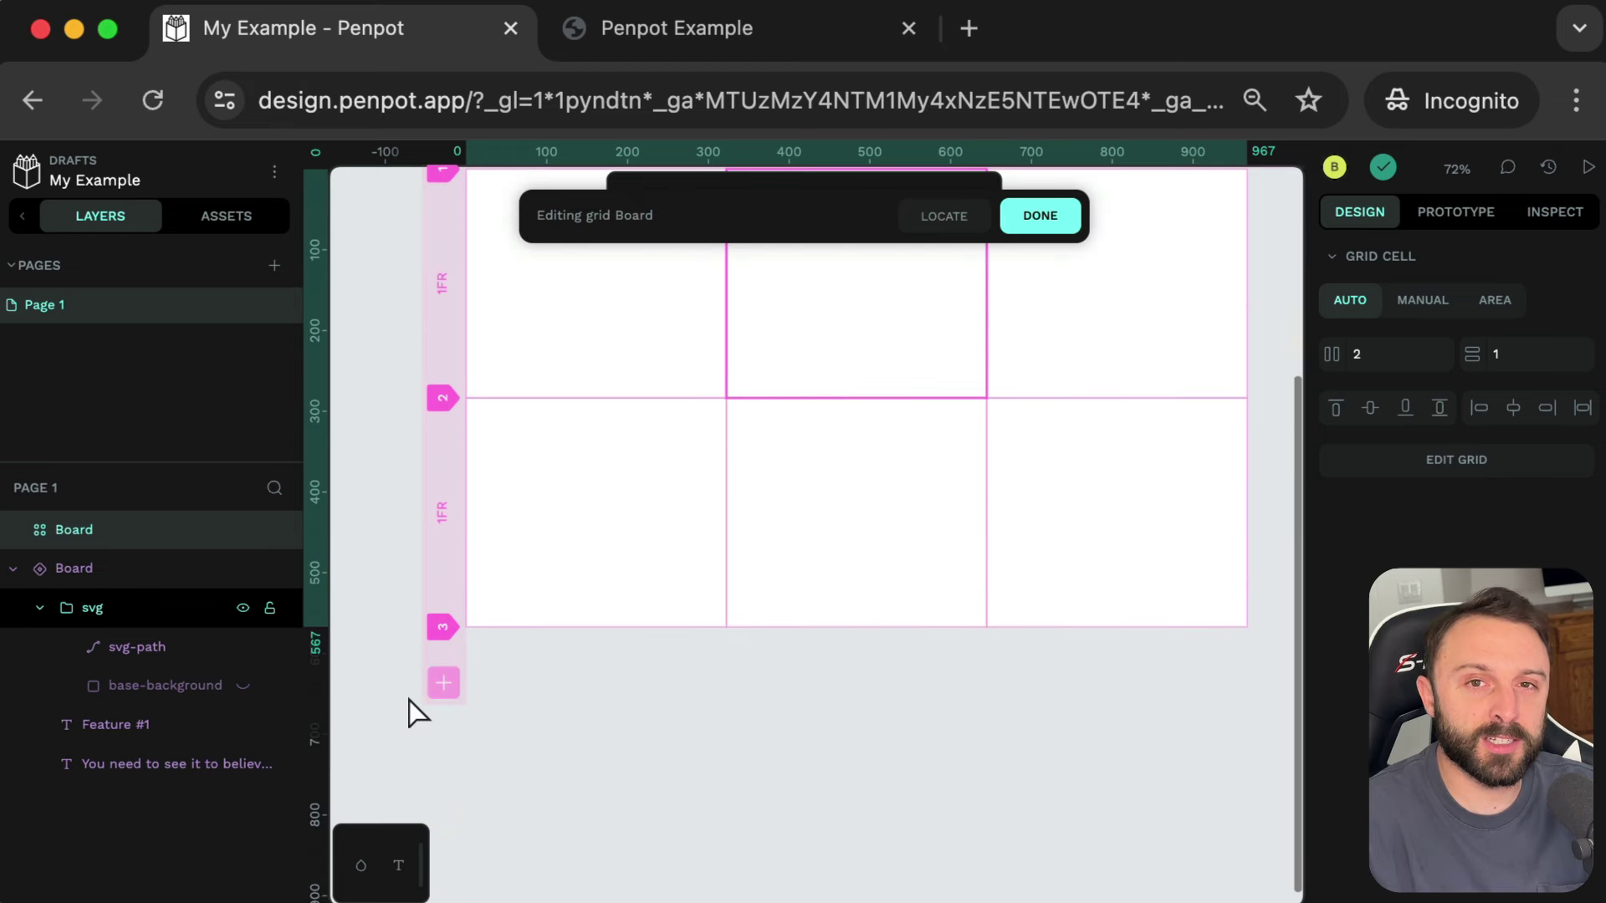
- Add a third row to the grid board and capture the grid cells in a region screenshot
{"action": "left_click", "coordinate": [443, 684]}
{"action": "scroll", "coordinate": [661, 539], "scroll_direction": "up", "scroll_amount": 4}
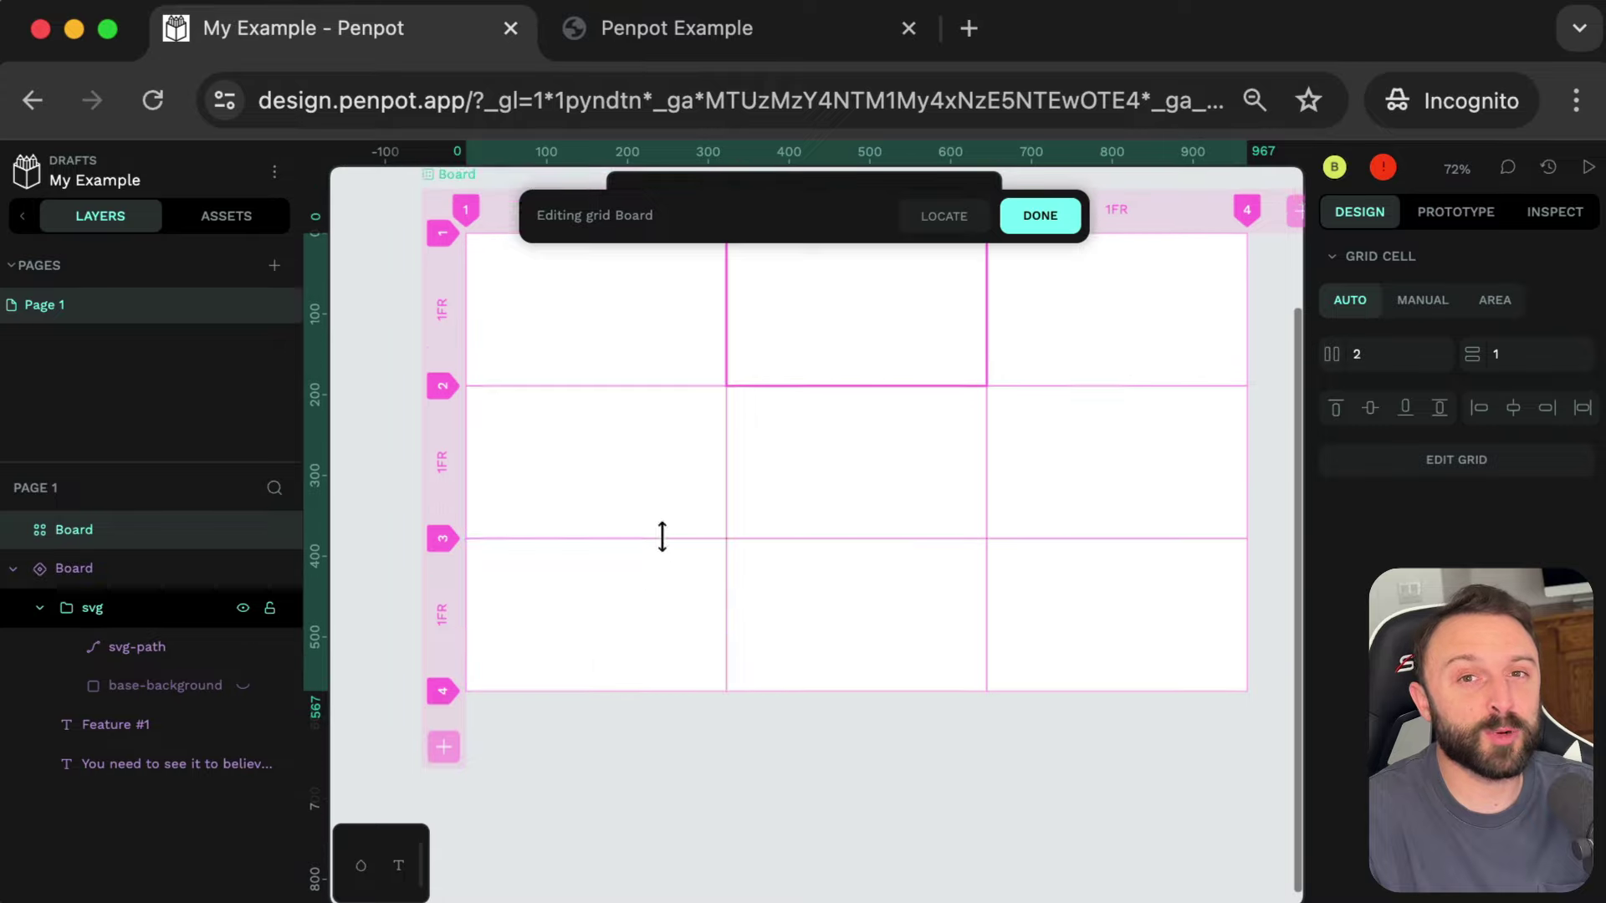
{"action": "key", "text": "r"}
{"action": "mouse_move", "coordinate": [468, 330]}
{"action": "left_mouse_down"}
{"action": "mouse_move", "coordinate": [985, 623]}
{"action": "mouse_move", "coordinate": [906, 555]}
{"action": "mouse_move", "coordinate": [853, 549]}
{"action": "mouse_move", "coordinate": [924, 556]}
{"action": "left_mouse_up"}
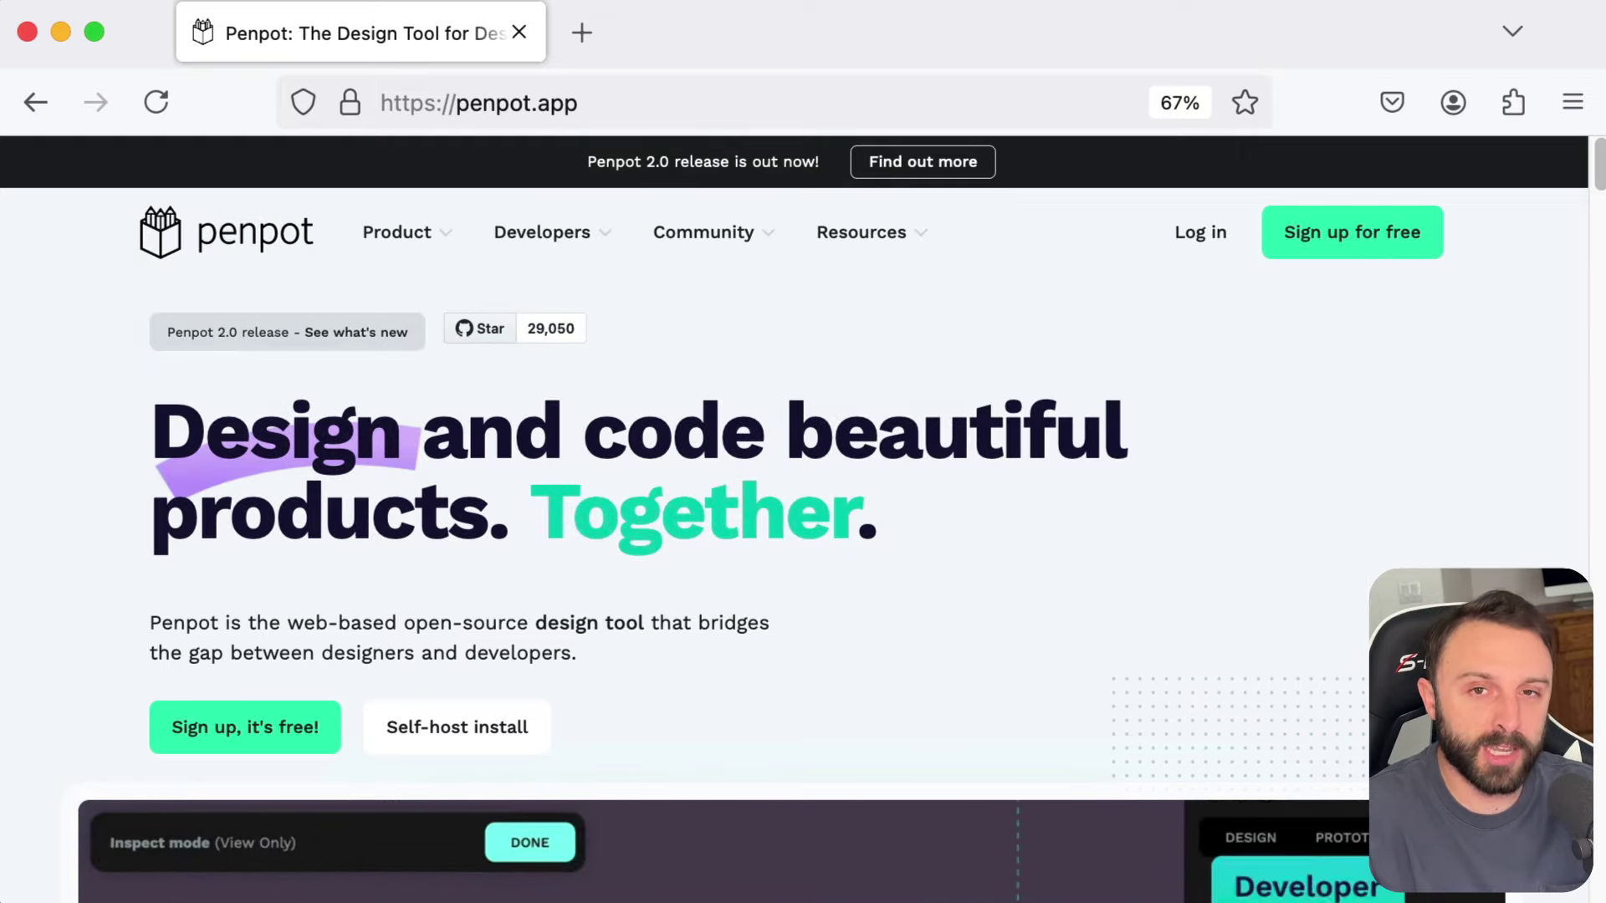
- Screenshot the GitHub star badge, then the repository's star count in the GitHub tab
{"action": "key", "text": "super+shift+4"}
{"action": "left_click_drag", "start_coordinate": [418, 278], "coordinate": [638, 363]}
{"action": "left_click", "coordinate": [821, 59]}
{"action": "key", "text": "super+shift+4"}
{"action": "left_click_drag", "start_coordinate": [1375, 210], "coordinate": [1500, 345]}
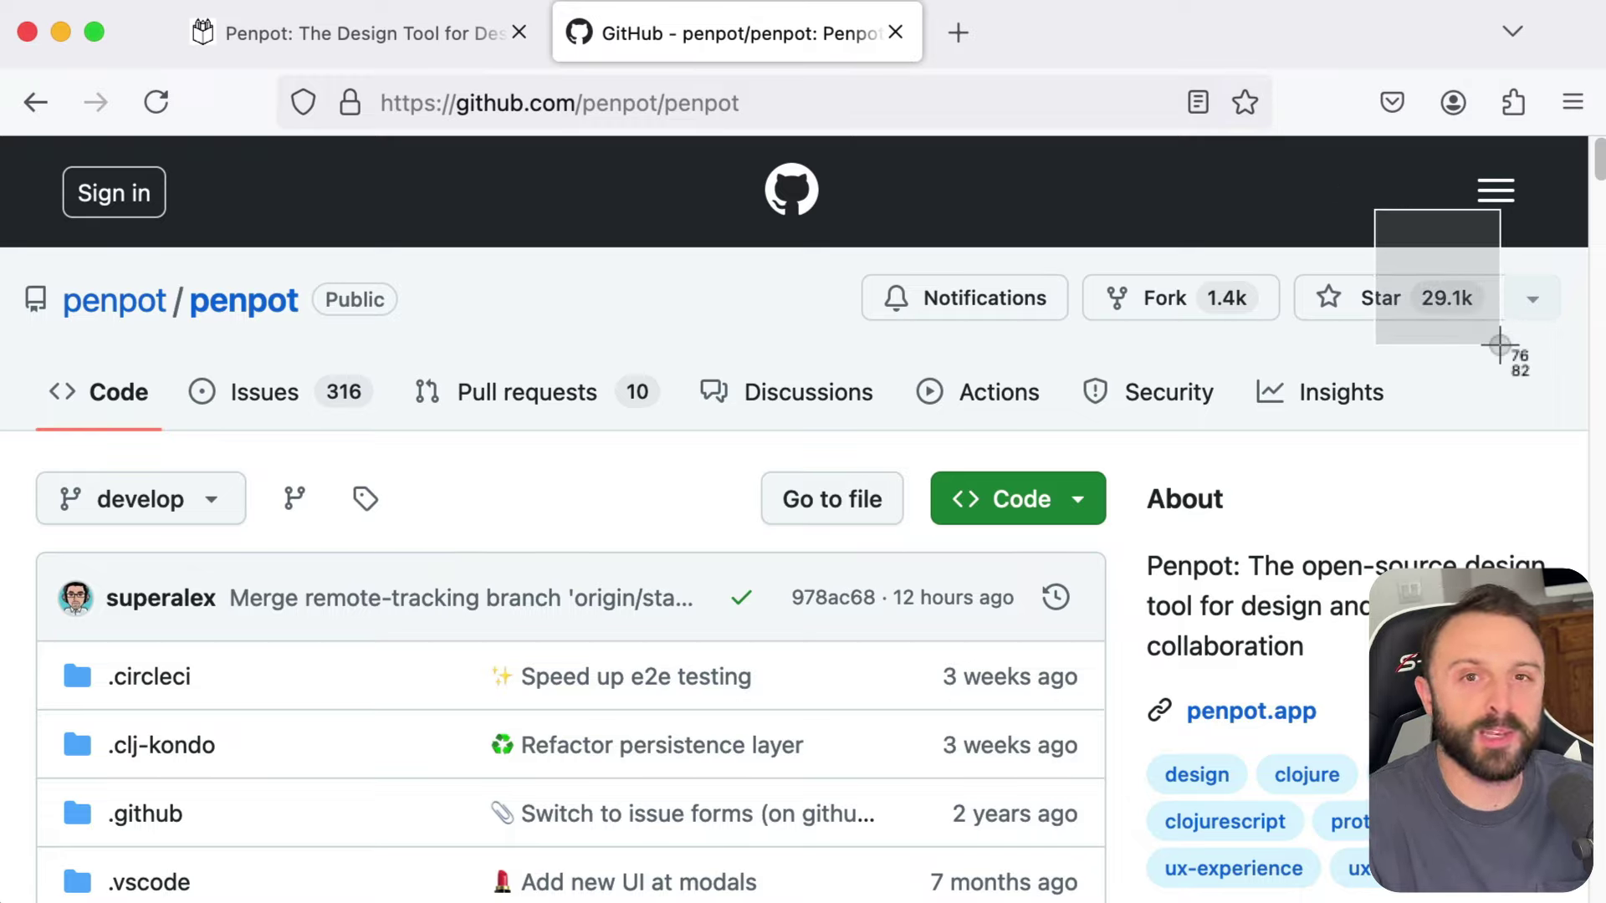
{"action": "left_click_drag", "start_coordinate": [1500, 345], "coordinate": [1288, 220]}
- Return to the penpot.app tab and screenshot the log-in and sign-up area
{"action": "left_click", "coordinate": [387, 28]}
{"action": "key", "text": "super+shift+4"}
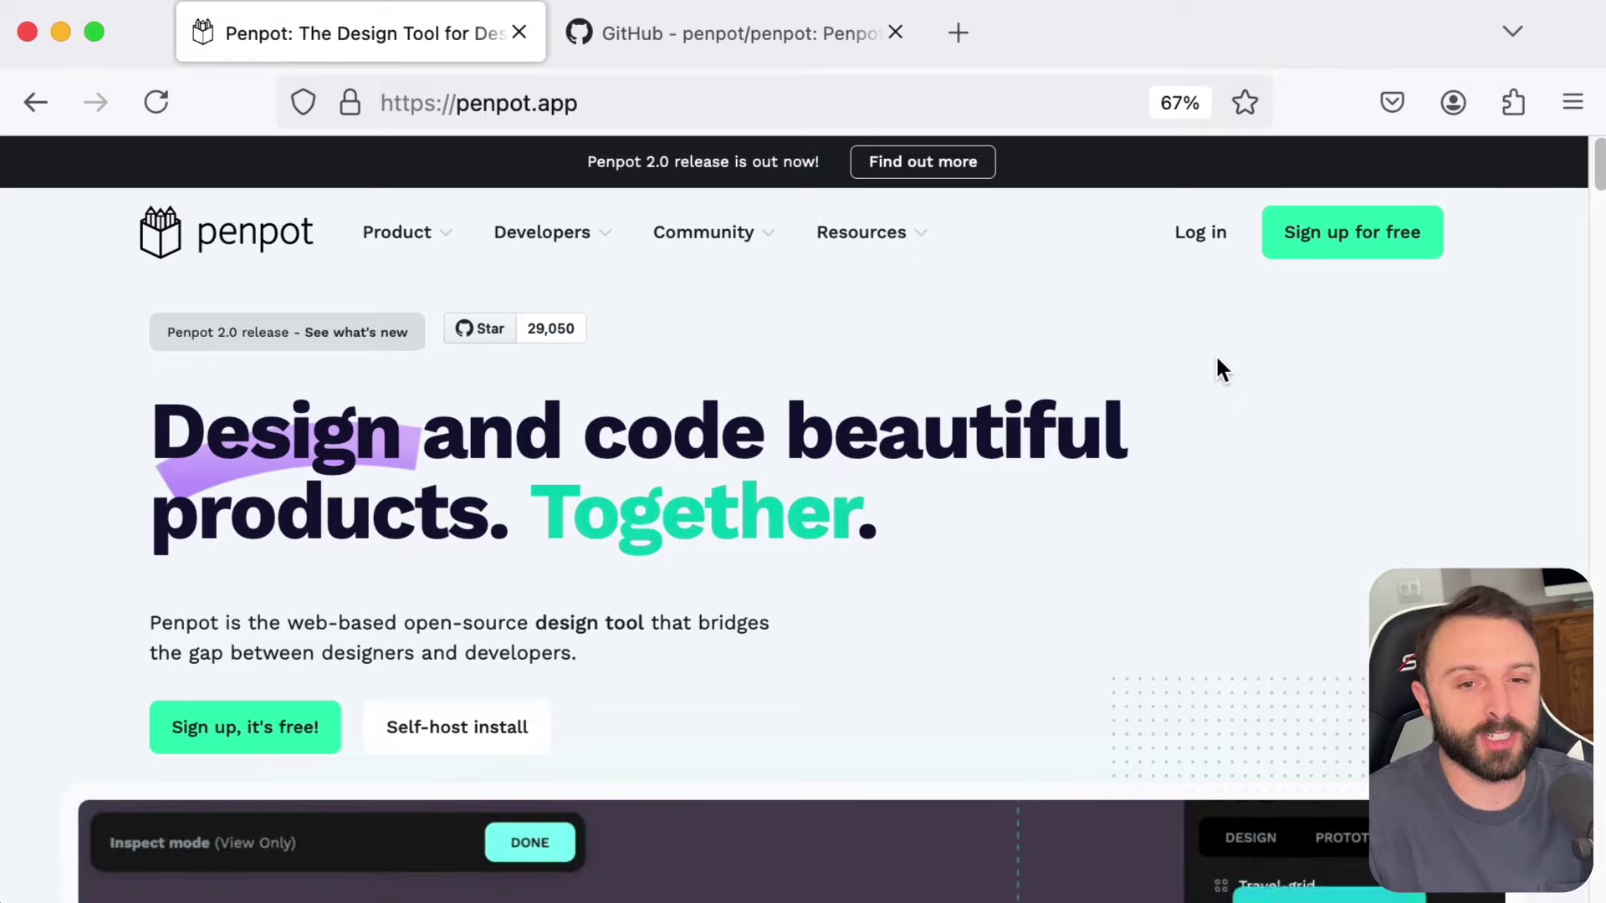
{"action": "key", "text": "super+shift+4"}
{"action": "left_click_drag", "start_coordinate": [1111, 324], "coordinate": [1529, 210]}
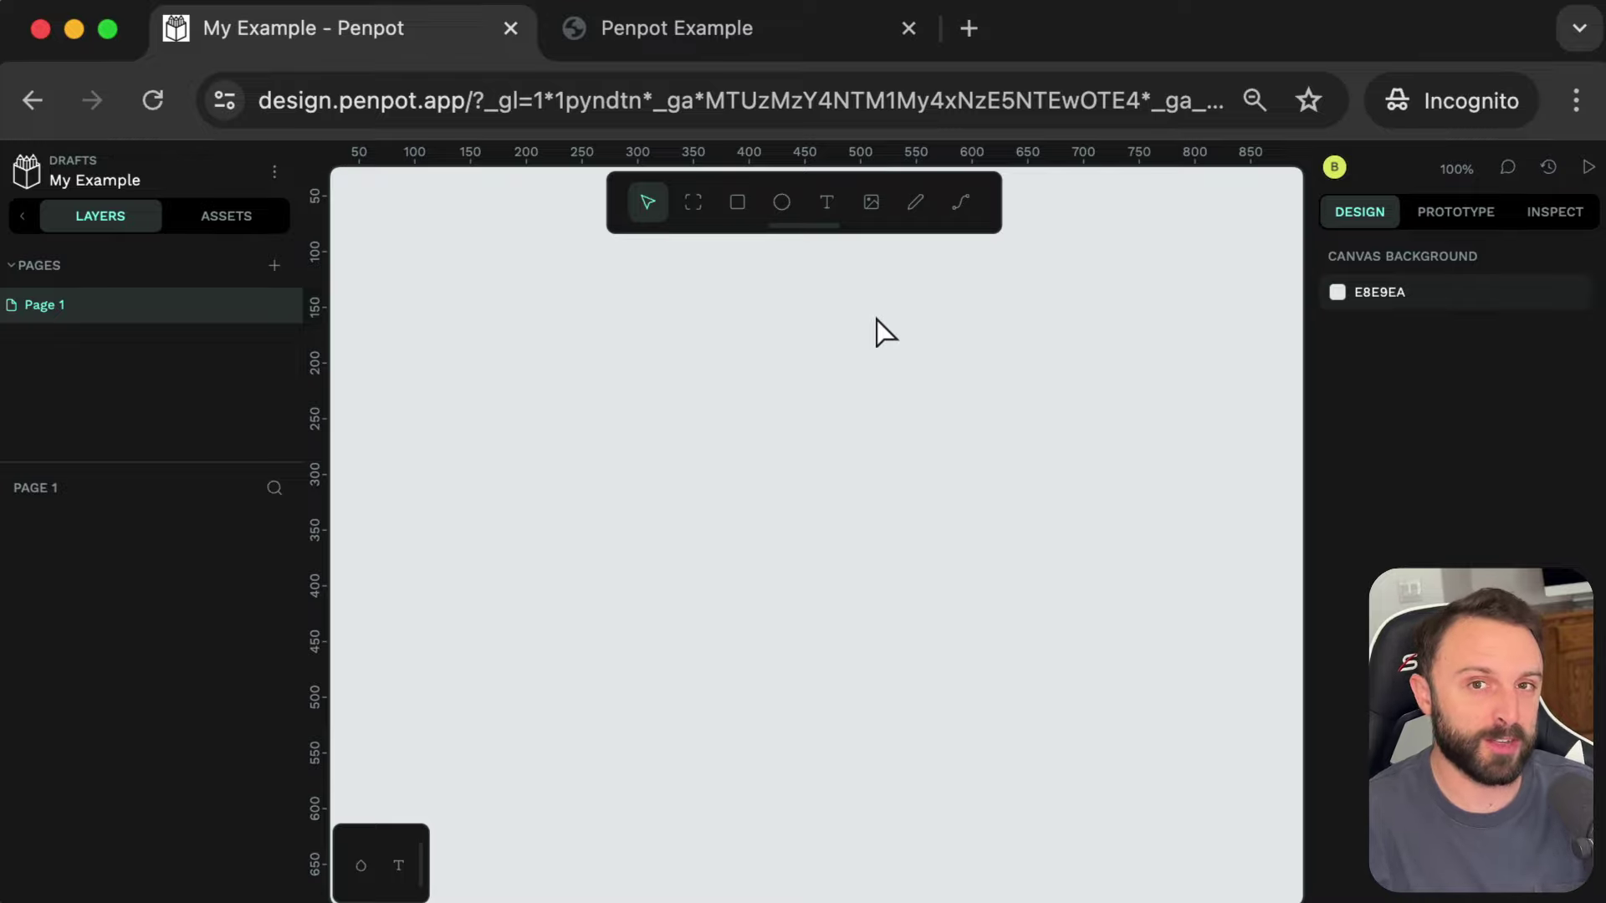
{"action": "key", "text": "r"}
{"action": "left_click_drag", "start_coordinate": [509, 293], "coordinate": [698, 378]}
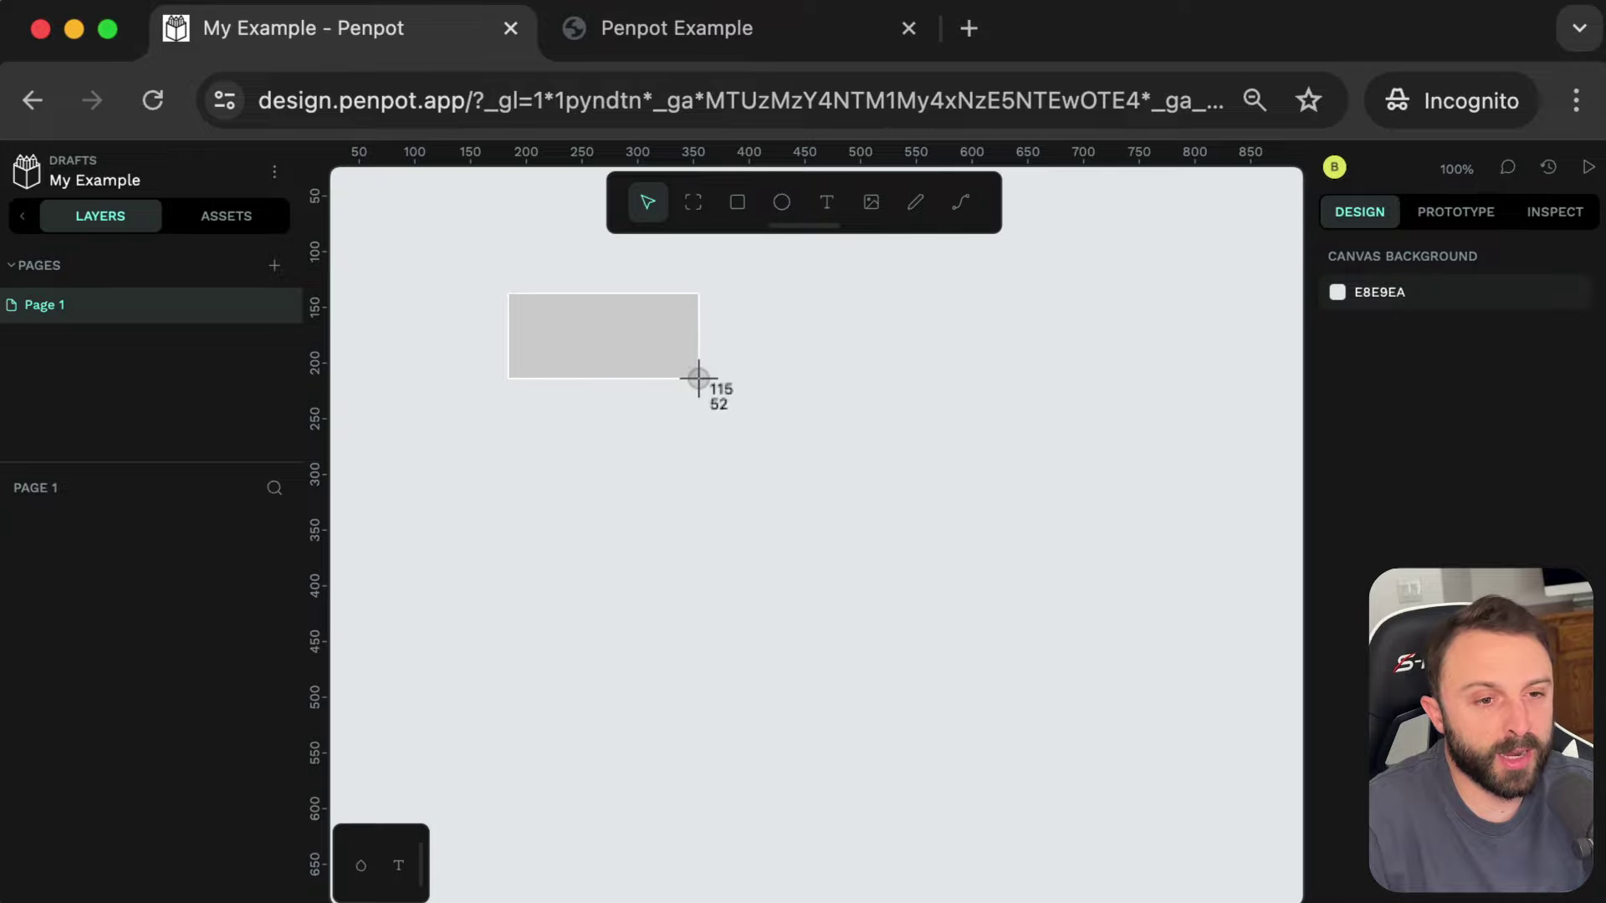
{"action": "key", "text": "Escape"}
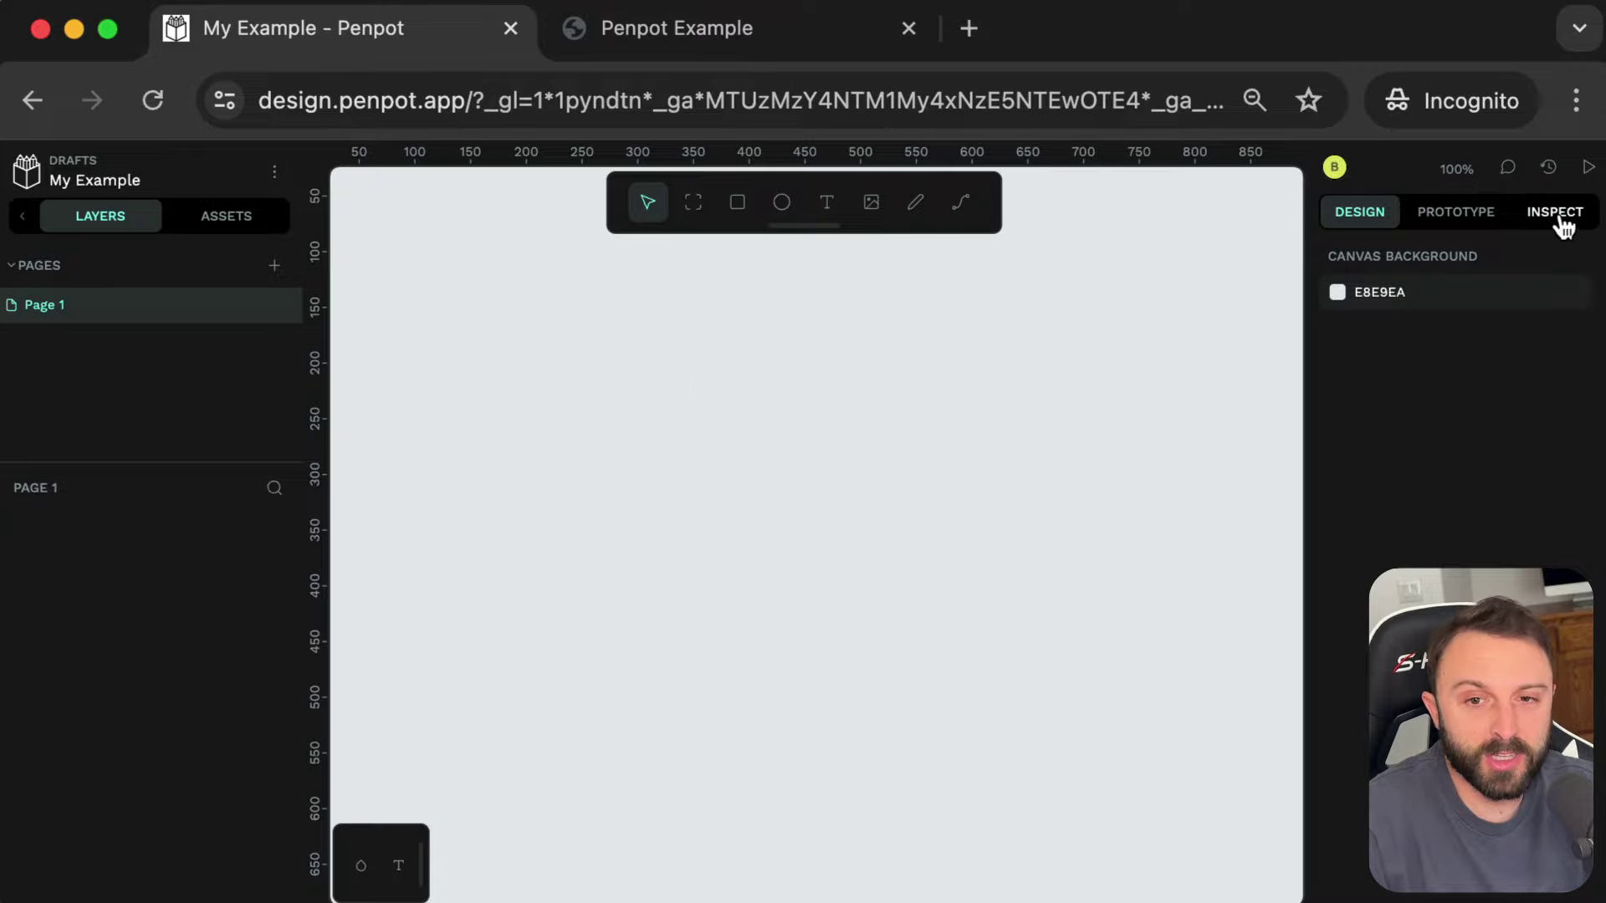
{"action": "left_click", "coordinate": [648, 38]}
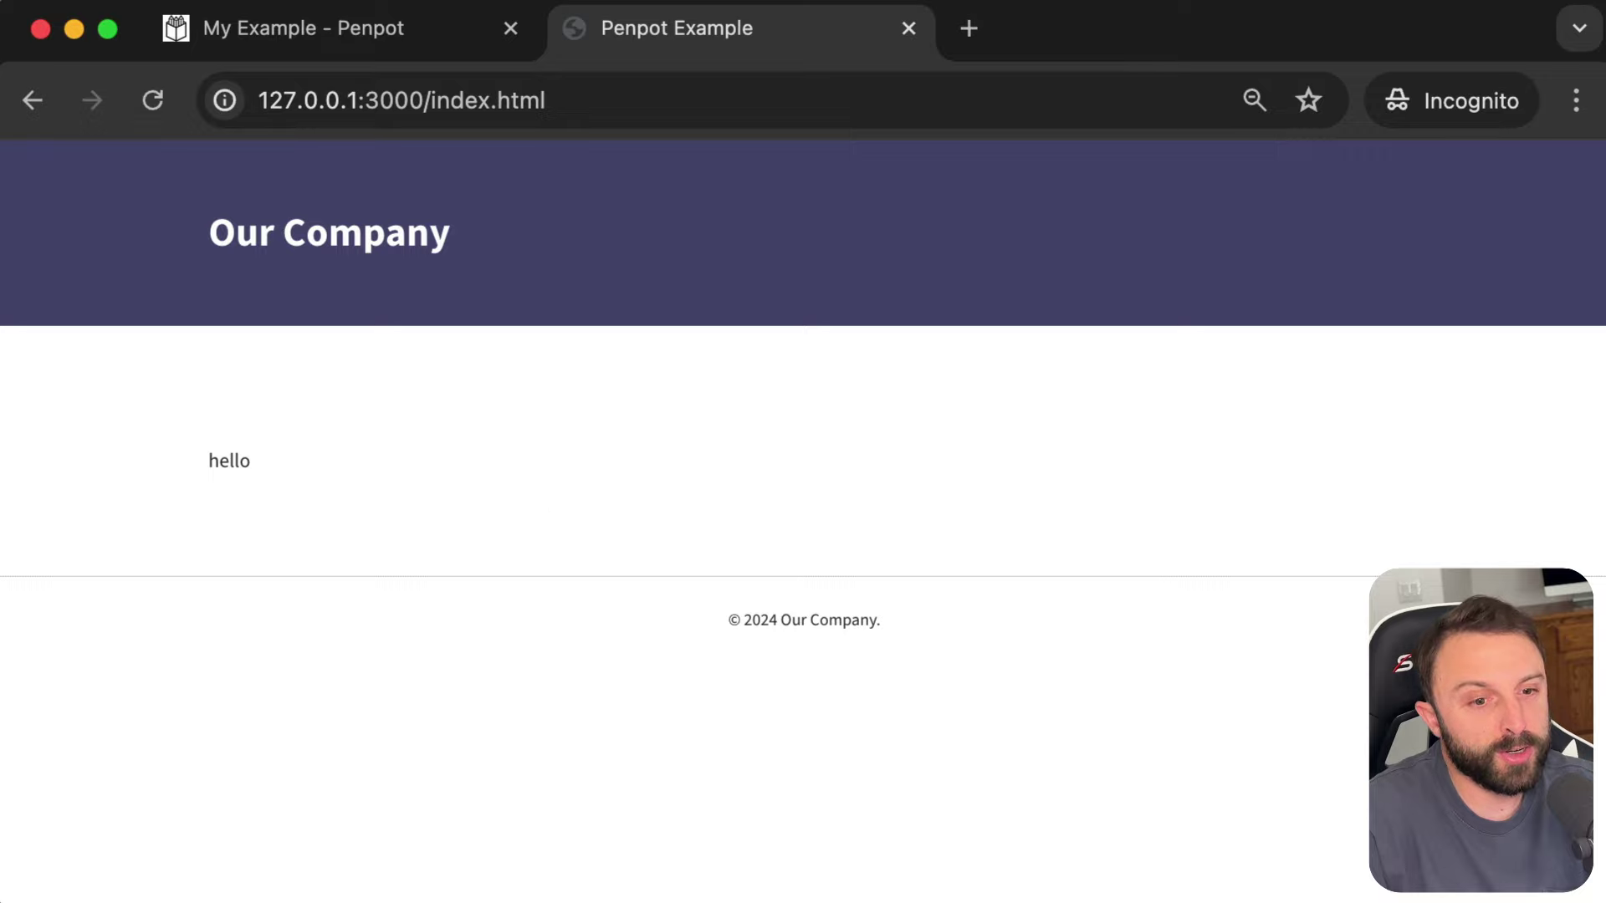
{"action": "double_click", "coordinate": [258, 462]}
{"action": "left_click", "coordinate": [151, 455]}
{"action": "key", "text": "super+Tab"}
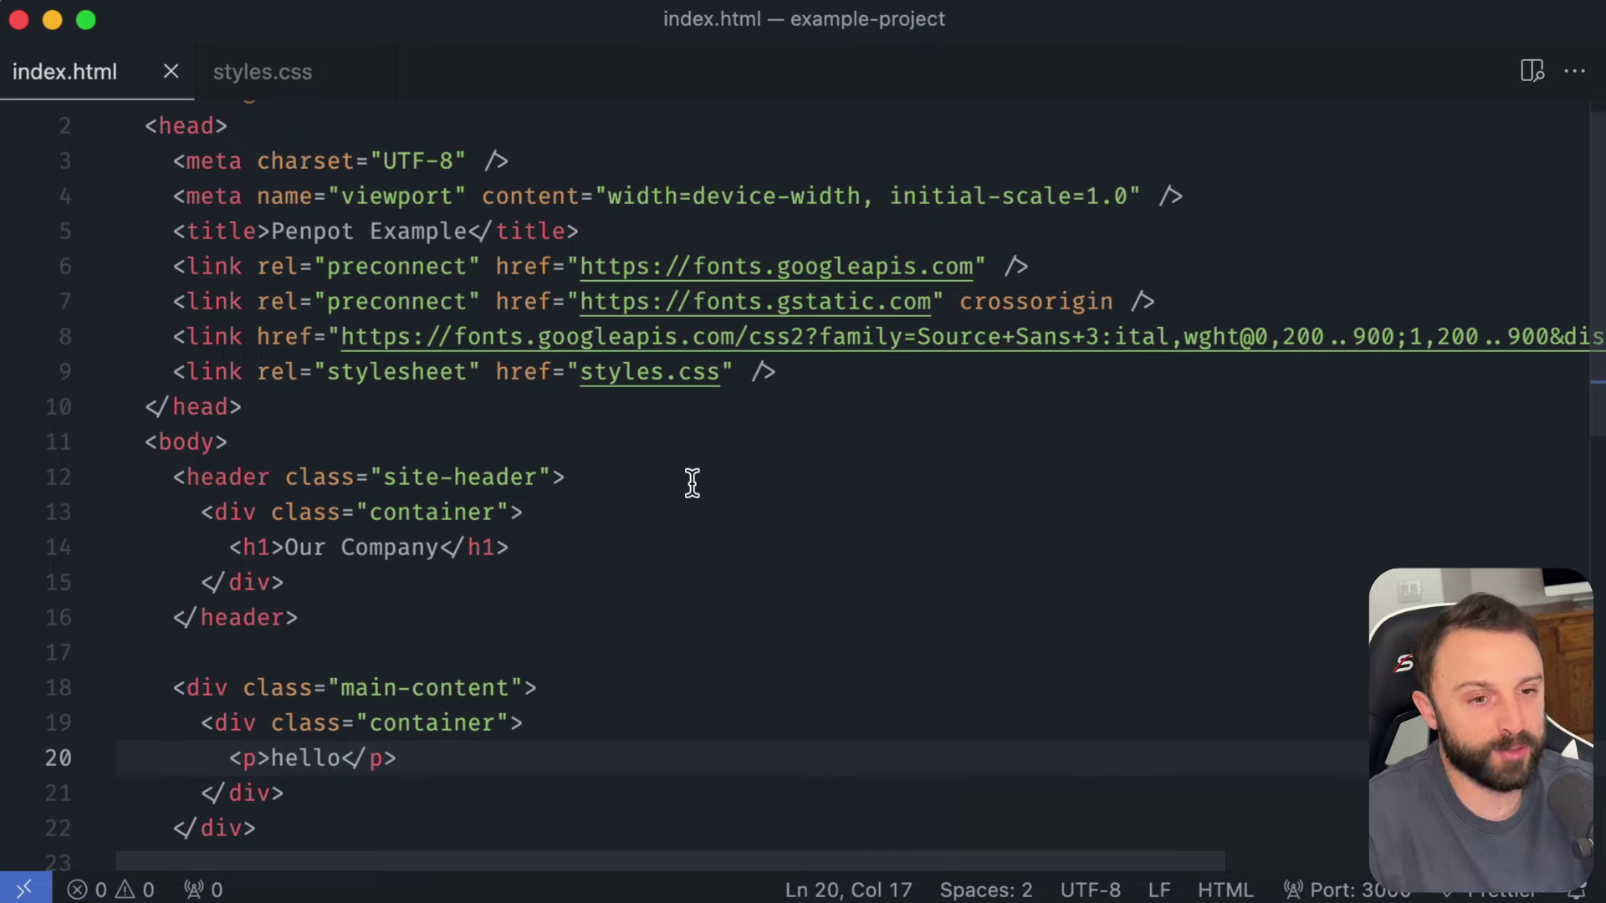
{"action": "key", "text": "super+Tab"}
{"action": "key", "text": "ctrl+shift+Tab"}
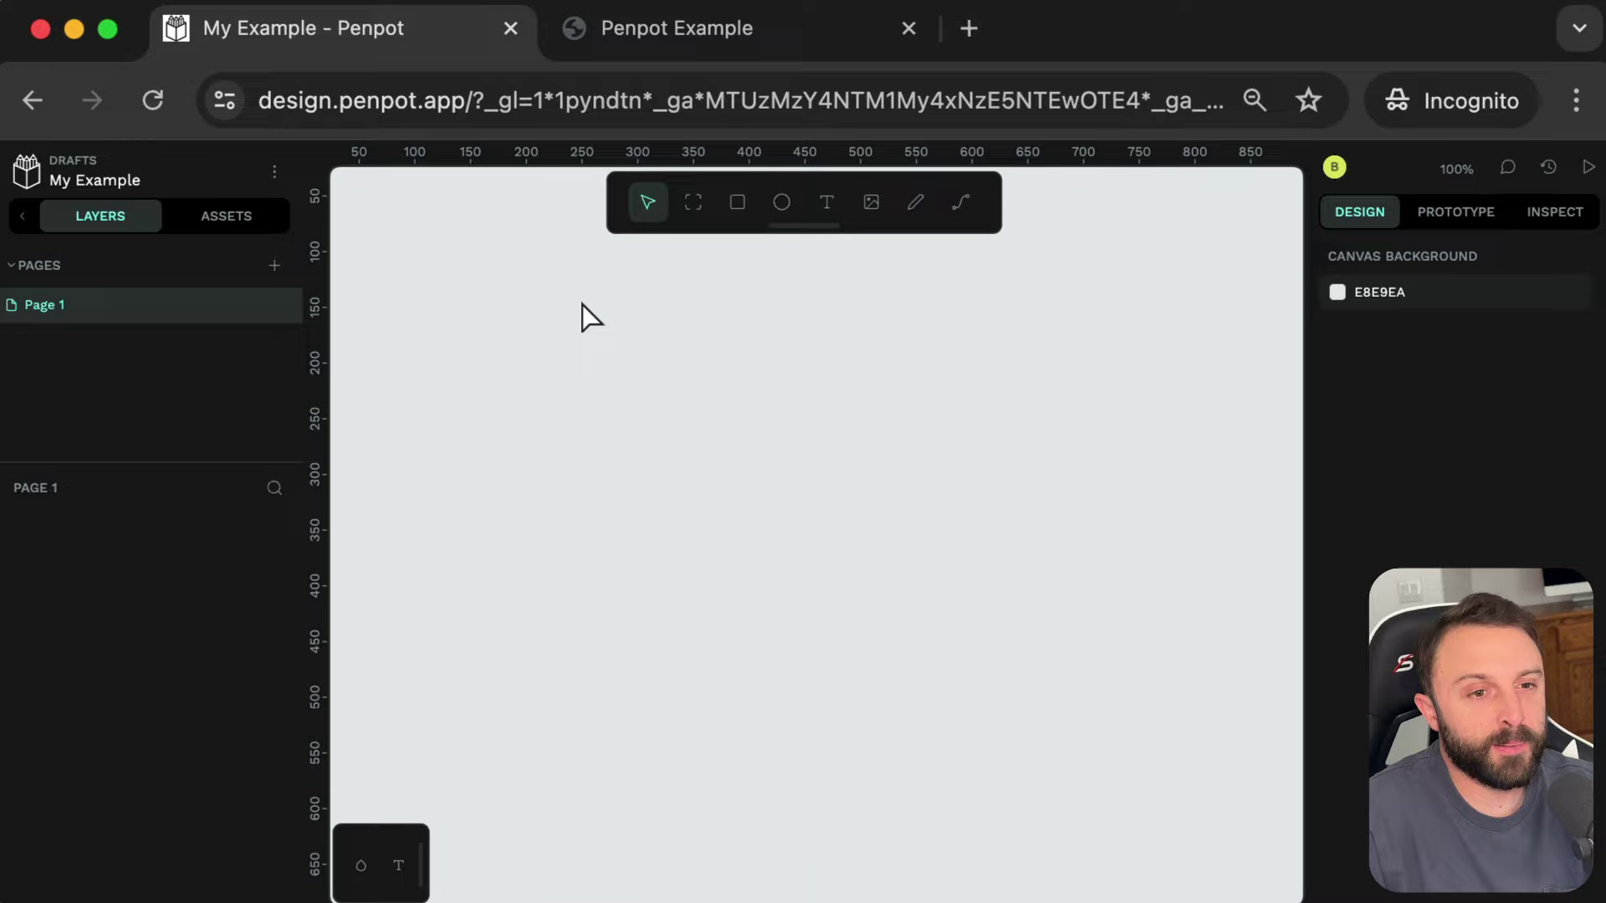
{"action": "left_click", "coordinate": [693, 209]}
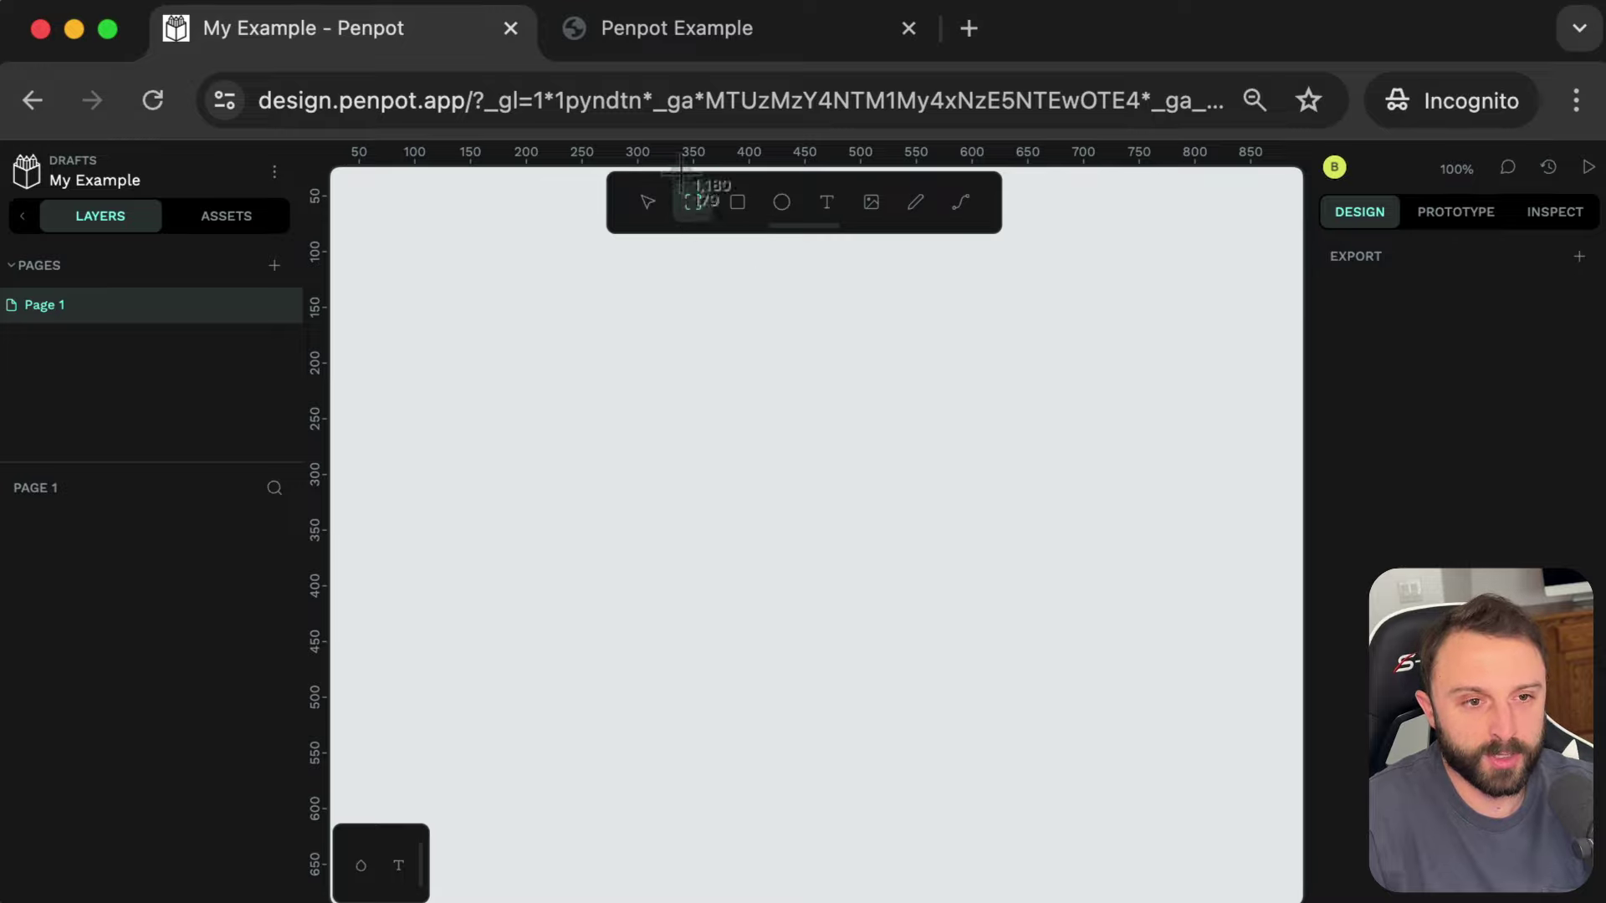
{"action": "left_click_drag", "start_coordinate": [492, 325], "coordinate": [684, 435]}
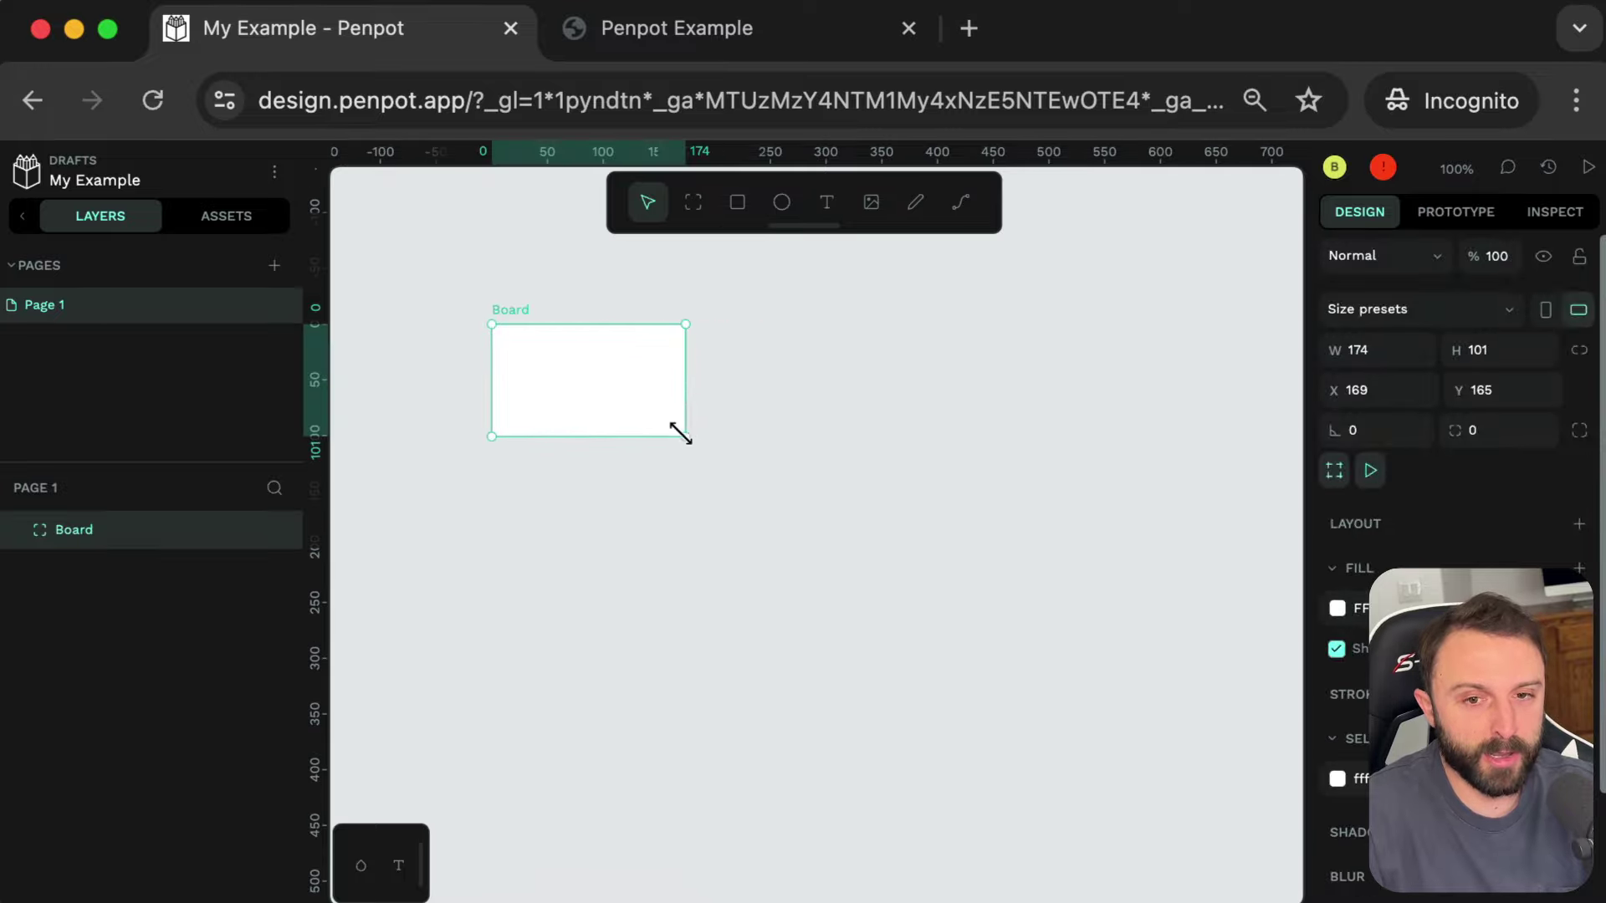
{"action": "left_click", "coordinate": [1412, 318]}
{"action": "scroll", "coordinate": [1399, 459], "scroll_direction": "down", "scroll_amount": 10}
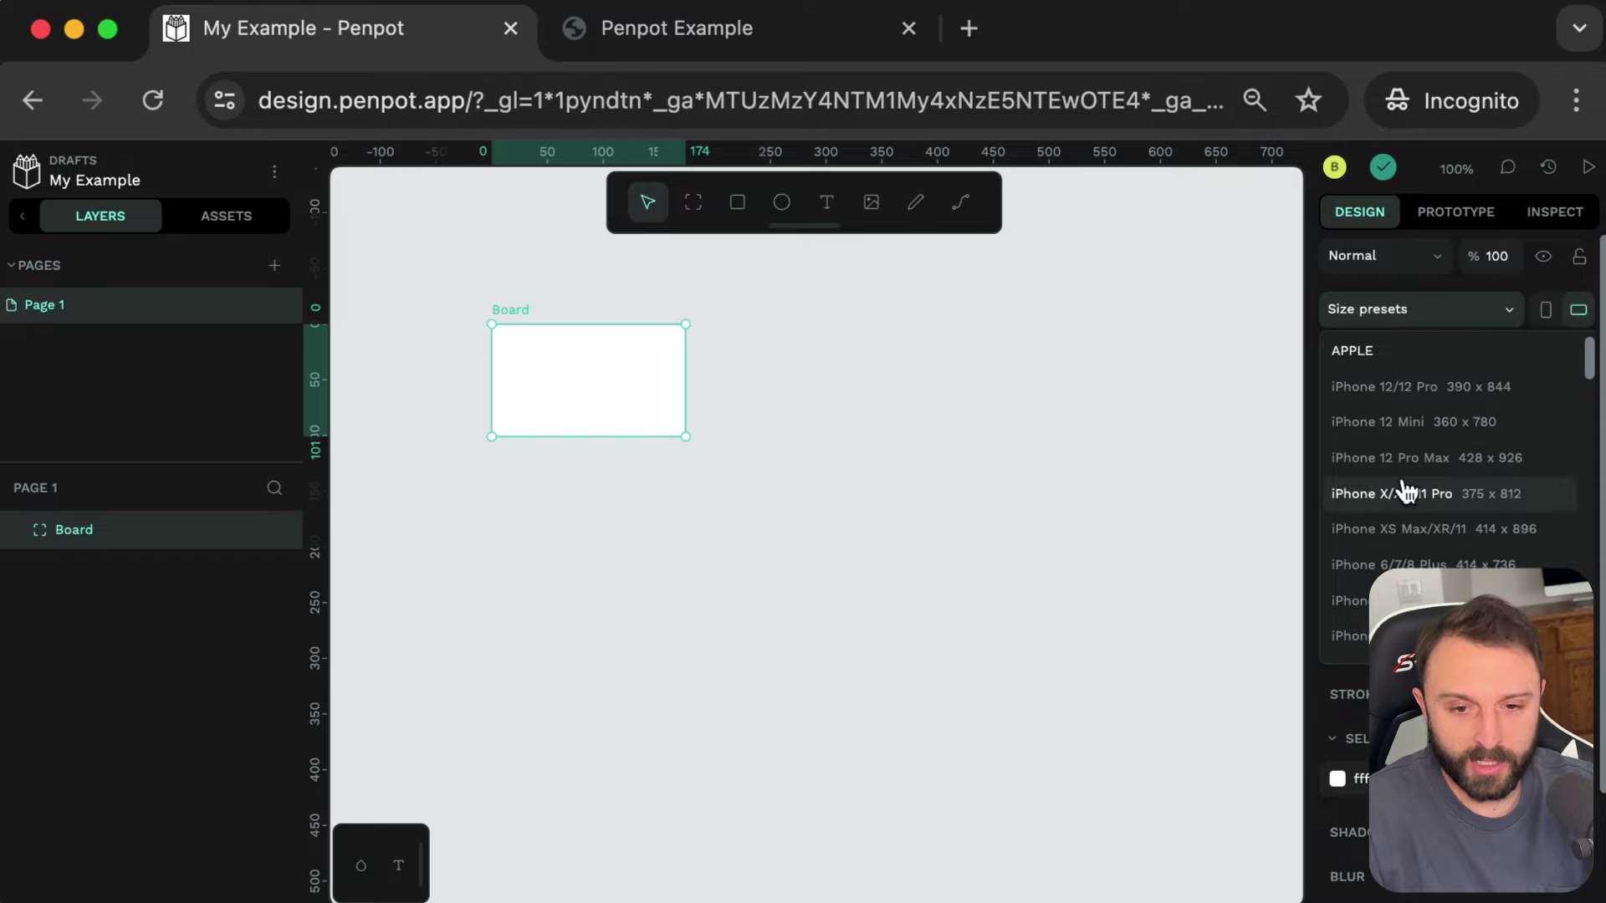
{"action": "scroll", "coordinate": [1405, 493], "scroll_direction": "down", "scroll_amount": 8}
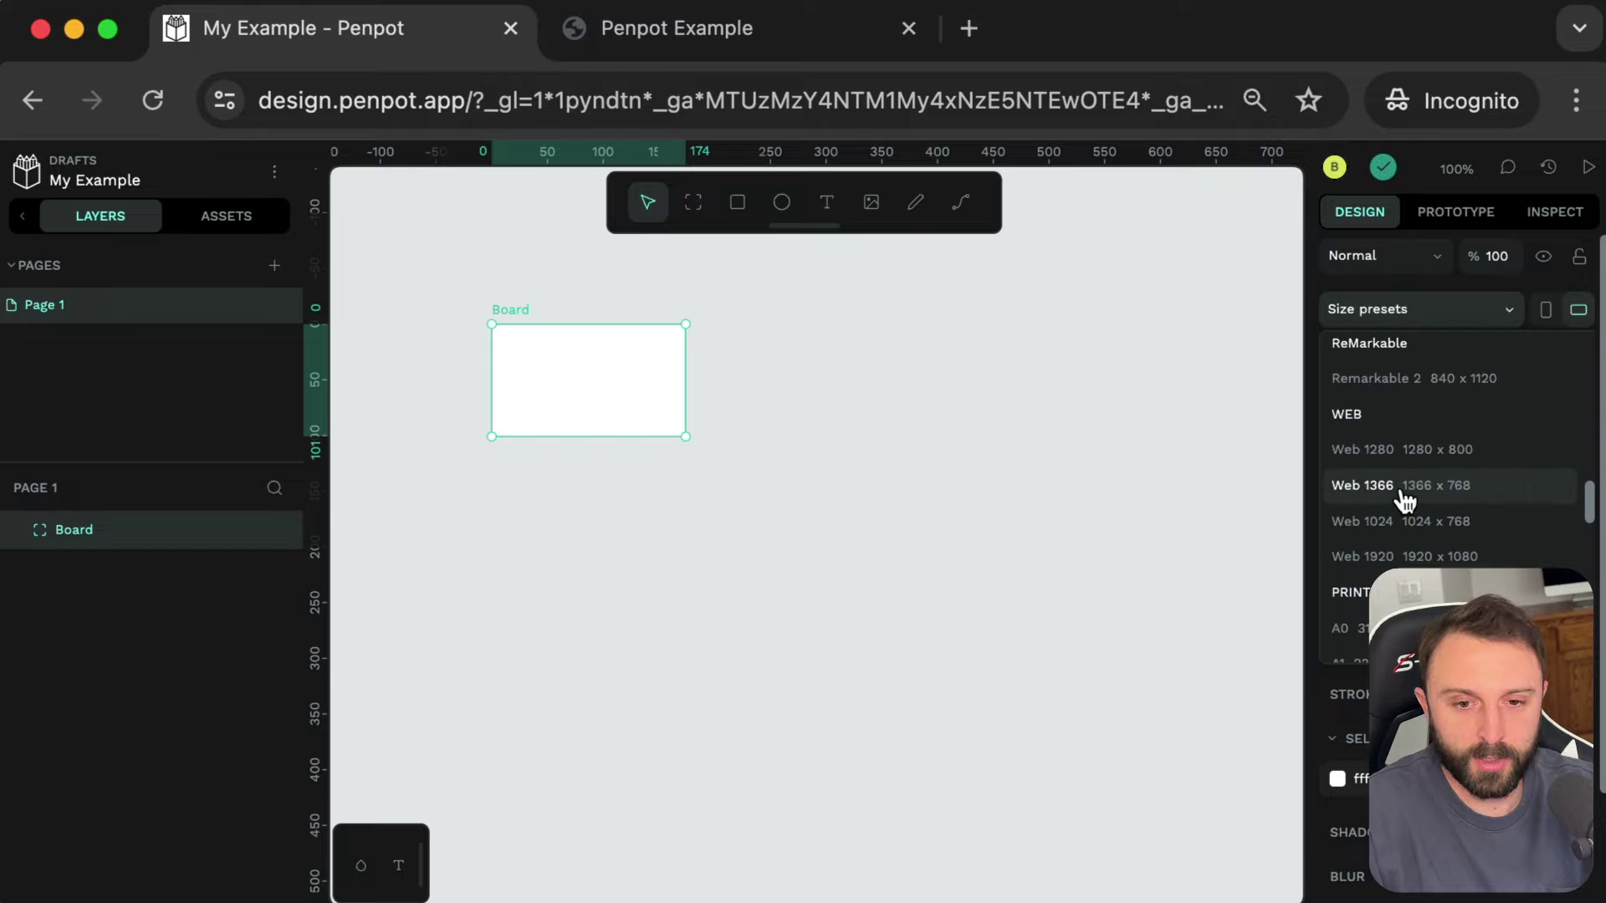
{"action": "left_click", "coordinate": [1440, 557]}
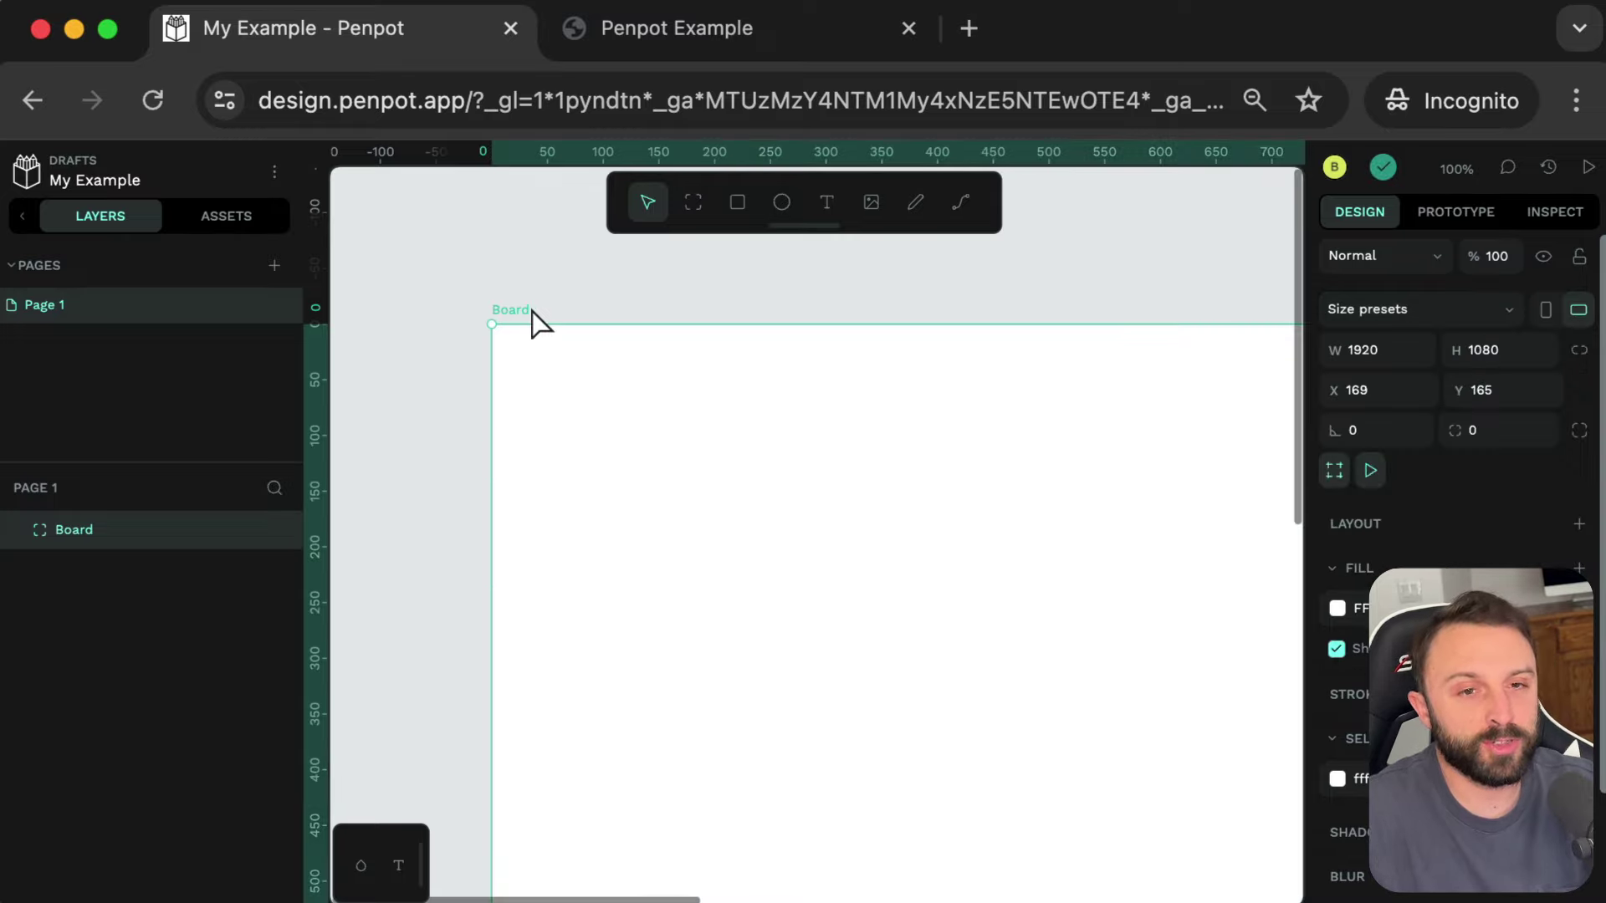
{"action": "key", "text": "Delete"}
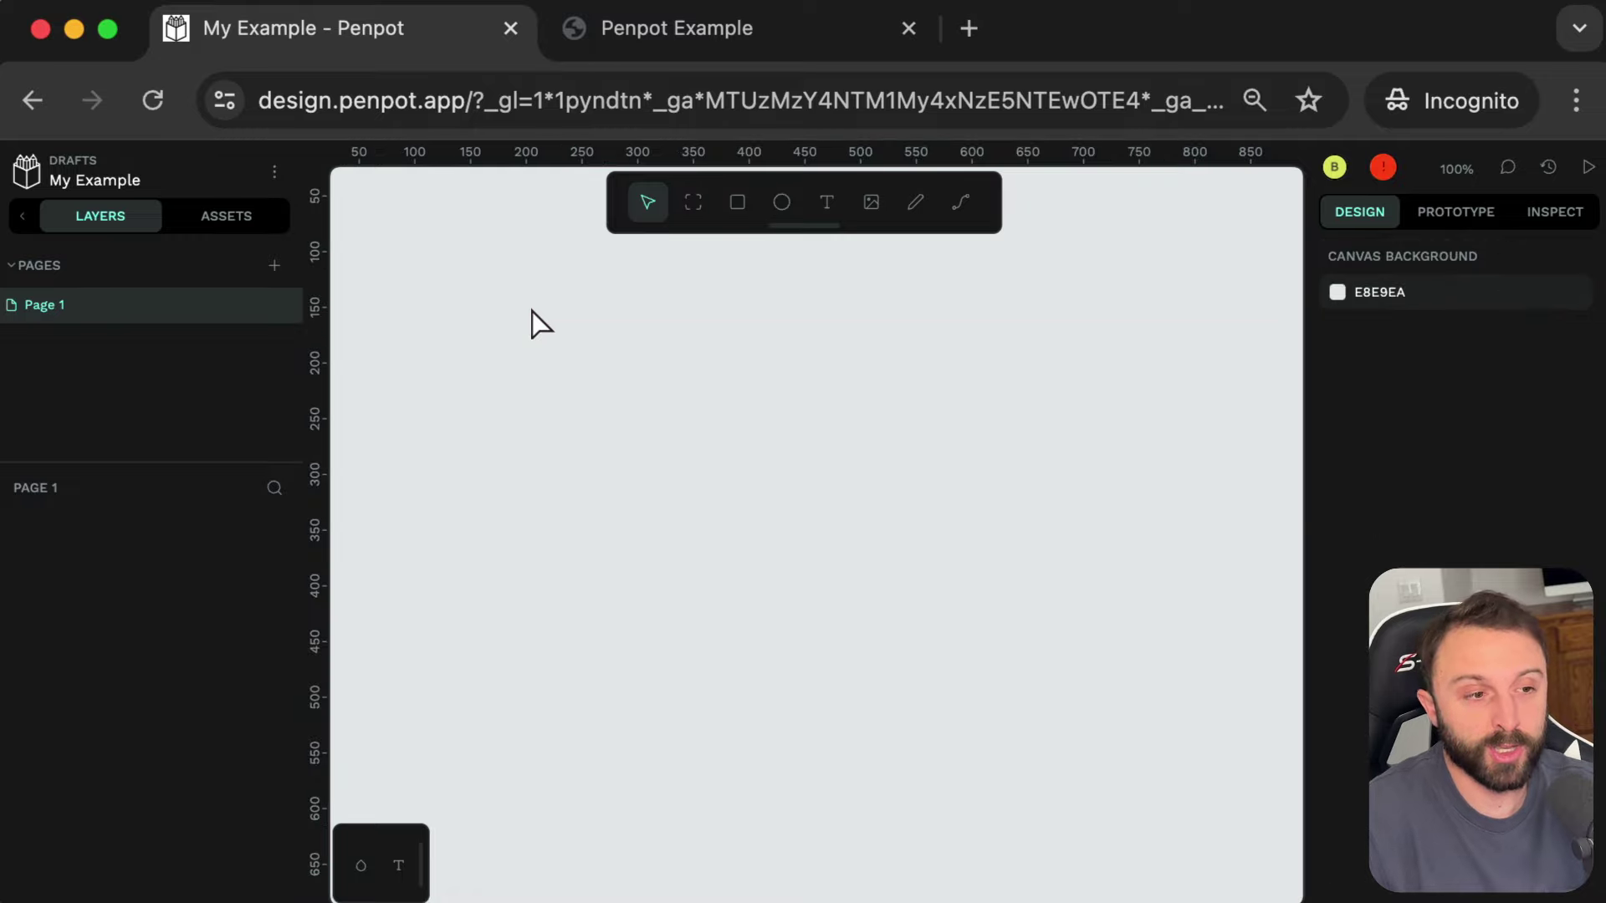
- Draw a wide, short 191×51 board and fill it with blue
{"action": "left_click", "coordinate": [687, 211]}
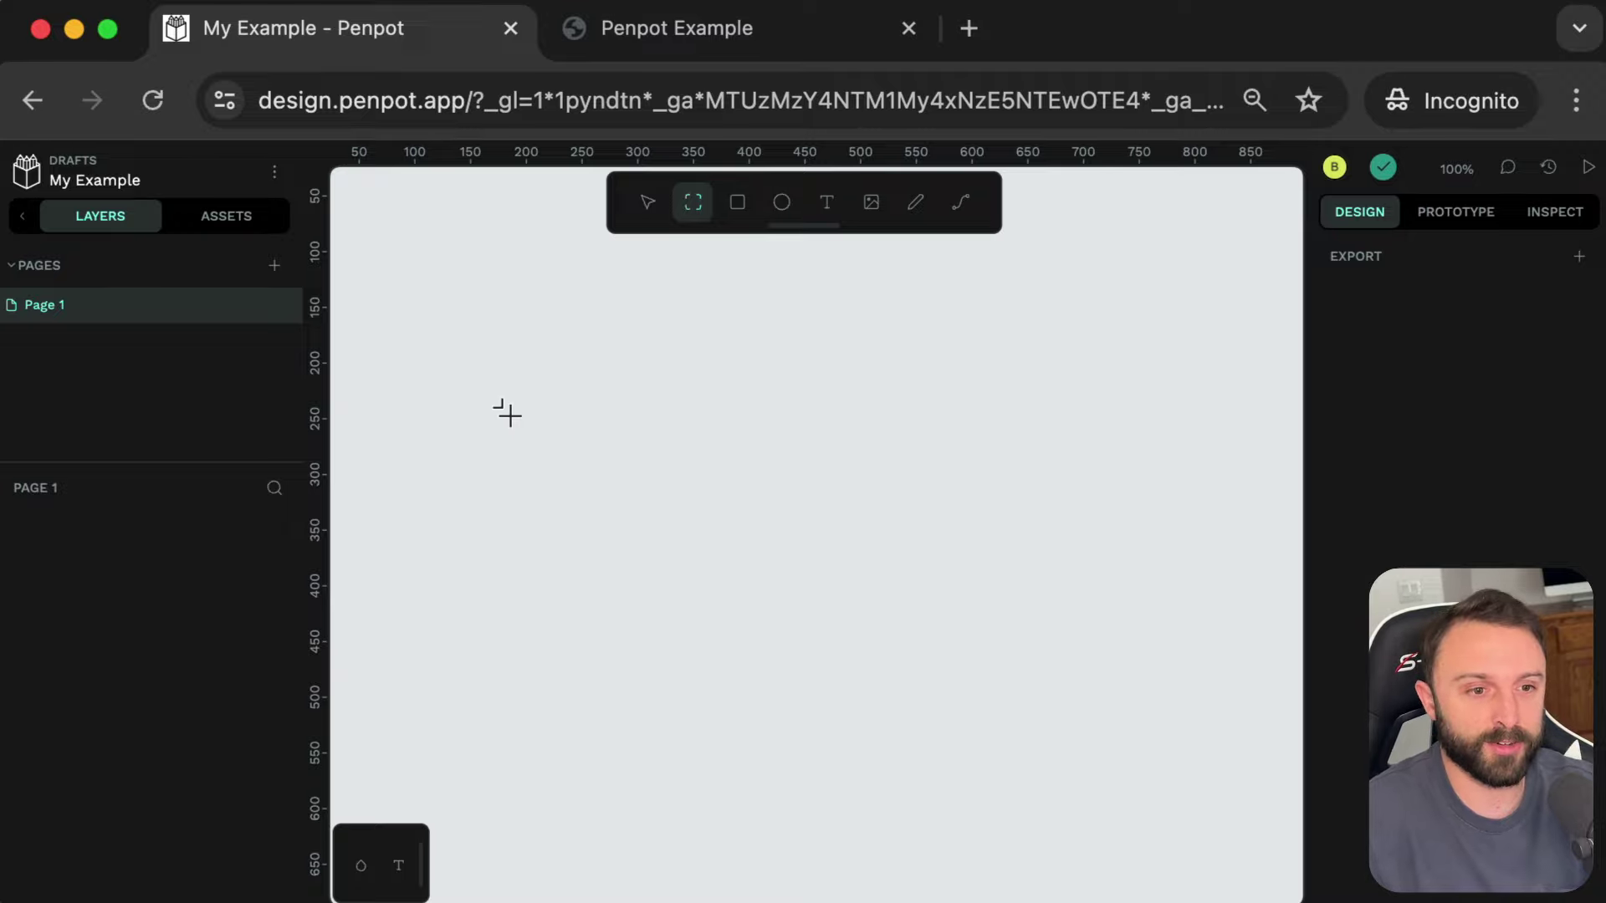
{"action": "left_click_drag", "start_coordinate": [508, 352], "coordinate": [717, 406]}
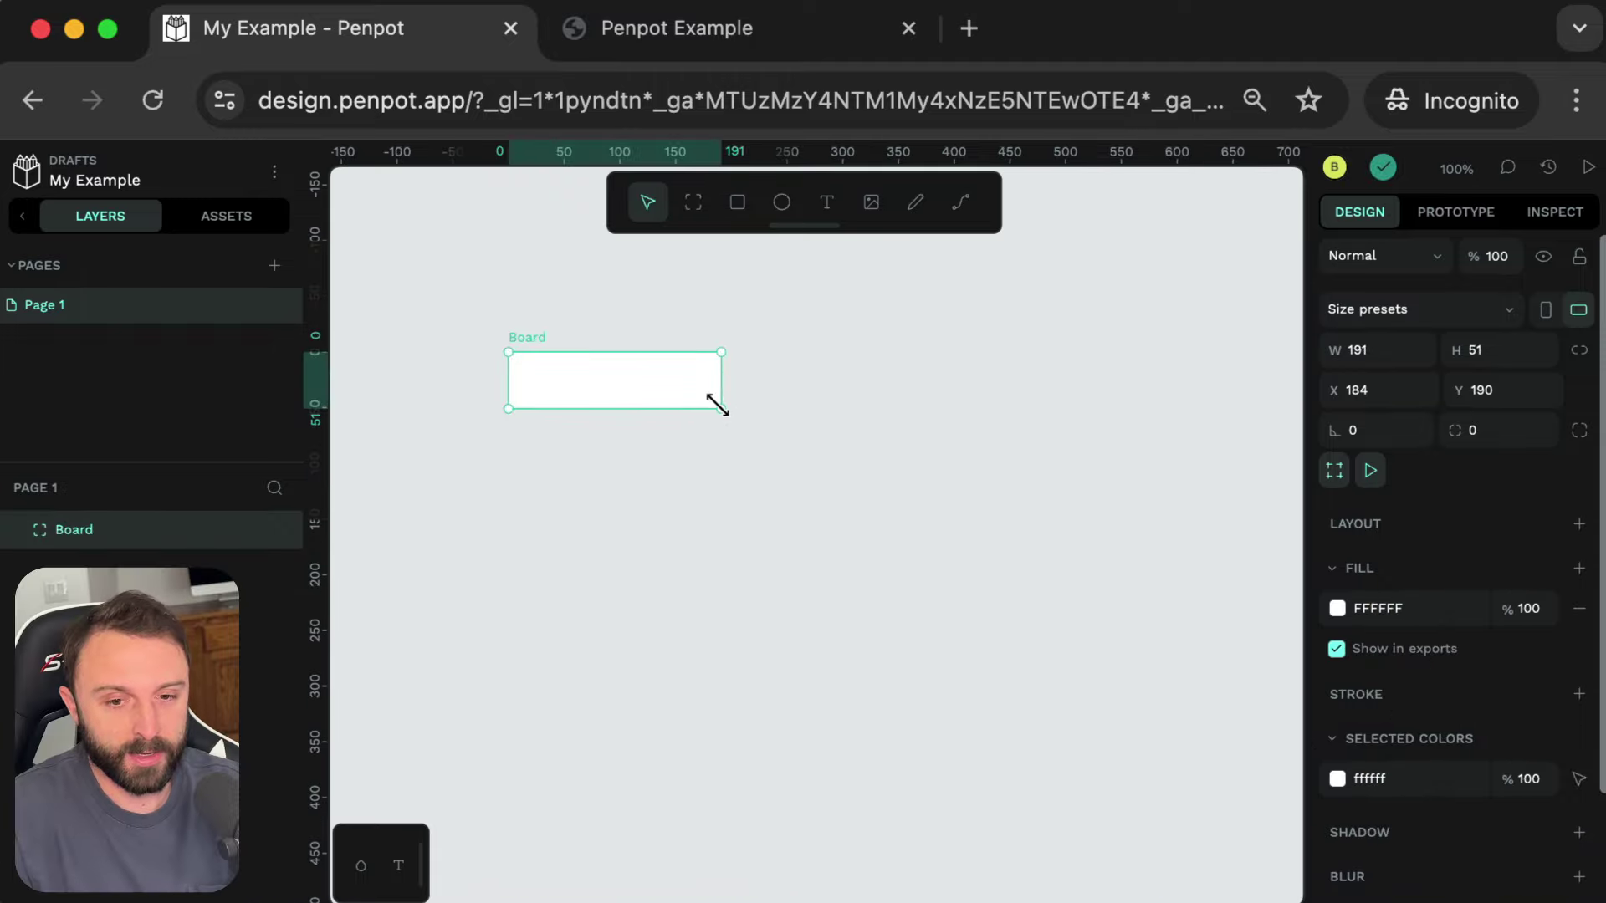
{"action": "left_click", "coordinate": [1337, 608]}
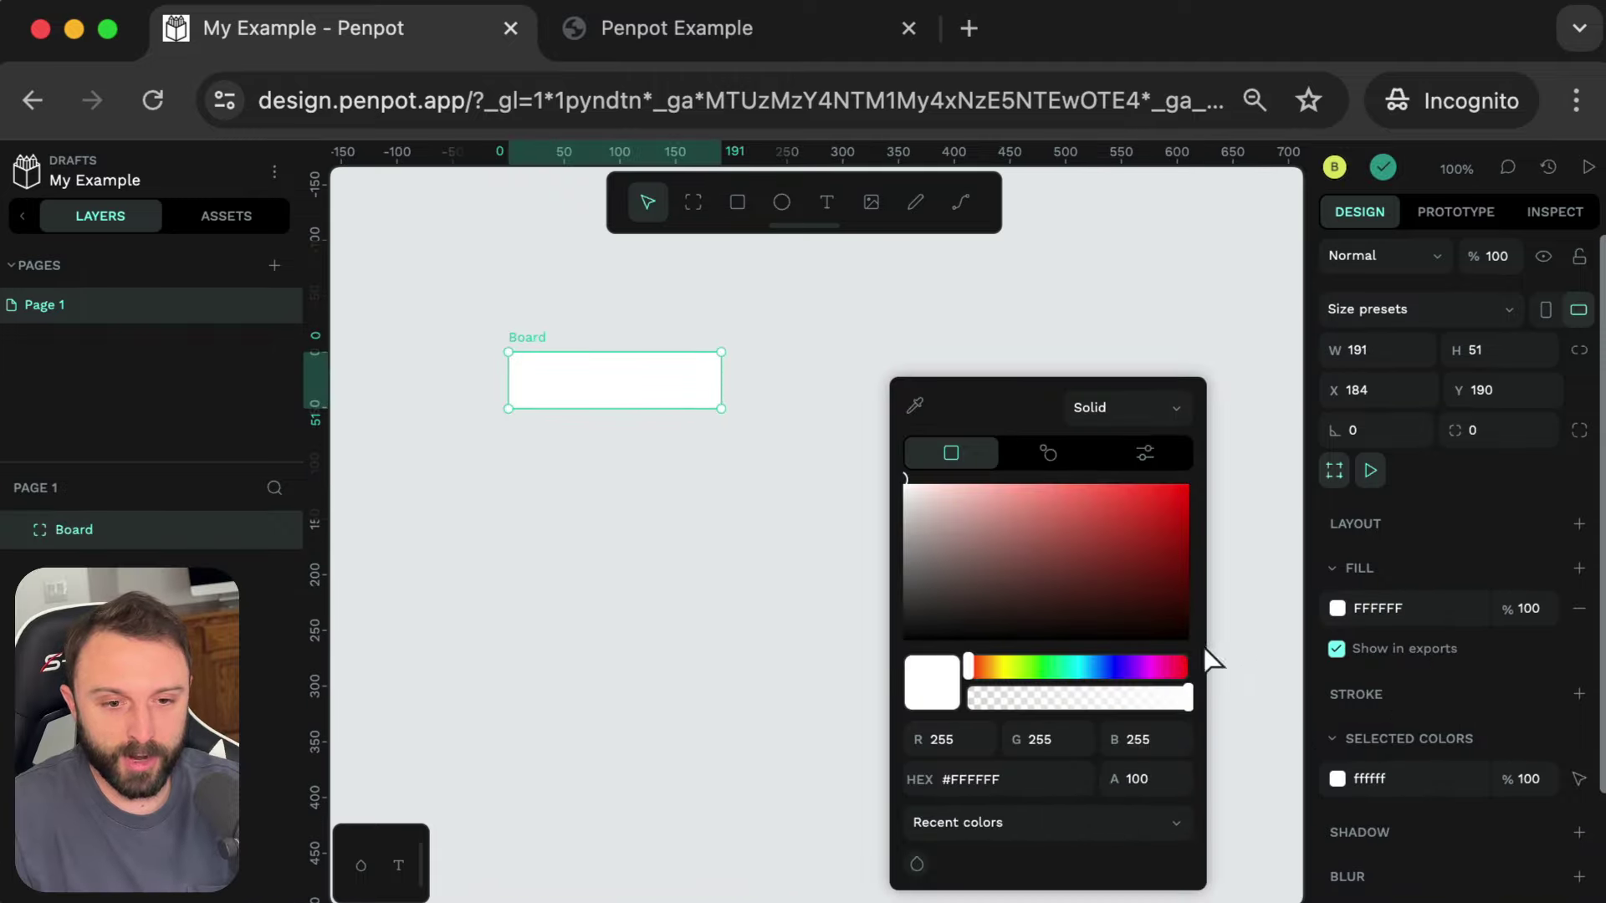
{"action": "left_click", "coordinate": [1121, 666]}
{"action": "left_click_drag", "start_coordinate": [1051, 512], "coordinate": [1123, 517]}
{"action": "left_click", "coordinate": [1001, 351]}
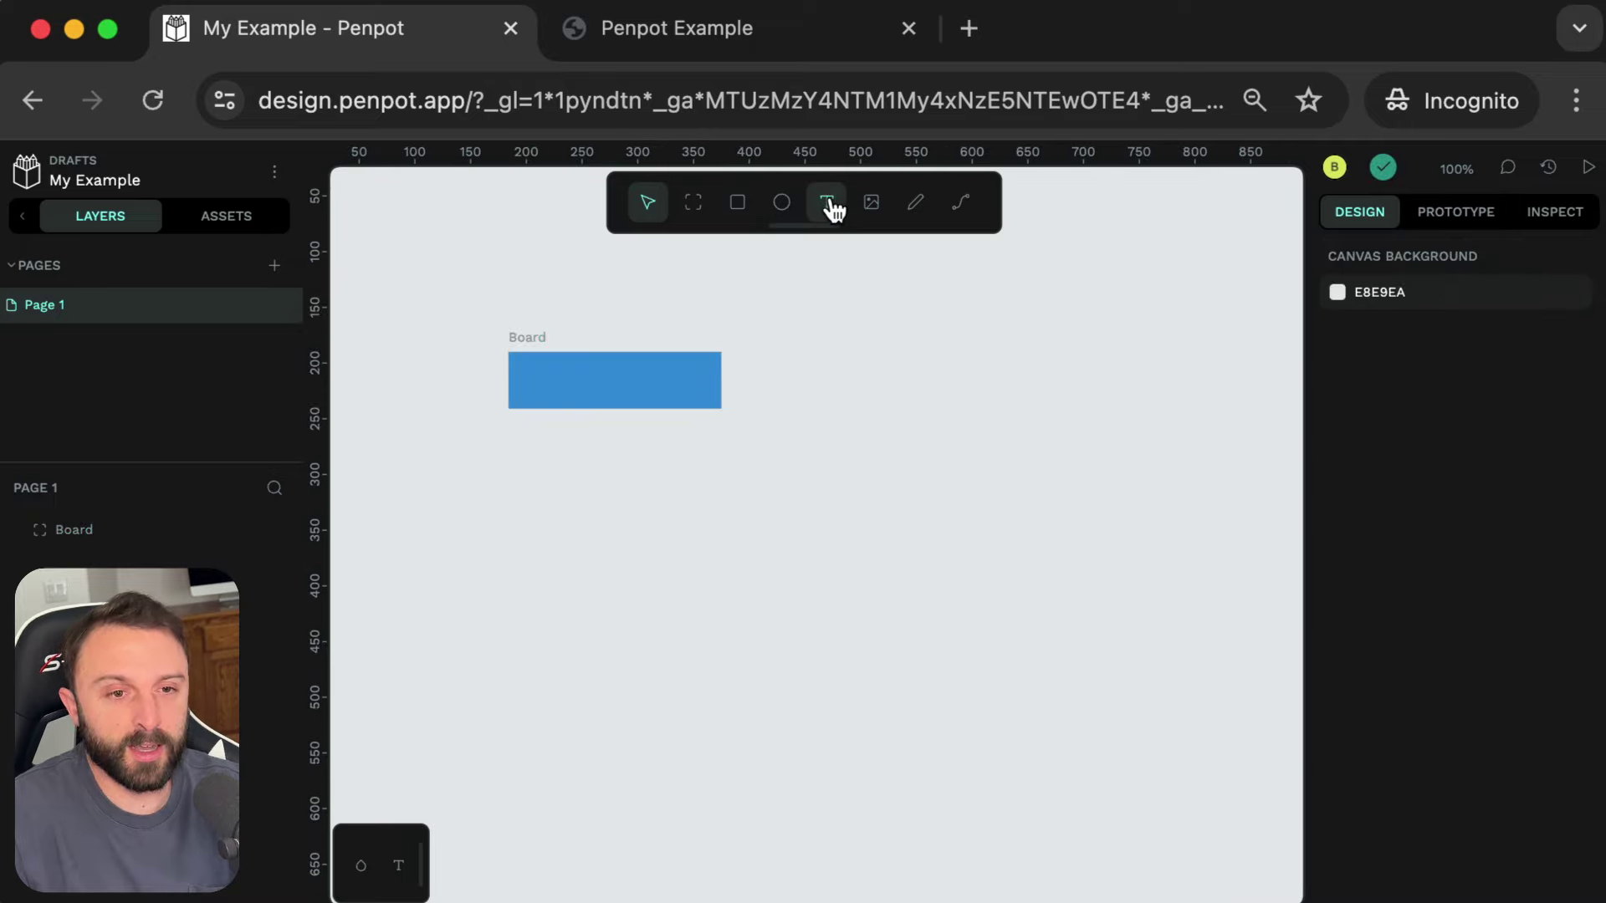
- Add 'Learn More' text to the right of the board and make it white
{"action": "left_click", "coordinate": [828, 203]}
{"action": "left_click", "coordinate": [985, 383]}
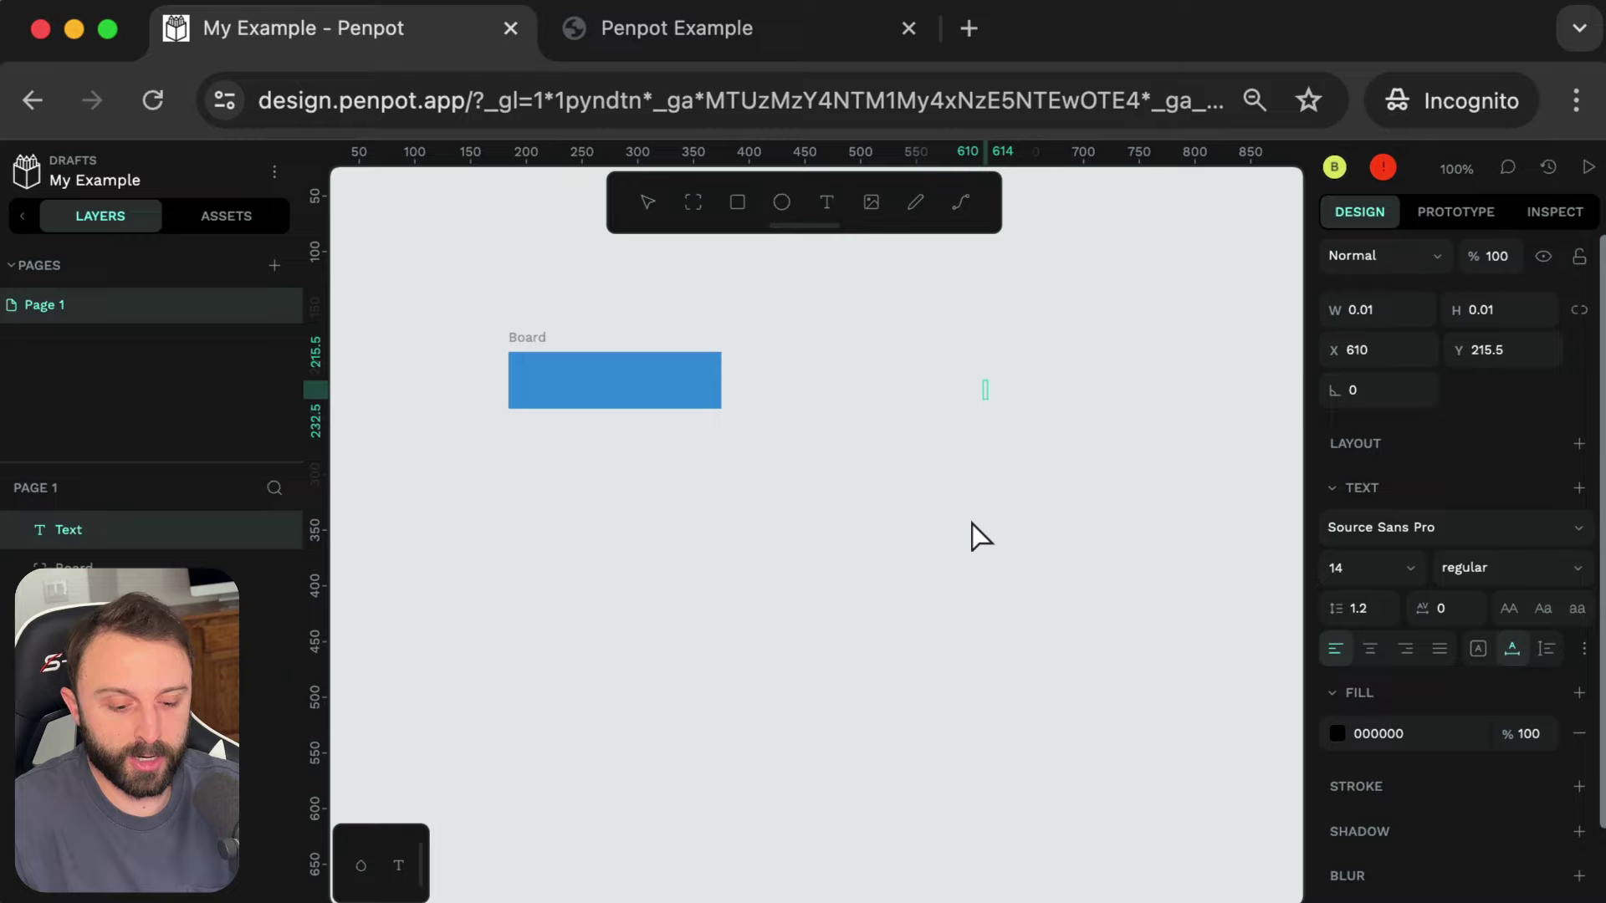
{"action": "type", "text": "Learn More"}
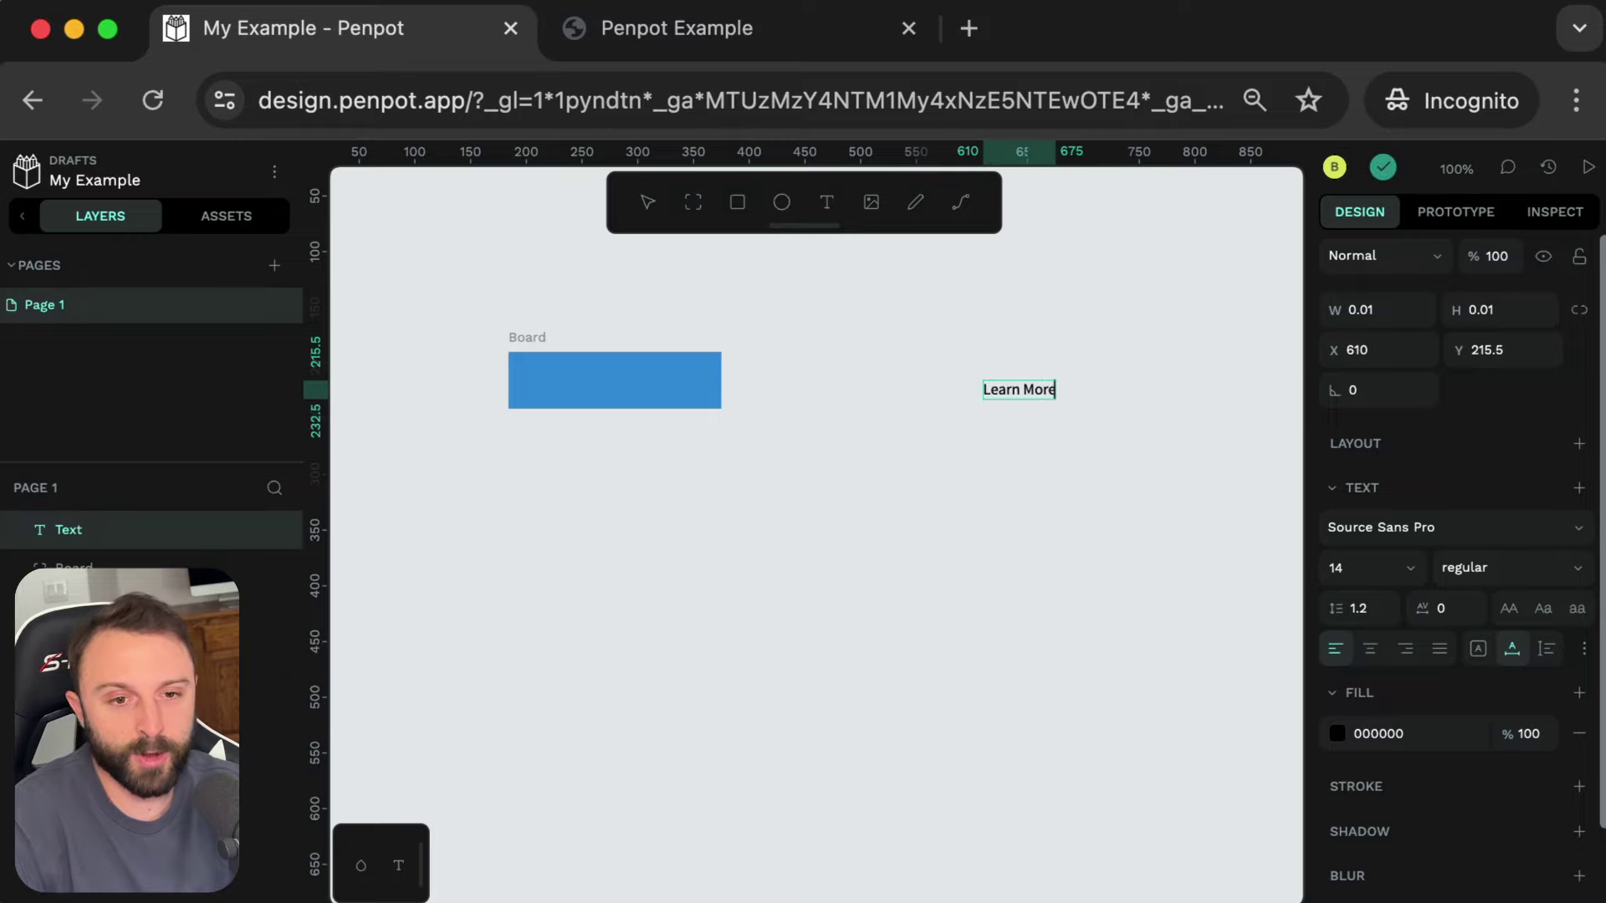
{"action": "key", "text": "Escape"}
{"action": "left_click", "coordinate": [1337, 734]}
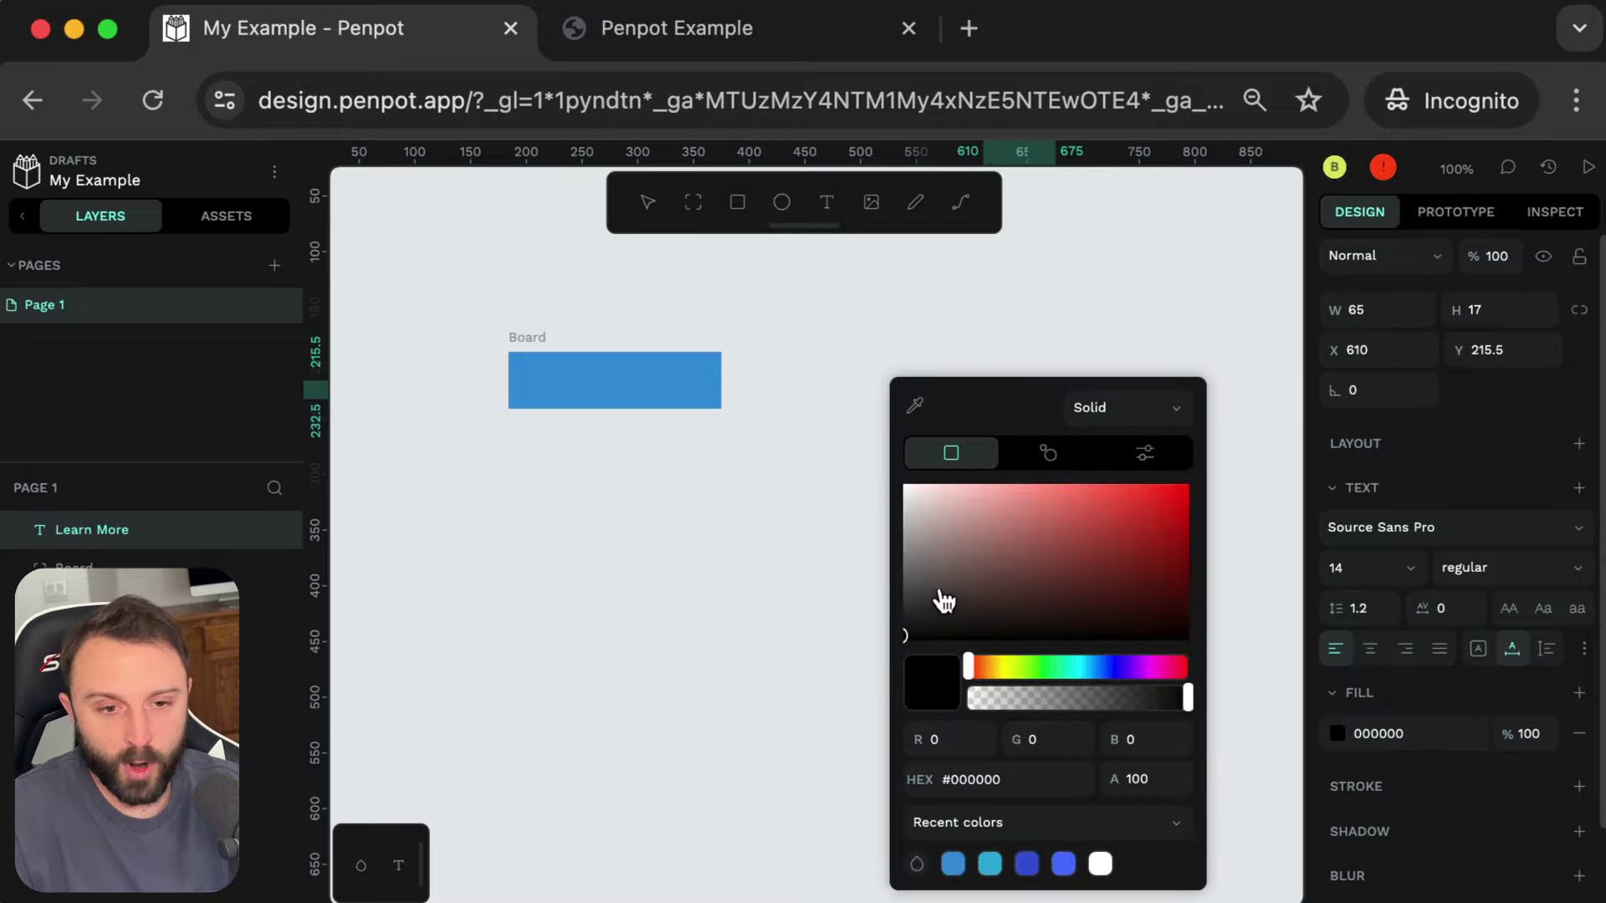
{"action": "left_click_drag", "start_coordinate": [948, 599], "coordinate": [1162, 344]}
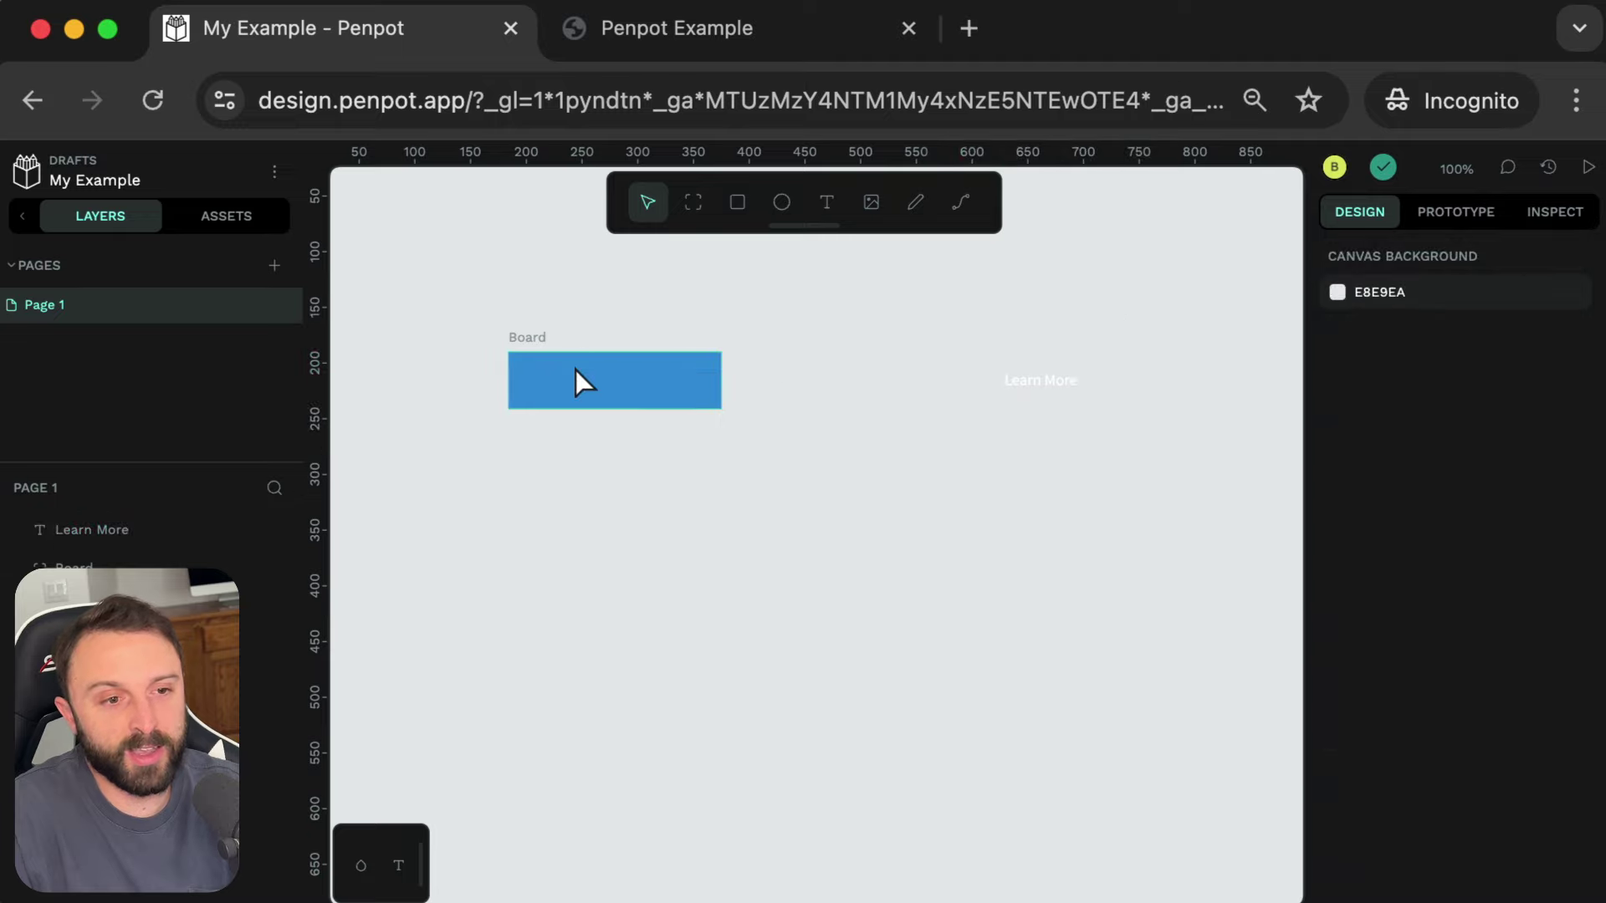
- Give the blue board a flex layout and move the Learn More text inside it
{"action": "left_click", "coordinate": [540, 341]}
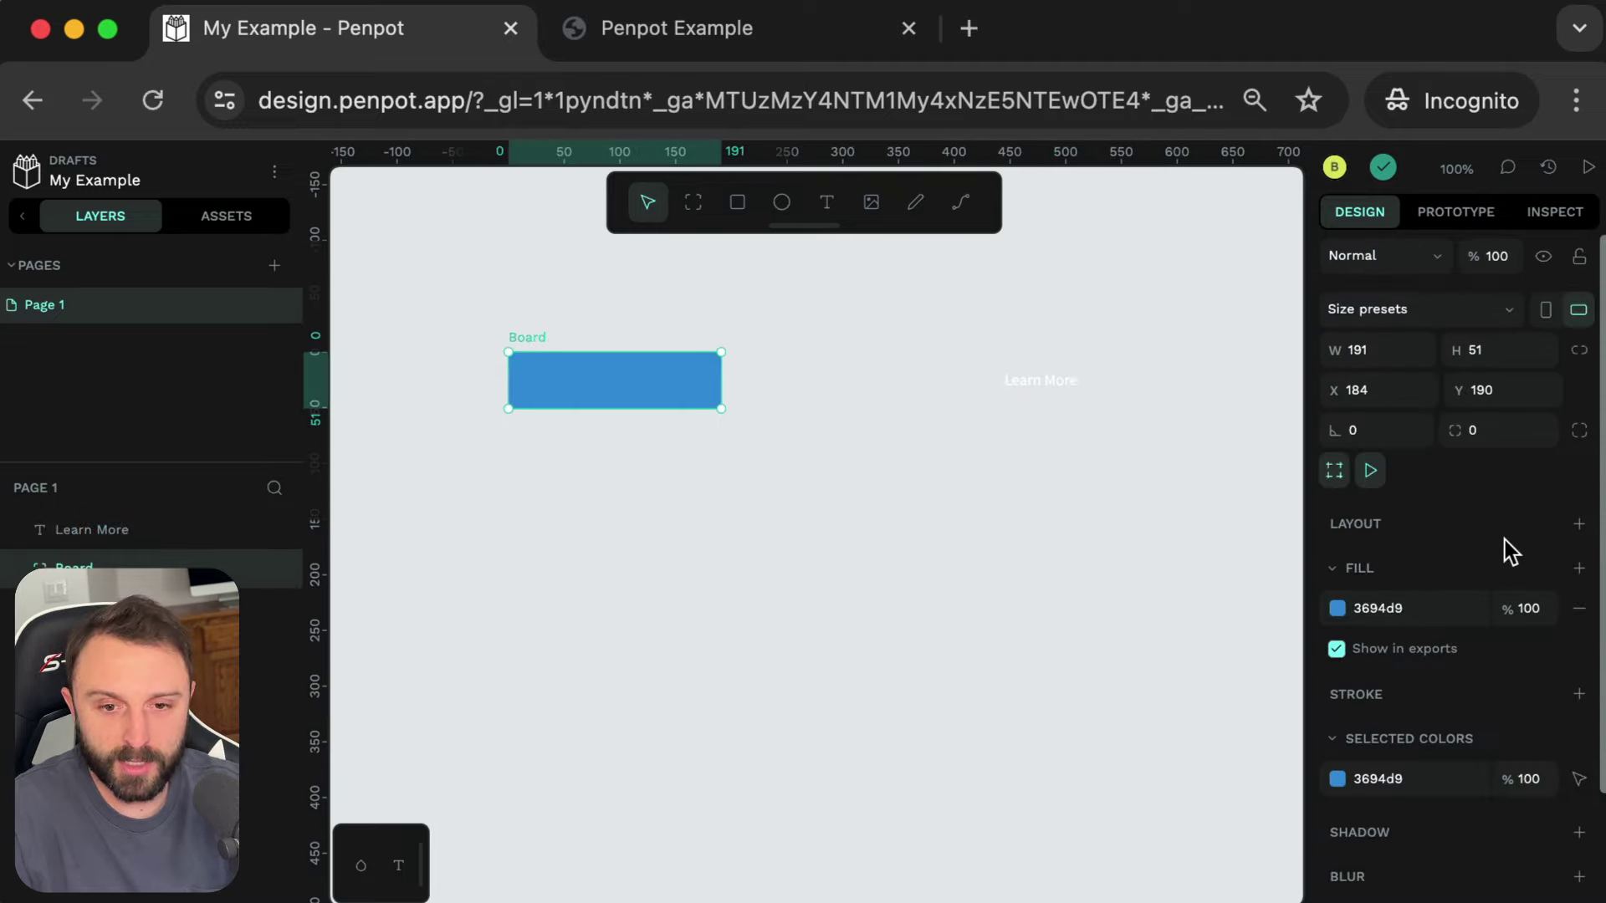
{"action": "left_click", "coordinate": [1580, 525]}
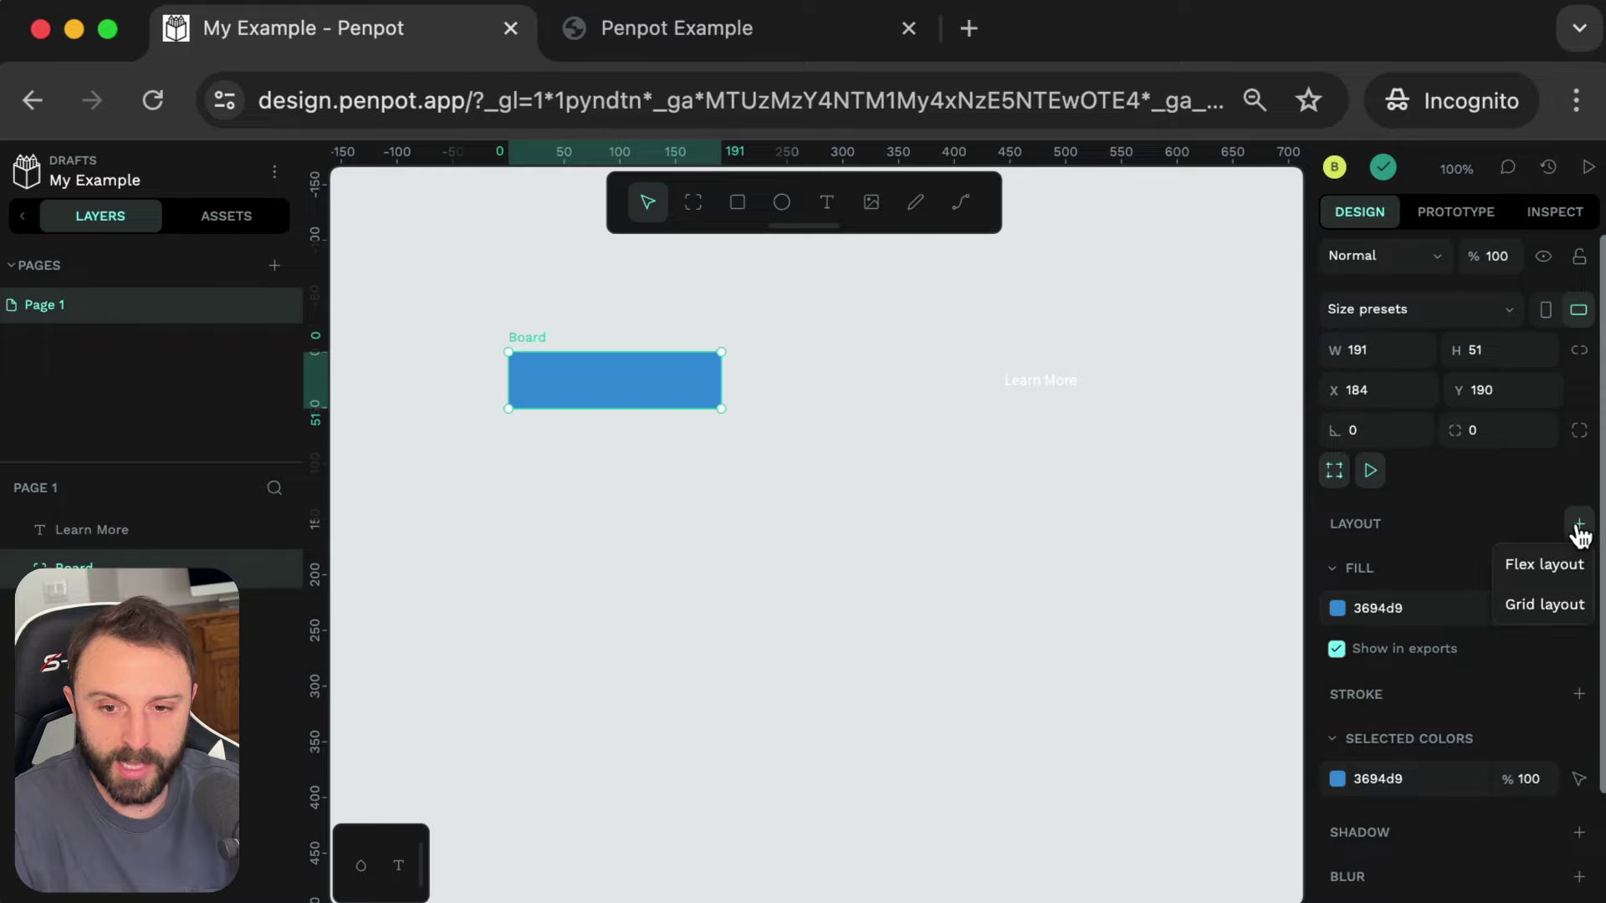
{"action": "left_click", "coordinate": [1567, 564]}
{"action": "left_click", "coordinate": [1012, 452]}
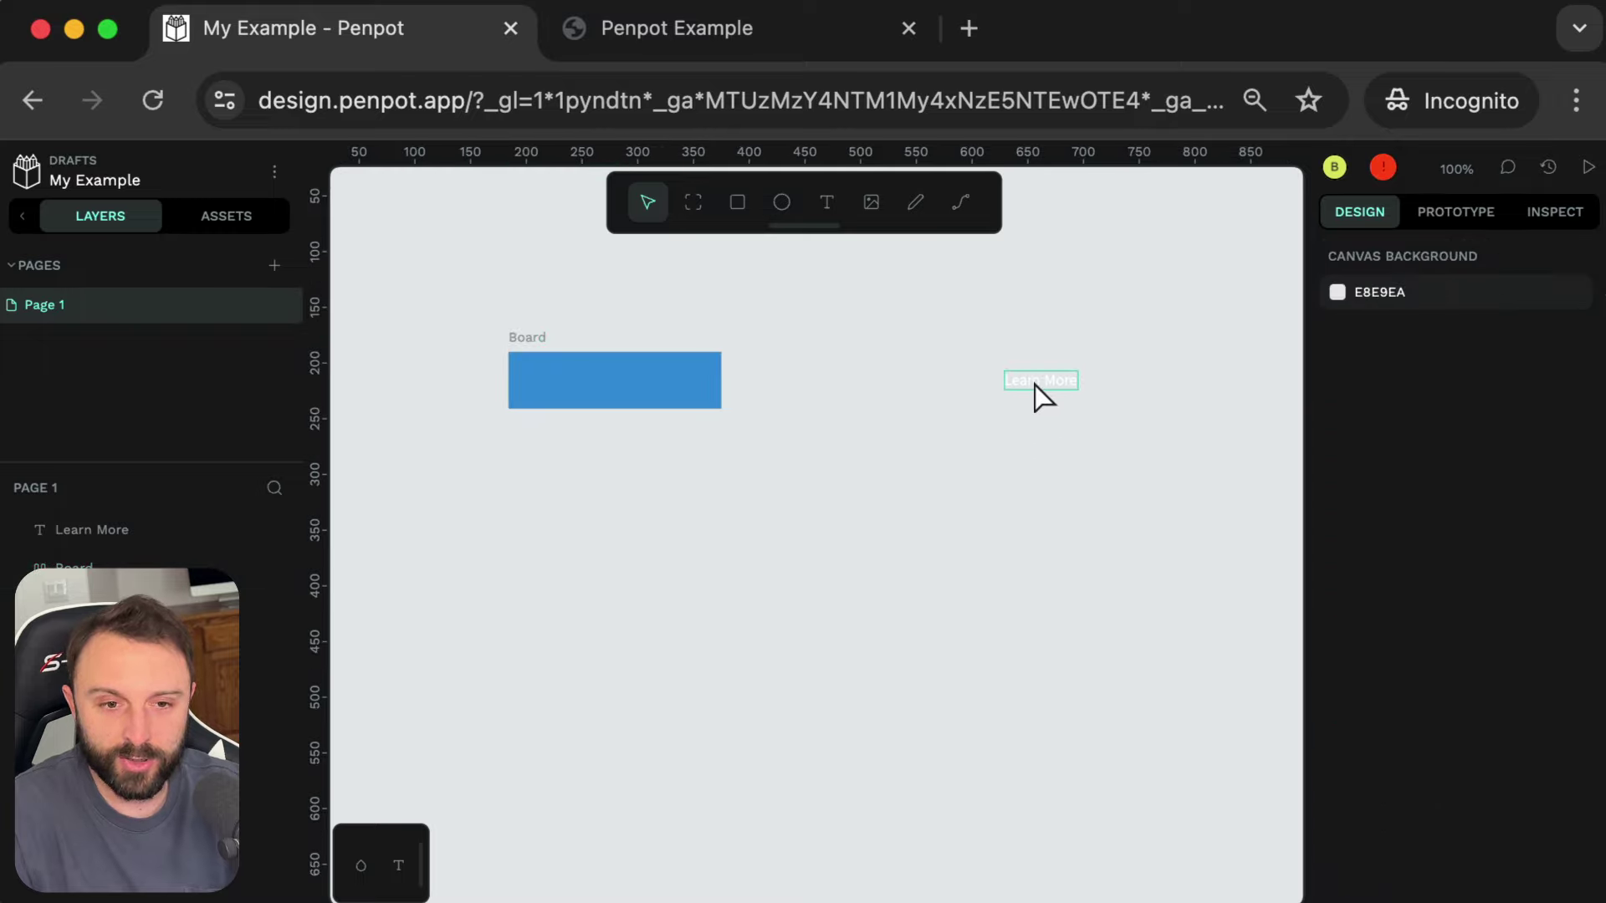
{"action": "left_click", "coordinate": [1040, 393]}
{"action": "left_click_drag", "start_coordinate": [1037, 385], "coordinate": [631, 373]}
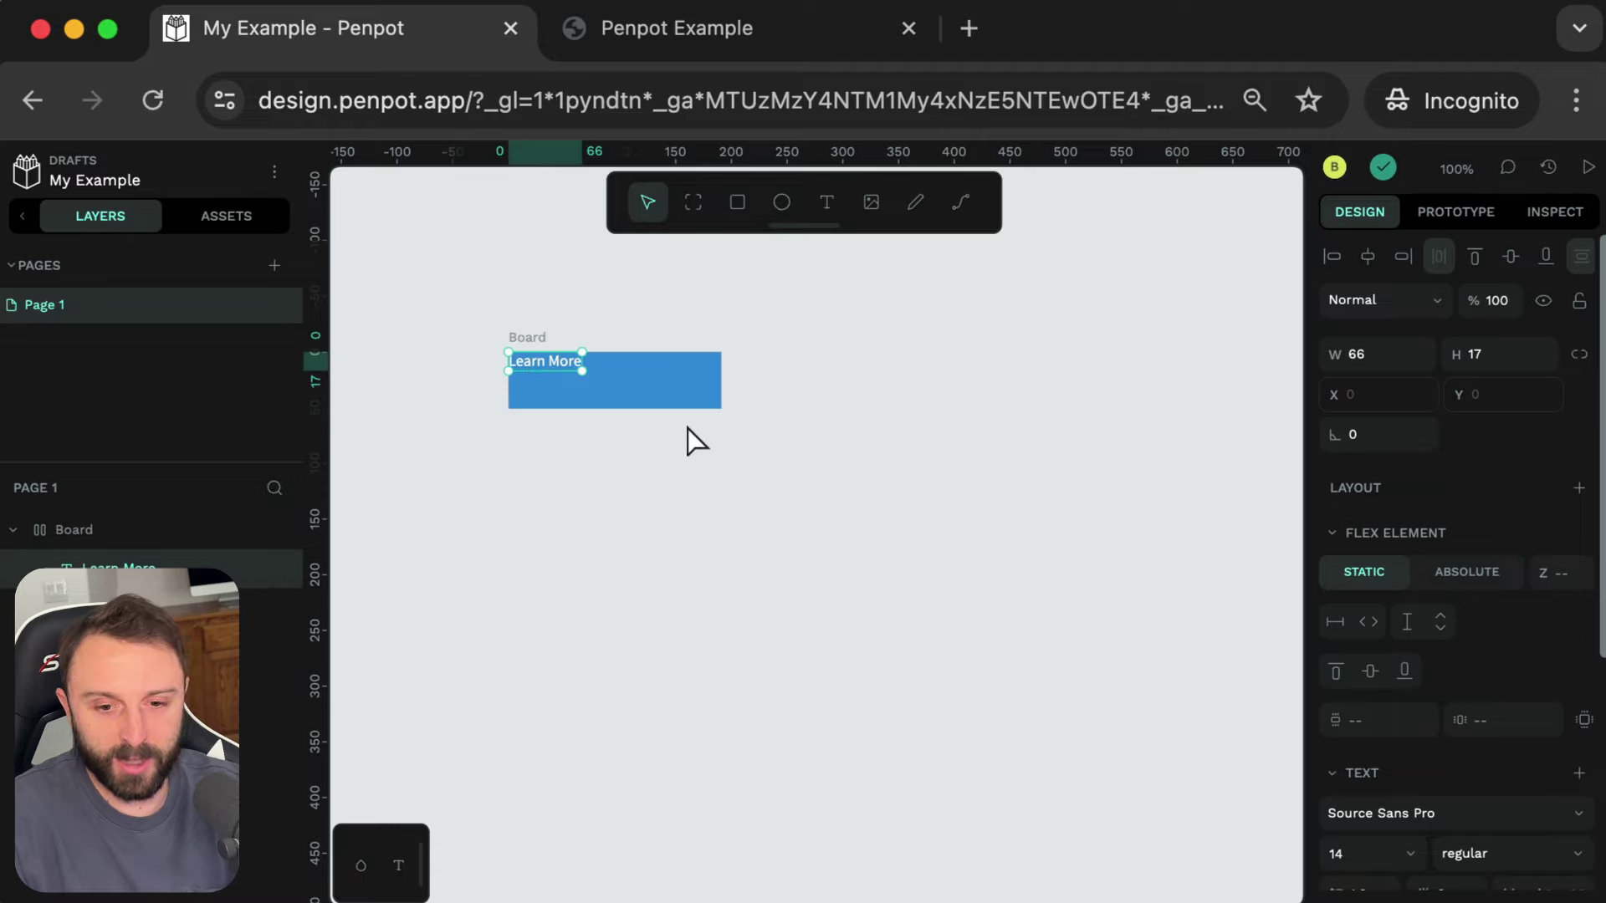
- Centre the text both ways and make the board hug it in width and height
{"action": "left_click", "coordinate": [537, 336]}
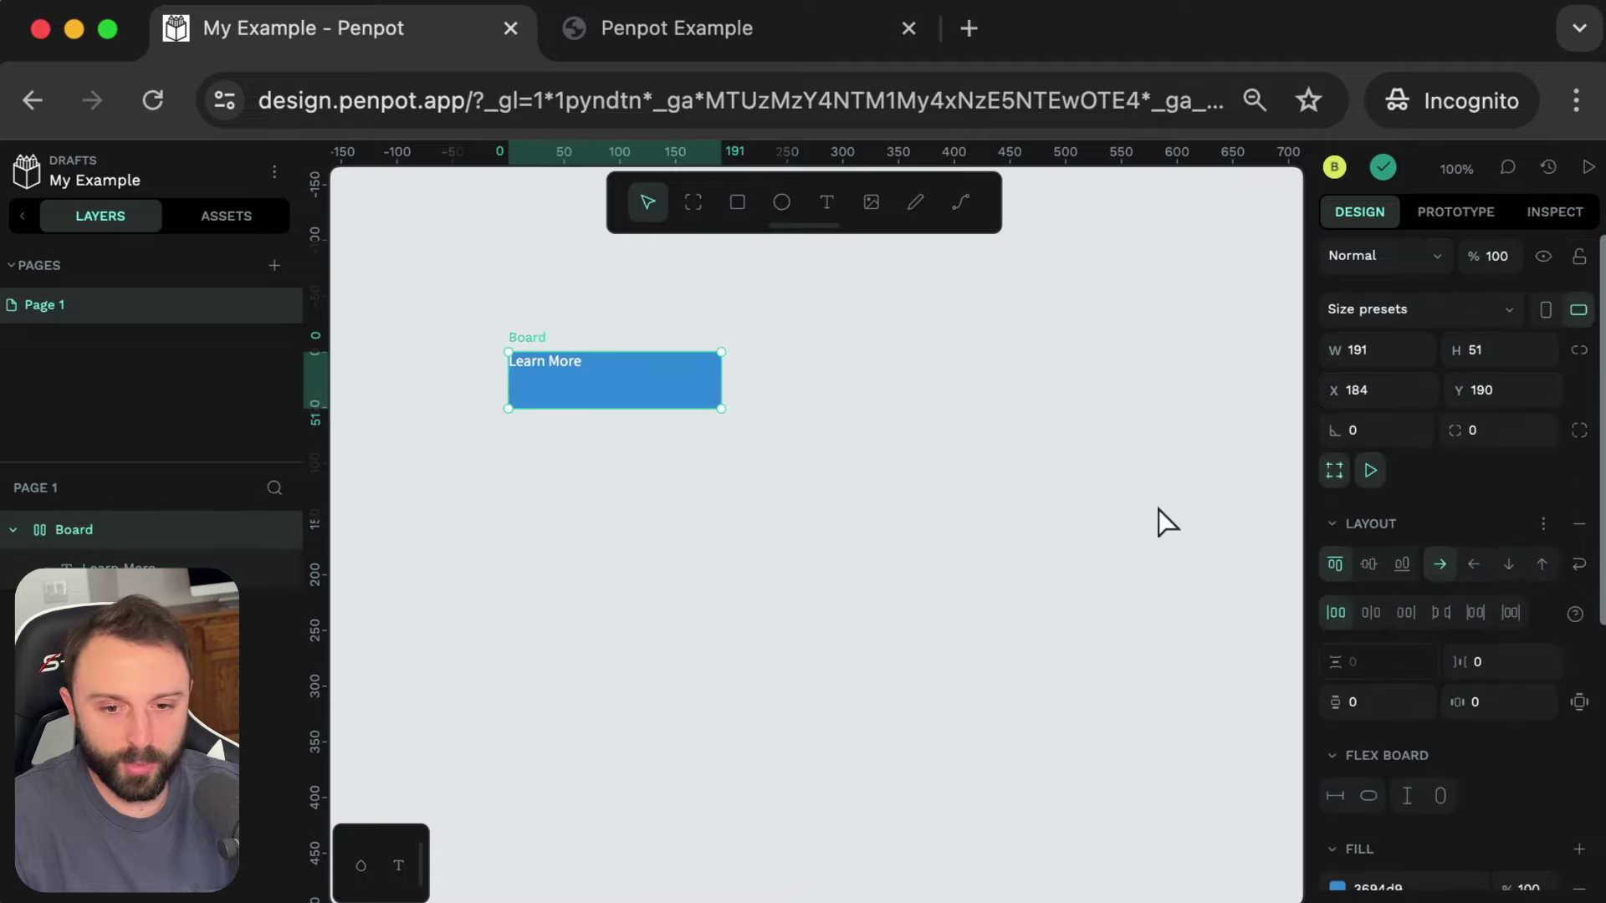
{"action": "left_click", "coordinate": [1368, 564]}
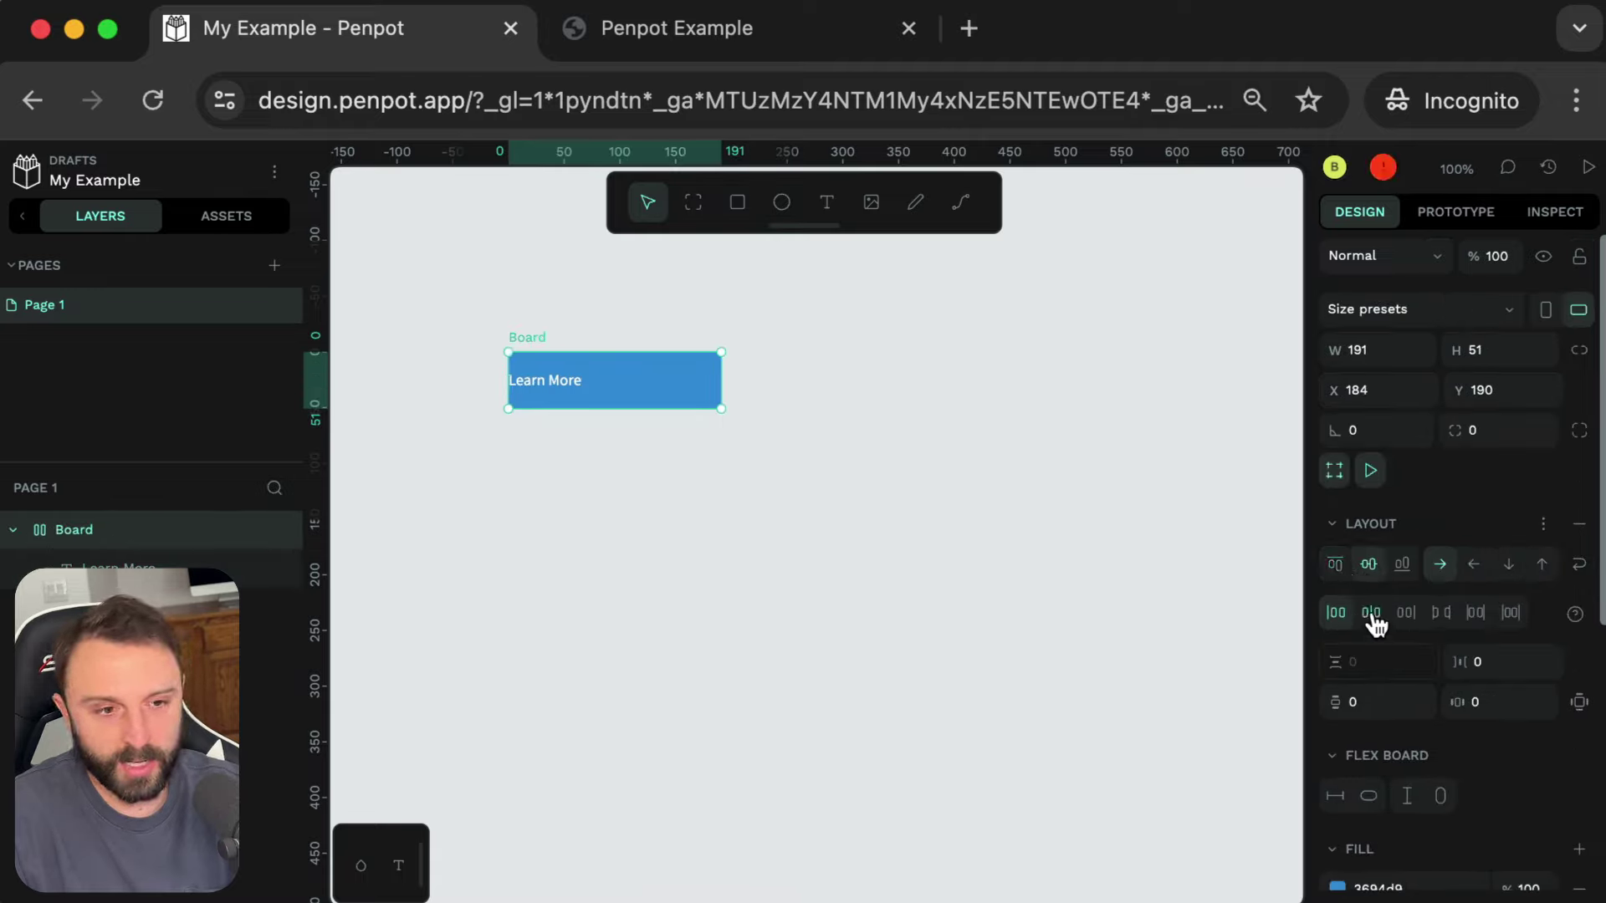
{"action": "left_click", "coordinate": [1370, 613]}
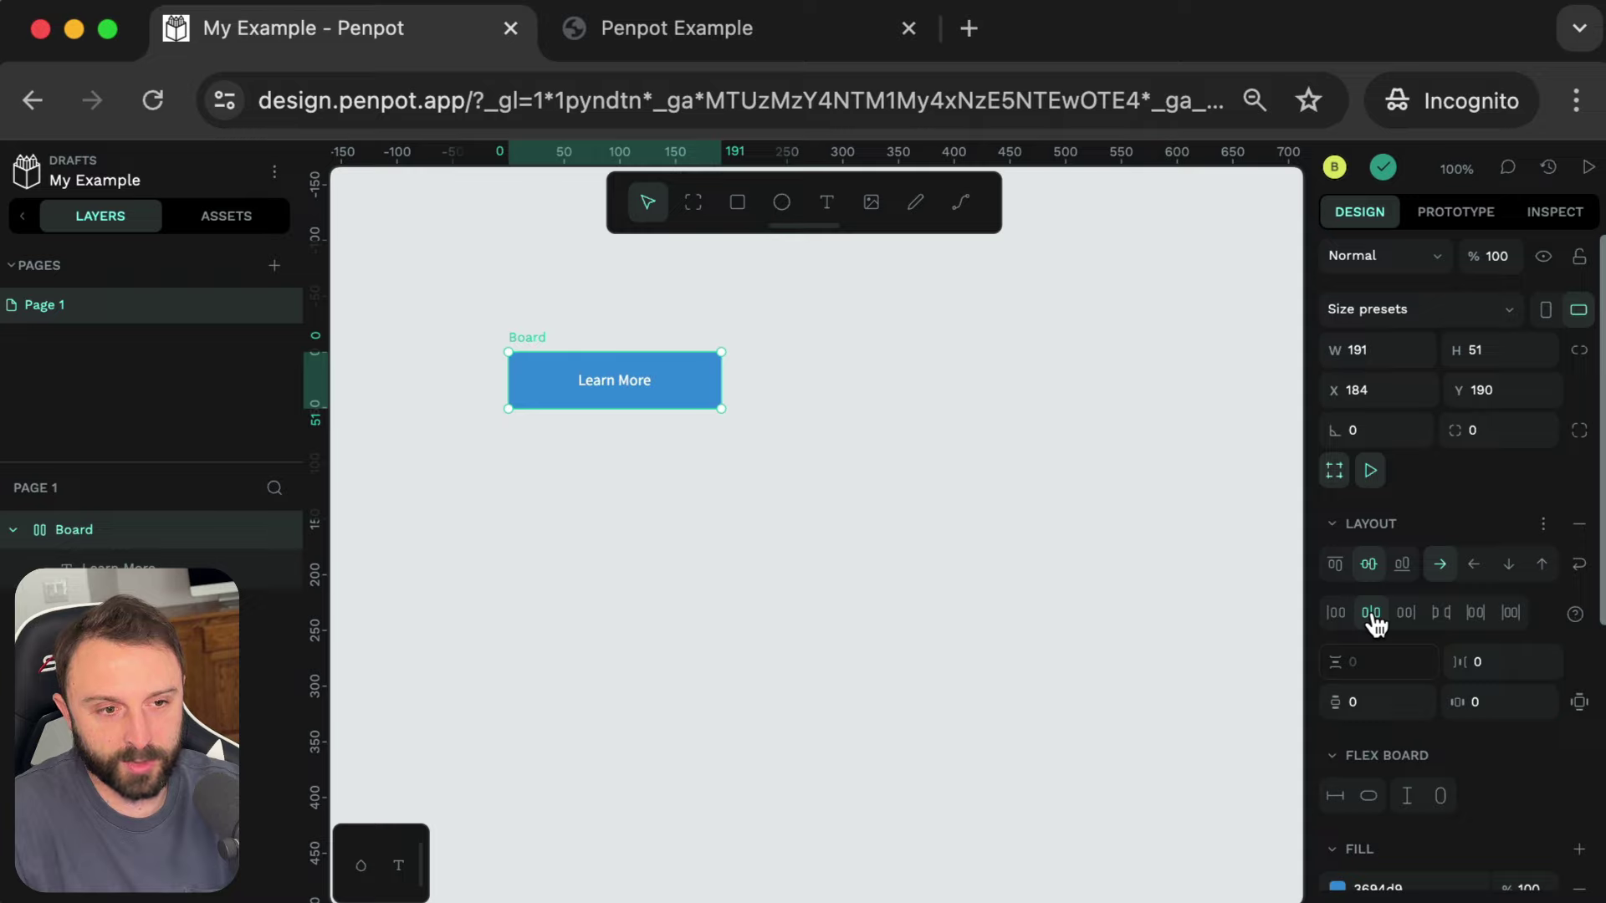
{"action": "left_click", "coordinate": [1368, 795]}
{"action": "left_click", "coordinate": [1442, 800]}
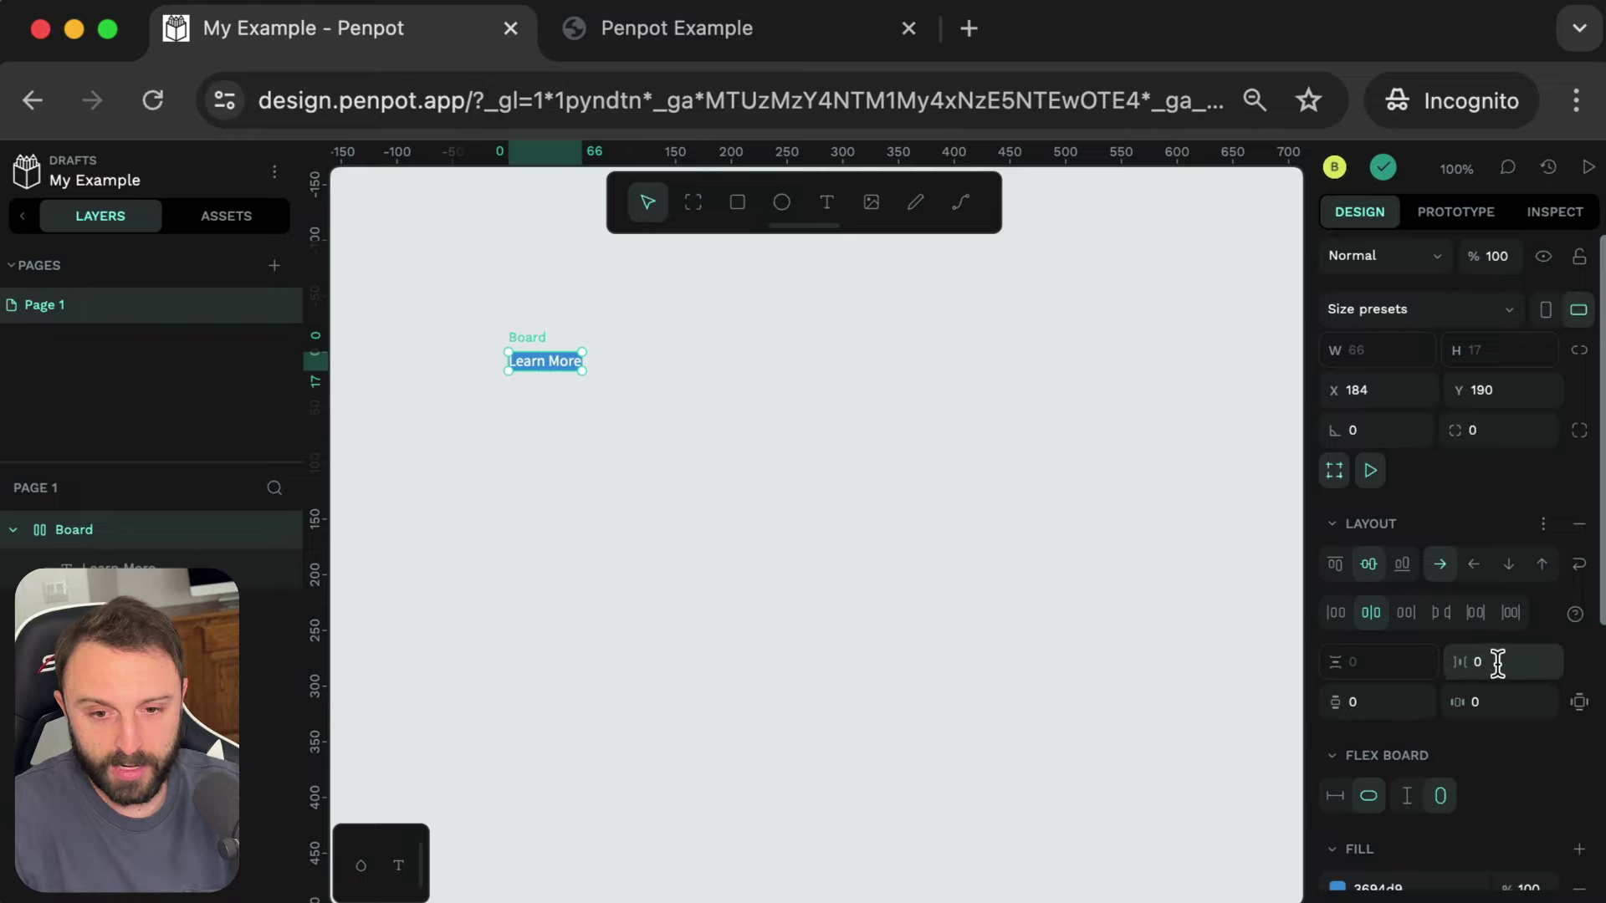
- Set the board's padding to 10 px top and bottom and 20 px at the sides
{"action": "left_click", "coordinate": [1380, 702]}
{"action": "type", "text": "10"}
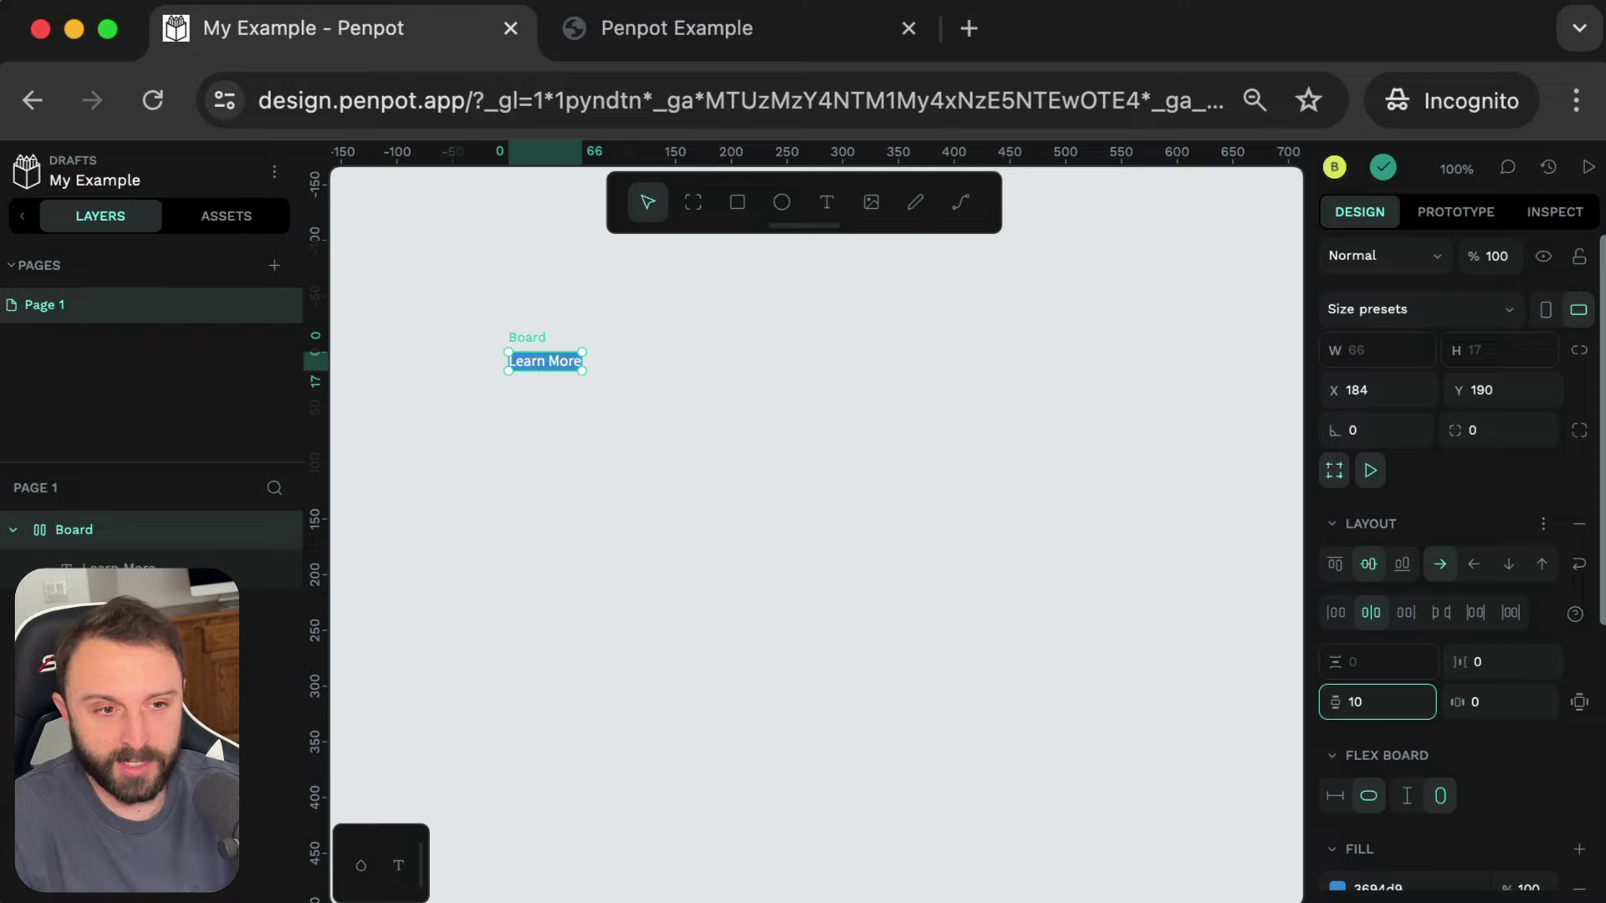
{"action": "key", "text": "Tab"}
{"action": "type", "text": "20"}
{"action": "key", "text": "Return"}
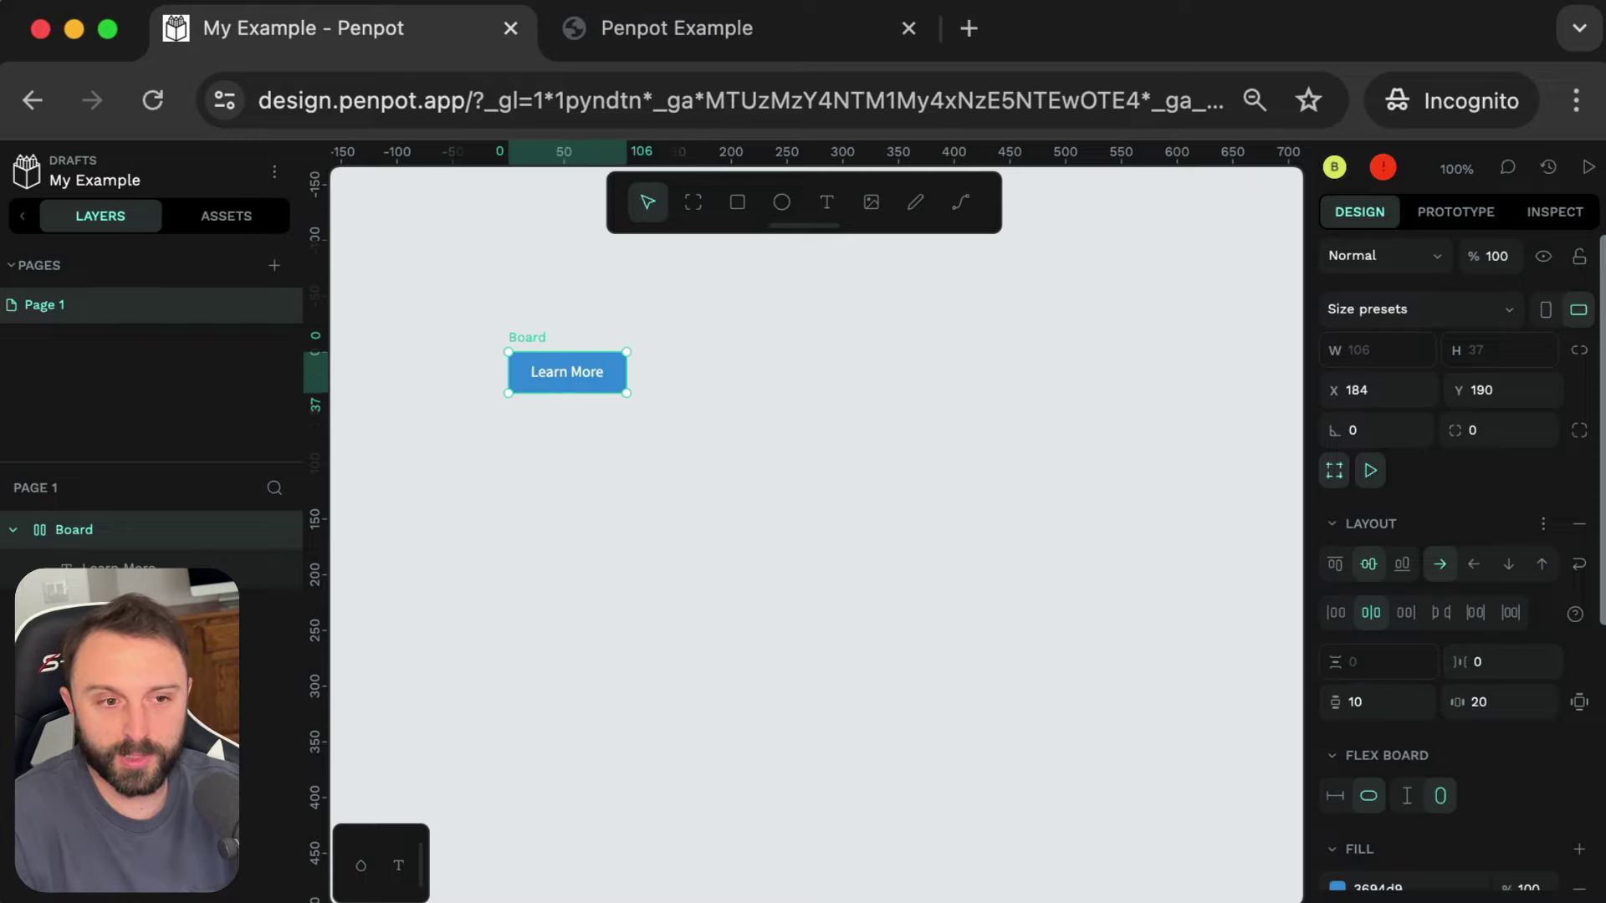
{"action": "left_click", "coordinate": [502, 394]}
- Round the board's corners into a pill shape and check the finished button
{"action": "scroll", "coordinate": [572, 293], "scroll_direction": "up", "scroll_amount": 5}
{"action": "left_click", "coordinate": [567, 305]}
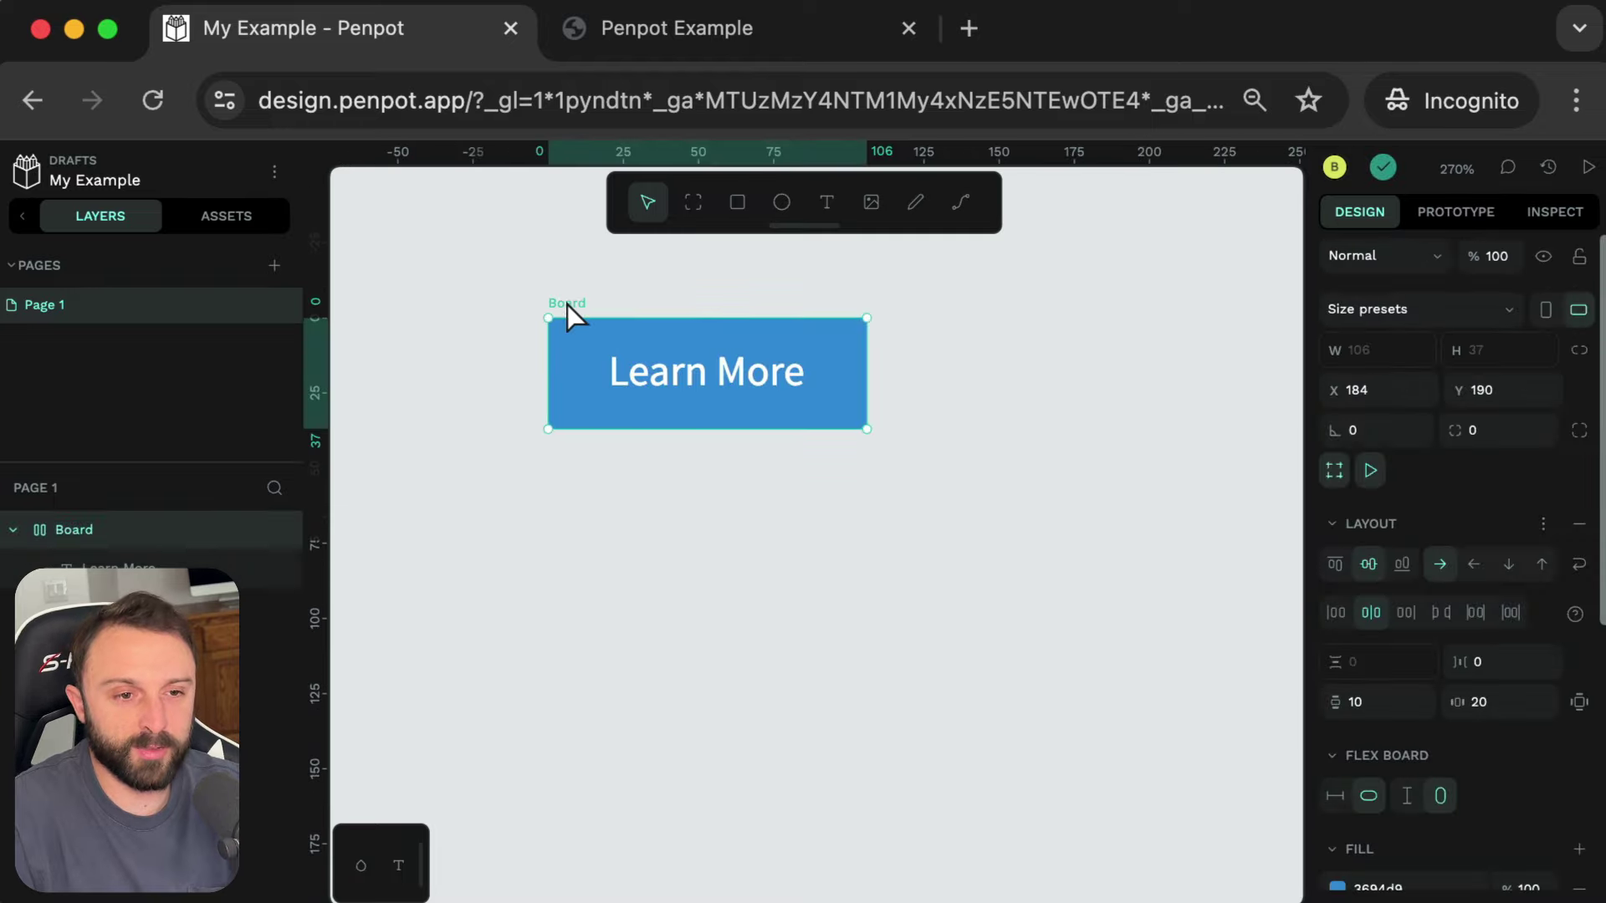
{"action": "left_click", "coordinate": [1469, 430]}
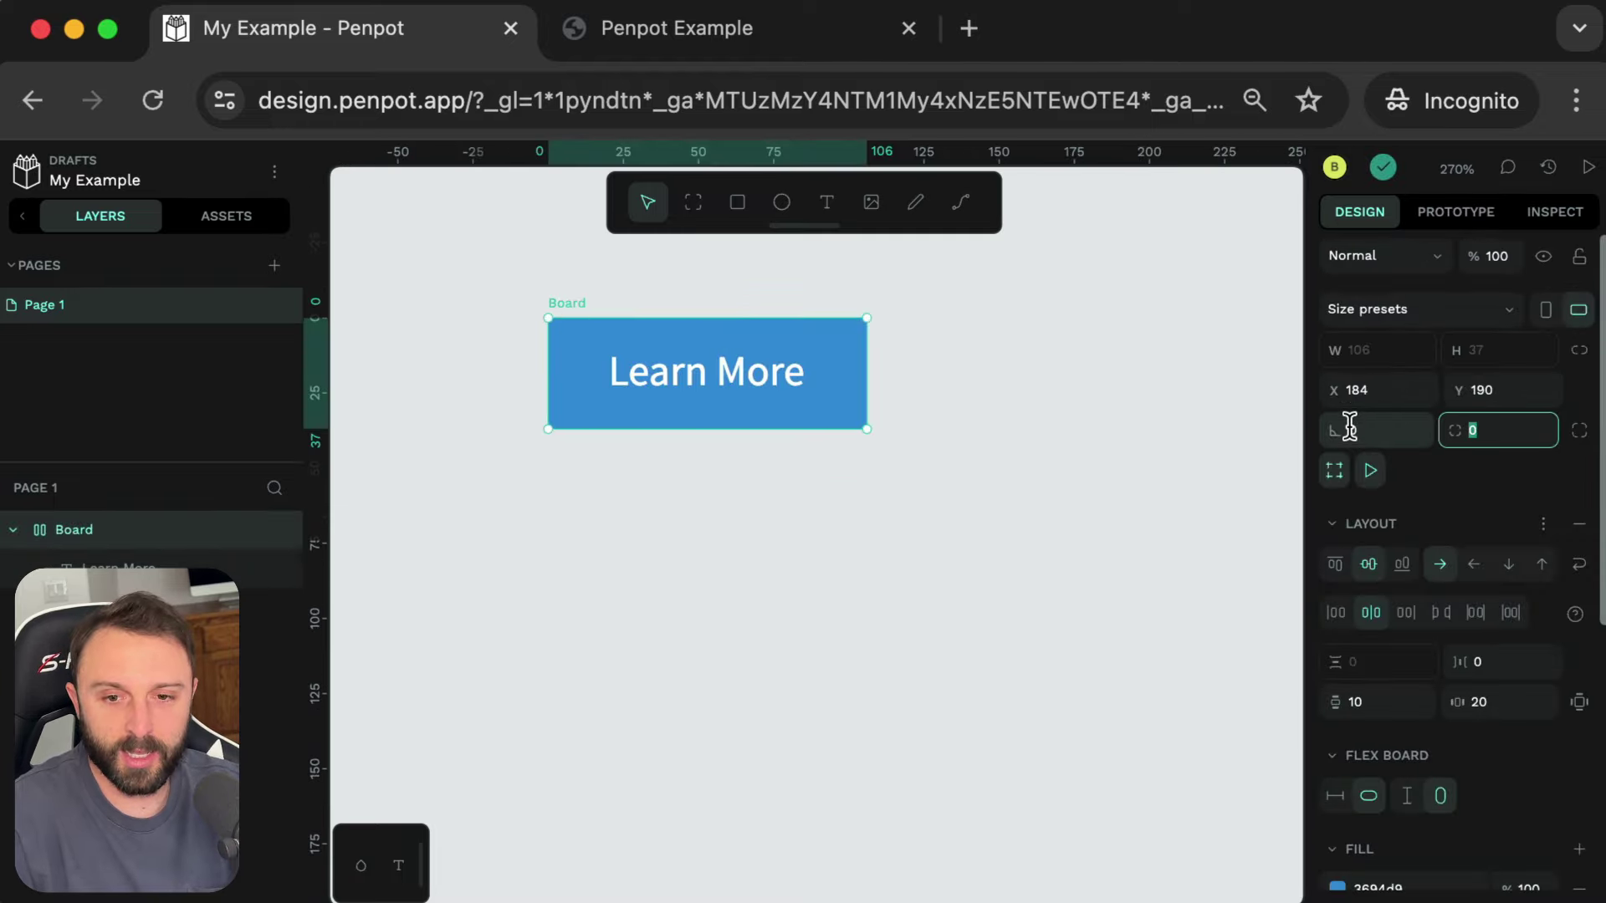
{"action": "type", "text": "20"}
{"action": "key", "text": "Return"}
{"action": "left_click", "coordinate": [1230, 493]}
{"action": "scroll", "coordinate": [1070, 456], "scroll_direction": "down", "scroll_amount": 1}
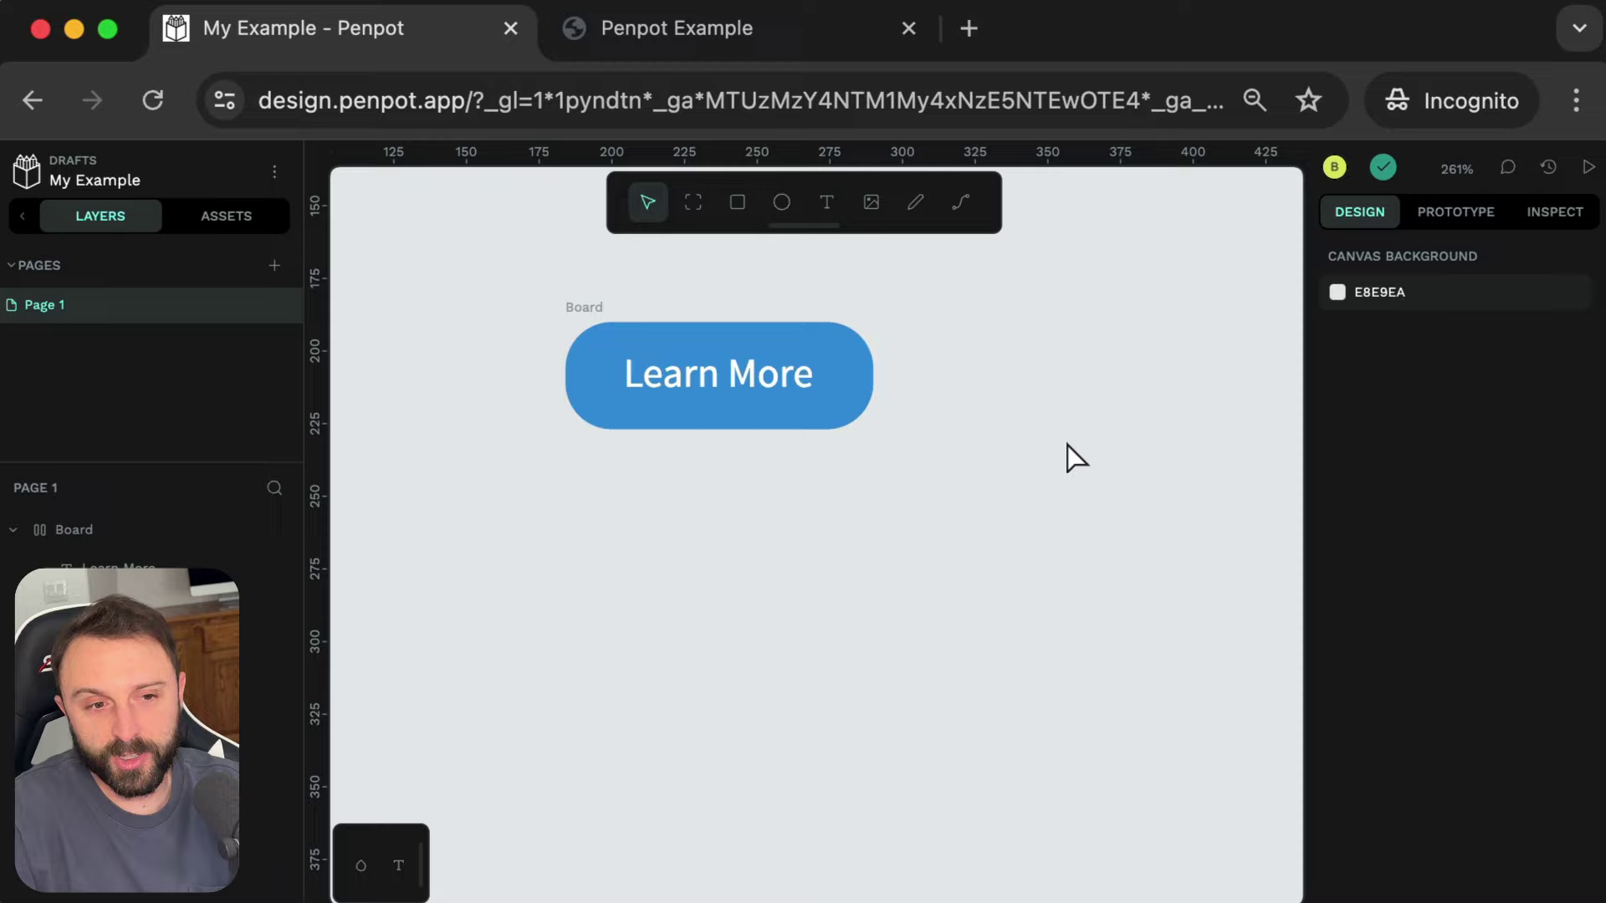
{"action": "scroll", "coordinate": [1070, 456], "scroll_direction": "down", "scroll_amount": 5}
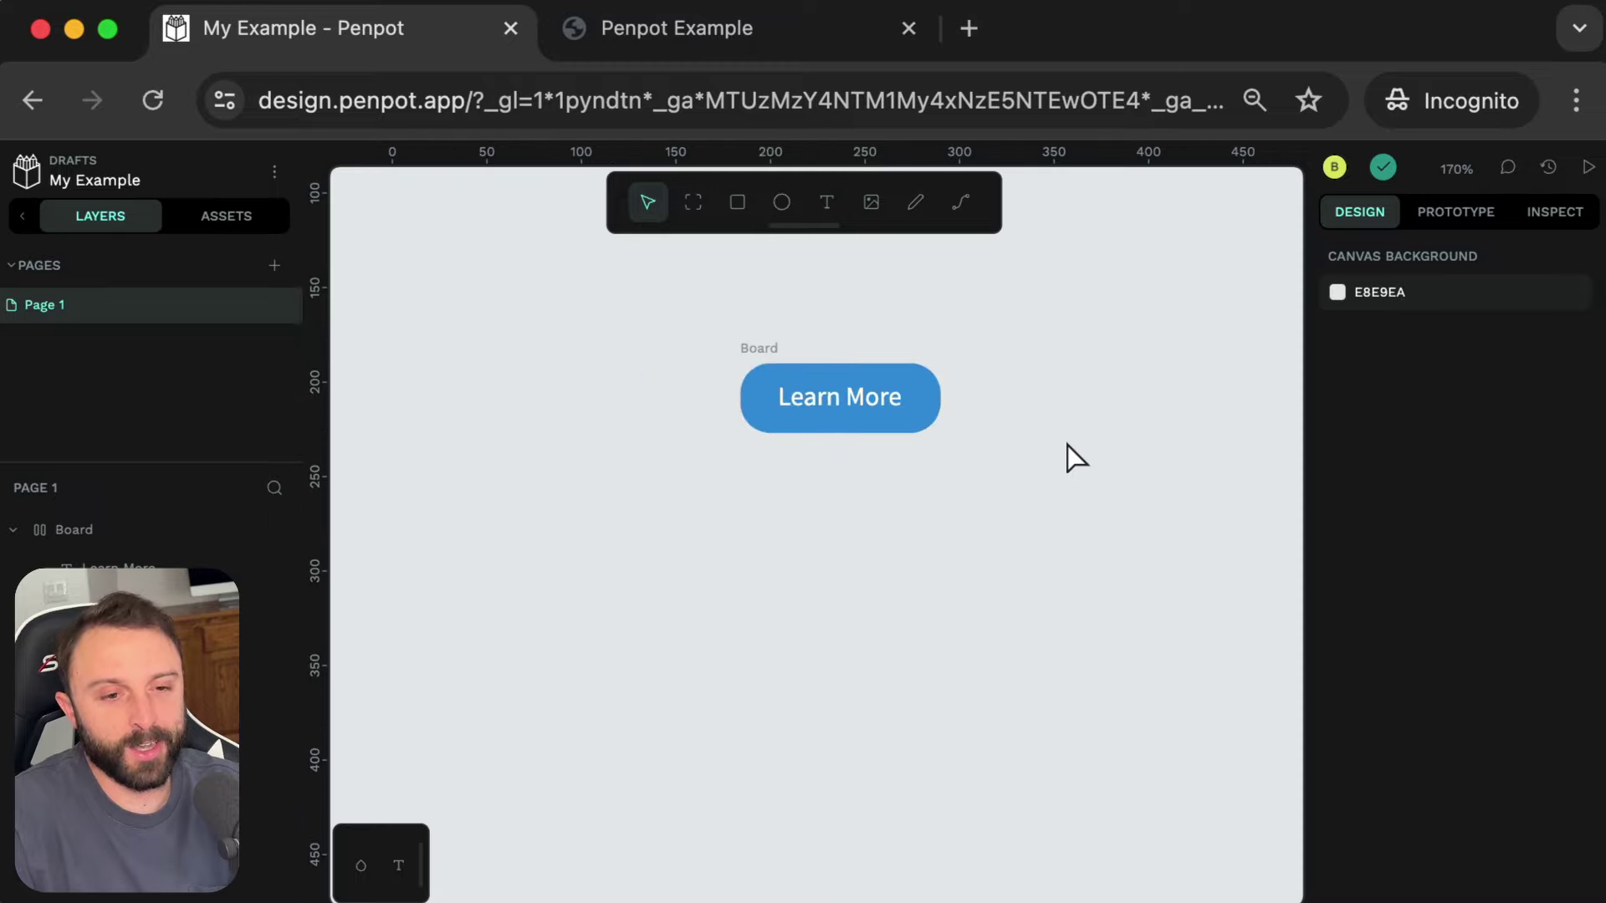
{"action": "scroll", "coordinate": [882, 437], "scroll_direction": "down", "scroll_amount": 1}
{"action": "scroll", "coordinate": [1003, 444], "scroll_direction": "up", "scroll_amount": 6}
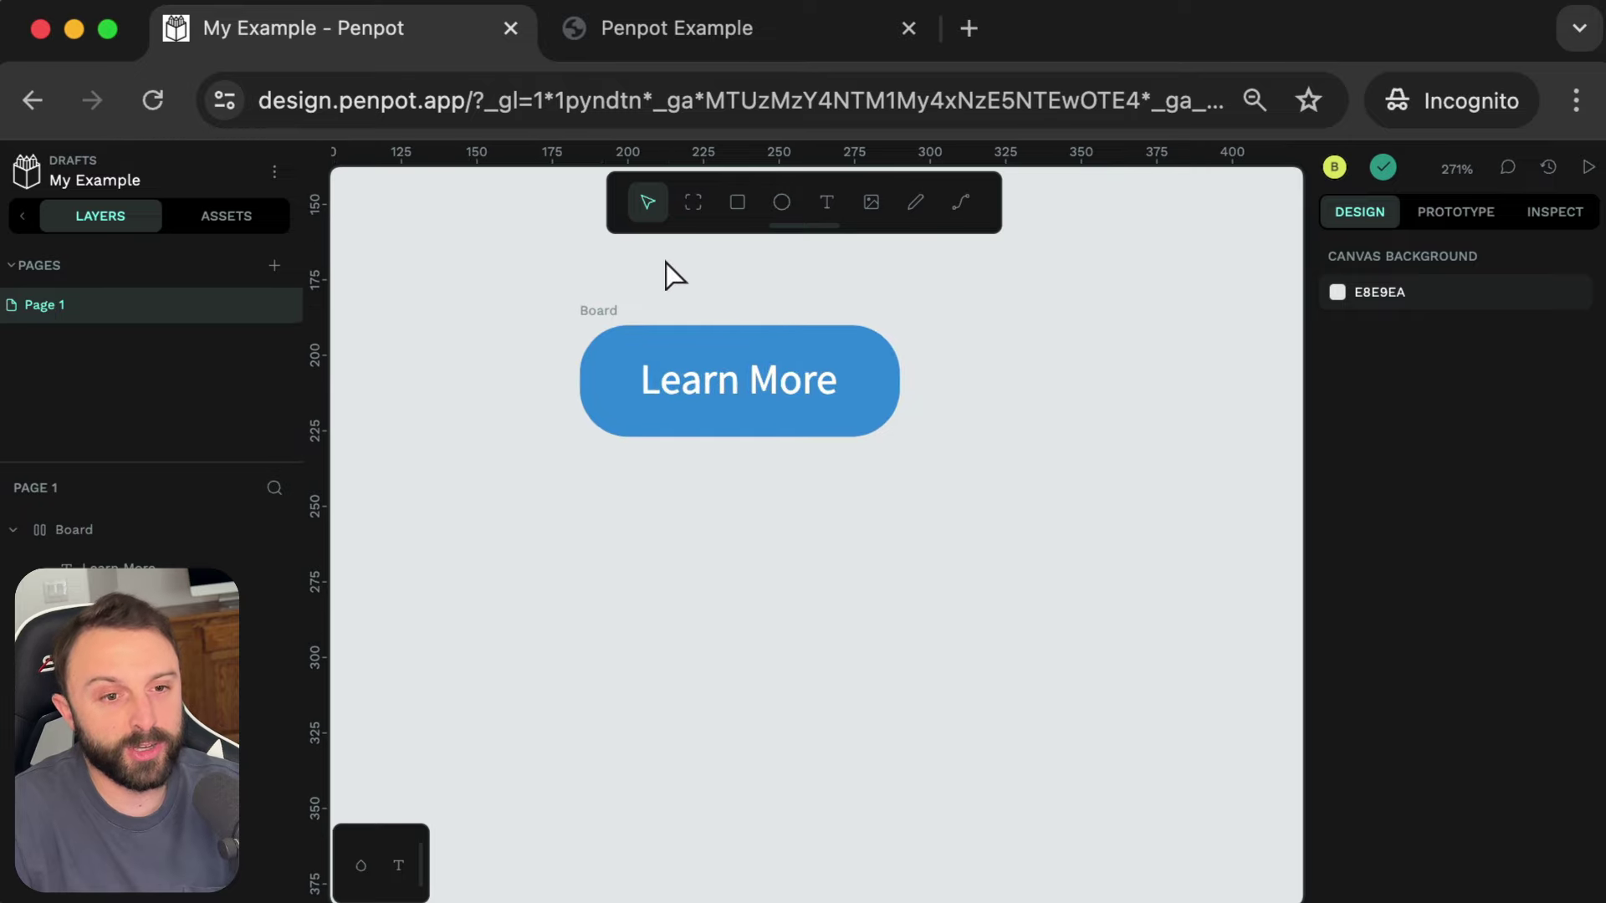
{"action": "left_click_drag", "start_coordinate": [471, 269], "coordinate": [1054, 586]}
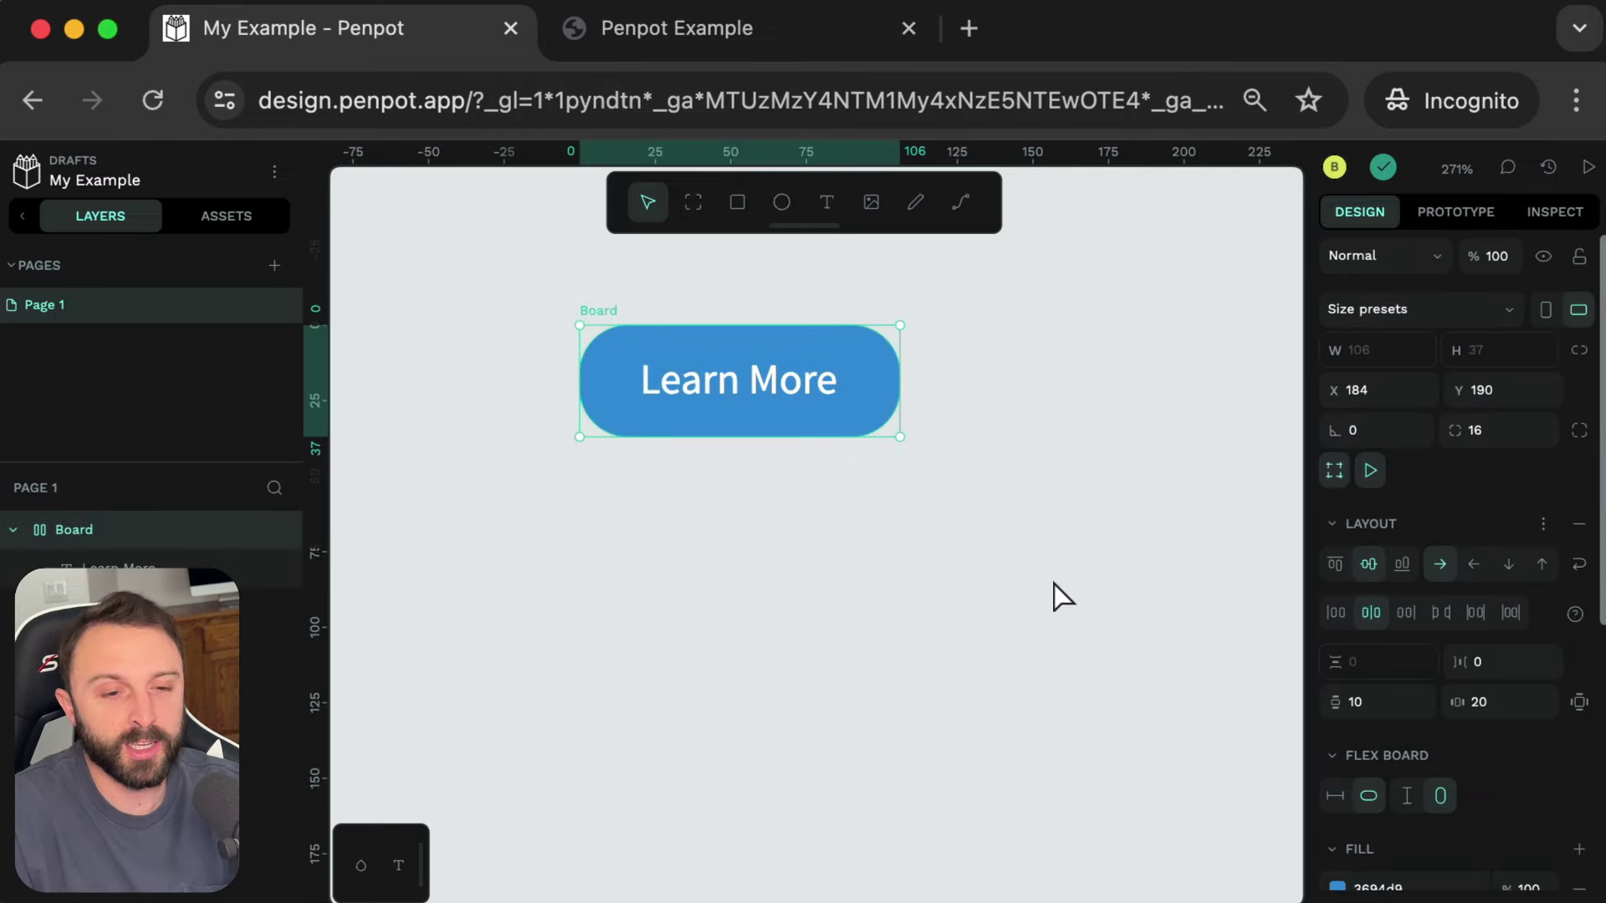
- Select the Learn More board and open its Inspect view
{"action": "key", "text": "Escape"}
{"action": "key", "text": "super+Tab"}
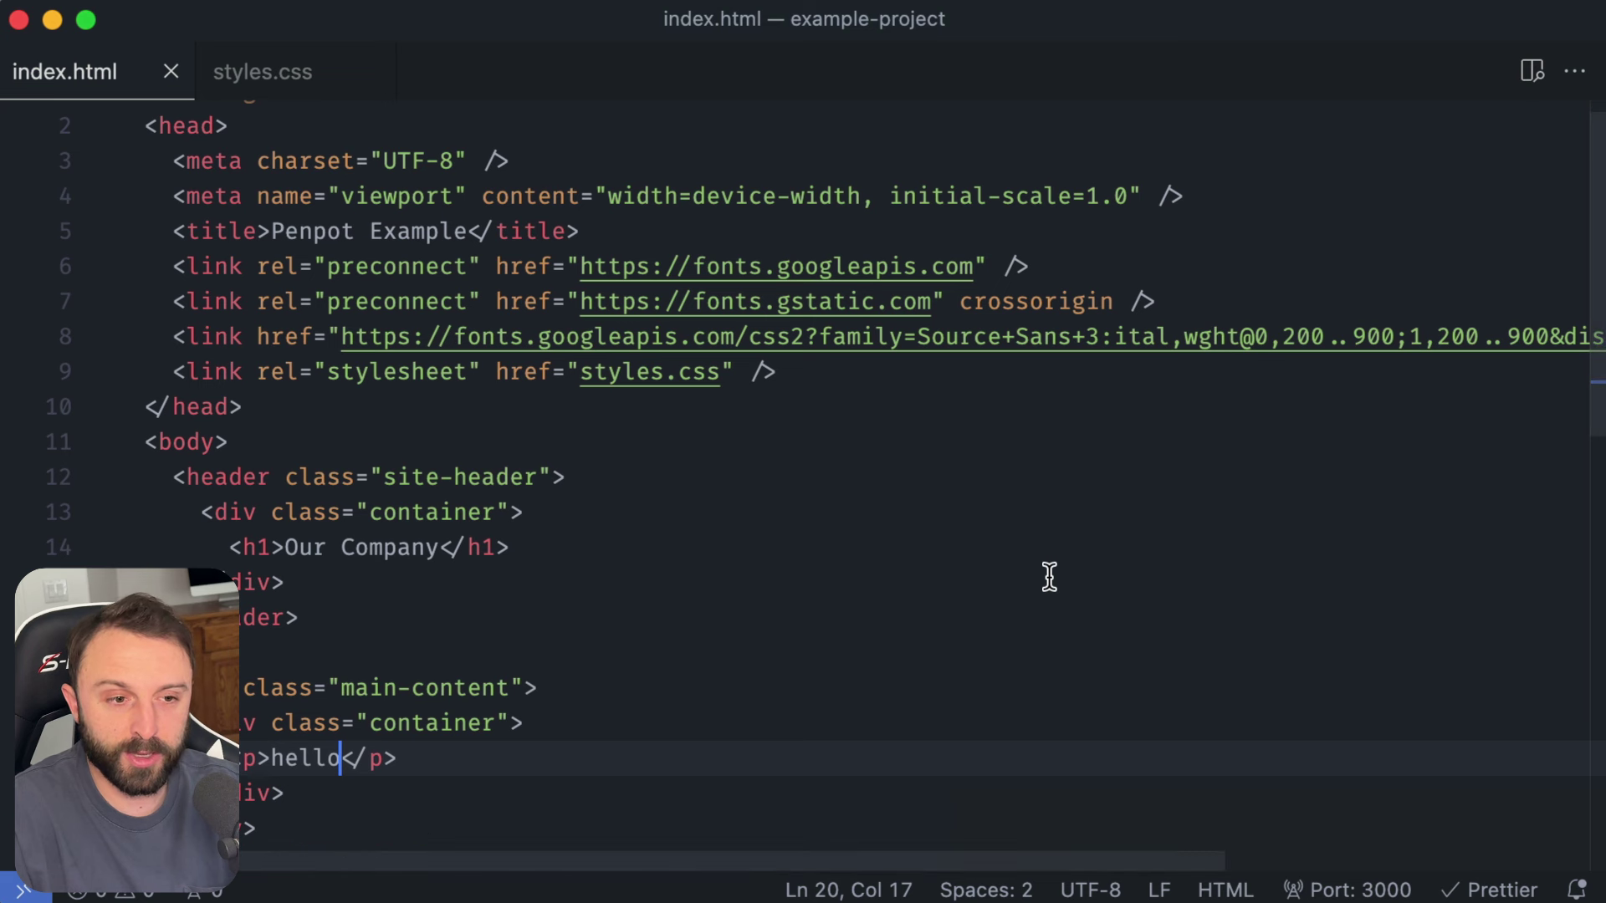
{"action": "key", "text": "super+Tab"}
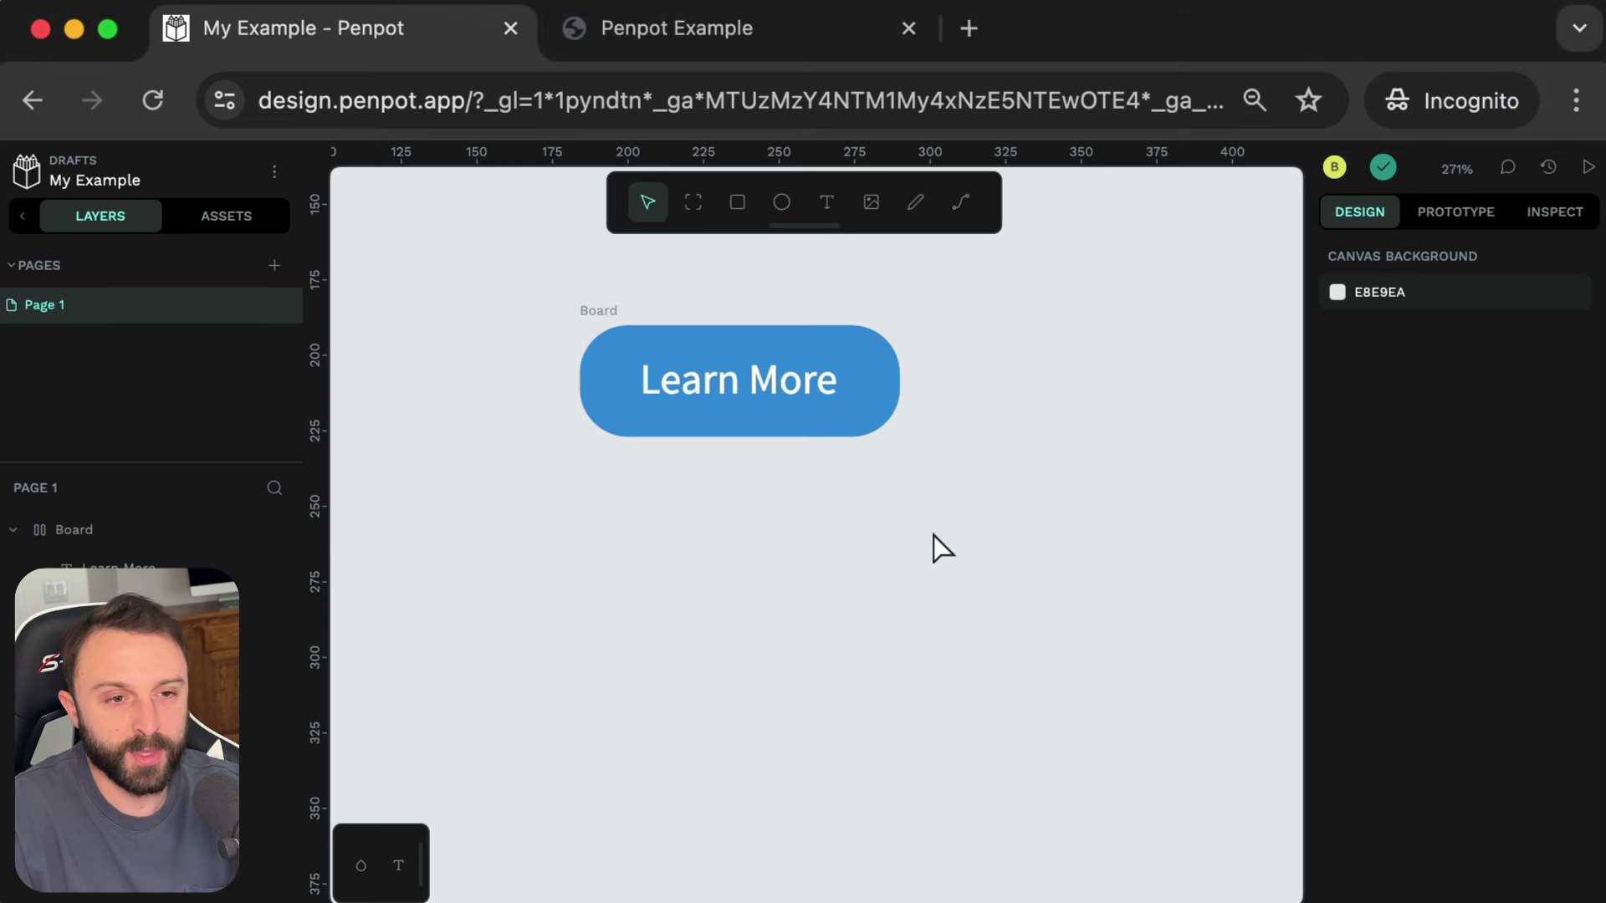
{"action": "left_click", "coordinate": [608, 309]}
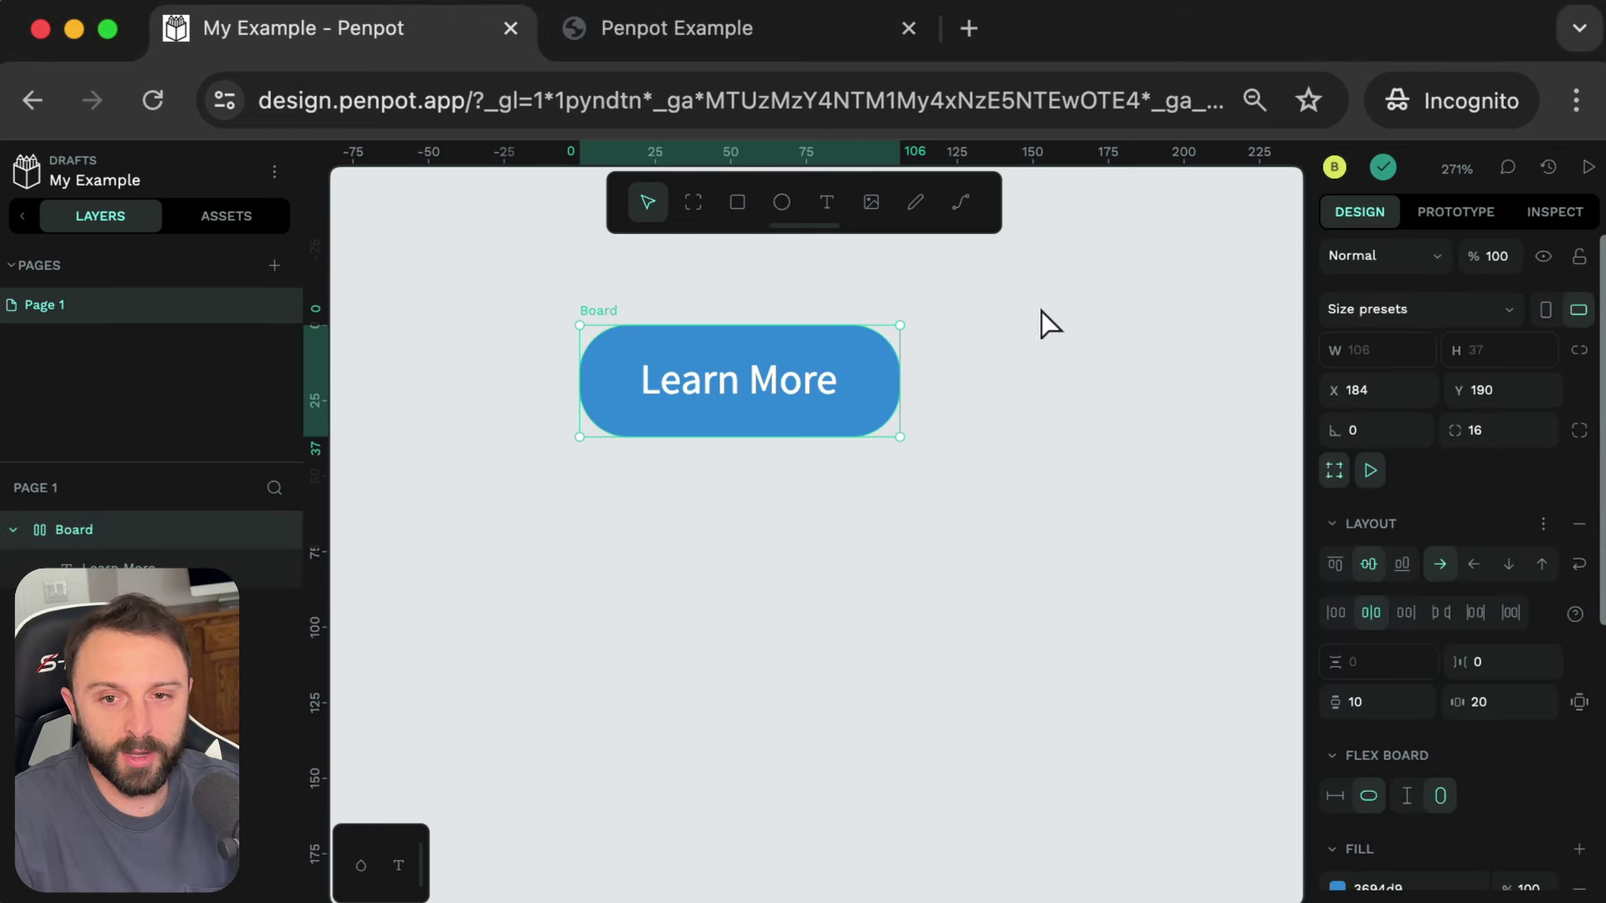
{"action": "left_click", "coordinate": [1566, 216]}
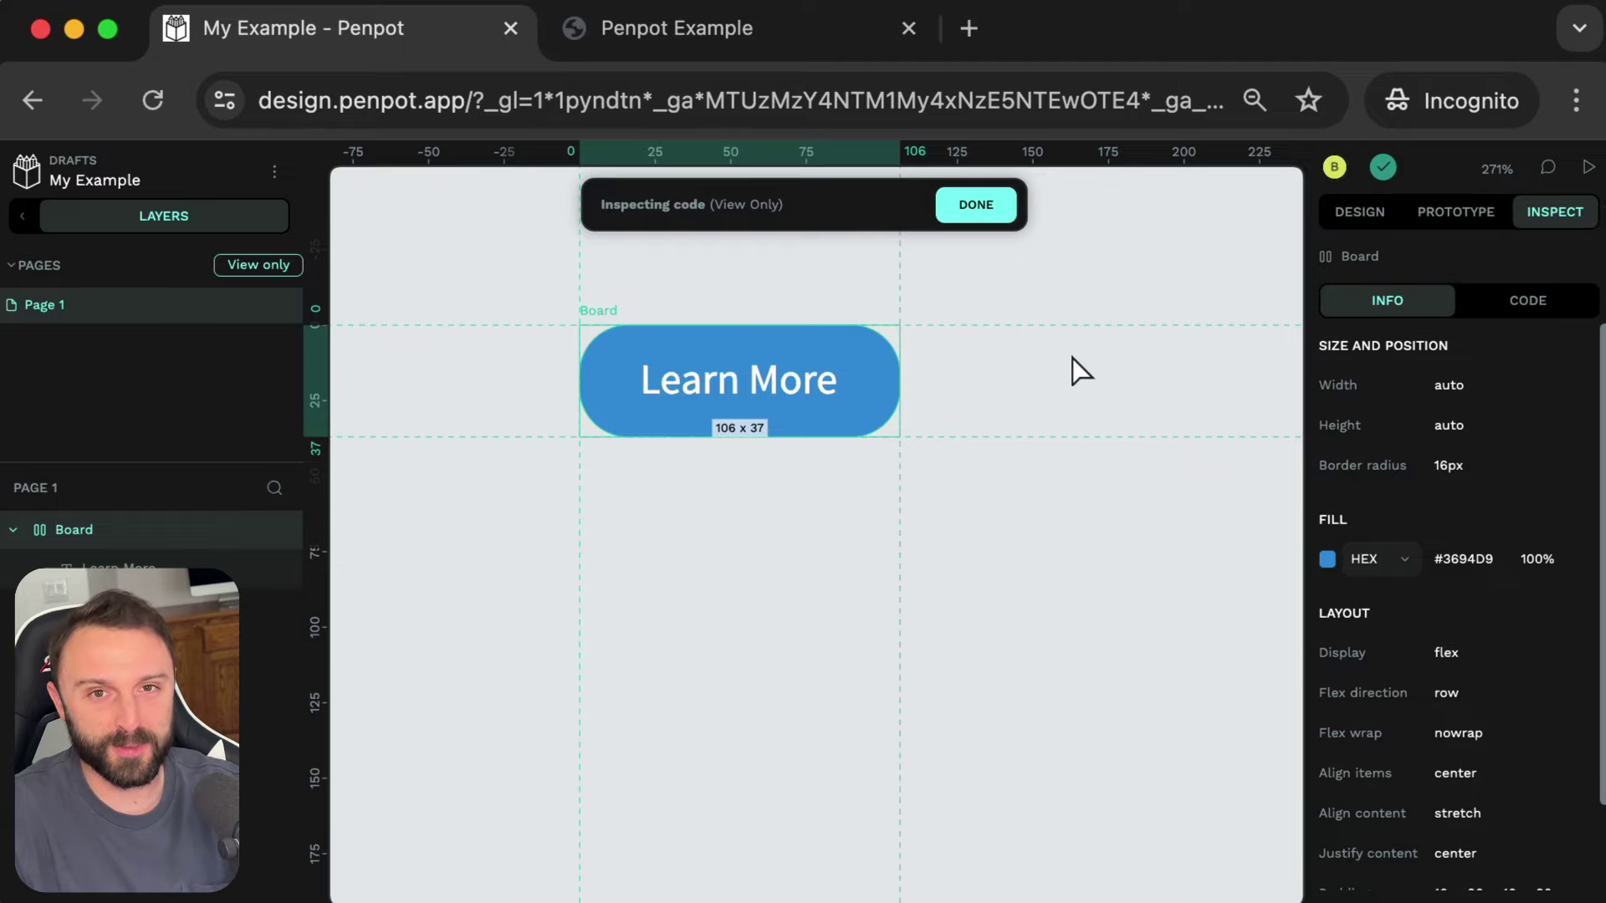
- Reset the zoom to 100% and reselect the board for inspection
{"action": "scroll", "coordinate": [1079, 368], "scroll_direction": "up", "scroll_amount": 2}
{"action": "left_click", "coordinate": [1496, 169]}
{"action": "left_click", "coordinate": [1569, 222]}
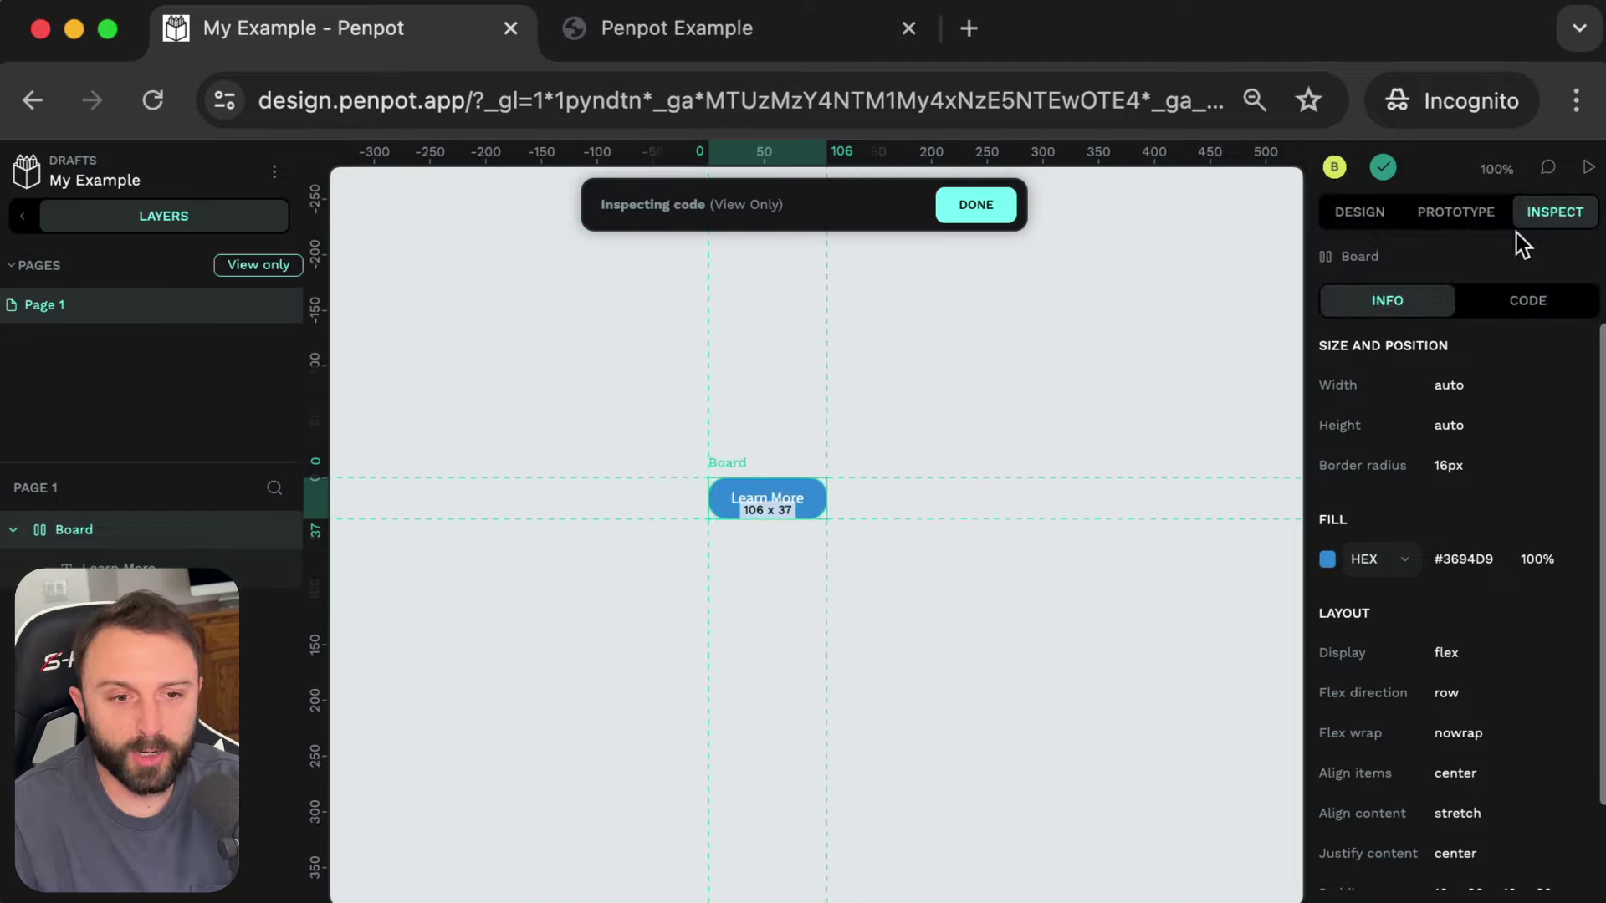
{"action": "left_click", "coordinate": [943, 644]}
{"action": "left_click_drag", "start_coordinate": [695, 434], "coordinate": [945, 643]}
{"action": "left_click", "coordinate": [945, 642]}
{"action": "left_click", "coordinate": [741, 460]}
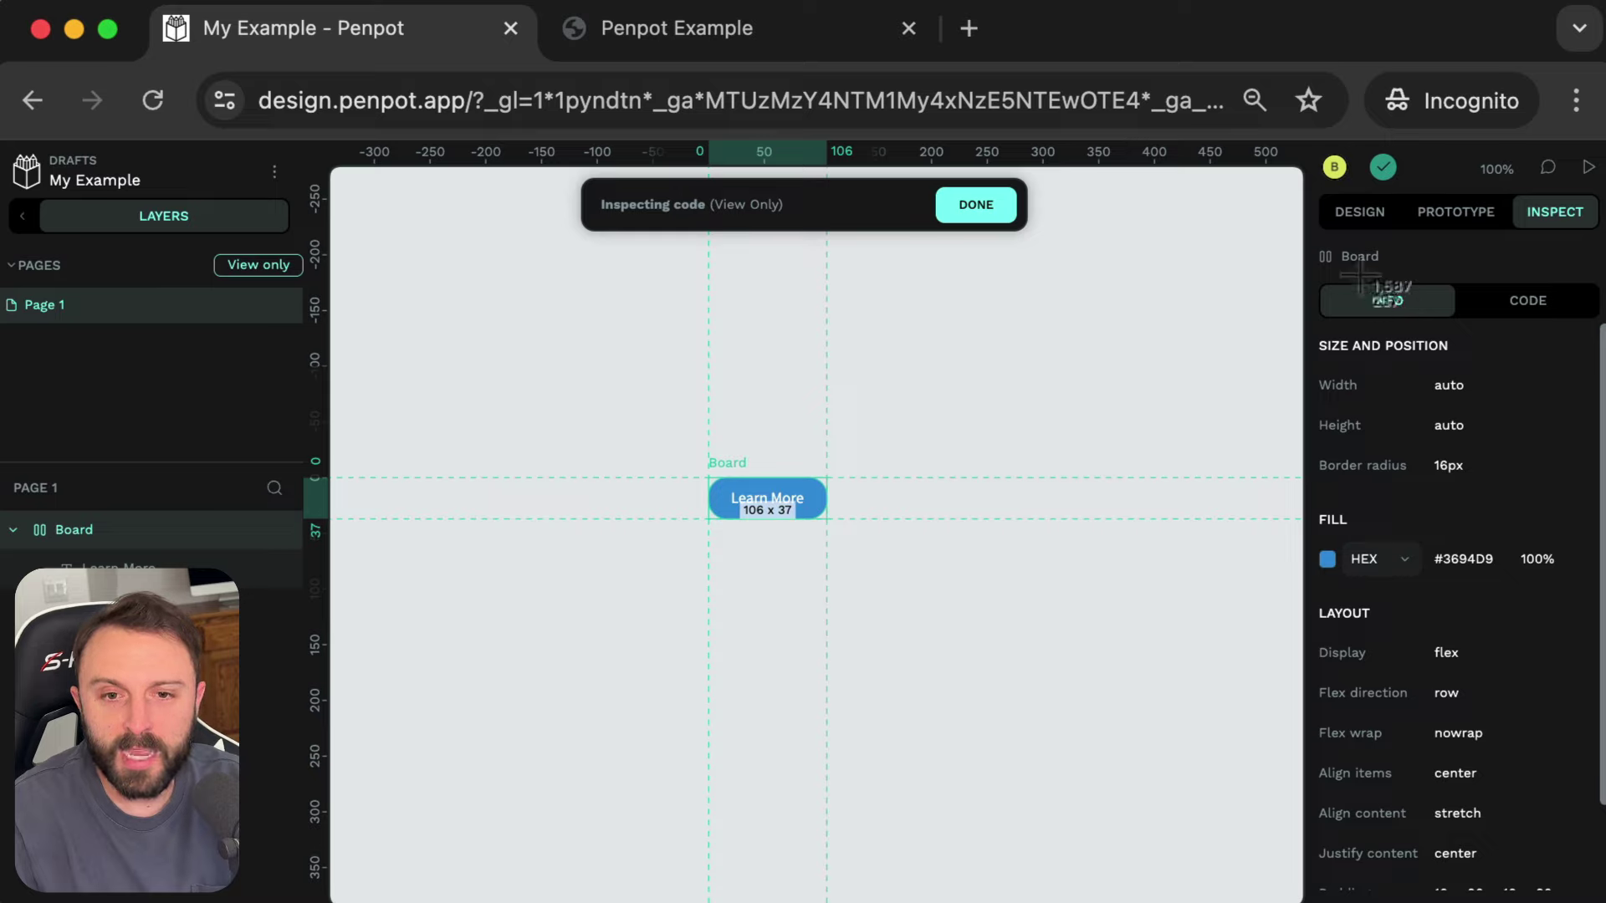
- Copy the board's padding value and its #3694D9 fill colour
{"action": "scroll", "coordinate": [1426, 543], "scroll_direction": "down", "scroll_amount": 2}
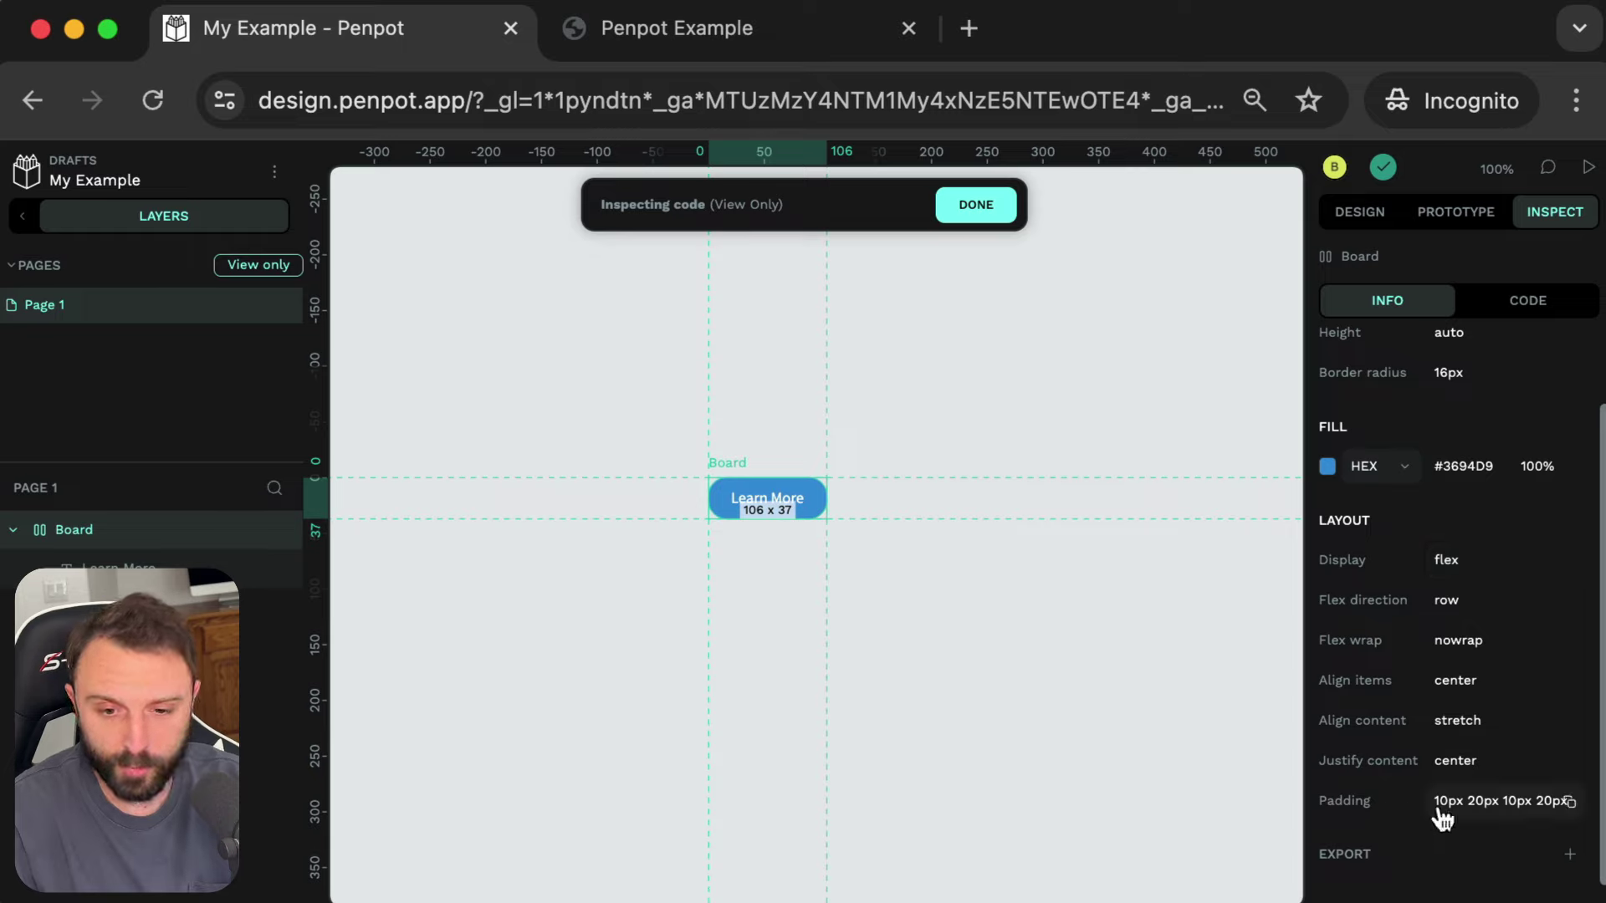
{"action": "left_click", "coordinate": [1496, 808]}
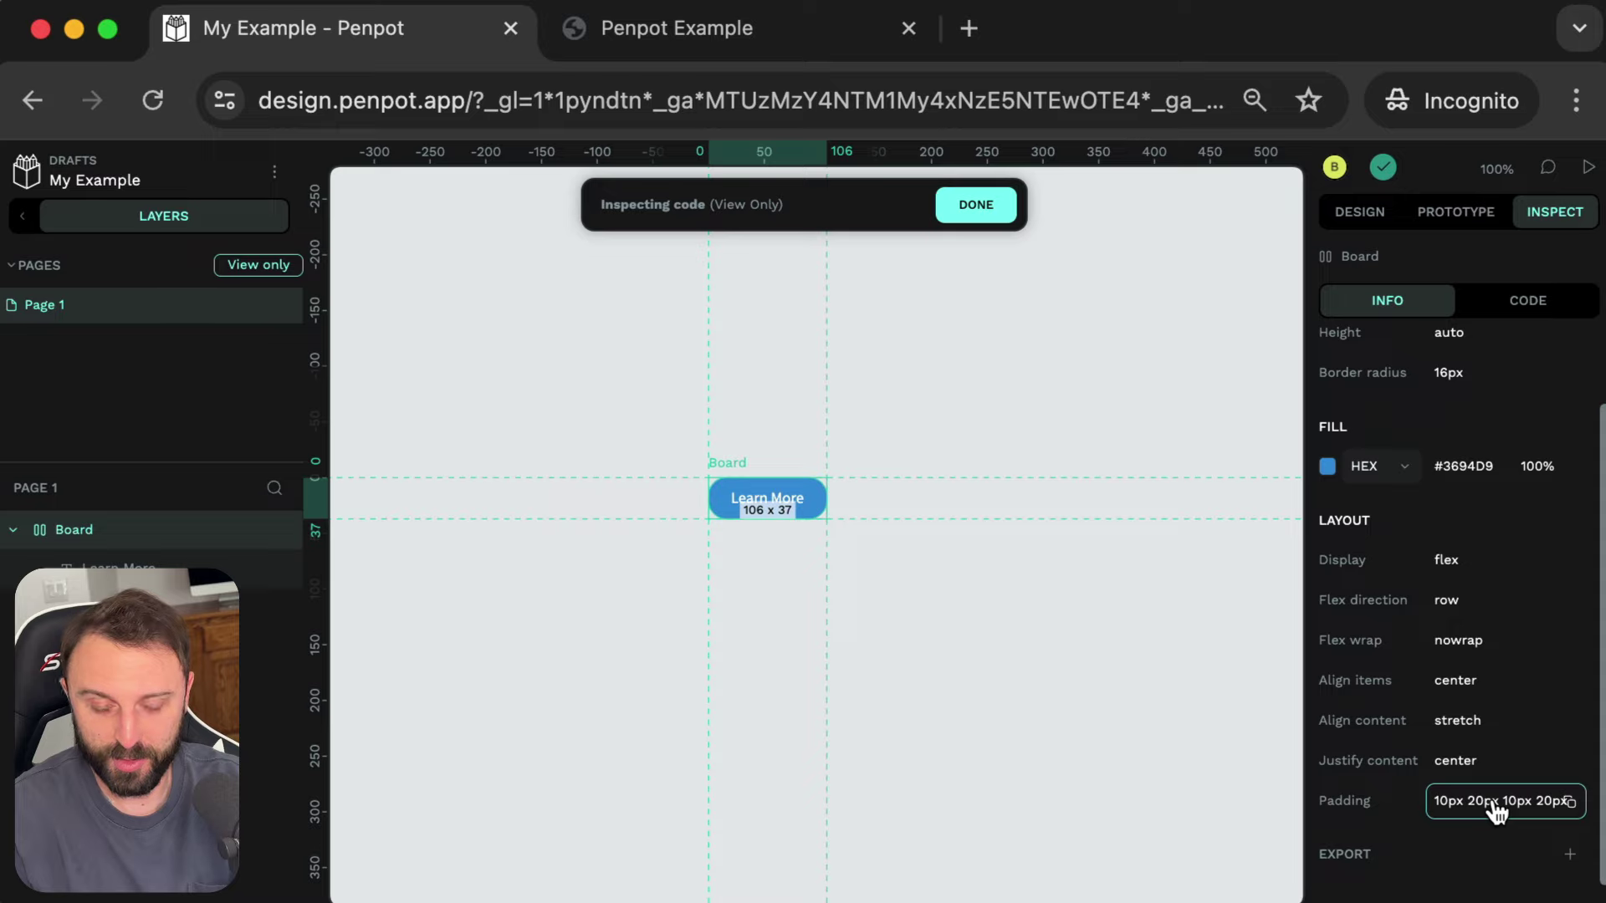
{"action": "left_click", "coordinate": [1483, 473]}
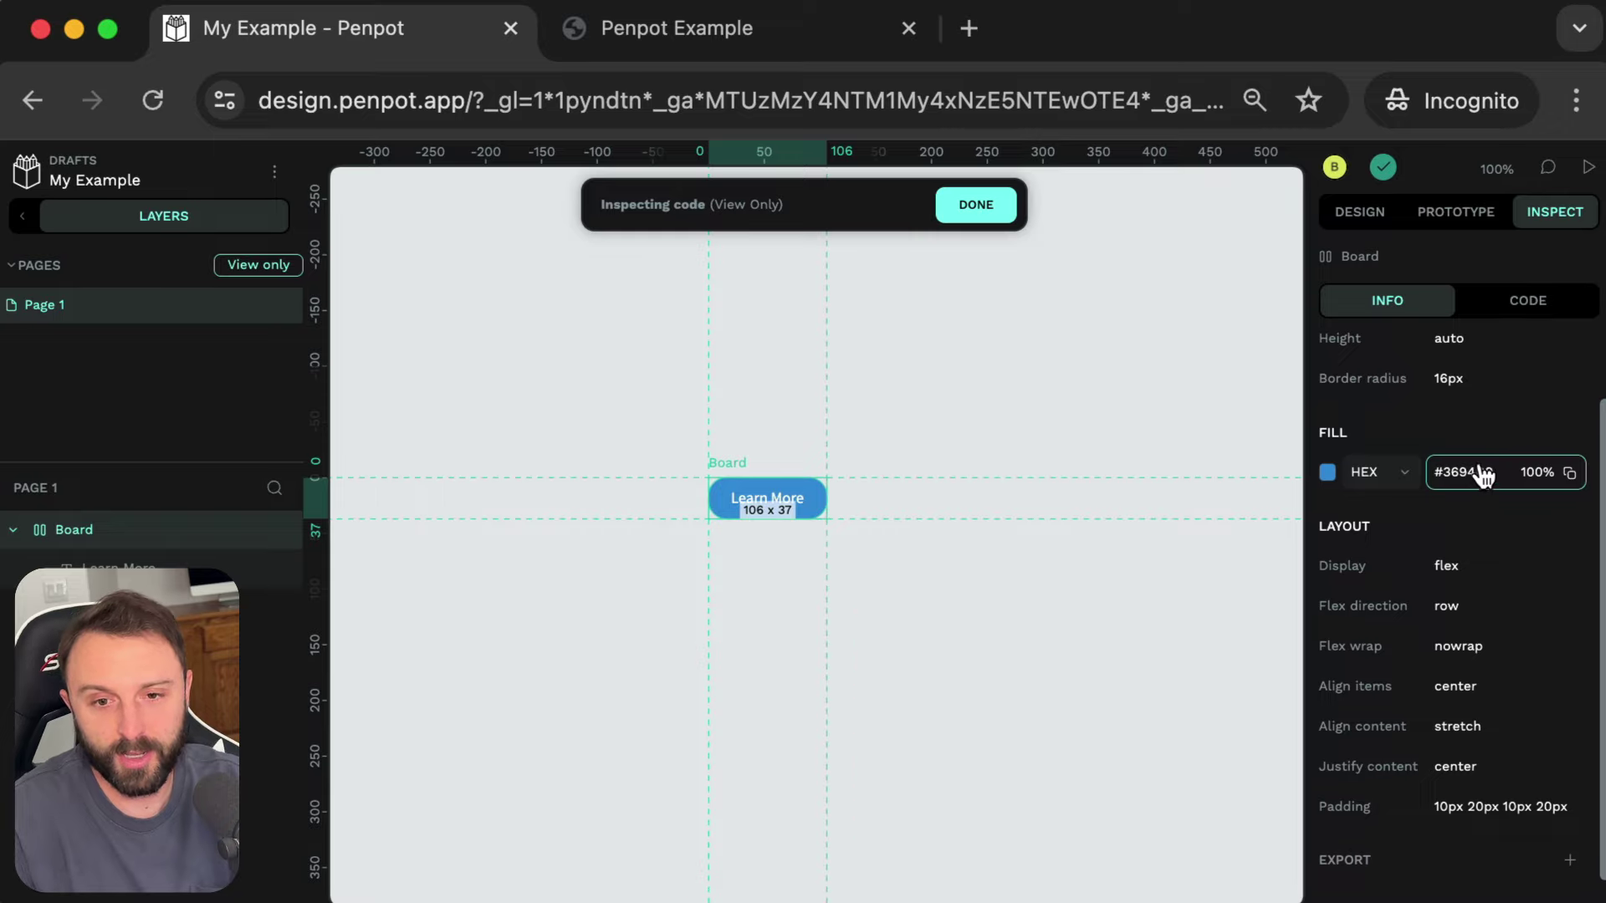
{"action": "scroll", "coordinate": [1478, 393], "scroll_direction": "up", "scroll_amount": 2}
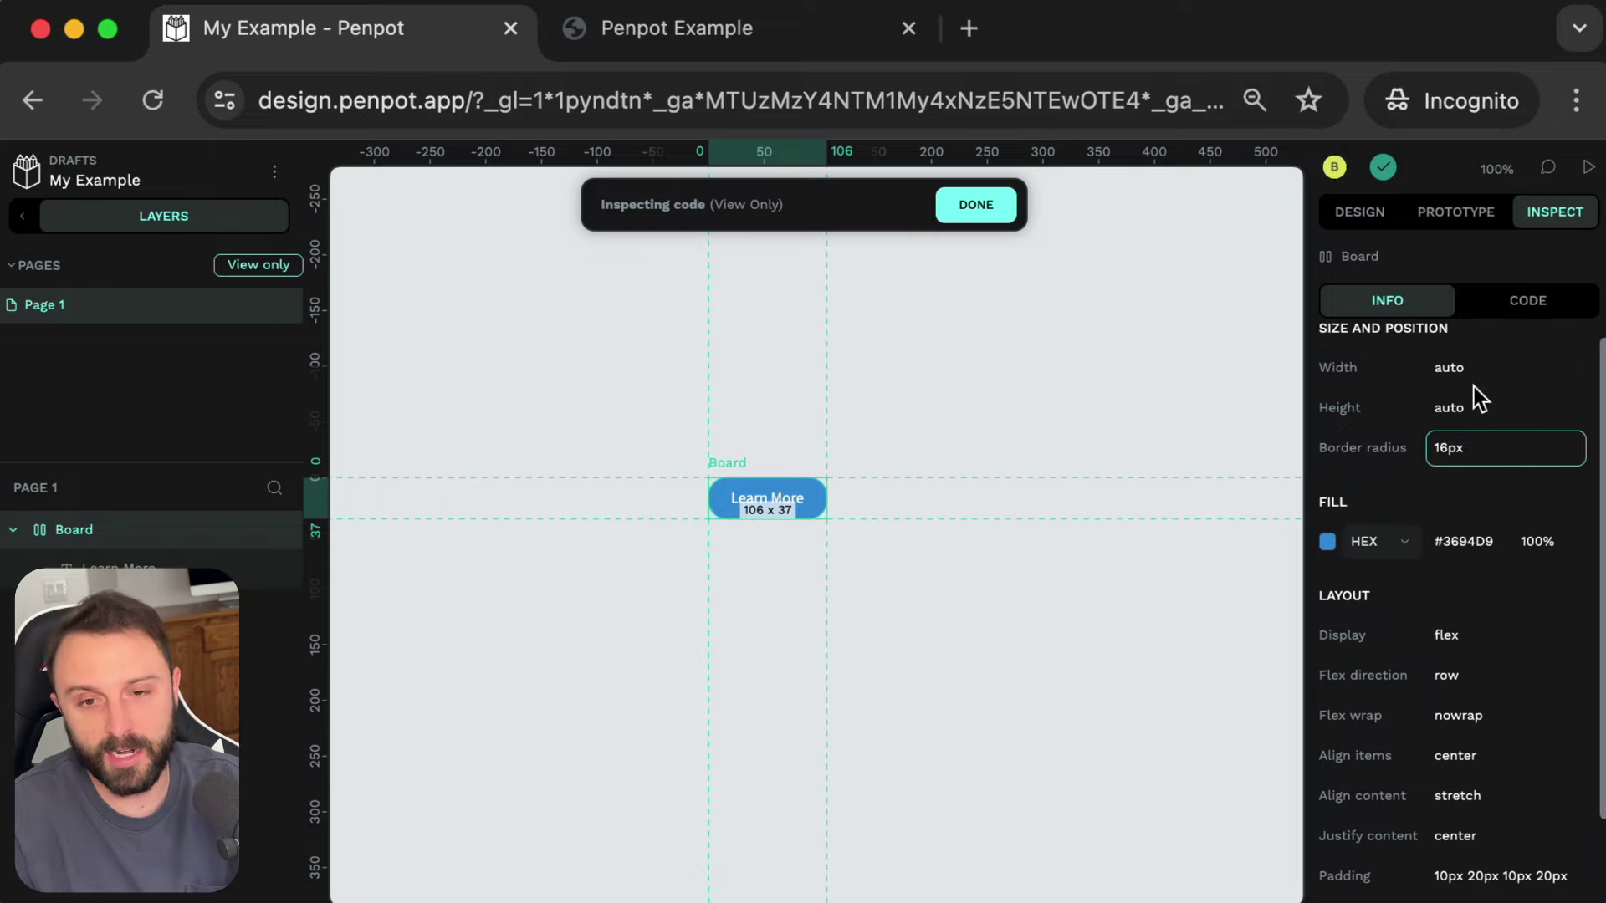
- Show the board's generated CSS and HTML and highlight the flex layout lines
{"action": "left_click", "coordinate": [1519, 313]}
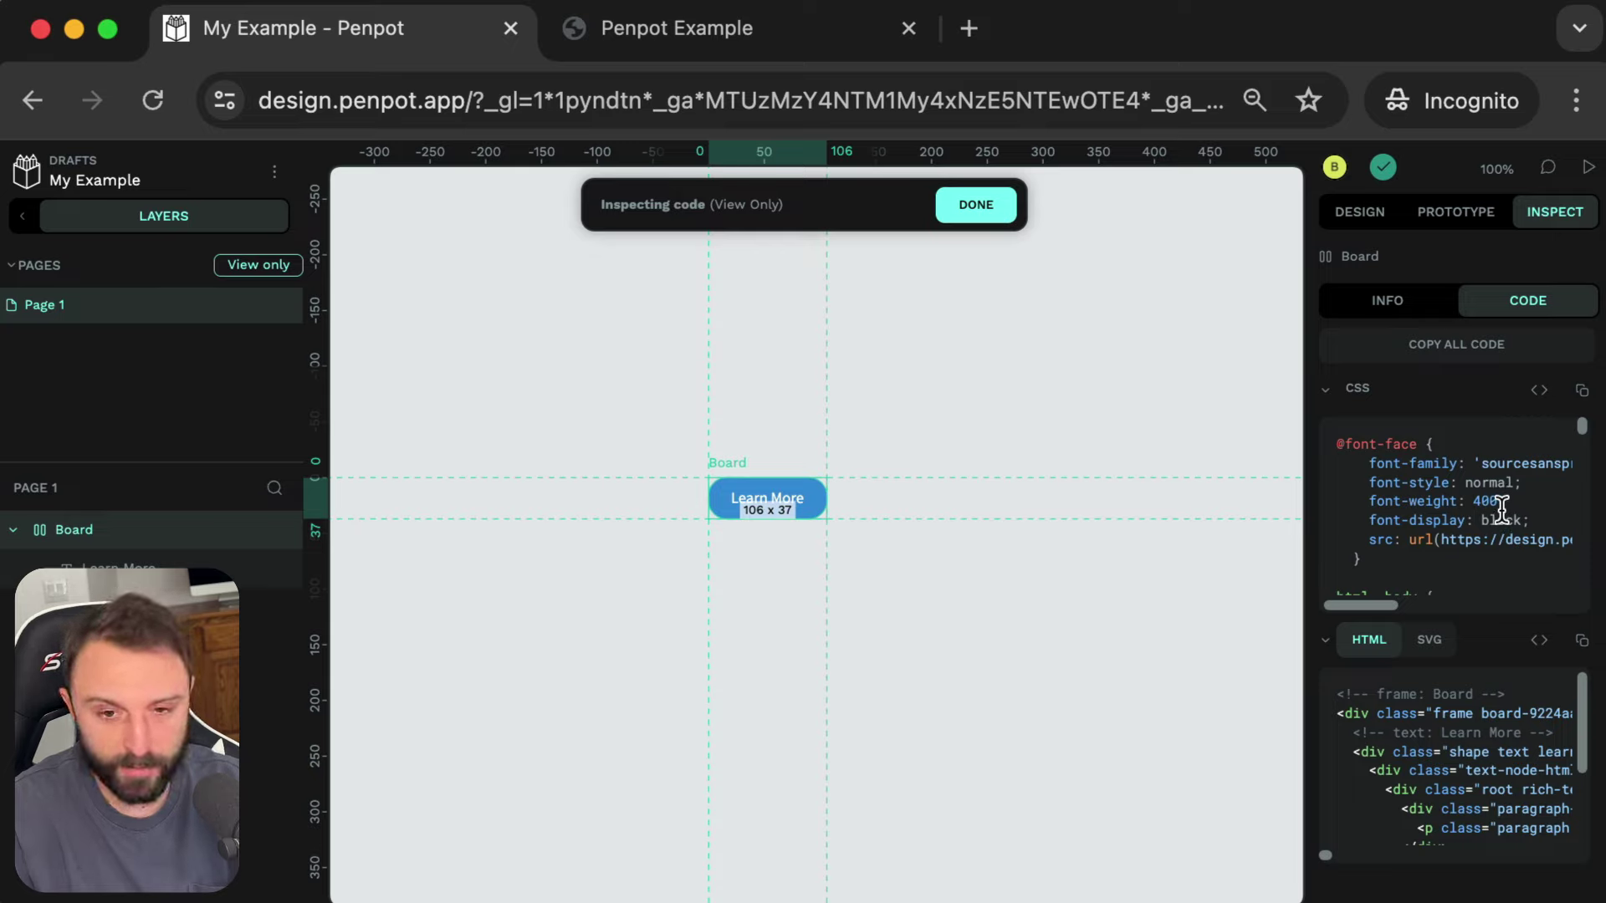
{"action": "scroll", "coordinate": [1502, 509], "scroll_direction": "down", "scroll_amount": 5}
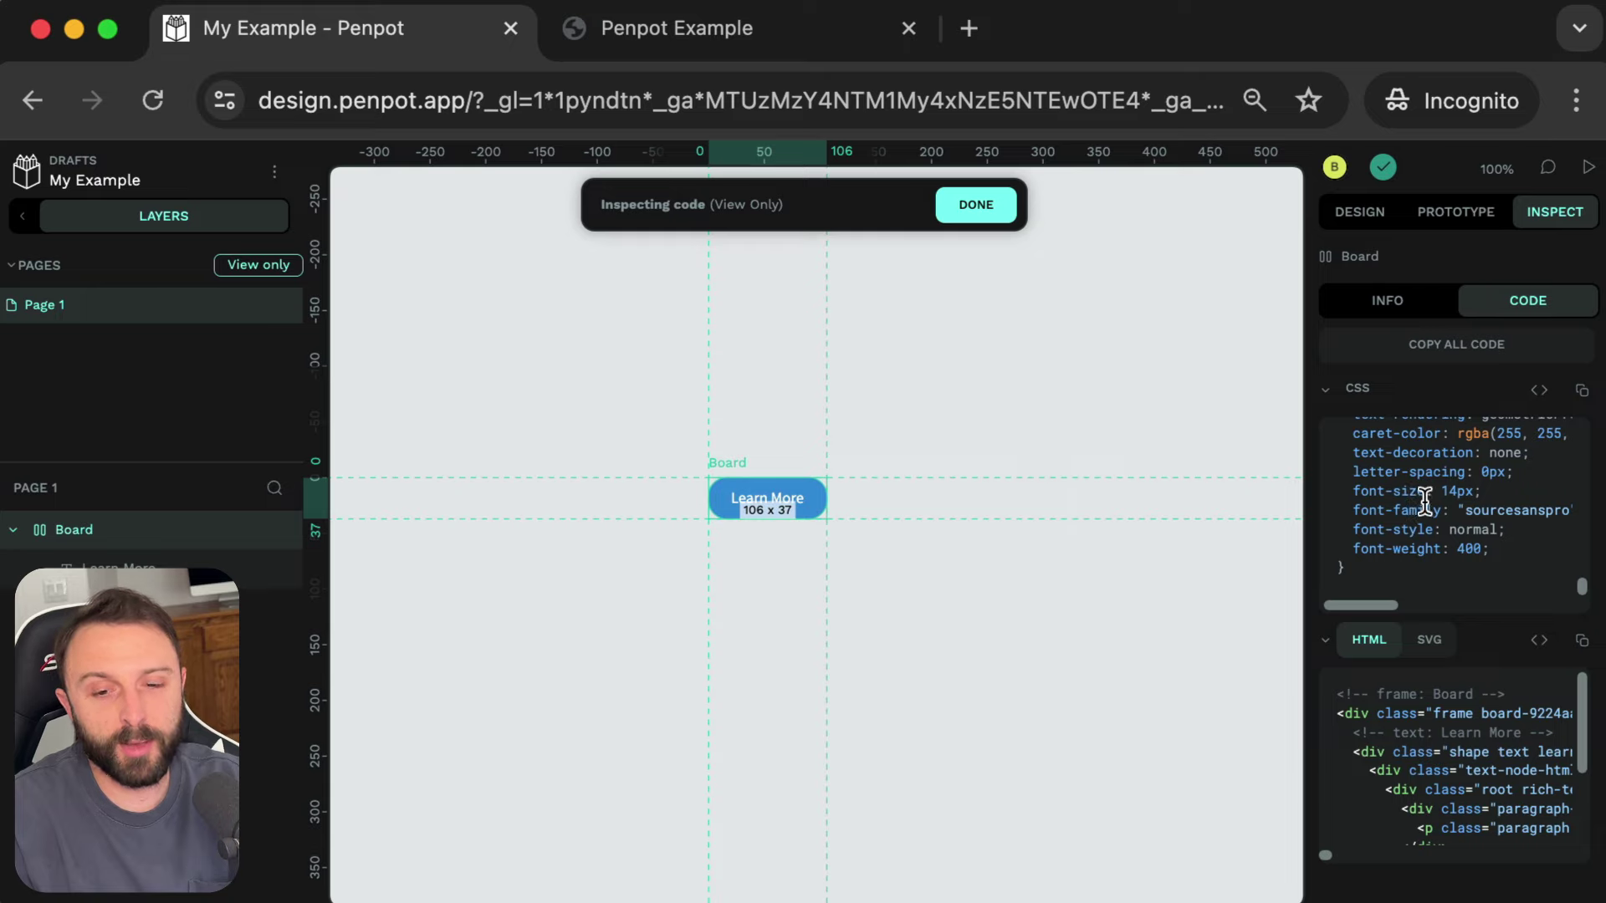
{"action": "scroll", "coordinate": [1426, 502], "scroll_direction": "up", "scroll_amount": 2}
{"action": "scroll", "coordinate": [1427, 503], "scroll_direction": "up", "scroll_amount": 3}
{"action": "left_click_drag", "start_coordinate": [1580, 531], "coordinate": [1593, 510]}
{"action": "scroll", "coordinate": [1537, 548], "scroll_direction": "up", "scroll_amount": 1}
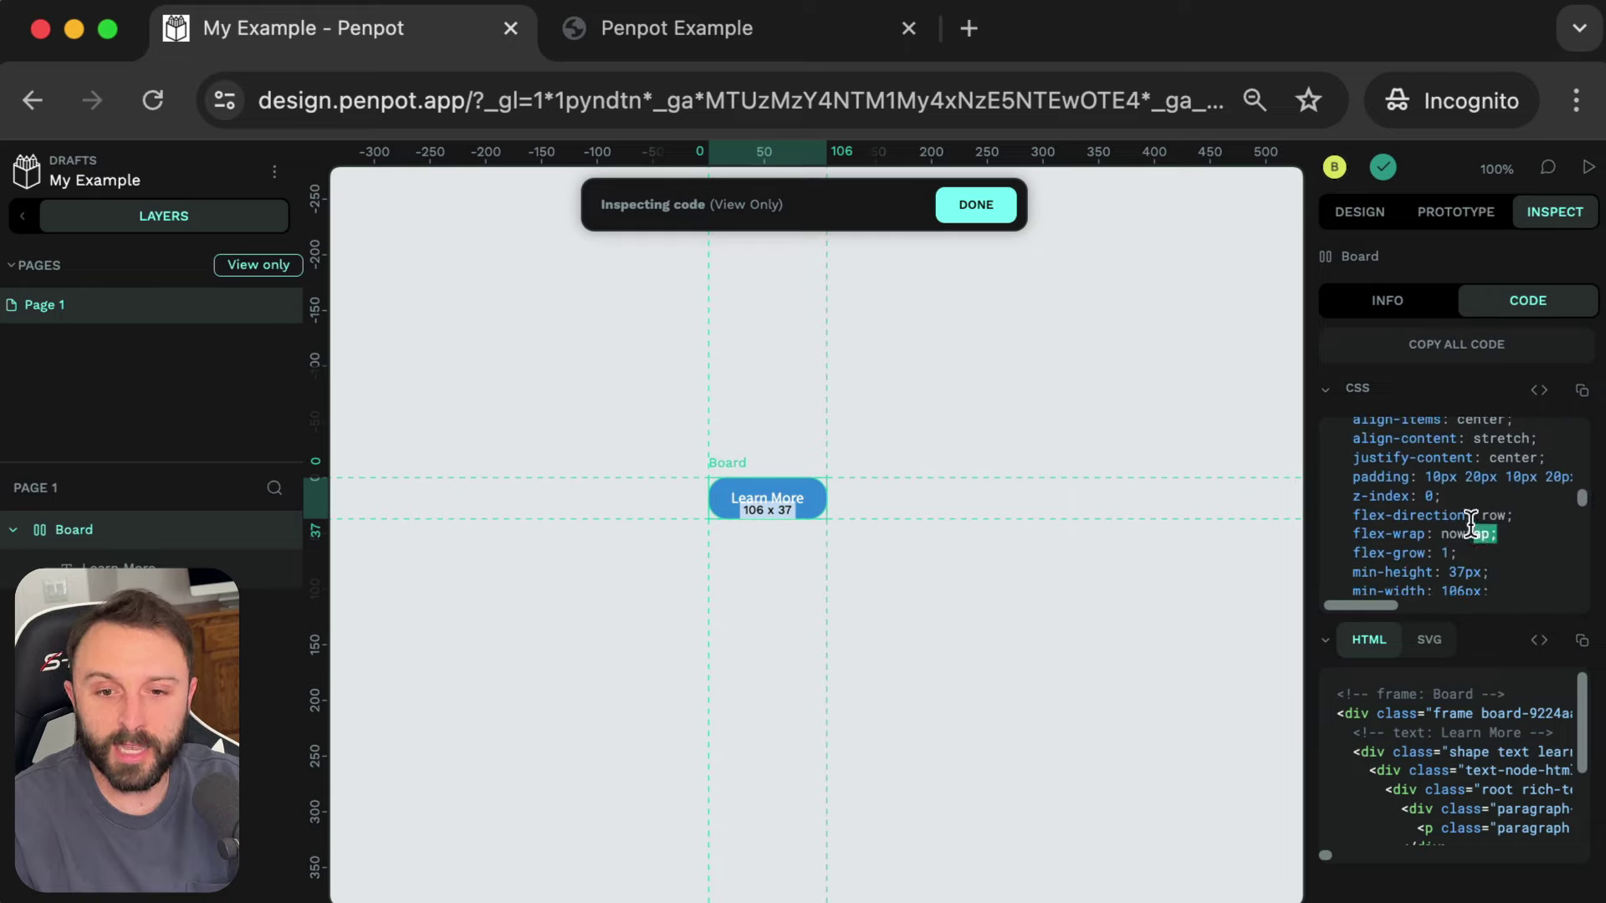
{"action": "left_click_drag", "start_coordinate": [1497, 536], "coordinate": [1353, 444]}
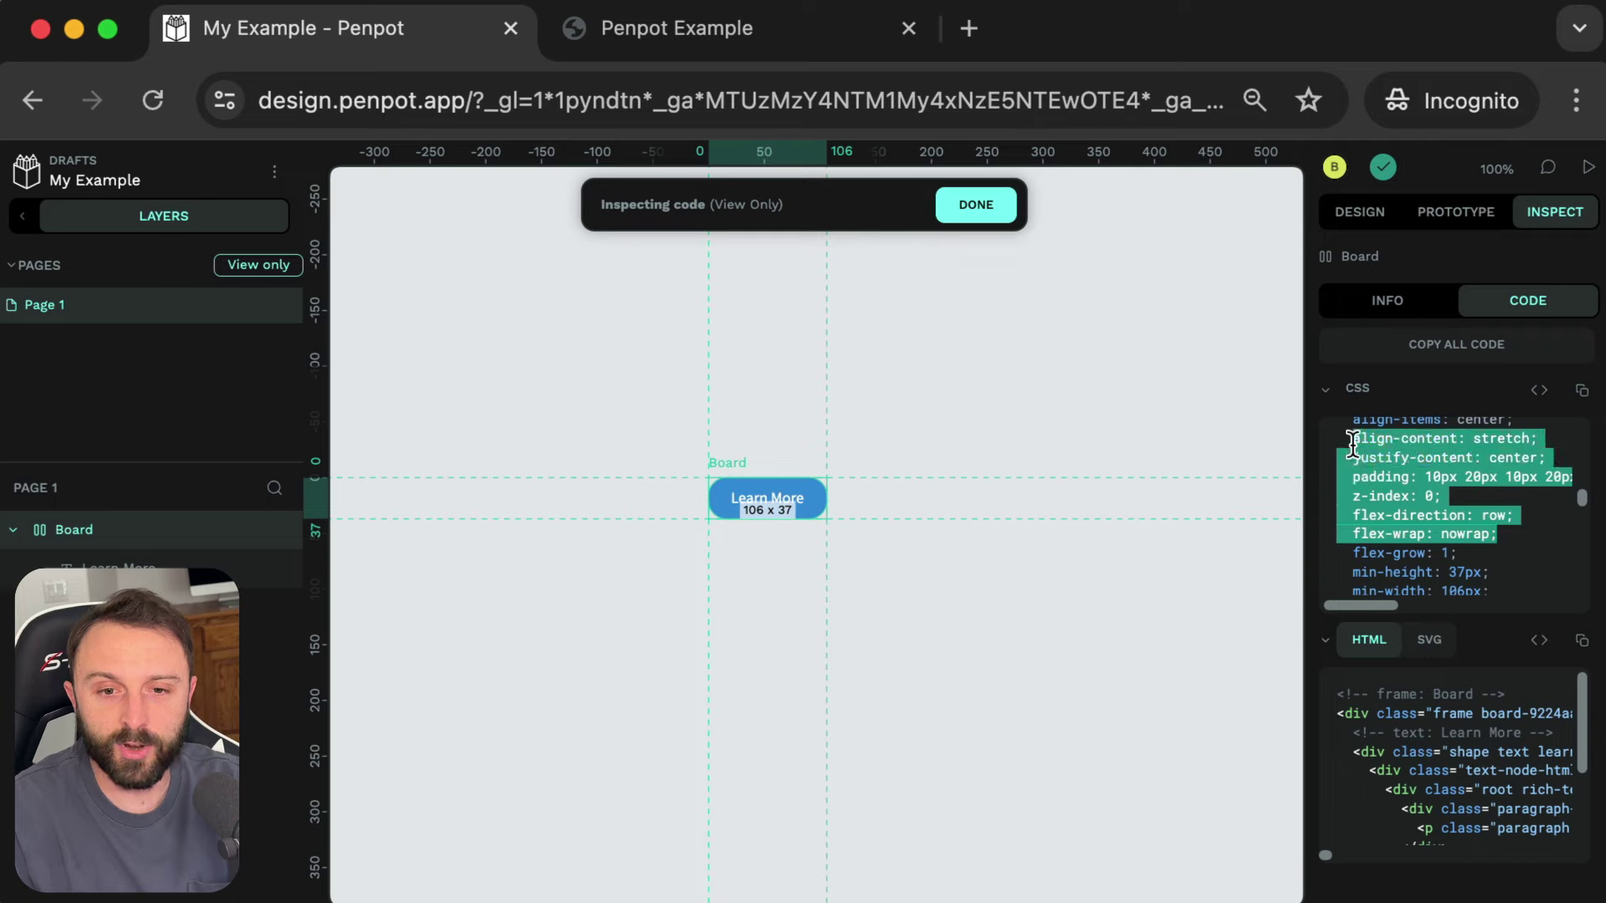
{"action": "left_click", "coordinate": [1401, 471]}
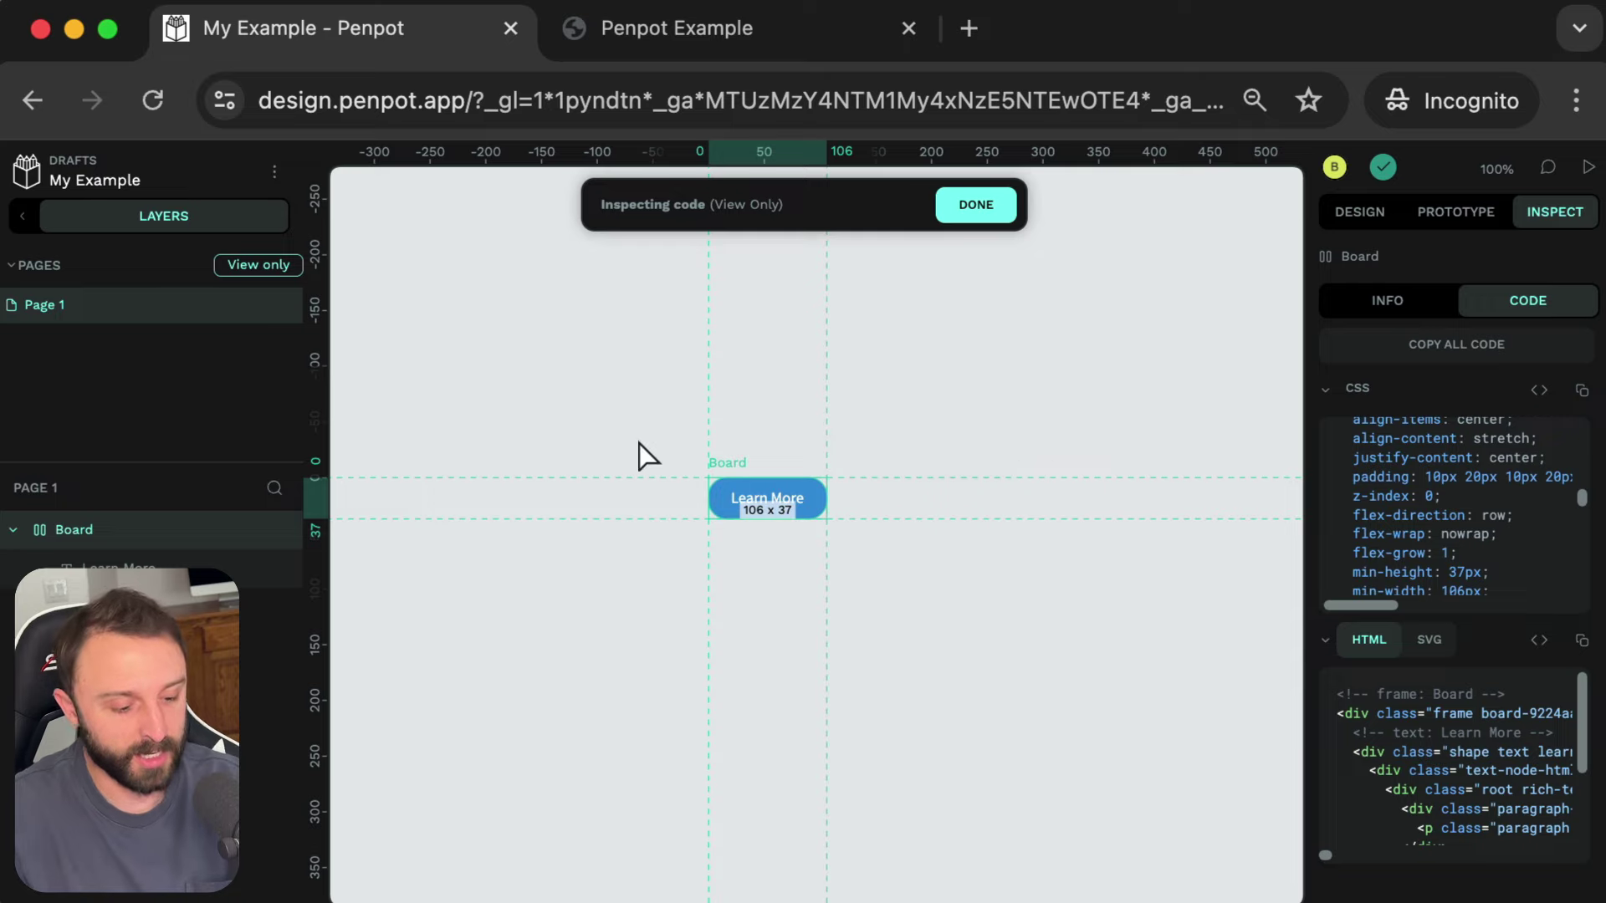
- Try drawing a rectangle beside the board with the rectangle tool
{"action": "key", "text": "r"}
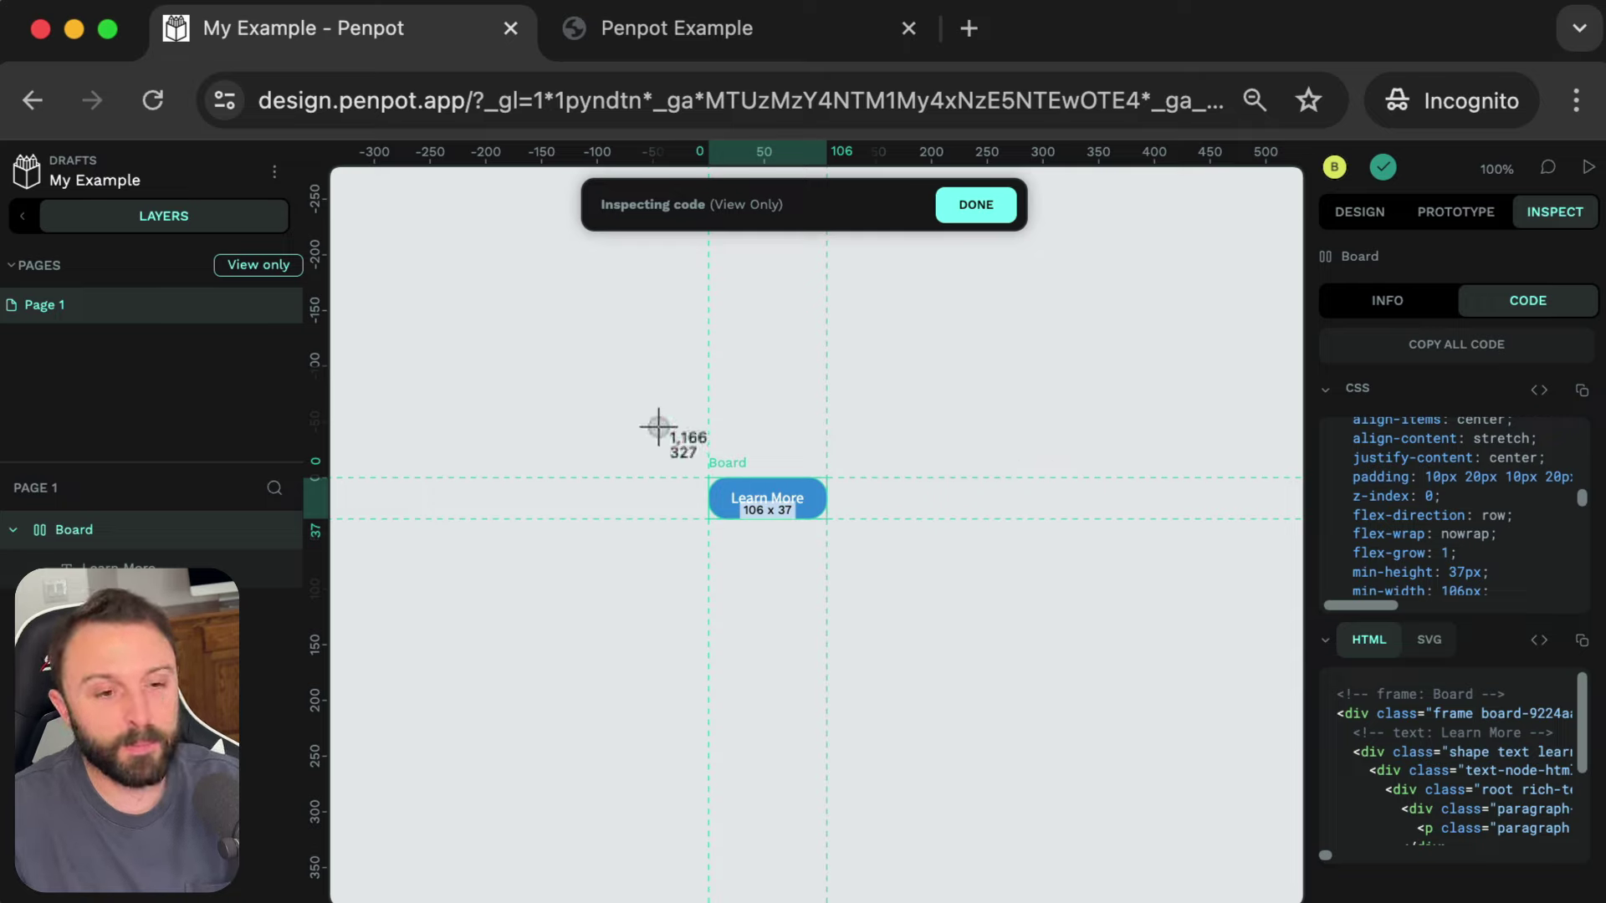
{"action": "left_click_drag", "start_coordinate": [657, 426], "coordinate": [1212, 610]}
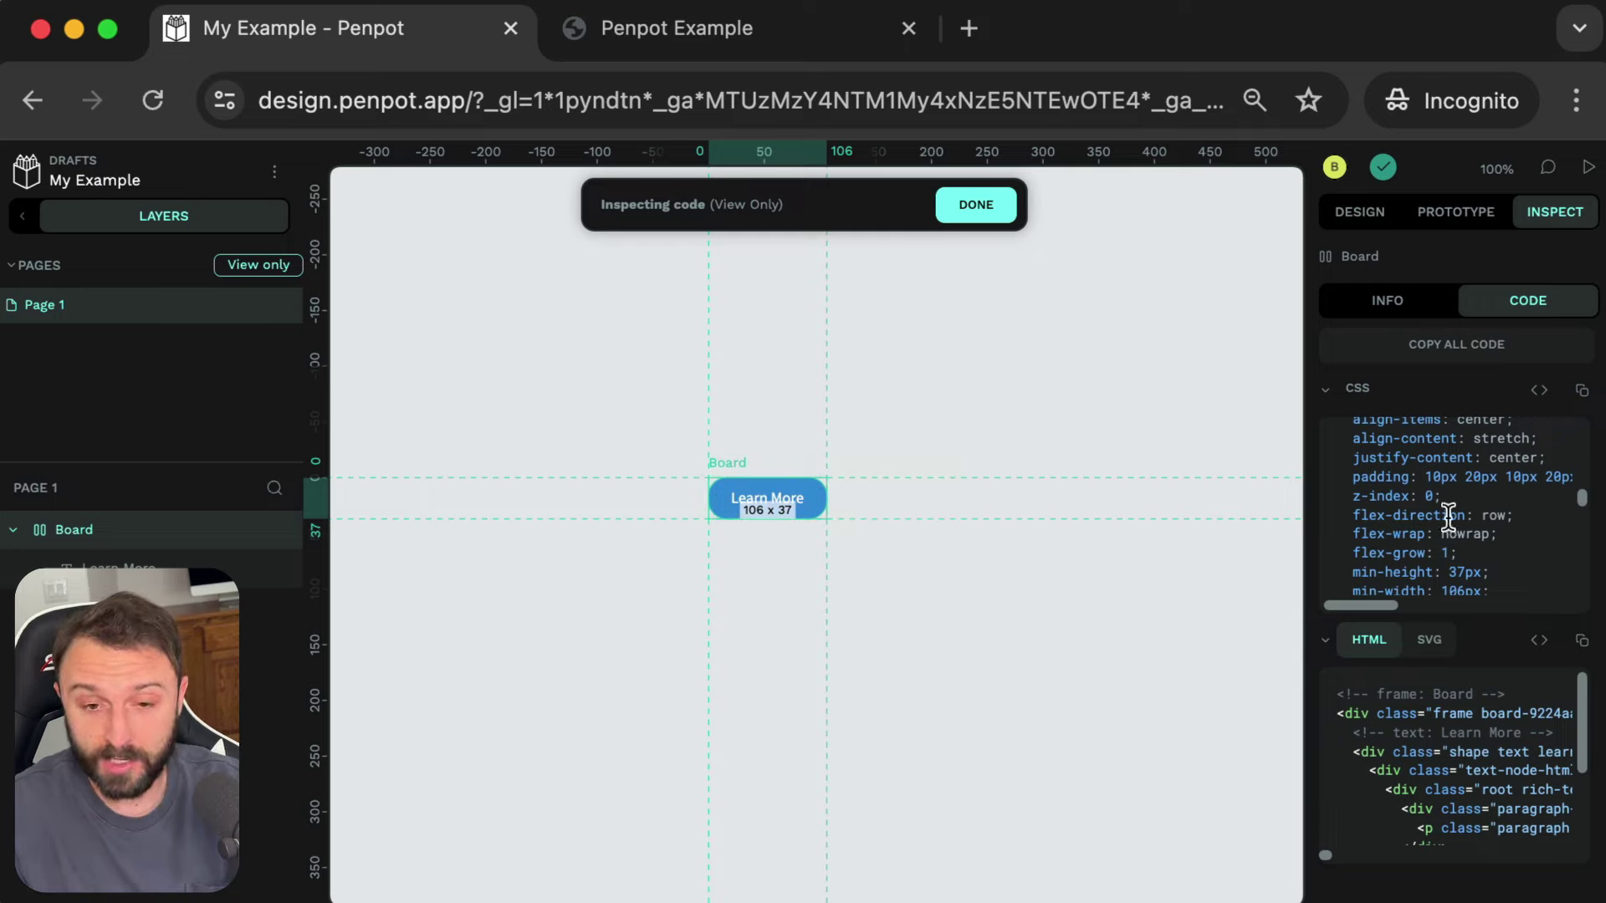
{"action": "left_click_drag", "start_coordinate": [627, 418], "coordinate": [1018, 602]}
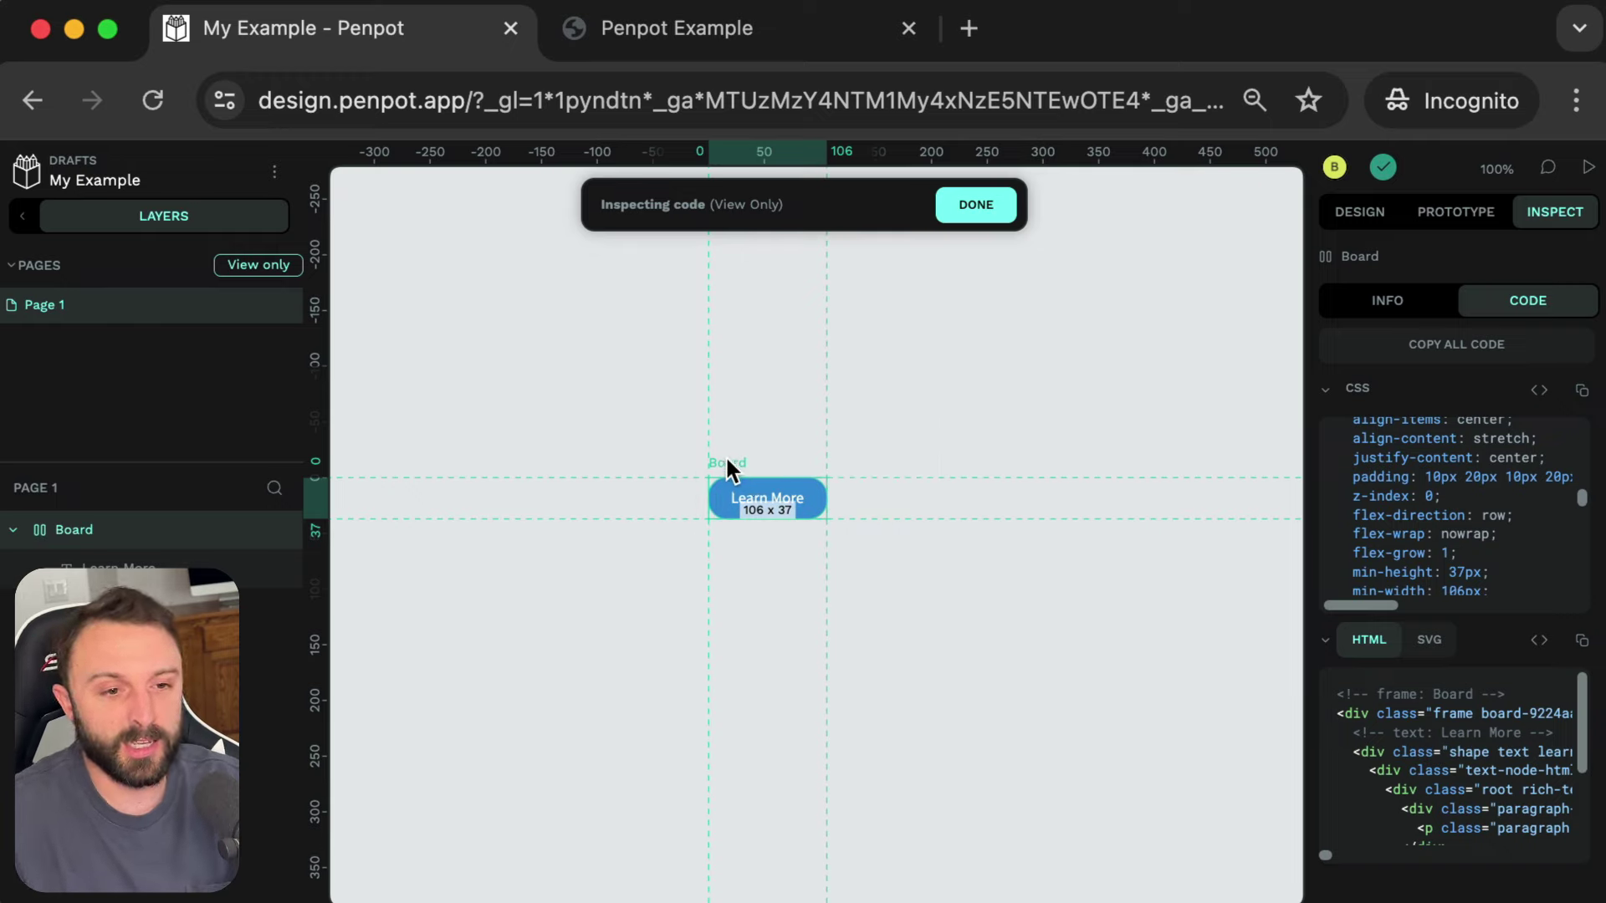
{"action": "left_click_drag", "start_coordinate": [432, 262], "coordinate": [1124, 649]}
- Go back to the board's Info view and read through its size, fill, layout and padding
{"action": "scroll", "coordinate": [1476, 506], "scroll_direction": "up", "scroll_amount": 4}
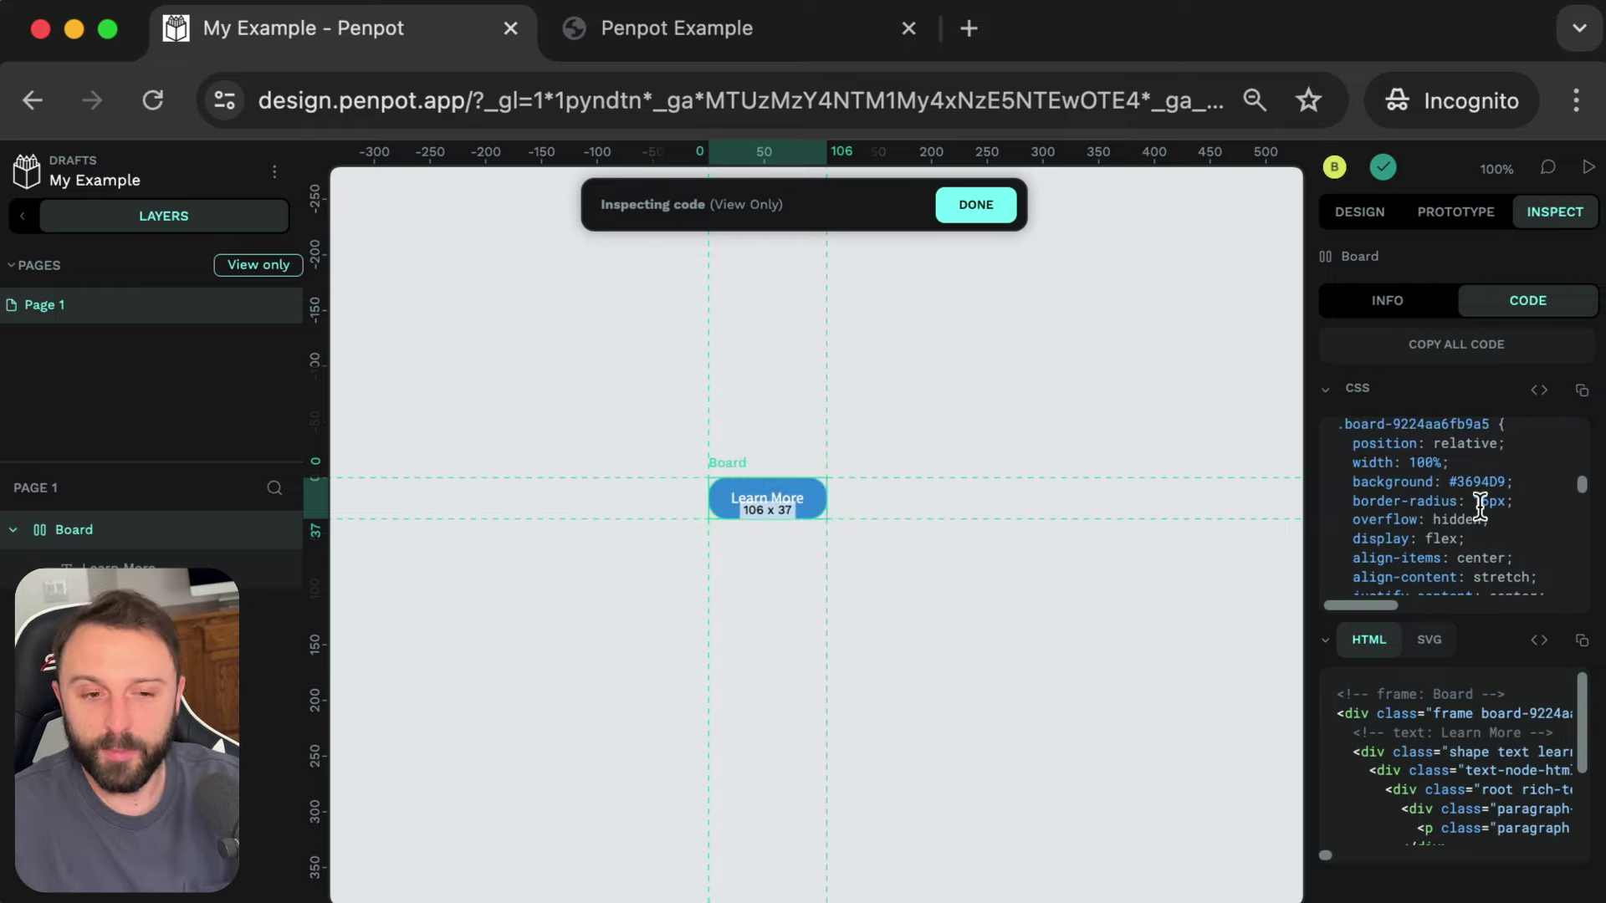
{"action": "scroll", "coordinate": [1494, 509], "scroll_direction": "up", "scroll_amount": 5}
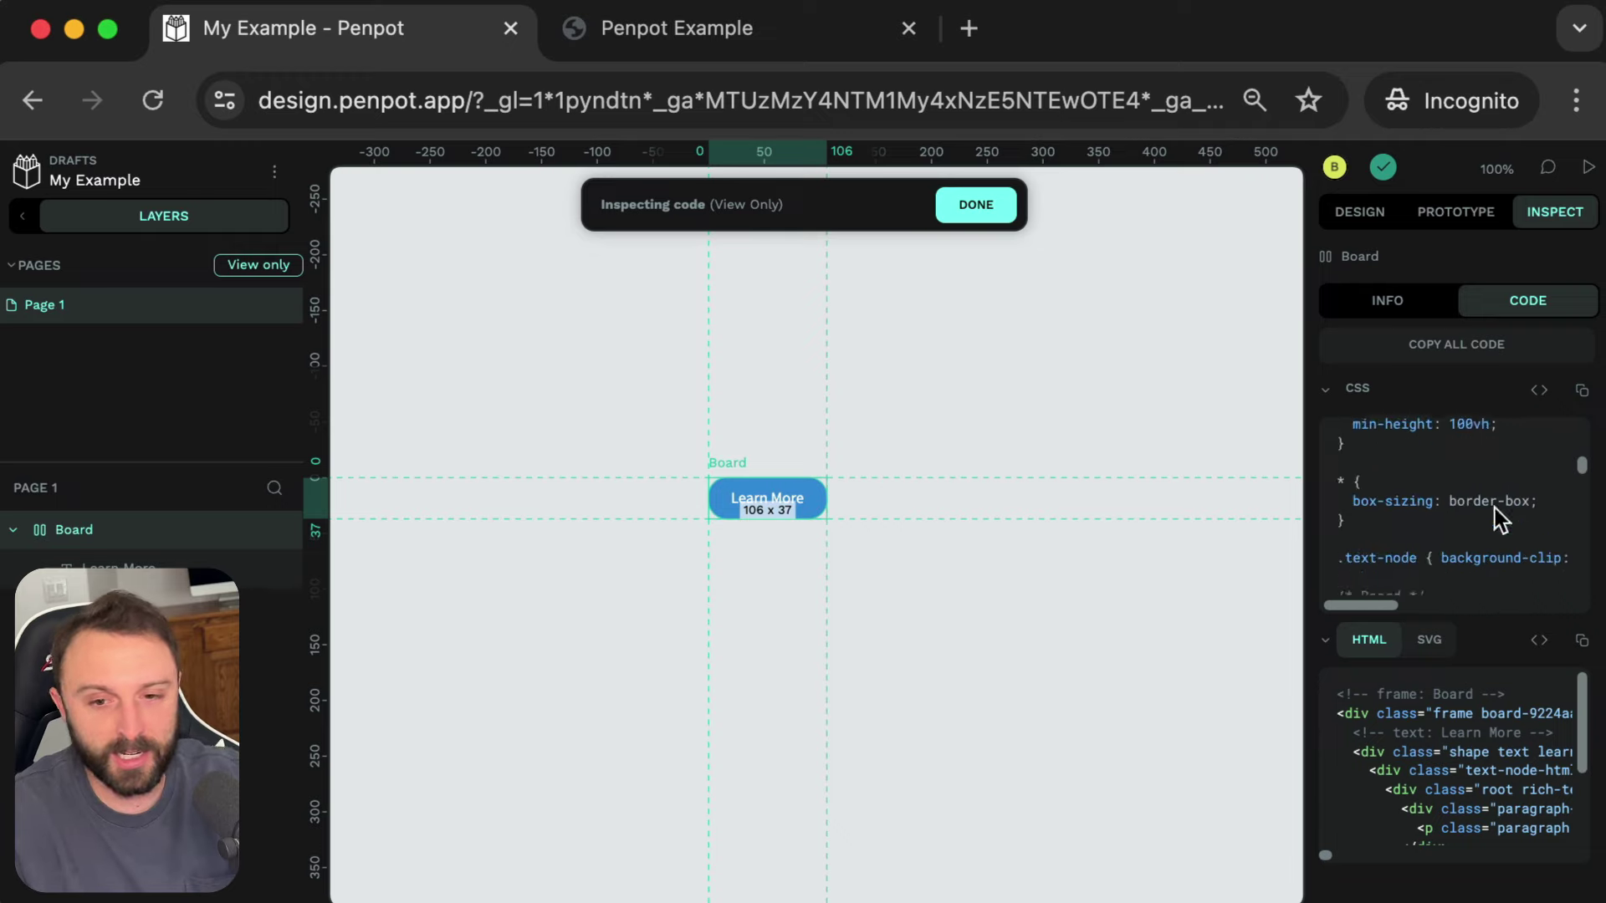
{"action": "scroll", "coordinate": [1498, 513], "scroll_direction": "down", "scroll_amount": 3}
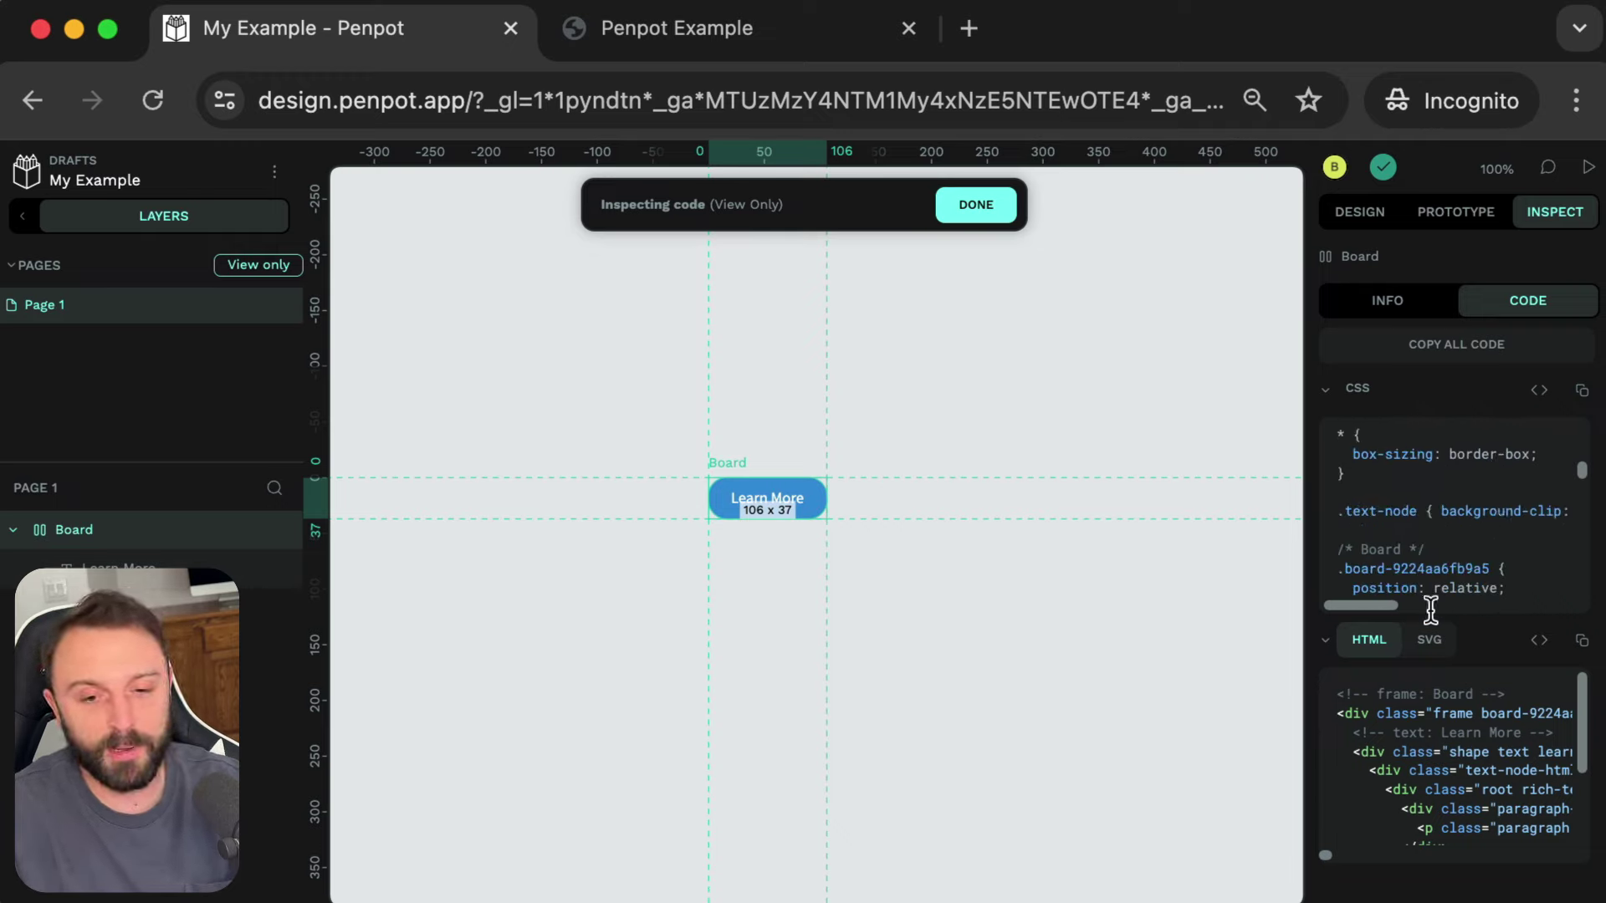
{"action": "scroll", "coordinate": [1478, 715], "scroll_direction": "down", "scroll_amount": 3}
{"action": "scroll", "coordinate": [1463, 520], "scroll_direction": "up", "scroll_amount": 5}
{"action": "scroll", "coordinate": [1477, 753], "scroll_direction": "up", "scroll_amount": 5}
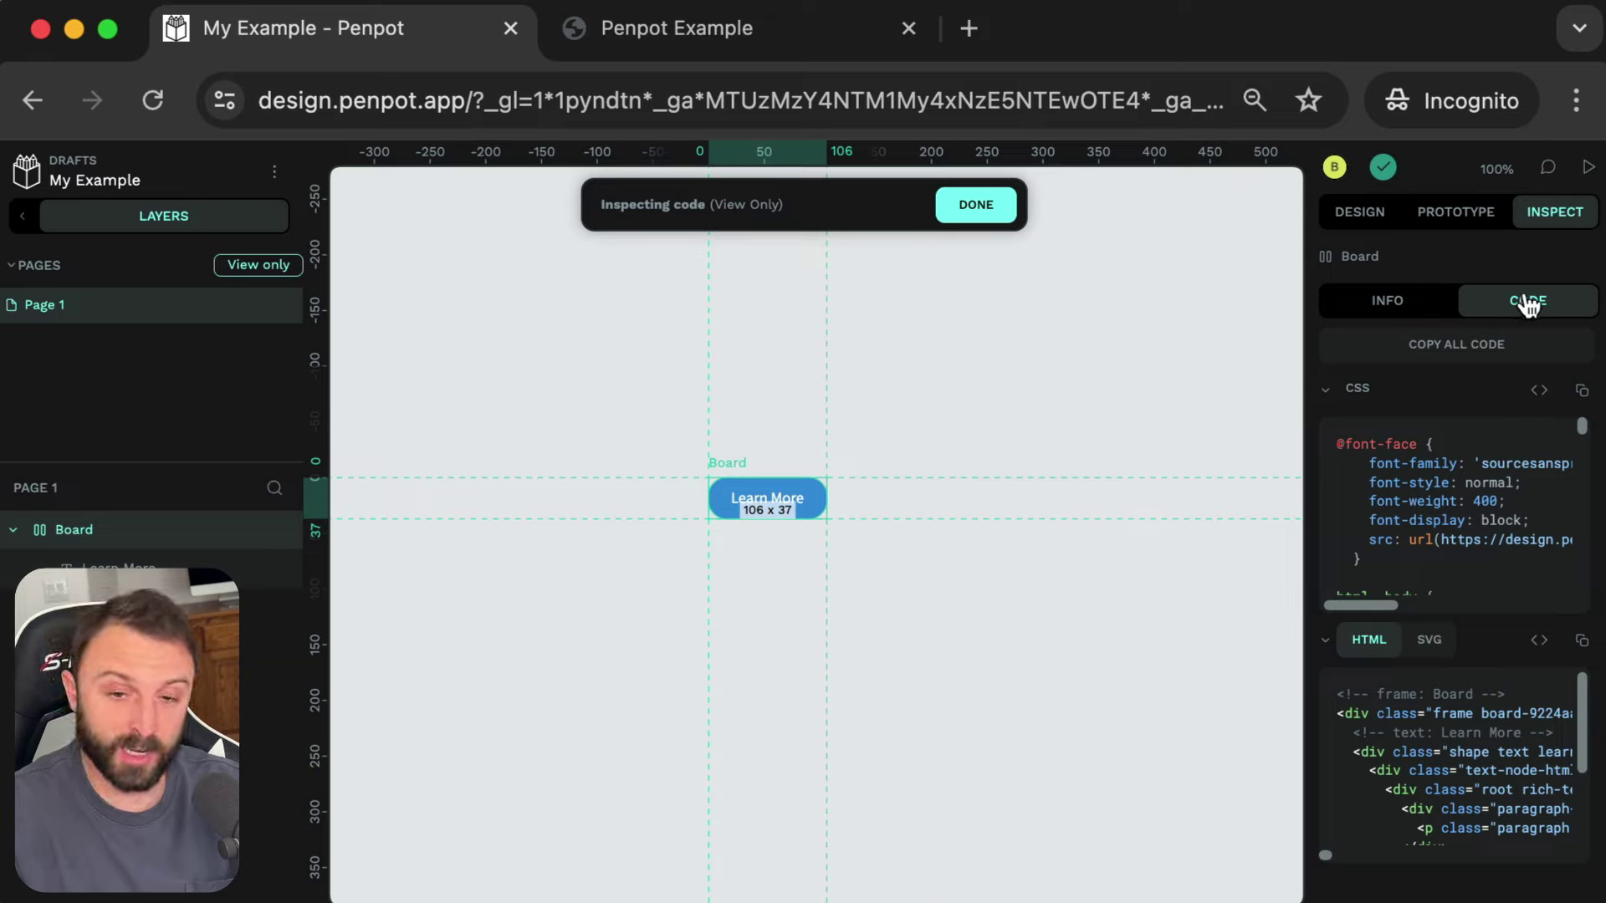
{"action": "scroll", "coordinate": [1477, 459], "scroll_direction": "down", "scroll_amount": 5}
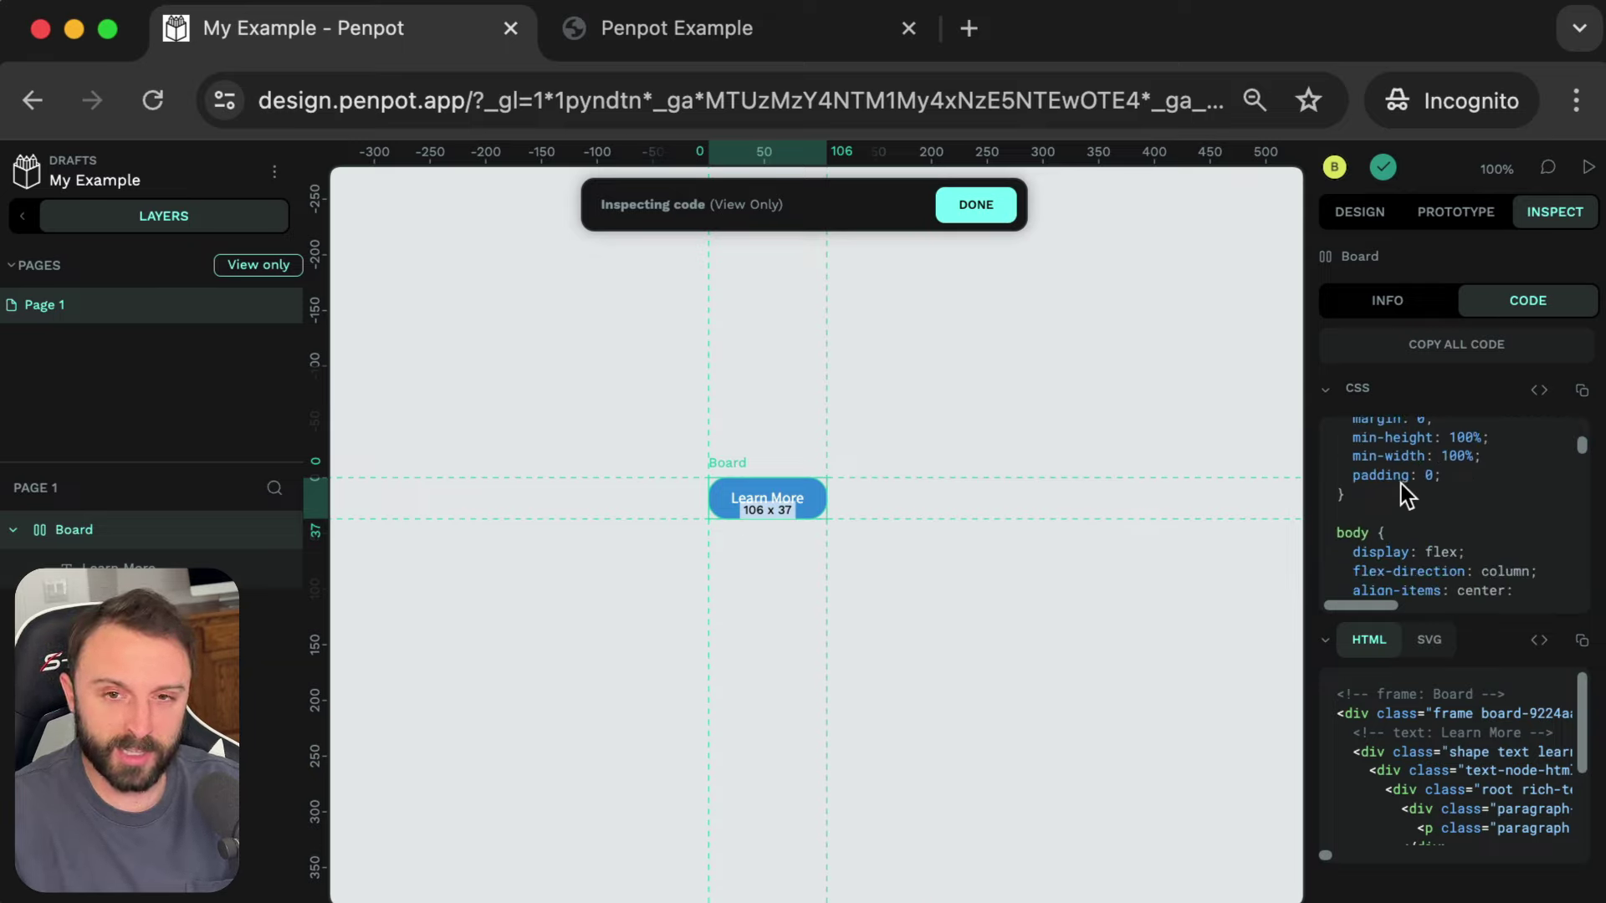
{"action": "left_click", "coordinate": [1392, 310]}
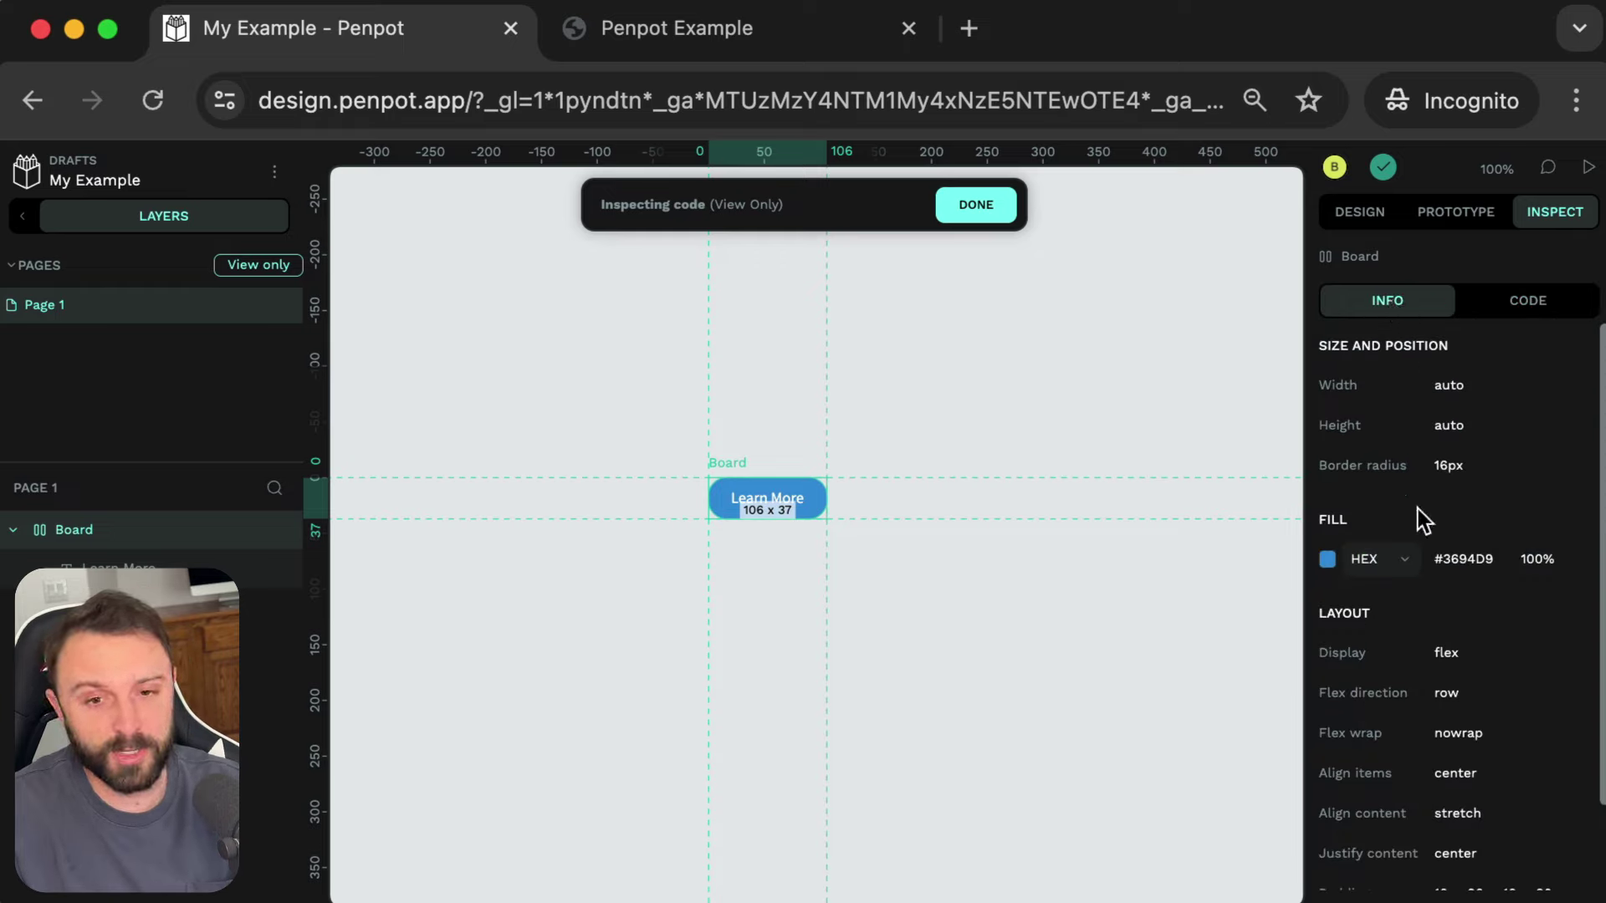
{"action": "scroll", "coordinate": [1431, 603], "scroll_direction": "down", "scroll_amount": 1}
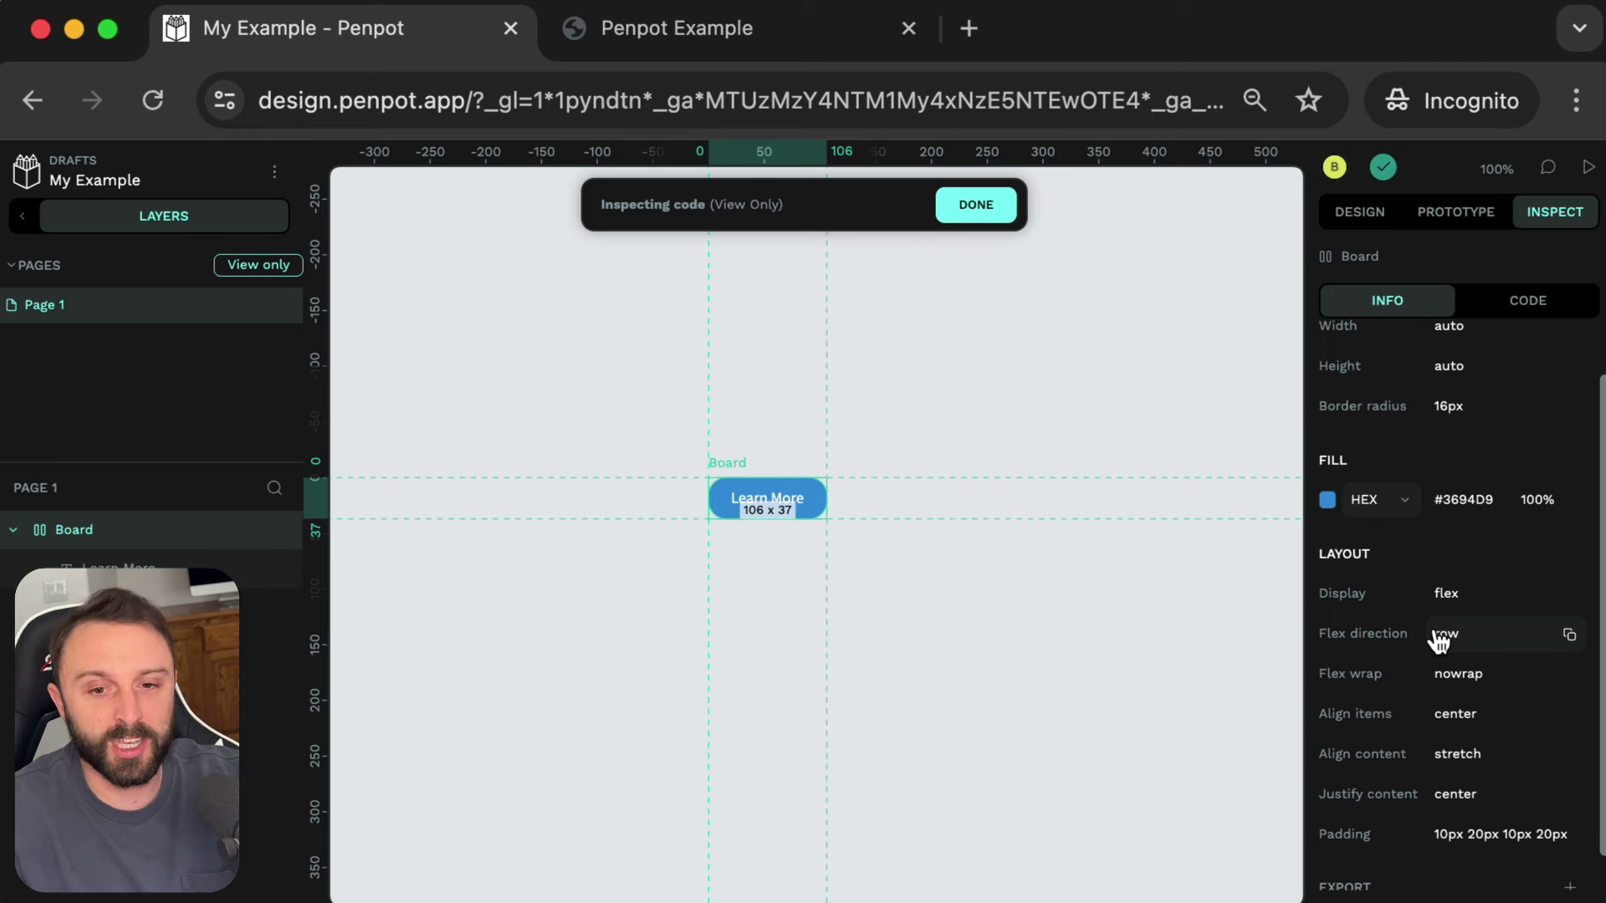
{"action": "scroll", "coordinate": [1433, 629], "scroll_direction": "up", "scroll_amount": 1}
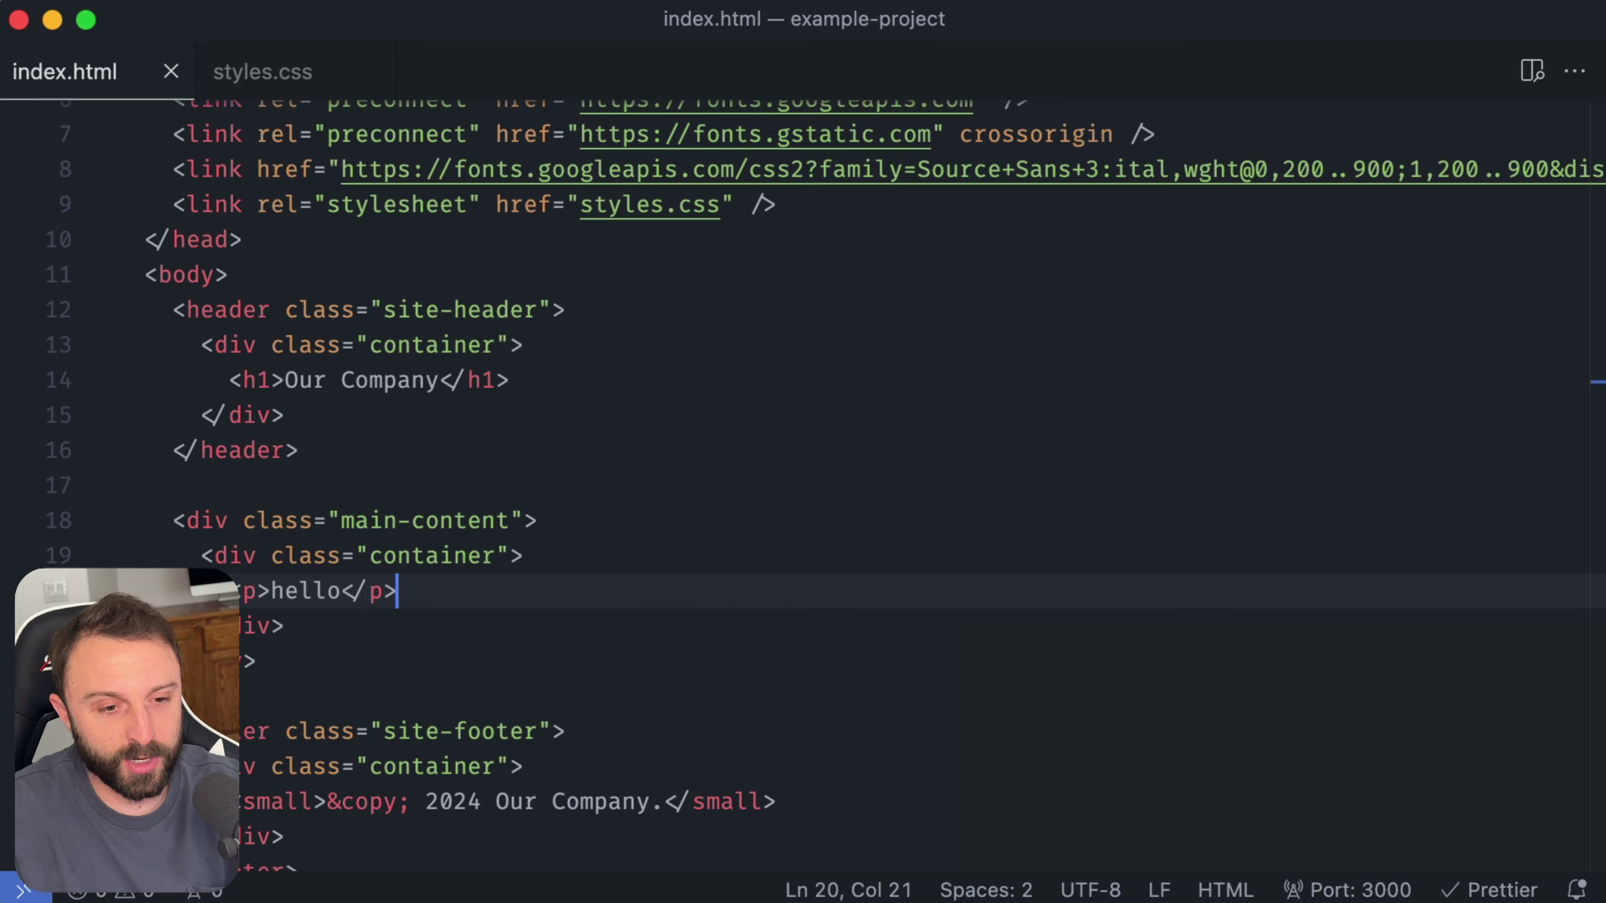
- Add a Learn More link with href '#' below the hello paragraph in index.html
{"action": "key", "text": "Left"}
{"action": "key", "text": "Left"}
{"action": "key", "text": "Left"}
{"action": "key", "text": "Left"}
{"action": "key", "text": "super+Return"}
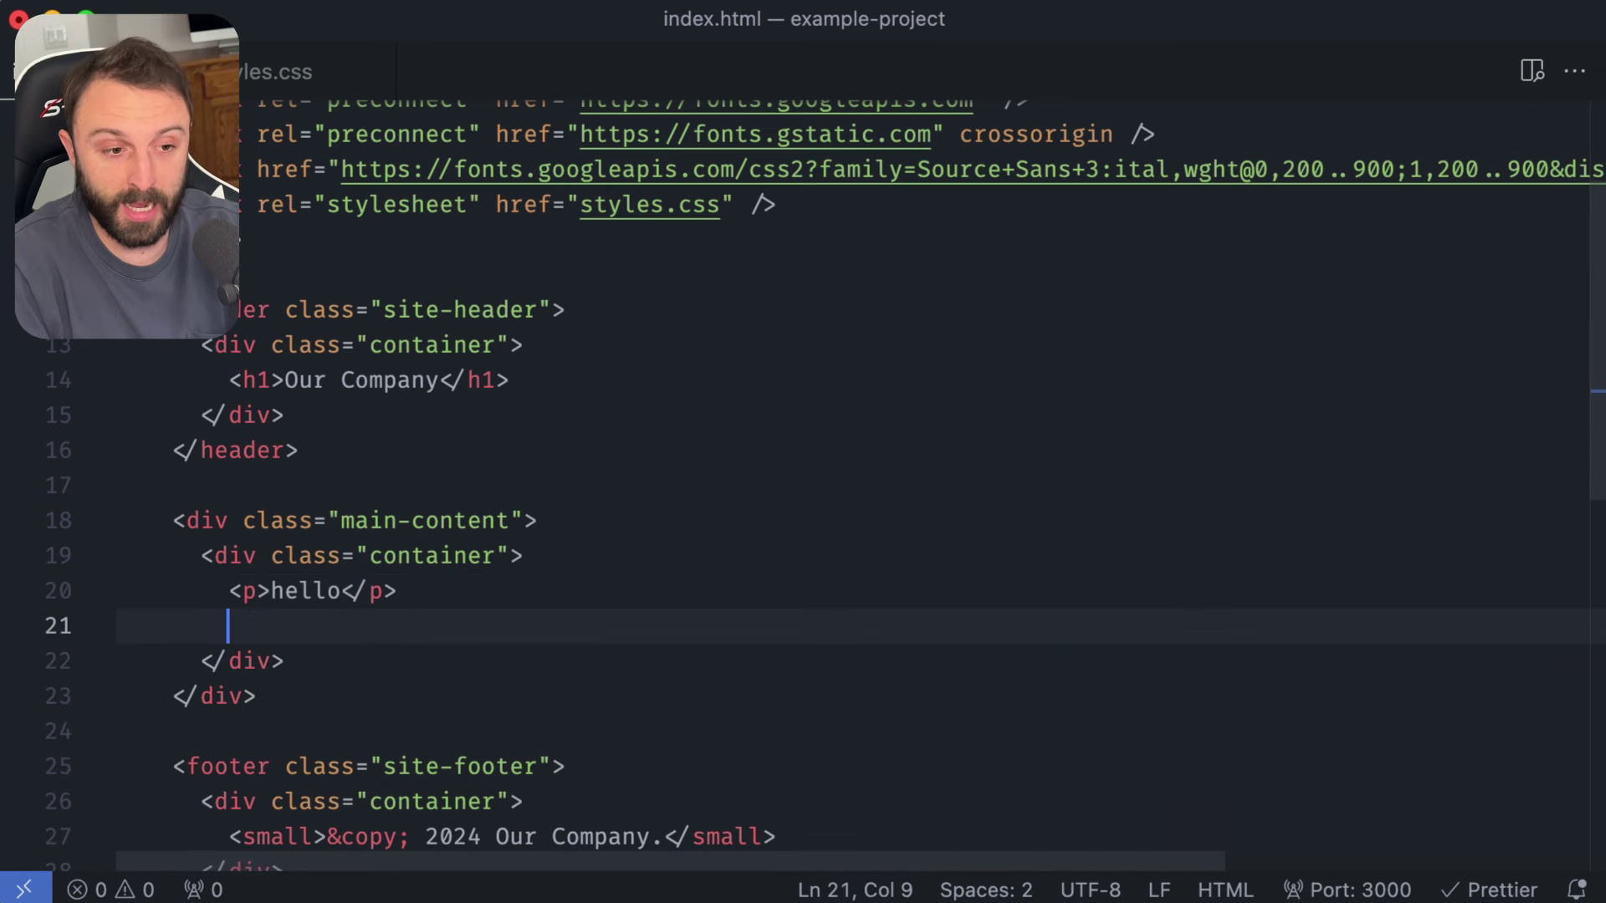
{"action": "type", "text": "a"}
{"action": "key", "text": "Tab"}
{"action": "type", "text": "#"}
{"action": "key", "text": "Tab"}
{"action": "type", "text": "Learn More"}
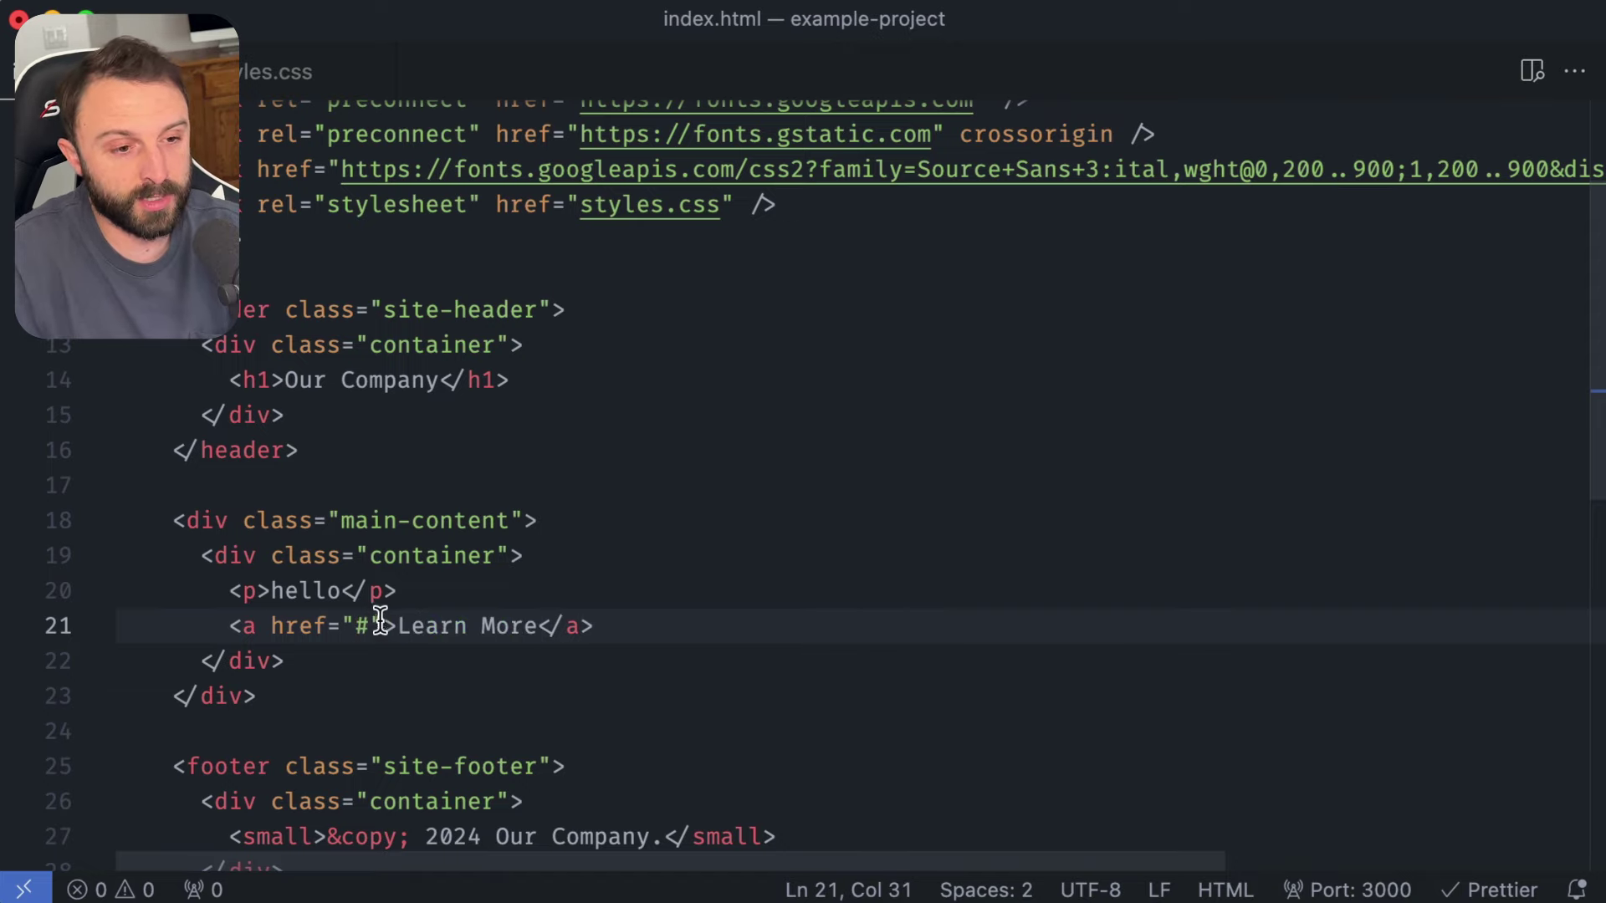
- Give the Learn More link the class 'btn'
{"action": "left_click", "coordinate": [388, 629]}
{"action": "type", "text": "cla"}
{"action": "key", "text": "Tab"}
{"action": "type", "text": "btn"}
{"action": "key", "text": "BackSpace"}
{"action": "key", "text": "BackSpace"}
{"action": "key", "text": "BackSpace"}
{"action": "type", "text": "btn"}
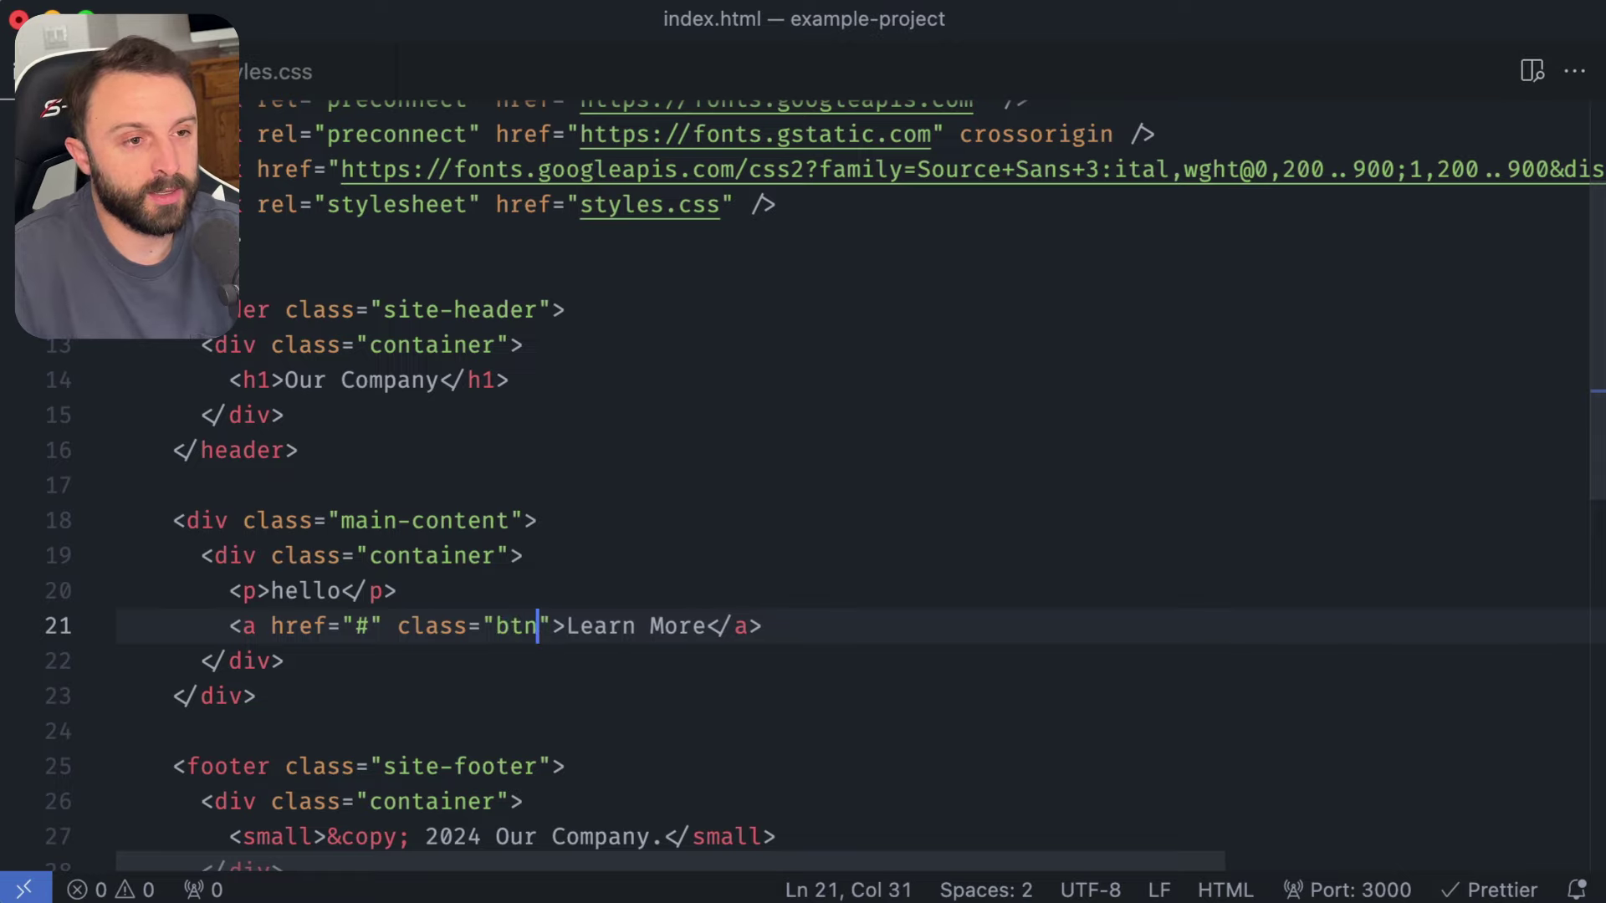
- Start a new .btn rule at the end of styles.css
{"action": "key", "text": "ctrl+Tab"}
{"action": "left_click", "coordinate": [520, 590]}
{"action": "key", "text": "Return"}
{"action": "type", "text": ".btn {"}
{"action": "key", "text": "Return"}
{"action": "type", "text": "back"}
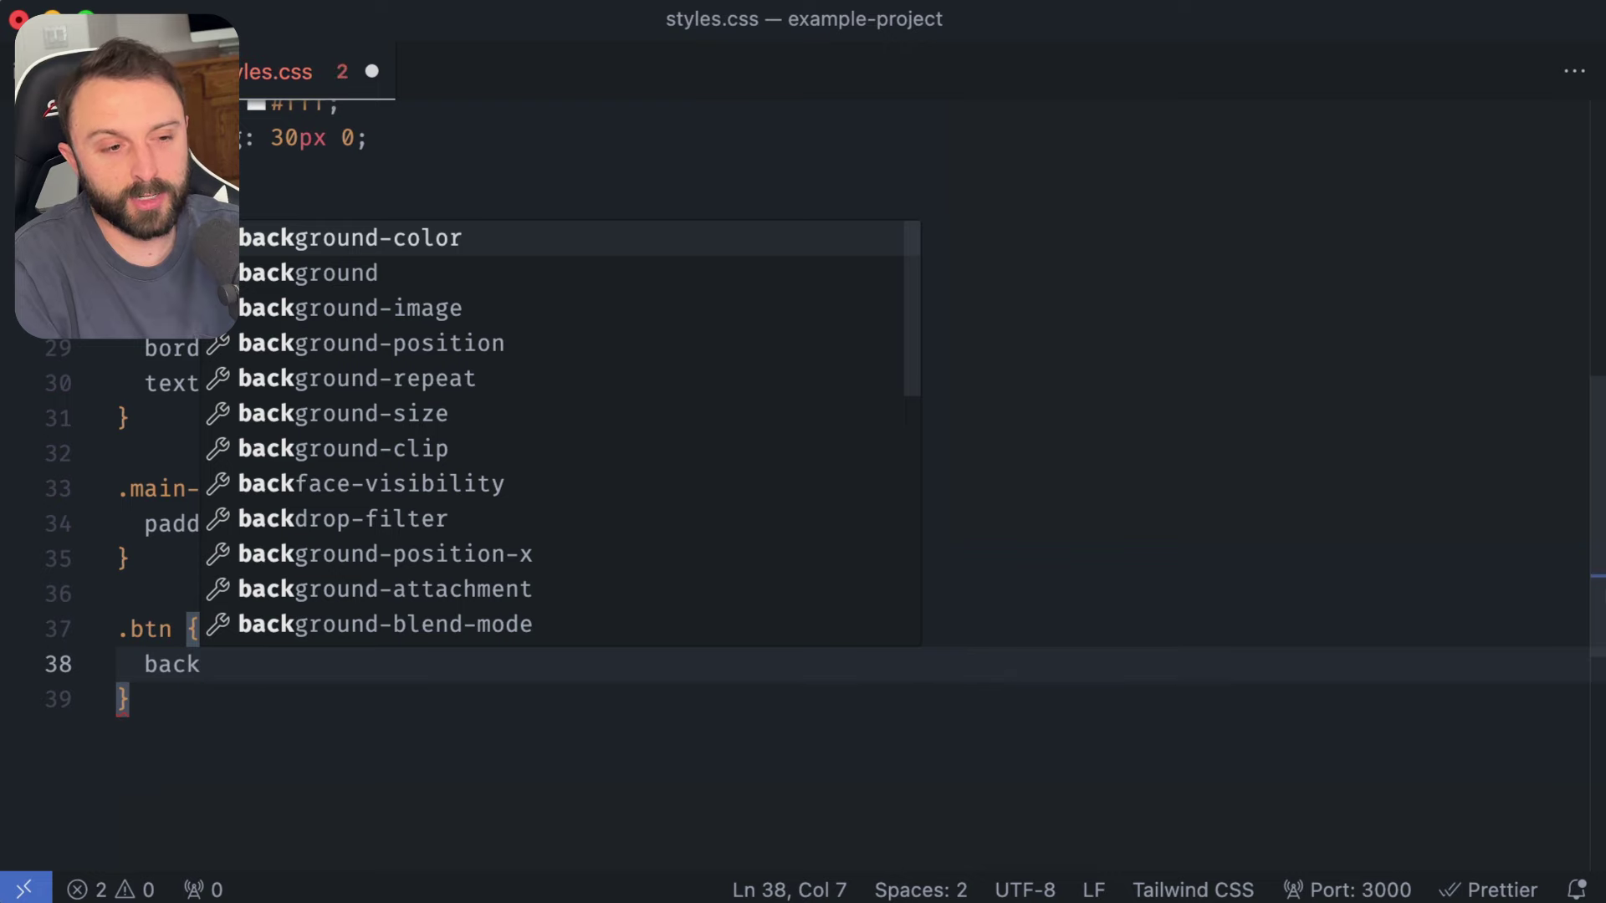
{"action": "key", "text": "BackSpace"}
{"action": "key", "text": "BackSpace"}
{"action": "key", "text": "BackSpace"}
{"action": "key", "text": "BackSpace"}
- Paste the #3694d9 background declaration copied from Penpot into the .btn rule
{"action": "key", "text": "super+Tab"}
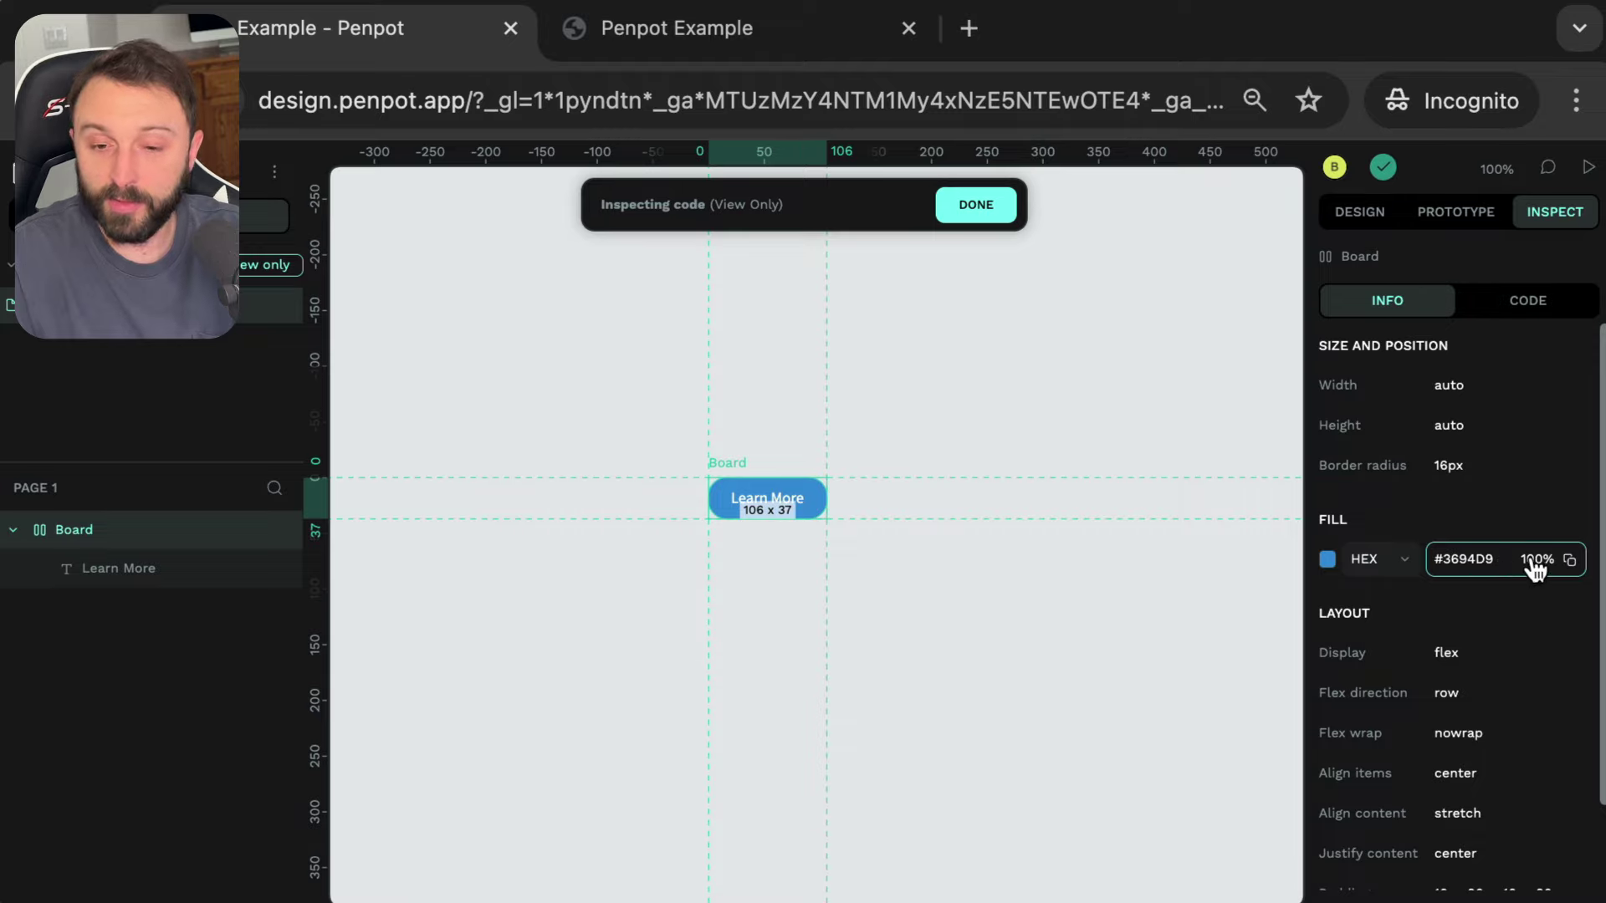
{"action": "key", "text": "super+Tab"}
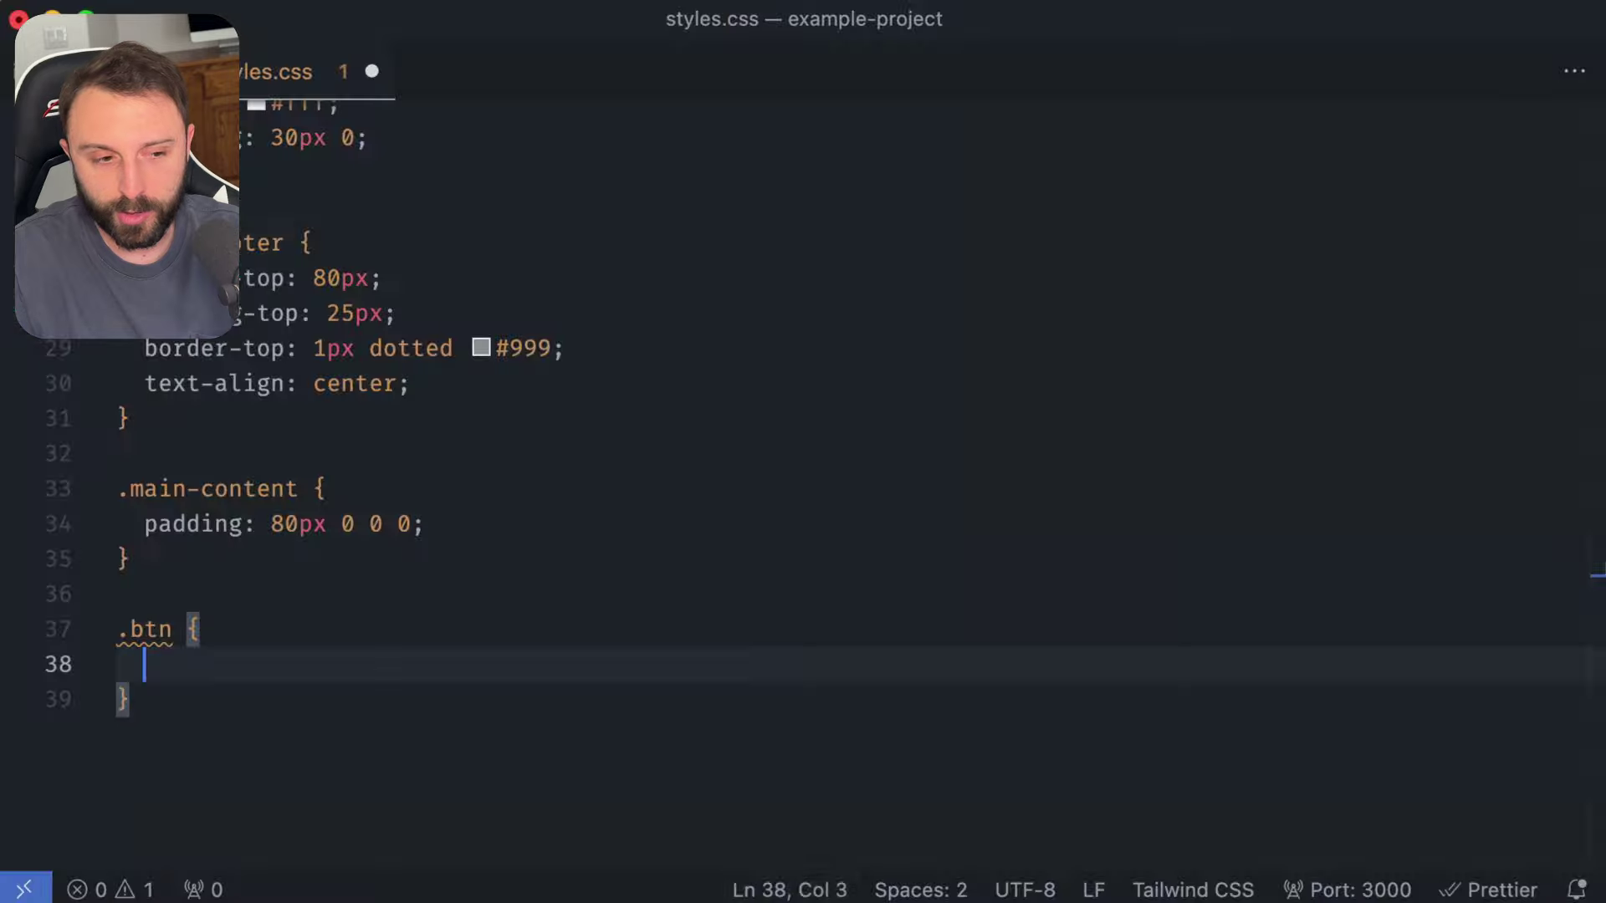
{"action": "type", "text": "background: #3694D9;"}
{"action": "double_click", "coordinate": [387, 666]}
{"action": "left_click", "coordinate": [271, 667]}
{"action": "left_click_drag", "start_coordinate": [173, 667], "coordinate": [294, 671]}
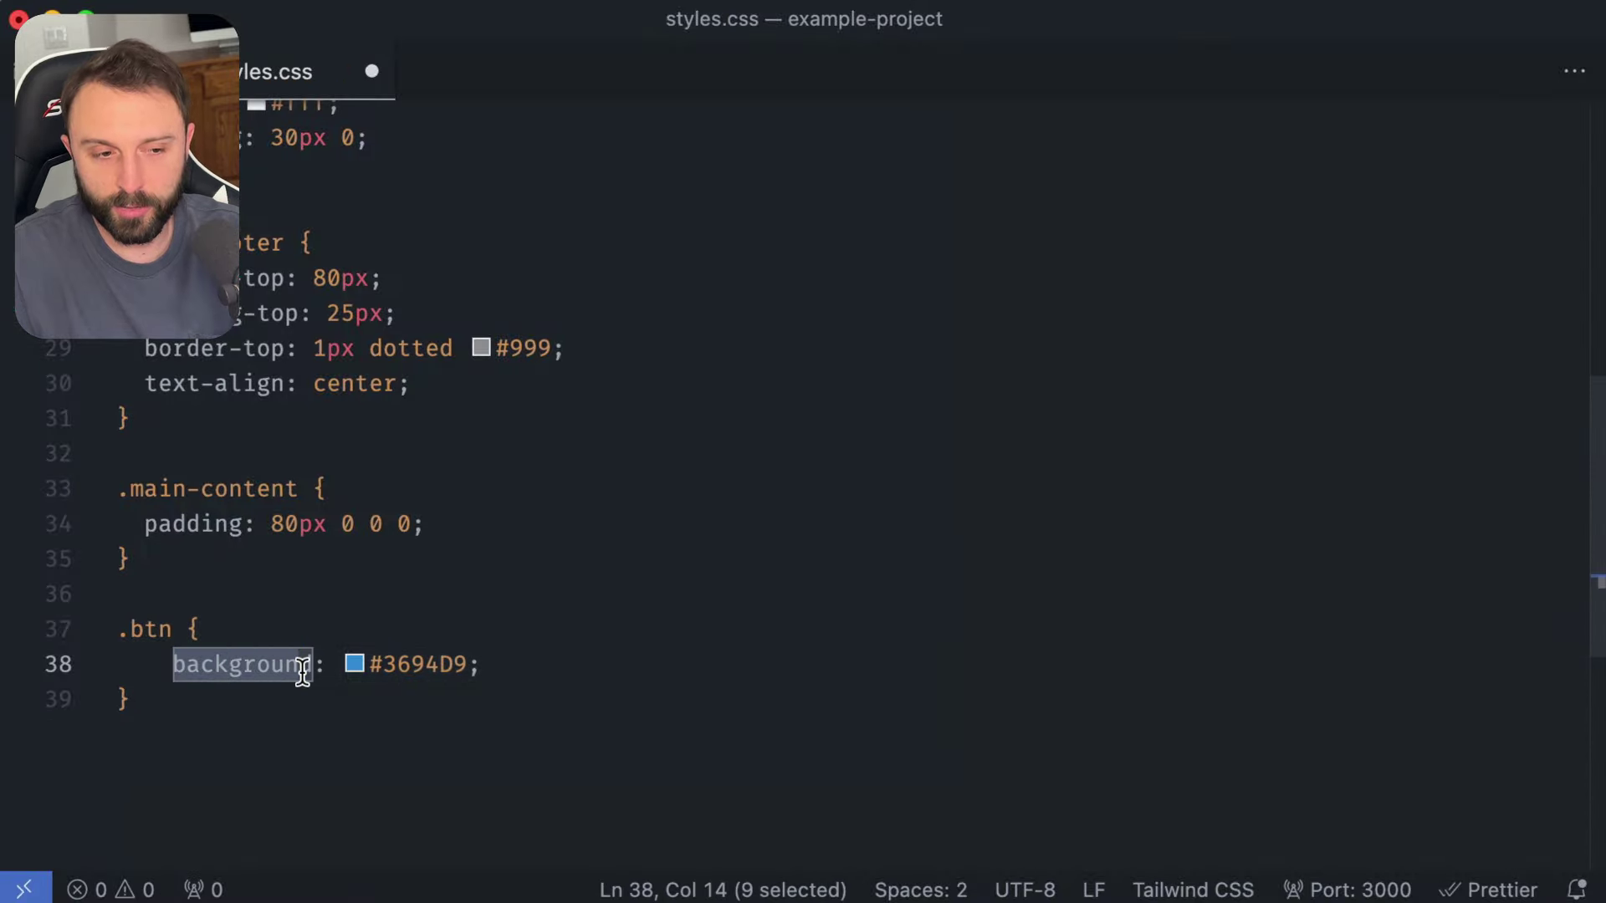
{"action": "left_click", "coordinate": [627, 684]}
{"action": "left_click", "coordinate": [630, 673]}
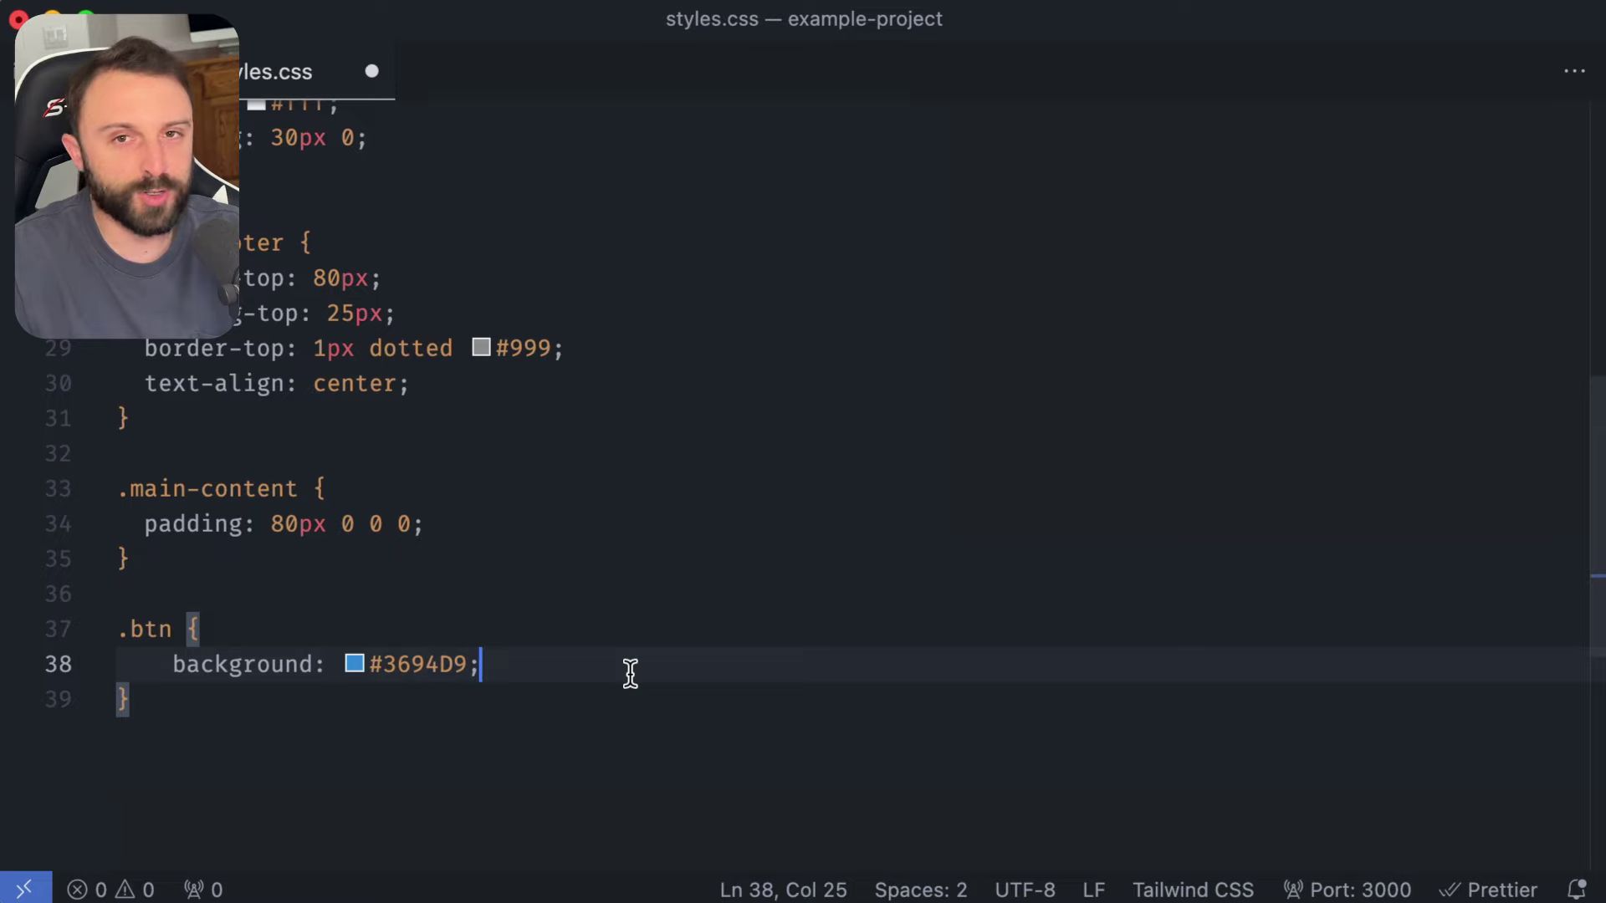
{"action": "left_click_drag", "start_coordinate": [498, 667], "coordinate": [186, 670]}
{"action": "left_click", "coordinate": [187, 670]}
- Copy the 10px 20px padding and 16px border-radius from Penpot Inspect into .btn
{"action": "key", "text": "super+Tab"}
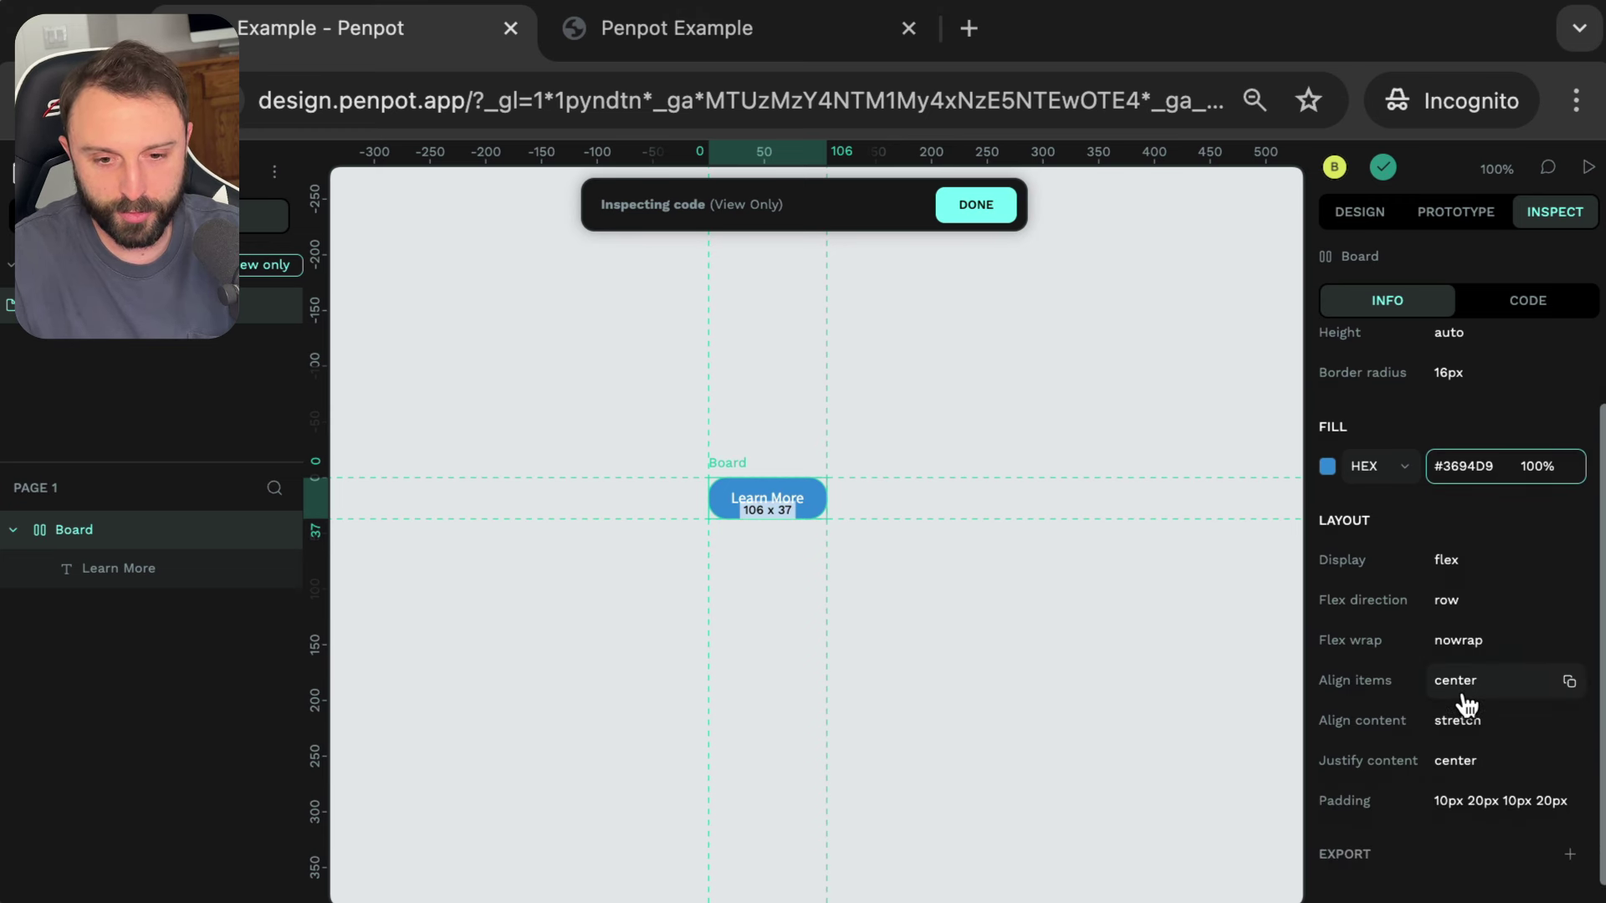
{"action": "left_click", "coordinate": [1488, 805]}
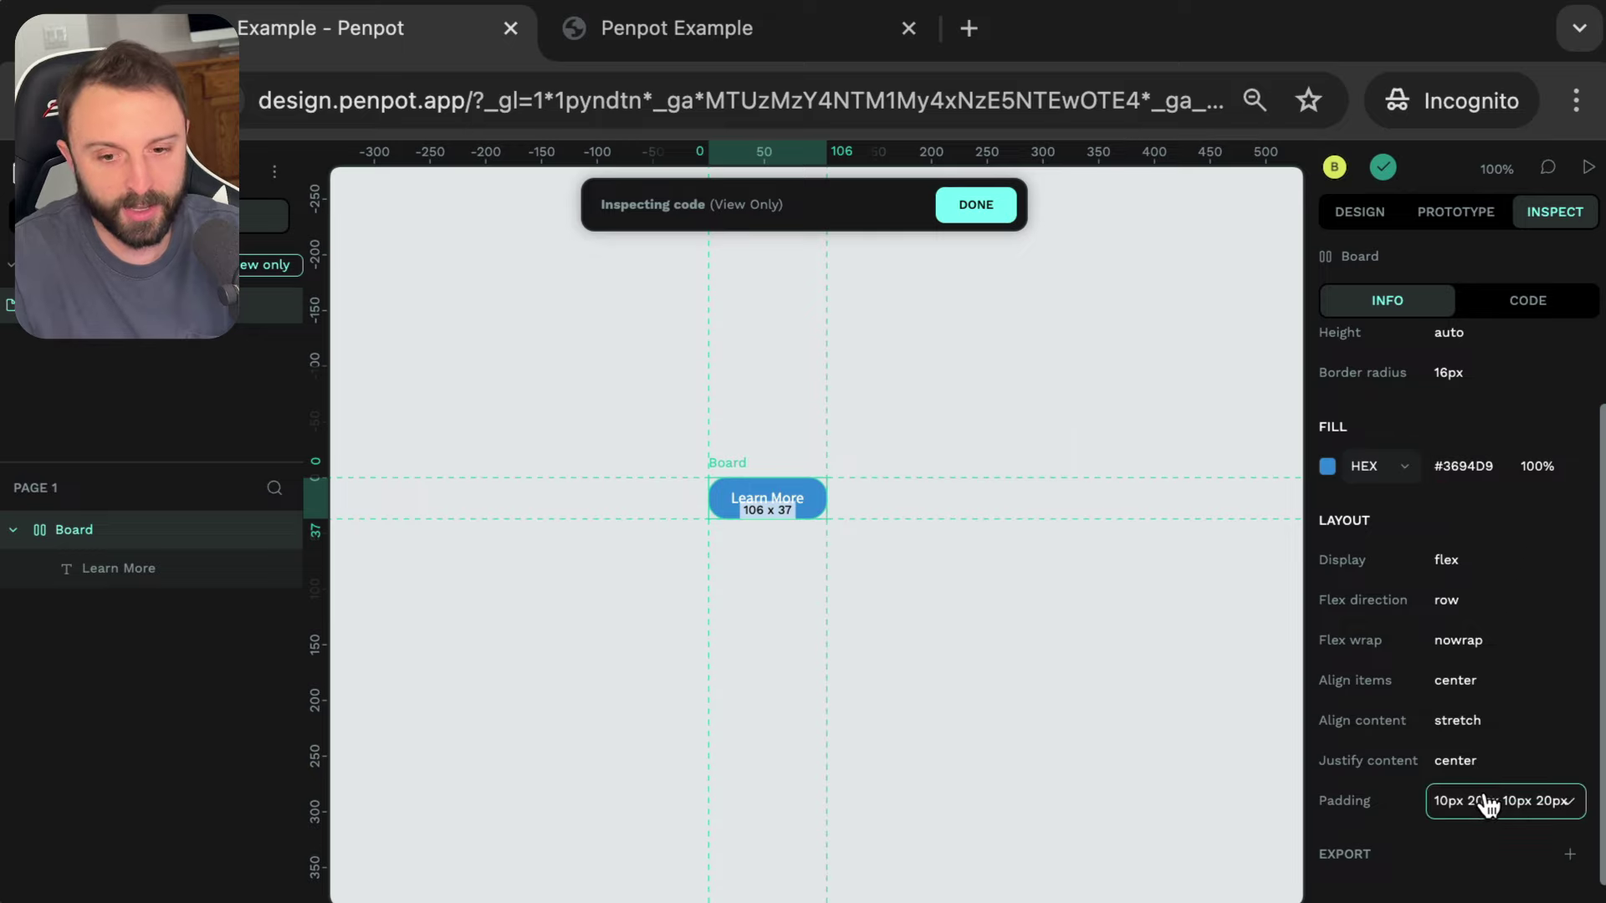
{"action": "key", "text": "super+Tab"}
{"action": "left_click", "coordinate": [563, 671]}
{"action": "key", "text": "Return"}
{"action": "type", "text": "padding: 10px 20px 10px 20px;"}
{"action": "key", "text": "super+Tab"}
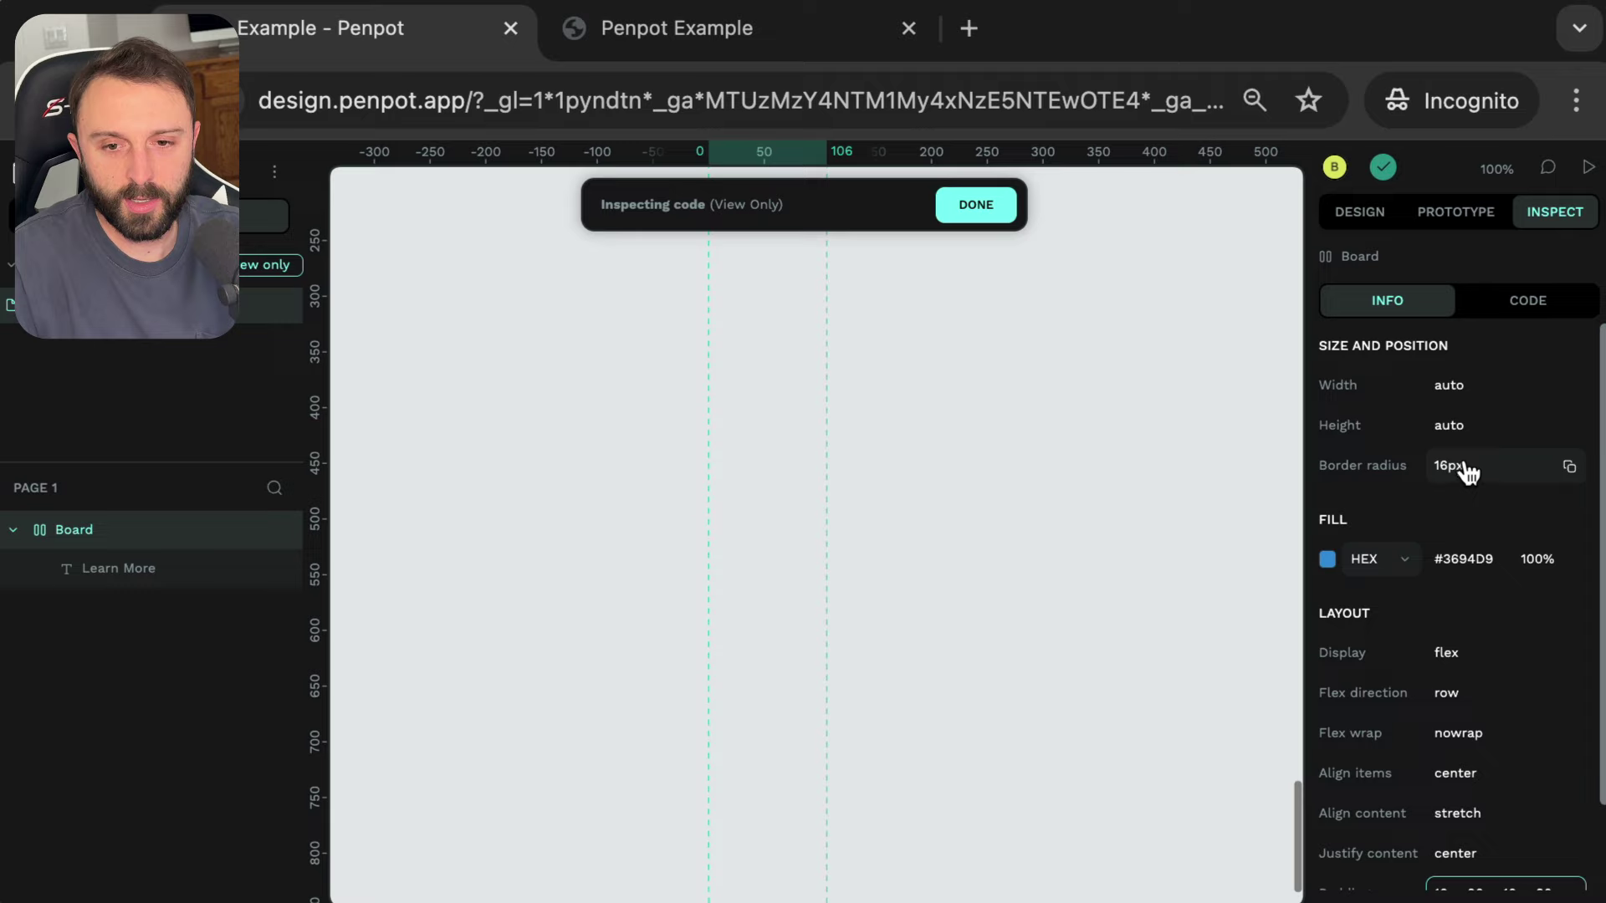
{"action": "left_click", "coordinate": [1469, 469]}
{"action": "key", "text": "super+Tab"}
{"action": "key", "text": "Return"}
{"action": "type", "text": "border-radius: 16px;"}
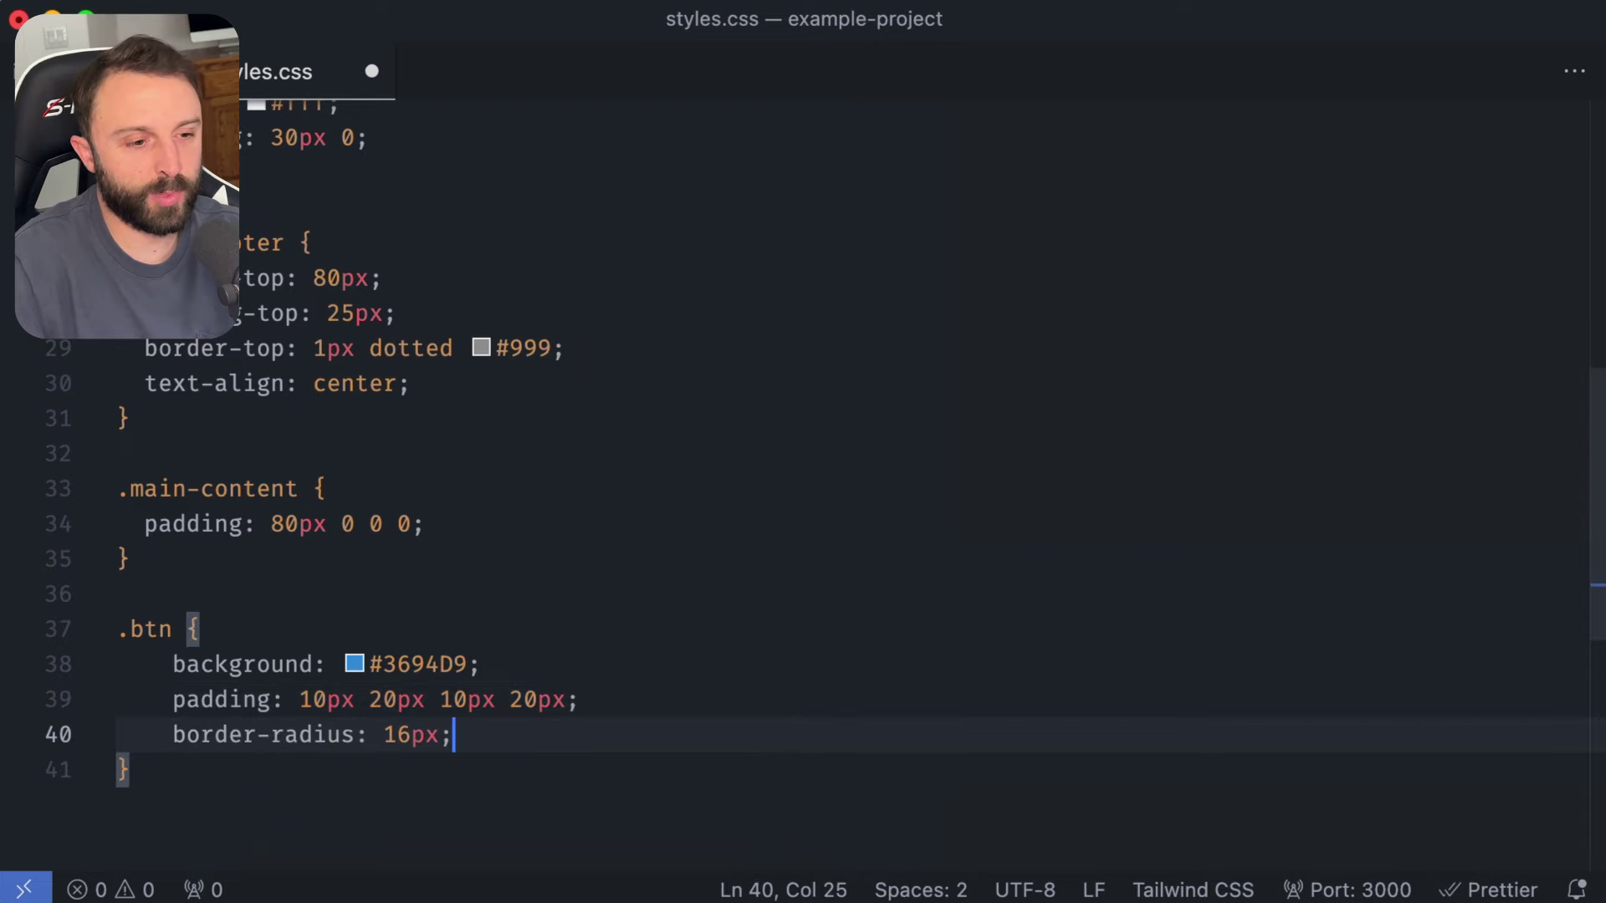
- Add 'color: #FFF;' and 'display: inline-block;' to .btn and save the stylesheet
{"action": "key", "text": "Return"}
{"action": "type", "text": "color: #F"}
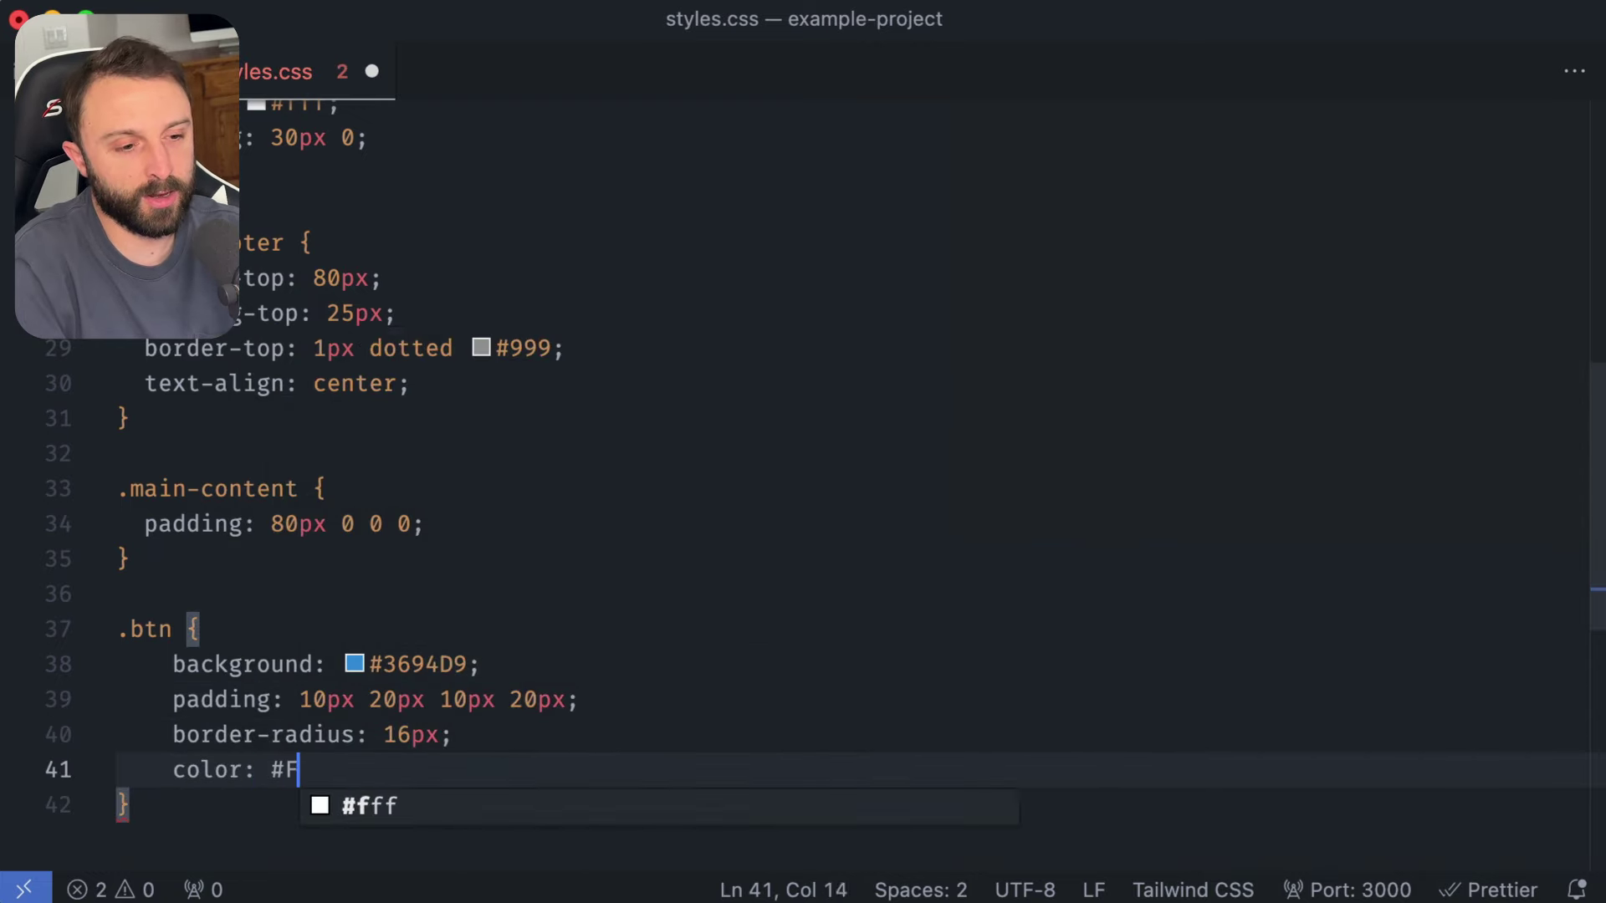
{"action": "type", "text": "FF;"}
{"action": "key", "text": "Return"}
{"action": "type", "text": "displ"}
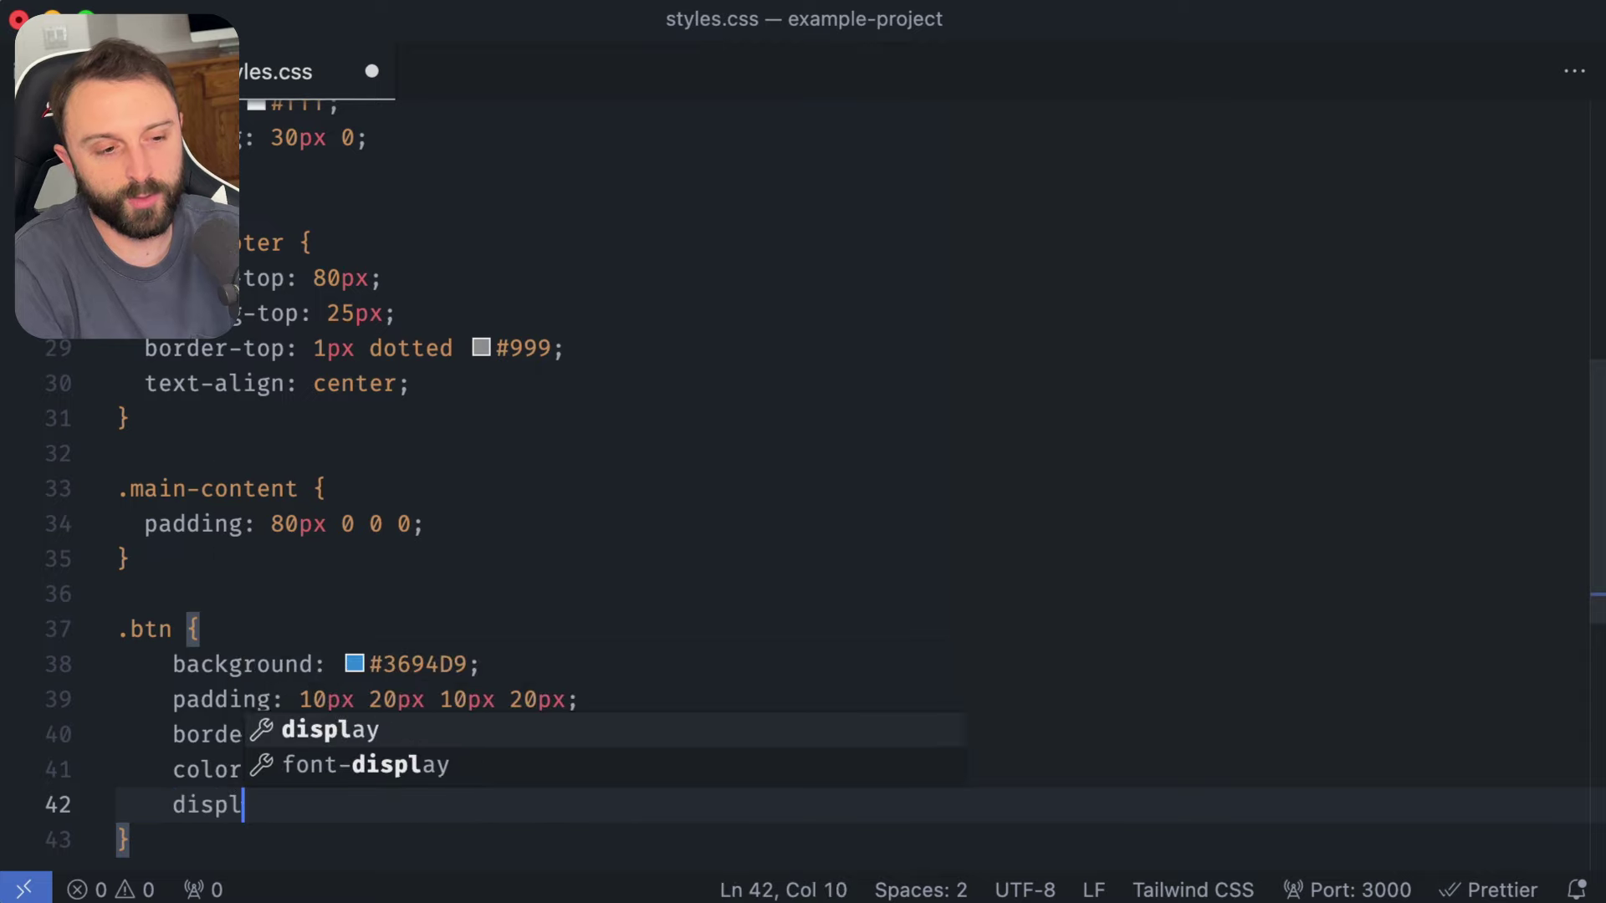
{"action": "type", "text": "ay: inline-block;"}
{"action": "key", "text": "ctrl+s"}
- Compare the local Example page with Penpot's inspect view and select the Learn More text layer
{"action": "key", "text": "super+Tab"}
{"action": "left_click", "coordinate": [715, 33]}
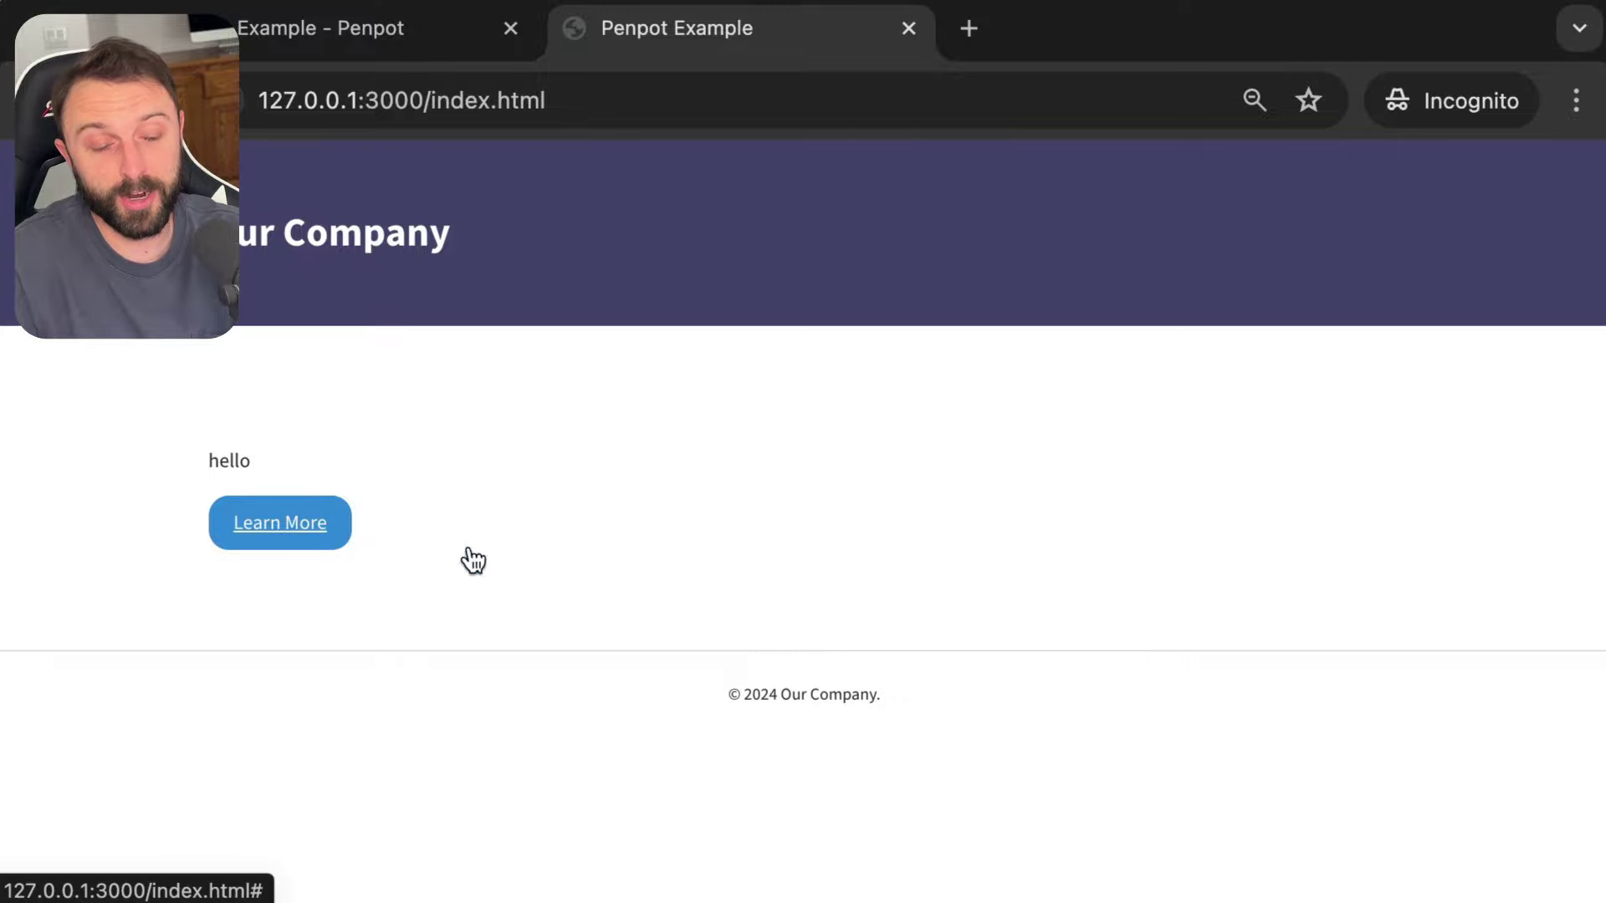
{"action": "left_click", "coordinate": [399, 48]}
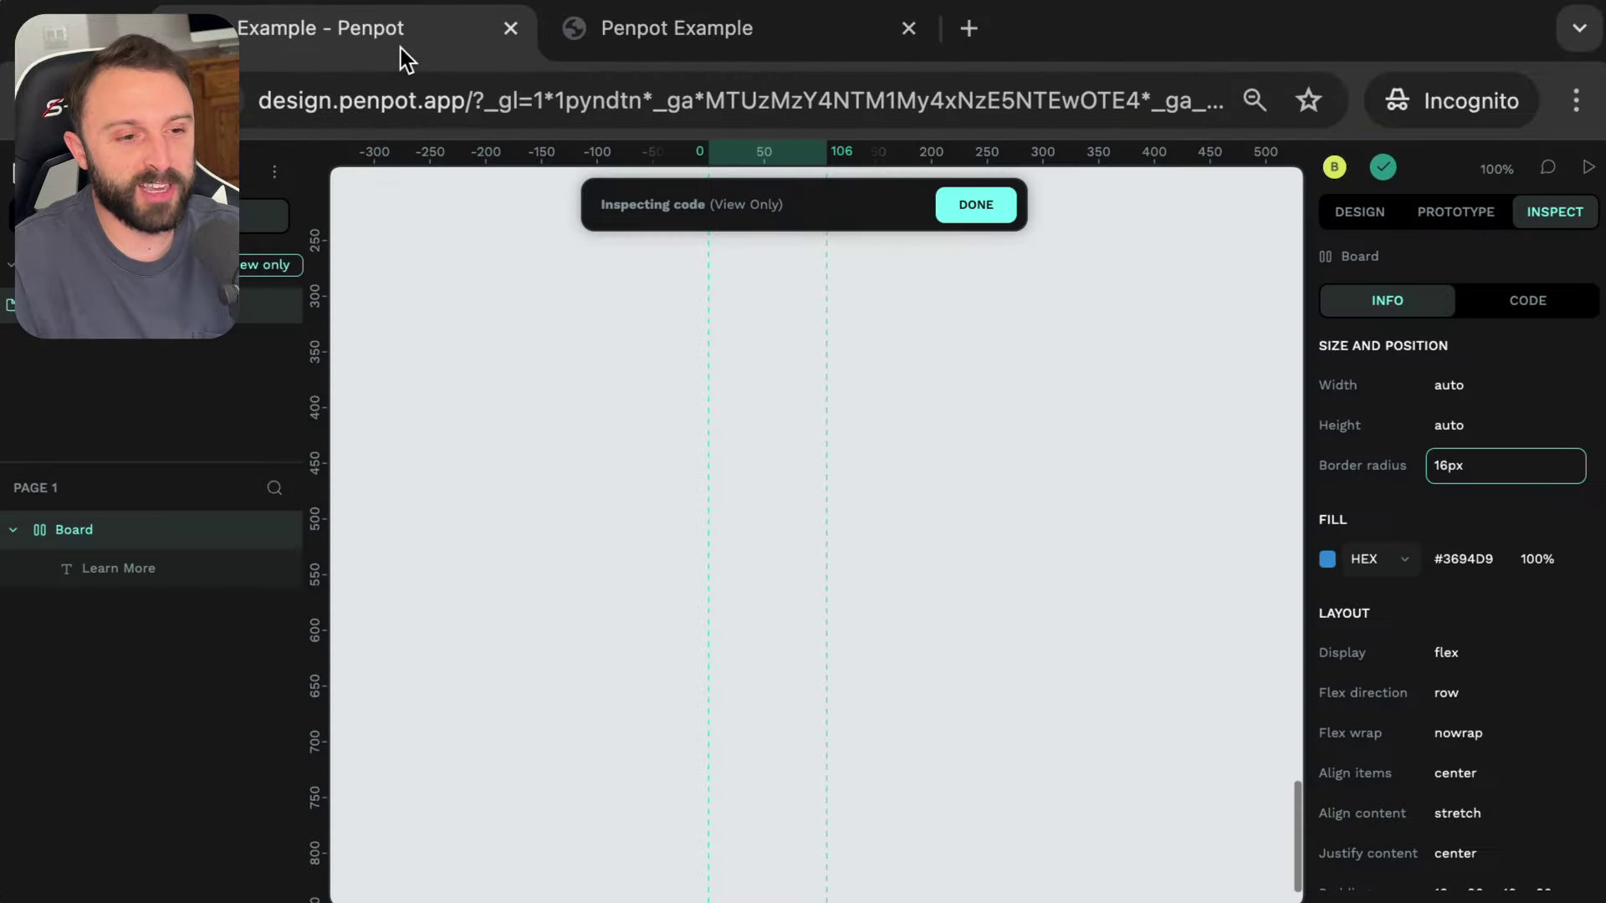
{"action": "scroll", "coordinate": [1218, 610], "scroll_direction": "up", "scroll_amount": 5}
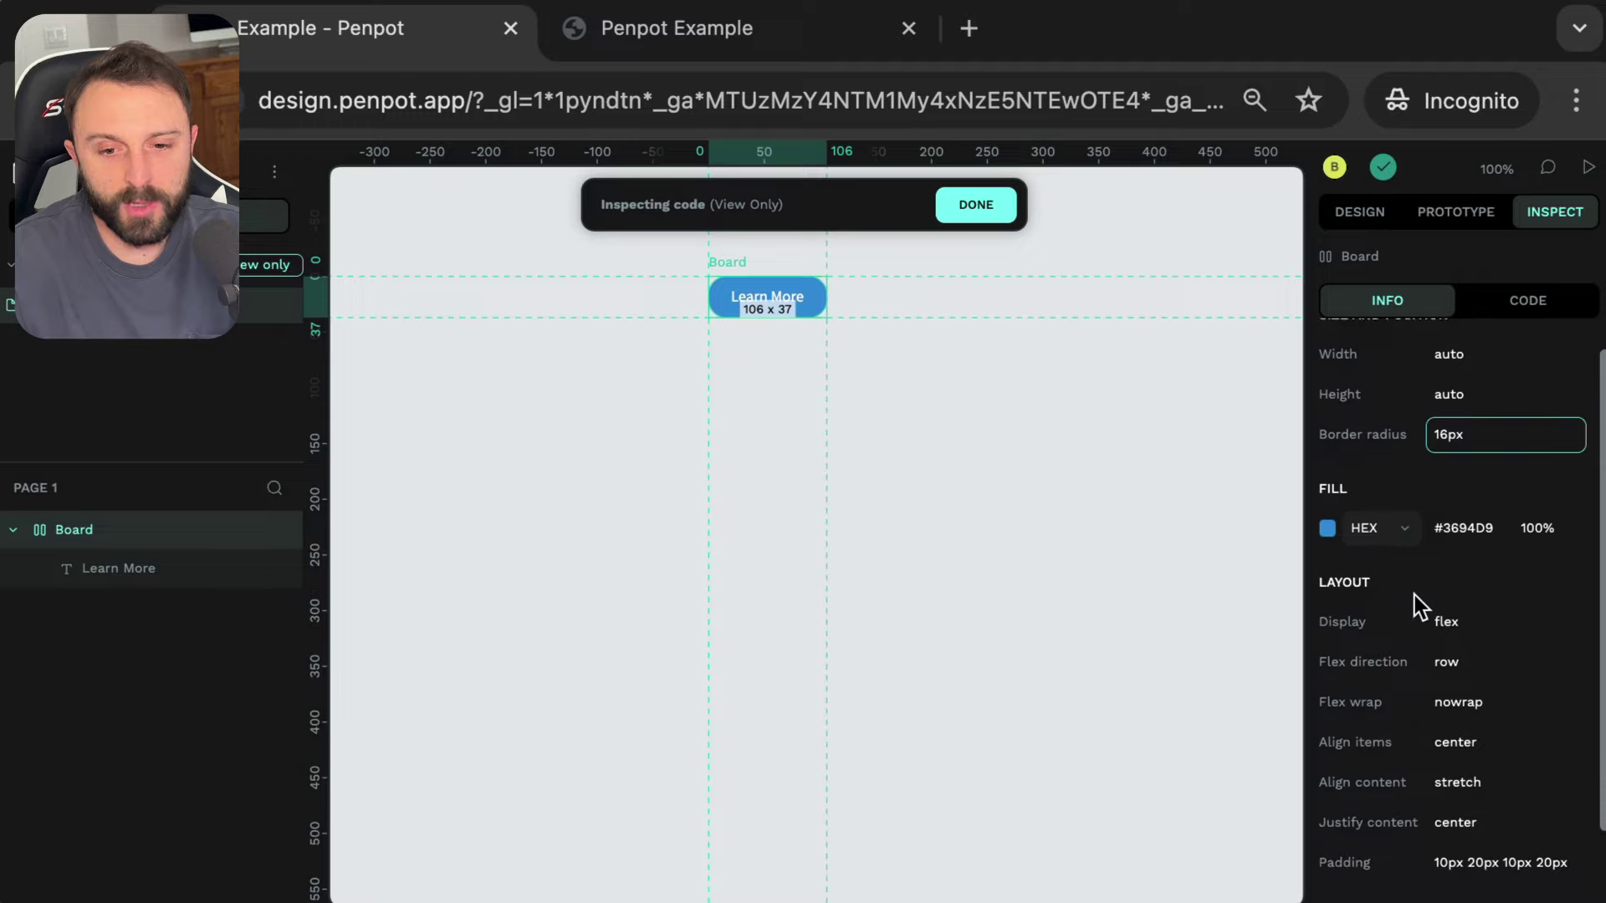
{"action": "scroll", "coordinate": [1413, 596], "scroll_direction": "down", "scroll_amount": 2}
{"action": "key", "text": "super+shift+4"}
{"action": "left_click_drag", "start_coordinate": [684, 245], "coordinate": [951, 410]}
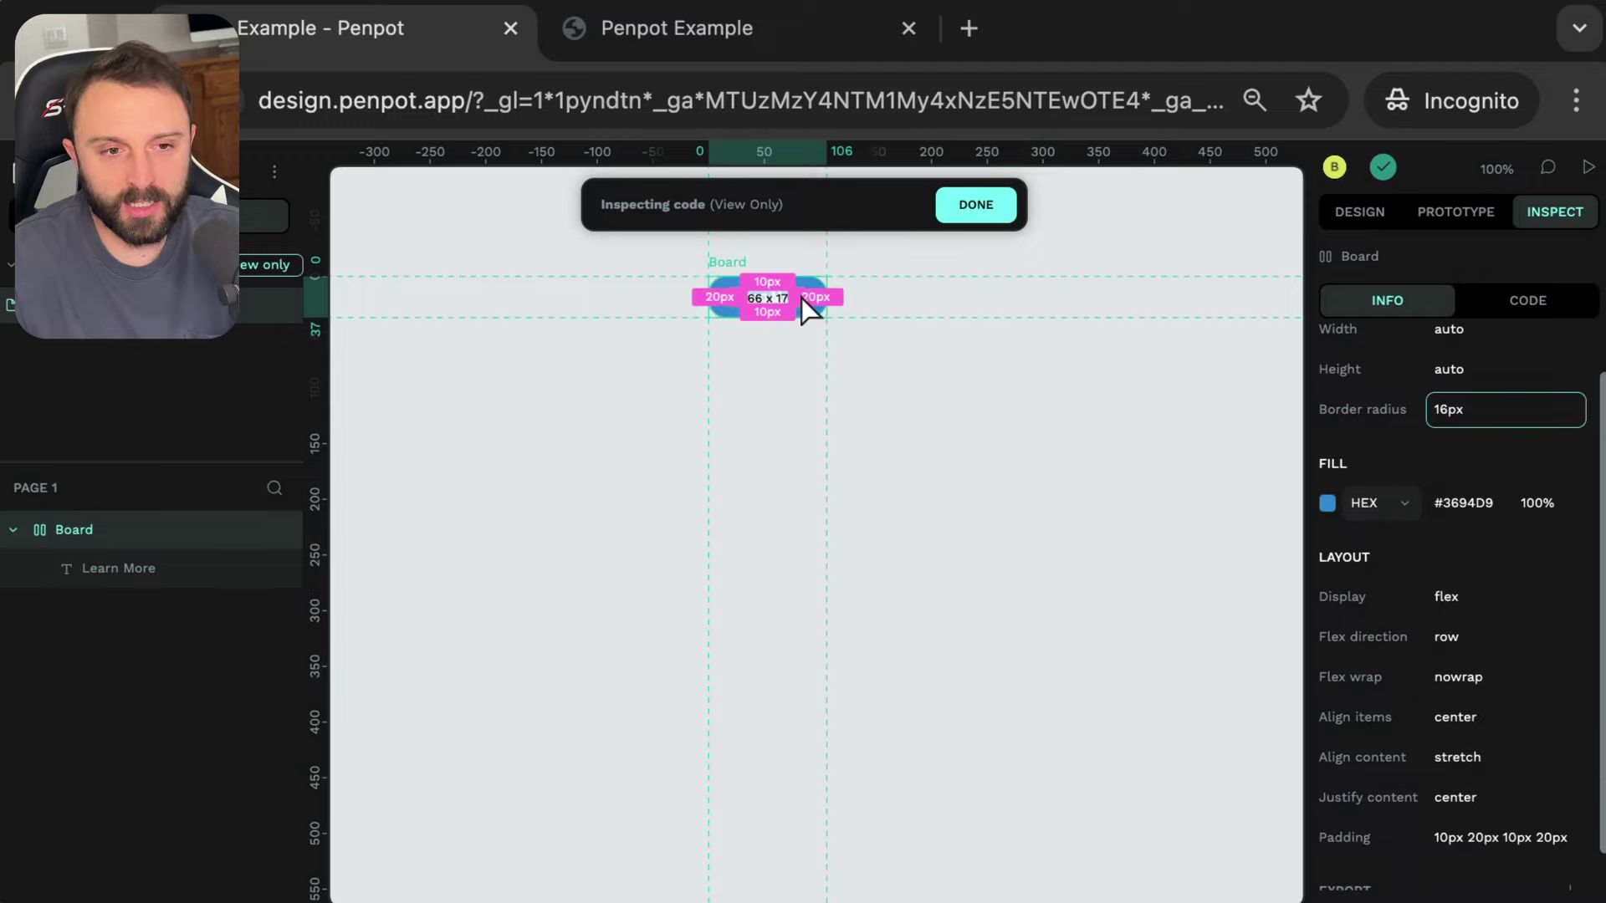
{"action": "left_click", "coordinate": [762, 294]}
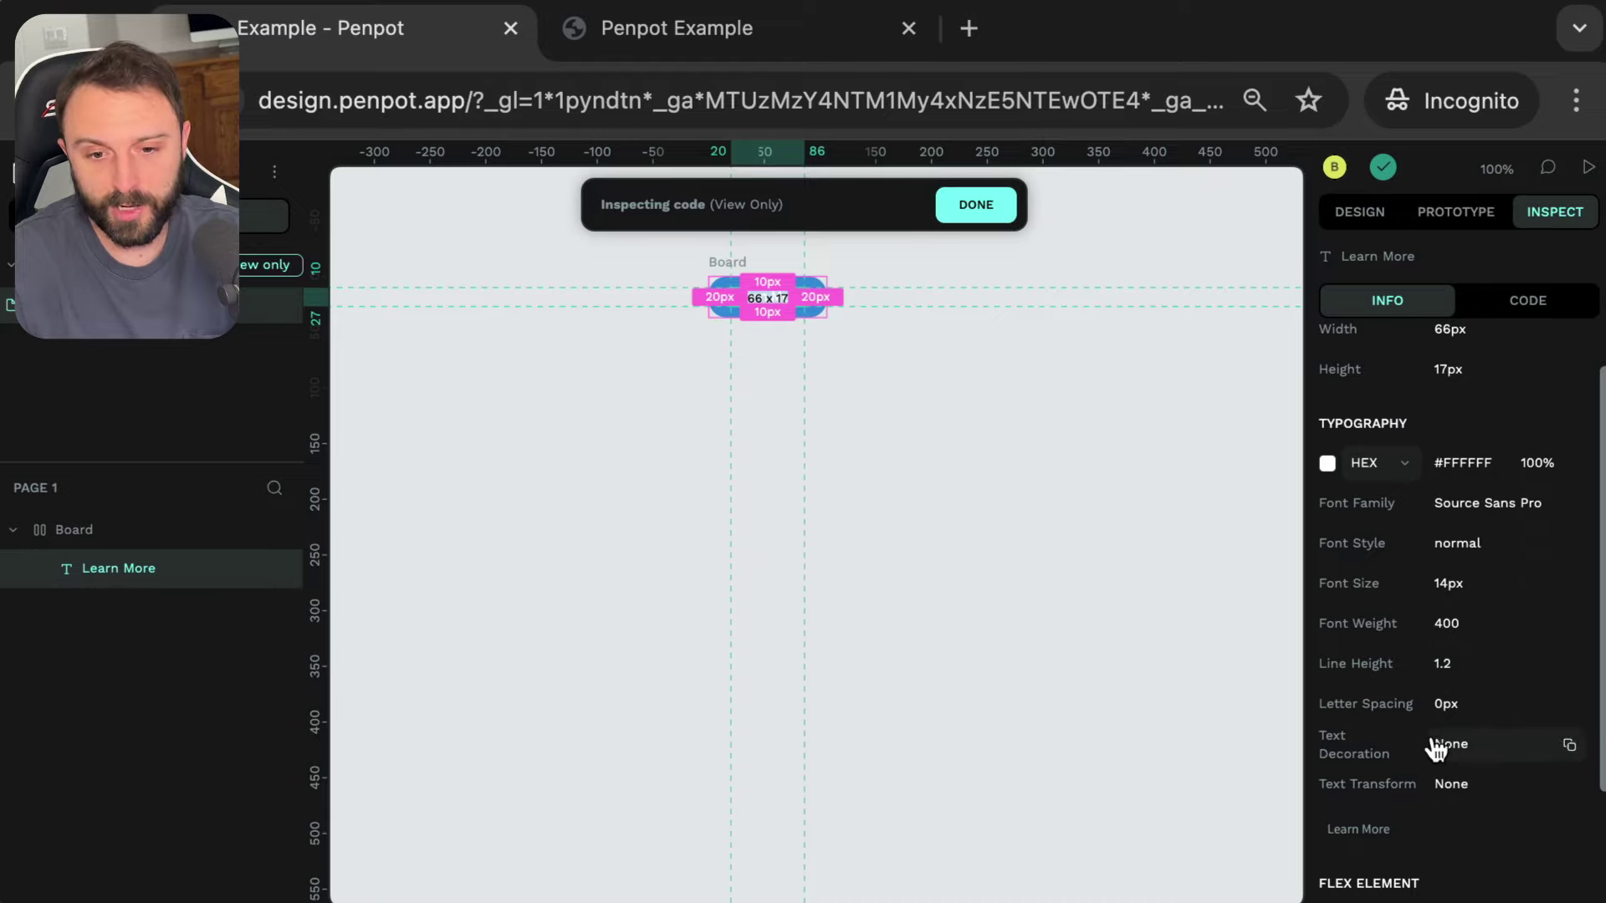
- Paste the text-decoration: none declaration into the .btn rule in styles.css and save
{"action": "scroll", "coordinate": [1489, 764], "scroll_direction": "up", "scroll_amount": 1}
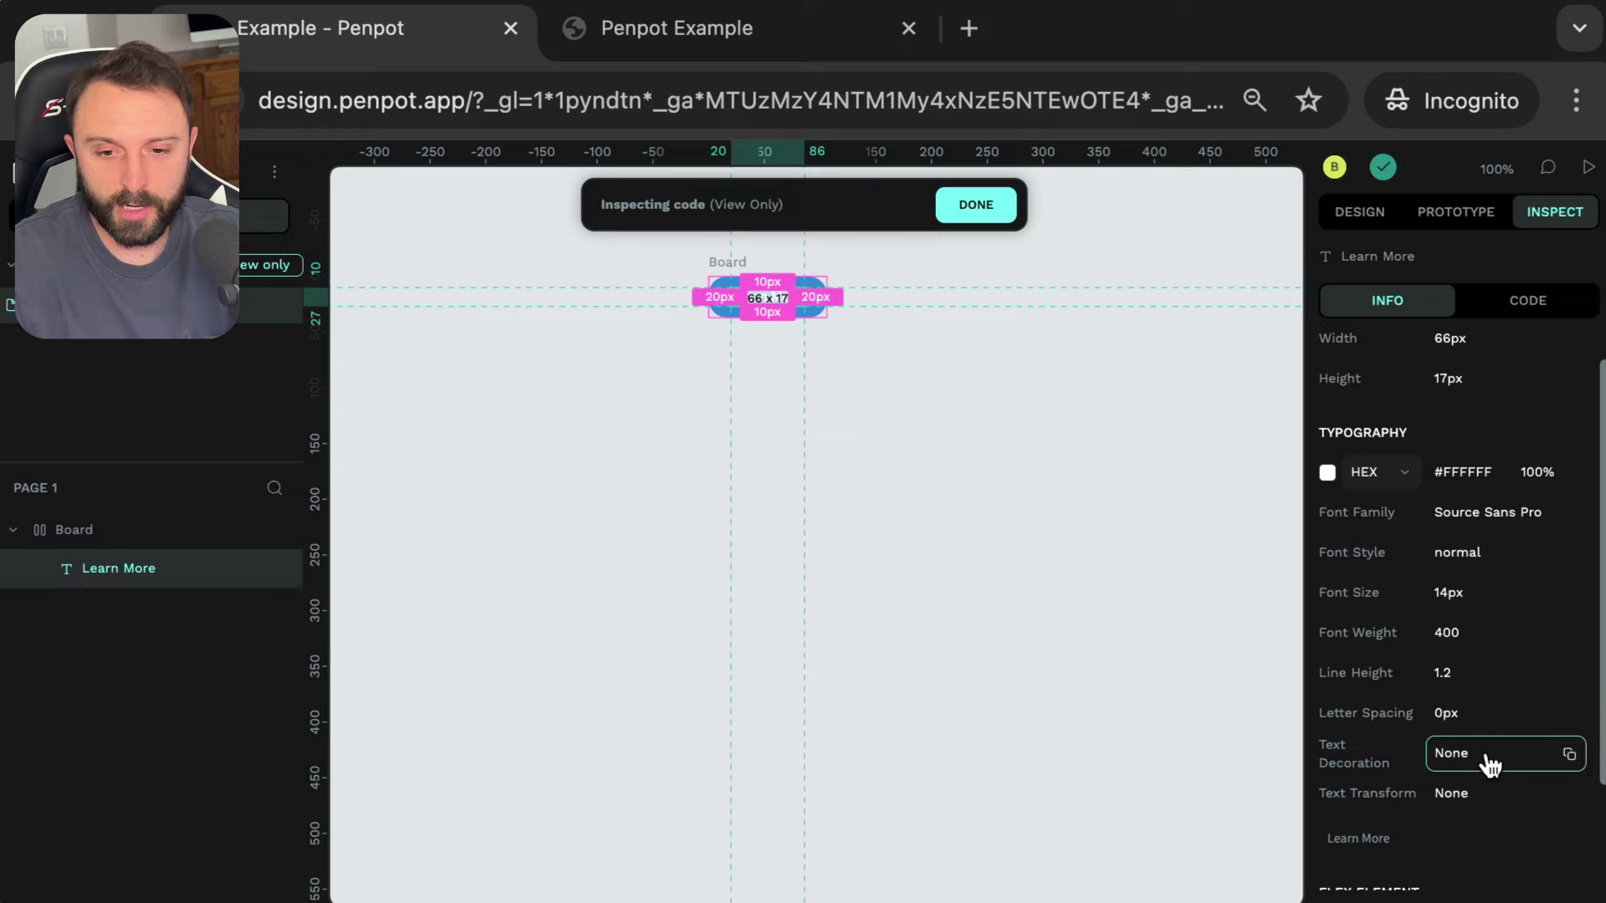
{"action": "key", "text": "super+Tab"}
{"action": "key", "text": "Return"}
{"action": "type", "text": "text-decoration: none;"}
{"action": "key", "text": "super+Tab"}
- Check the local page's button, then return to the Example - Penpot file tab
{"action": "left_click", "coordinate": [664, 42]}
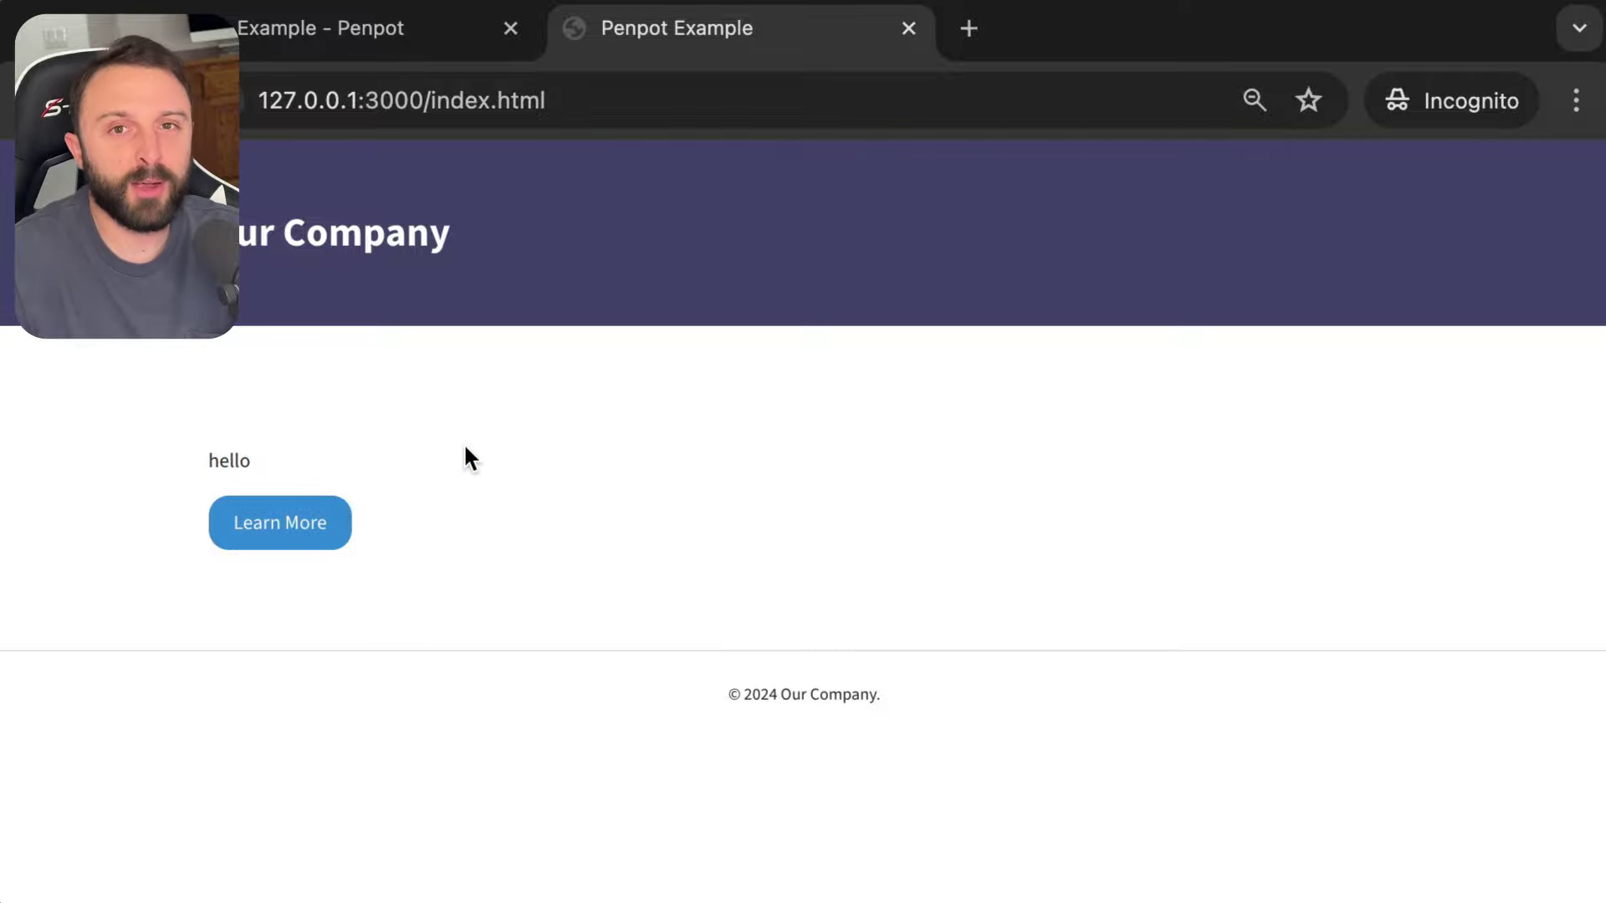
{"action": "left_click", "coordinate": [391, 37]}
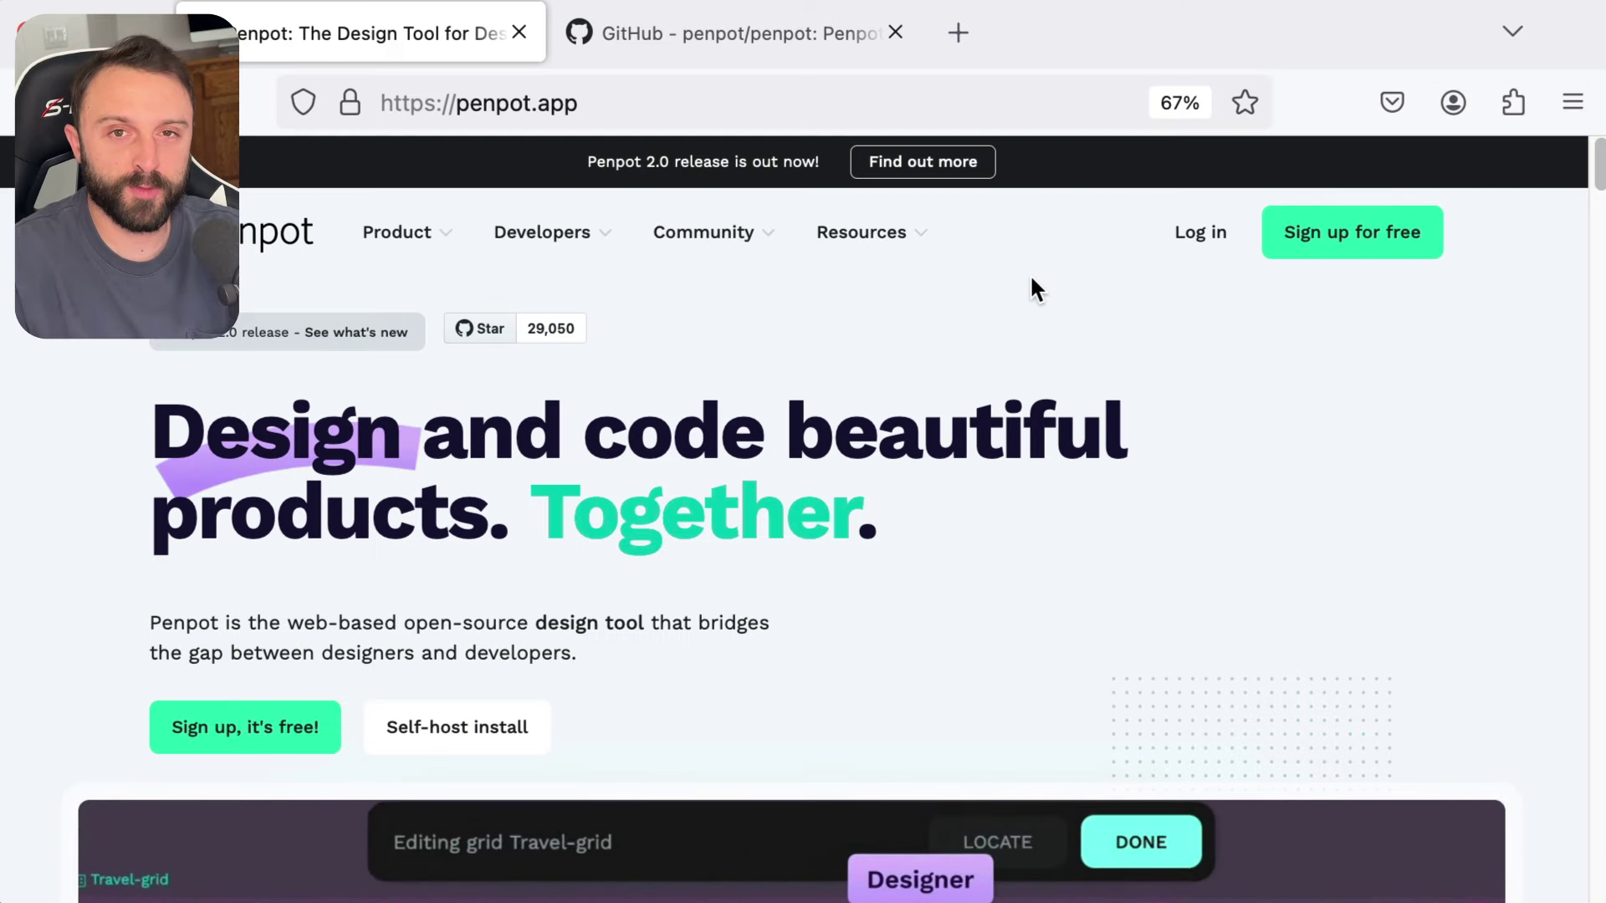
- Go through the Penpot Help Center user guide to the Flexible Layouts chapter
{"action": "mouse_move", "coordinate": [787, 234]}
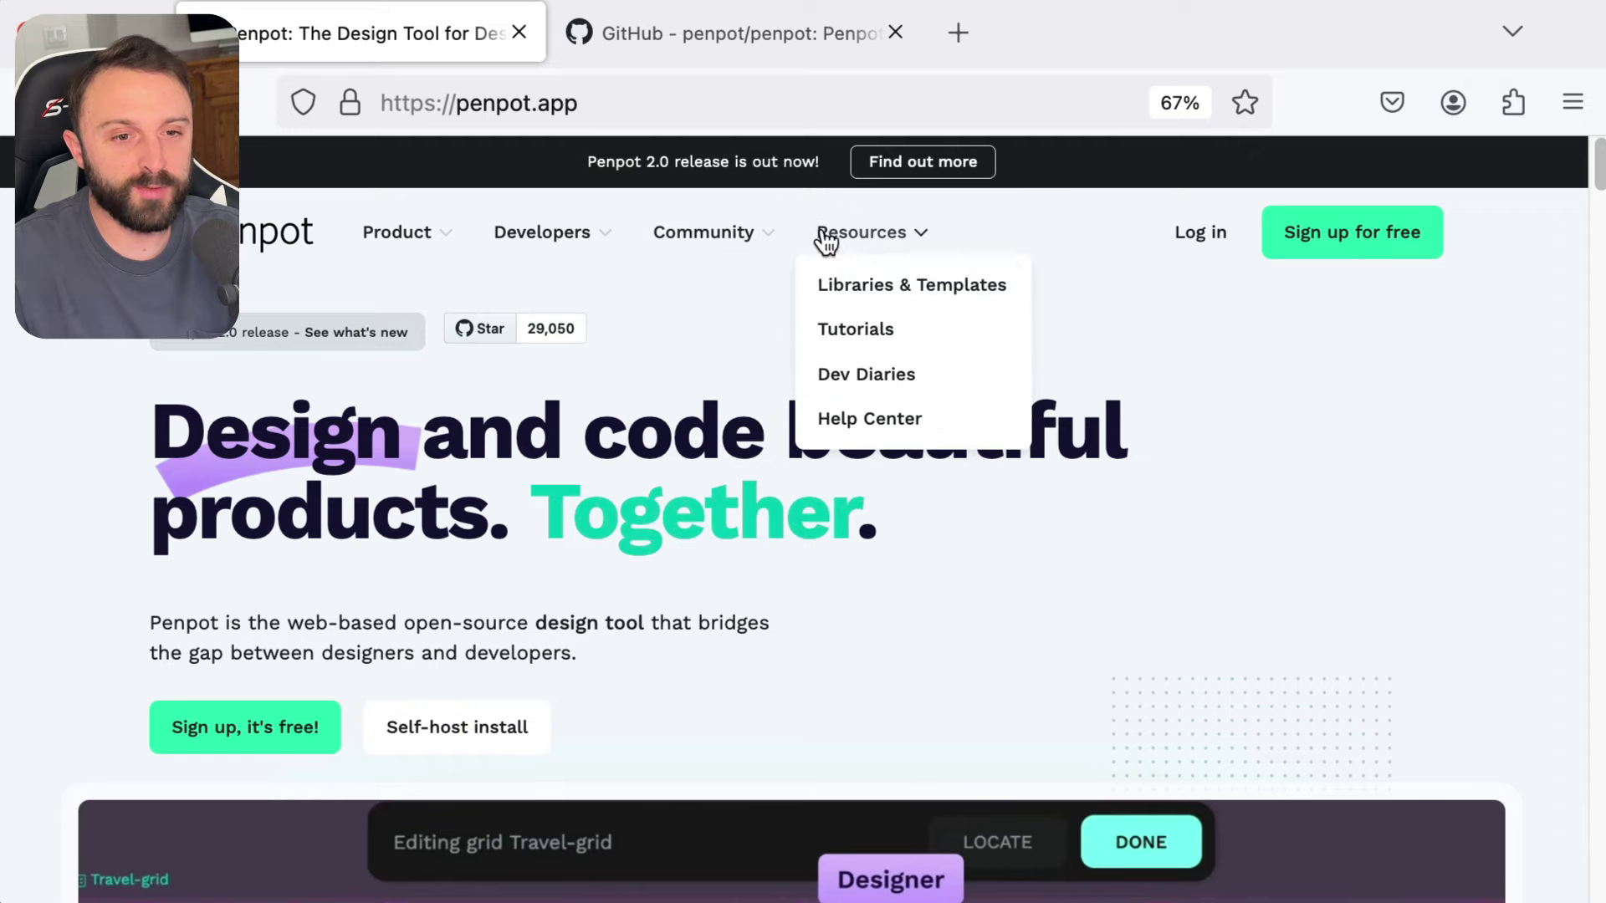
{"action": "left_click", "coordinate": [861, 416]}
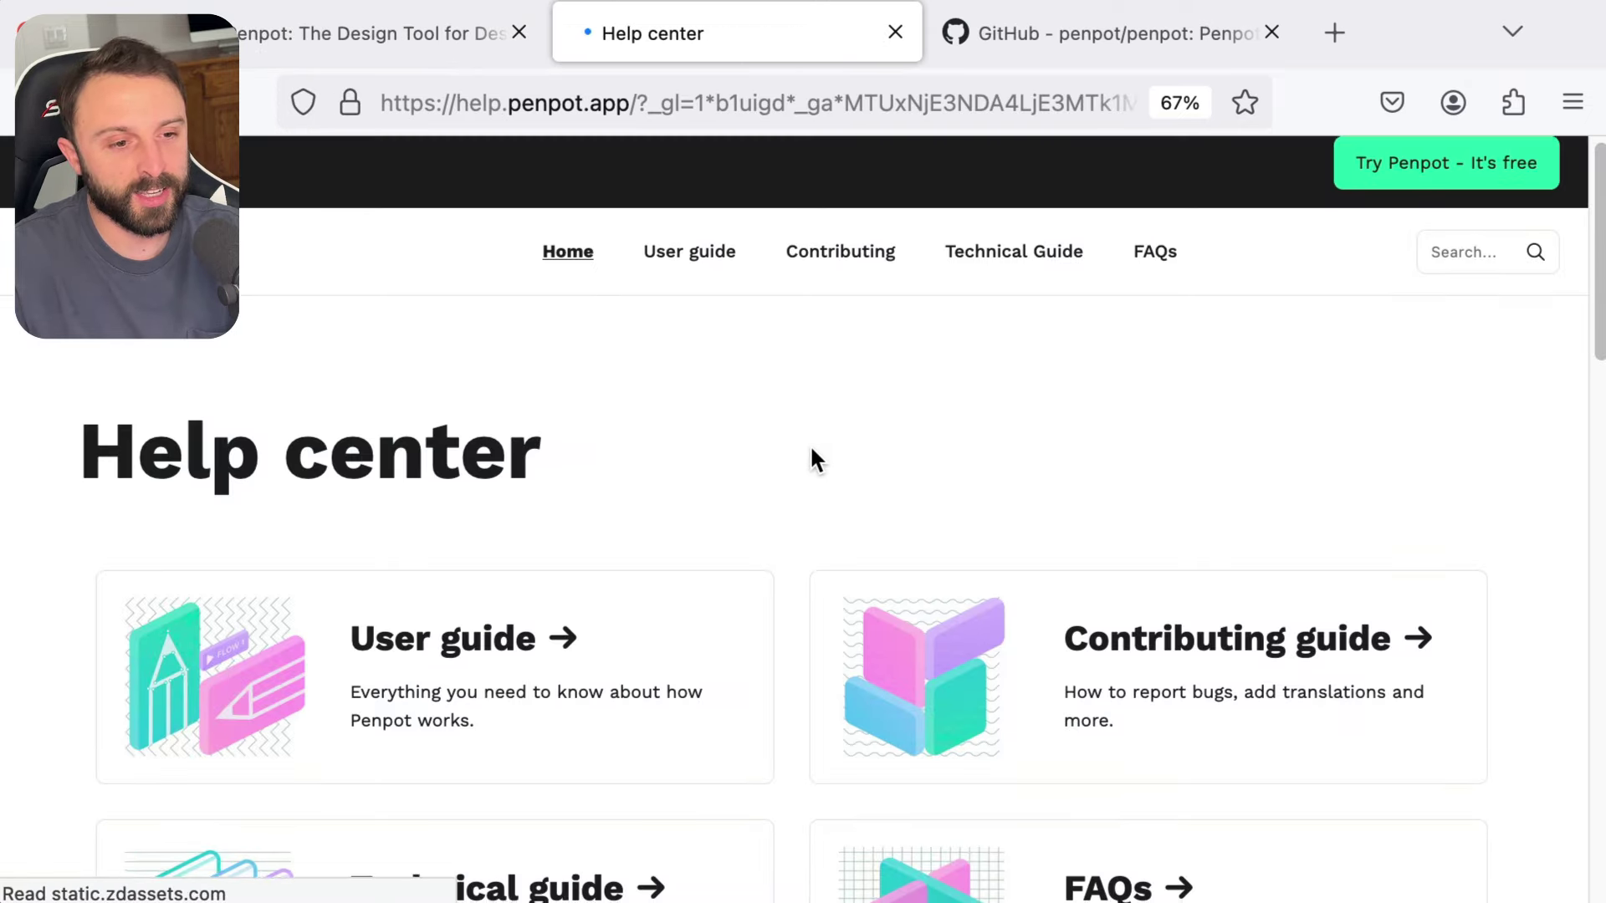
{"action": "left_click", "coordinate": [425, 704]}
{"action": "scroll", "coordinate": [227, 645], "scroll_direction": "down", "scroll_amount": 2}
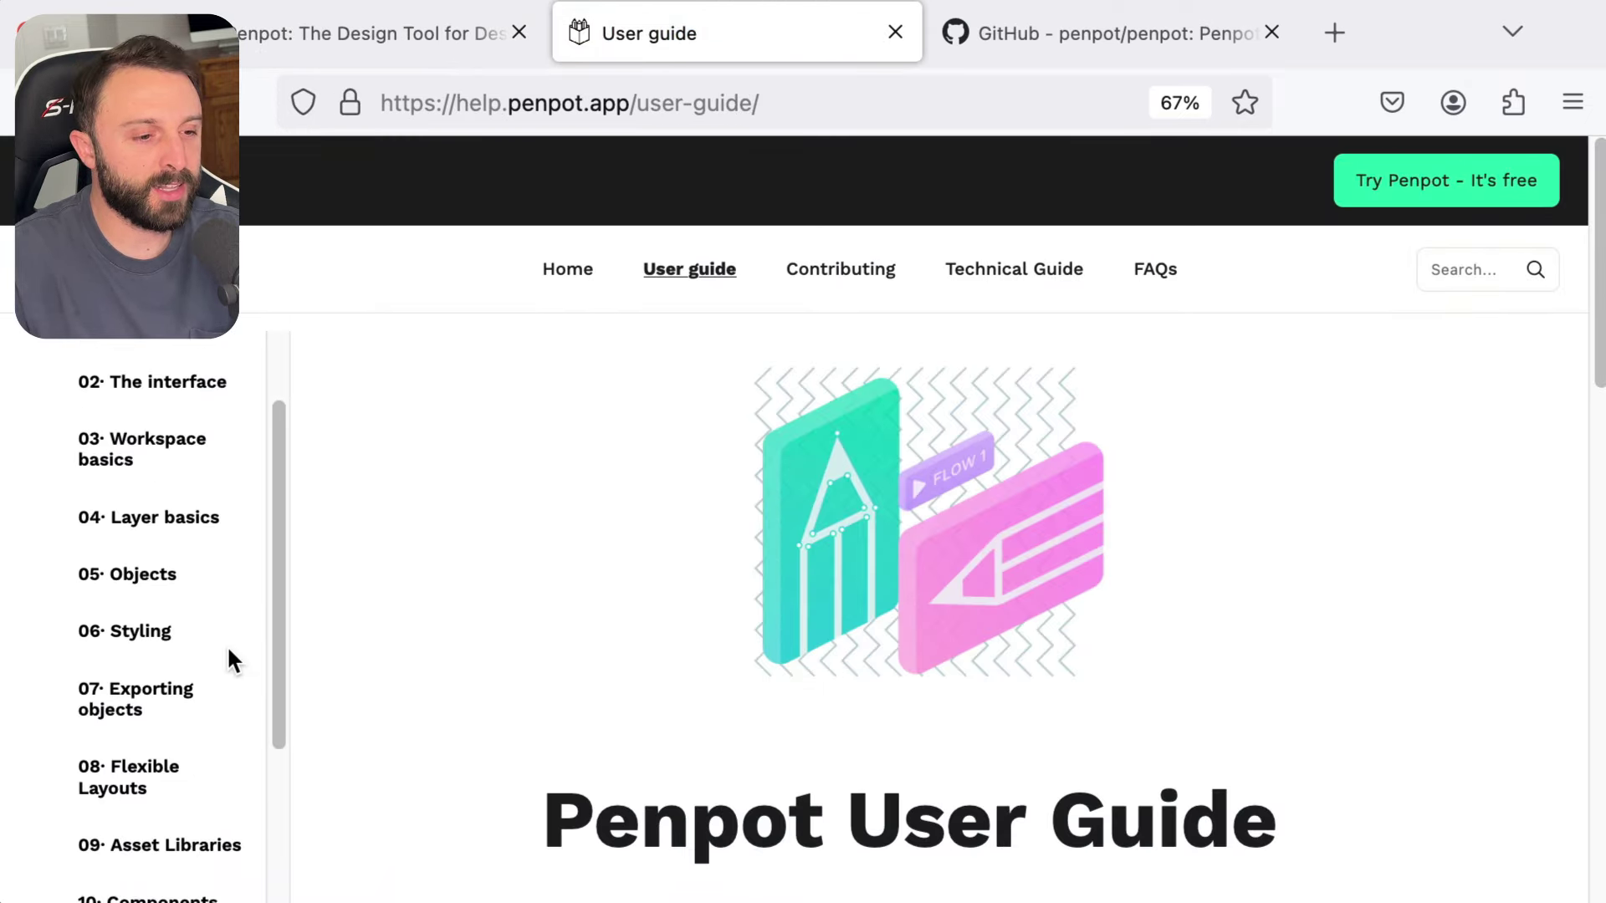
{"action": "left_click", "coordinate": [118, 790]}
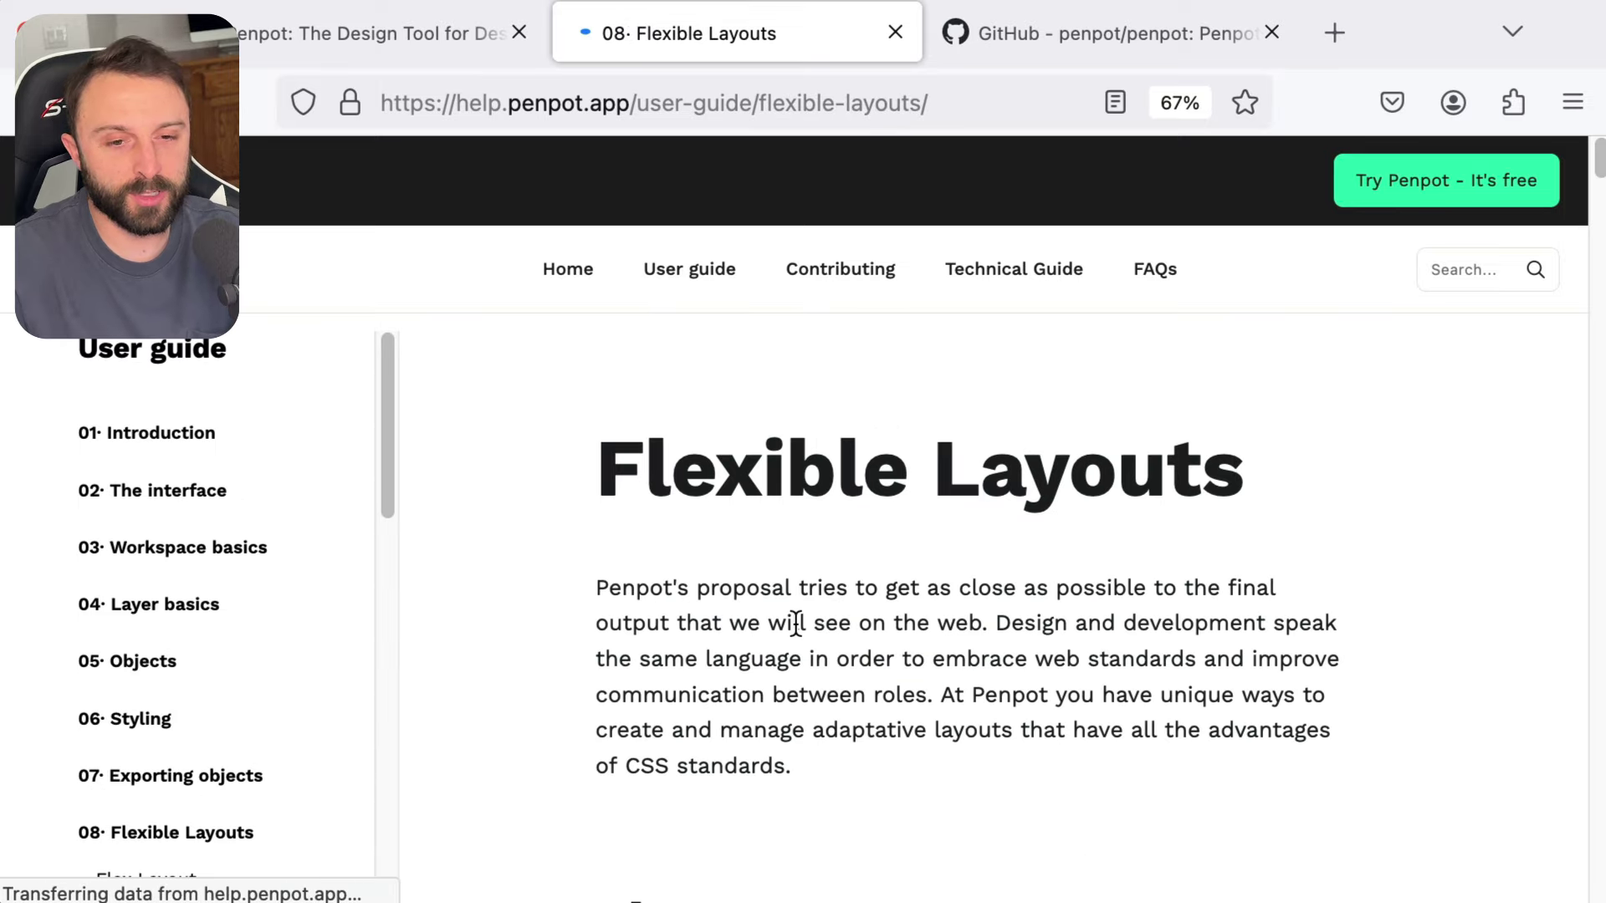
- Find the CSS Tricks reference and open the CSS-Tricks Flexbox guide in a new tab
{"action": "key", "text": "super+f"}
{"action": "type", "text": "css tricks"}
{"action": "key", "text": "Escape"}
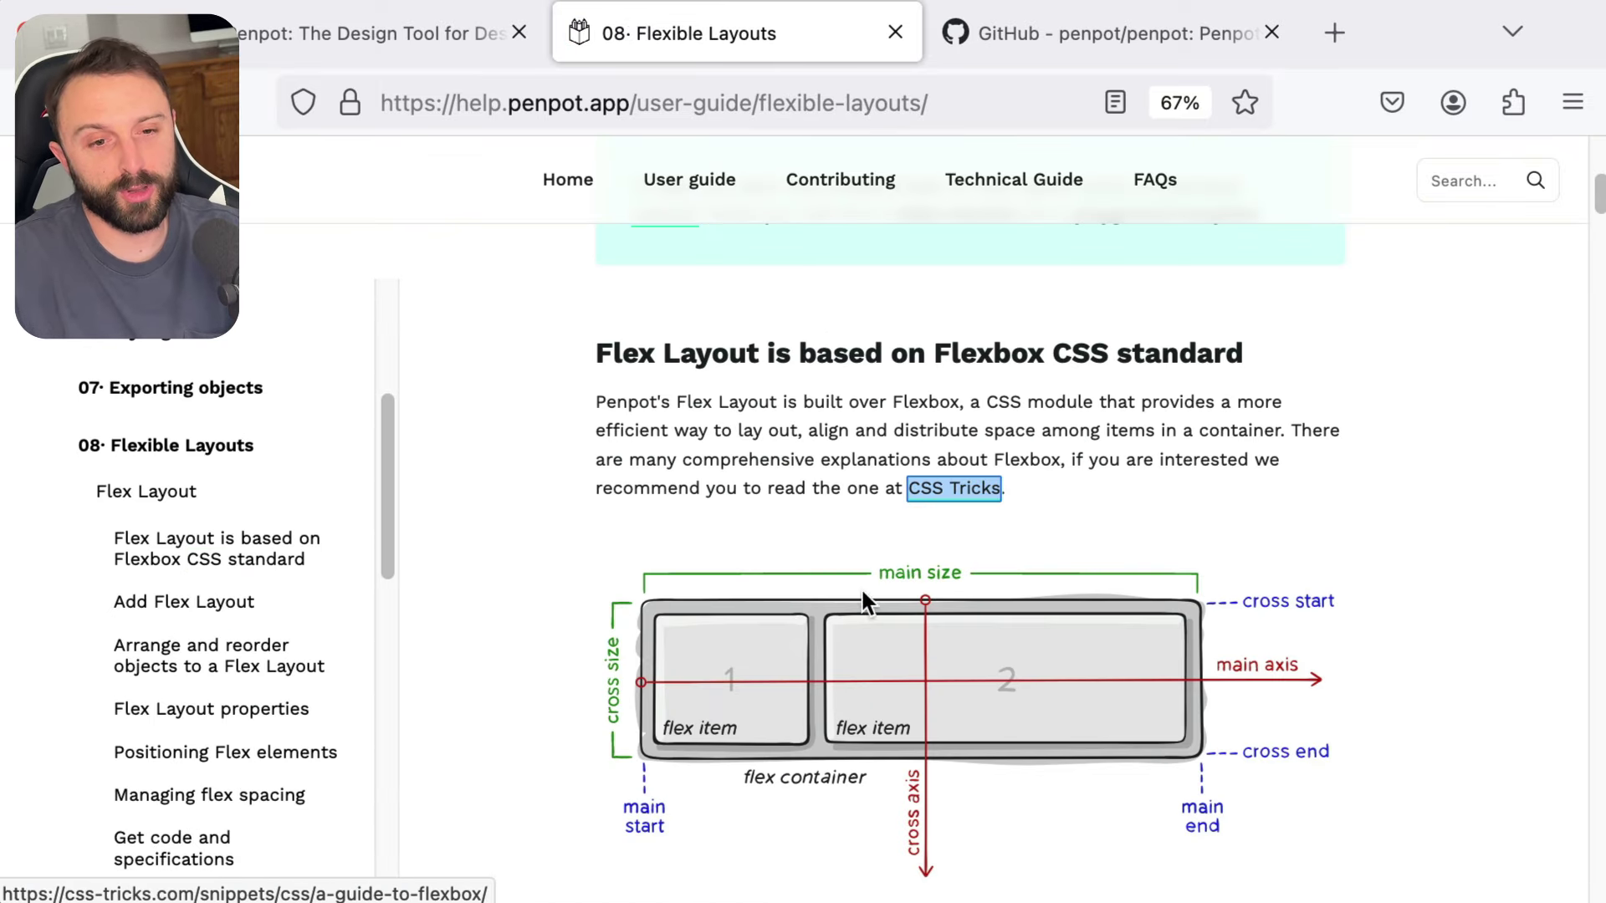
{"action": "left_click", "coordinate": [890, 469]}
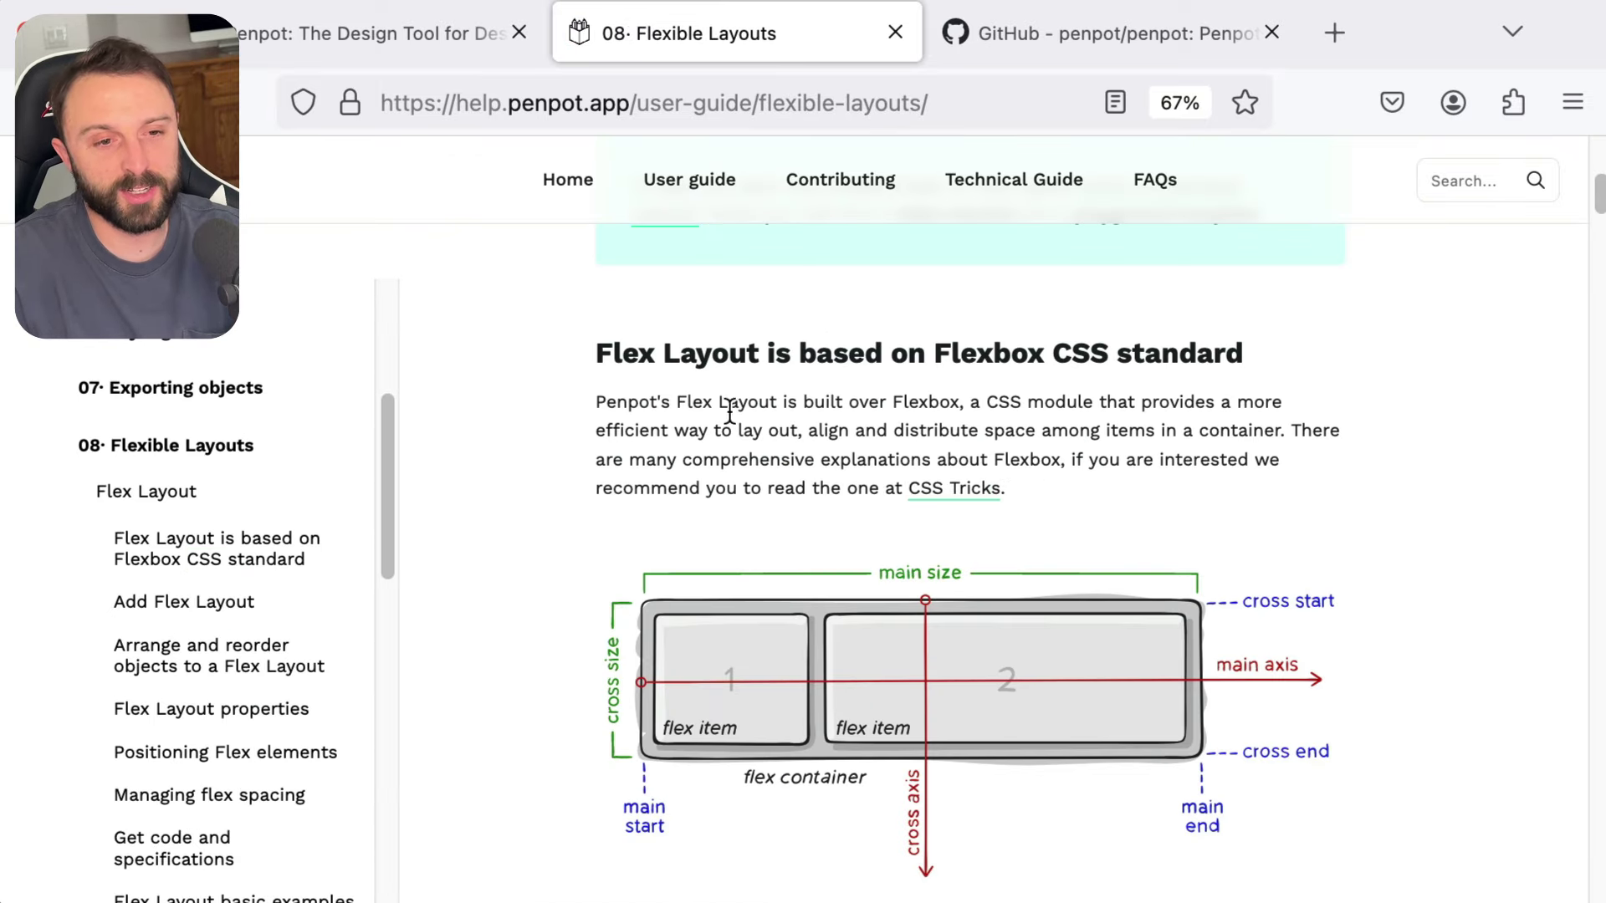
{"action": "left_click_drag", "start_coordinate": [601, 345], "coordinate": [780, 475]}
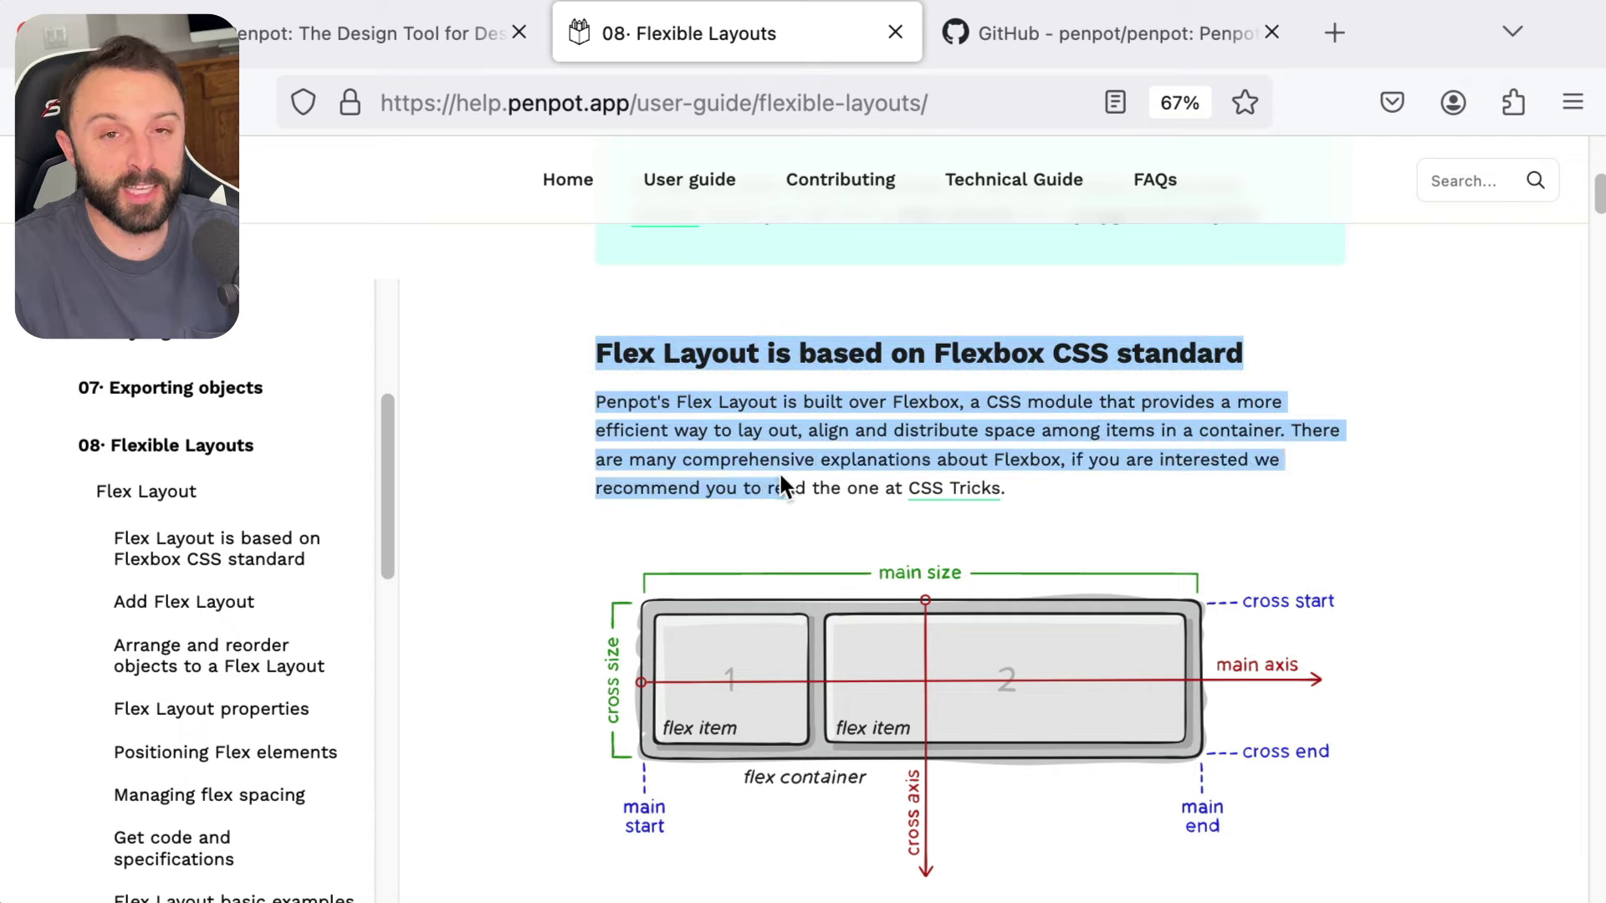
{"action": "left_click", "coordinate": [780, 475]}
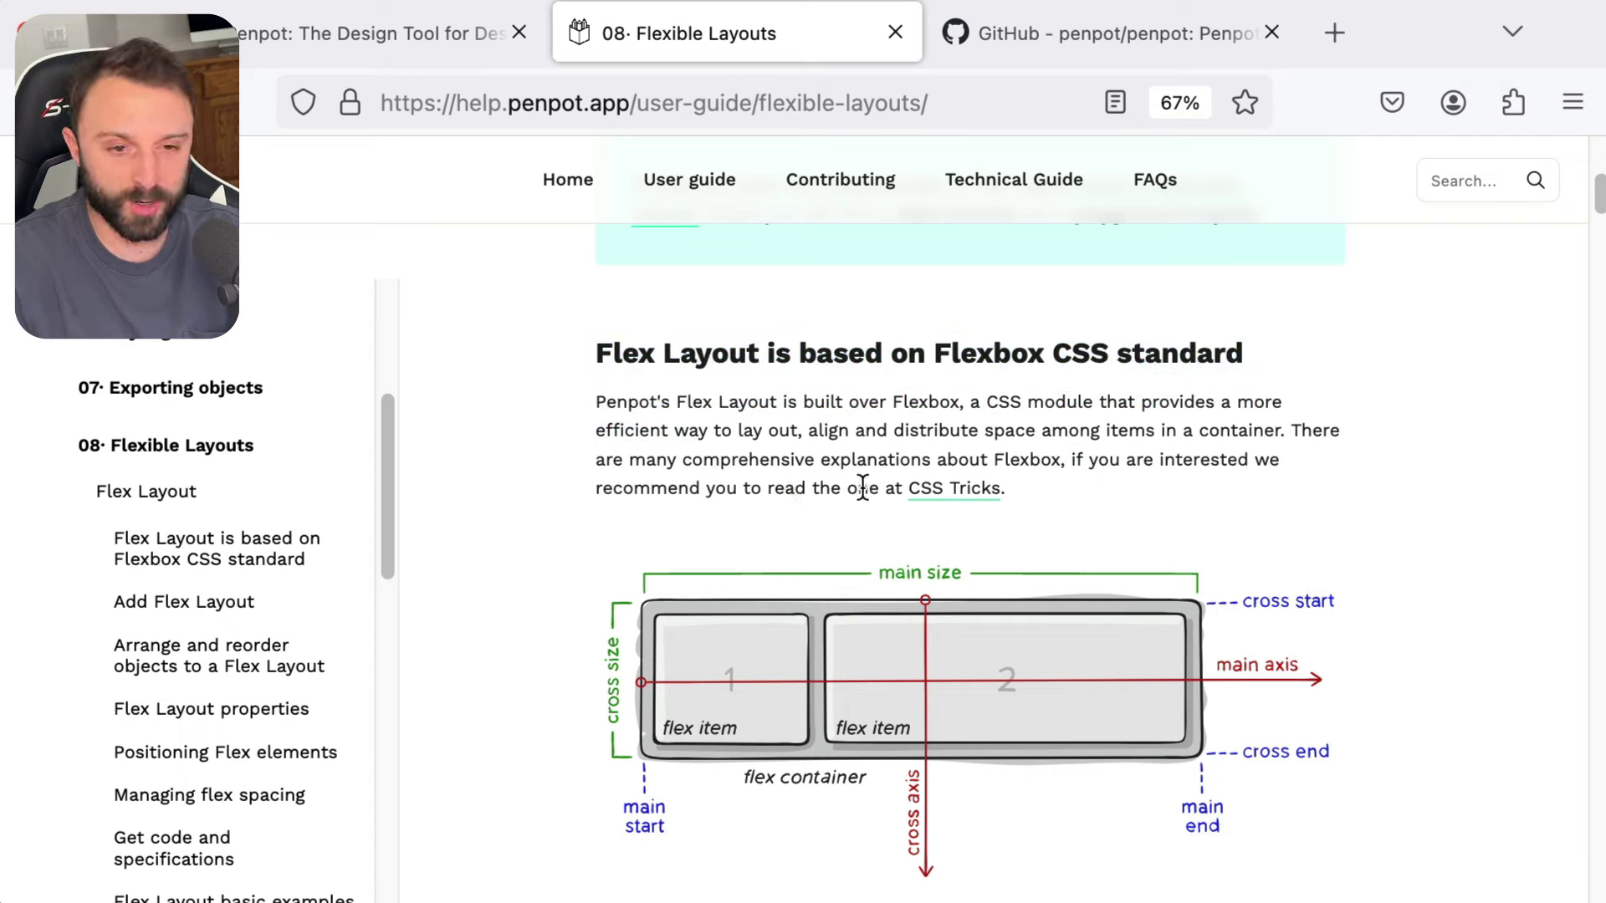
{"action": "left_click", "coordinate": [974, 494], "text": "super"}
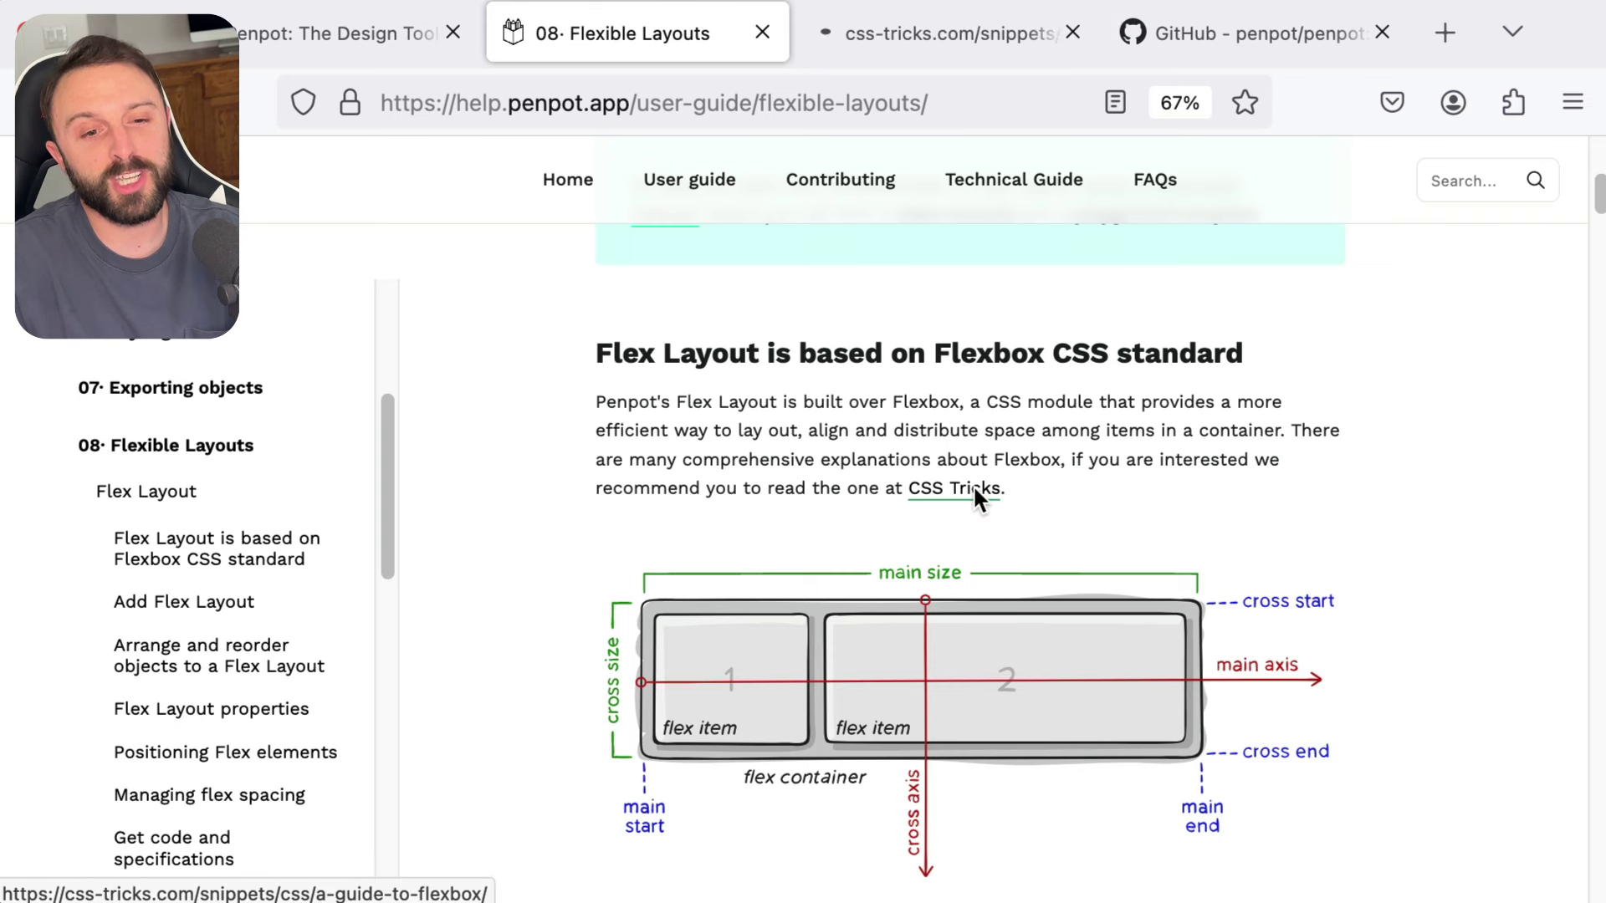
{"action": "left_click", "coordinate": [952, 33]}
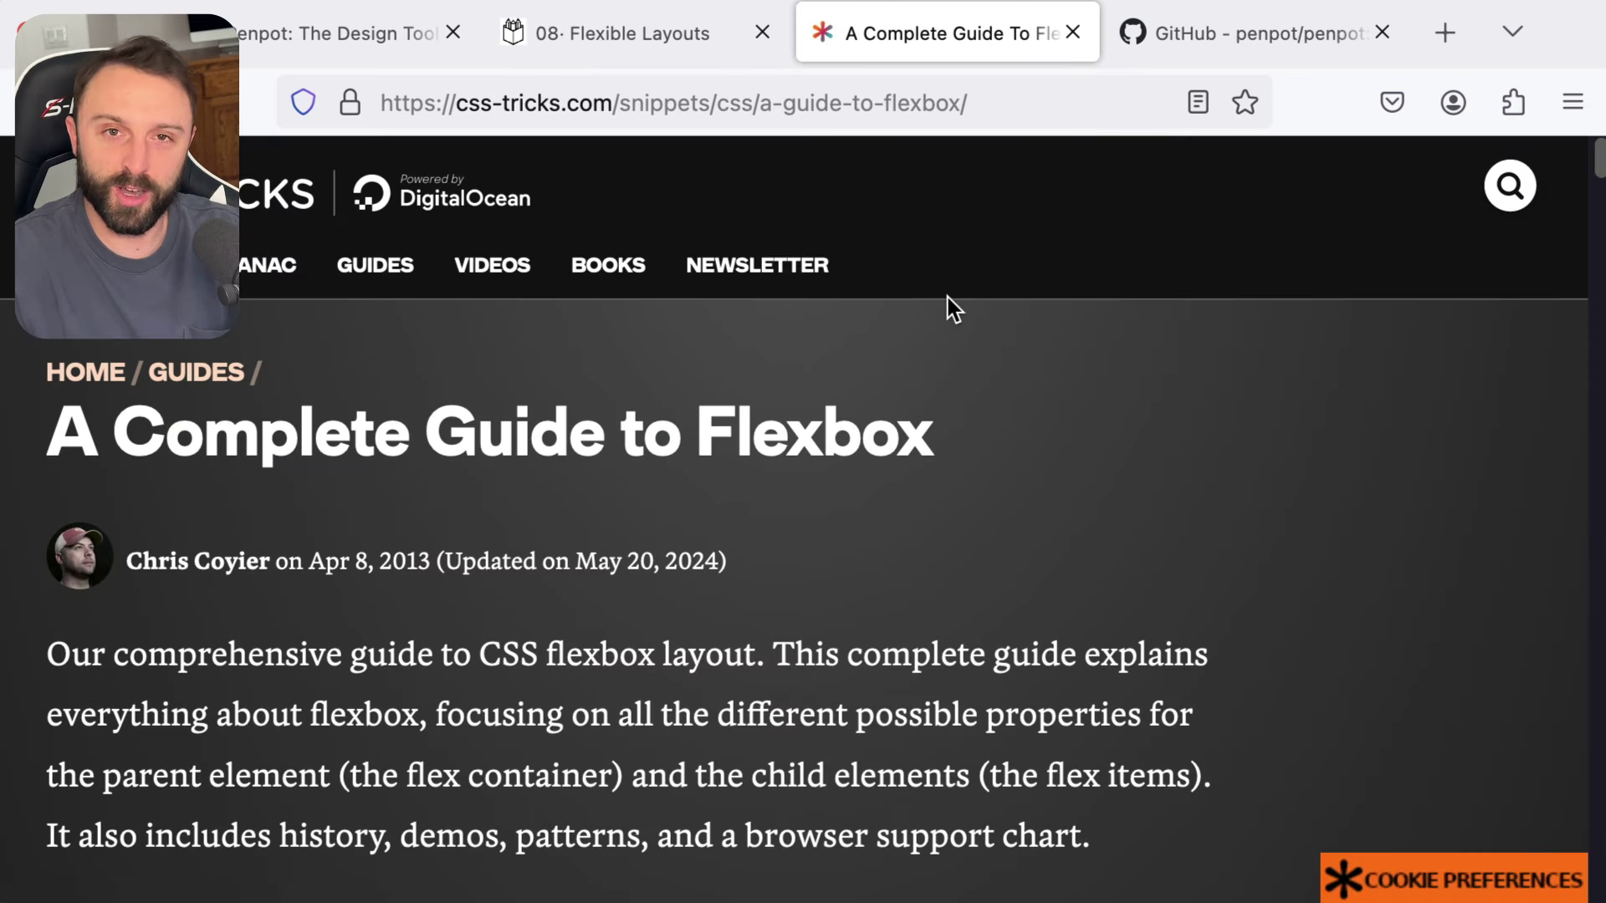
{"action": "left_click", "coordinate": [753, 34]}
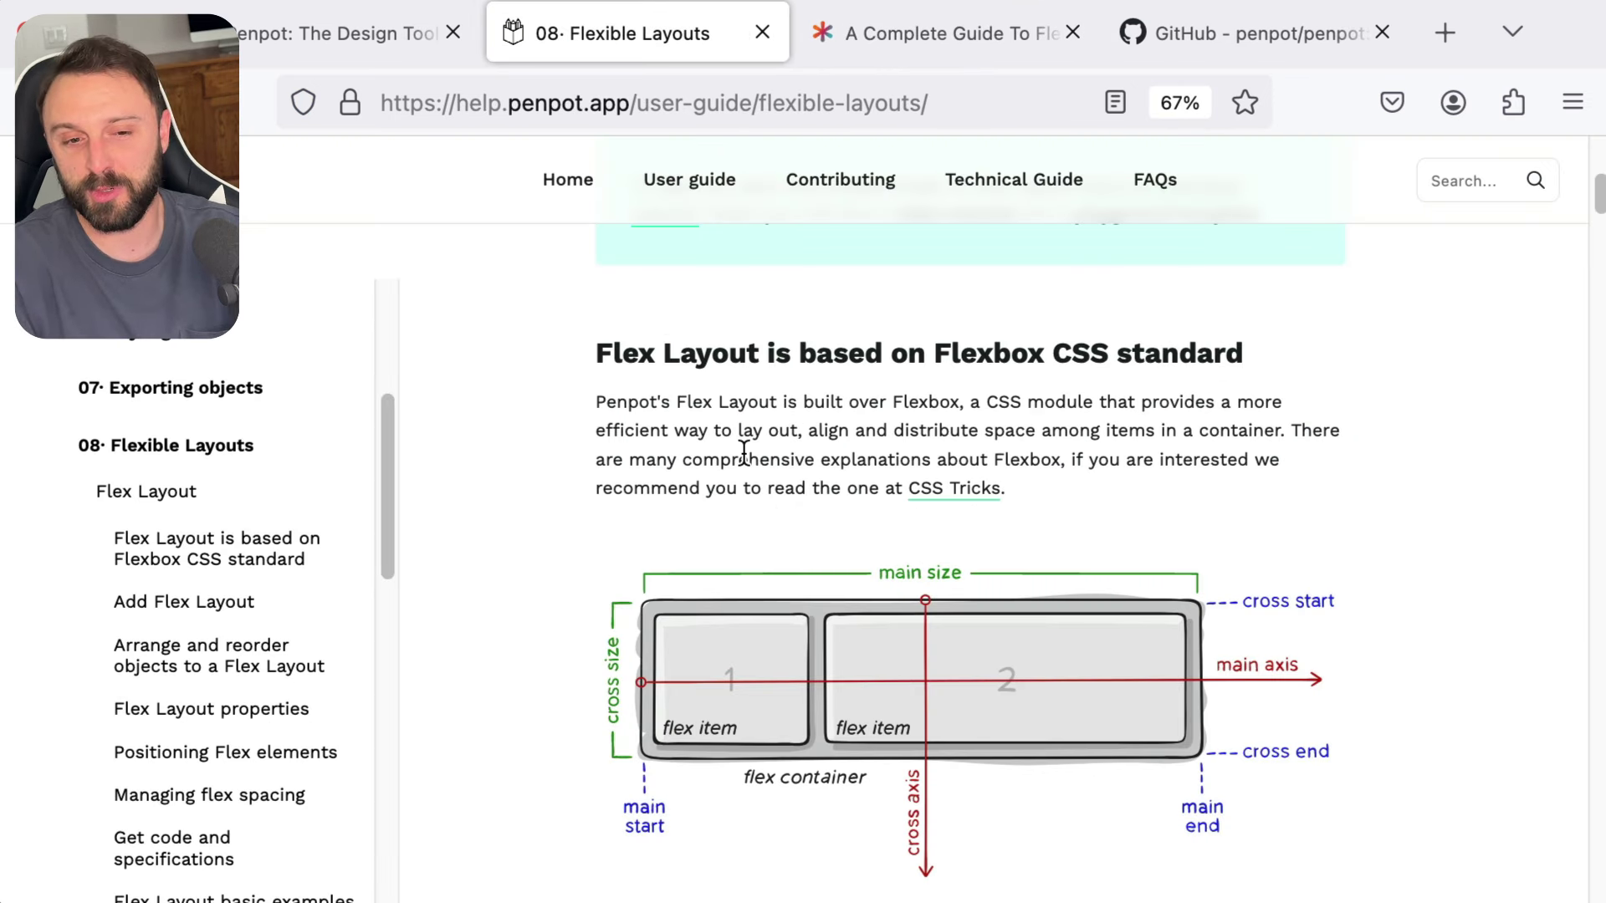
- Search 'css tri' to reach the Grid section and open Guide to CSS Grid in a new tab
{"action": "key", "text": "super+f"}
{"action": "type", "text": "css tricks"}
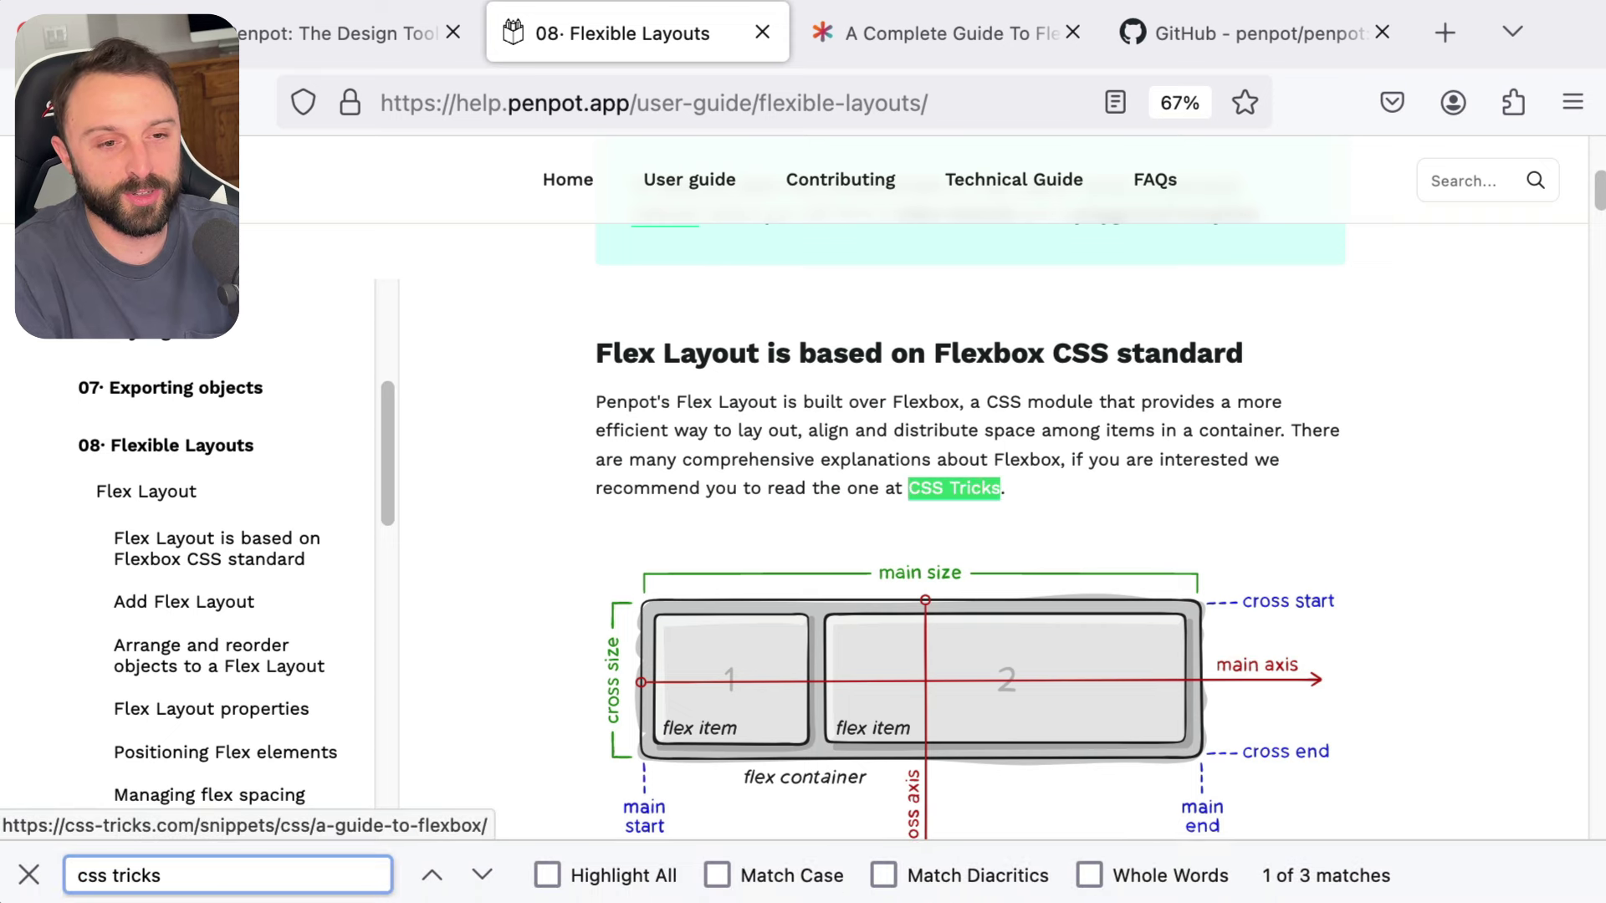
{"action": "key", "text": "Return"}
{"action": "key", "text": "Return"}
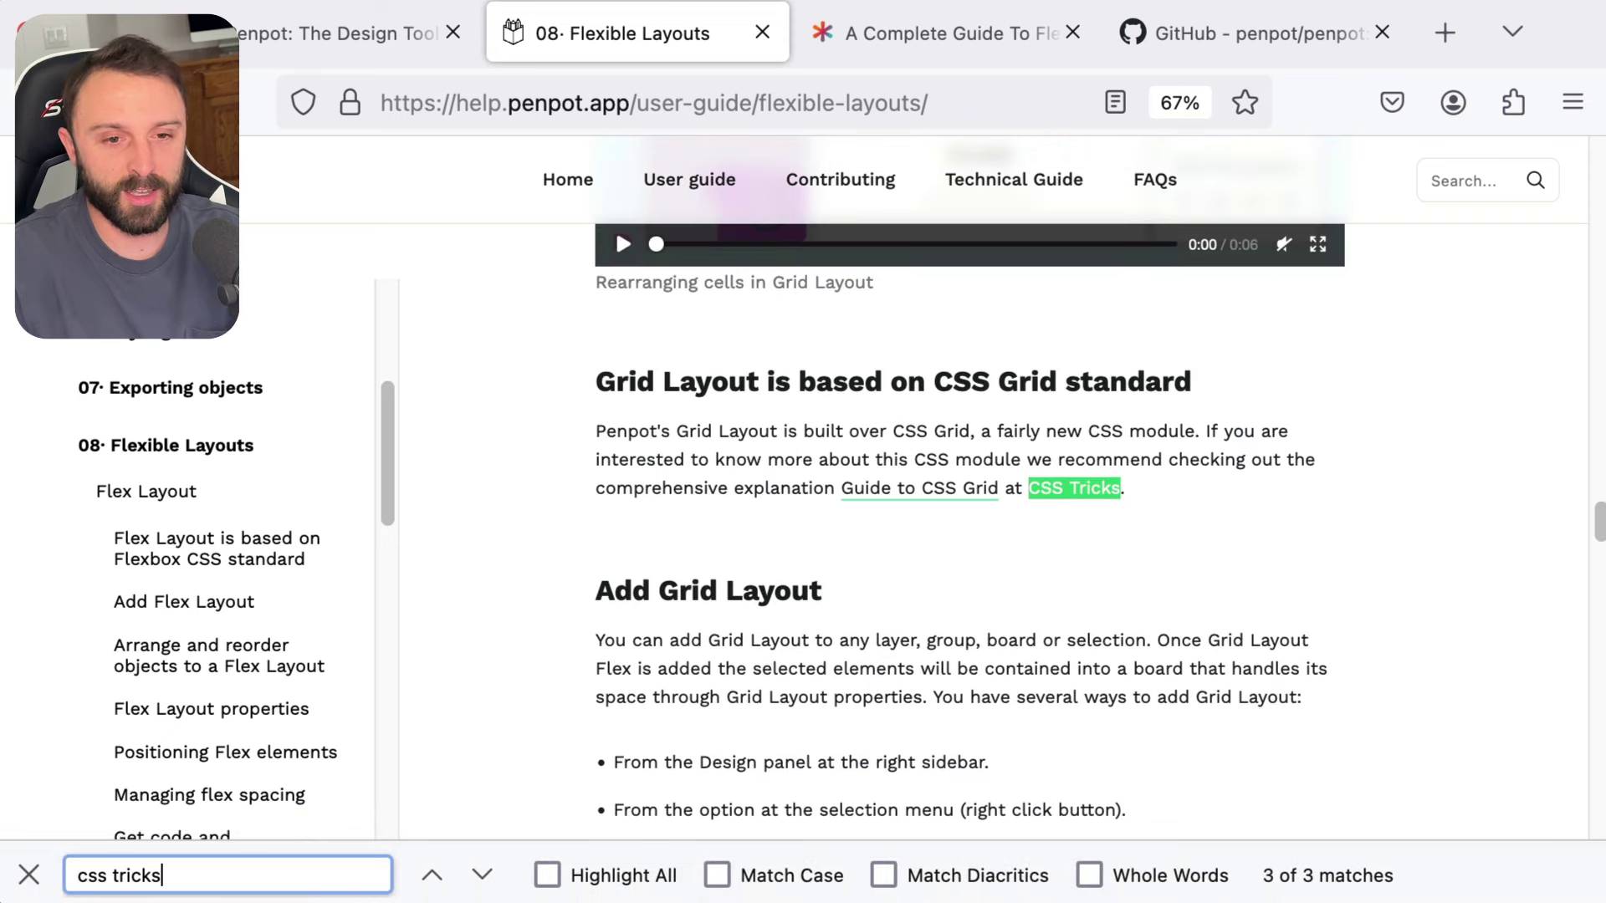
{"action": "left_click_drag", "start_coordinate": [662, 380], "coordinate": [1120, 393]}
{"action": "left_click", "coordinate": [1121, 393]}
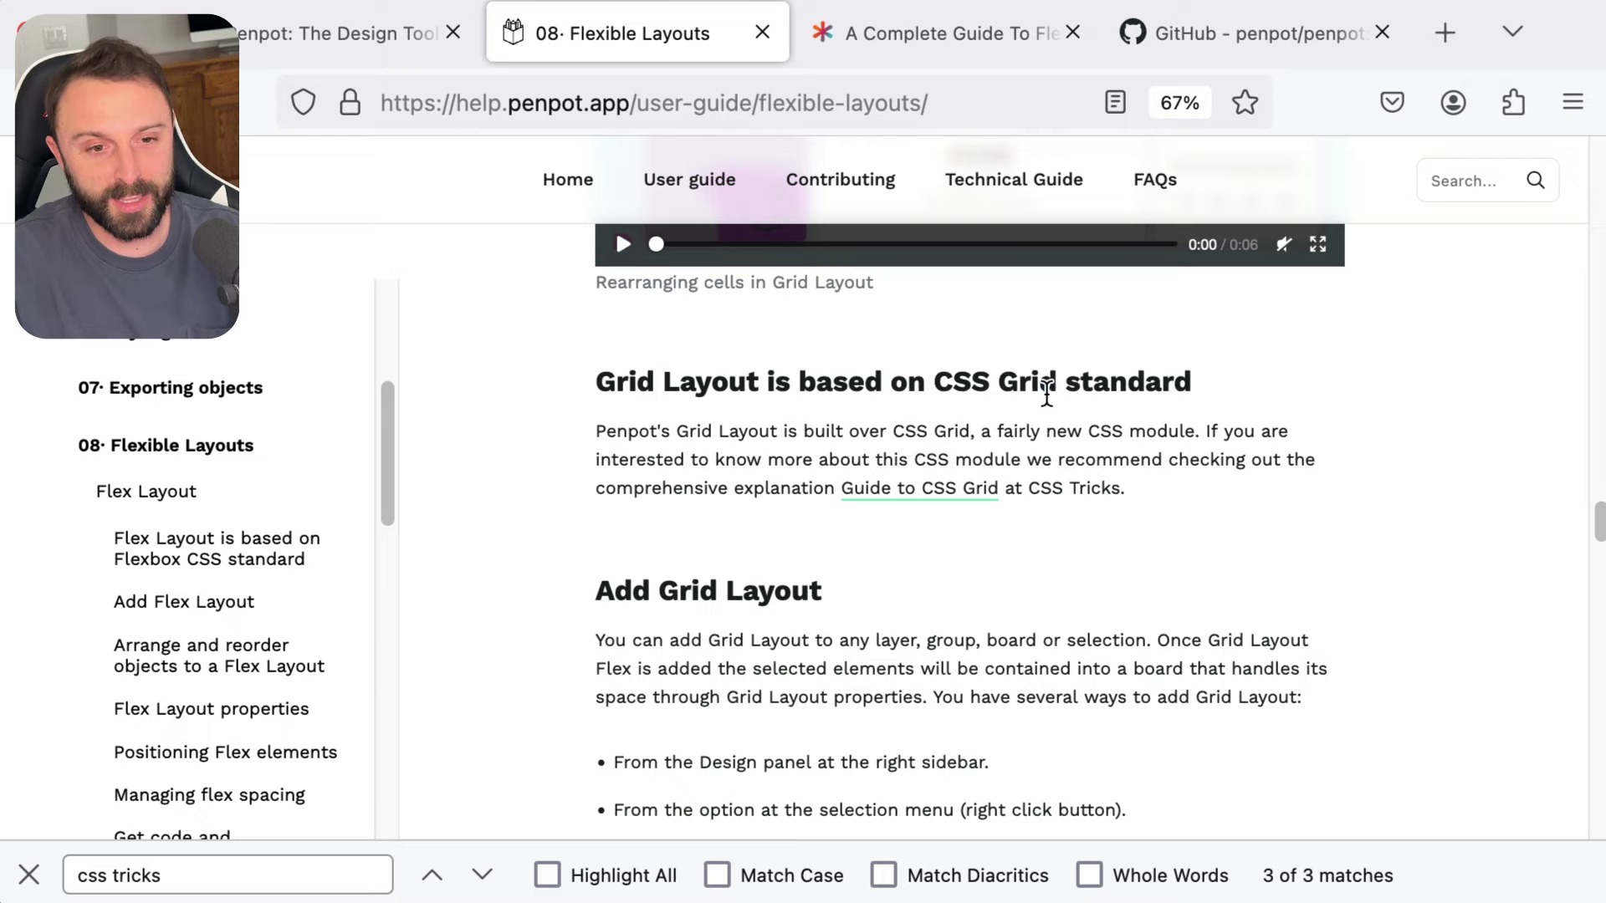
{"action": "right_click", "coordinate": [944, 489]}
{"action": "left_click", "coordinate": [957, 505]}
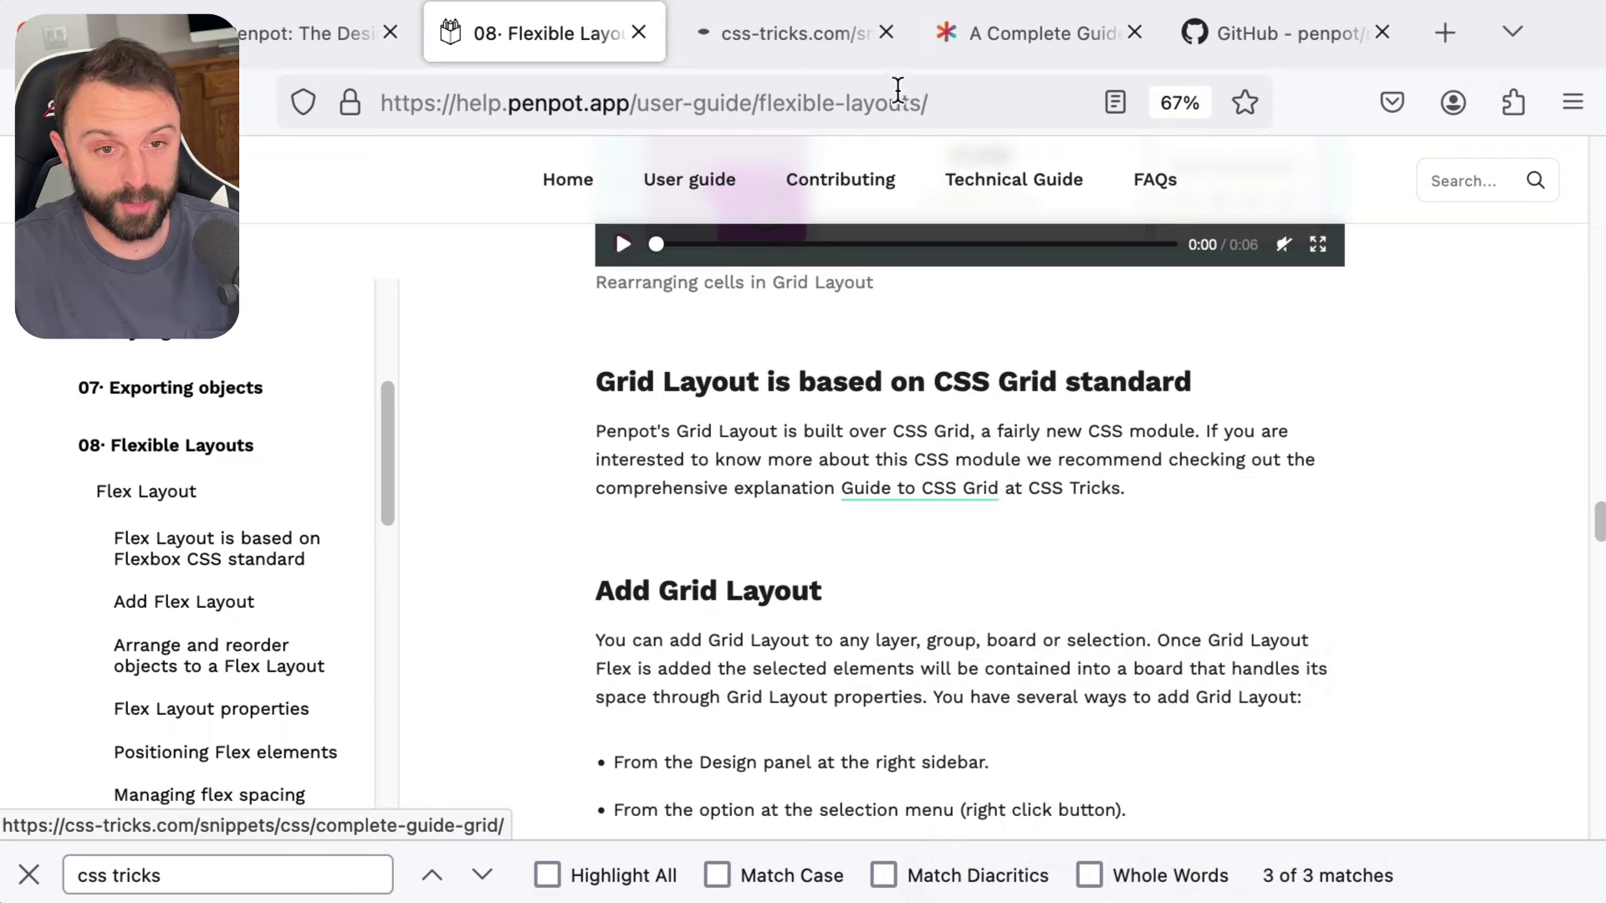
- Scroll through the CSS Grid and Flexbox guides, switching between their tabs
{"action": "left_click", "coordinate": [809, 37]}
{"action": "scroll", "coordinate": [878, 519], "scroll_direction": "down", "scroll_amount": 15}
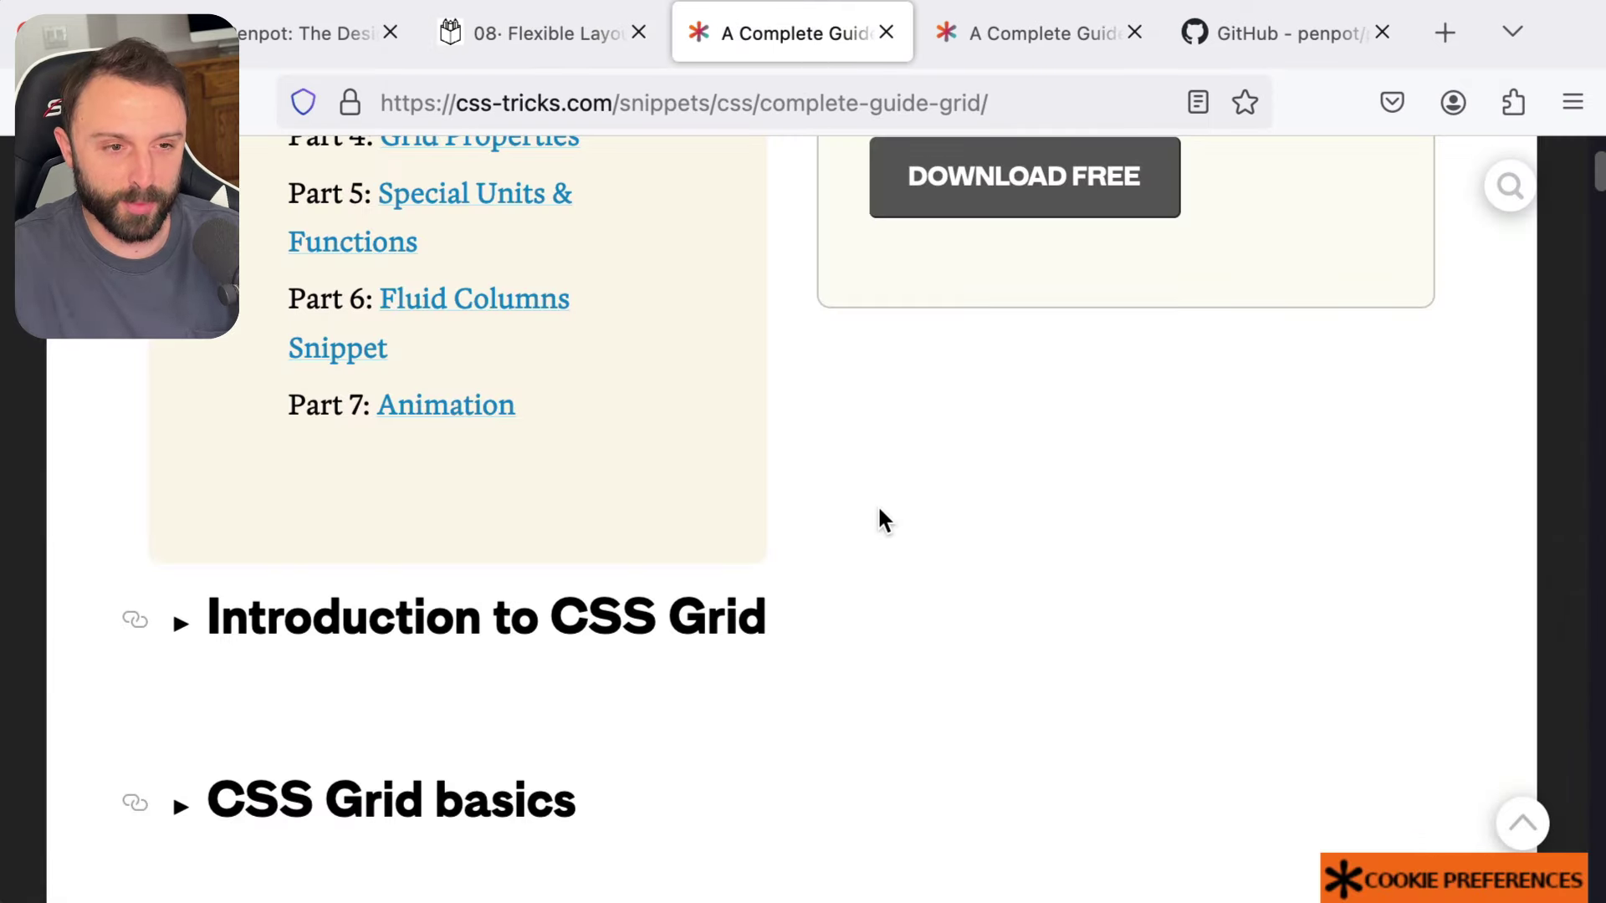
{"action": "scroll", "coordinate": [883, 500], "scroll_direction": "down", "scroll_amount": 10}
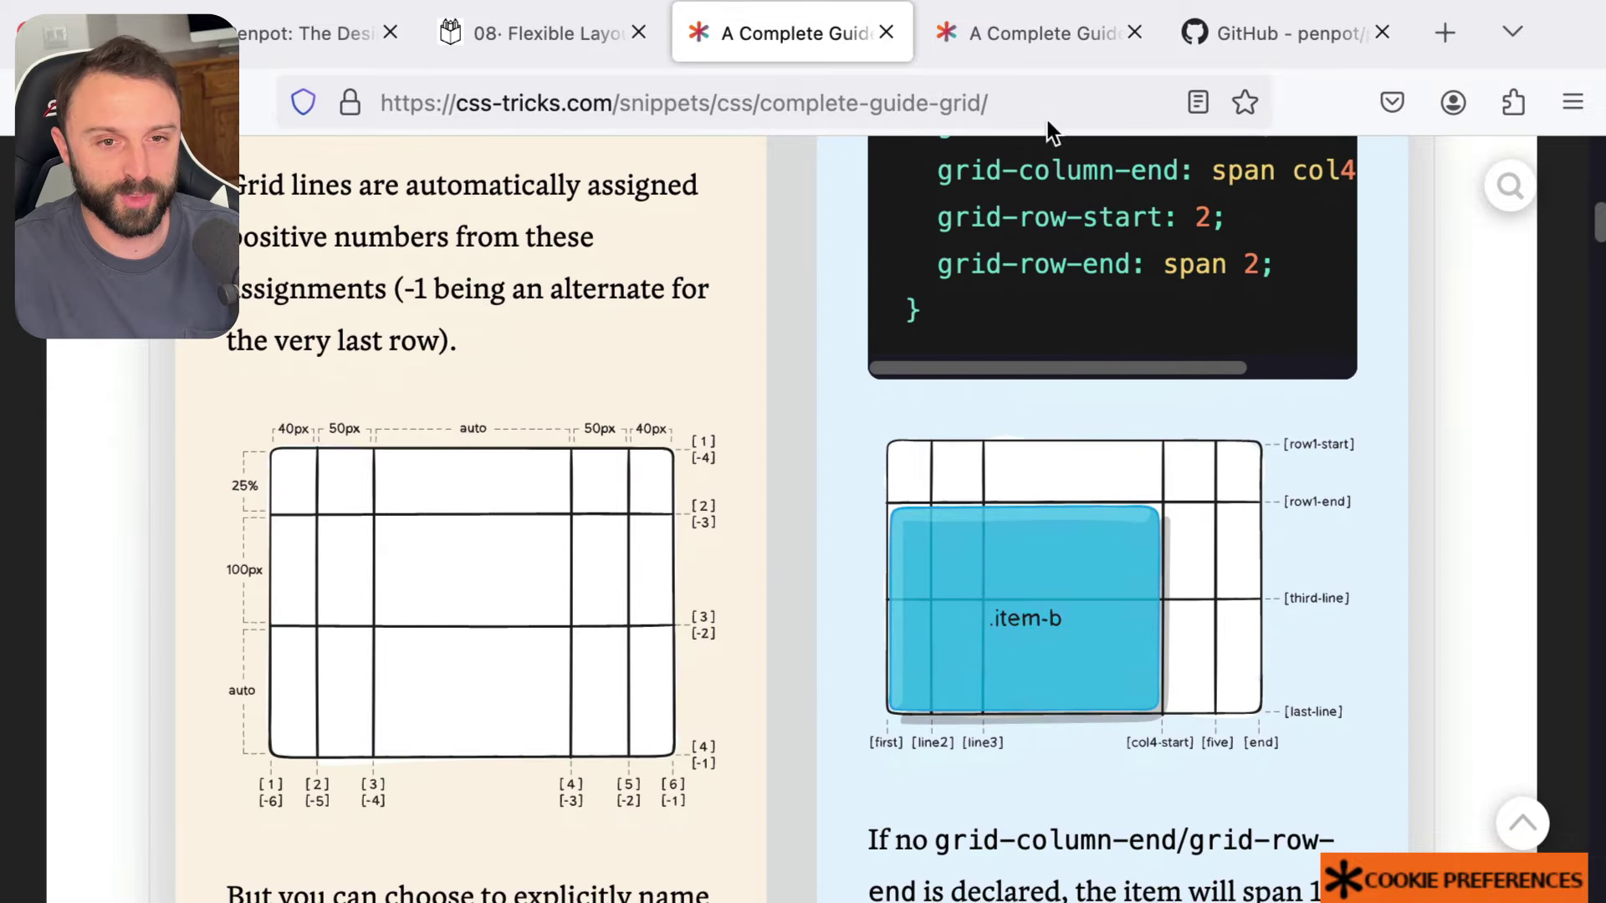
{"action": "left_click", "coordinate": [1041, 33]}
{"action": "scroll", "coordinate": [1082, 449], "scroll_direction": "down", "scroll_amount": 15}
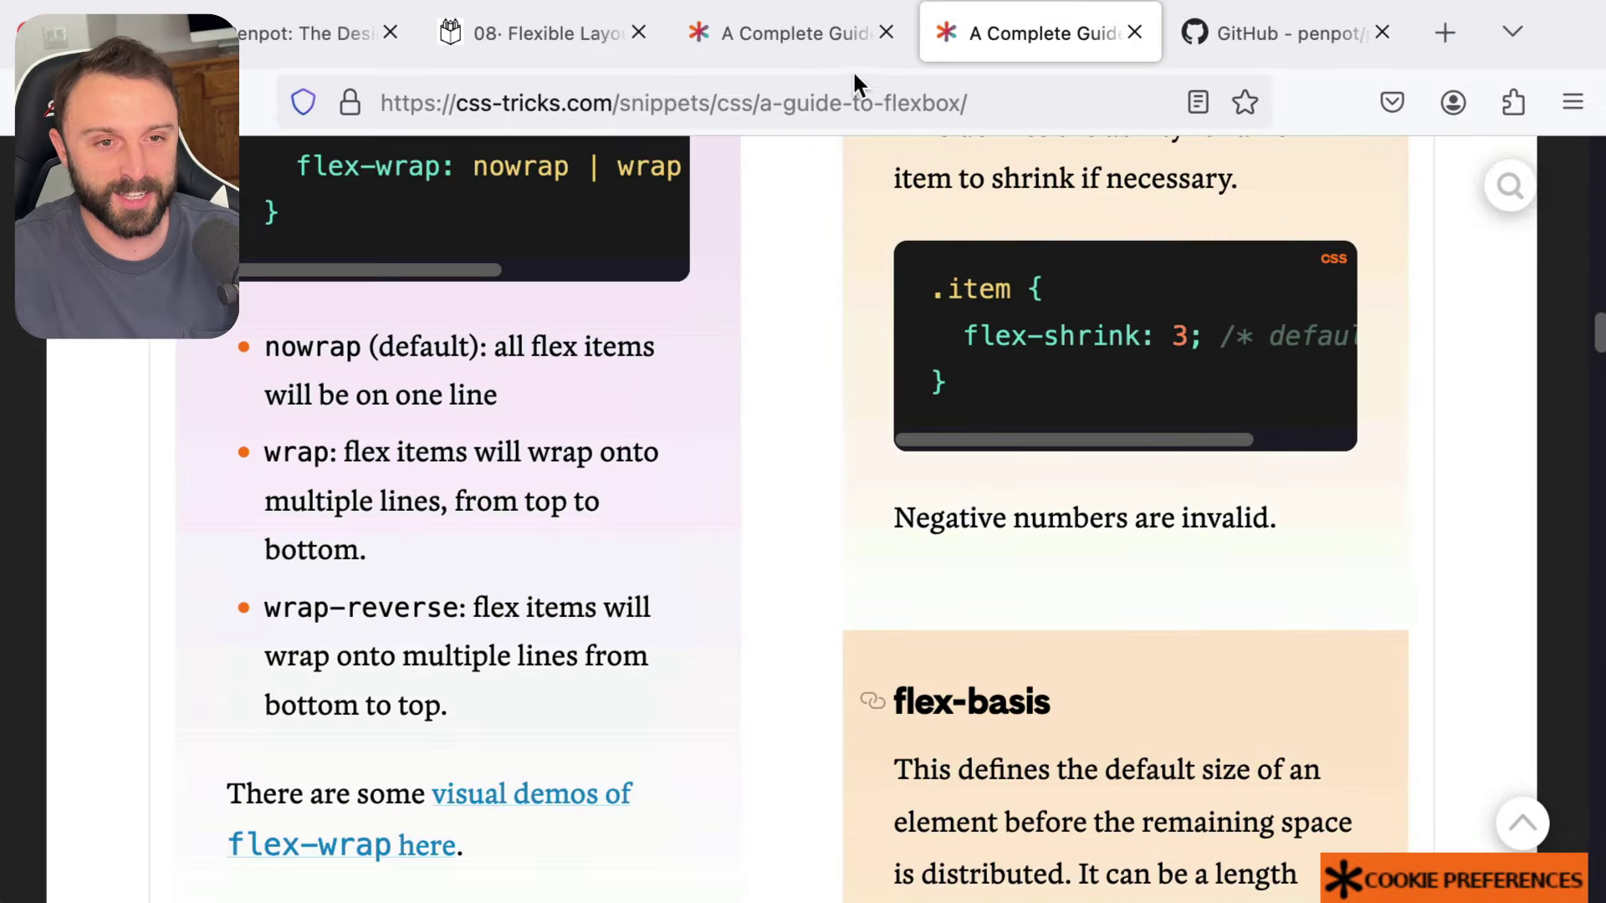
{"action": "left_click", "coordinate": [845, 37]}
{"action": "scroll", "coordinate": [1109, 451], "scroll_direction": "down", "scroll_amount": 10}
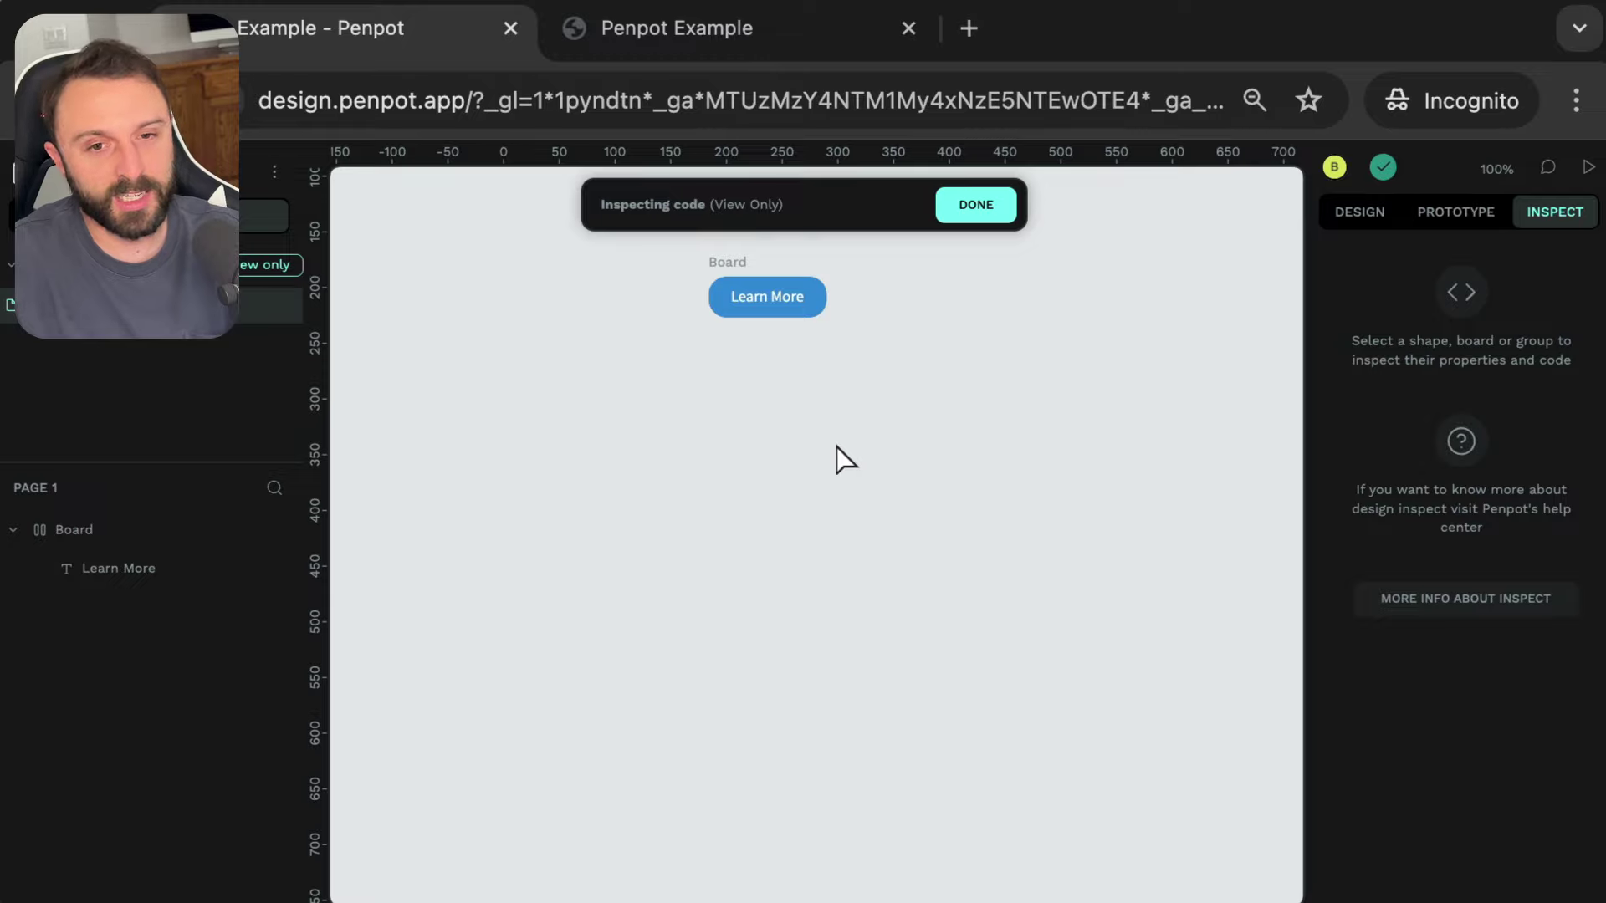
- Exit inspect mode, delete the Learn More board, and bring up index.html in VS Code
{"action": "scroll", "coordinate": [839, 458], "scroll_direction": "up", "scroll_amount": 5}
{"action": "left_click_drag", "start_coordinate": [581, 502], "coordinate": [803, 669]}
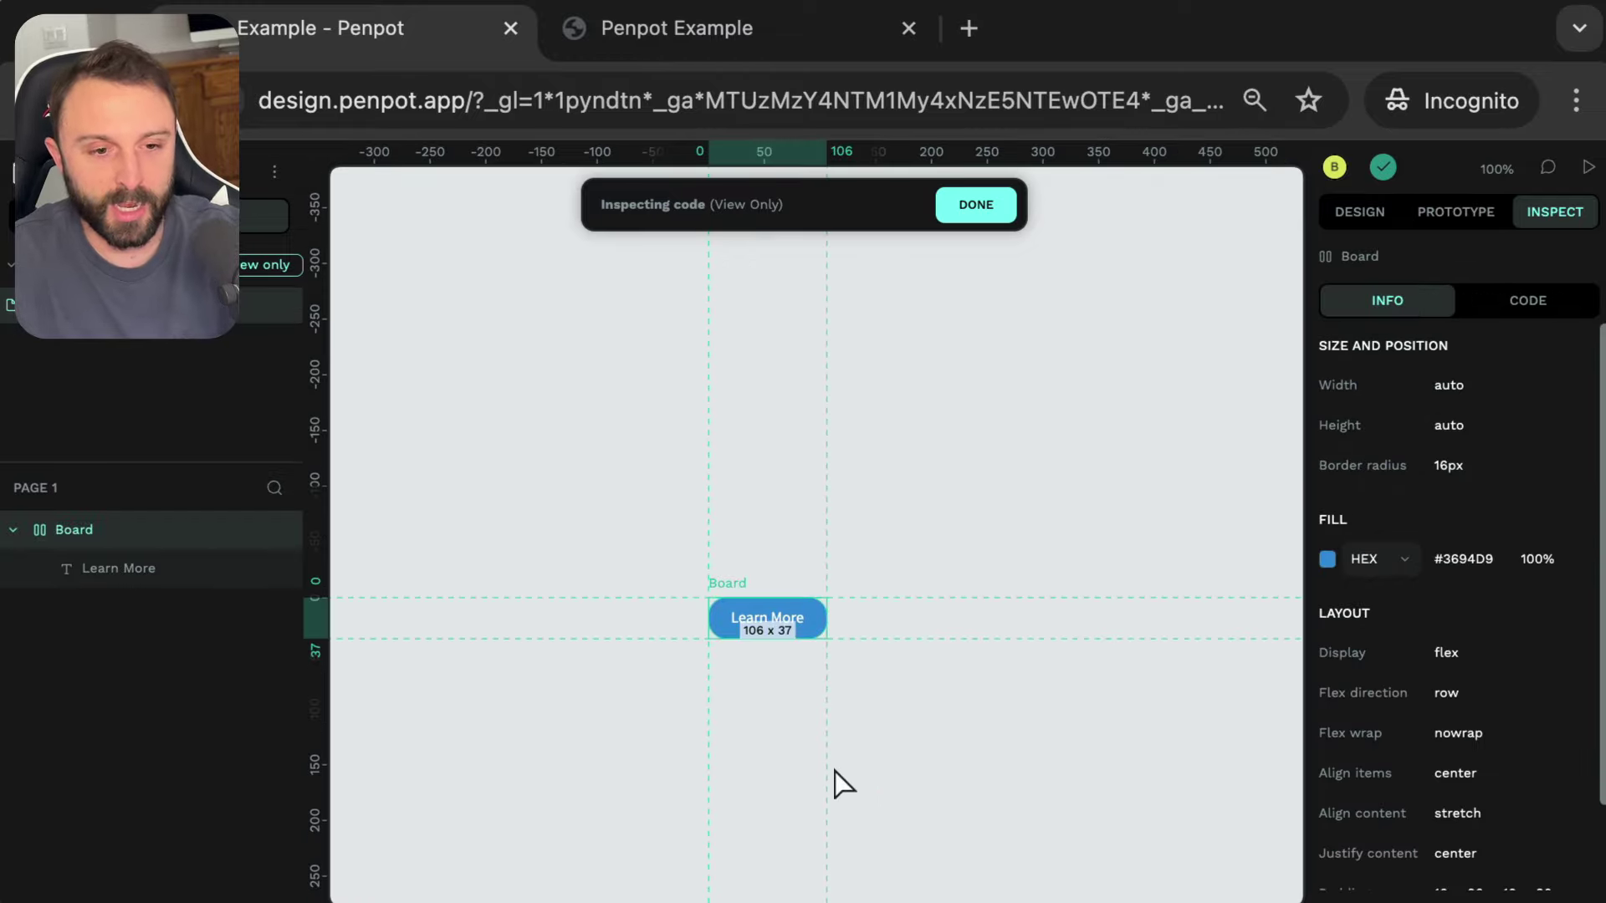
{"action": "key", "text": "Escape"}
{"action": "key", "text": "ctrl+z"}
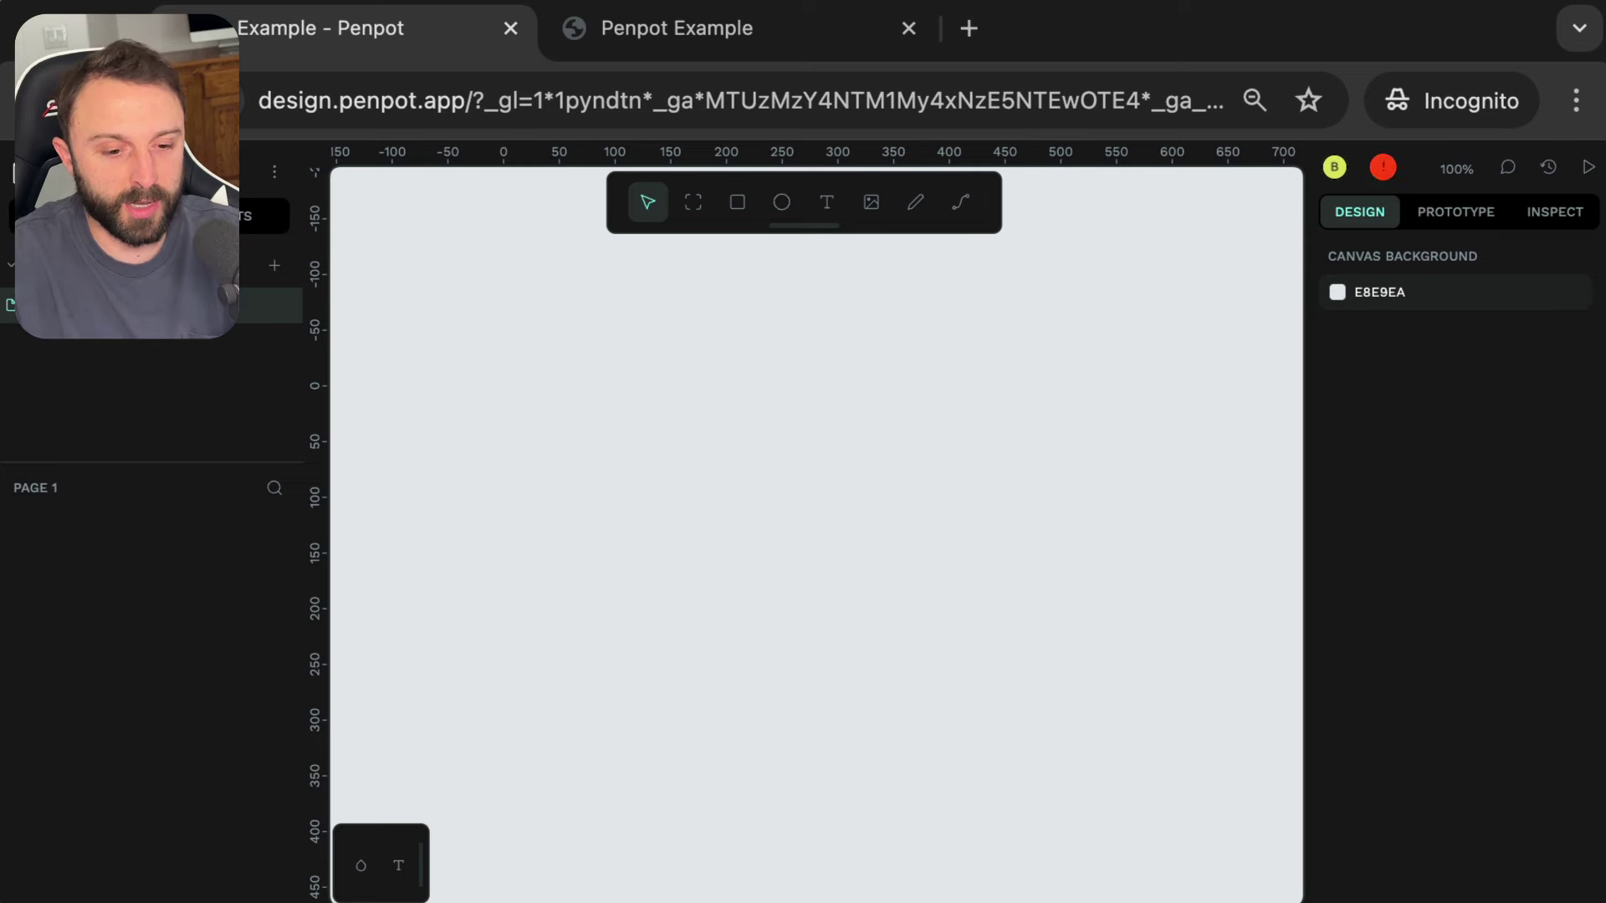
{"action": "key", "text": "super+Tab"}
{"action": "key", "text": "ctrl+Tab"}
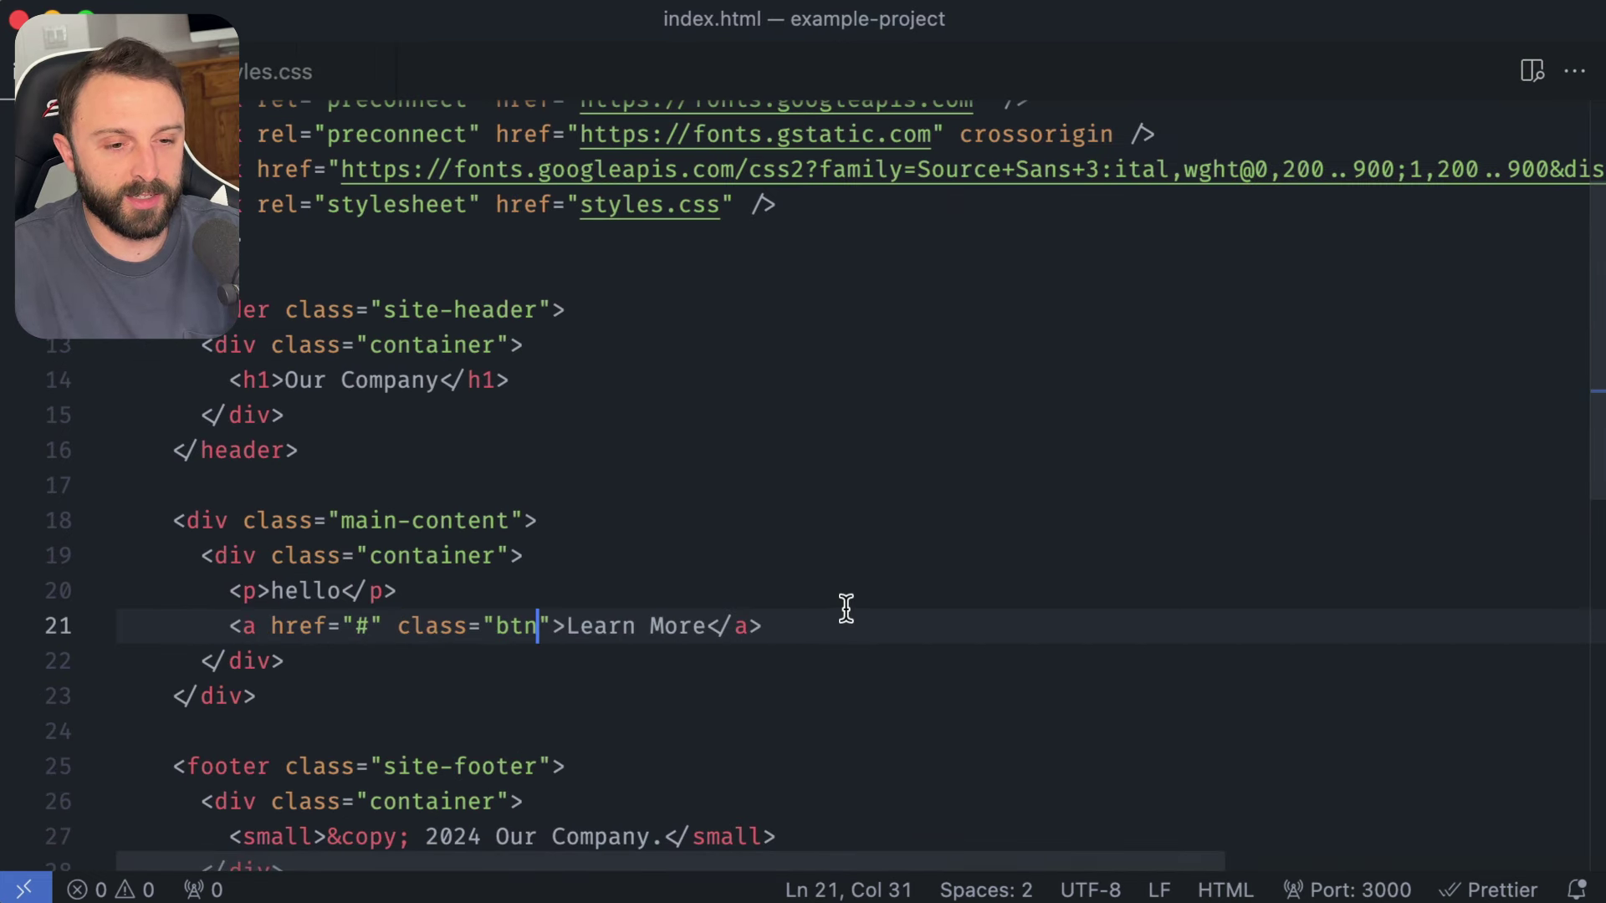
- Delete the hello paragraph and Learn More link lines from index.html's main container
{"action": "left_click_drag", "start_coordinate": [848, 608], "coordinate": [229, 591]}
{"action": "key", "text": "BackSpace"}
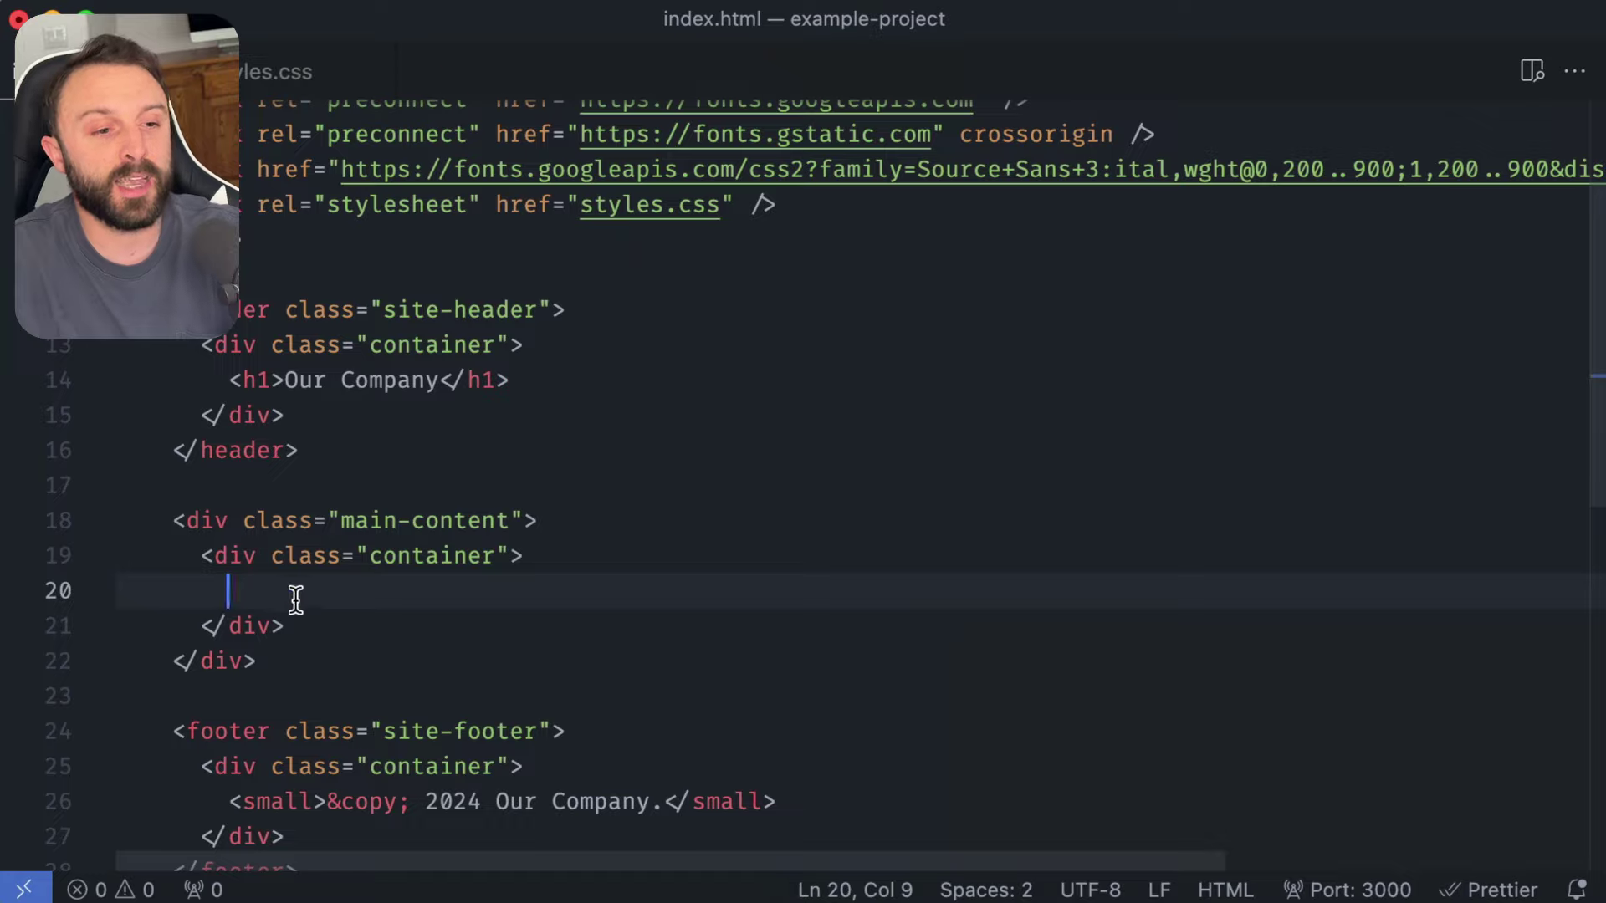
{"action": "key", "text": "ctrl+z"}
- View the local page's now-empty main area and take four region screenshots of it
{"action": "key", "text": "super+Tab"}
{"action": "left_click", "coordinate": [672, 18]}
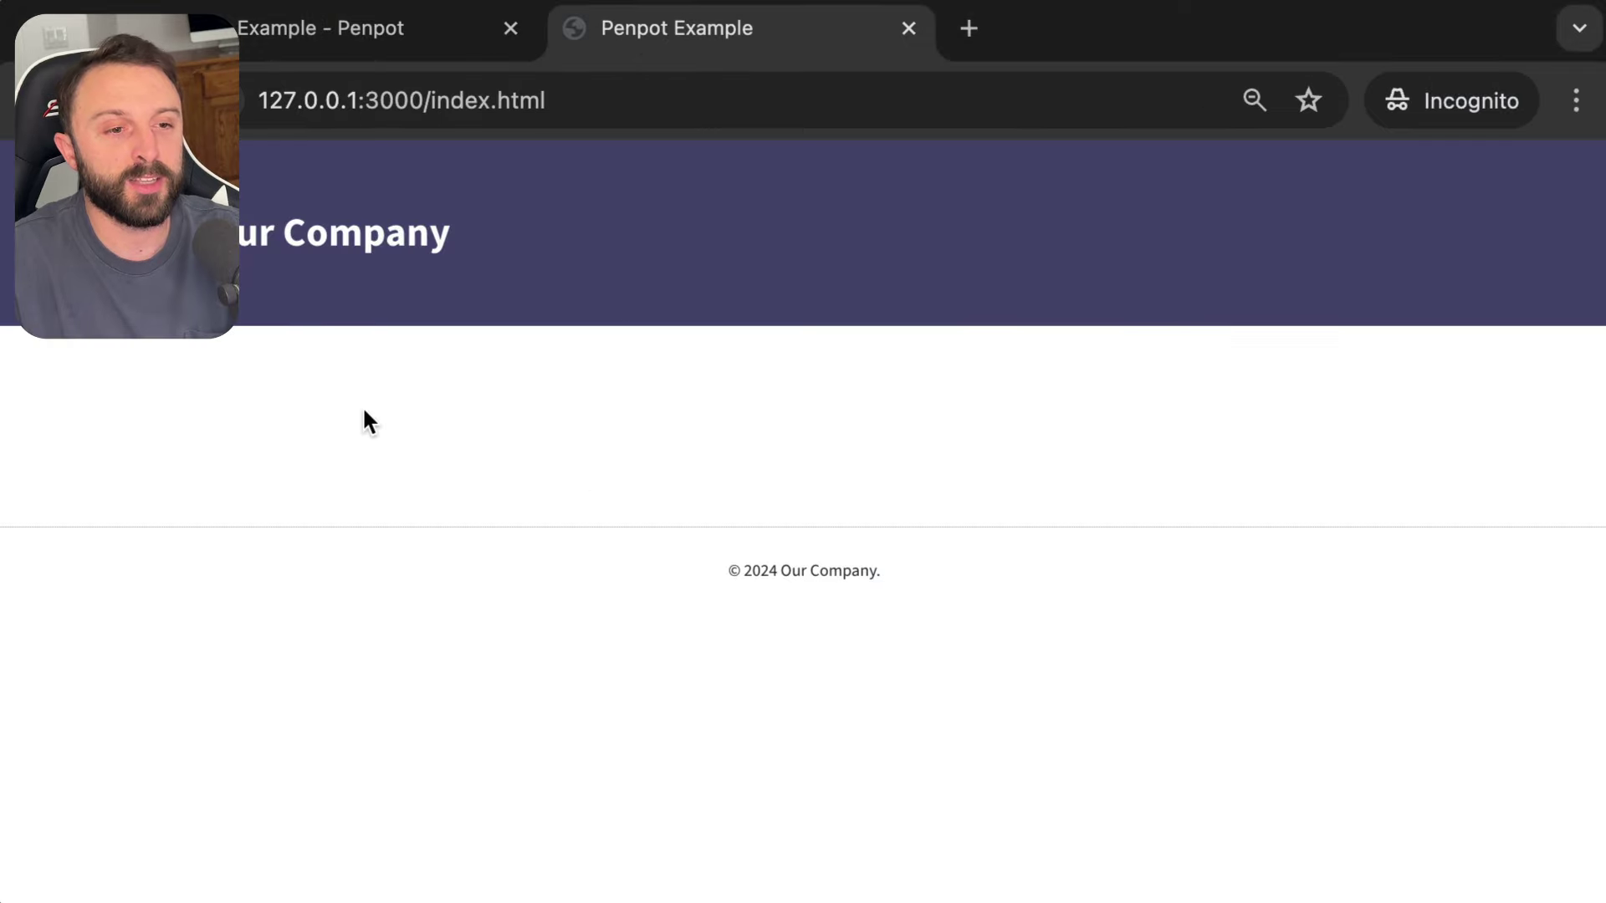
{"action": "key", "text": "super+shift+4"}
{"action": "left_click_drag", "start_coordinate": [253, 377], "coordinate": [1298, 469]}
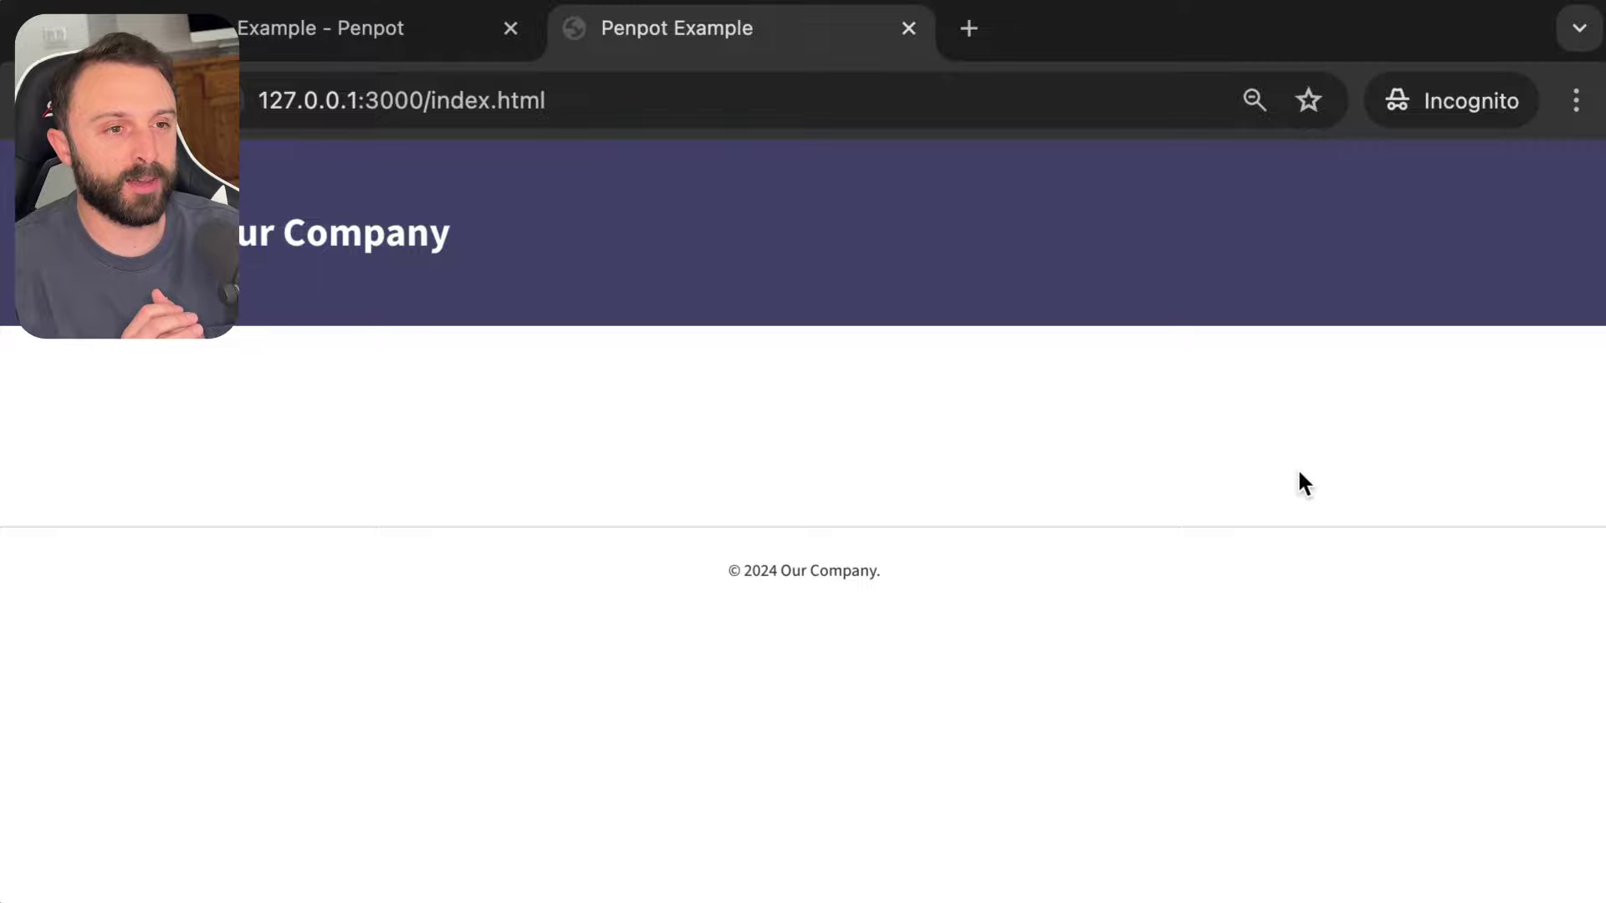
{"action": "key", "text": "super+shift+4"}
{"action": "left_click_drag", "start_coordinate": [230, 358], "coordinate": [545, 499]}
{"action": "key", "text": "super+shift+4"}
{"action": "left_click_drag", "start_coordinate": [566, 358], "coordinate": [936, 504]}
{"action": "key", "text": "super+shift+4"}
{"action": "left_click_drag", "start_coordinate": [982, 376], "coordinate": [1381, 517]}
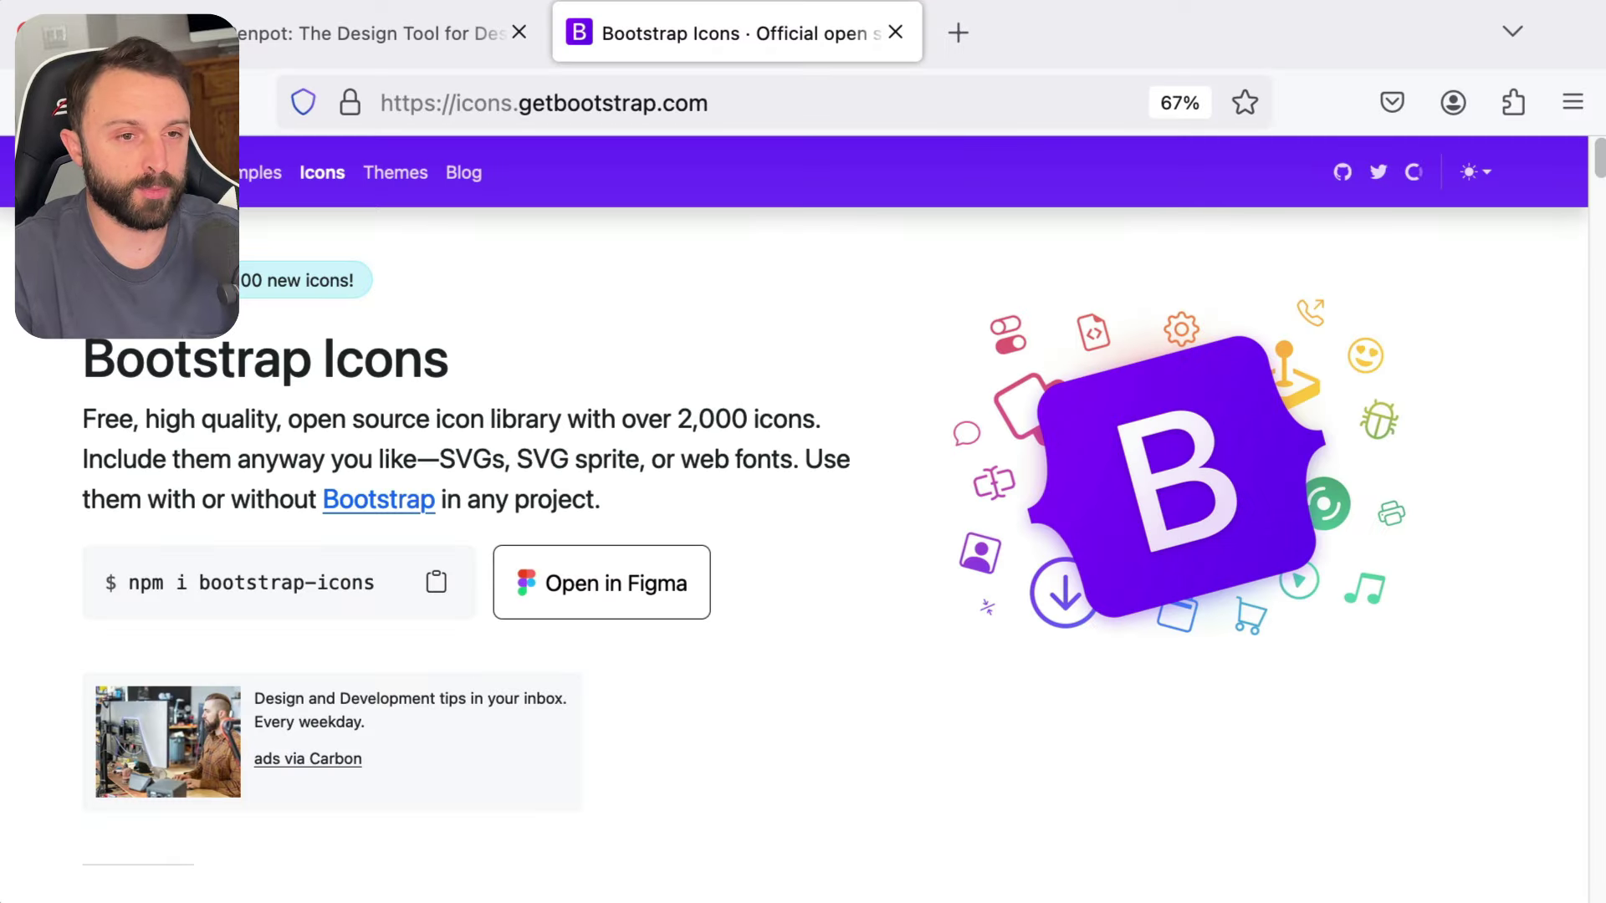
- Back in Penpot, draw a white board about 266×257 and apply Flex layout to it
{"action": "left_click", "coordinate": [396, 34]}
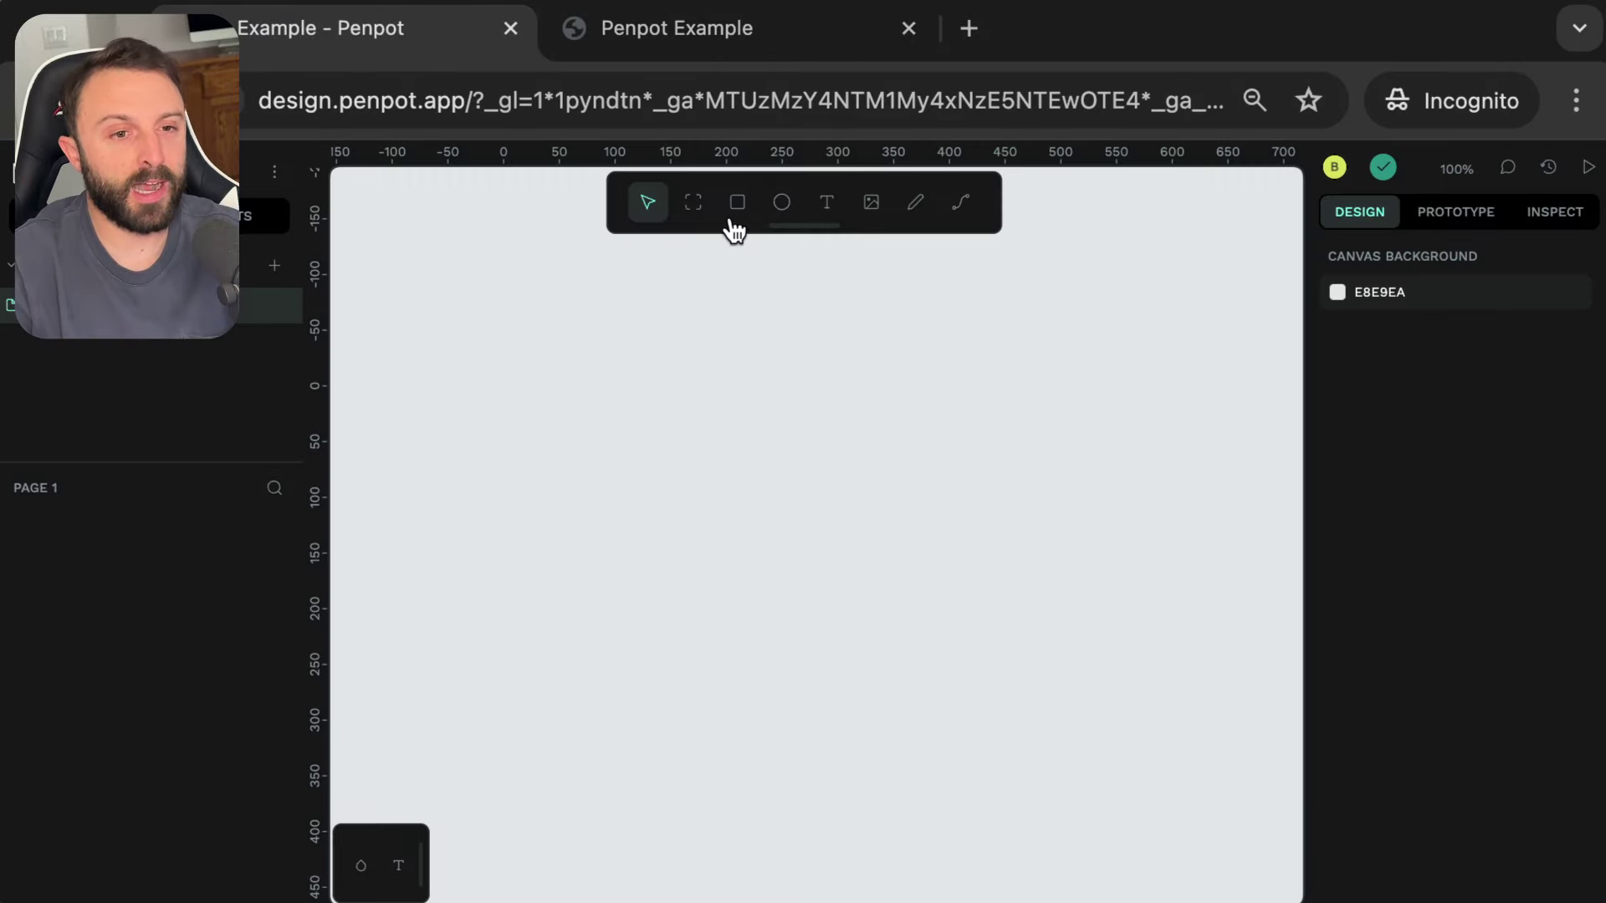
{"action": "left_click", "coordinate": [694, 205]}
{"action": "left_click_drag", "start_coordinate": [451, 327], "coordinate": [746, 612]}
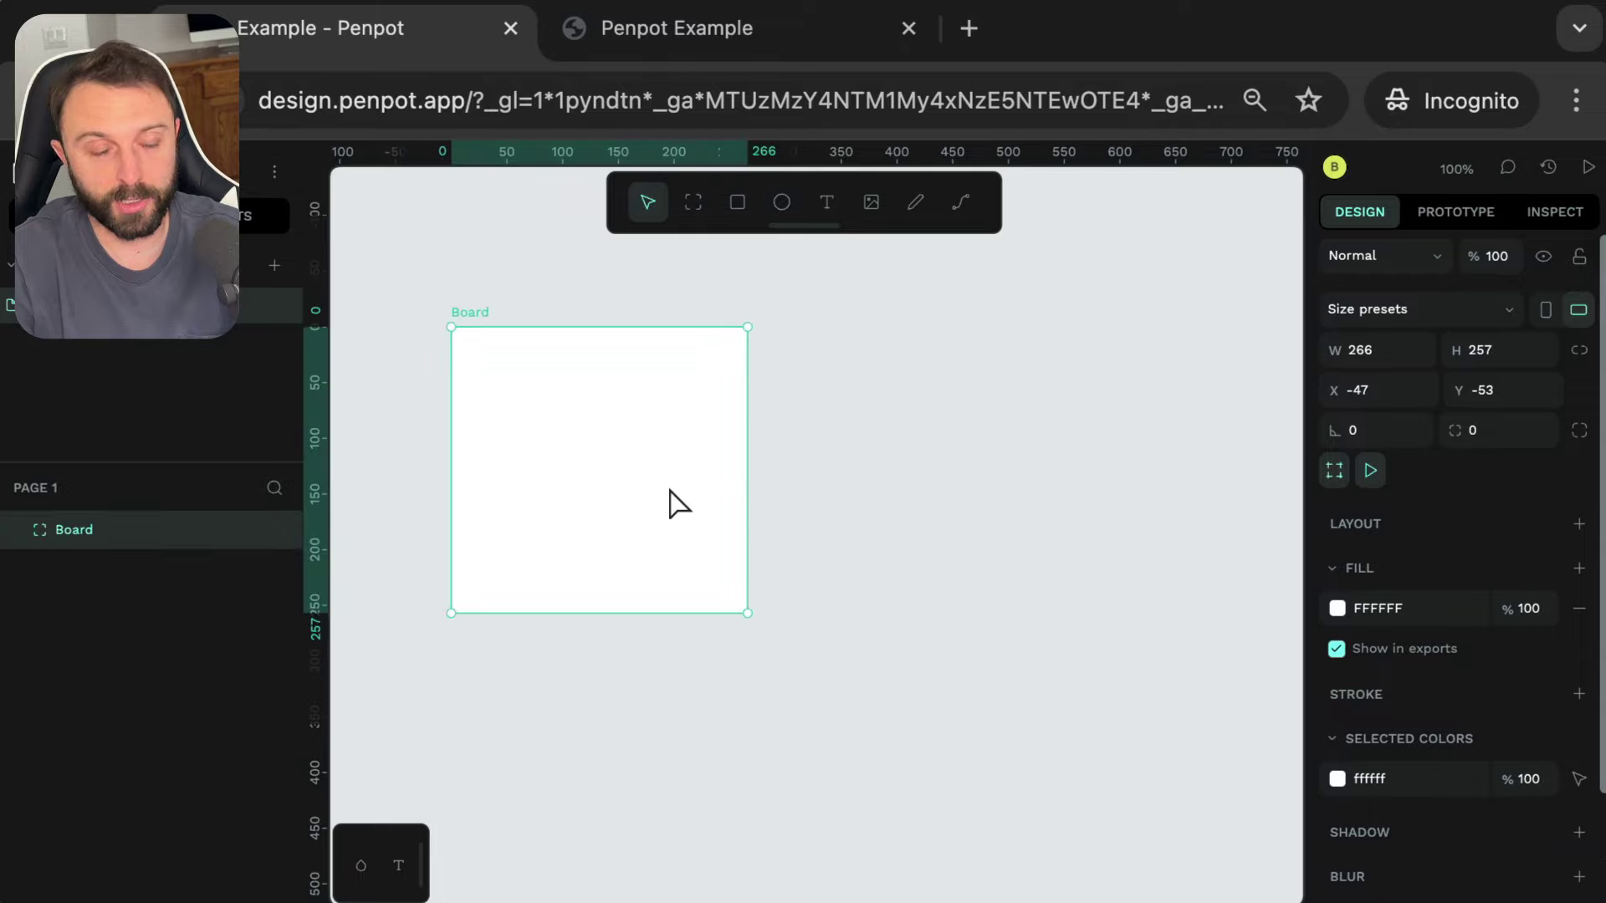
{"action": "left_click", "coordinate": [1579, 535]}
{"action": "left_click", "coordinate": [1562, 571]}
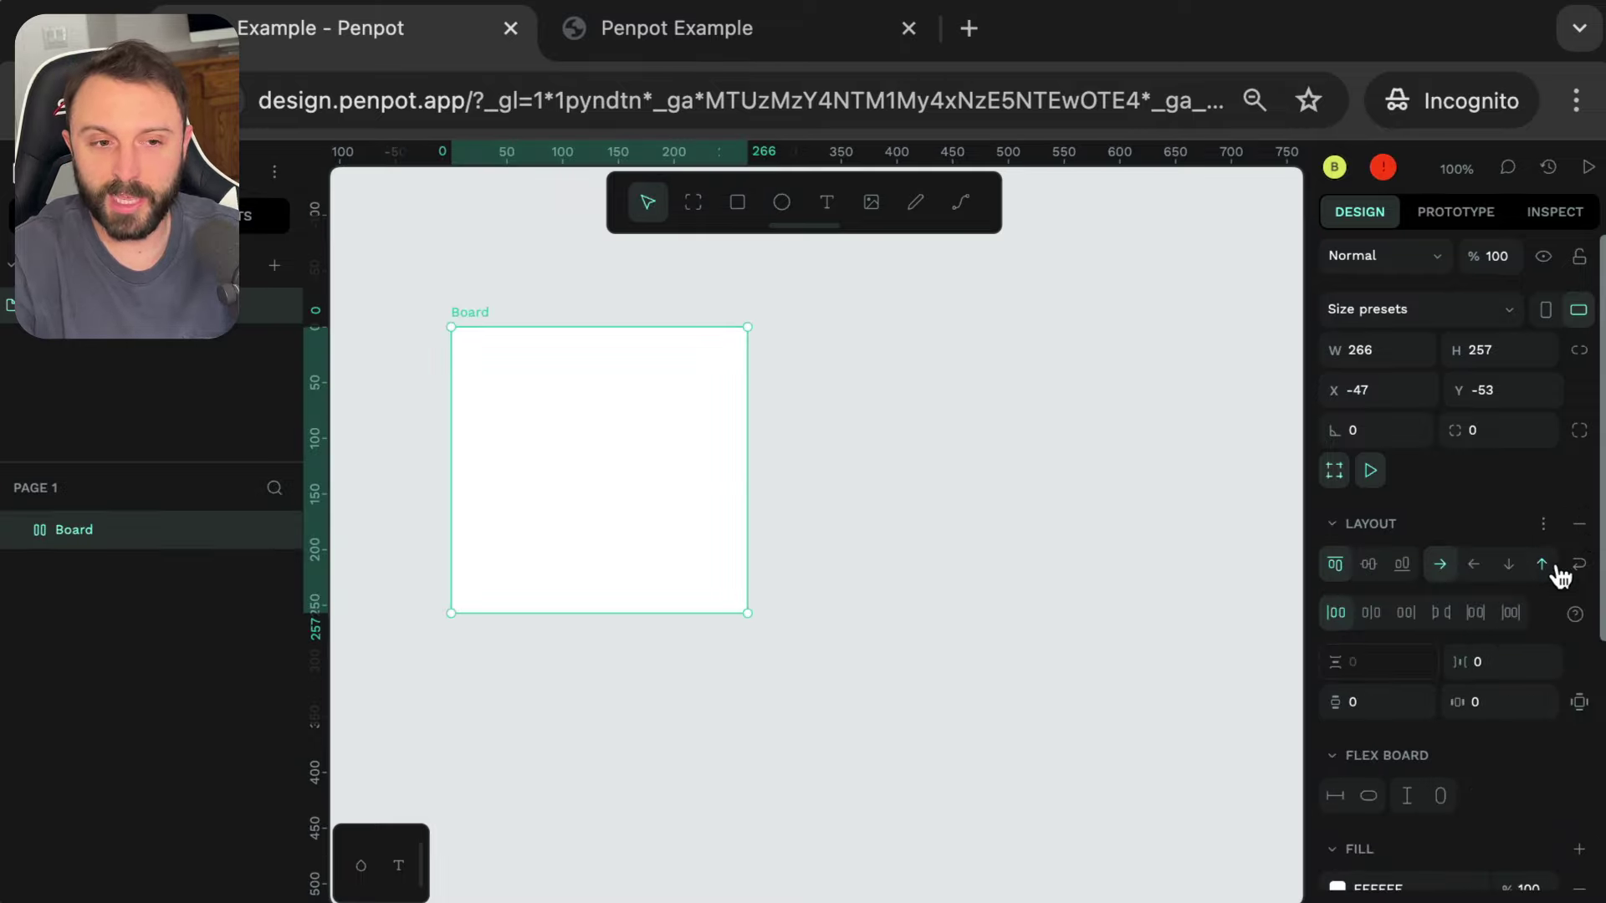
- Add a 'Feature #1' text beside the board and make it size 36 bold
{"action": "left_click", "coordinate": [971, 510]}
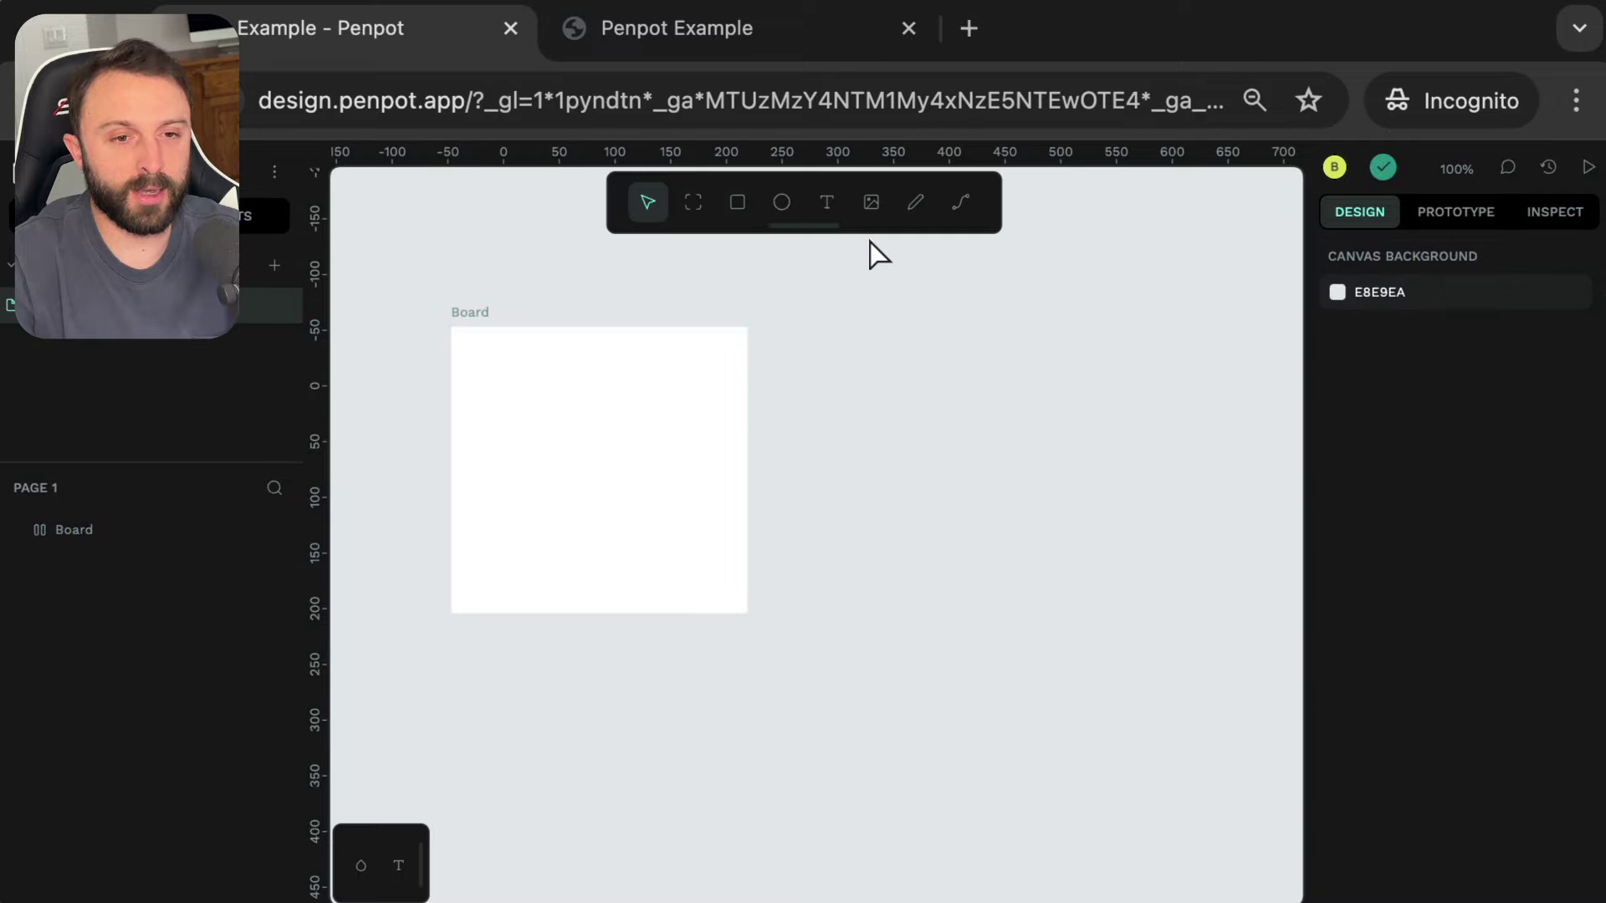
{"action": "left_click", "coordinate": [828, 207]}
{"action": "left_click", "coordinate": [904, 390]}
{"action": "type", "text": "F"}
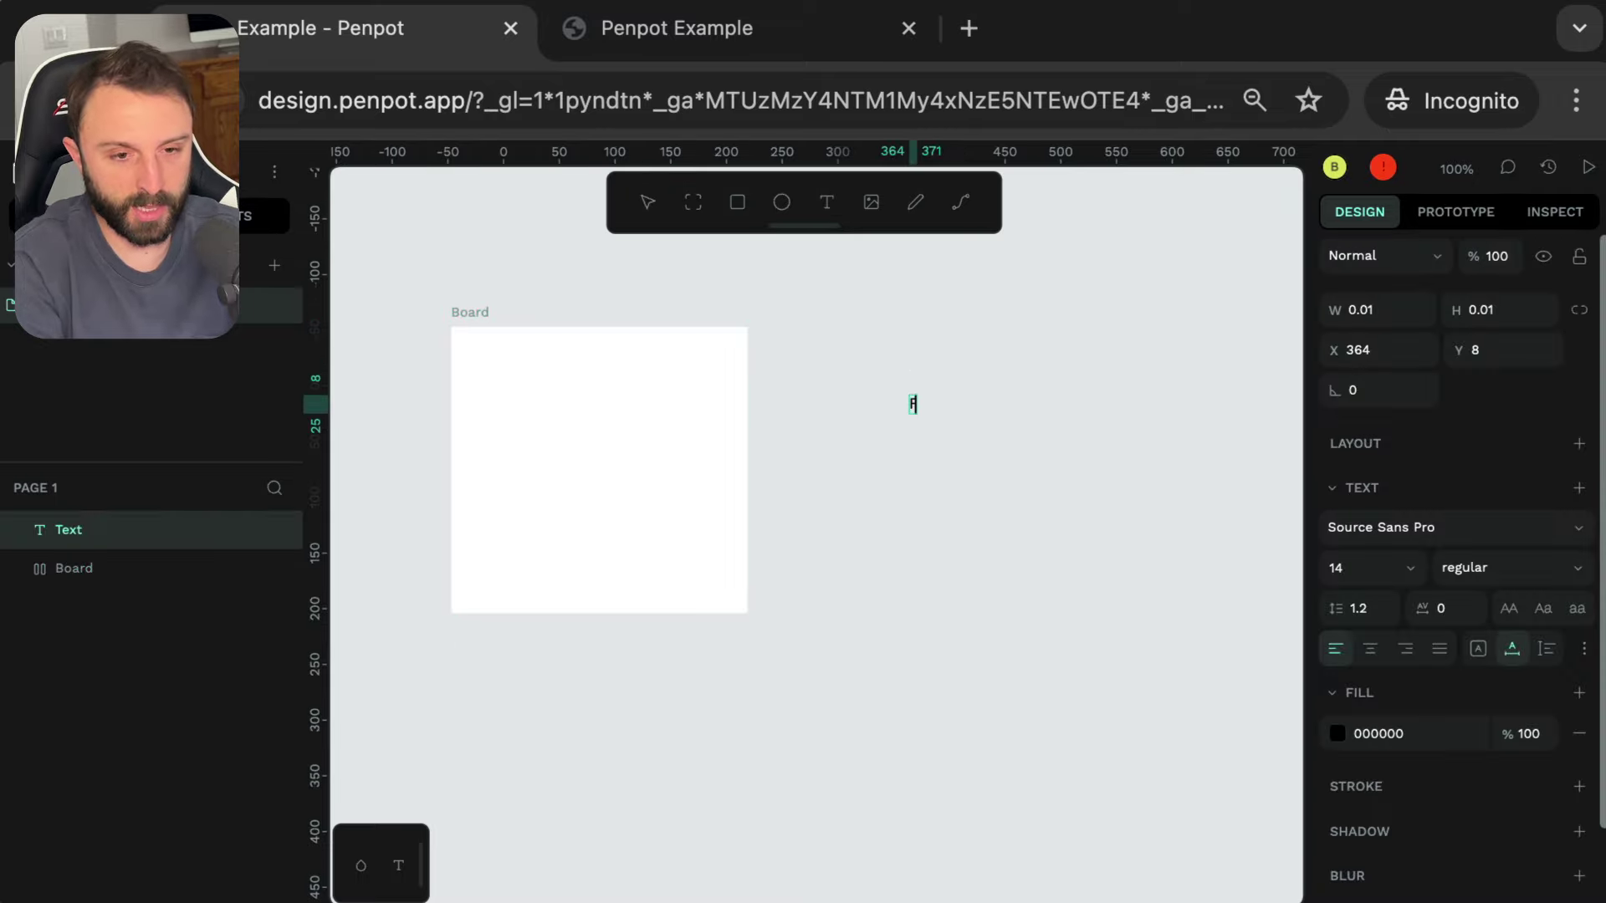
{"action": "type", "text": "eature #1"}
{"action": "key", "text": "Escape"}
{"action": "left_click", "coordinate": [1409, 568]}
{"action": "scroll", "coordinate": [1380, 828], "scroll_direction": "down", "scroll_amount": 2}
{"action": "left_click", "coordinate": [1378, 837]}
{"action": "left_click", "coordinate": [1480, 568]}
{"action": "left_click", "coordinate": [1460, 450]}
{"action": "key", "text": "Escape"}
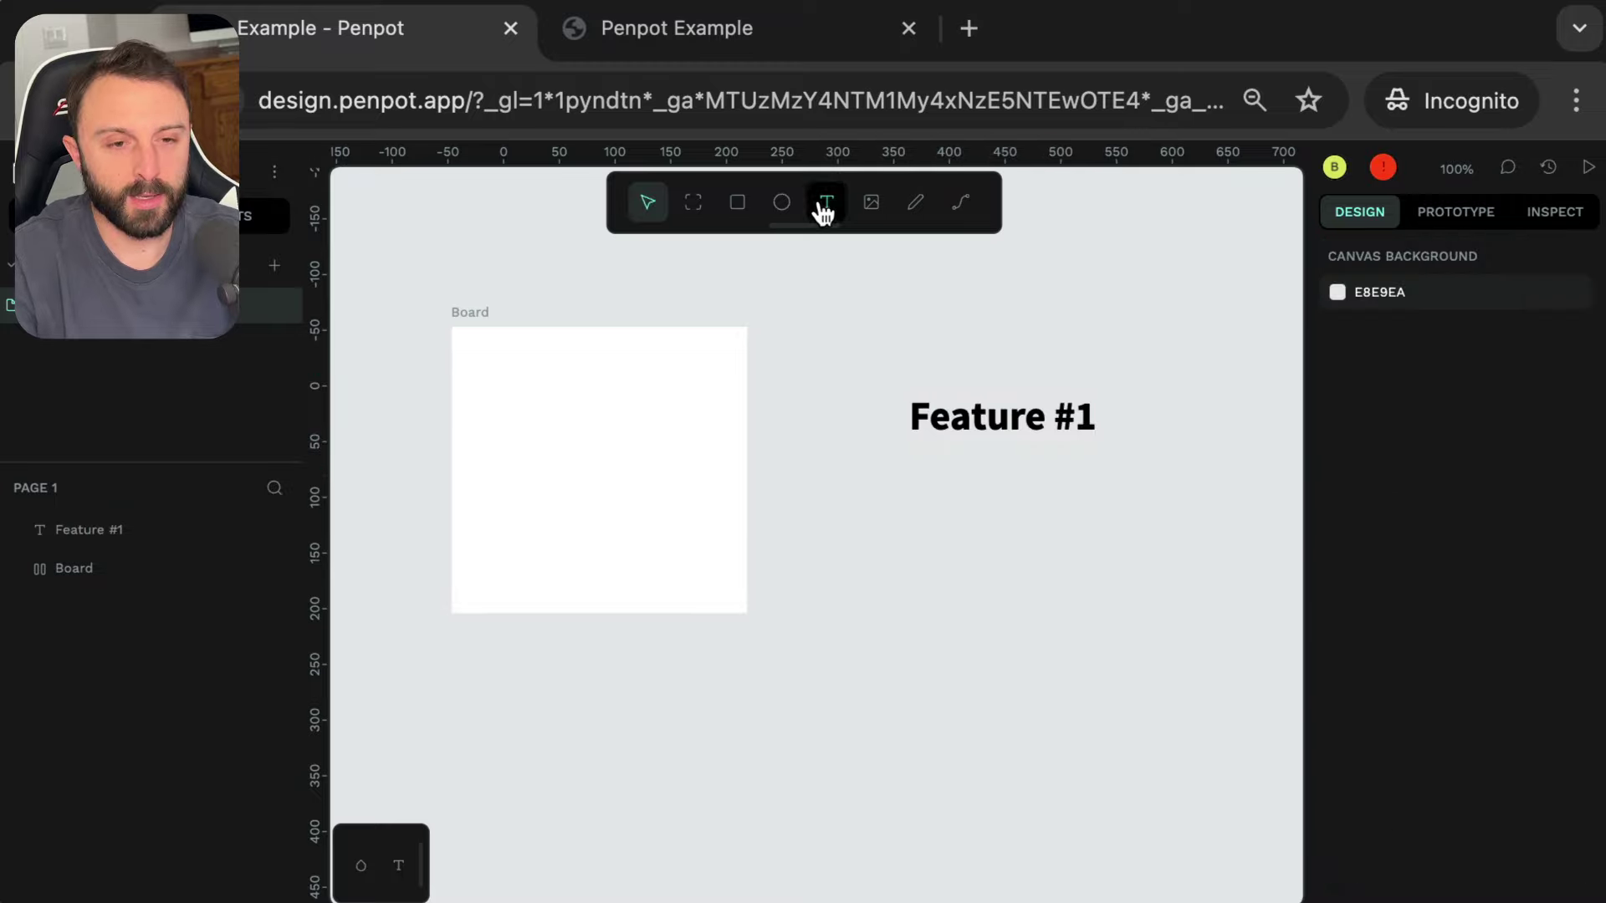
- Add 'You need to see it to believe it.' below in regular weight with light grey fill
{"action": "left_click", "coordinate": [826, 203]}
{"action": "left_click", "coordinate": [937, 508]}
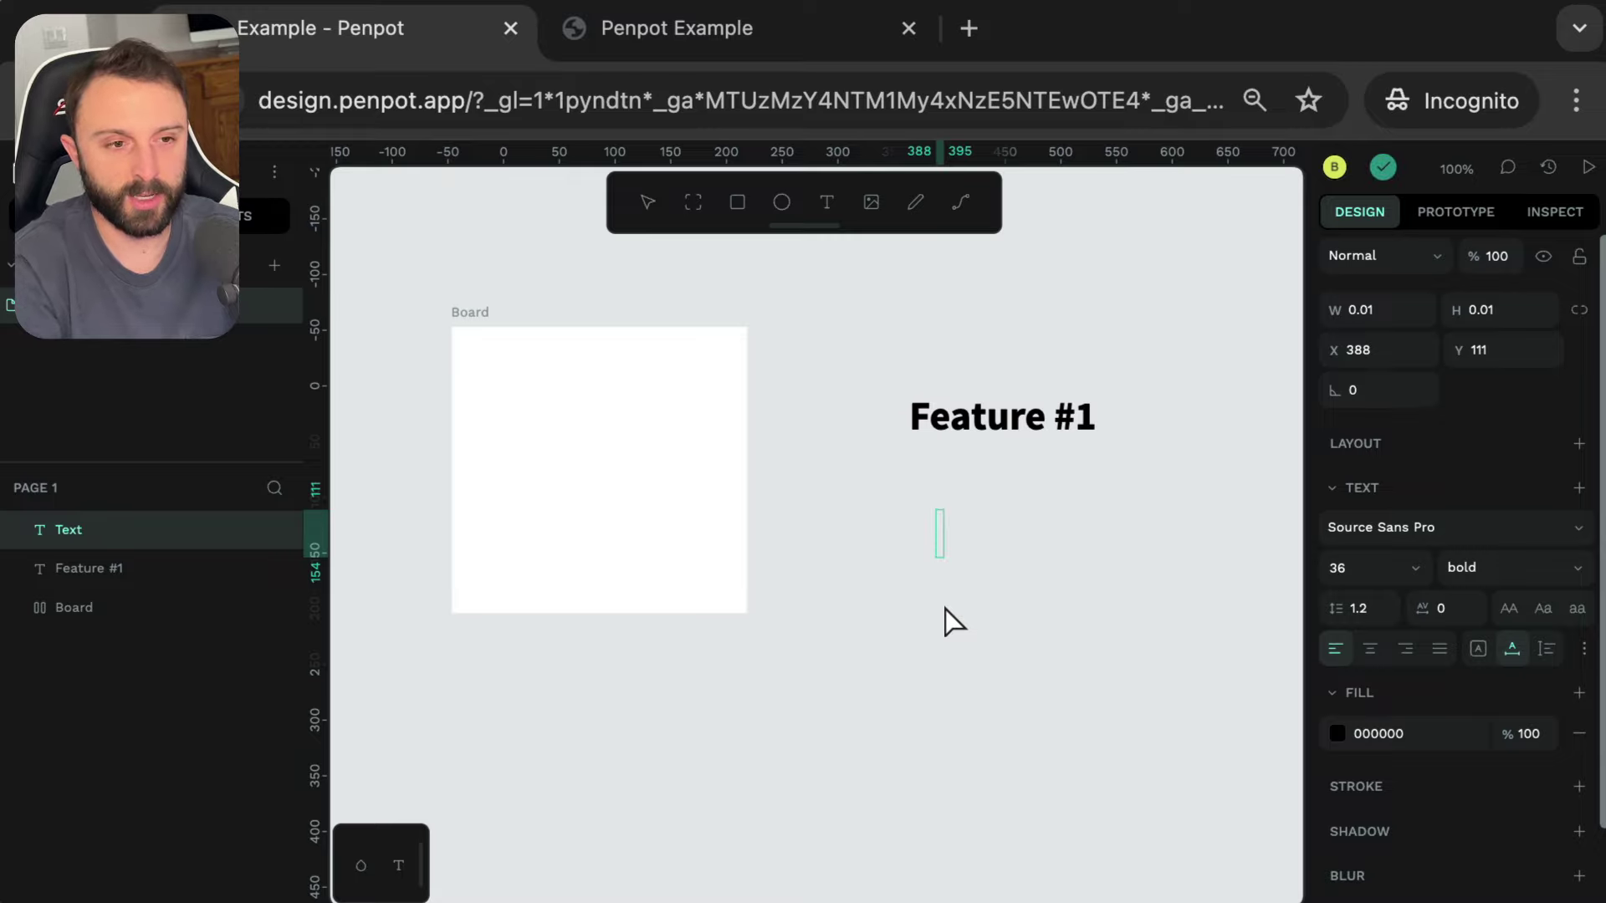
{"action": "type", "text": "You need to see it"}
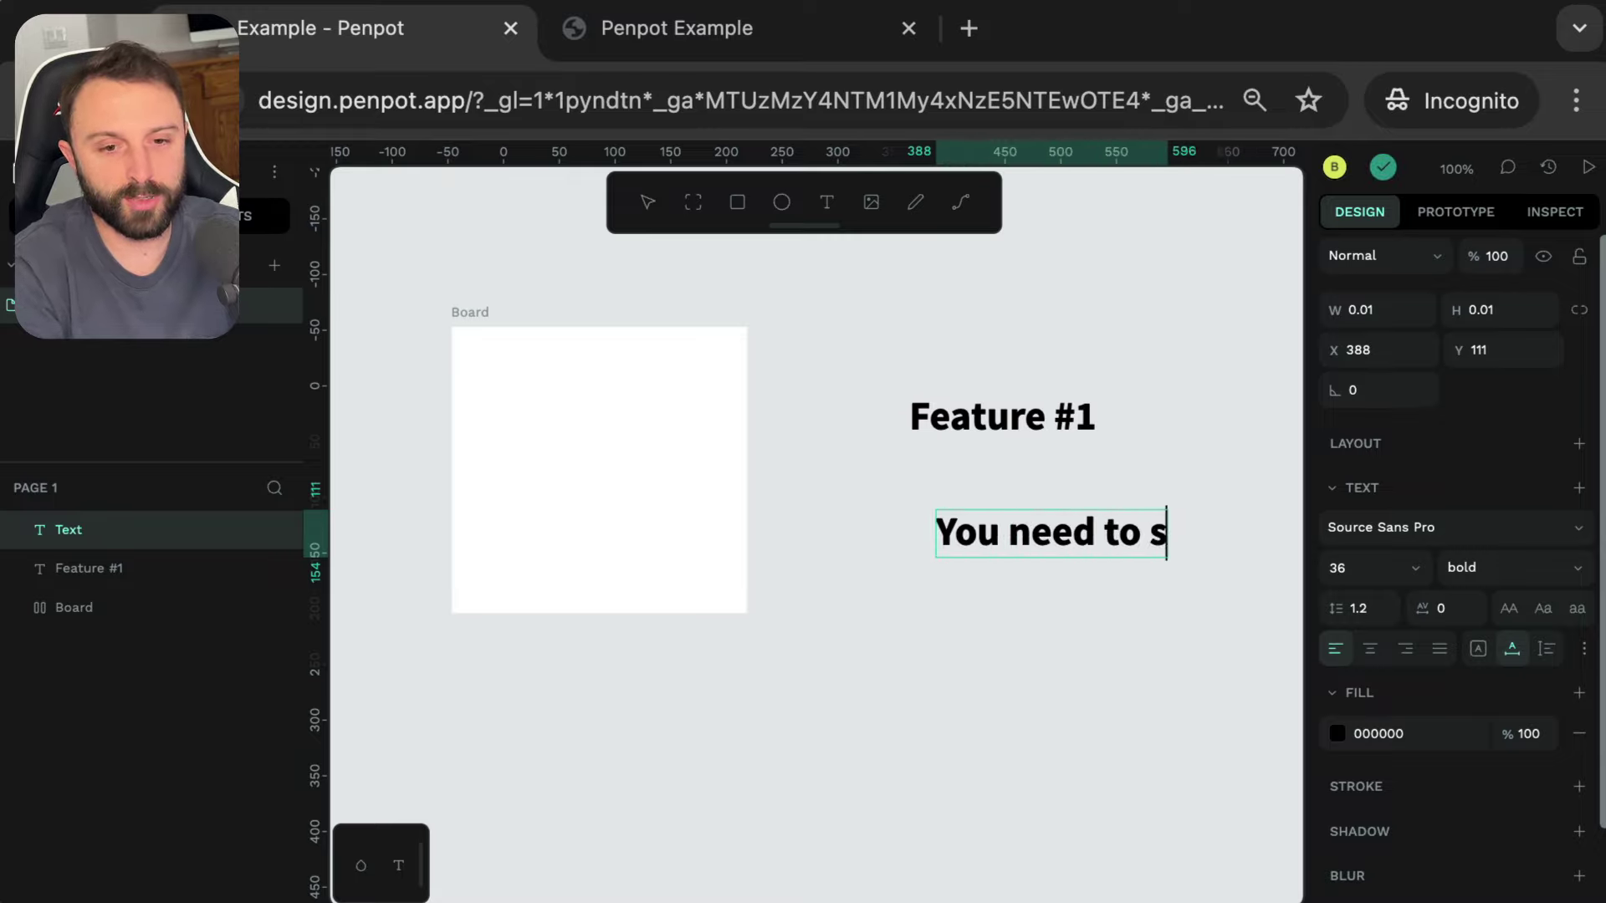
{"action": "type", "text": " to believe it."}
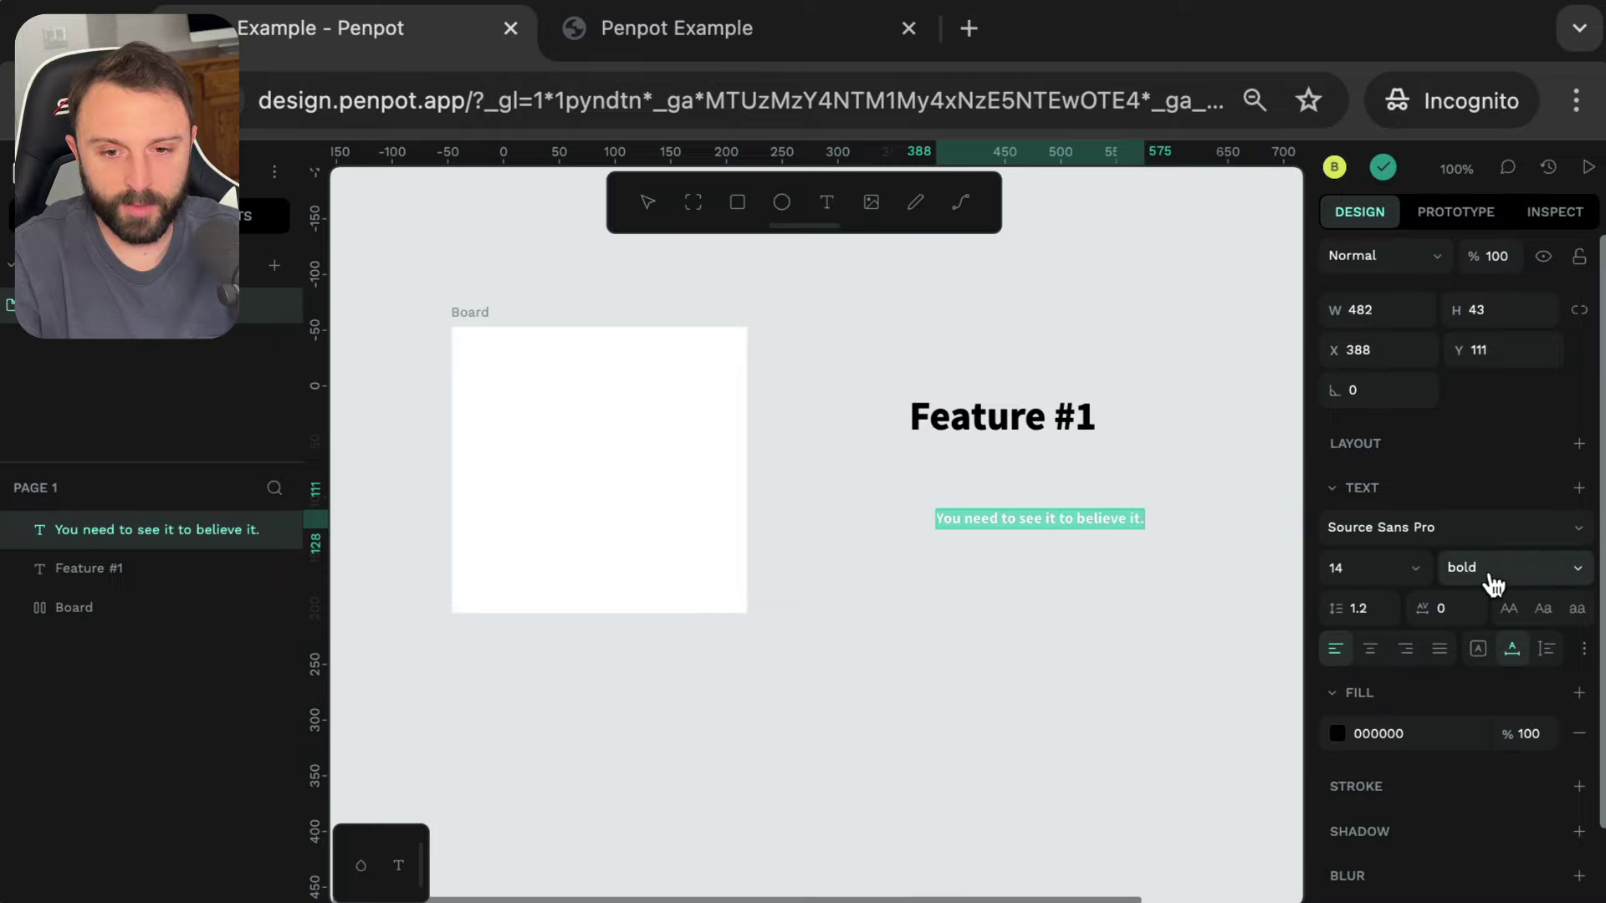
{"action": "left_click", "coordinate": [1456, 569]}
{"action": "left_click", "coordinate": [1474, 381]}
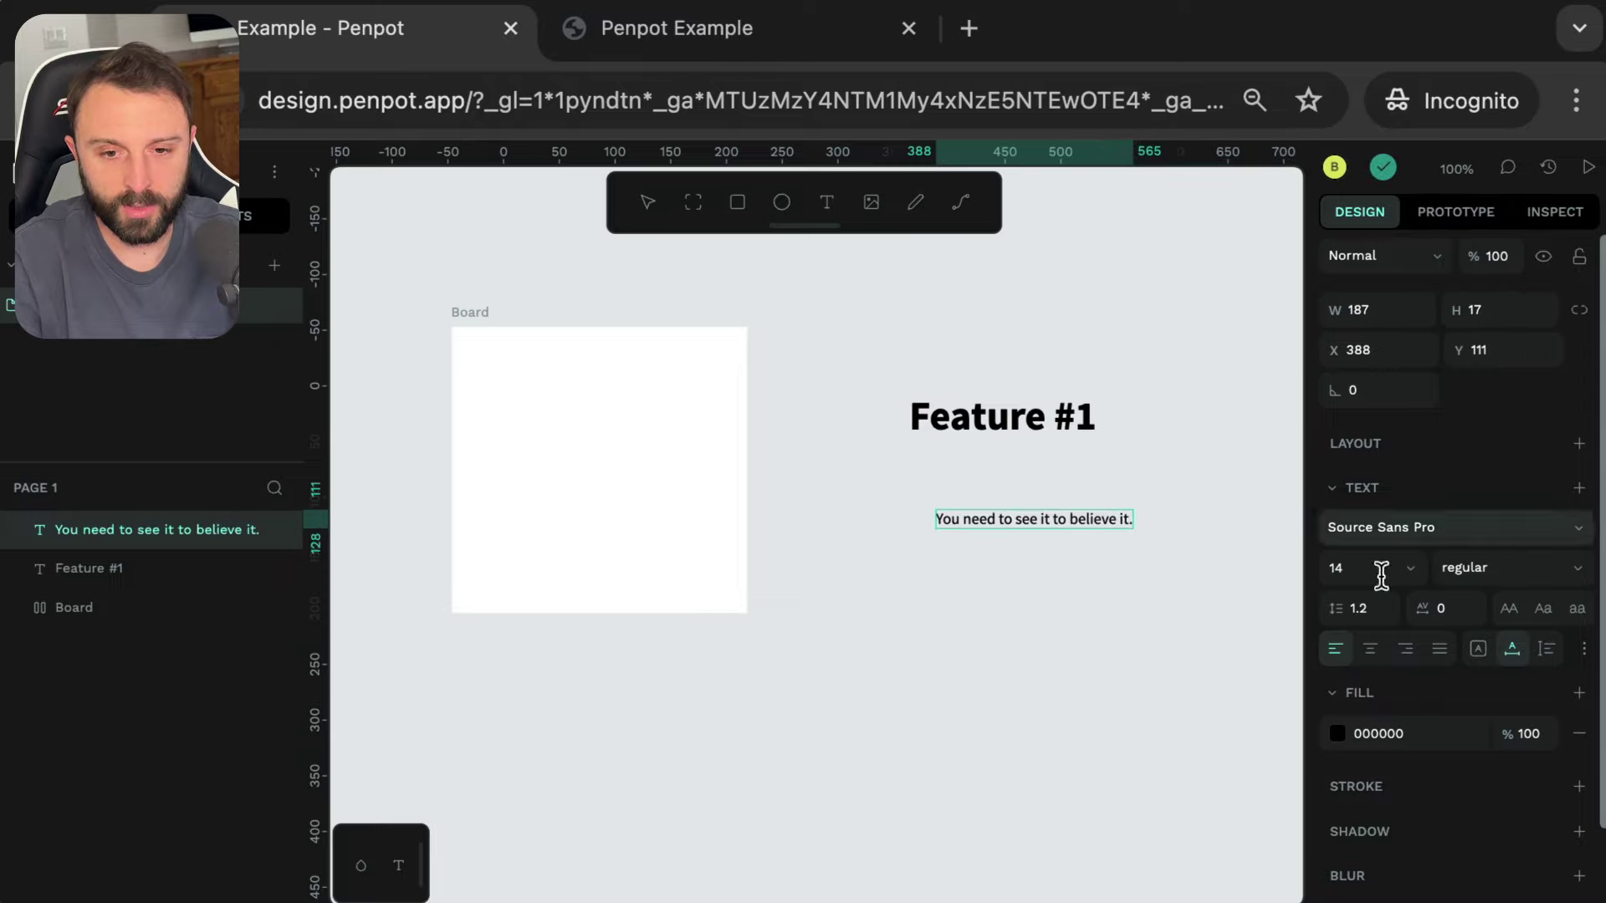
{"action": "left_click", "coordinate": [1337, 733]}
{"action": "left_click", "coordinate": [924, 569]}
{"action": "left_click_drag", "start_coordinate": [925, 569], "coordinate": [846, 544]}
- Filter Bootstrap Icons by 'trop', open trophy-fill, and select its SVG code snippet
{"action": "left_click", "coordinate": [845, 544]}
{"action": "key", "text": "super+Tab"}
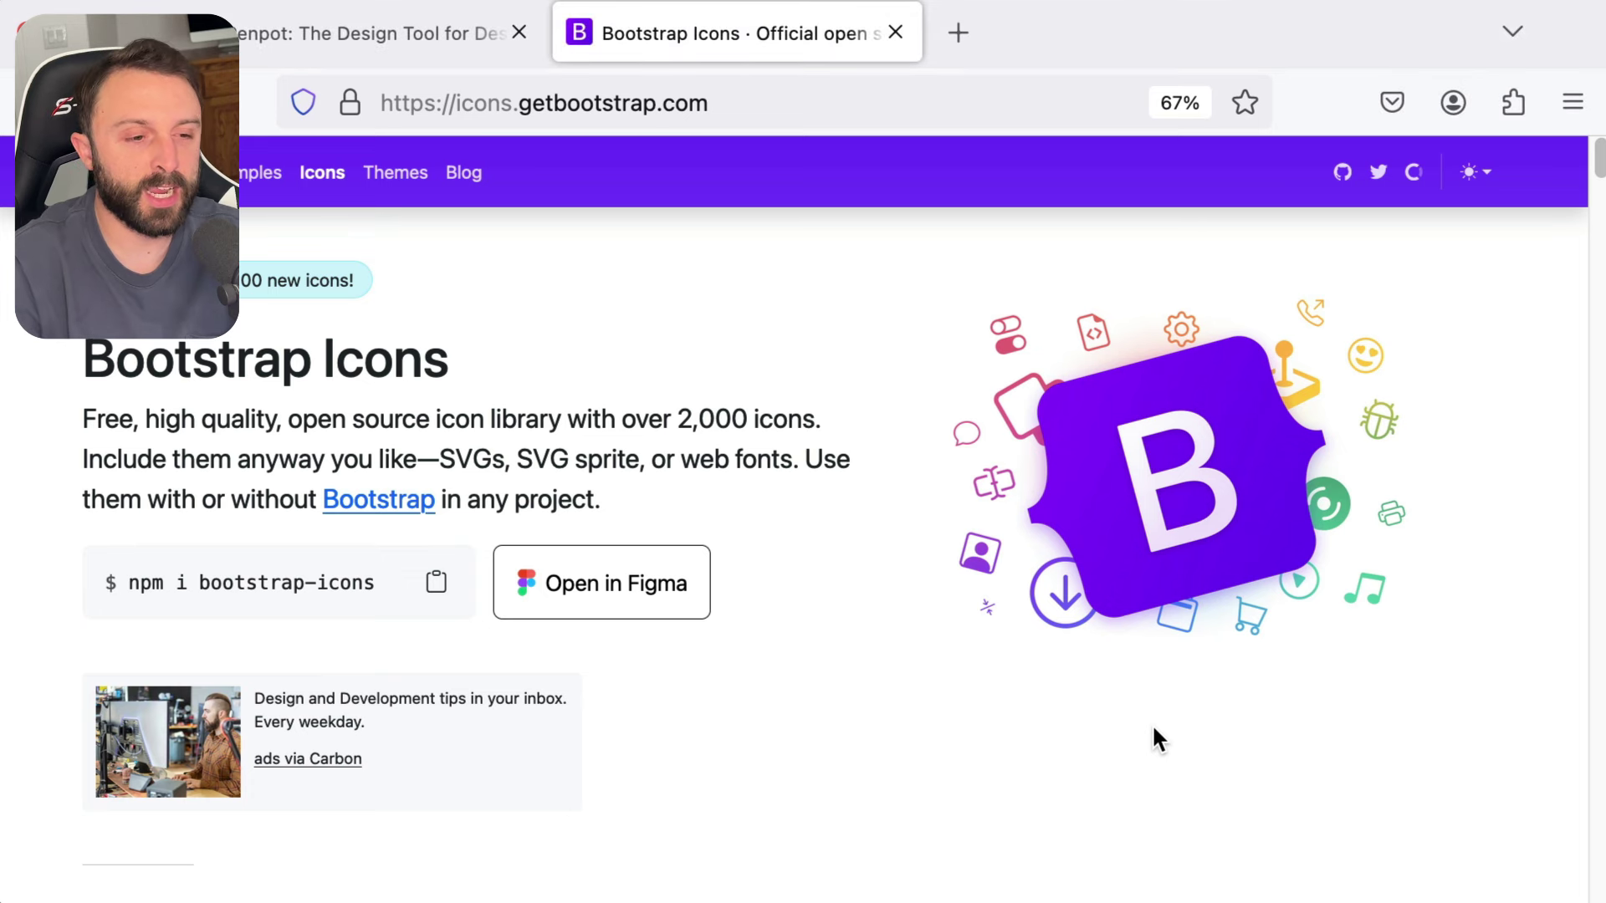
{"action": "scroll", "coordinate": [880, 546], "scroll_direction": "down", "scroll_amount": 5}
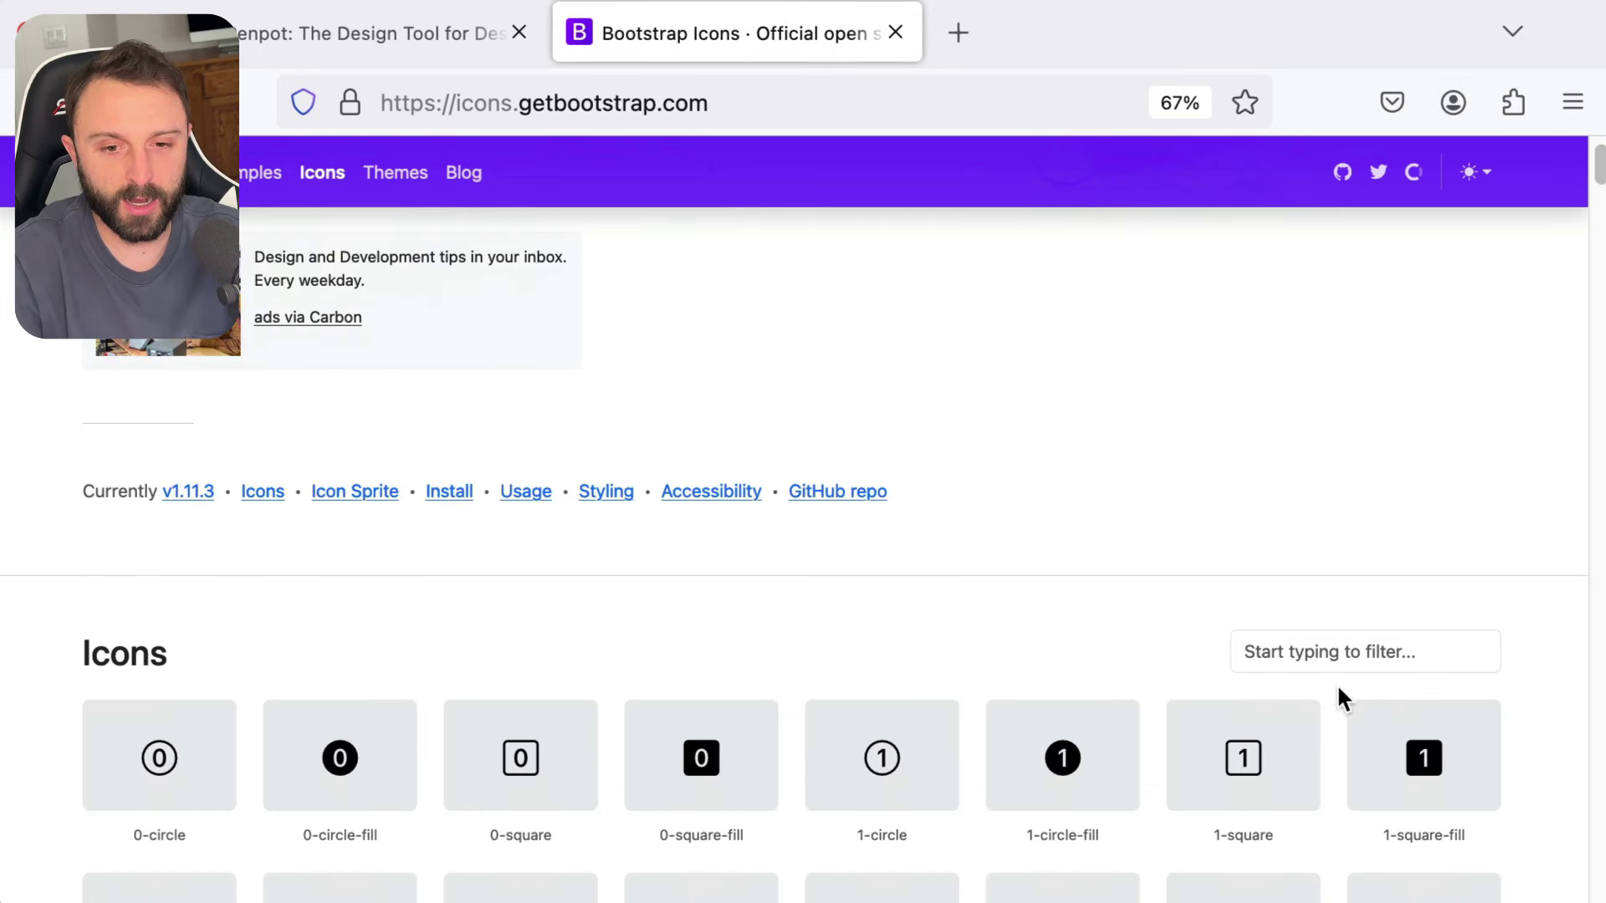
{"action": "left_click", "coordinate": [1344, 656]}
{"action": "type", "text": "trophy"}
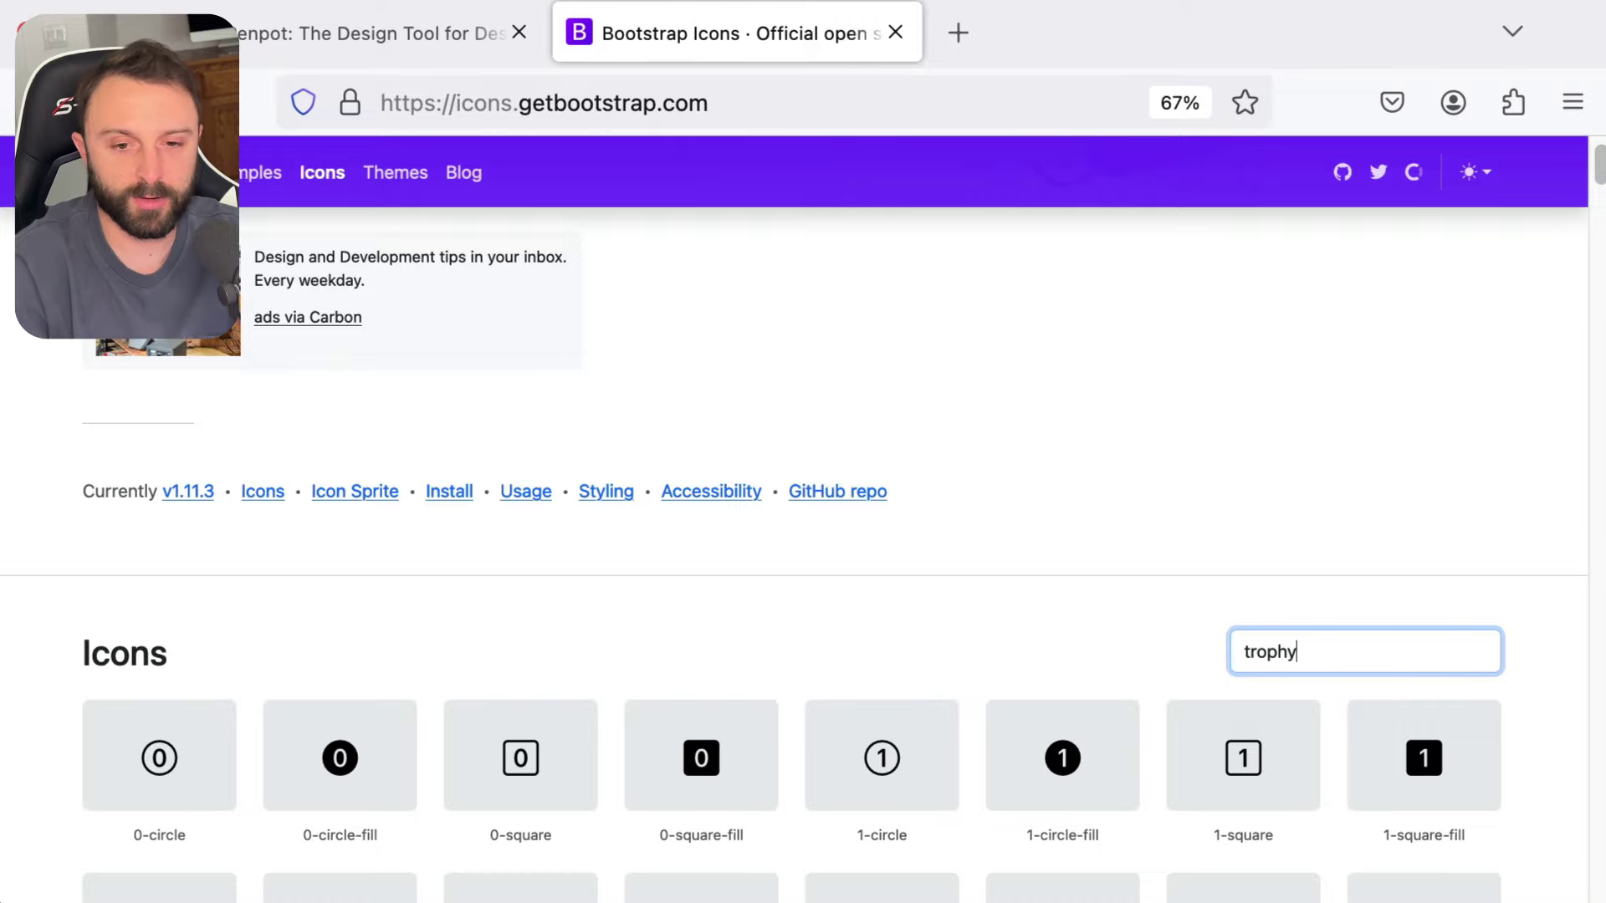
{"action": "scroll", "coordinate": [1112, 638], "scroll_direction": "down", "scroll_amount": 2}
{"action": "left_click", "coordinate": [337, 646]}
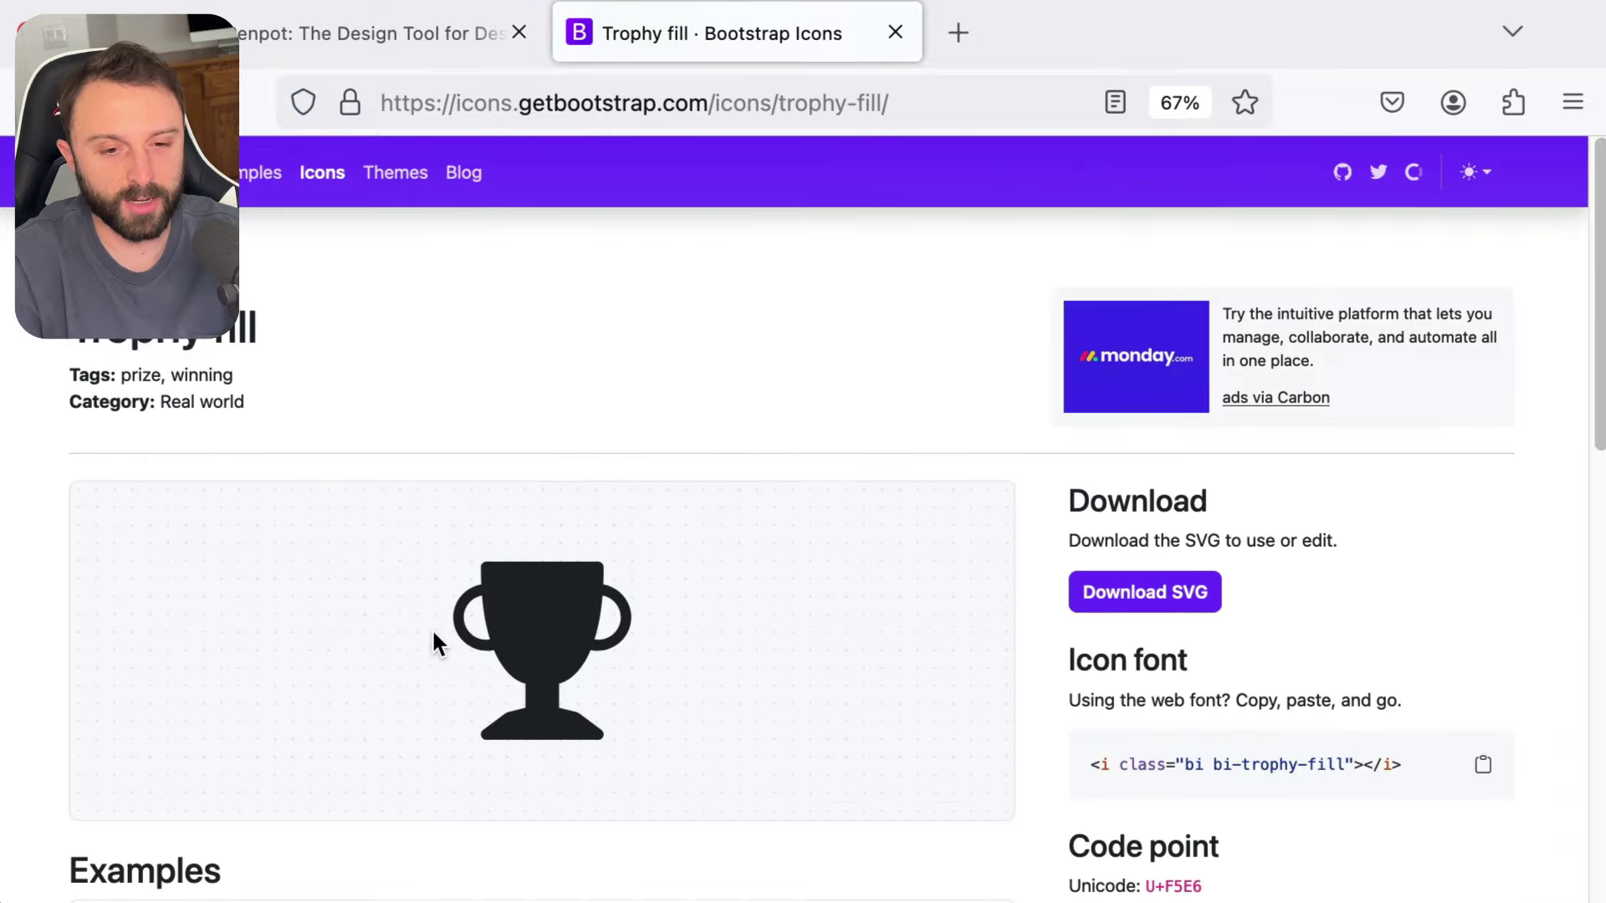
{"action": "scroll", "coordinate": [463, 631], "scroll_direction": "down", "scroll_amount": 5}
{"action": "left_click_drag", "start_coordinate": [1229, 779], "coordinate": [1087, 713]}
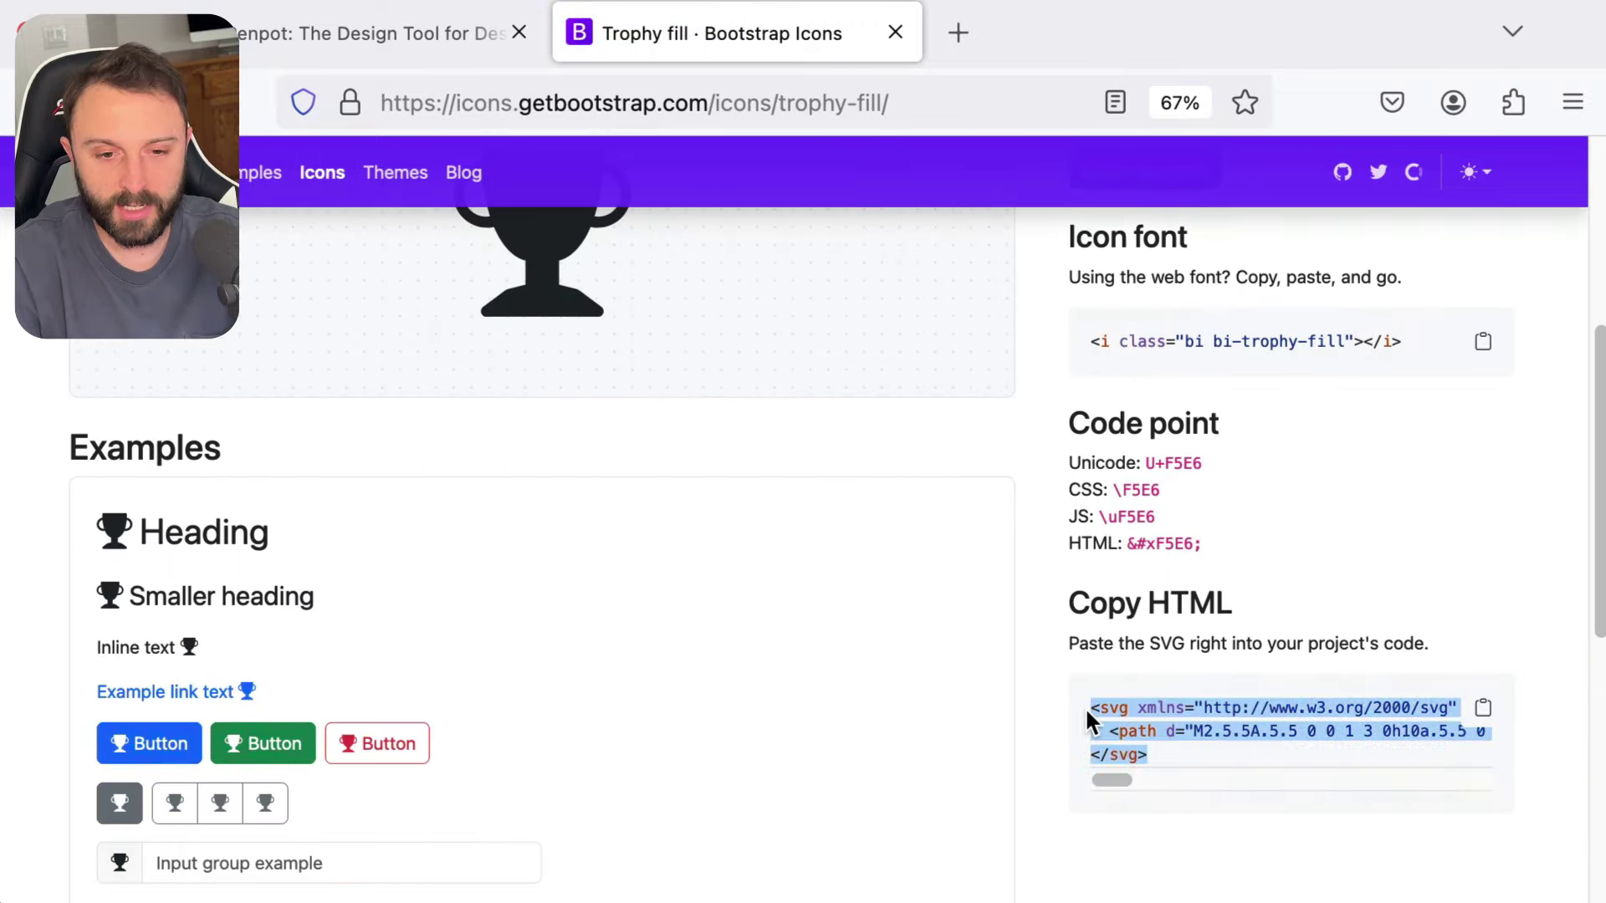
- Paste the trophy SVG into Penpot, resize it to 64×64, and recolour it #ff4400
{"action": "key", "text": "super+Tab"}
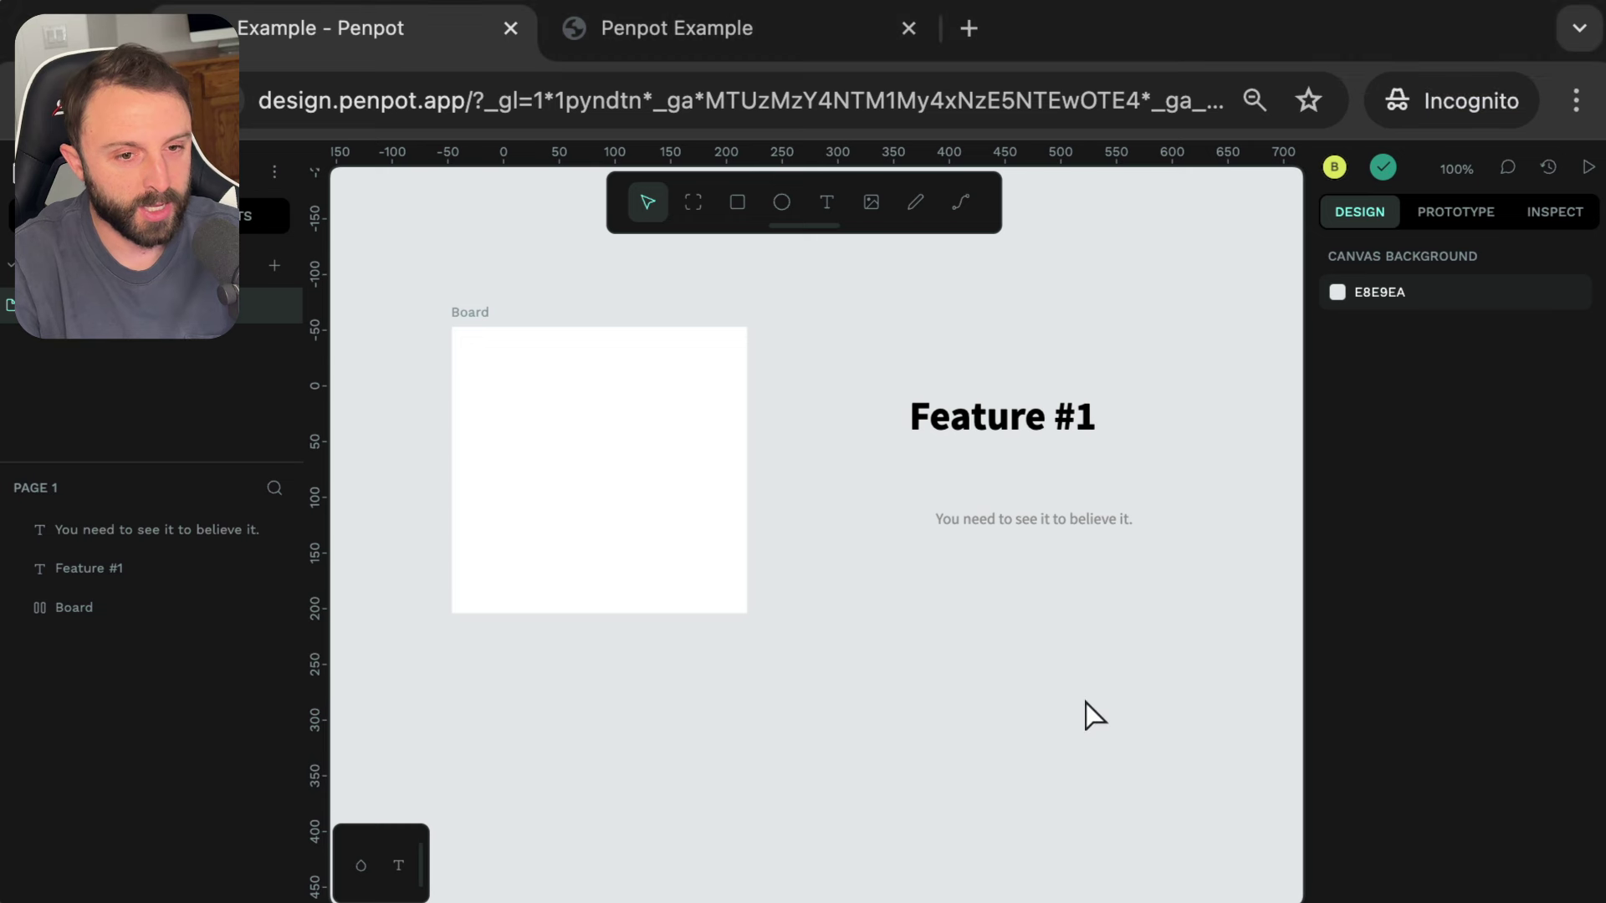
{"action": "key", "text": "super+v"}
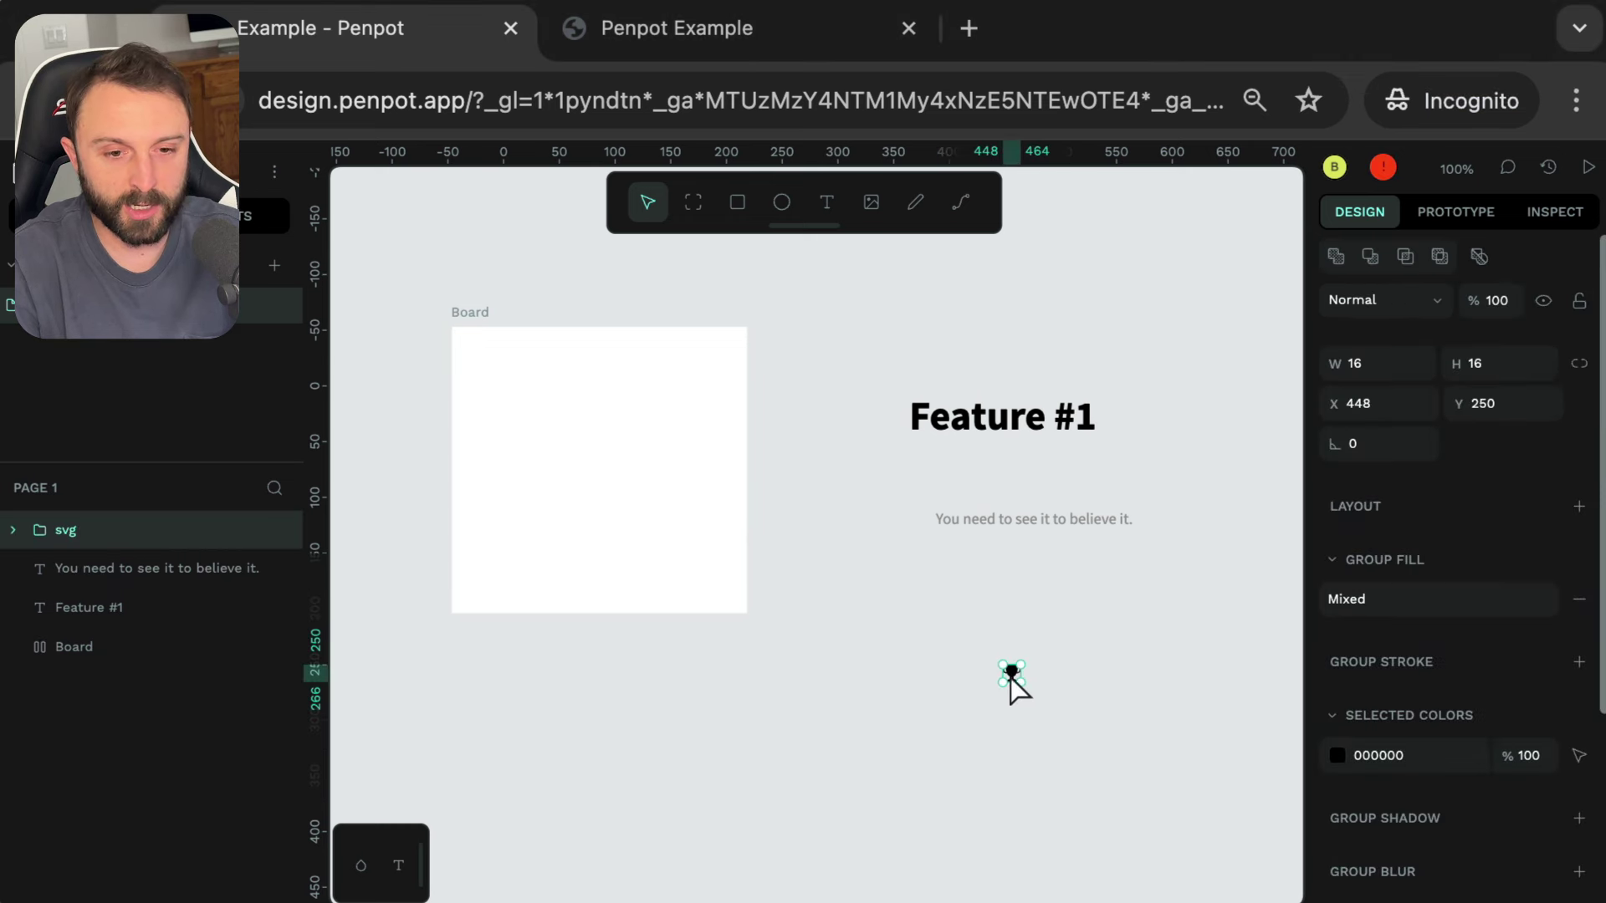
{"action": "left_click_drag", "start_coordinate": [1013, 674], "coordinate": [997, 636]}
{"action": "left_click", "coordinate": [1337, 755]}
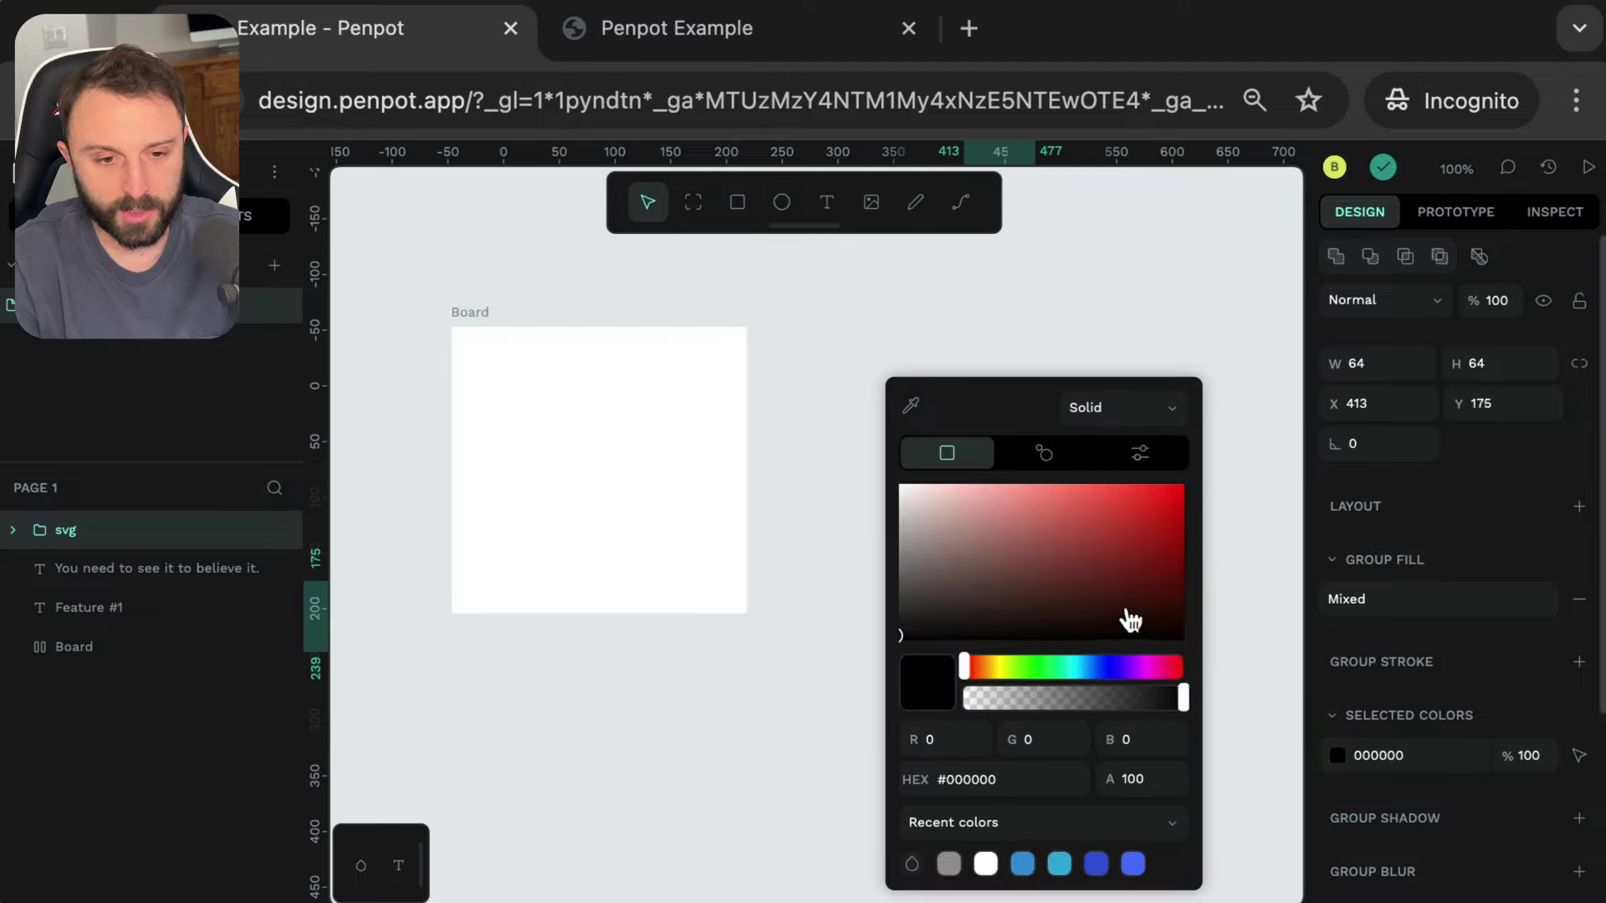
{"action": "left_click", "coordinate": [973, 665]}
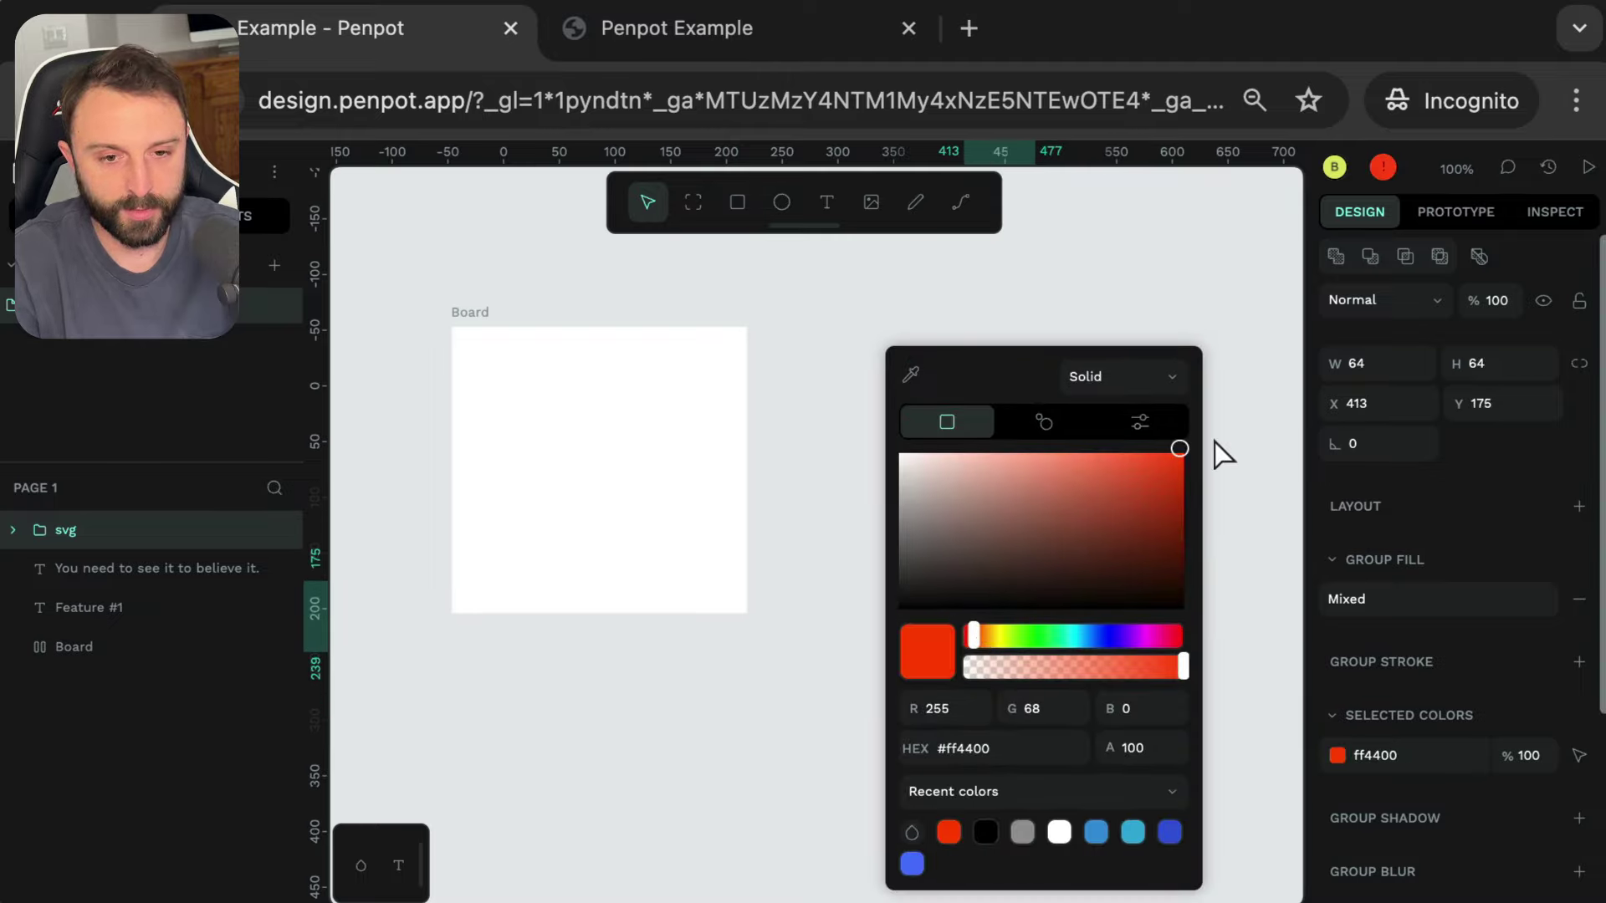
{"action": "left_click", "coordinate": [1243, 469]}
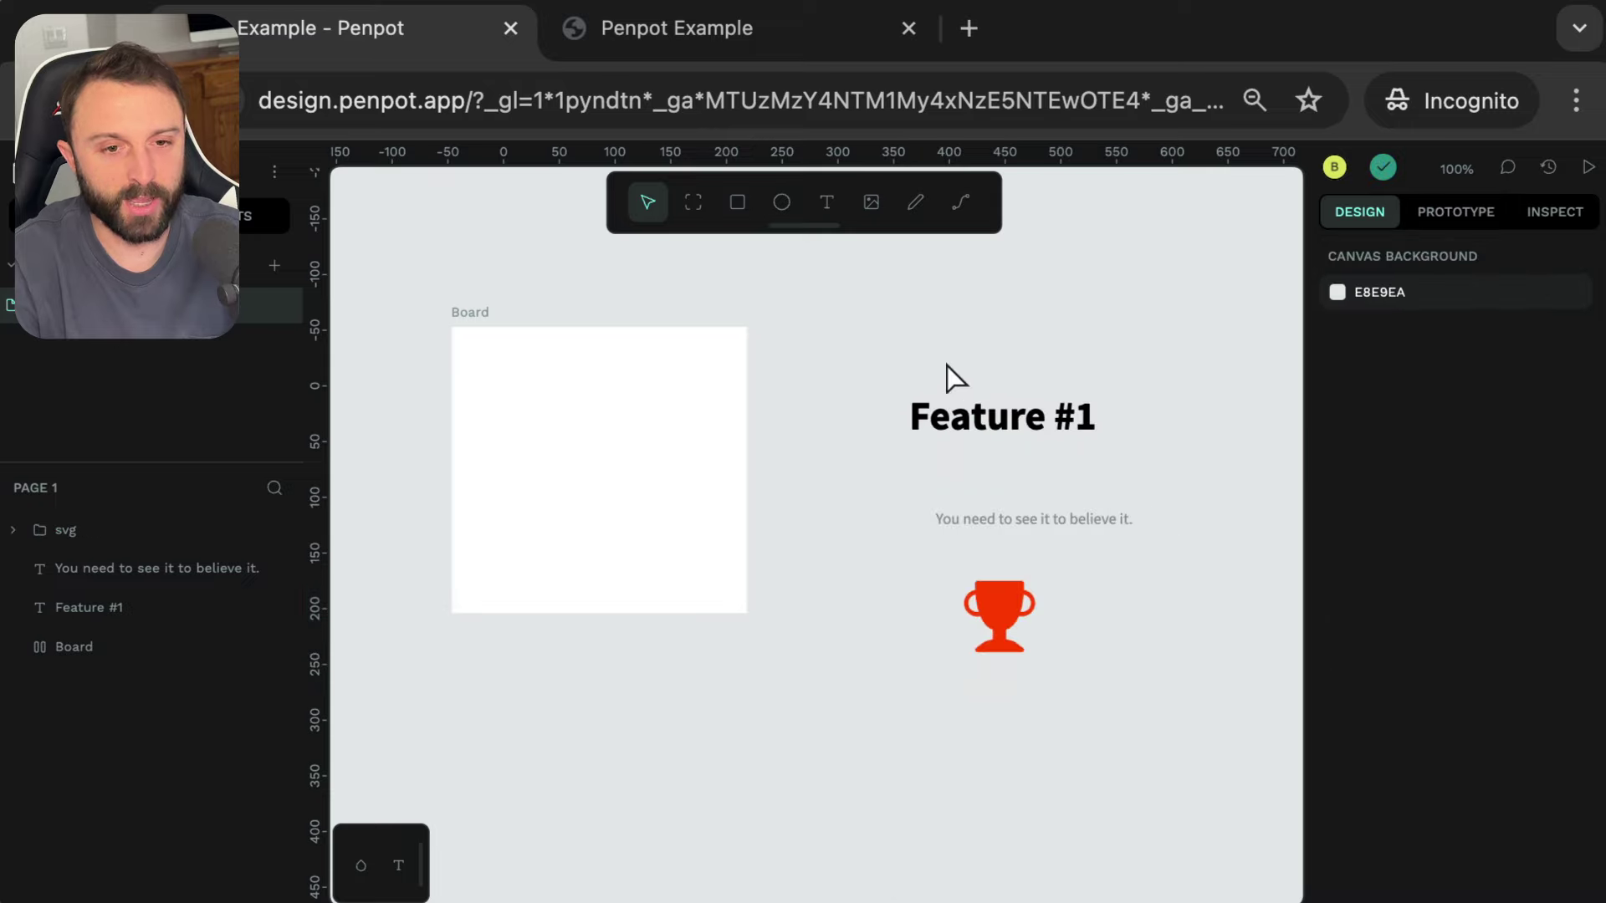
- Move the Feature #1 heading and the subtitle text into the Board
{"action": "left_click", "coordinate": [484, 315]}
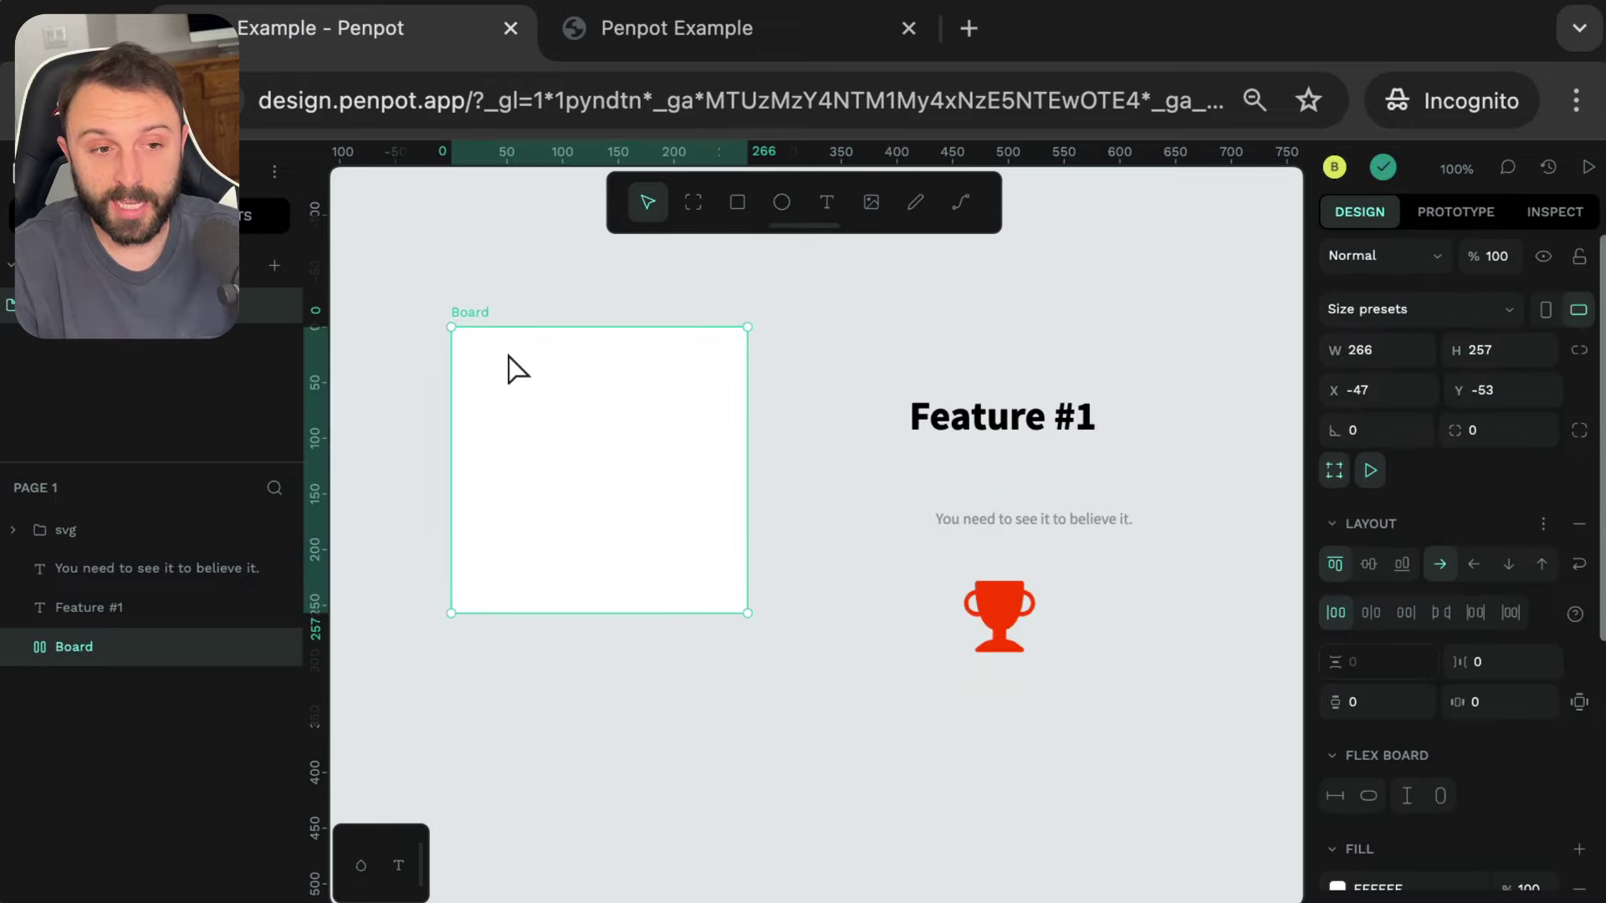
{"action": "left_click", "coordinate": [999, 422]}
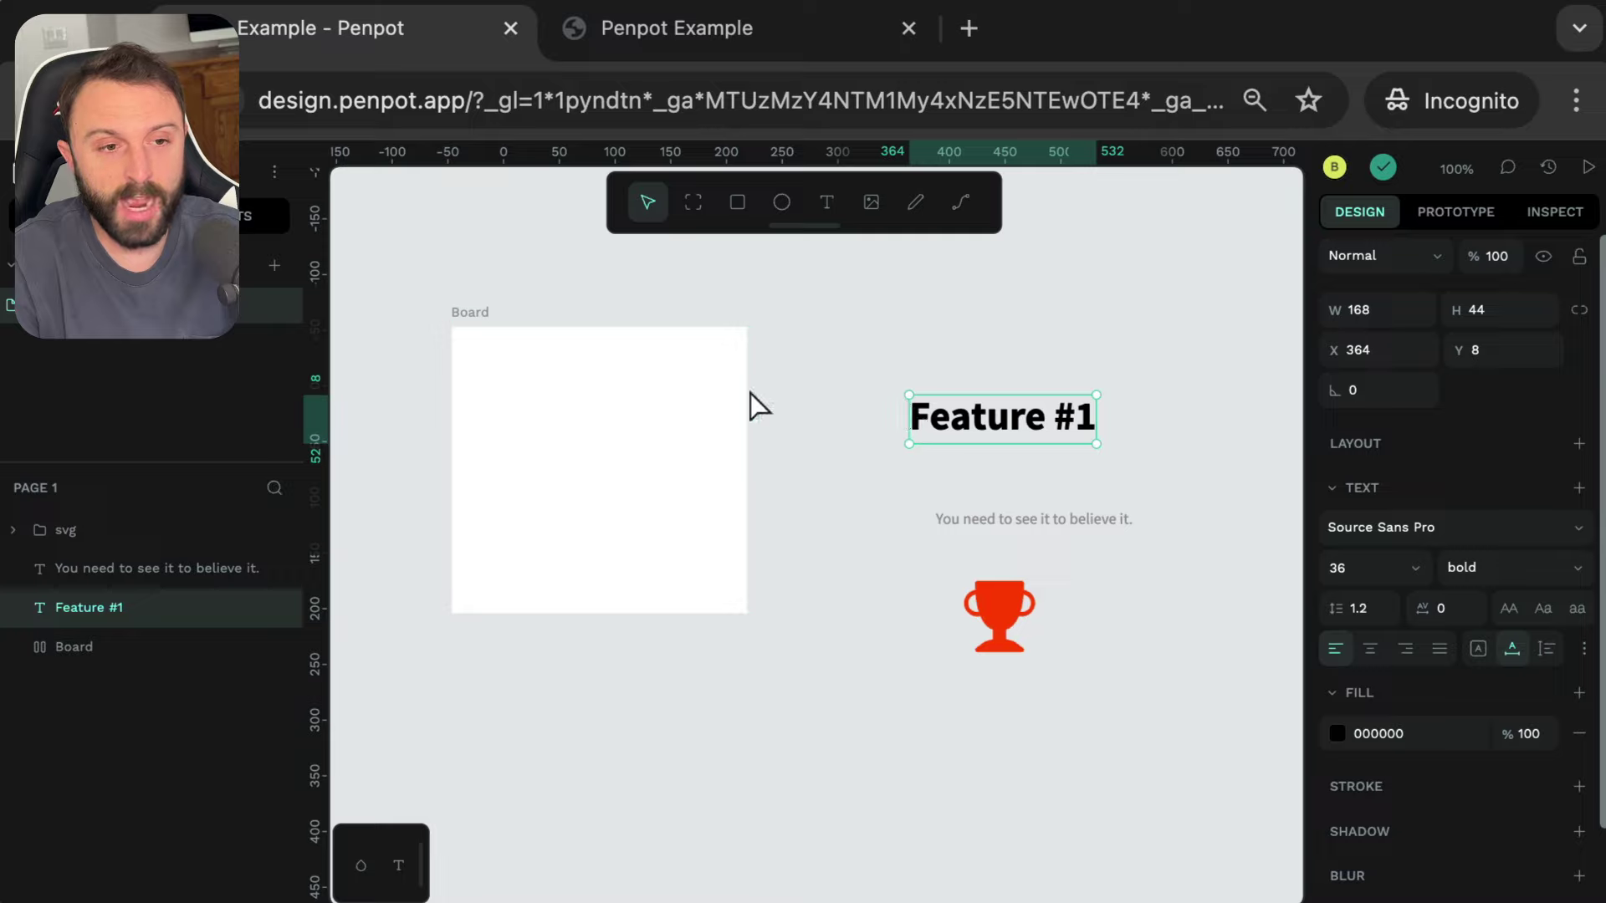
{"action": "left_click", "coordinate": [656, 383]}
{"action": "left_click", "coordinate": [1043, 434]}
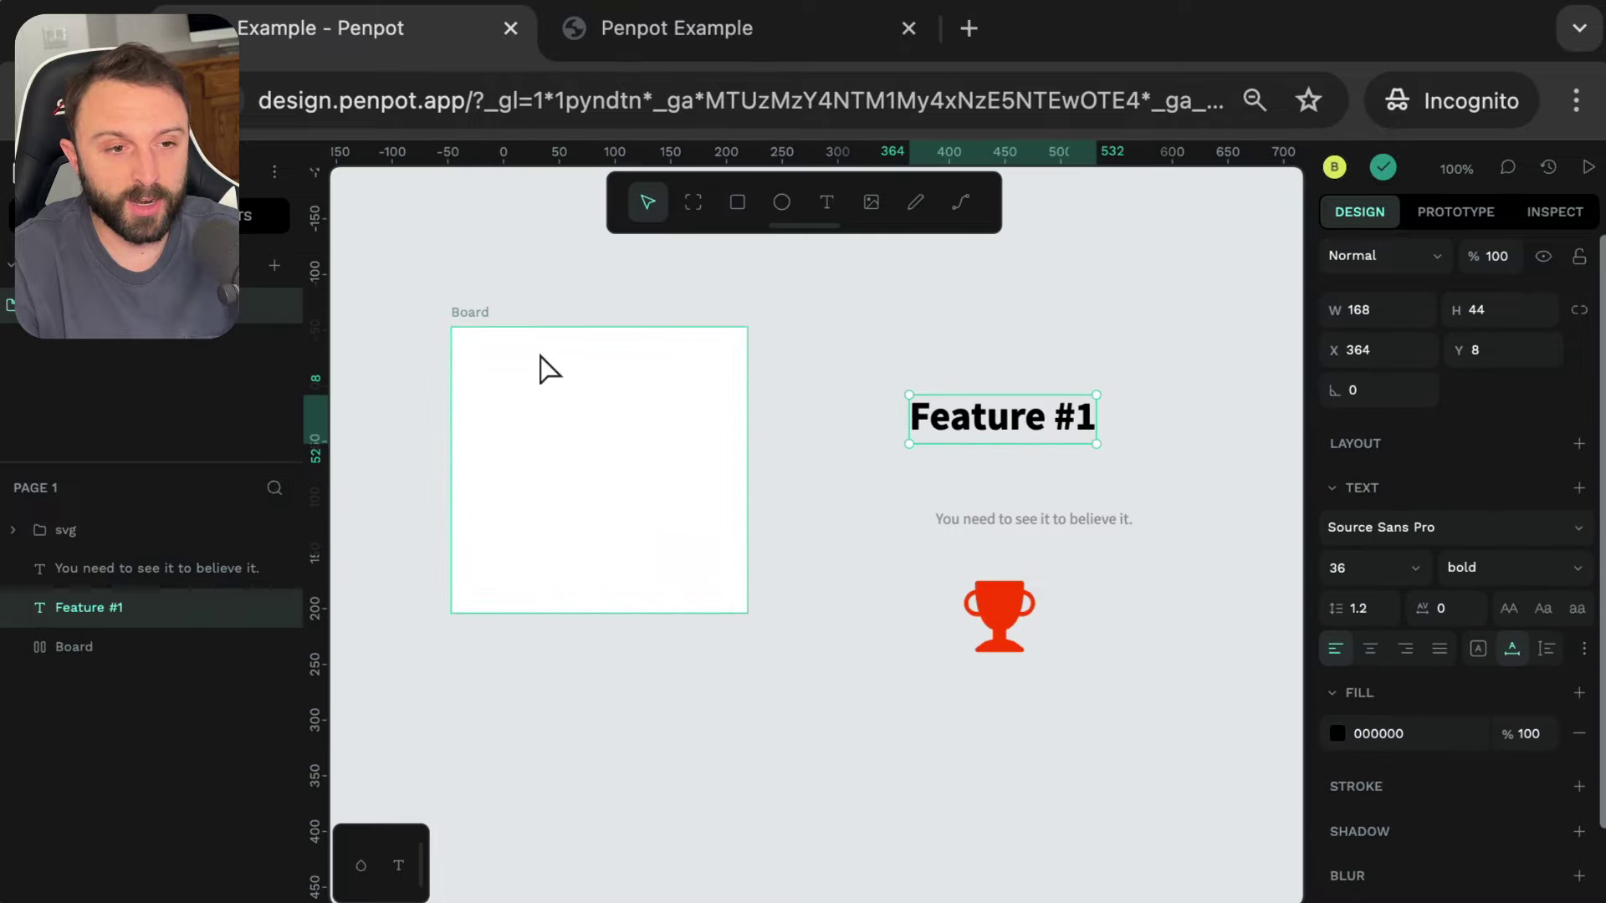
{"action": "left_click", "coordinate": [472, 358]}
{"action": "left_click", "coordinate": [1036, 441]}
{"action": "left_click", "coordinate": [828, 410]}
{"action": "left_click_drag", "start_coordinate": [1014, 429], "coordinate": [591, 359]}
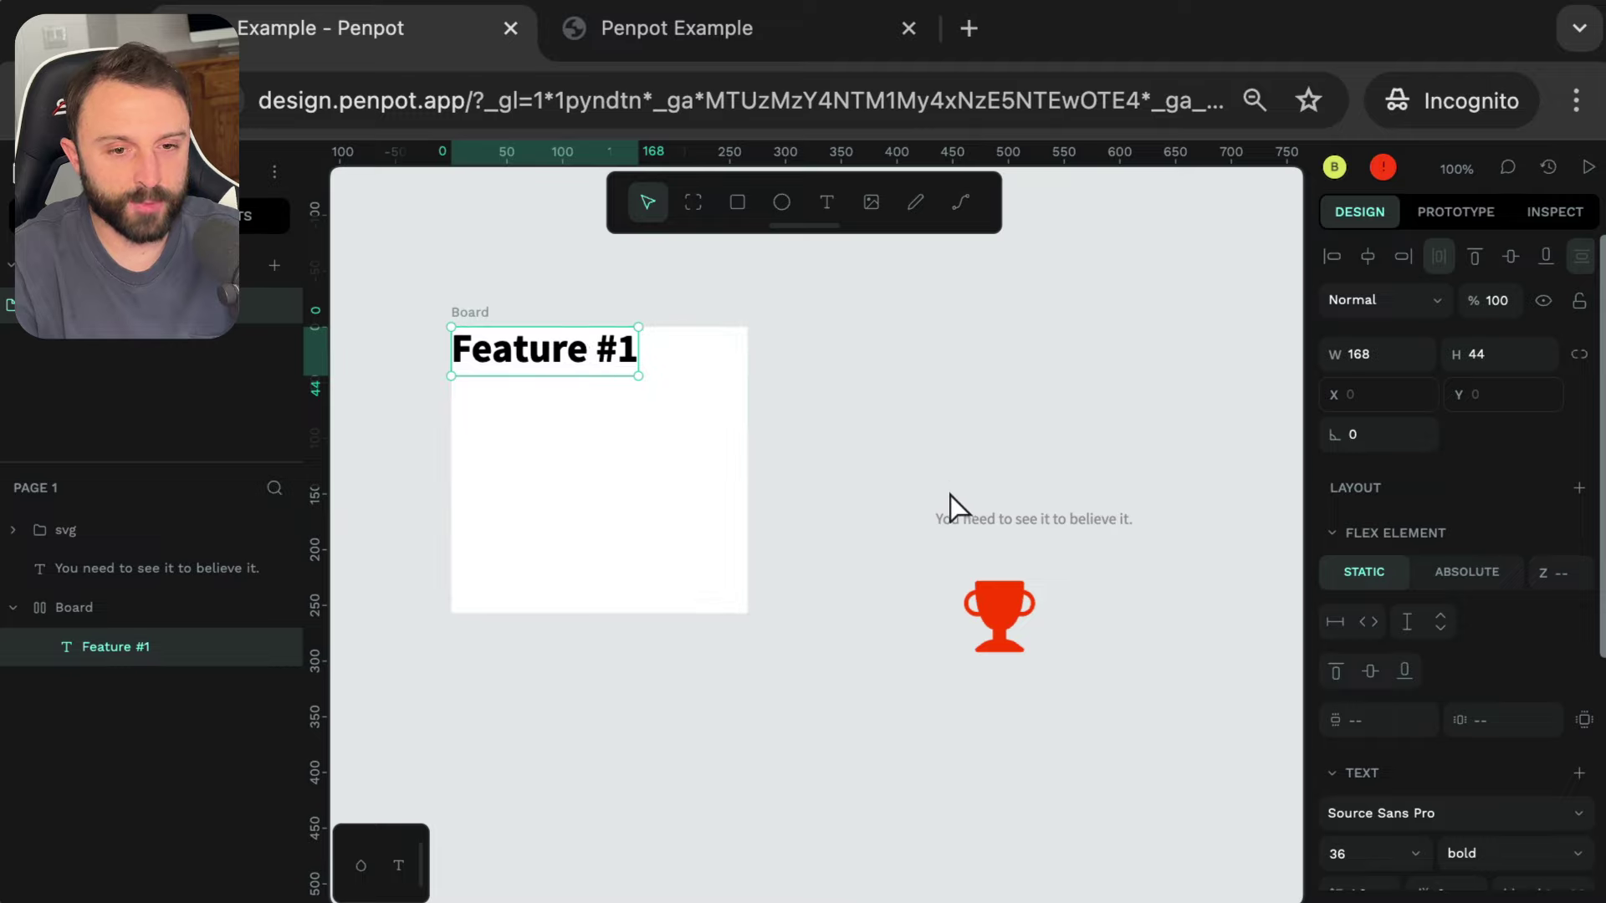
{"action": "left_click_drag", "start_coordinate": [959, 519], "coordinate": [502, 409]}
- Set the Board's flex layout direction to column so its contents stack vertically
{"action": "key", "text": "r"}
{"action": "left_click_drag", "start_coordinate": [466, 301], "coordinate": [669, 494]}
{"action": "key", "text": "Escape"}
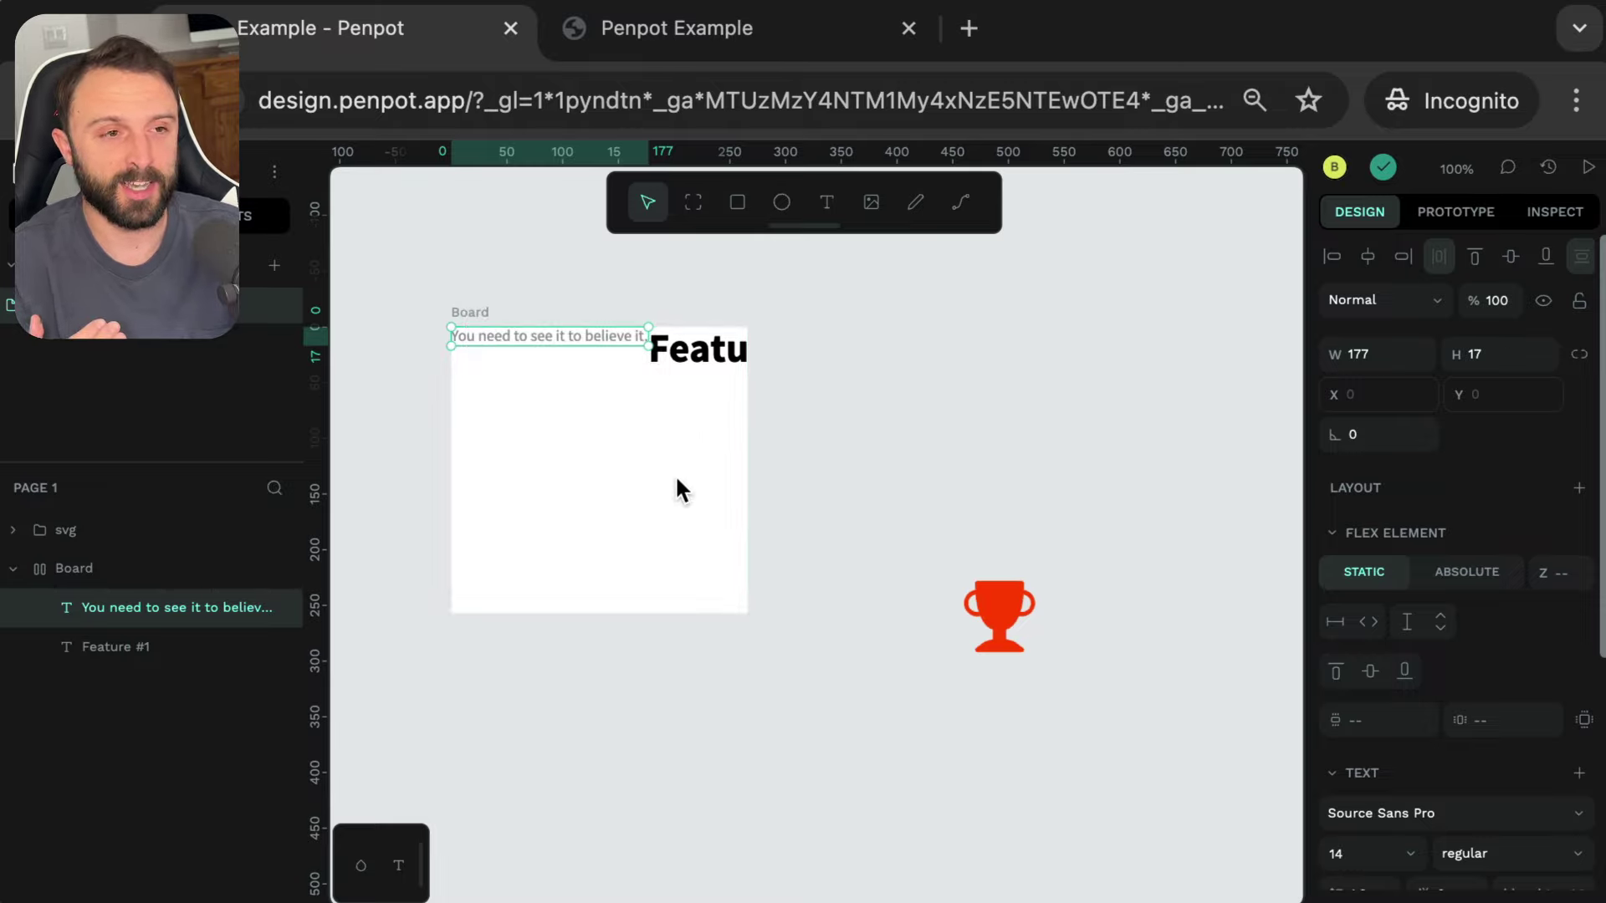
{"action": "left_click", "coordinate": [485, 311]}
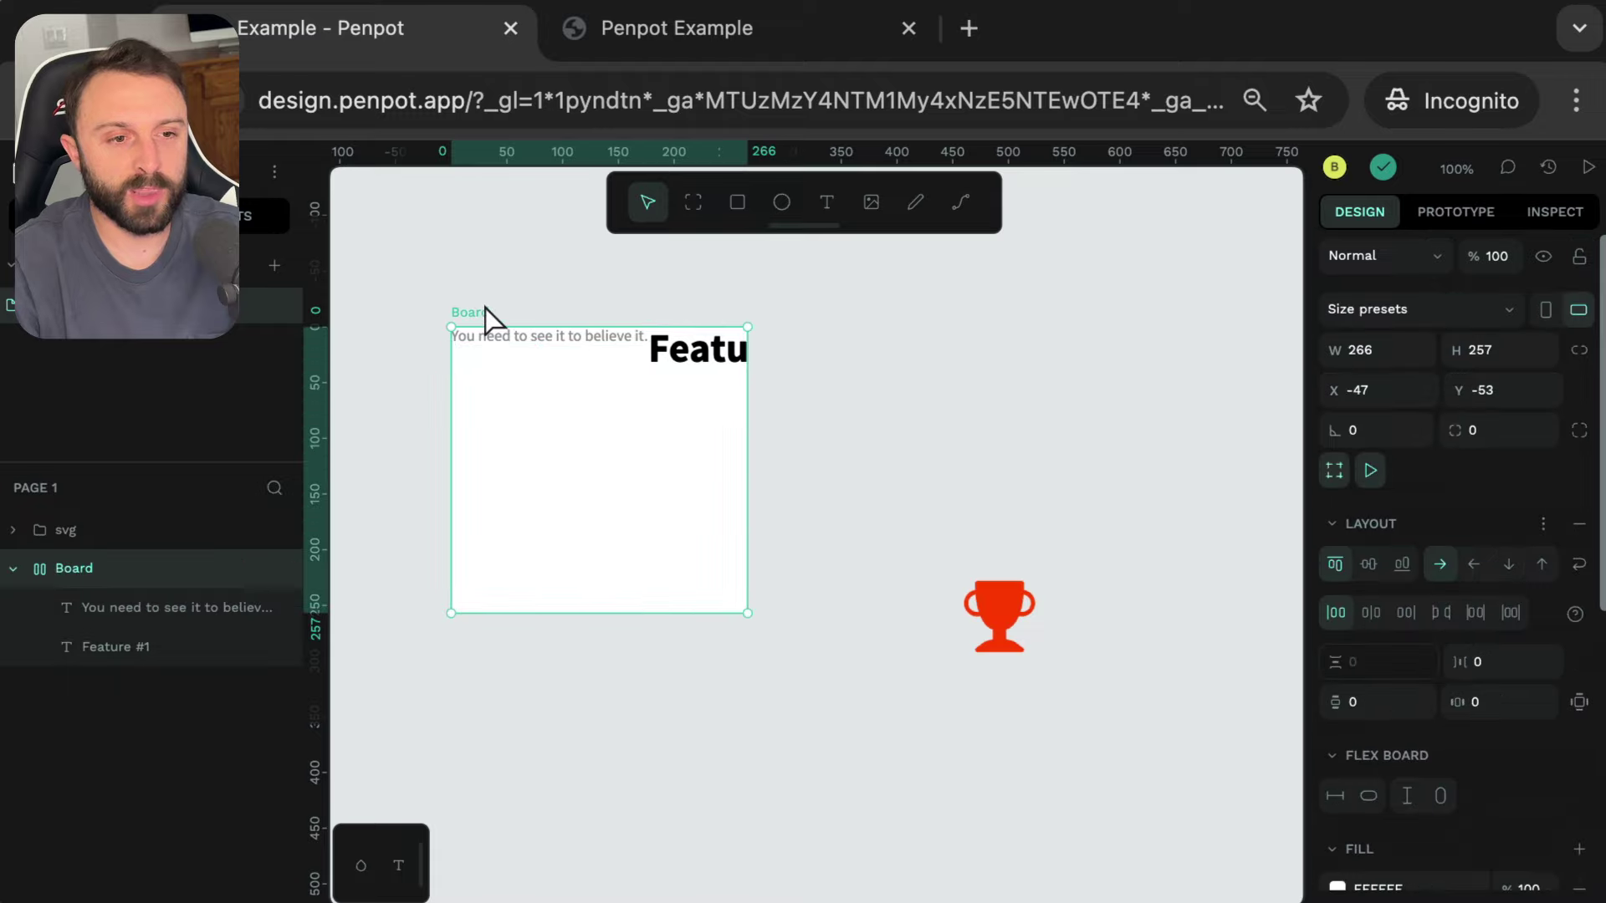
{"action": "left_click", "coordinate": [1509, 564]}
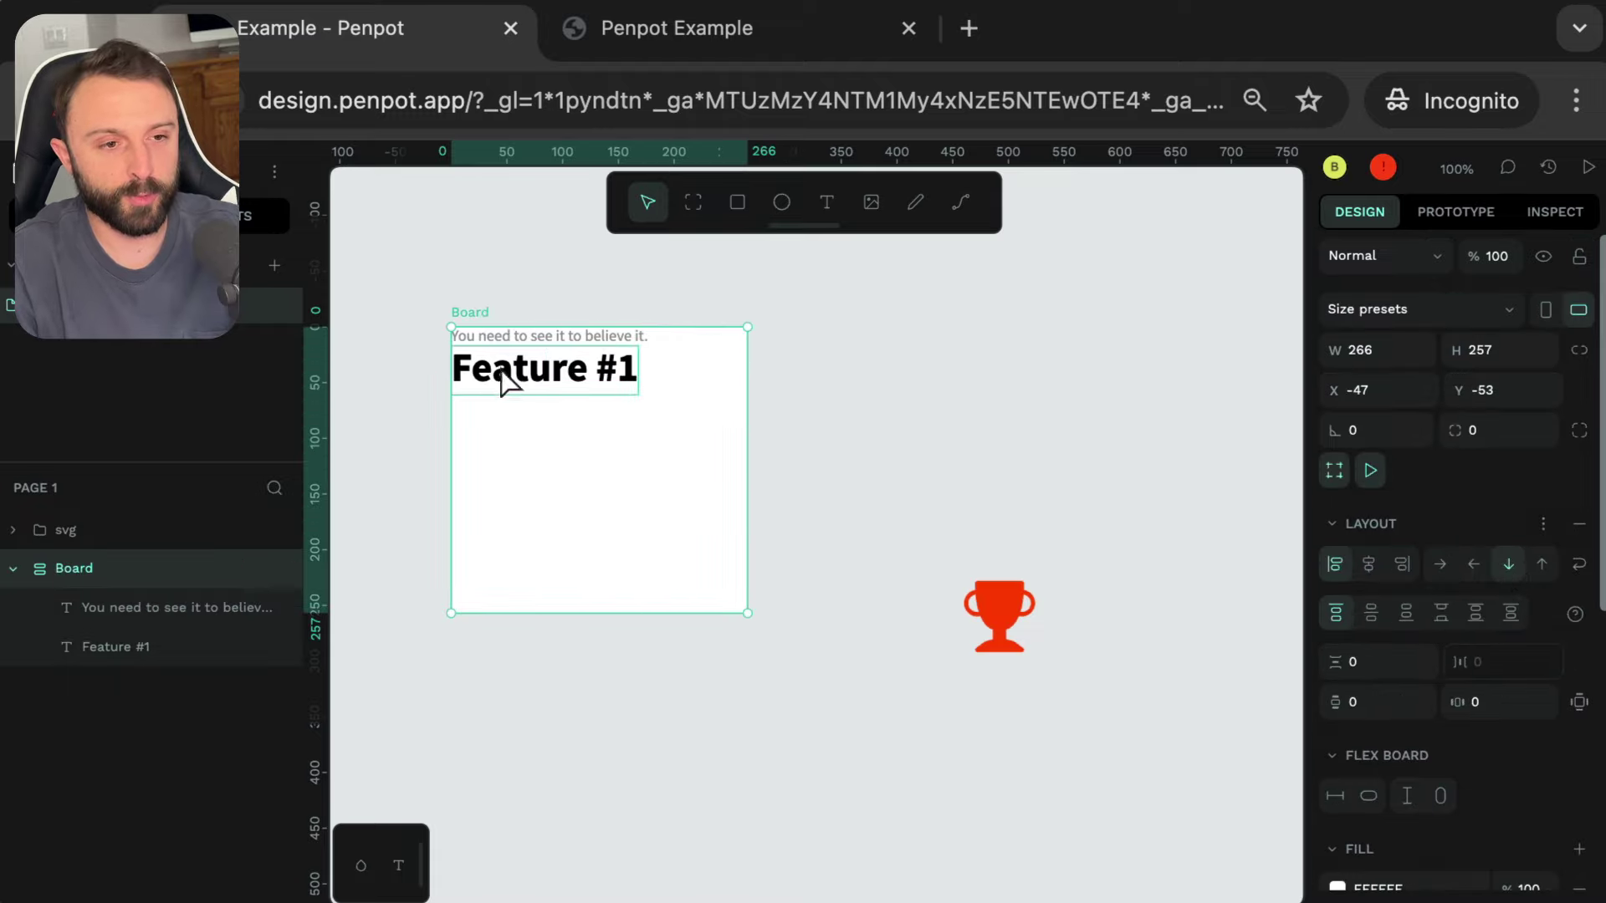
- Move the orange-red trophy icon into the Board
{"action": "left_click", "coordinate": [426, 388]}
{"action": "left_click", "coordinate": [989, 615]}
{"action": "left_click_drag", "start_coordinate": [988, 616], "coordinate": [583, 500]}
{"action": "left_click", "coordinate": [900, 508]}
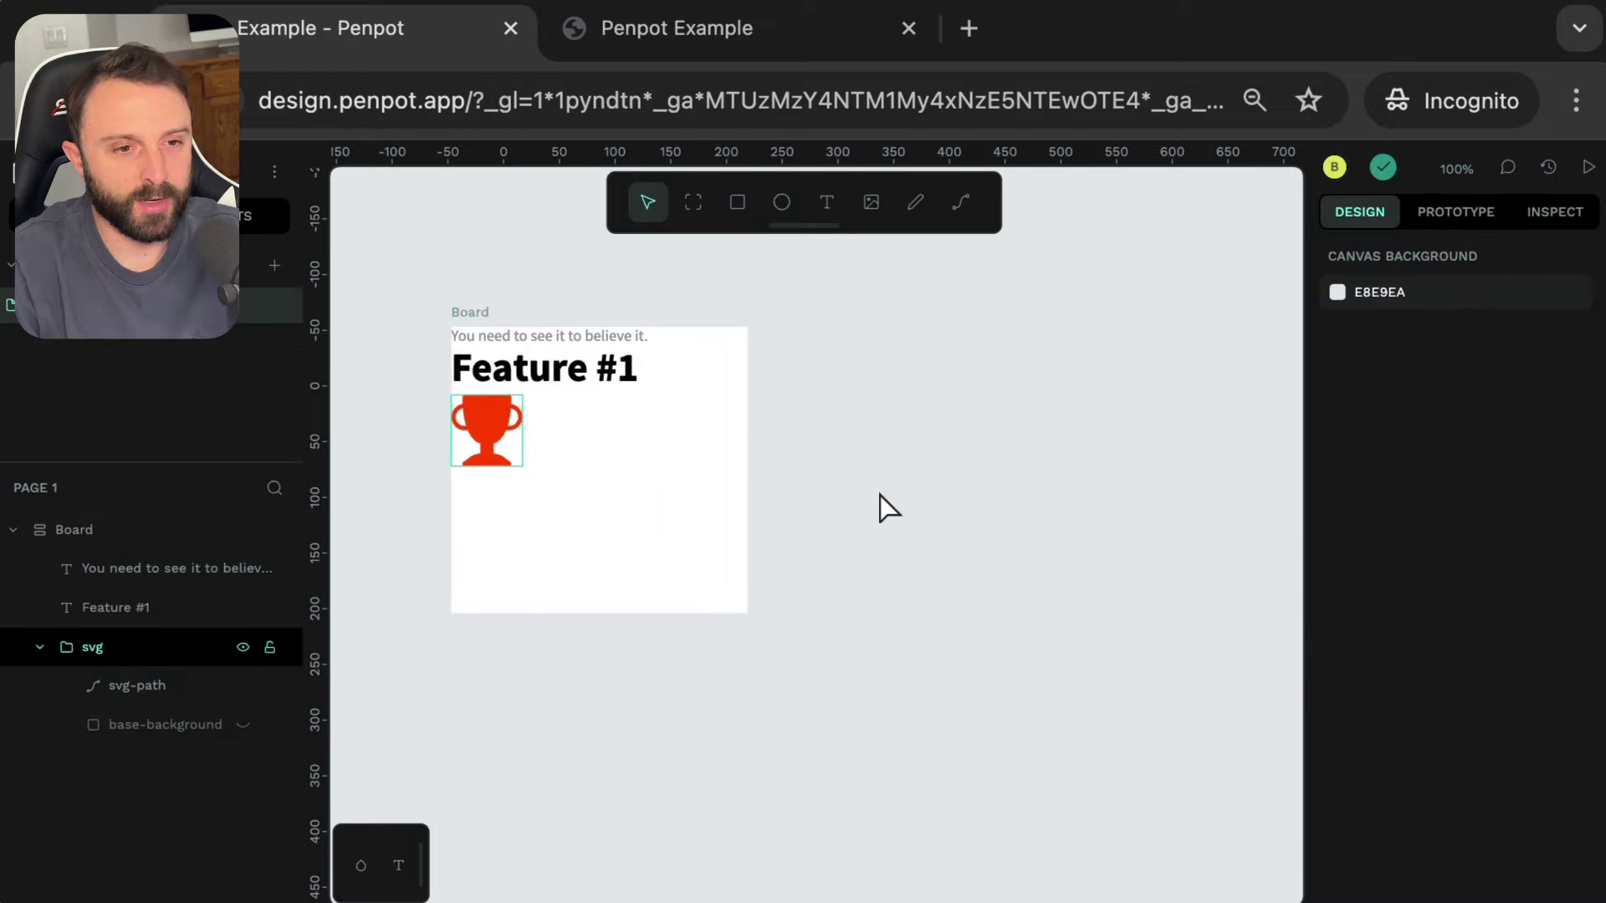
{"action": "left_click", "coordinate": [480, 412]}
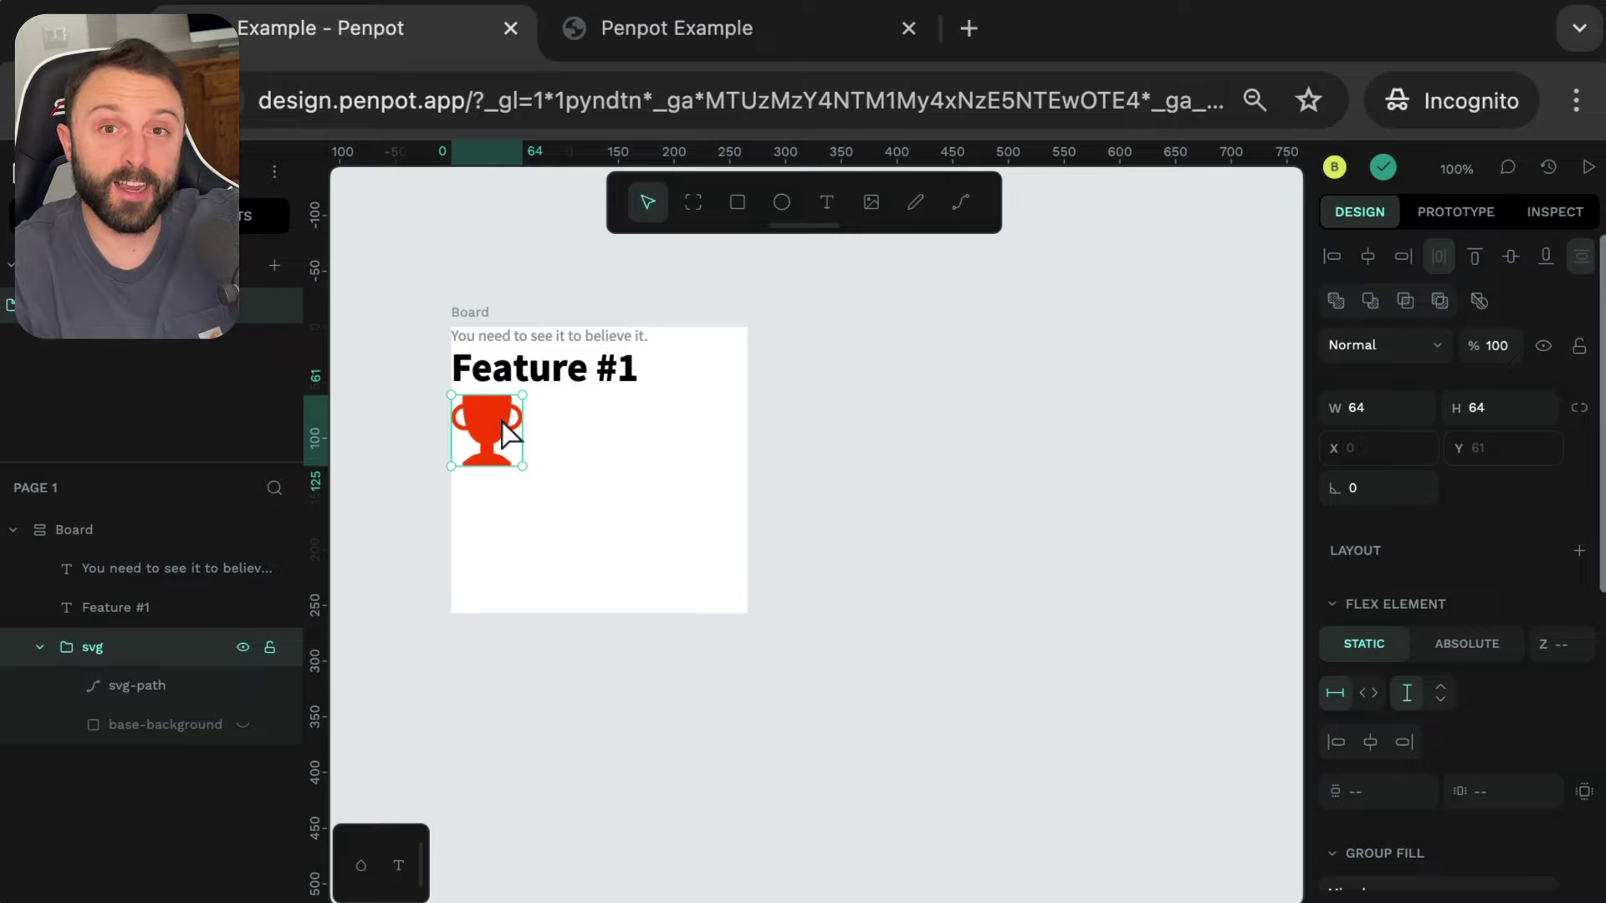
{"action": "mouse_move", "coordinate": [509, 433]}
{"action": "left_mouse_down"}
{"action": "mouse_move", "coordinate": [493, 335]}
{"action": "mouse_move", "coordinate": [510, 431]}
{"action": "mouse_move", "coordinate": [496, 412]}
{"action": "left_mouse_up"}
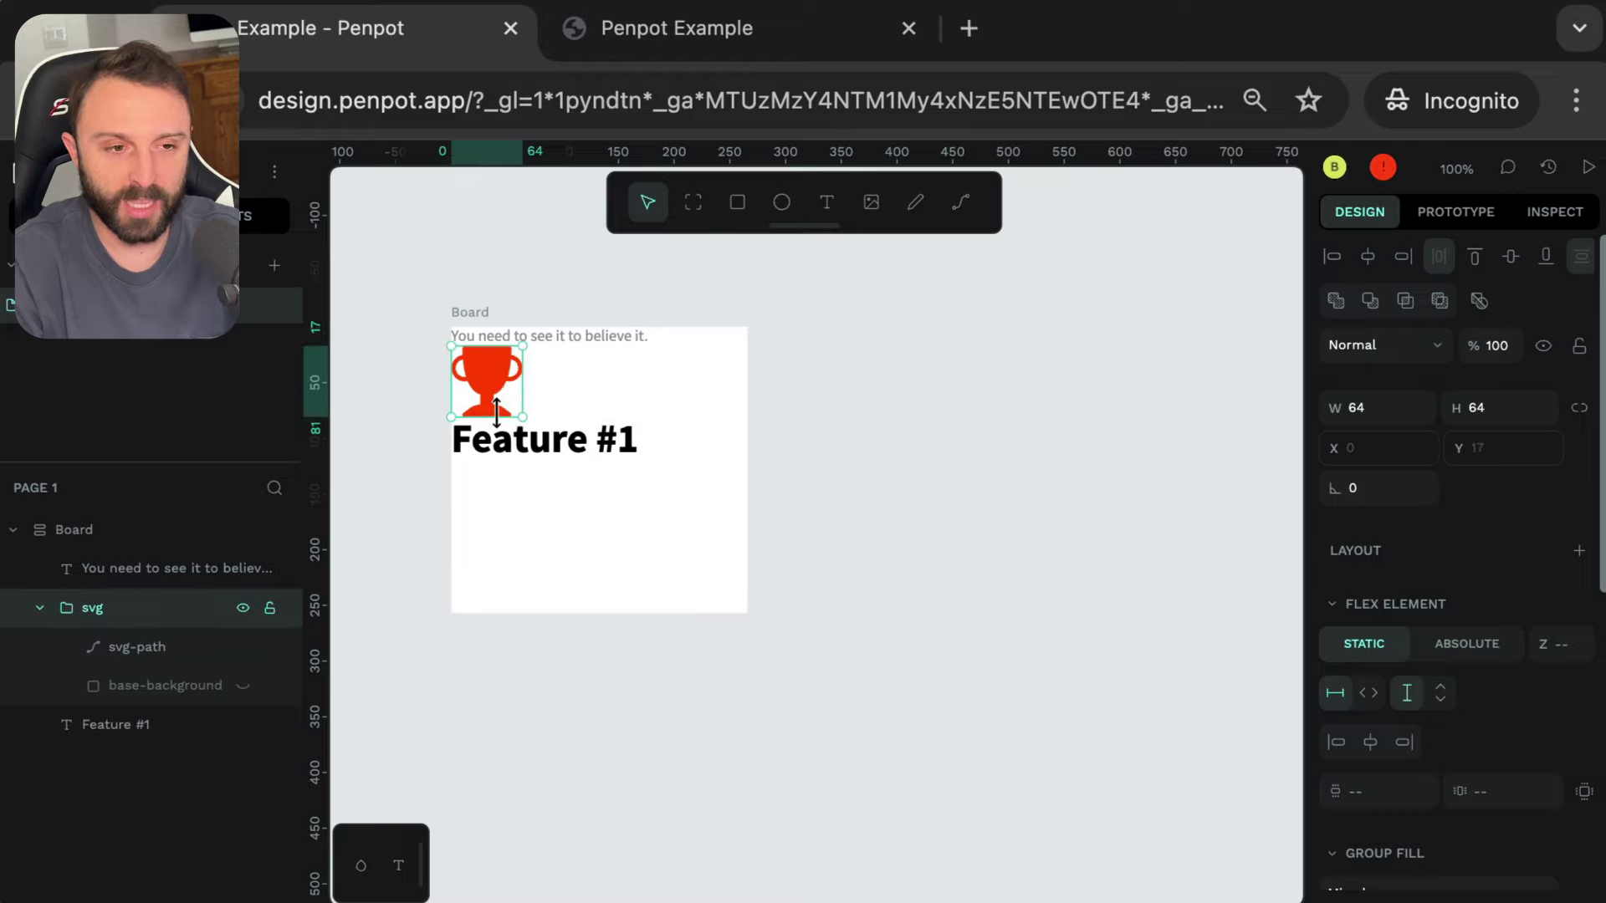
- Reorder the stack: trophy on top, then Feature #1, then the subtitle
{"action": "key", "text": "Up"}
{"action": "key", "text": "Down"}
{"action": "key", "text": "Down"}
{"action": "key", "text": "Up"}
{"action": "key", "text": "Up"}
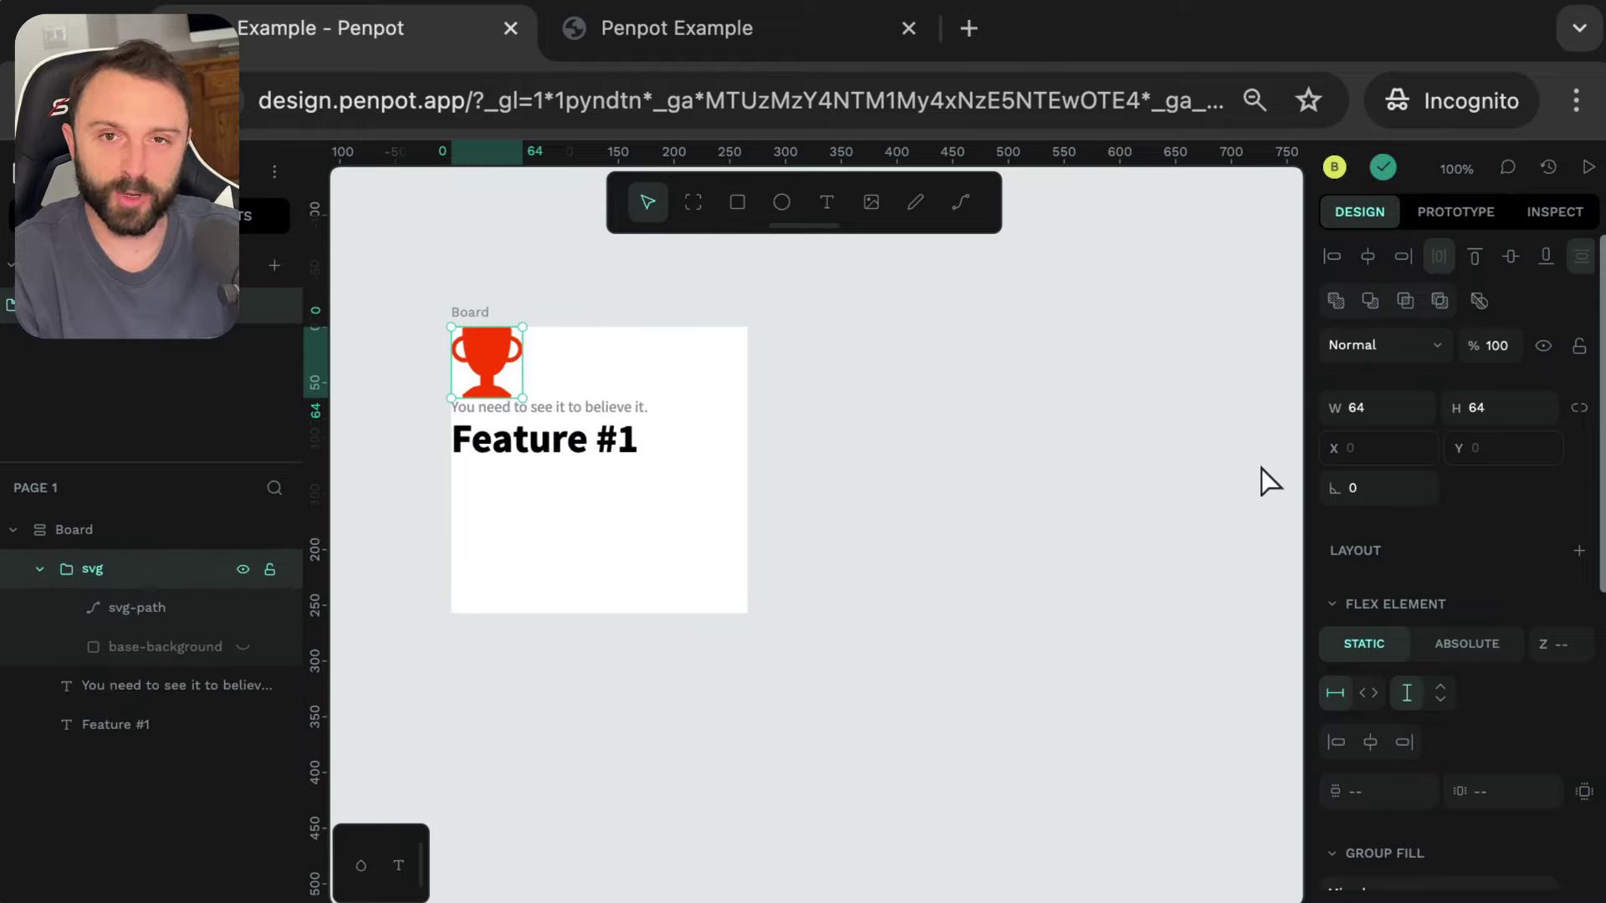
{"action": "left_click", "coordinate": [549, 451]}
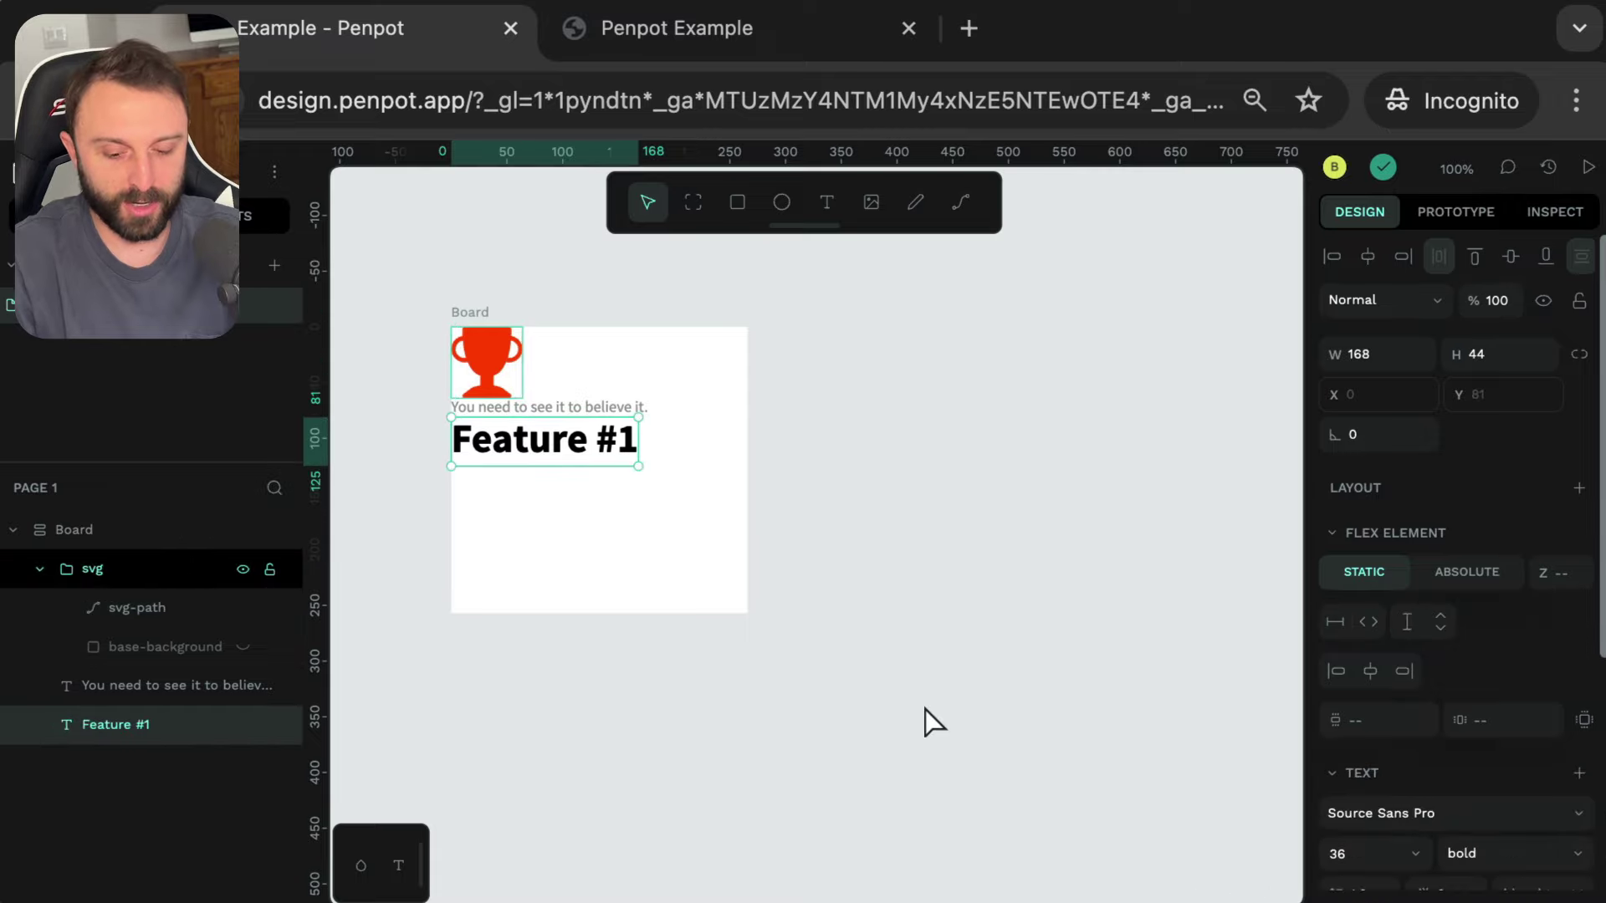
{"action": "key", "text": "Up"}
{"action": "key", "text": "Down"}
{"action": "key", "text": "Up"}
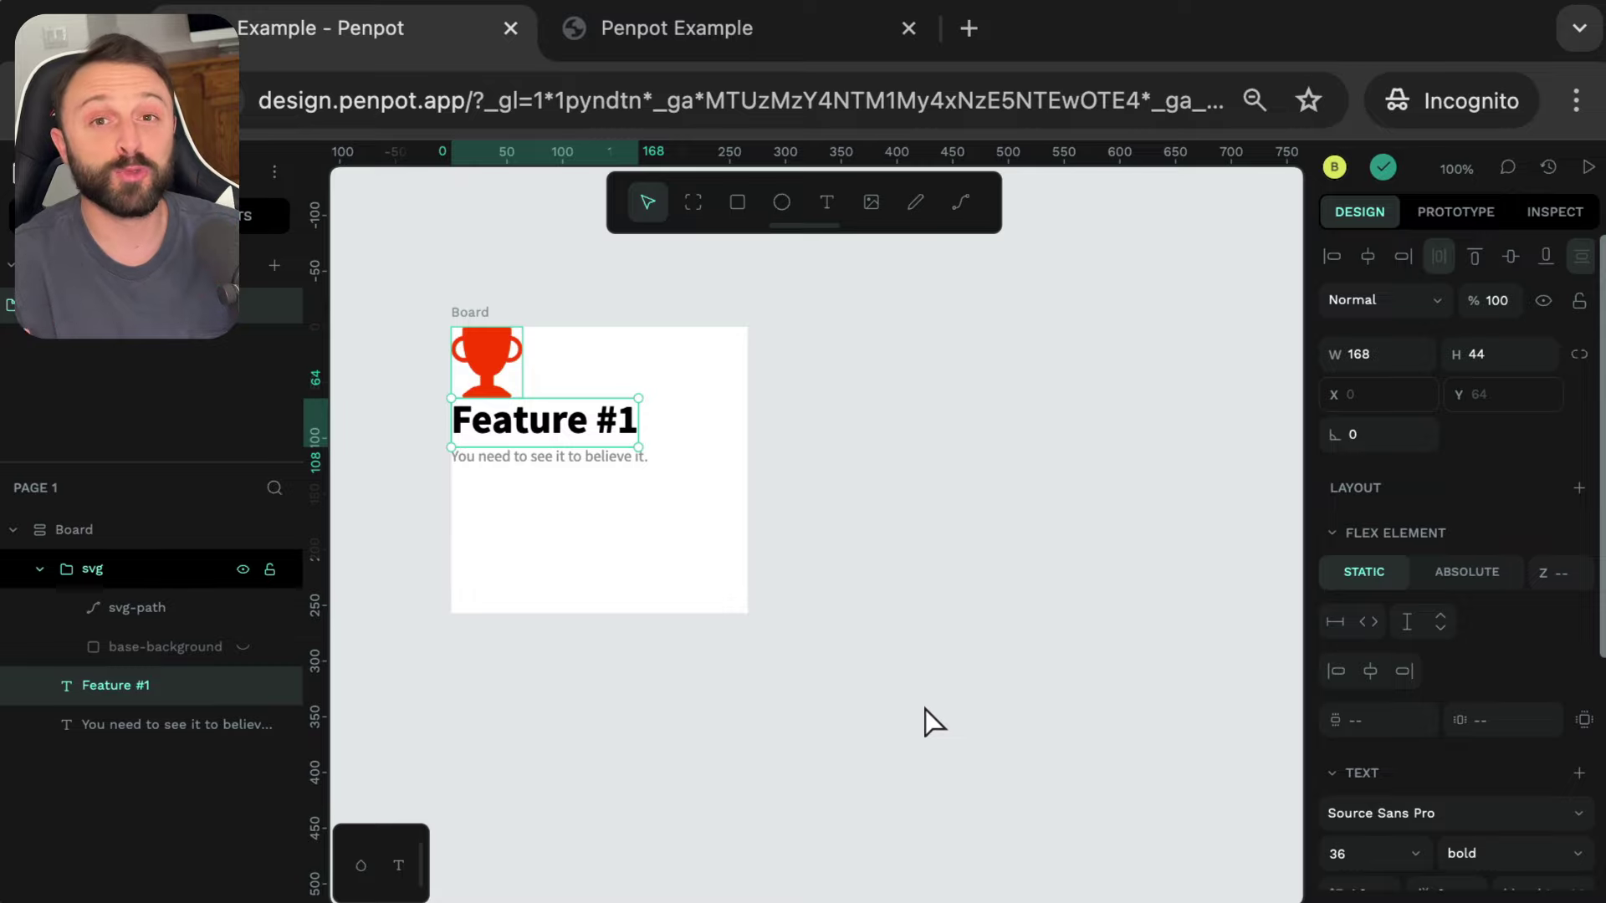
- Centre the Board's contents horizontally and vertically using the layout alignment buttons
{"action": "left_click", "coordinate": [932, 707]}
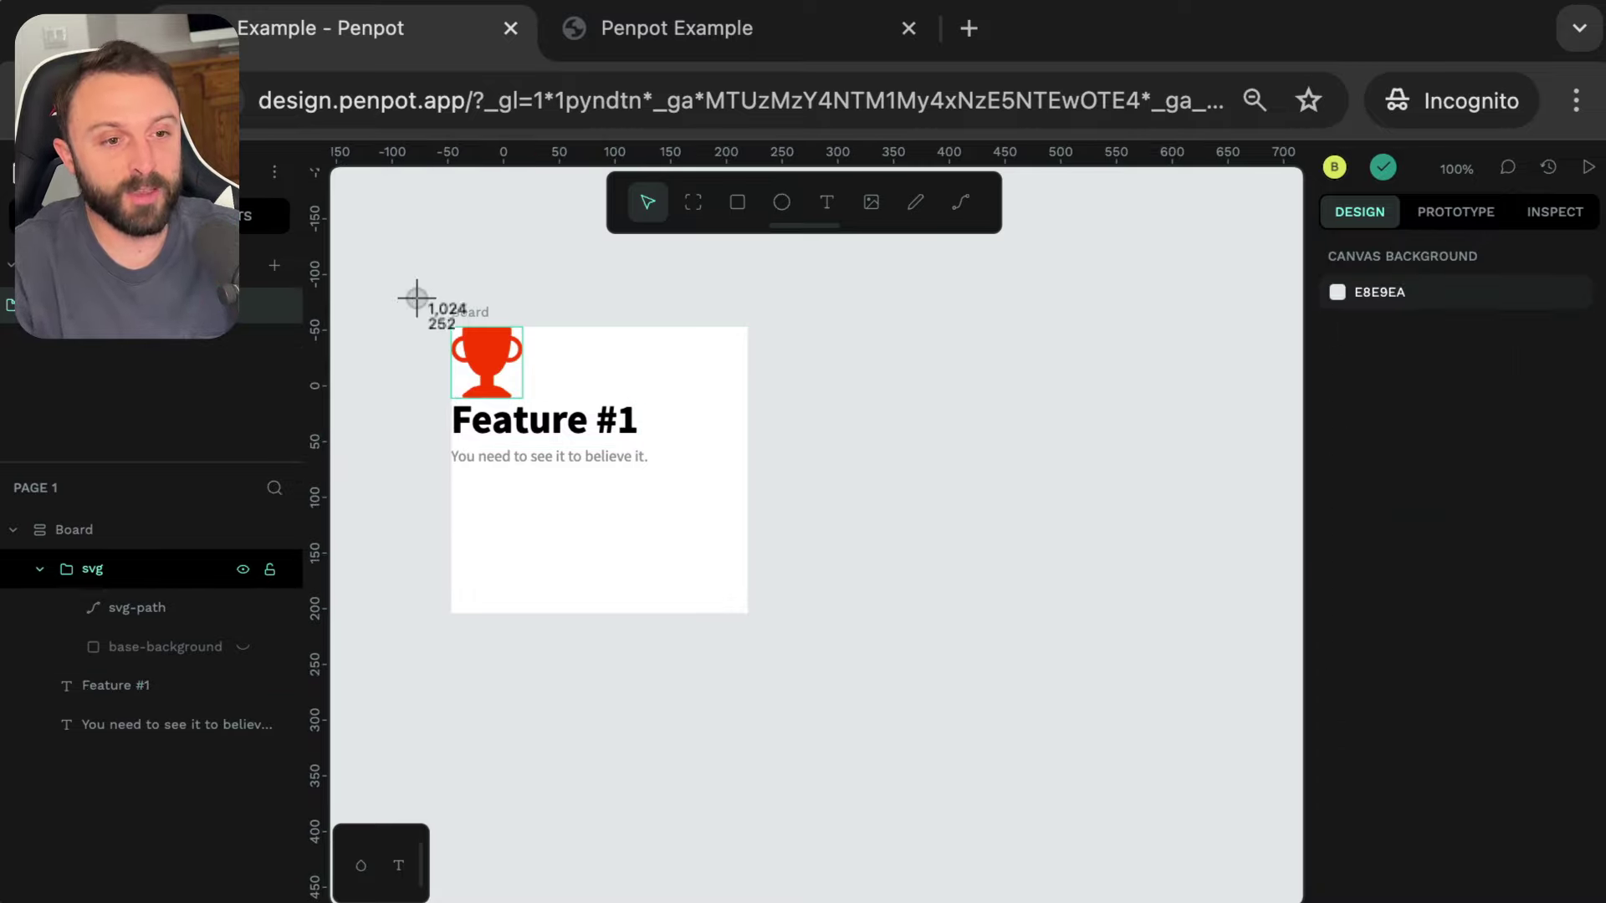
{"action": "left_click_drag", "start_coordinate": [412, 297], "coordinate": [818, 661]}
{"action": "left_click_drag", "start_coordinate": [435, 320], "coordinate": [893, 658]}
{"action": "left_click", "coordinate": [461, 308]}
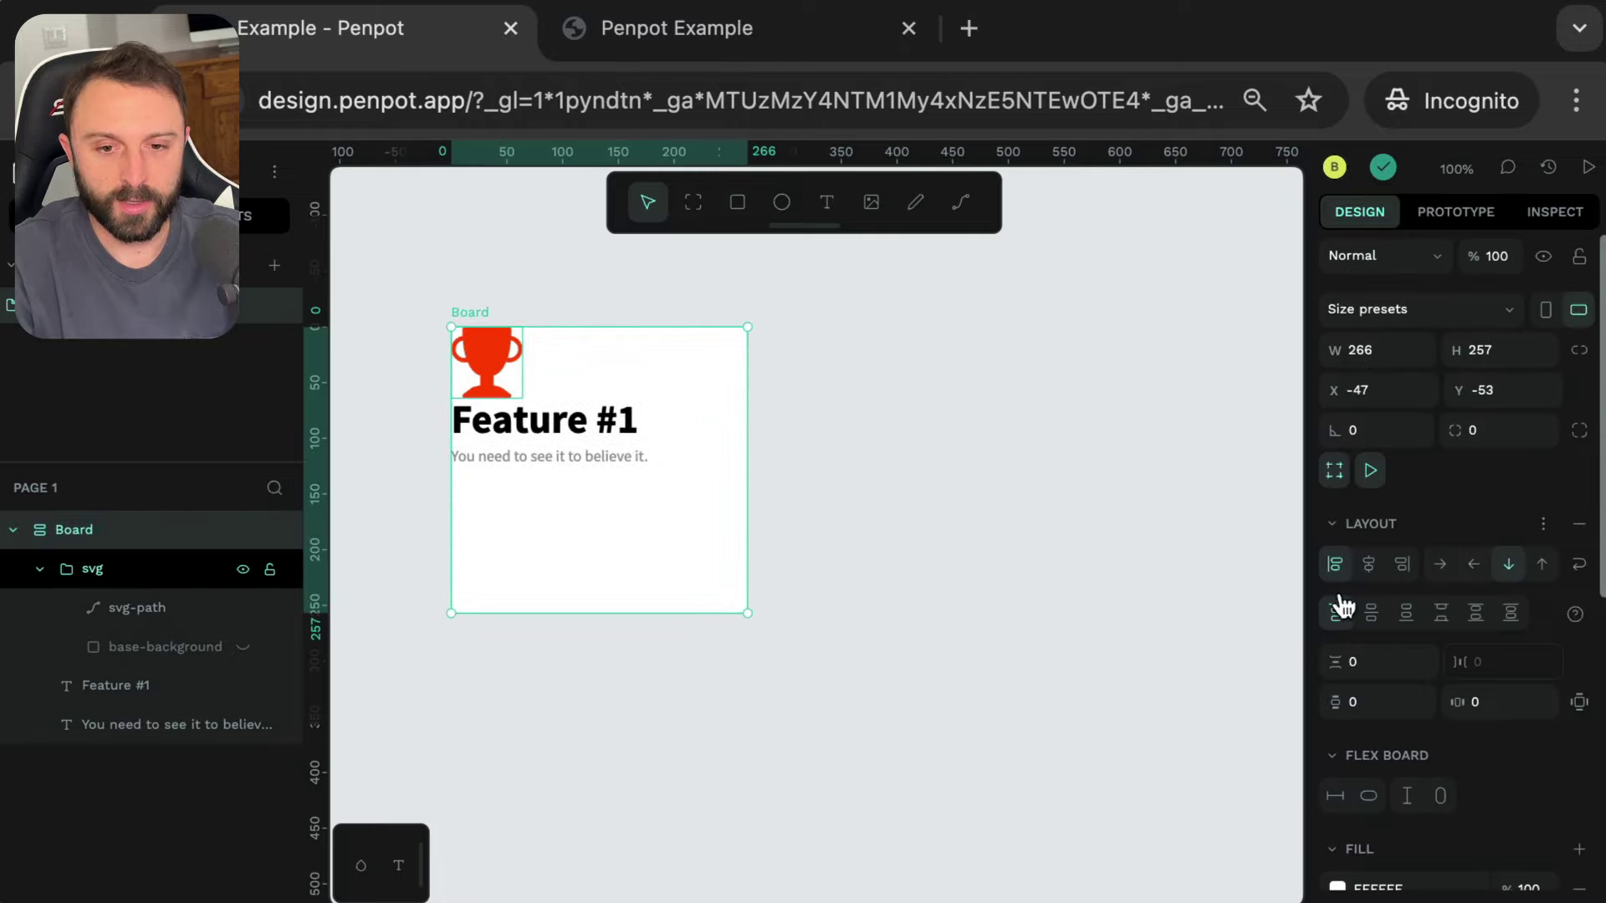
{"action": "left_click", "coordinate": [1368, 565]}
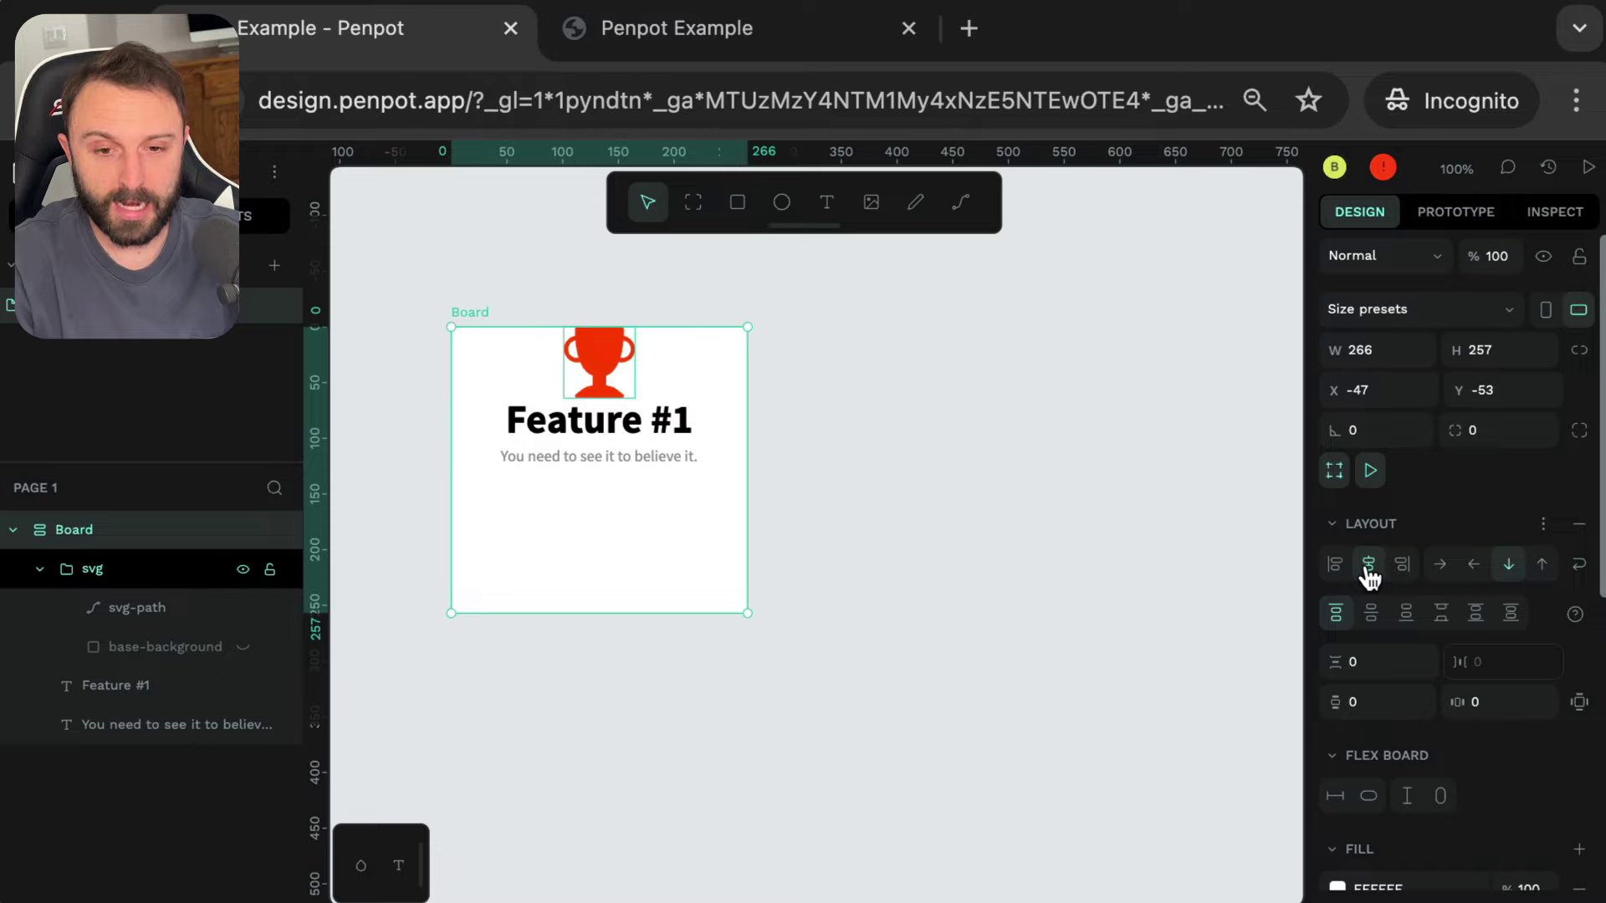
{"action": "left_click", "coordinate": [1372, 613]}
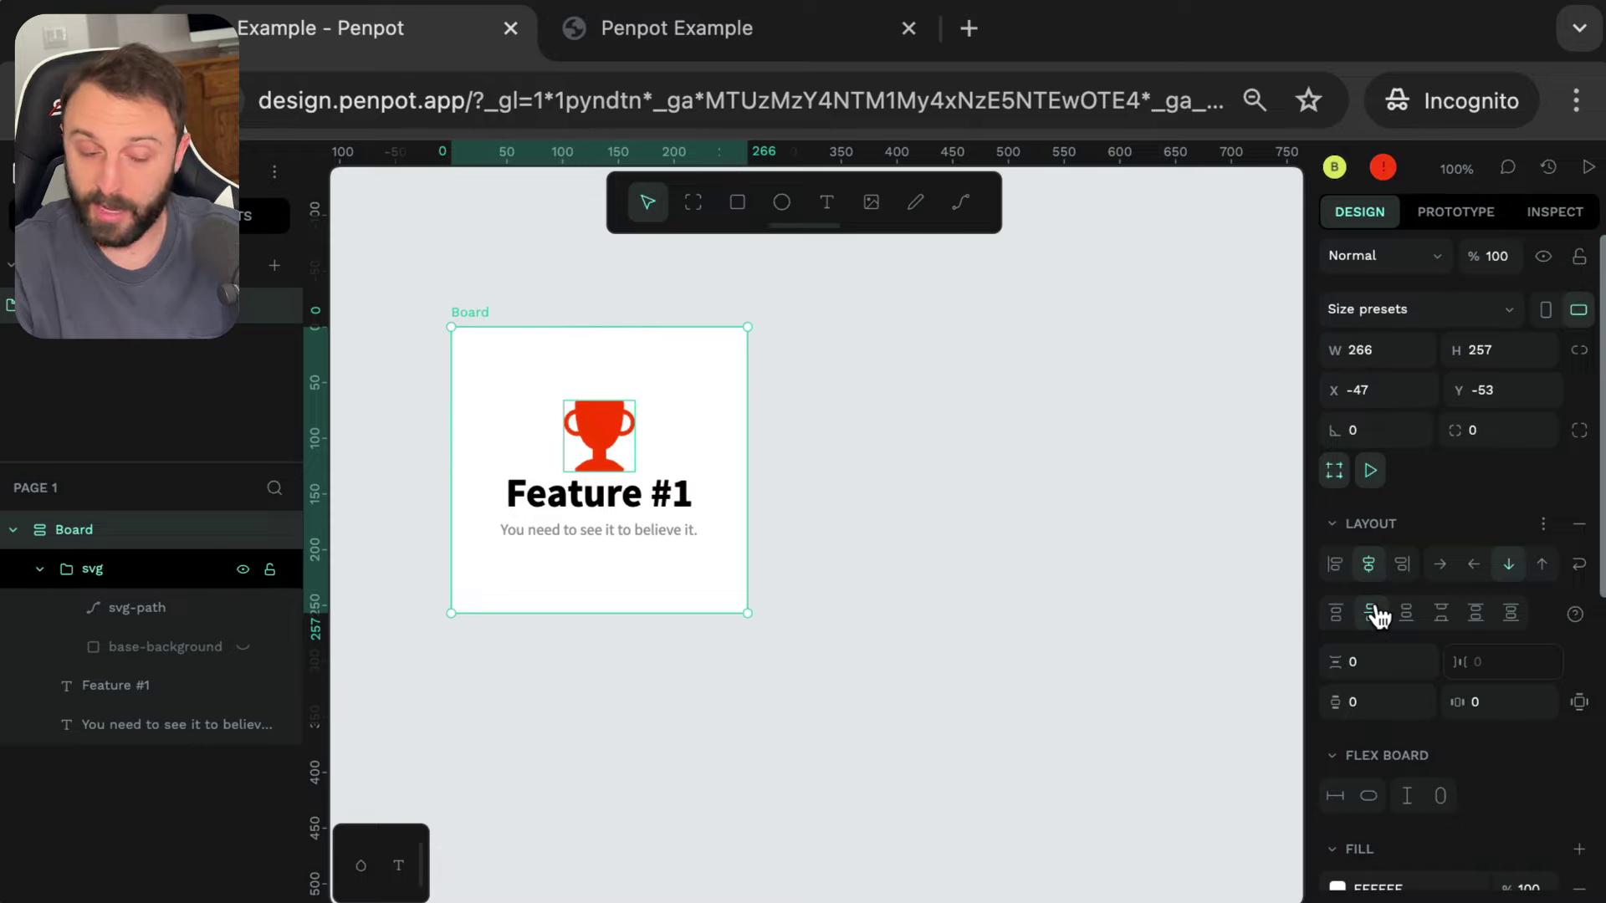
{"action": "key", "text": "Escape"}
- Set the Board's corner radius to 12
{"action": "left_click_drag", "start_coordinate": [434, 258], "coordinate": [594, 452]}
{"action": "left_click", "coordinate": [470, 314]}
{"action": "left_click", "coordinate": [1476, 429]}
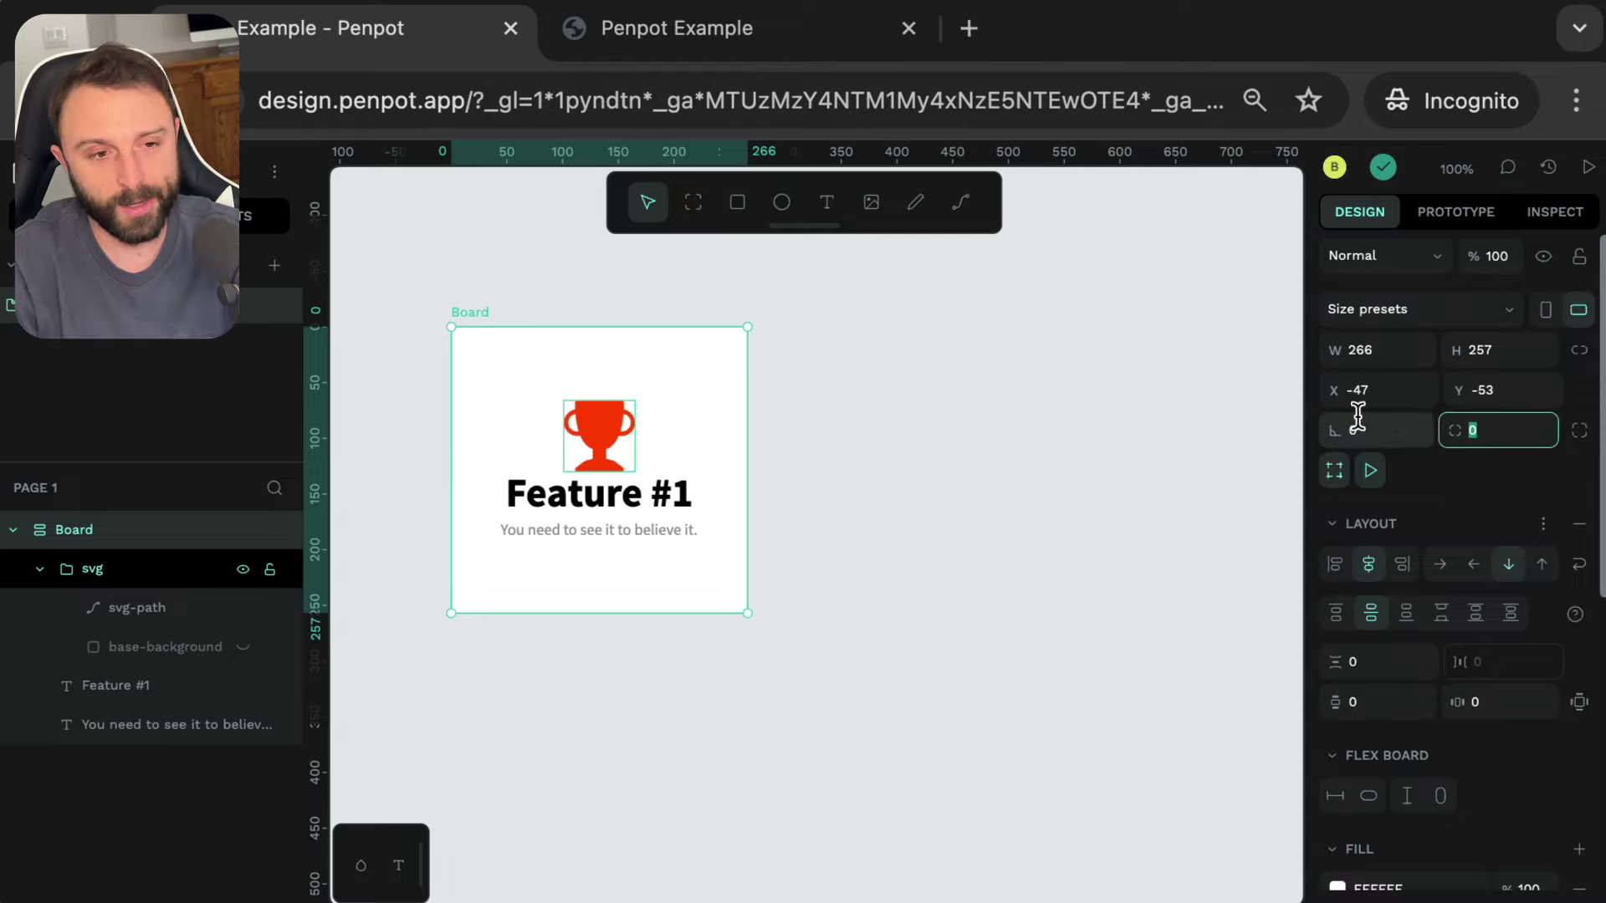
{"action": "type", "text": "12"}
{"action": "key", "text": "Return"}
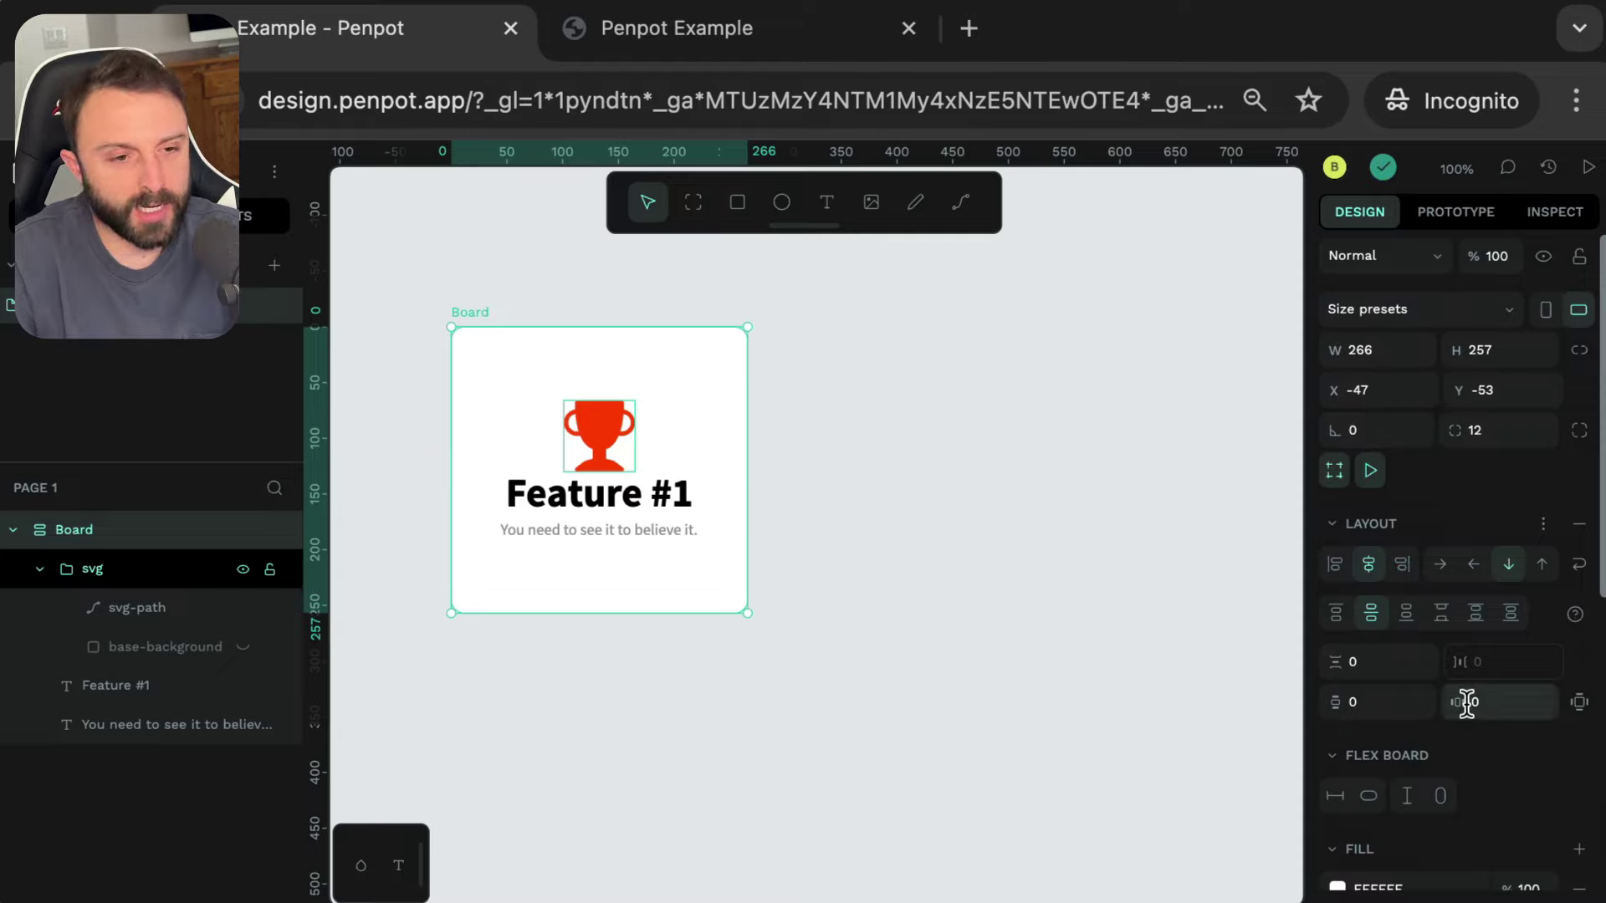
- Add a border stroke to the Board and colour it light grey b0b0b0
{"action": "scroll", "coordinate": [1470, 703], "scroll_direction": "down", "scroll_amount": 5}
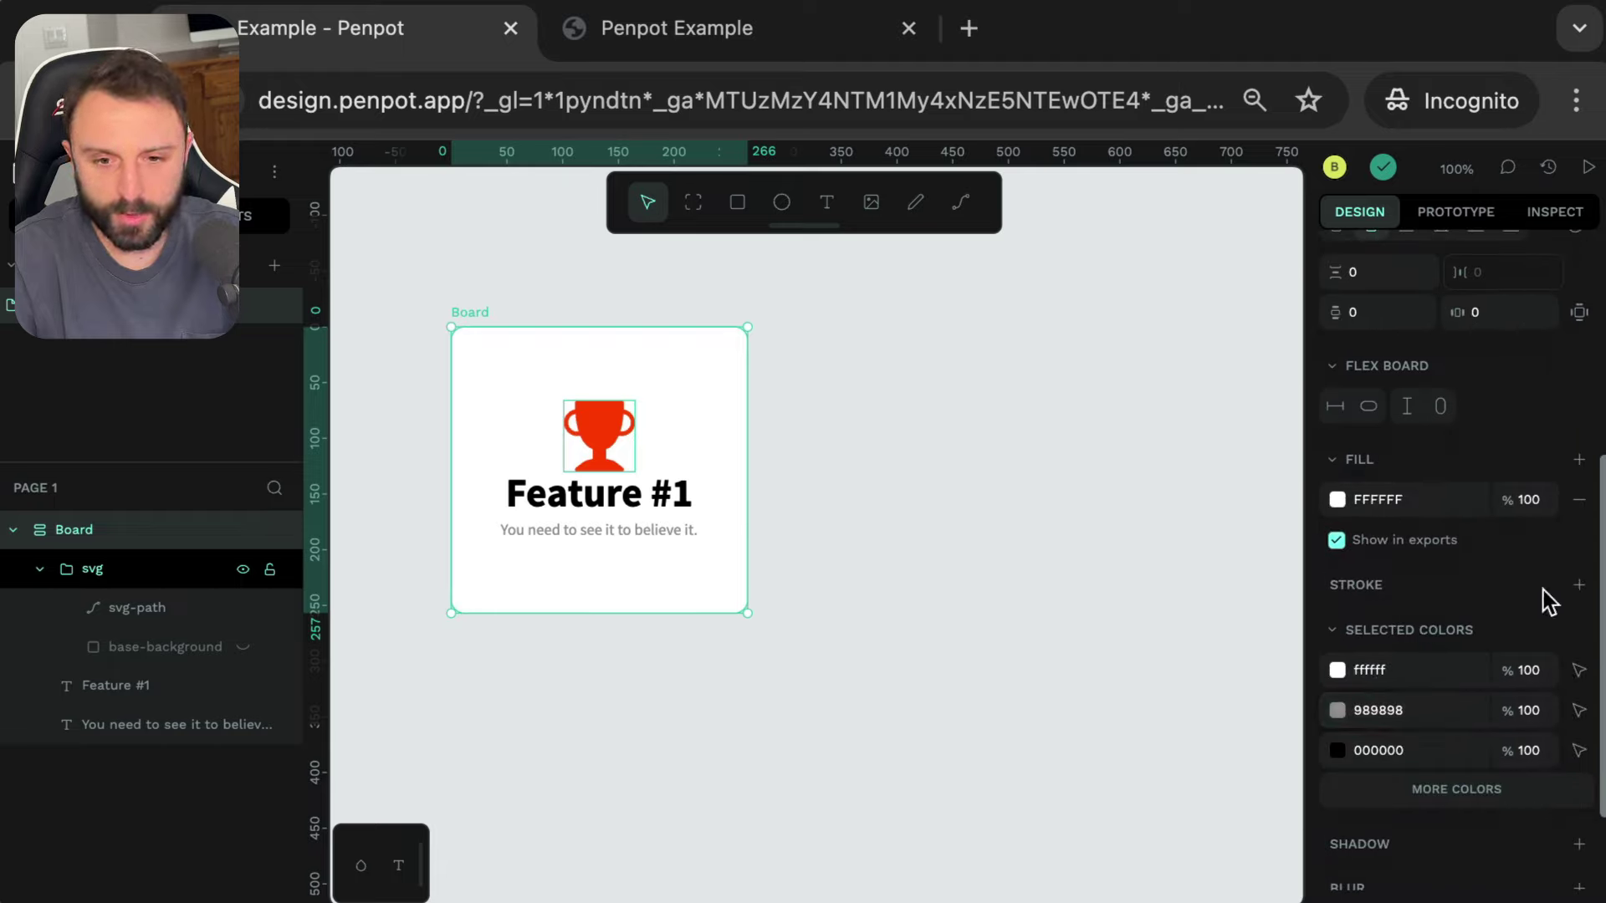
{"action": "left_click", "coordinate": [1579, 585]}
{"action": "left_click", "coordinate": [1337, 625]}
{"action": "mouse_move", "coordinate": [970, 500]}
{"action": "left_mouse_down"}
{"action": "mouse_move", "coordinate": [889, 485]}
{"action": "mouse_move", "coordinate": [862, 512]}
{"action": "left_mouse_up"}
{"action": "left_click", "coordinate": [835, 449]}
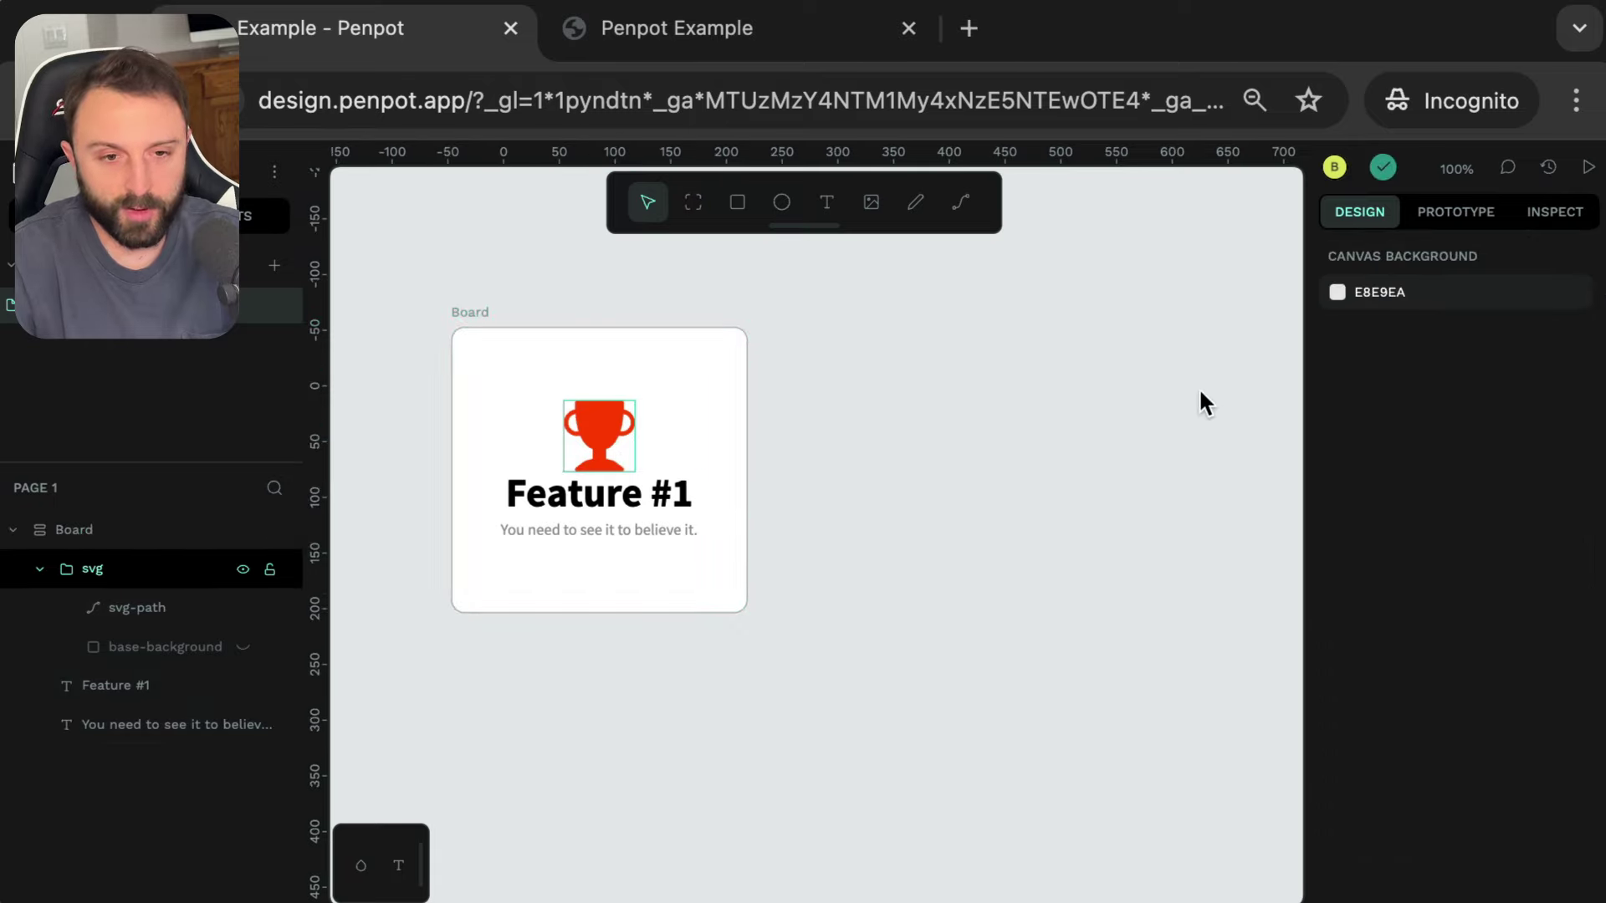
- Select the card board and cancel a stray rectangle drawn over it
{"action": "scroll", "coordinate": [1058, 394], "scroll_direction": "right", "scroll_amount": 3}
{"action": "scroll", "coordinate": [1068, 398], "scroll_direction": "left", "scroll_amount": 2}
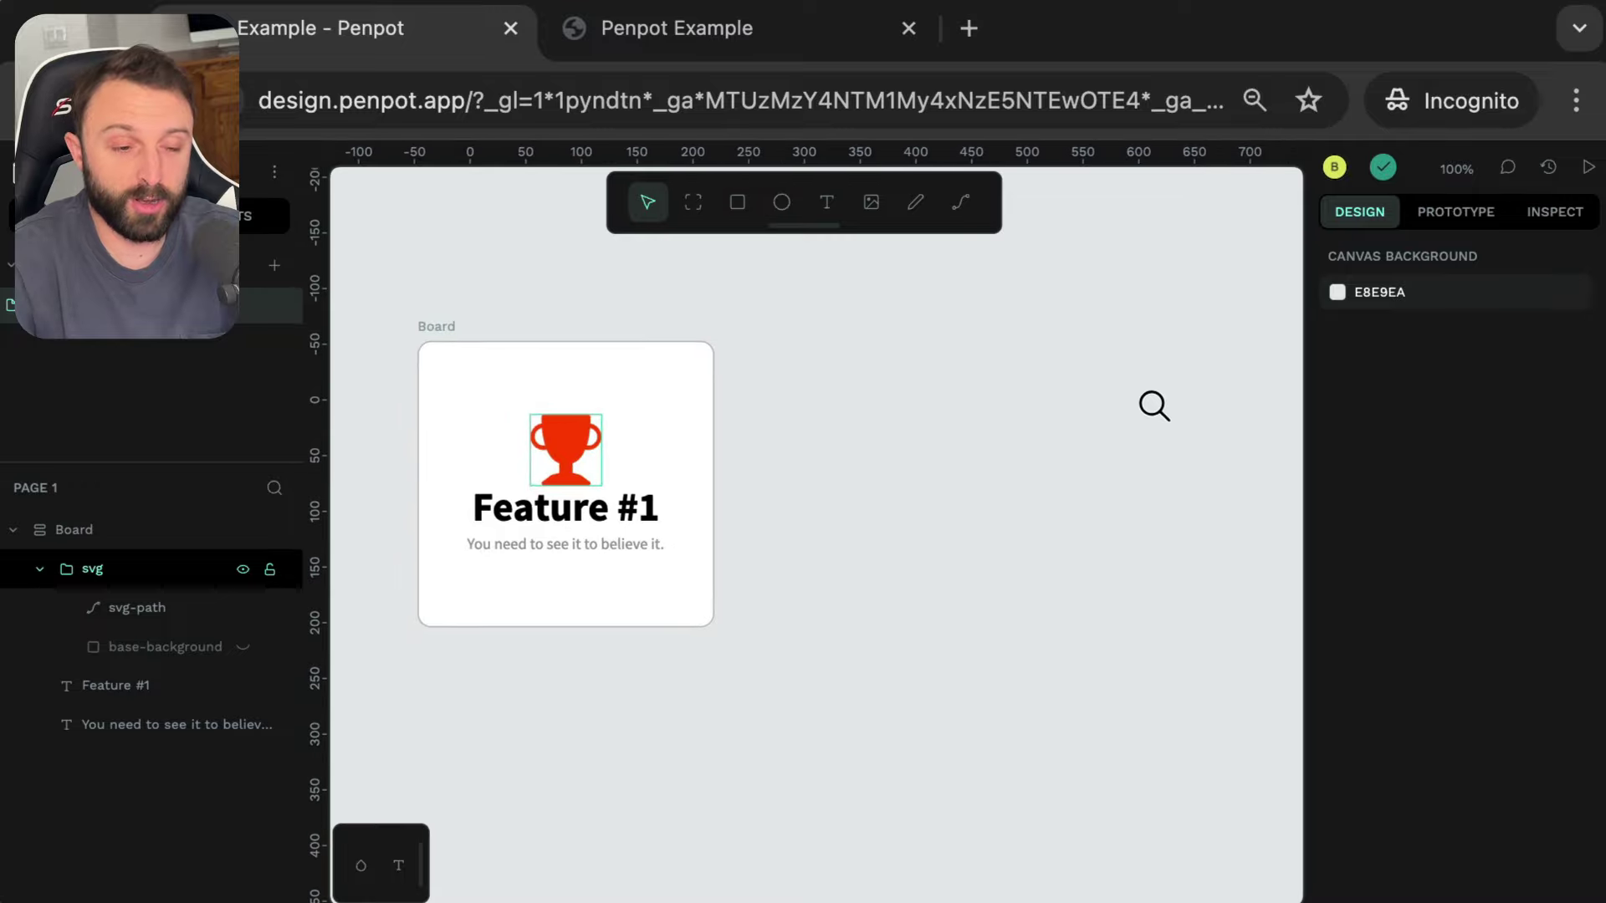
{"action": "scroll", "coordinate": [953, 502], "scroll_direction": "left", "scroll_amount": 3}
{"action": "scroll", "coordinate": [954, 502], "scroll_direction": "down", "scroll_amount": 1}
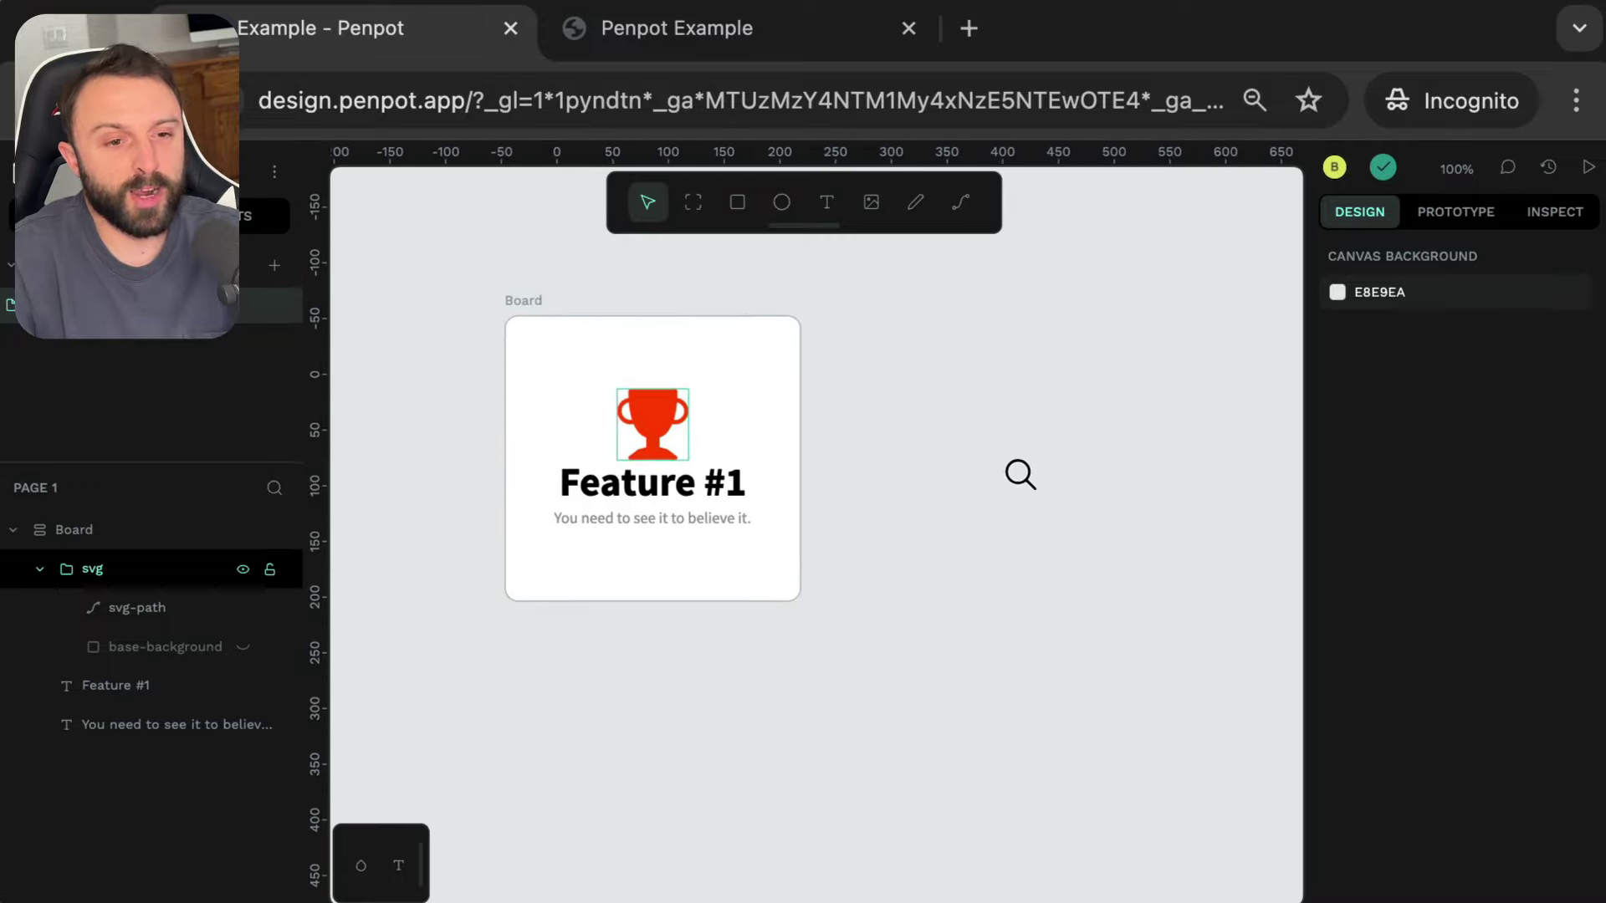
{"action": "left_click", "coordinate": [525, 301]}
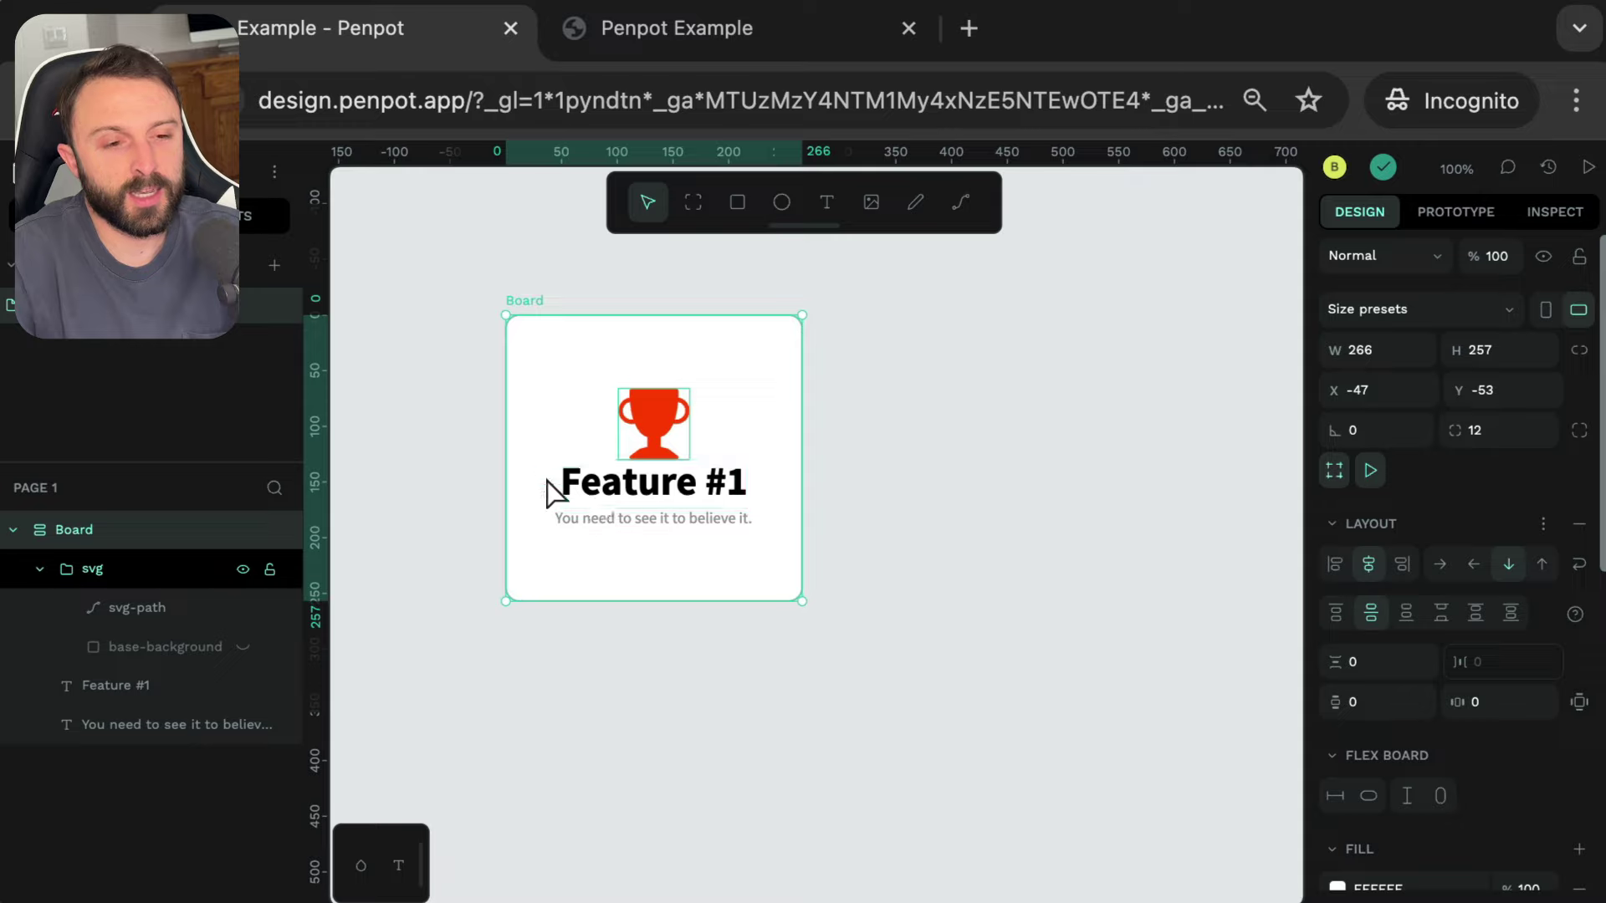
{"action": "key", "text": "r"}
{"action": "mouse_move", "coordinate": [508, 318]}
{"action": "left_mouse_down"}
{"action": "mouse_move", "coordinate": [806, 652]}
{"action": "mouse_move", "coordinate": [814, 610]}
{"action": "mouse_move", "coordinate": [814, 624]}
{"action": "left_mouse_up"}
{"action": "key", "text": "Escape"}
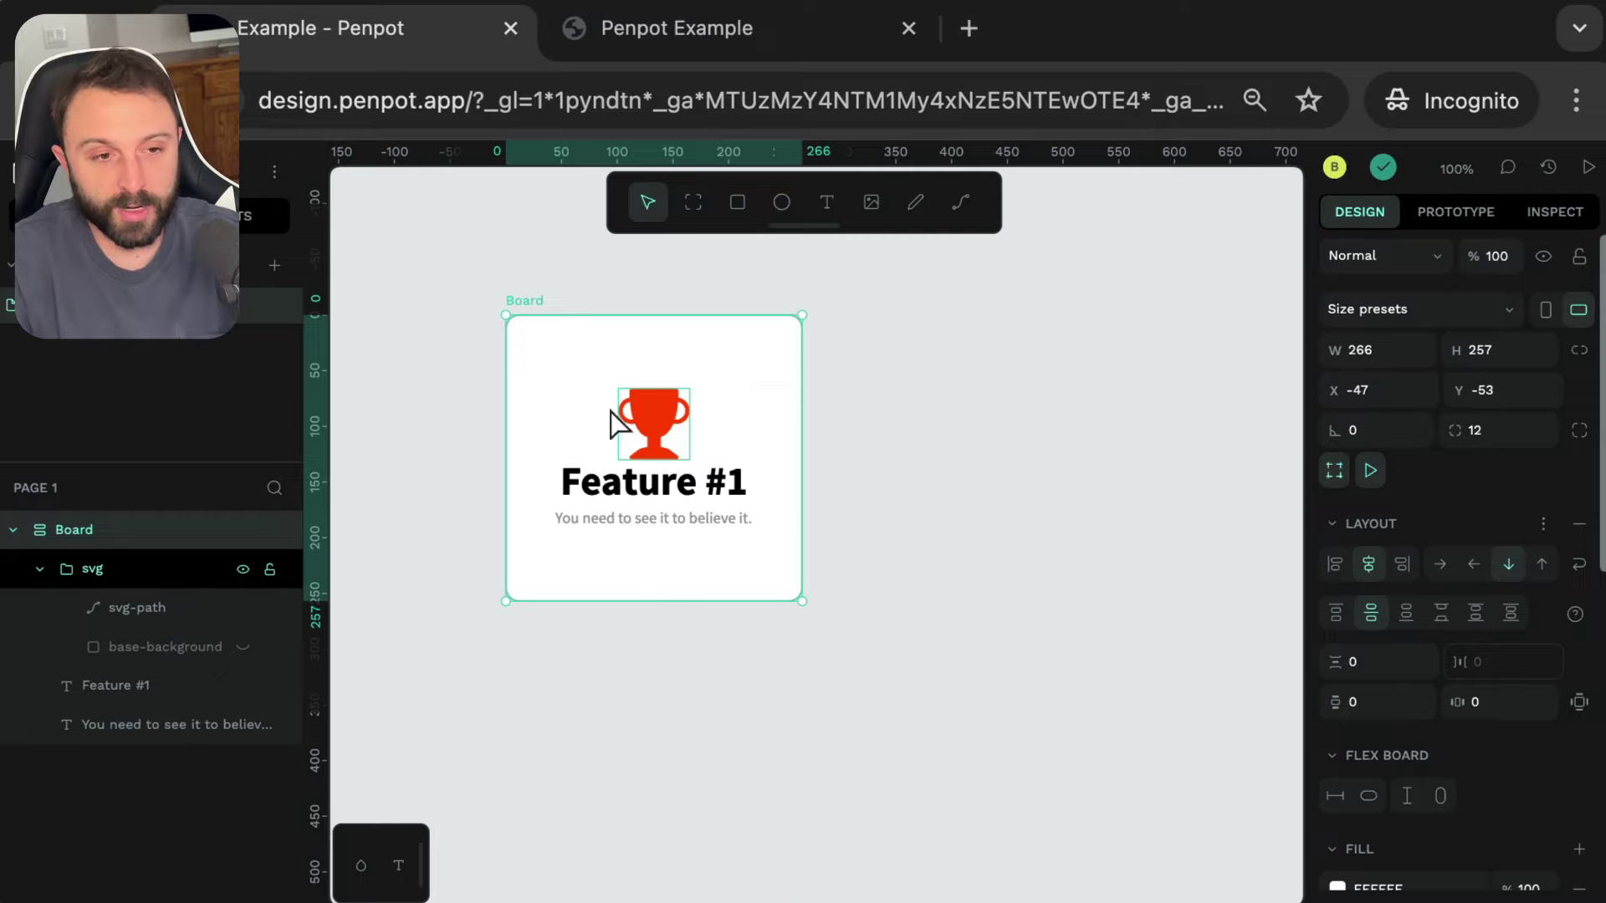
- Discard further accidental rectangle drafts and reselect the card board
{"action": "key", "text": "r"}
{"action": "left_click_drag", "start_coordinate": [512, 316], "coordinate": [790, 384]}
{"action": "key", "text": "Escape"}
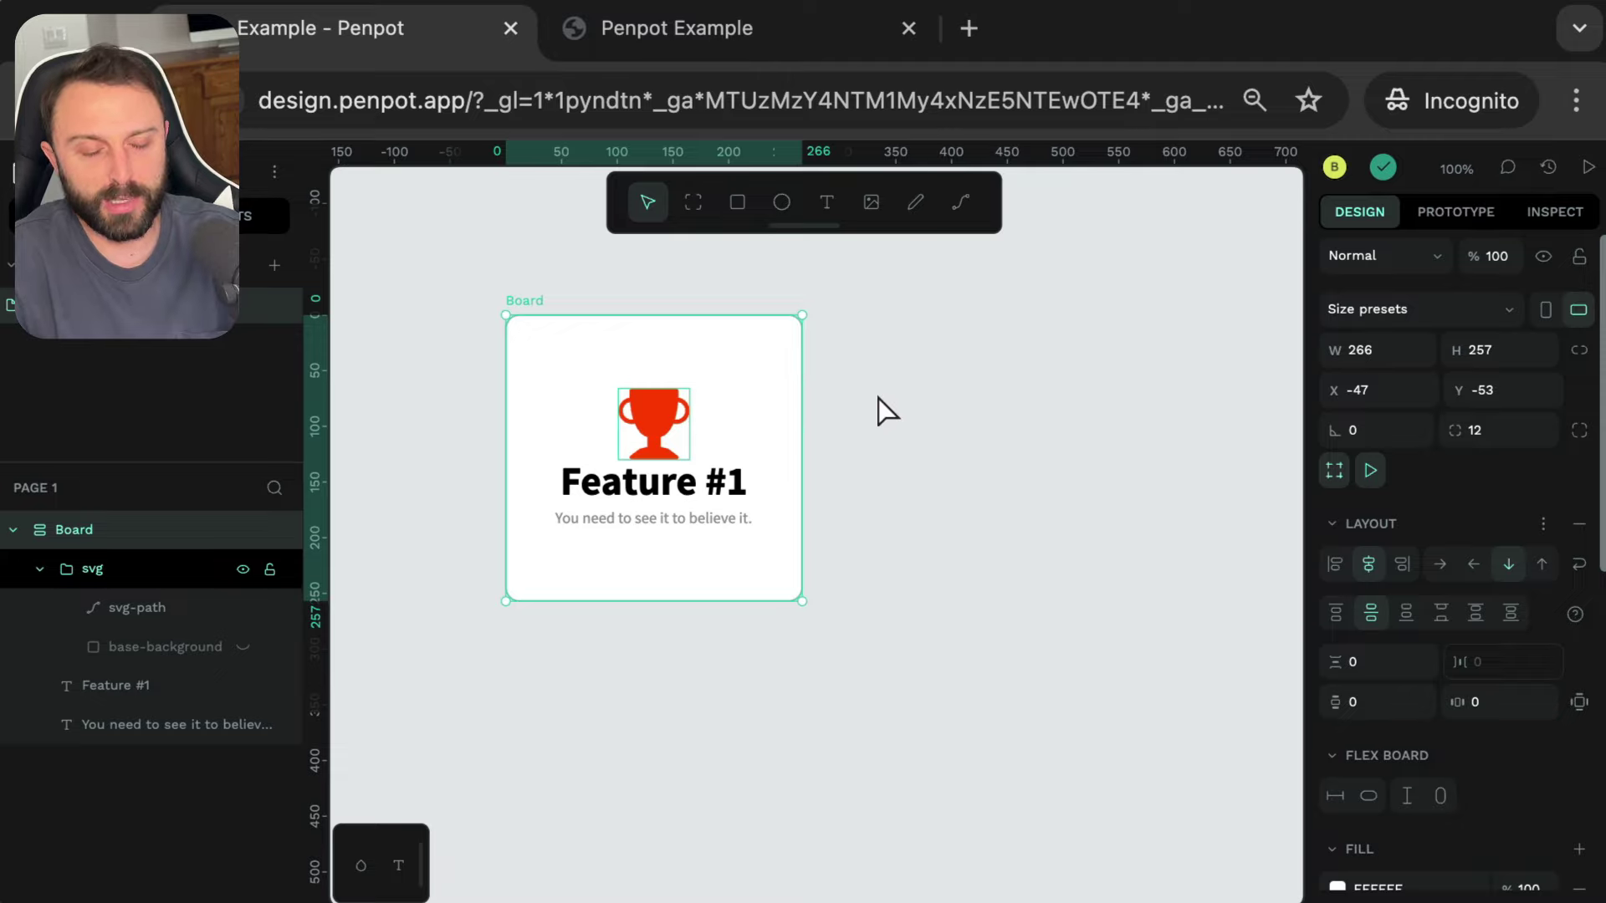
{"action": "key", "text": "r"}
{"action": "mouse_move", "coordinate": [551, 317]}
{"action": "left_mouse_down"}
{"action": "mouse_move", "coordinate": [775, 608]}
{"action": "mouse_move", "coordinate": [753, 545]}
{"action": "mouse_move", "coordinate": [605, 387]}
{"action": "mouse_move", "coordinate": [577, 380]}
{"action": "left_mouse_up"}
{"action": "key", "text": "Escape"}
{"action": "key", "text": "r"}
{"action": "key", "text": "Escape"}
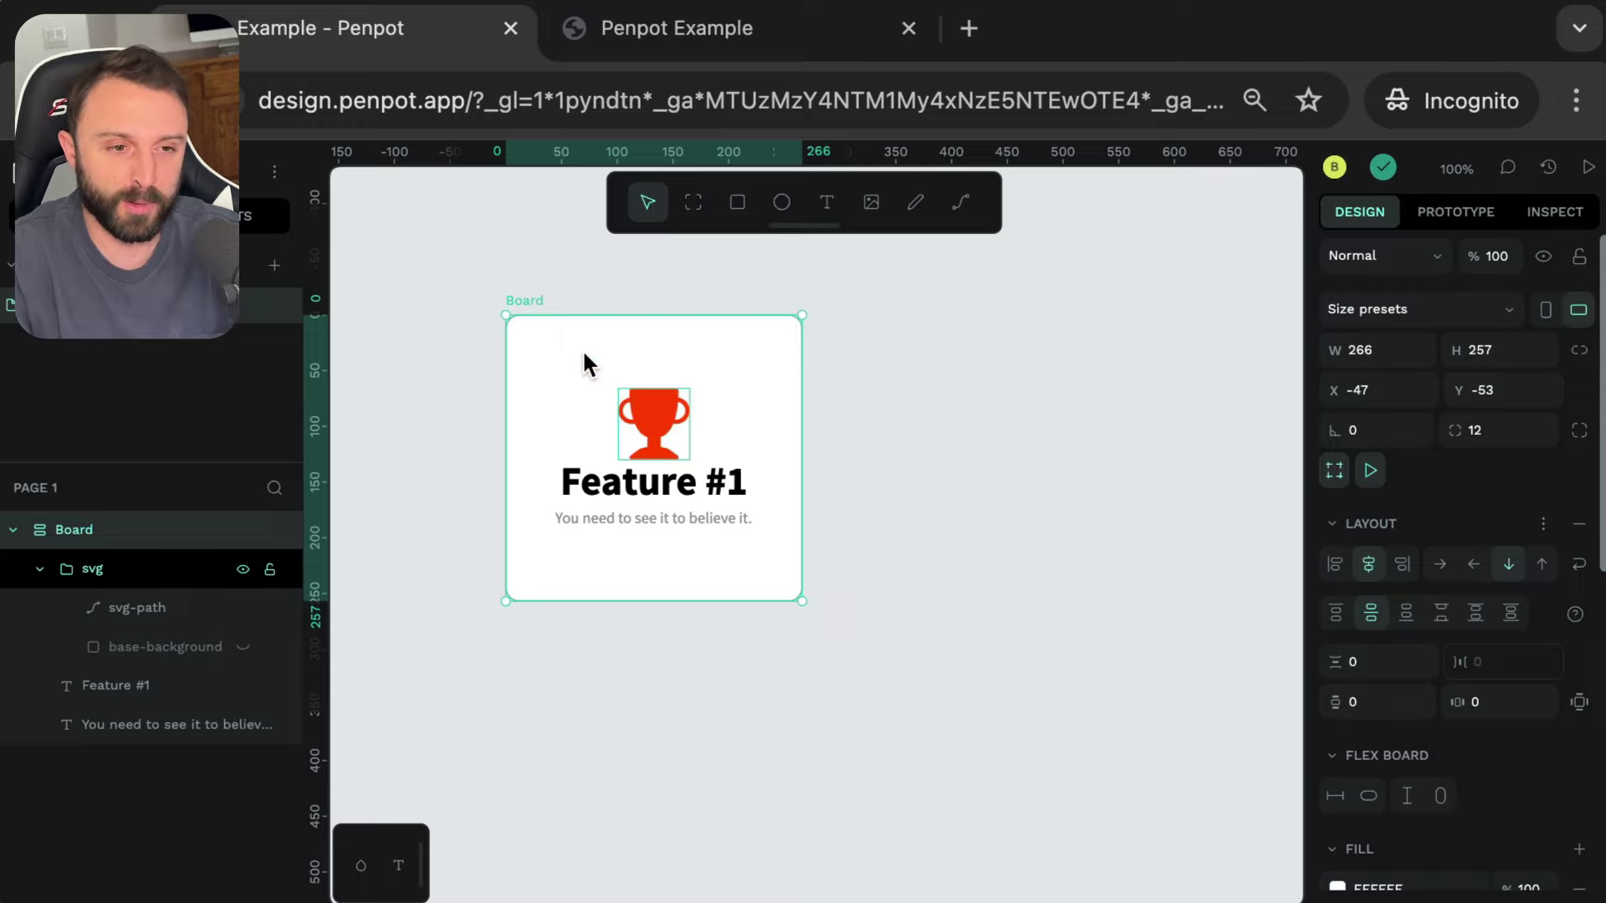
{"action": "left_click", "coordinate": [957, 418]}
{"action": "left_click", "coordinate": [525, 301]}
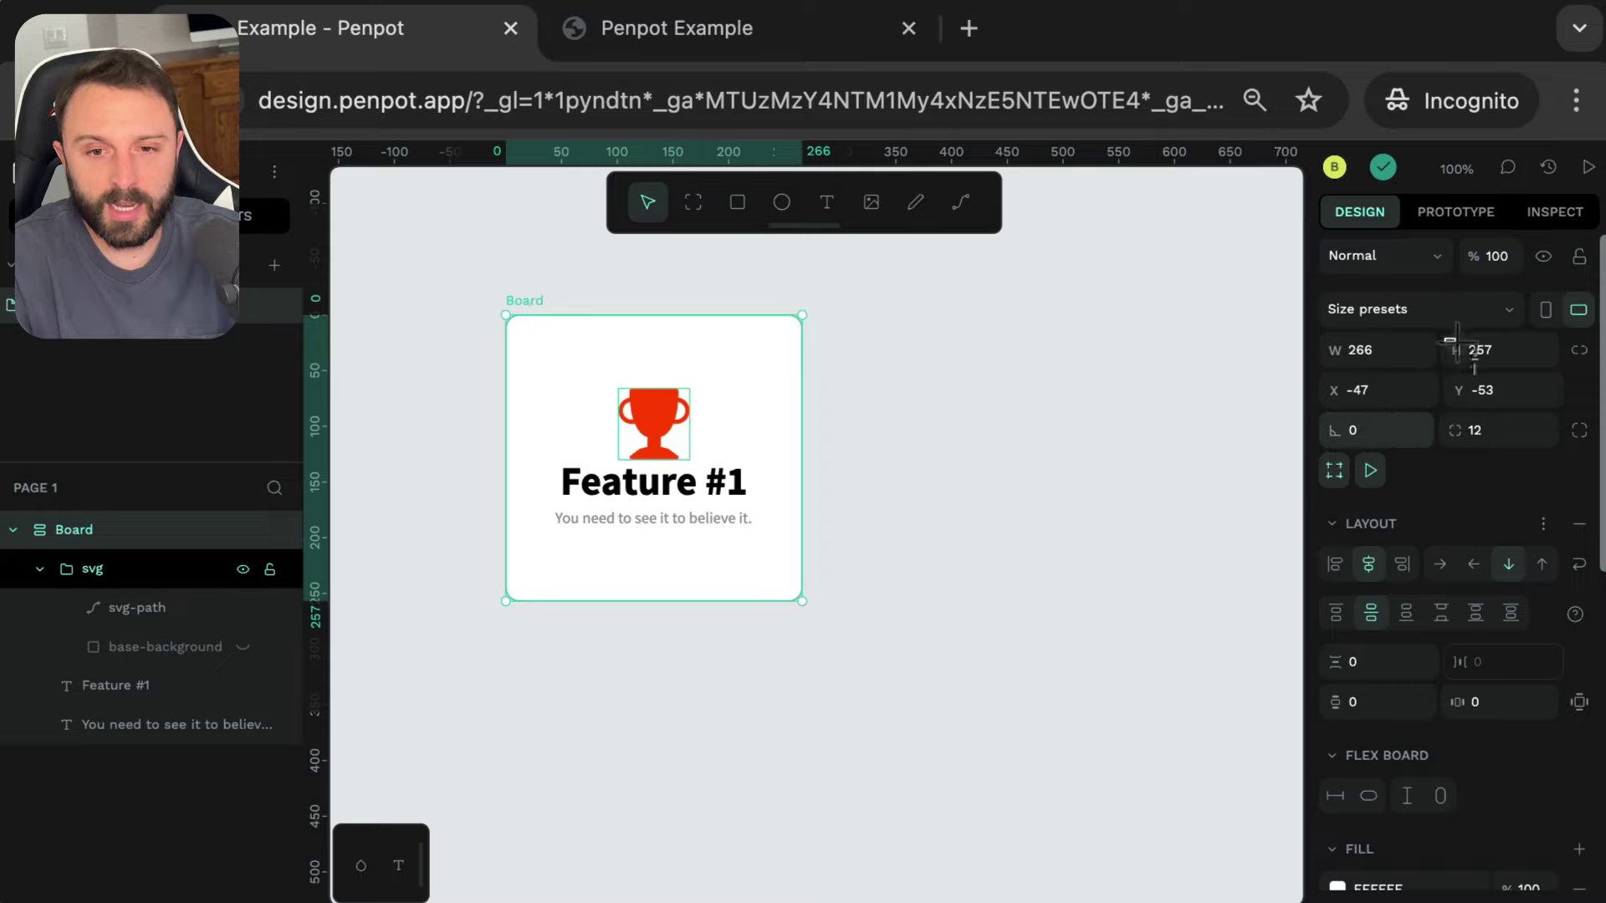
- Make the card hug its content height with 40 px vertical padding
{"action": "mouse_move", "coordinate": [641, 601]}
{"action": "left_mouse_down"}
{"action": "mouse_move", "coordinate": [675, 566]}
{"action": "mouse_move", "coordinate": [663, 820]}
{"action": "mouse_move", "coordinate": [660, 543]}
{"action": "mouse_move", "coordinate": [656, 609]}
{"action": "left_mouse_up"}
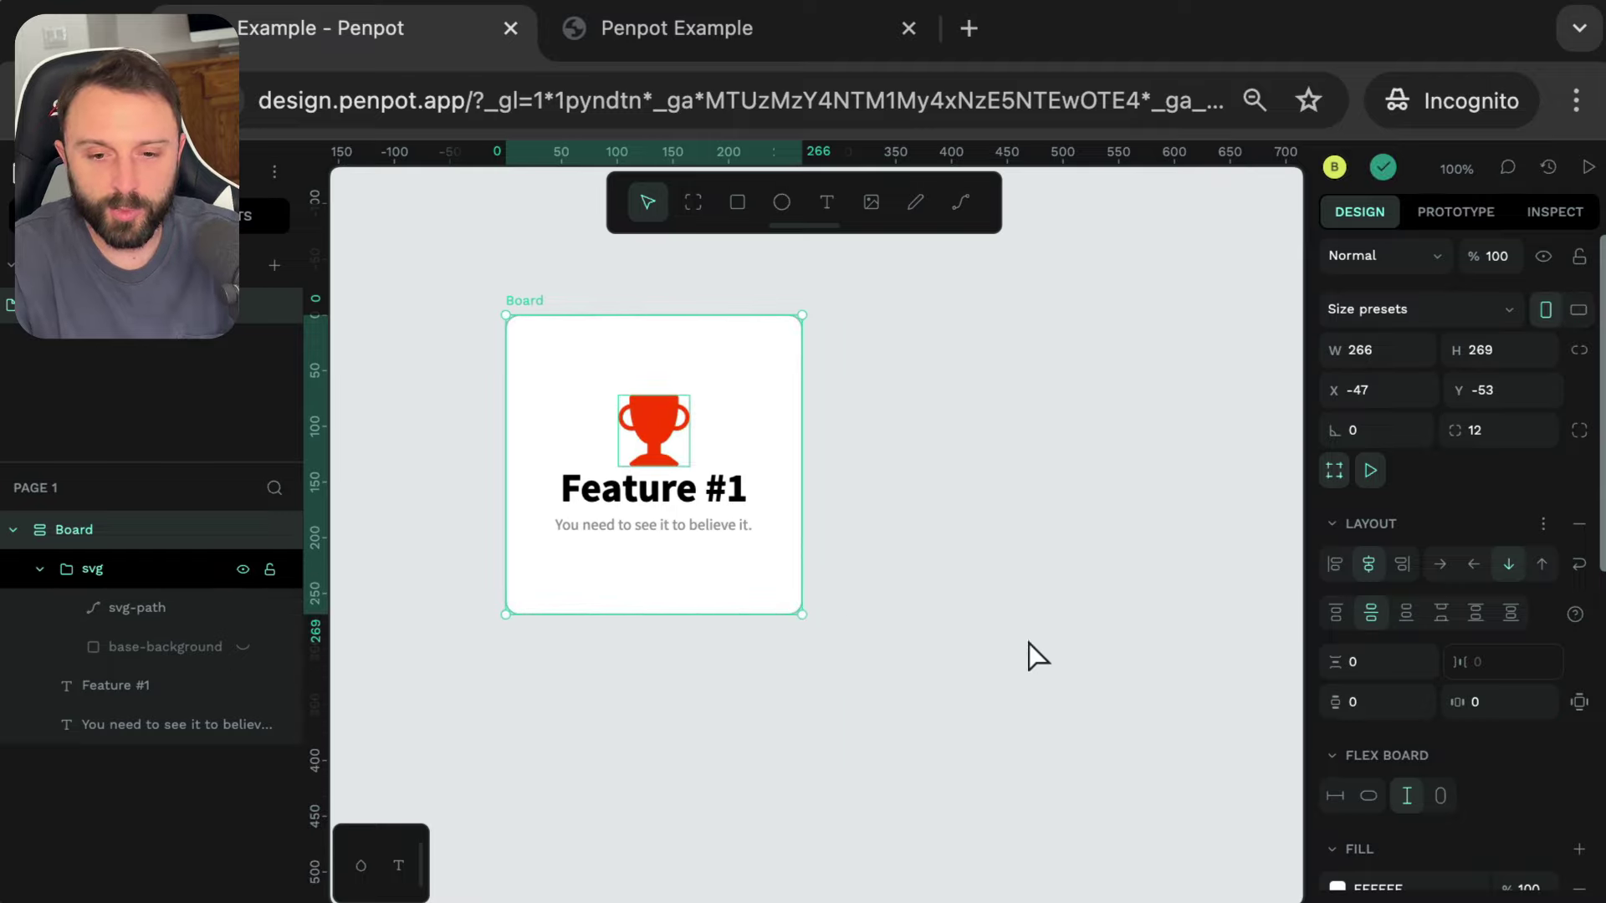
{"action": "left_click", "coordinate": [1441, 798]}
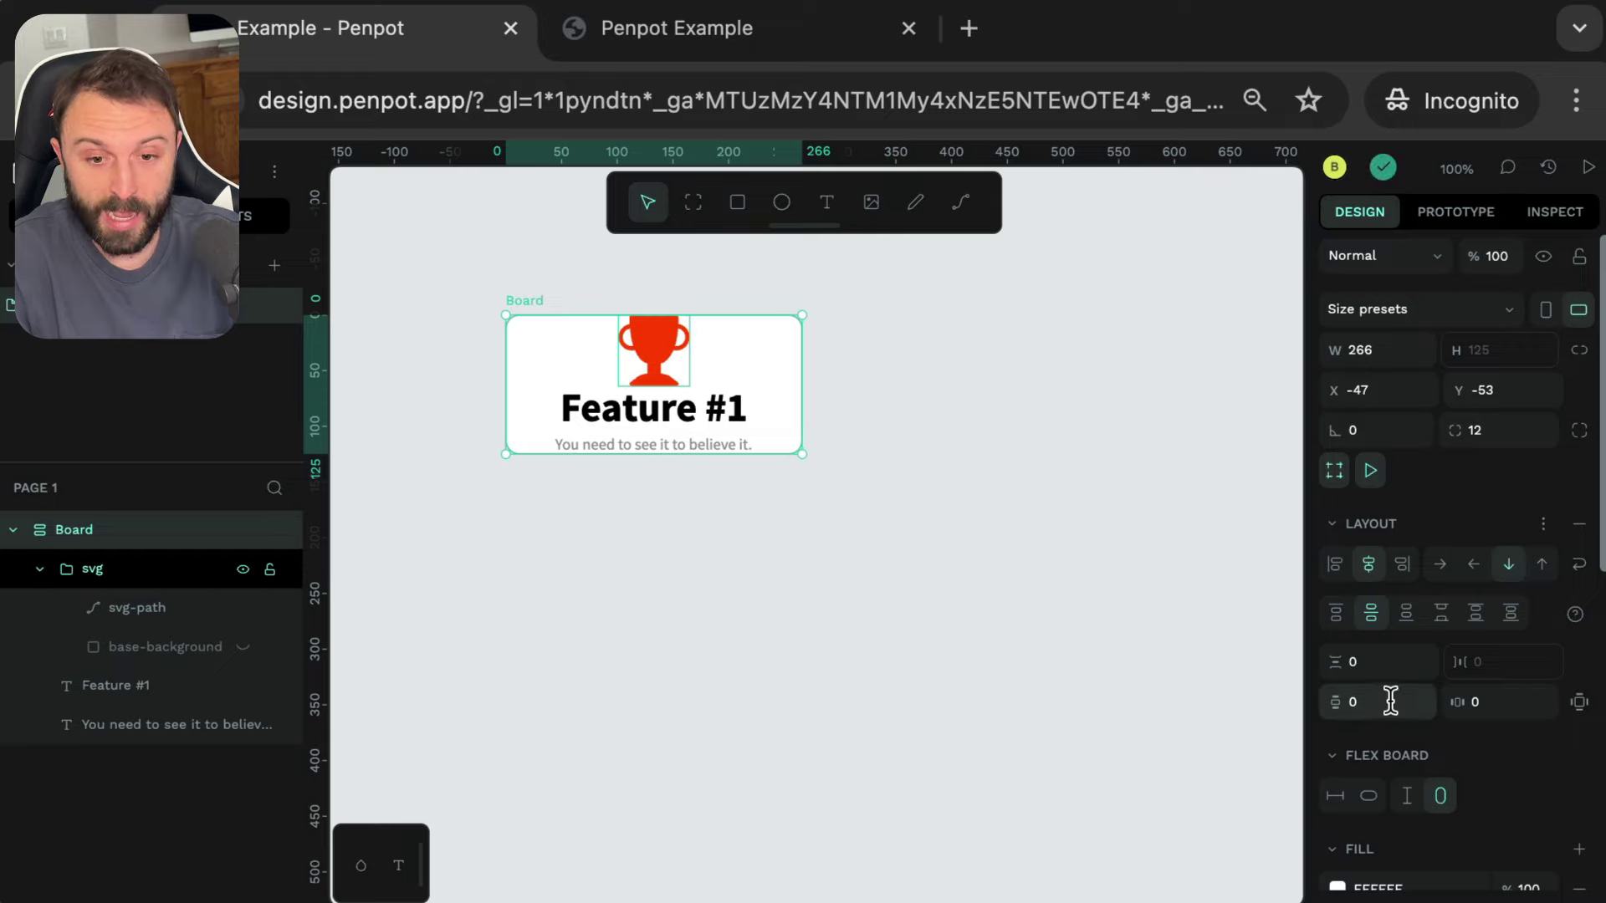
{"action": "left_click", "coordinate": [1327, 702]}
{"action": "left_click_drag", "start_coordinate": [1330, 710], "coordinate": [1380, 706]}
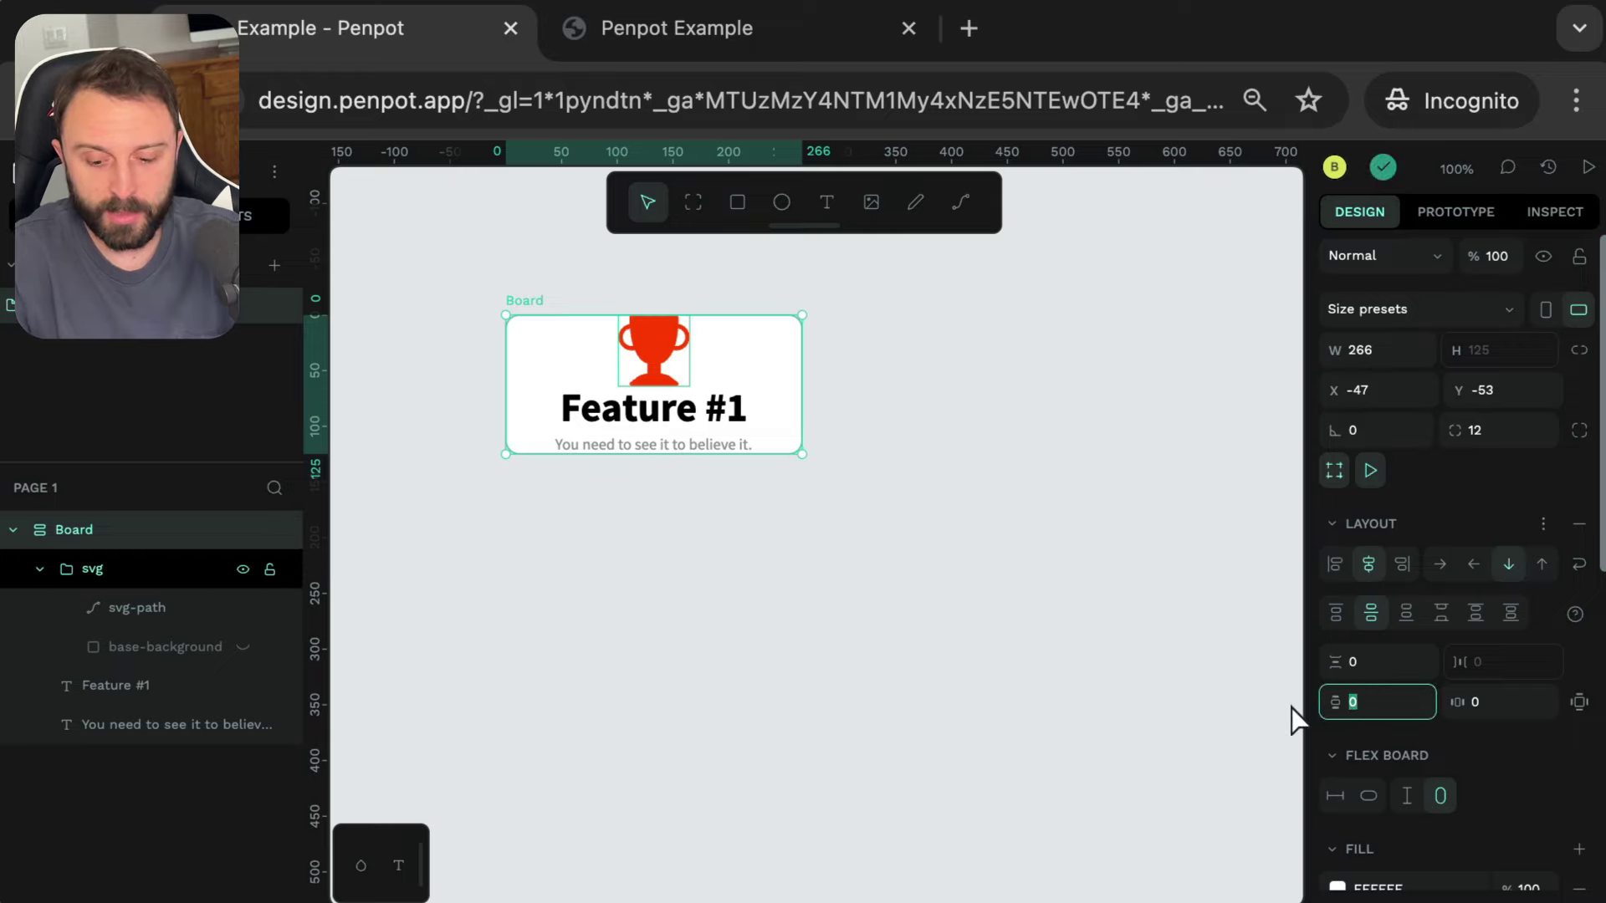
{"action": "key", "text": "Return"}
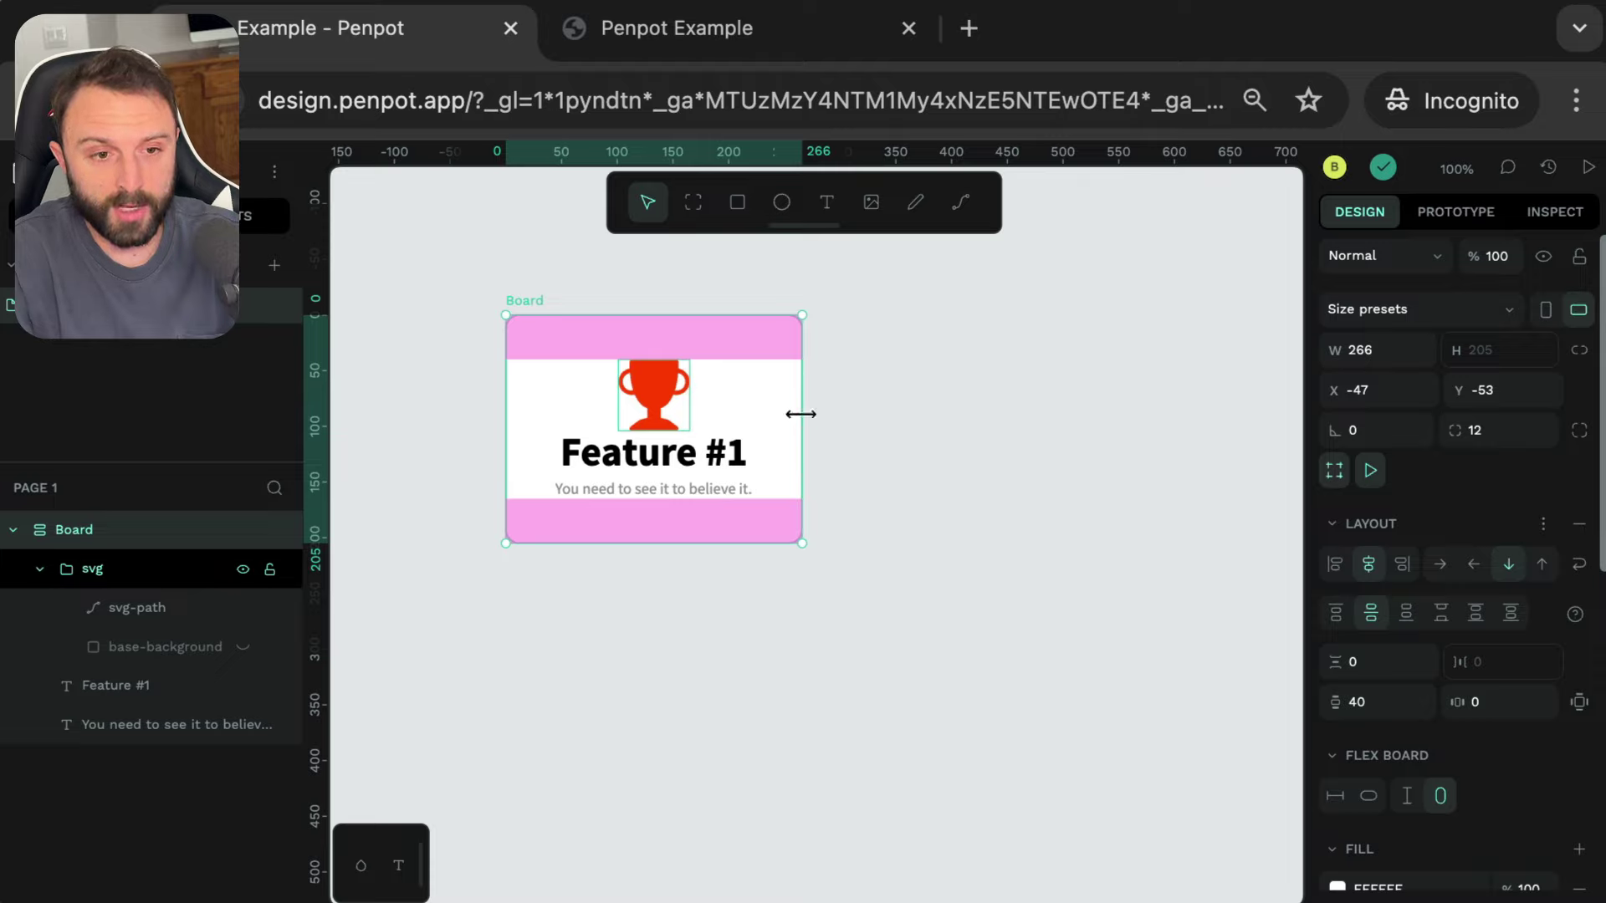
- Make the card hug its content width with 20 px horizontal padding
{"action": "left_click_drag", "start_coordinate": [801, 414], "coordinate": [976, 397]}
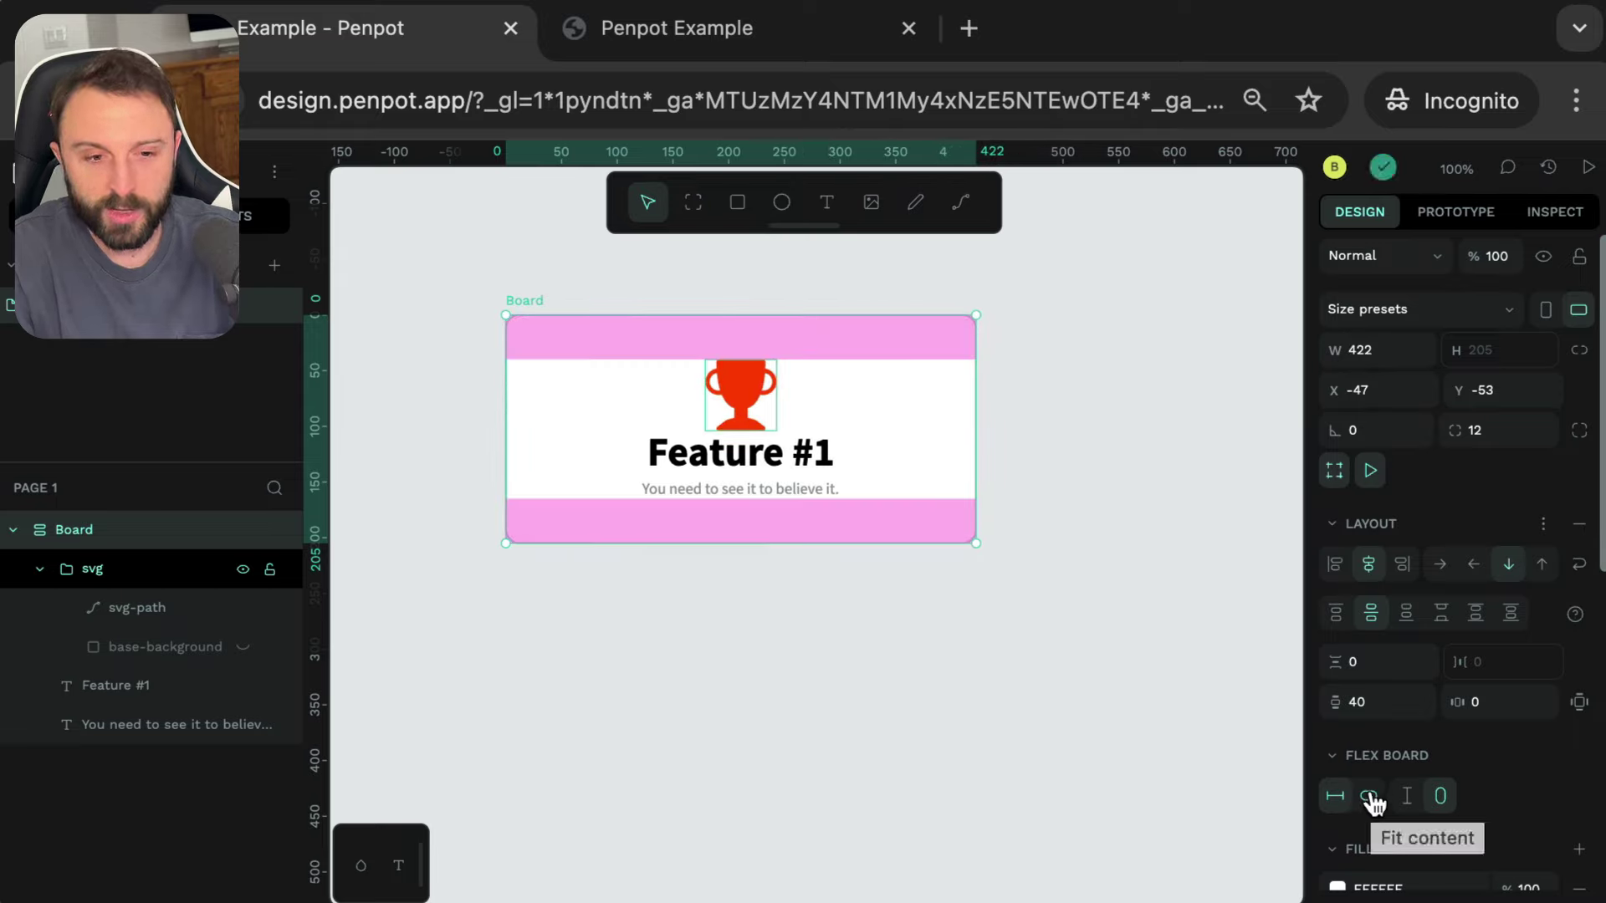
{"action": "left_click", "coordinate": [1371, 796]}
{"action": "left_click", "coordinate": [1498, 702]}
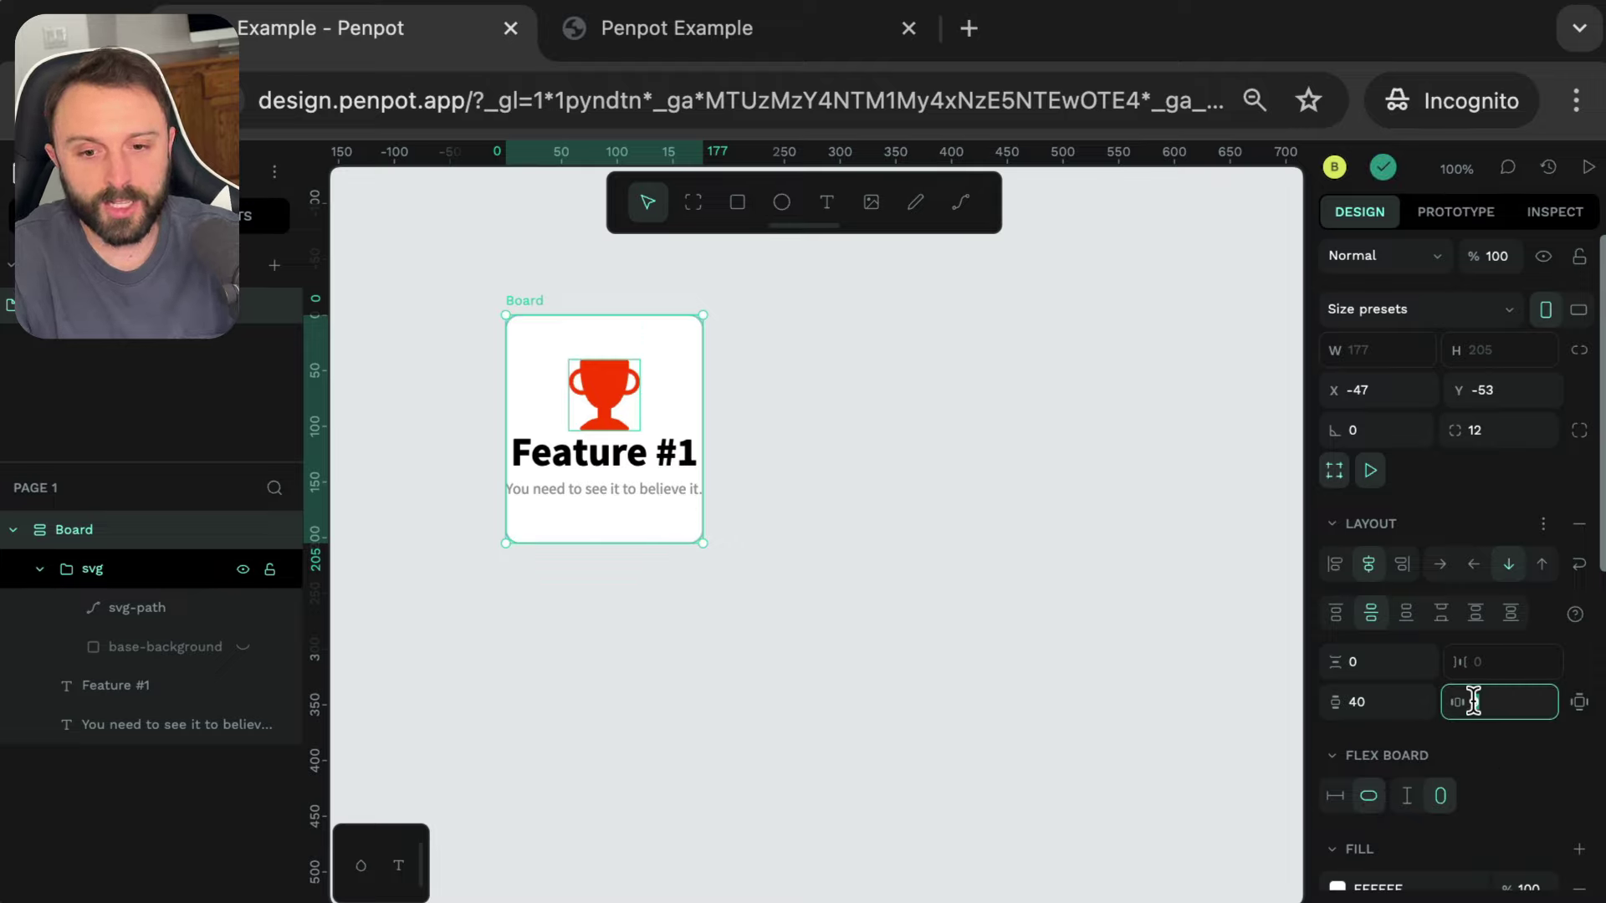
{"action": "type", "text": "20"}
{"action": "key", "text": "Return"}
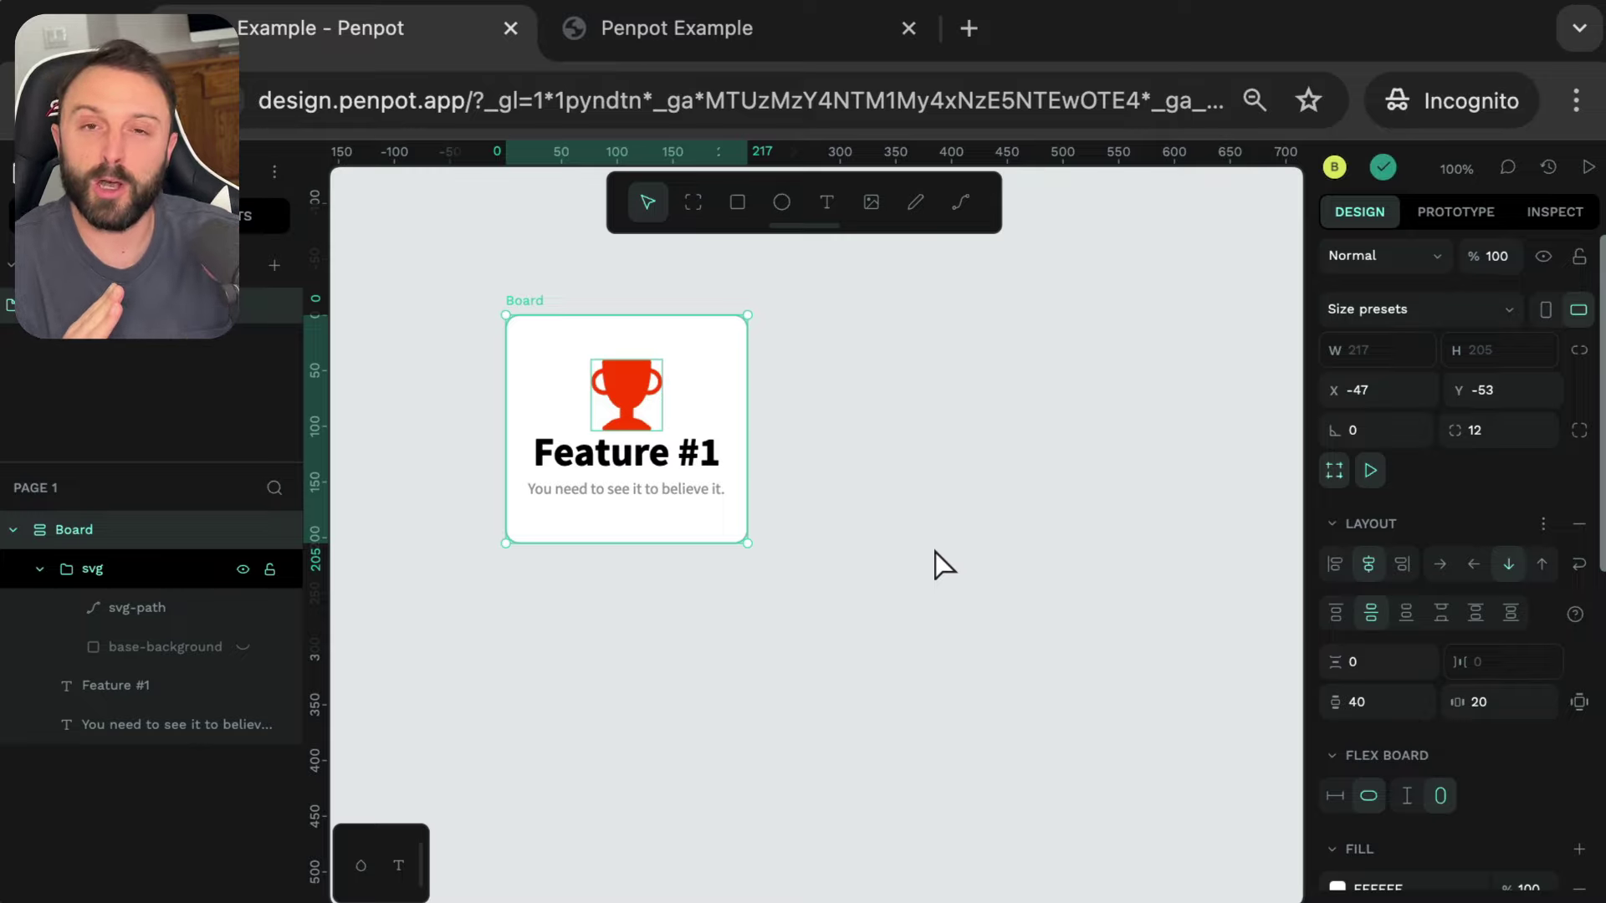
{"action": "left_click", "coordinate": [864, 545]}
{"action": "left_click_drag", "start_coordinate": [423, 257], "coordinate": [864, 644]}
- Draw a large new board below the feature card
{"action": "left_click", "coordinate": [864, 644]}
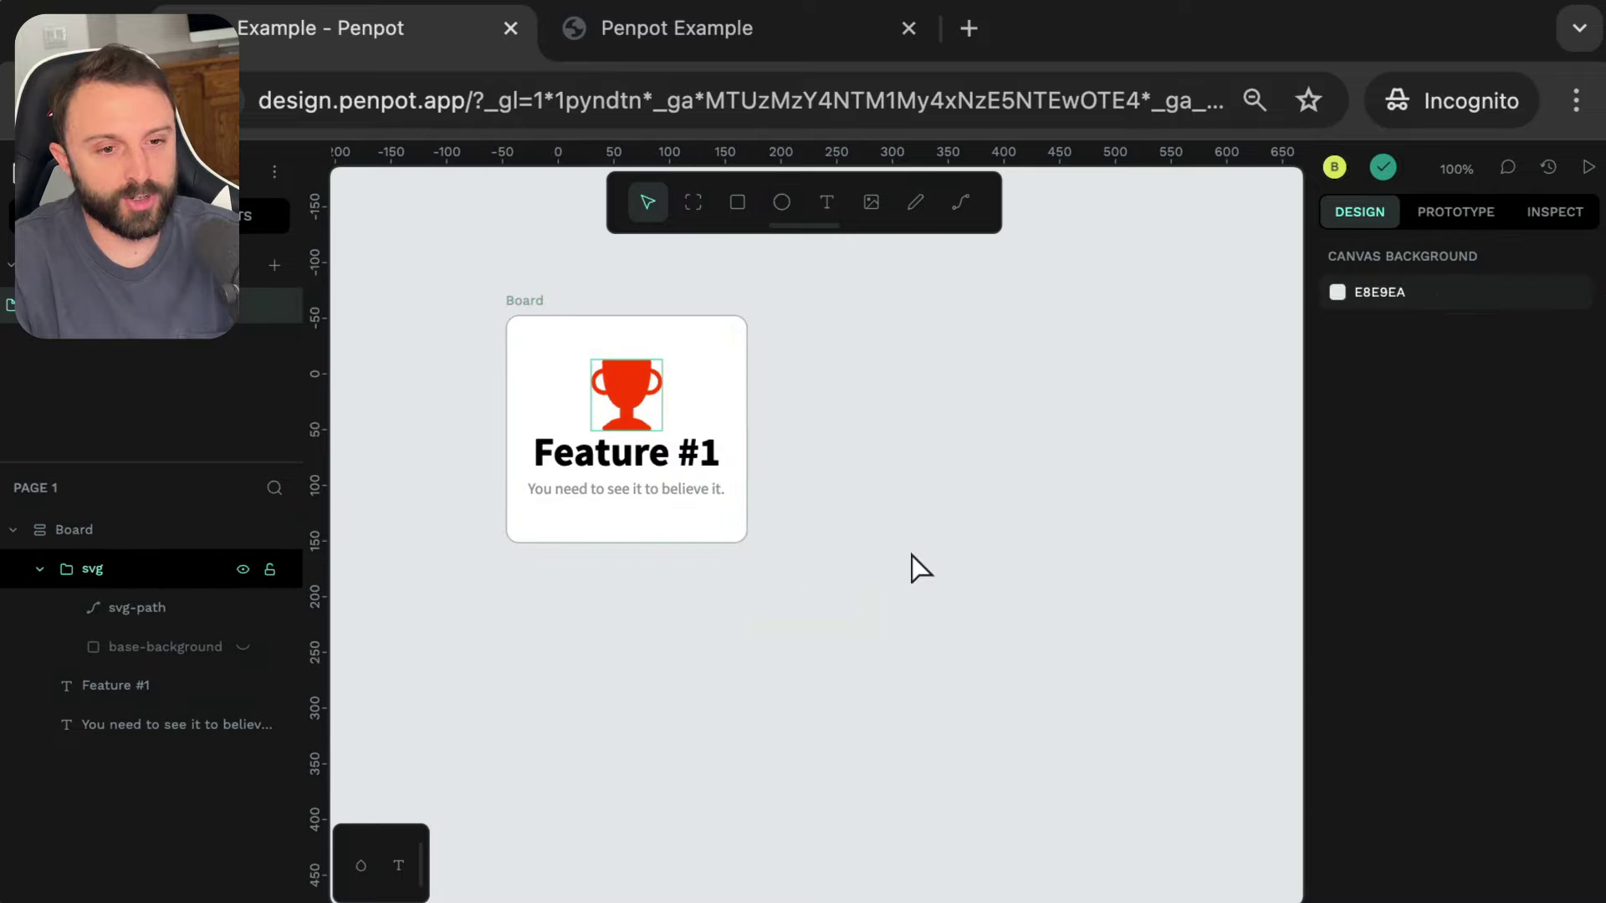
{"action": "scroll", "coordinate": [920, 569], "scroll_direction": "down", "scroll_amount": 1}
{"action": "scroll", "coordinate": [548, 423], "scroll_direction": "down", "scroll_amount": 4}
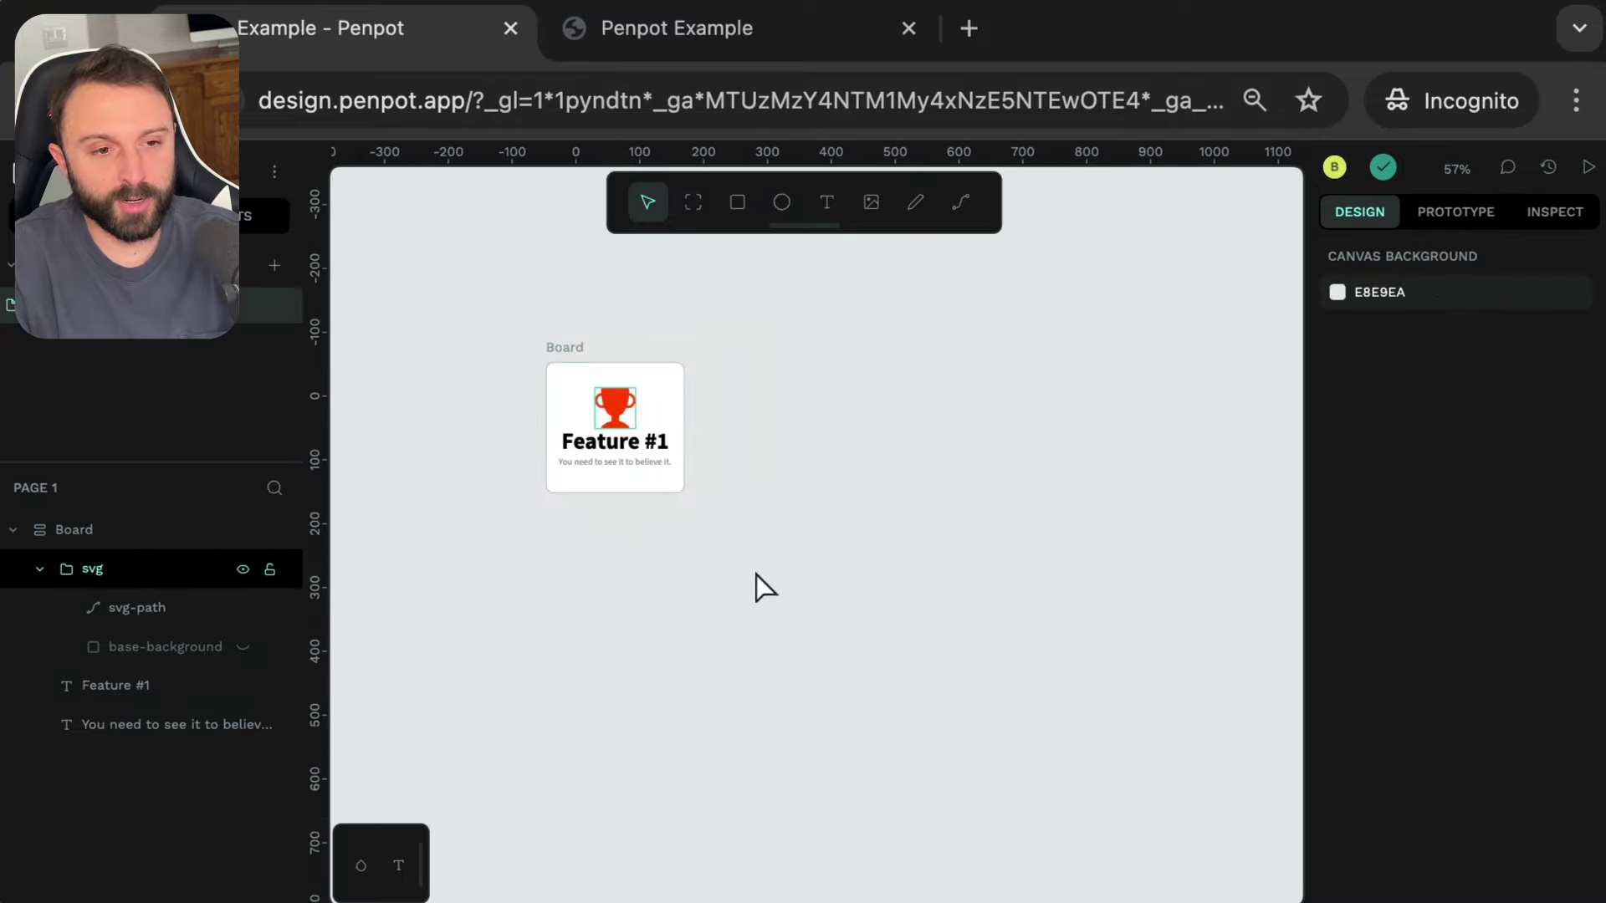
{"action": "left_click", "coordinate": [693, 203]}
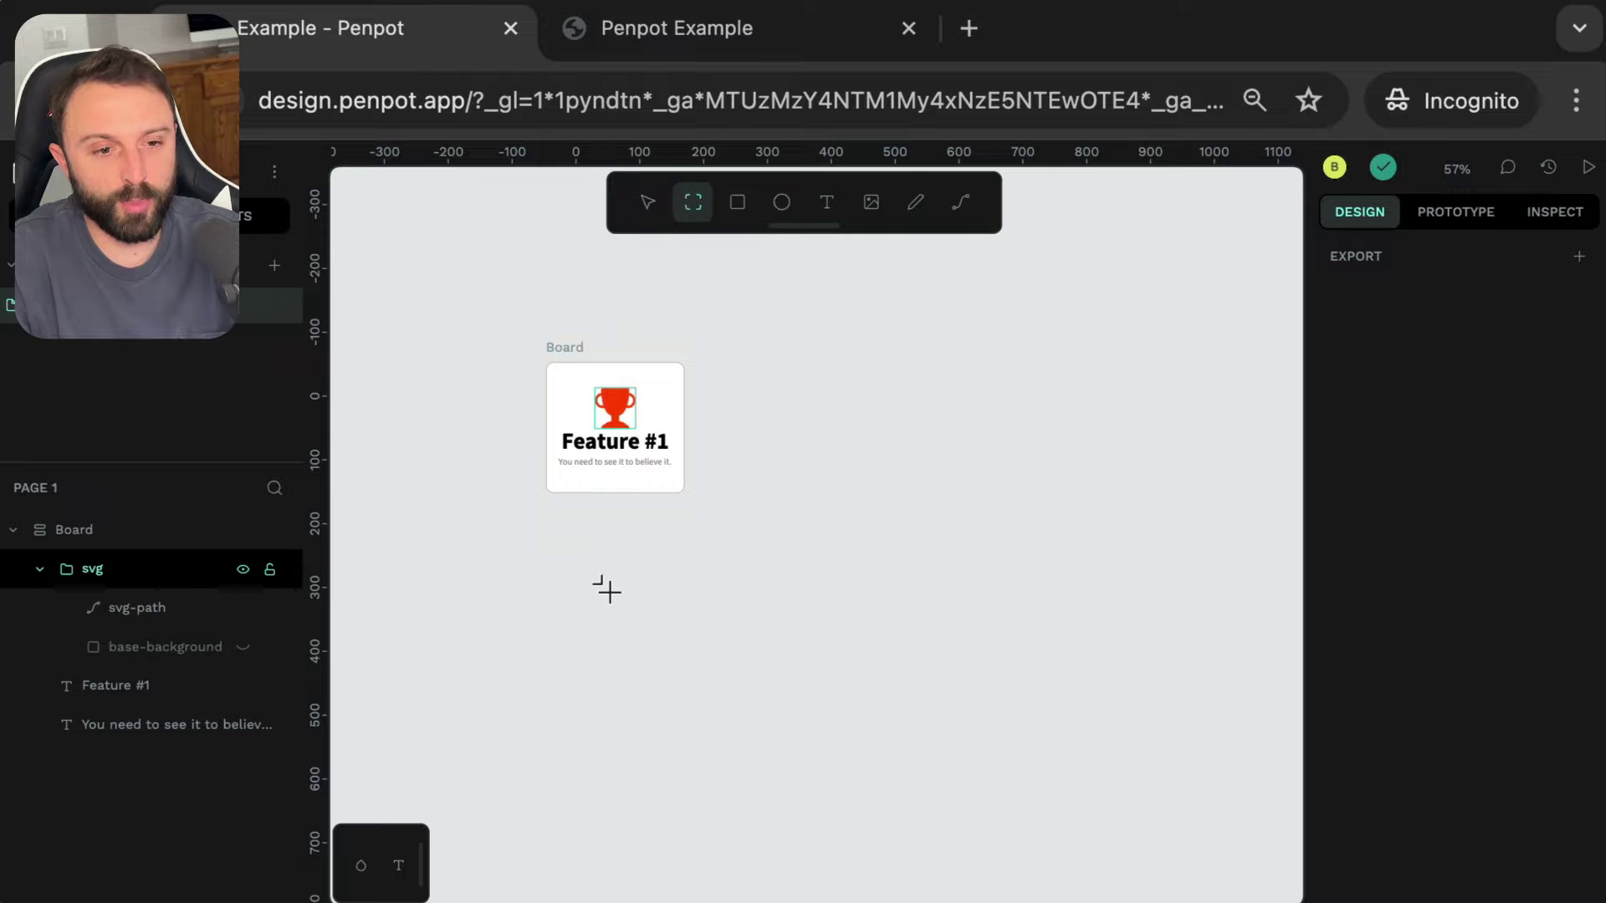
{"action": "left_click_drag", "start_coordinate": [563, 573], "coordinate": [1253, 805]}
- Give the new board a flex layout, then select the Feature #1 card
{"action": "scroll", "coordinate": [911, 509], "scroll_direction": "right", "scroll_amount": 2}
{"action": "scroll", "coordinate": [910, 509], "scroll_direction": "down", "scroll_amount": 1}
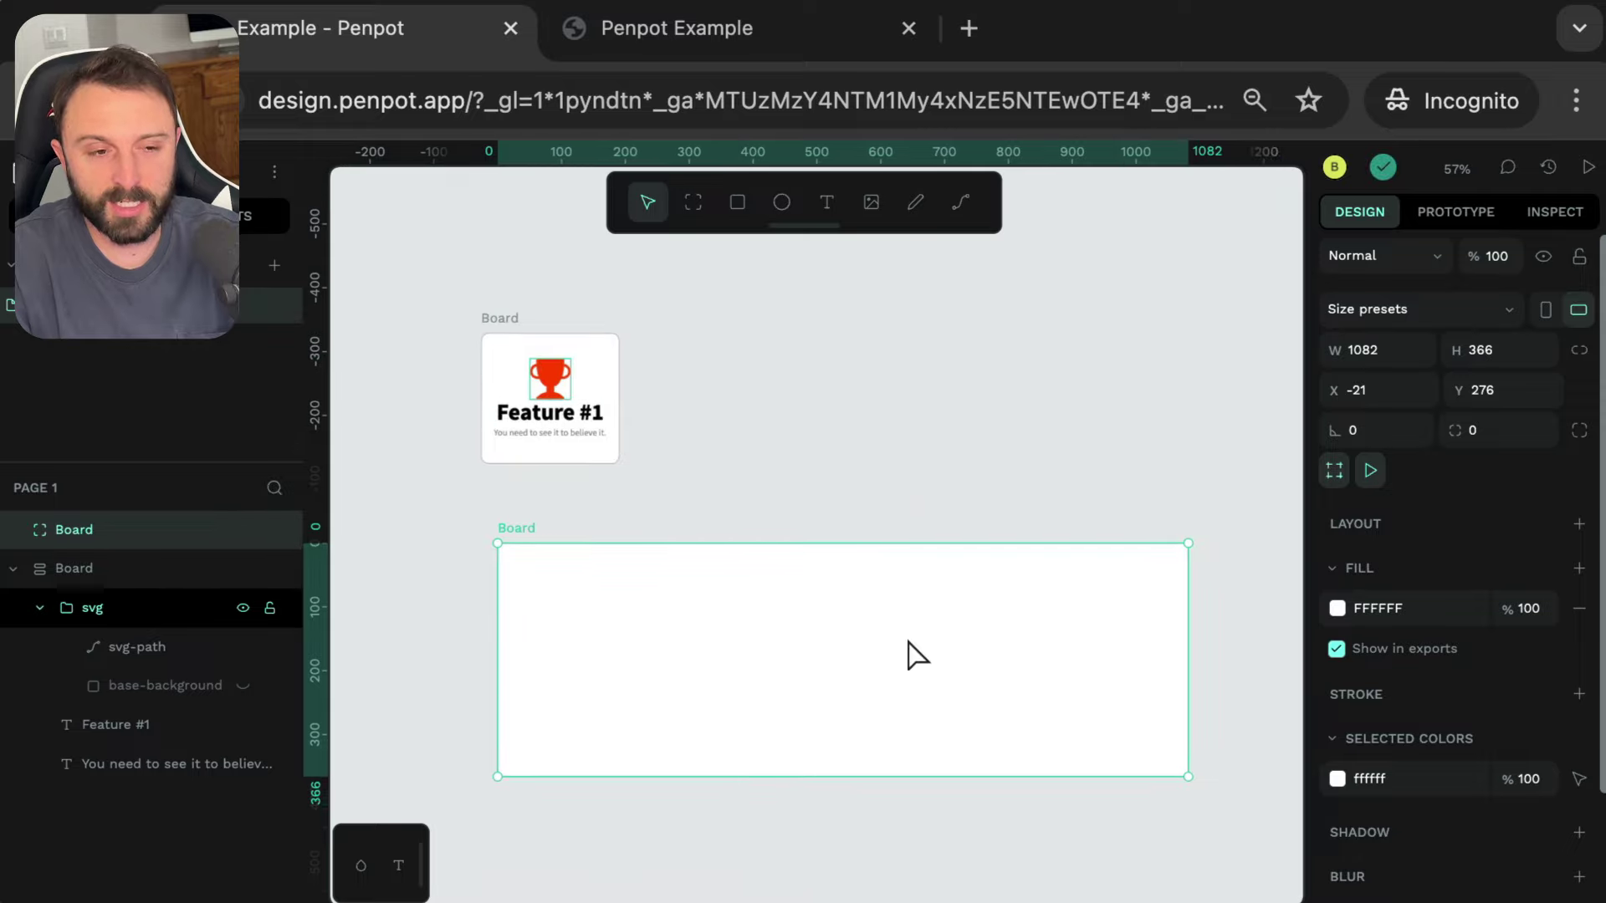
{"action": "left_click", "coordinate": [1579, 524]}
{"action": "left_click", "coordinate": [1554, 565]}
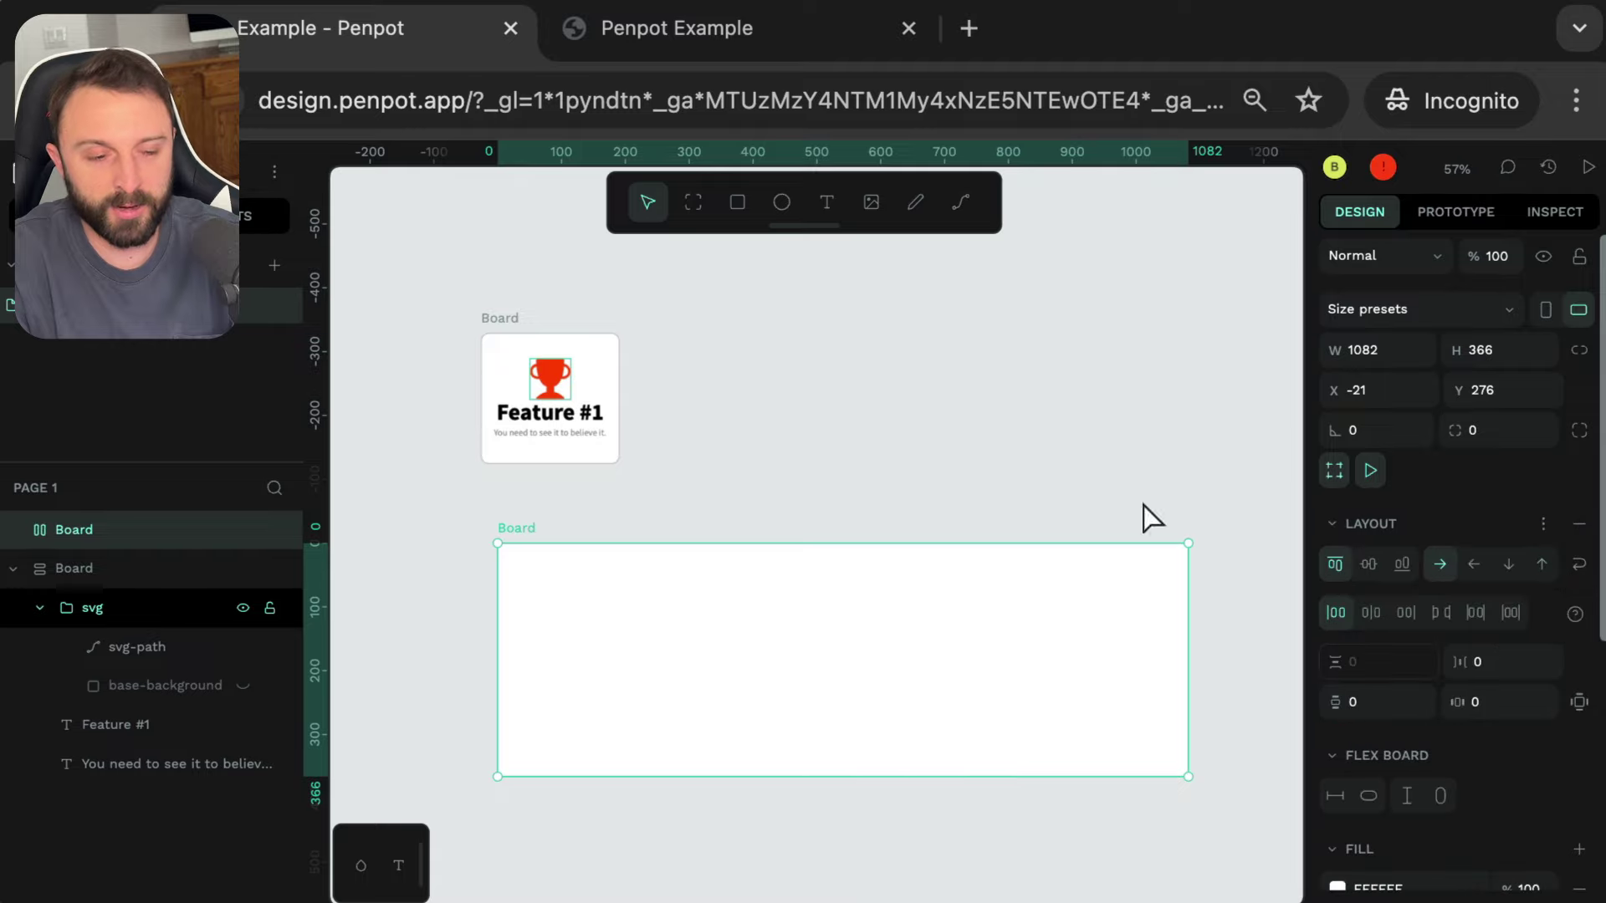
{"action": "left_click_drag", "start_coordinate": [437, 276], "coordinate": [649, 488]}
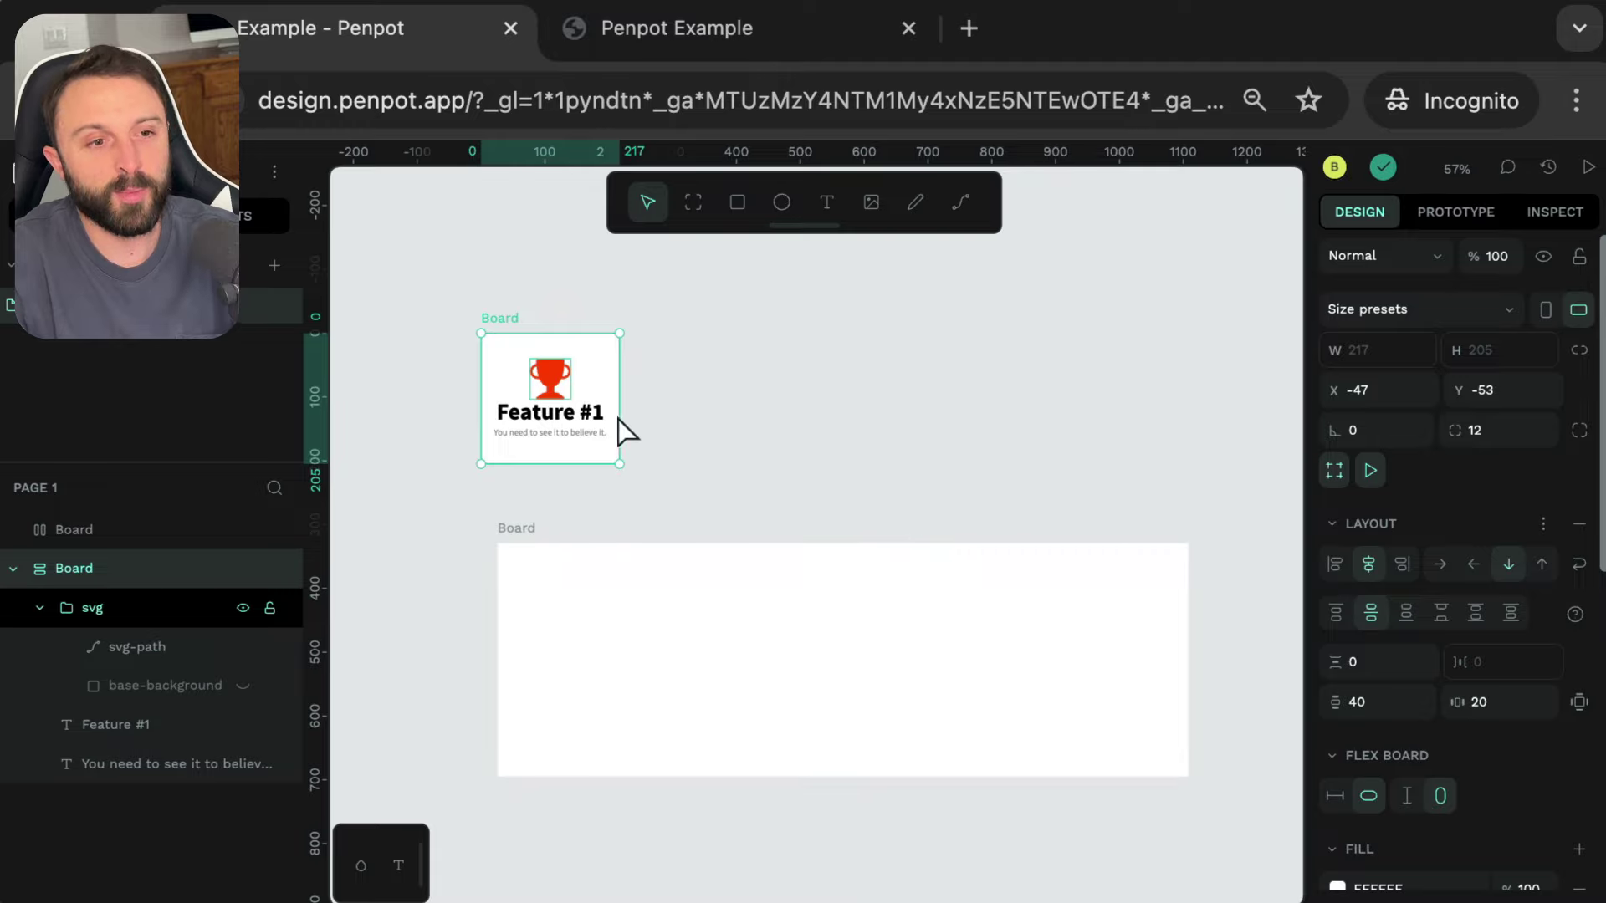
- Turn the Feature #1 card into a main component
{"action": "right_click", "coordinate": [502, 328]}
{"action": "left_click", "coordinate": [629, 827]}
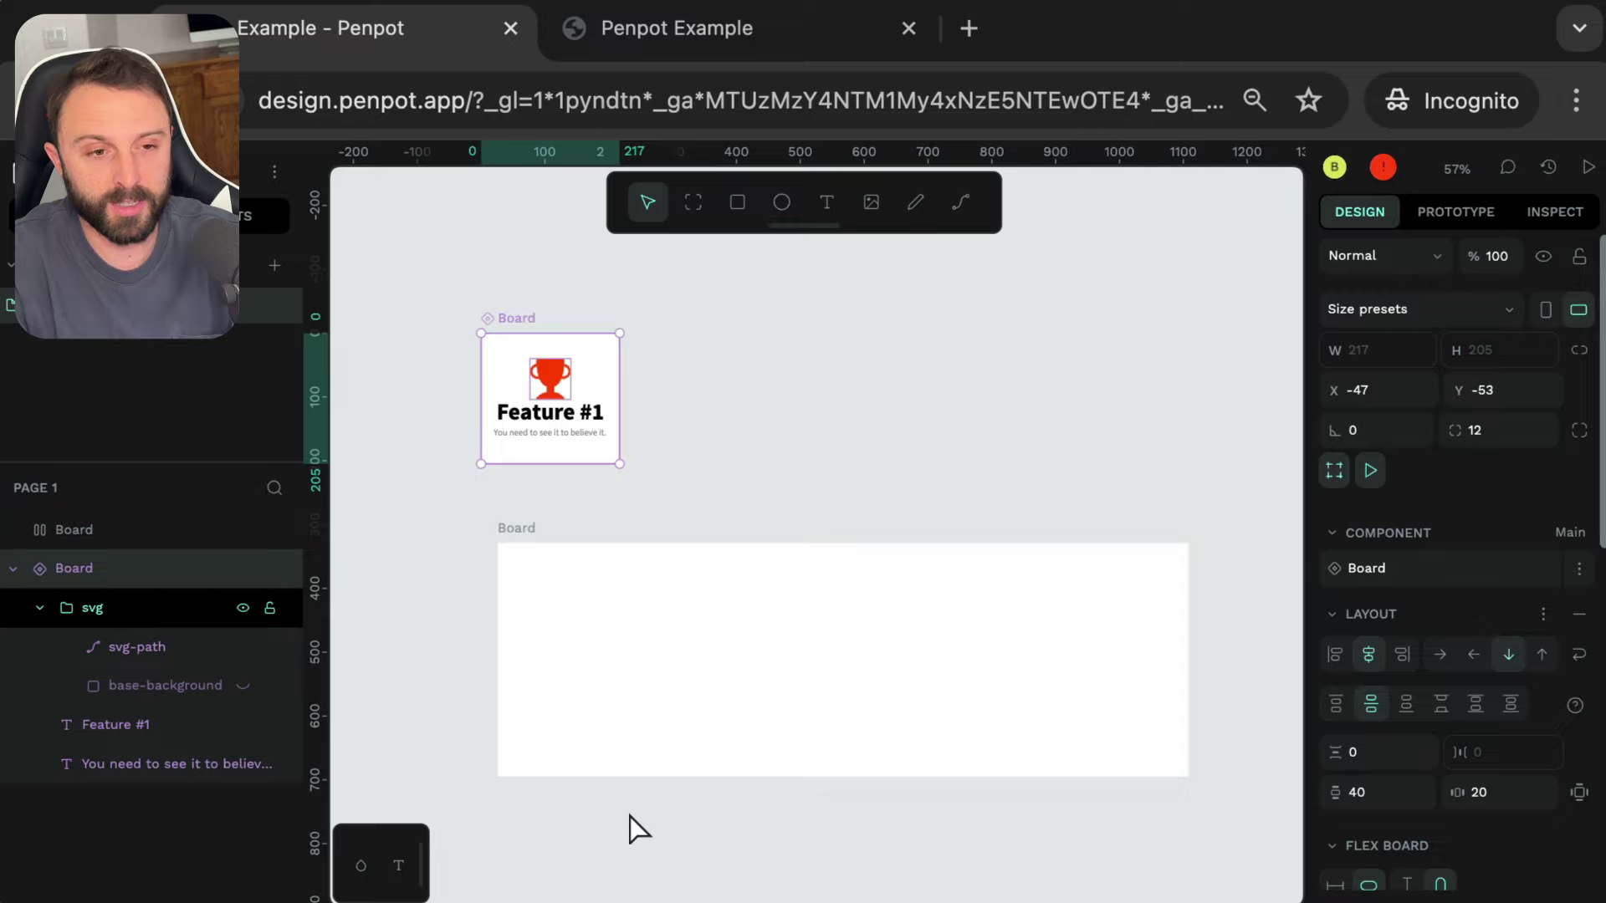
{"action": "left_click", "coordinate": [832, 361]}
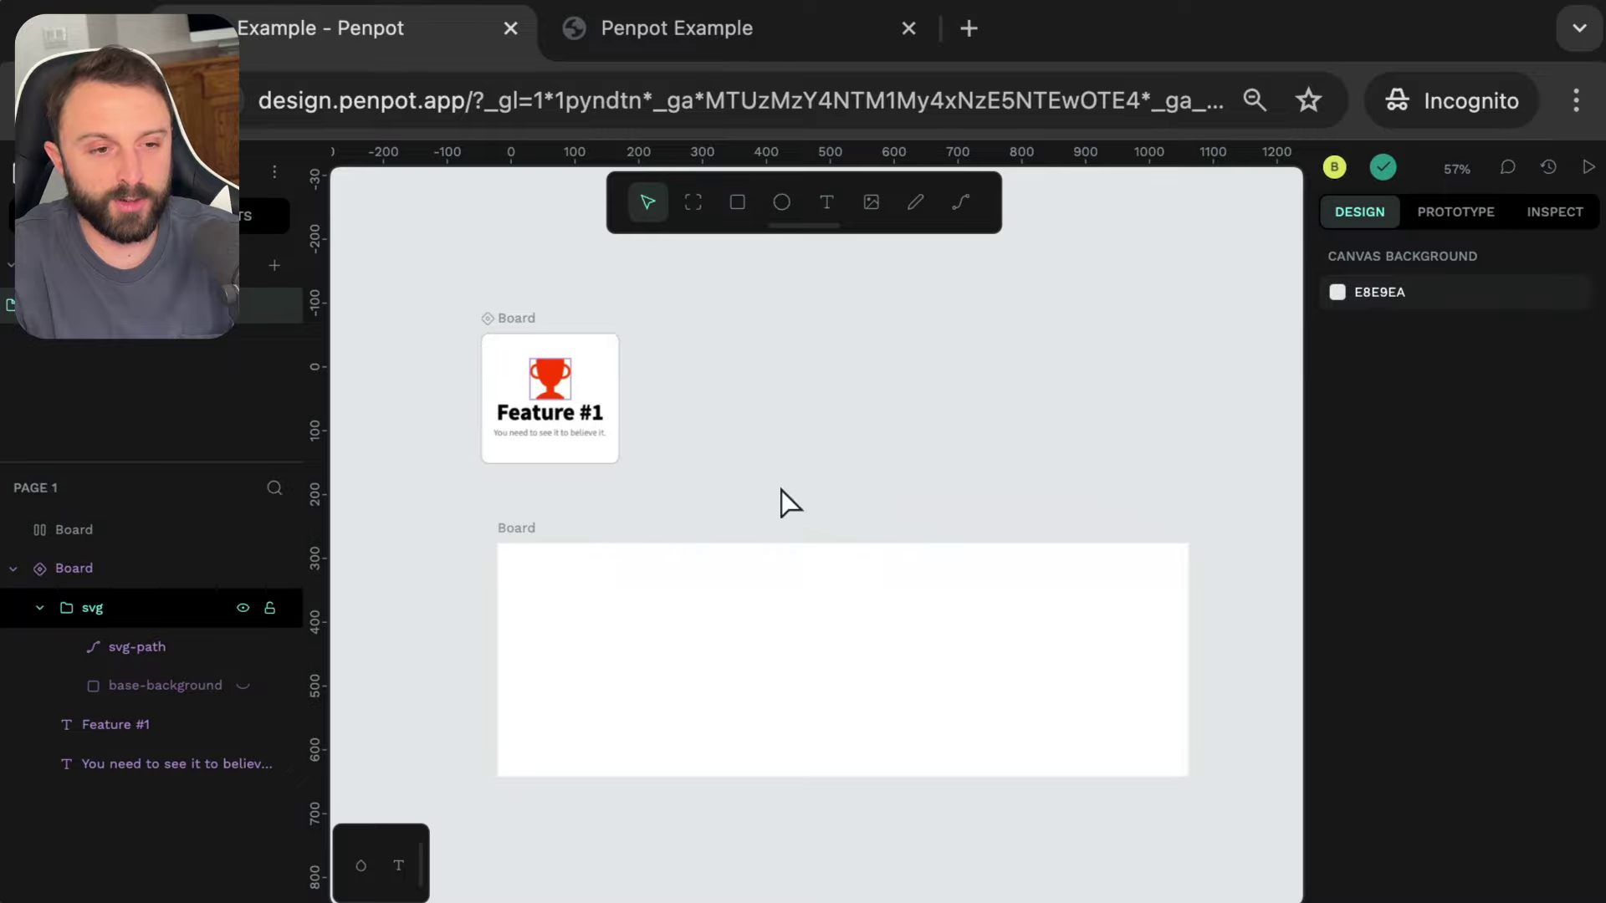
{"action": "left_click_drag", "start_coordinate": [746, 479], "coordinate": [481, 334]}
{"action": "left_click_drag", "start_coordinate": [434, 286], "coordinate": [731, 481]}
{"action": "left_click", "coordinate": [981, 477]}
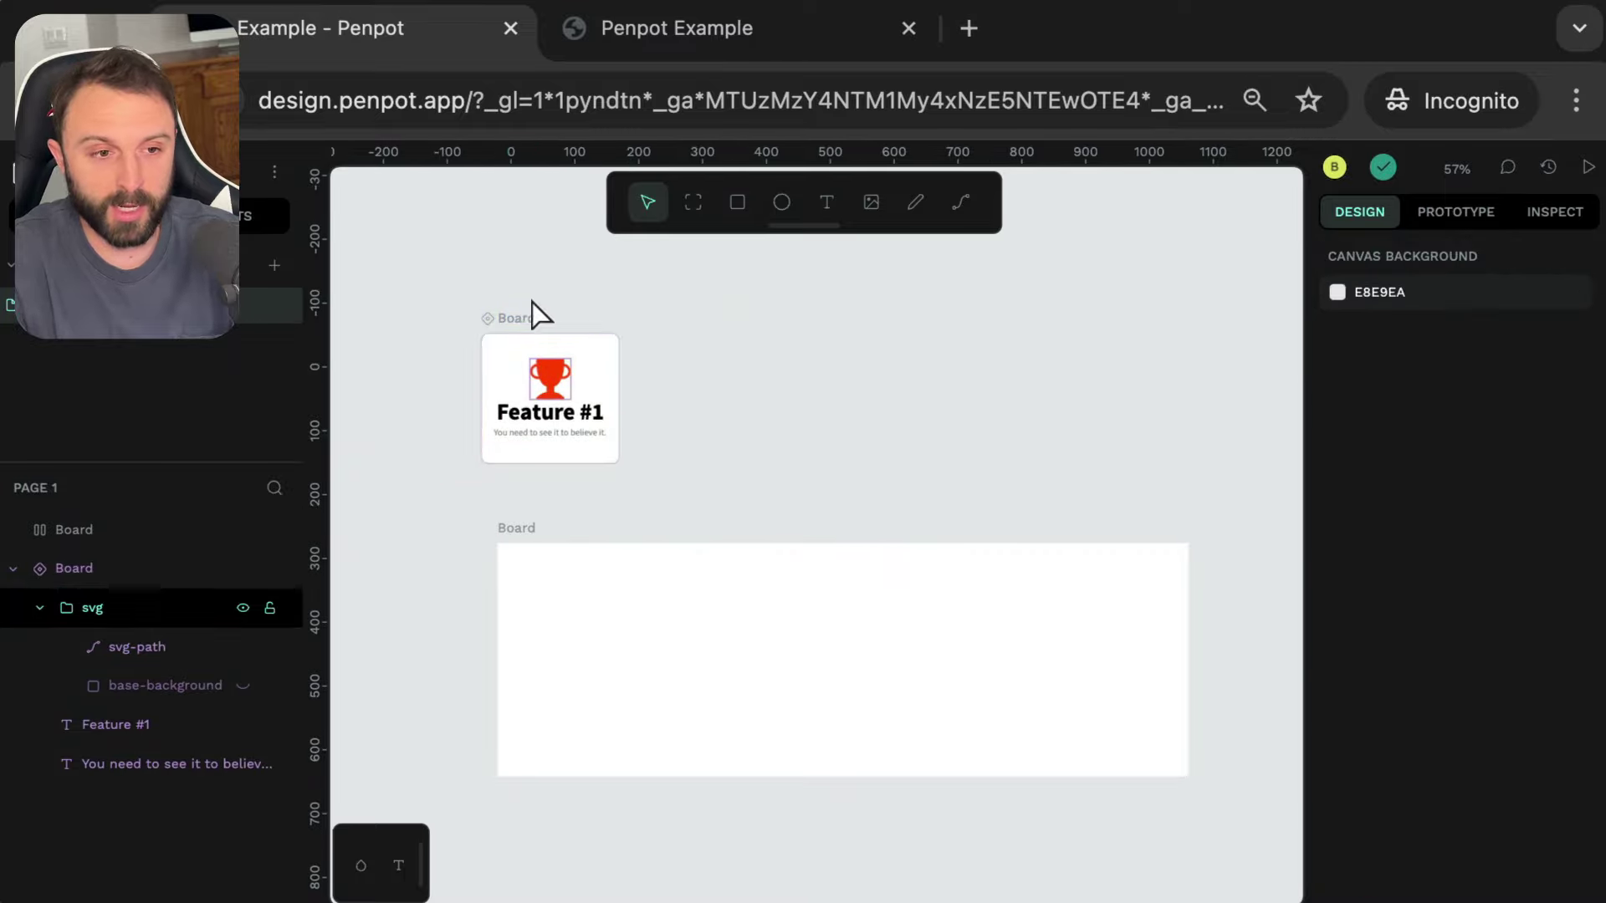
{"action": "left_click", "coordinate": [533, 317]}
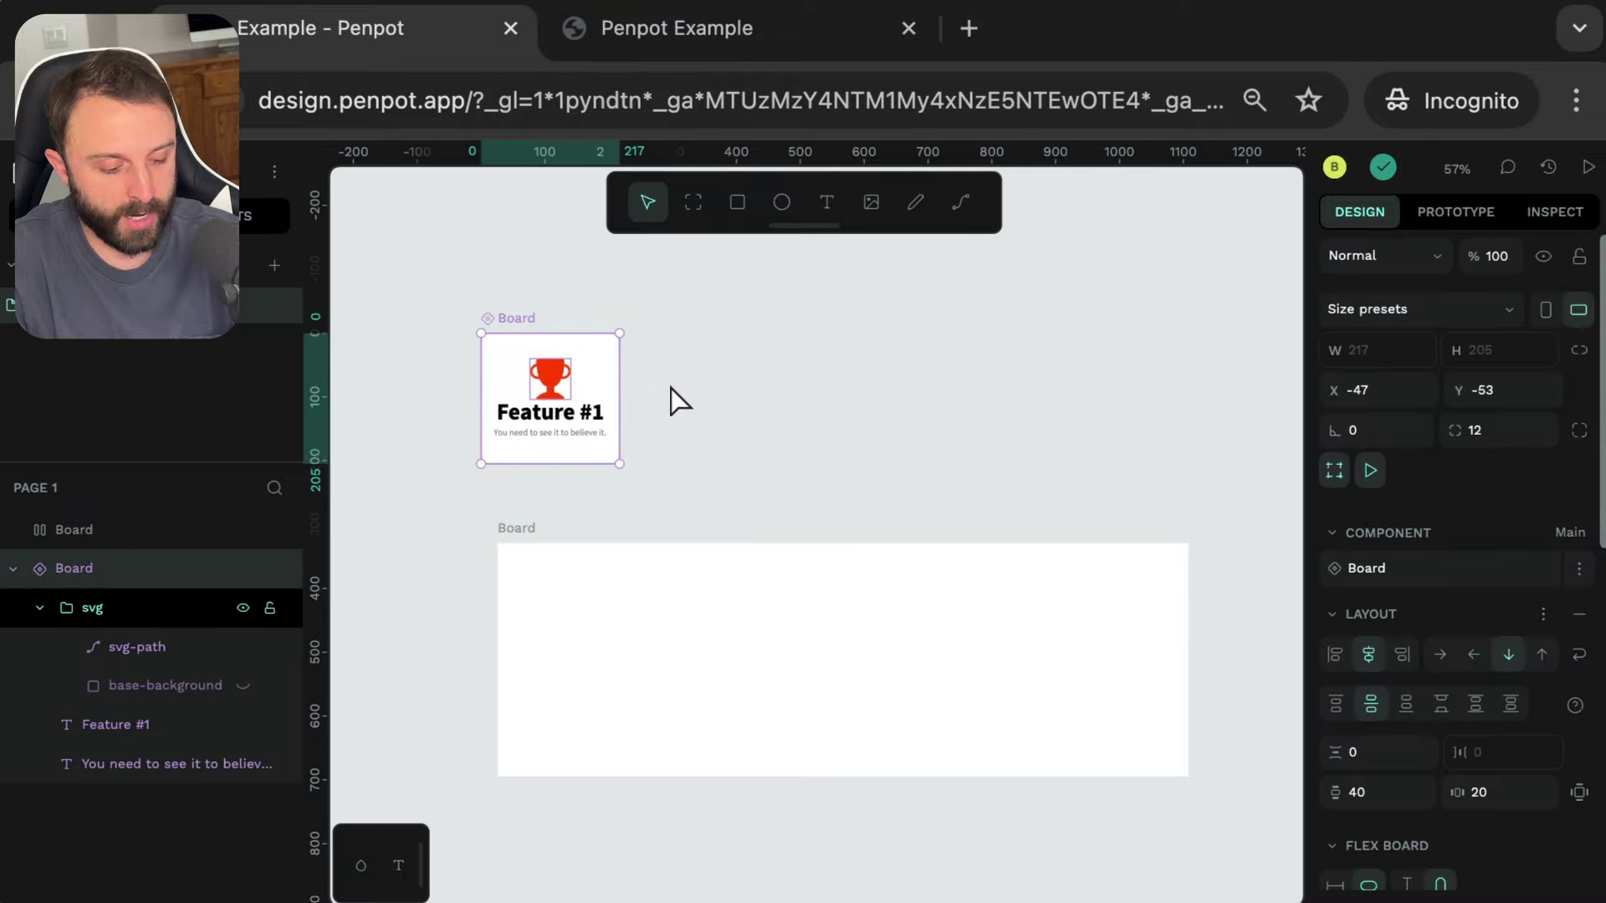
- Copy the card component and place two pasted copies inside the large flex board
{"action": "key", "text": "ctrl+c"}
{"action": "left_click", "coordinate": [719, 401]}
{"action": "key", "text": "ctrl+v"}
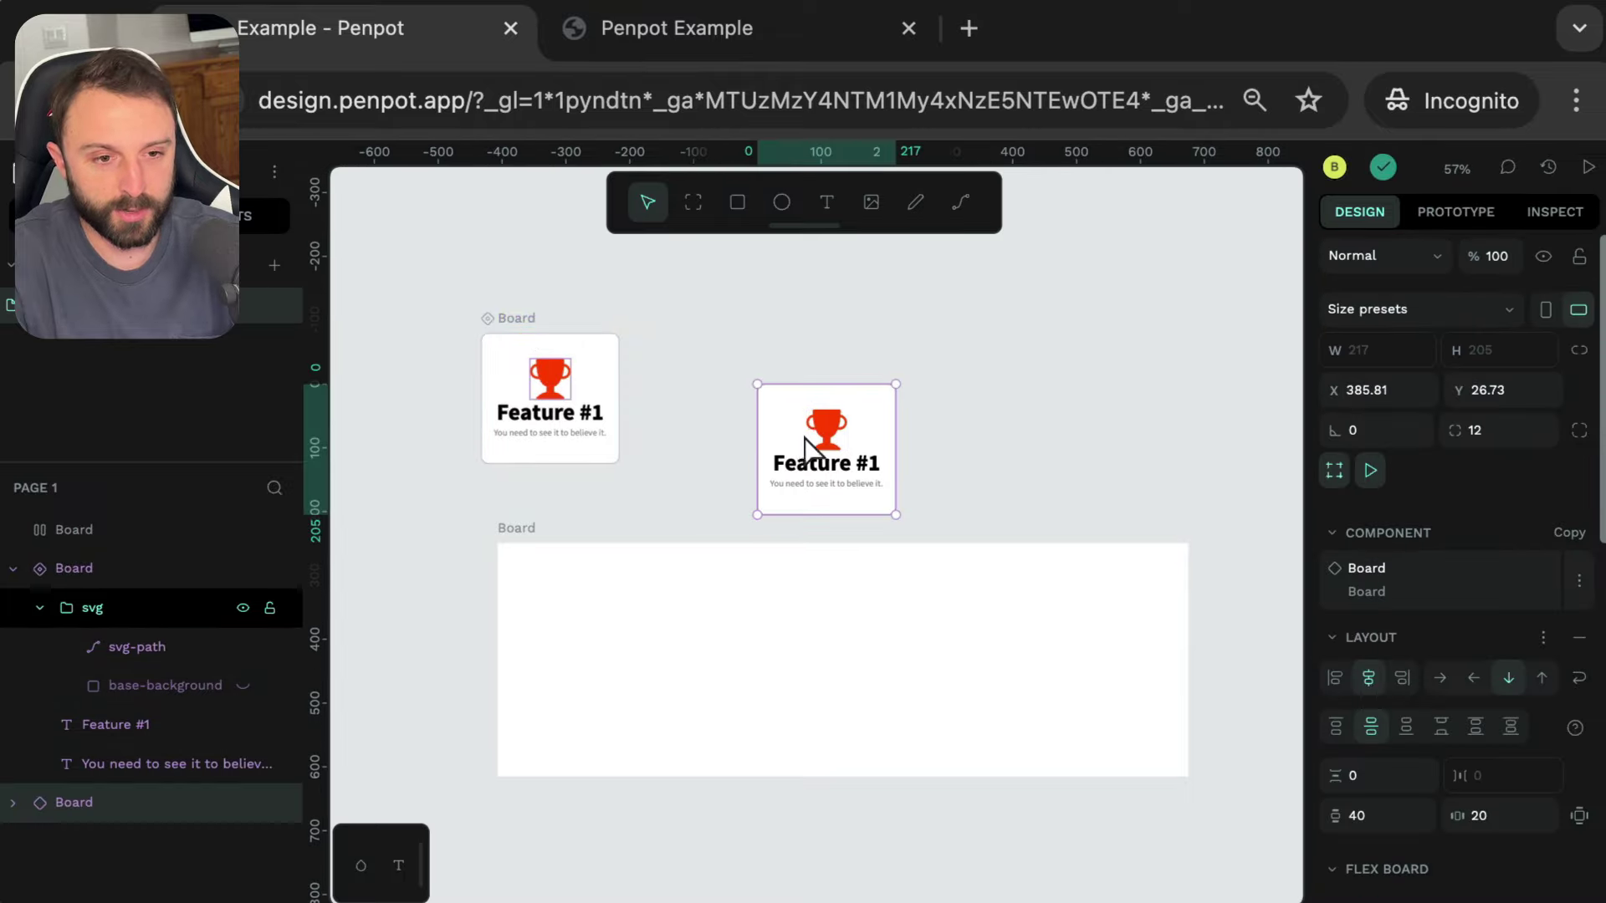
{"action": "left_click_drag", "start_coordinate": [806, 405], "coordinate": [604, 665]}
{"action": "left_click", "coordinate": [604, 379]}
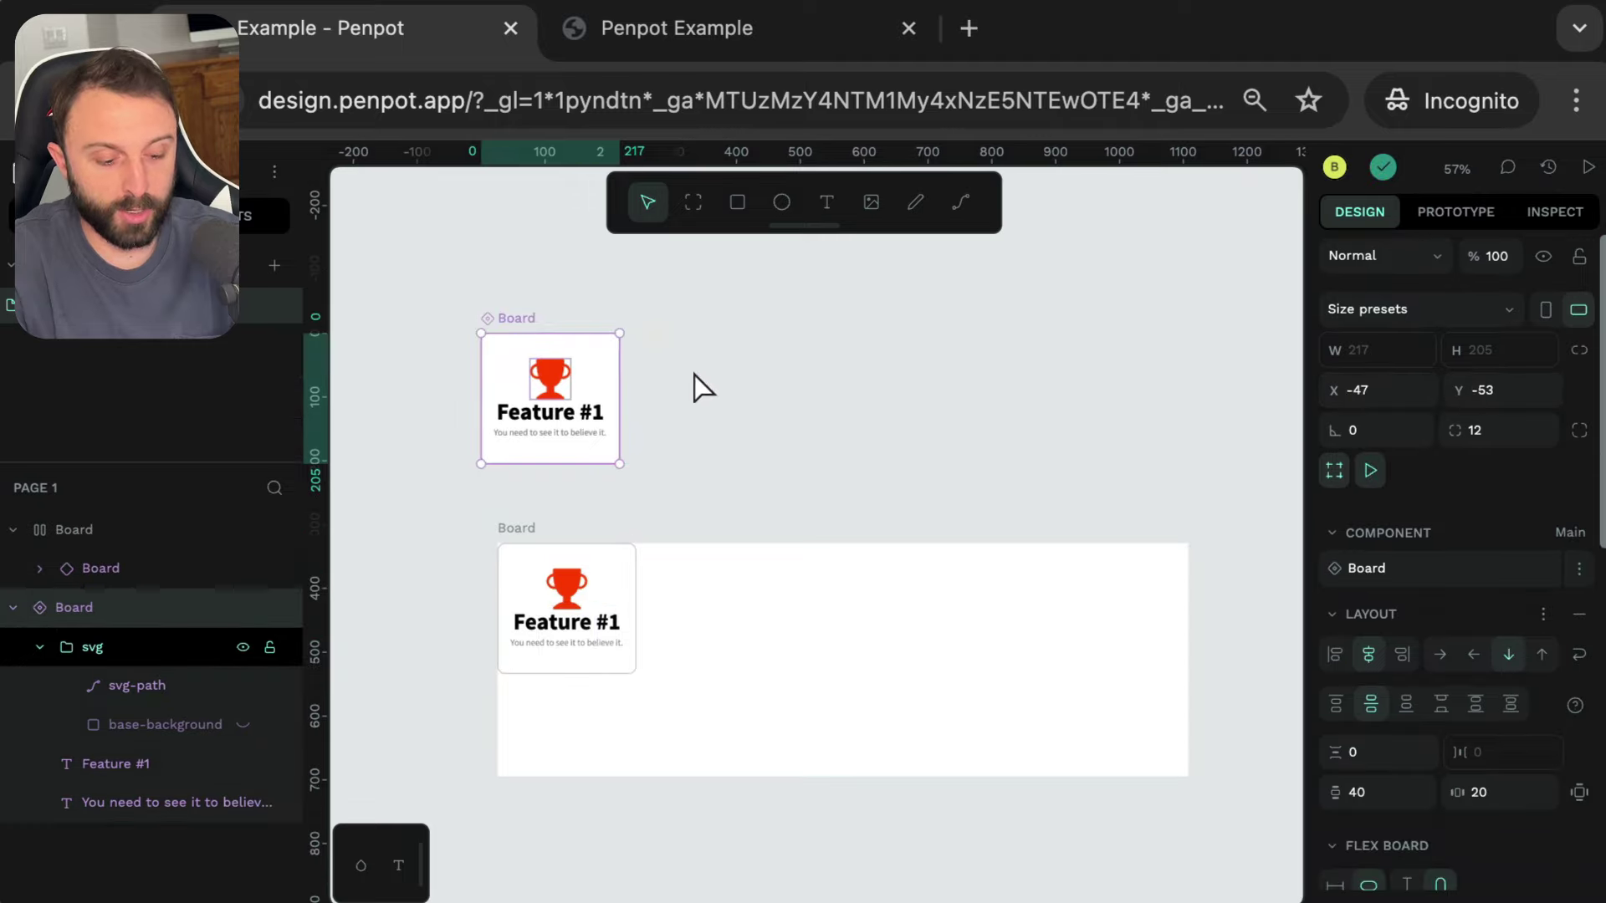
{"action": "key", "text": "ctrl+c"}
{"action": "left_click", "coordinate": [731, 388]}
{"action": "key", "text": "ctrl+v"}
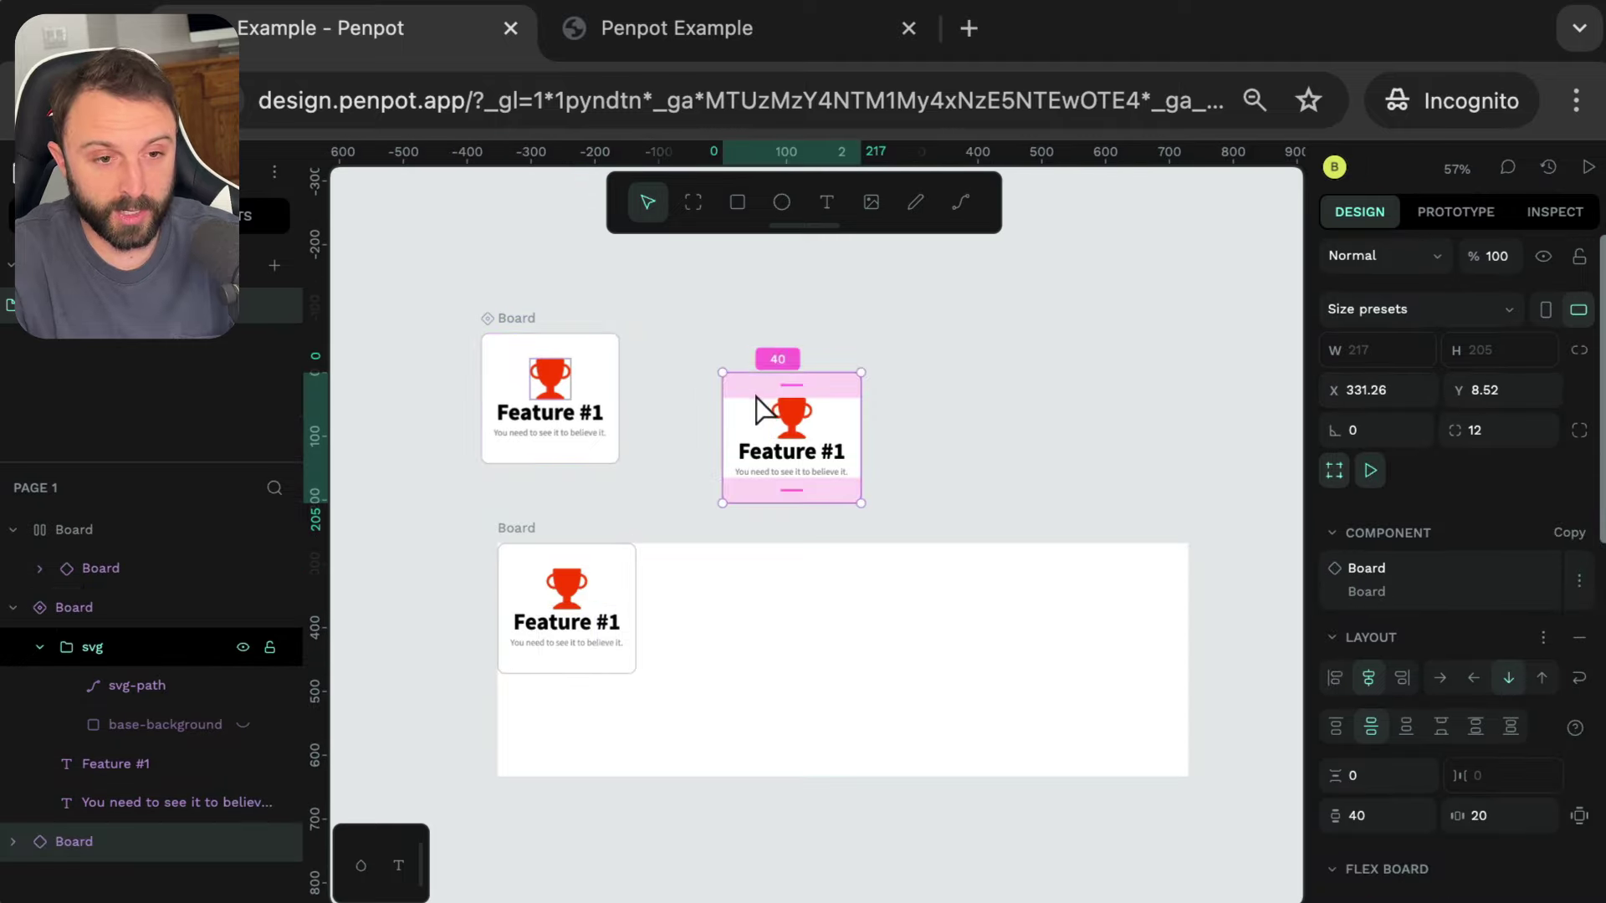
{"action": "left_click_drag", "start_coordinate": [770, 419], "coordinate": [678, 590]}
- Place a third card copy in the flex board and cancel a stray board
{"action": "left_click", "coordinate": [943, 332]}
{"action": "key", "text": "ctrl+v"}
{"action": "left_click_drag", "start_coordinate": [943, 360], "coordinate": [961, 606]}
{"action": "left_click", "coordinate": [864, 495]}
{"action": "key", "text": "b"}
{"action": "left_click_drag", "start_coordinate": [471, 525], "coordinate": [1233, 724]}
{"action": "key", "text": "Escape"}
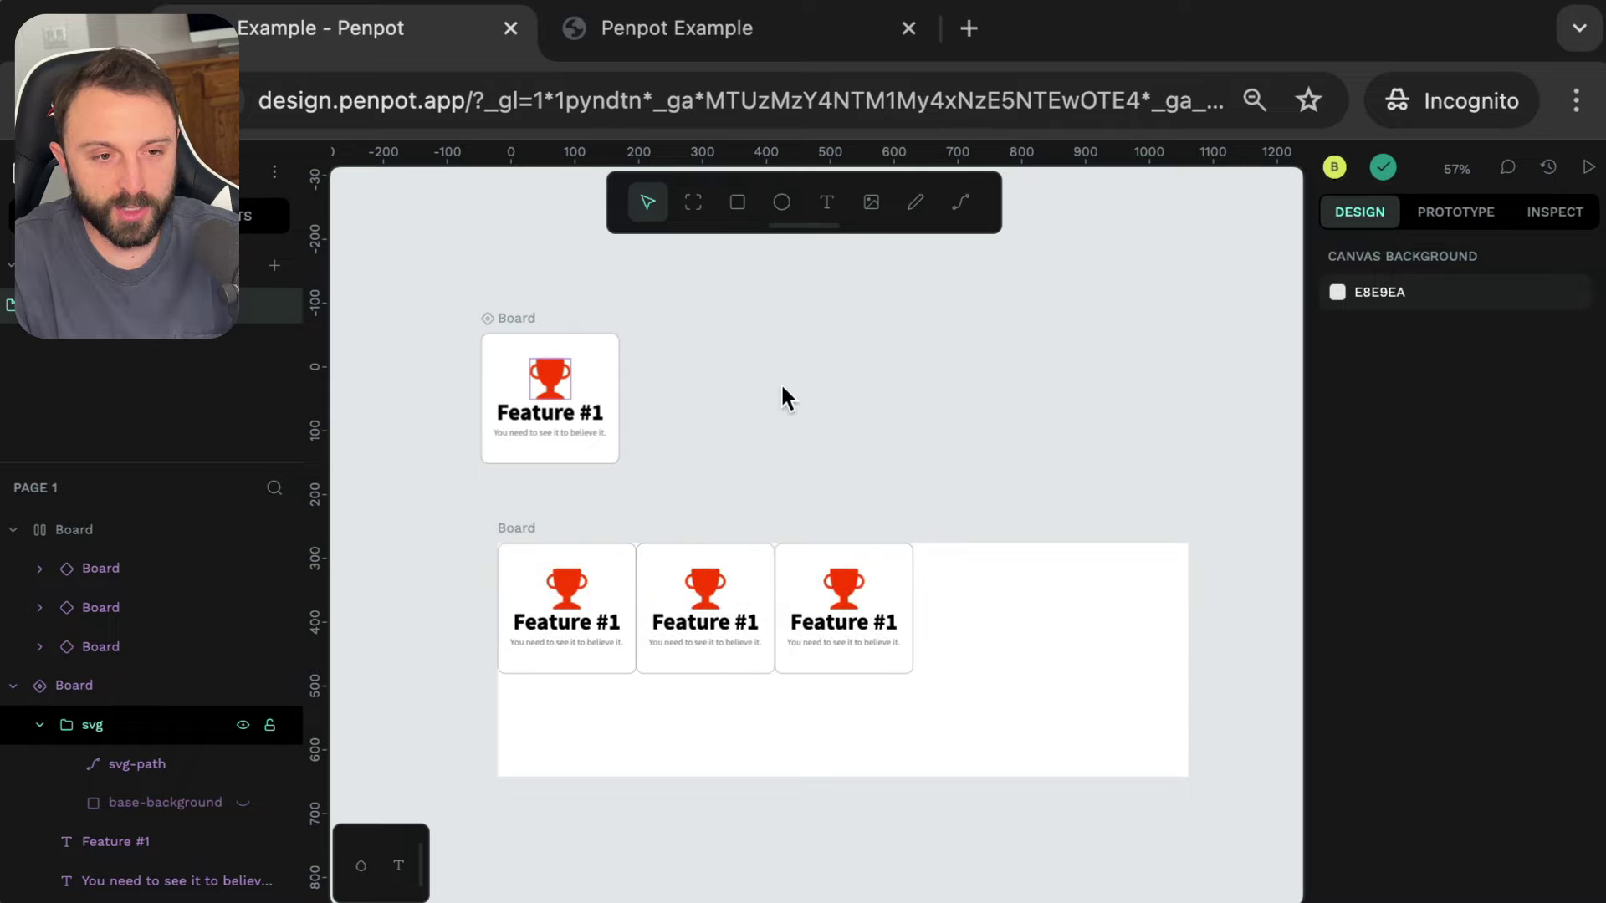
- Change the trophy icon's fill to blue 6779ff
{"action": "left_click", "coordinate": [548, 380]}
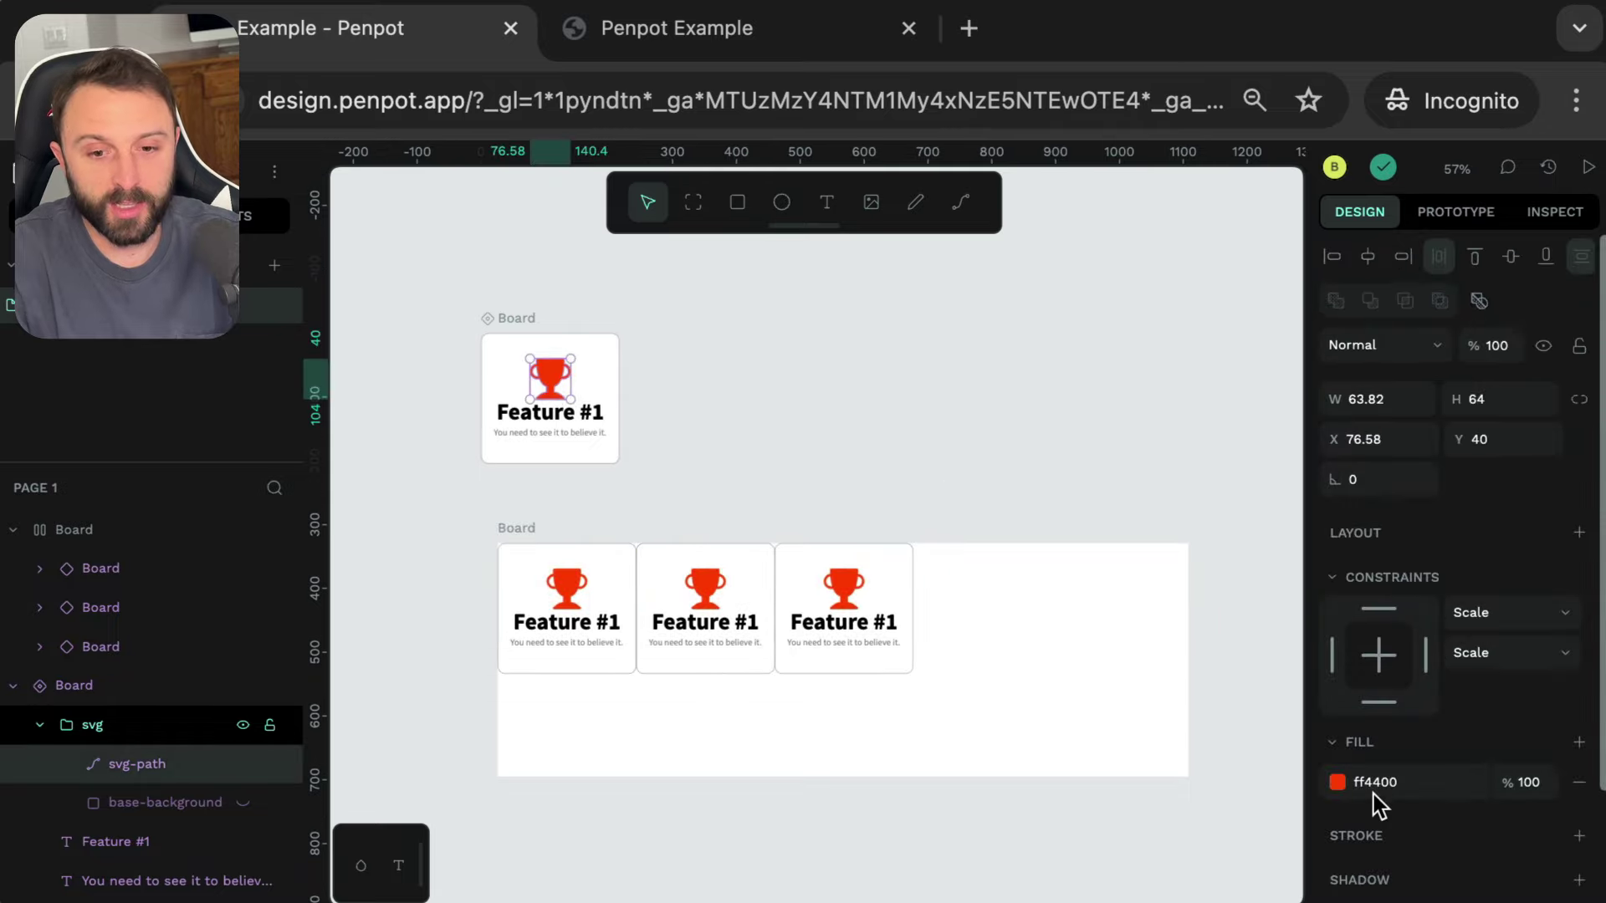
{"action": "left_click", "coordinate": [1338, 782]}
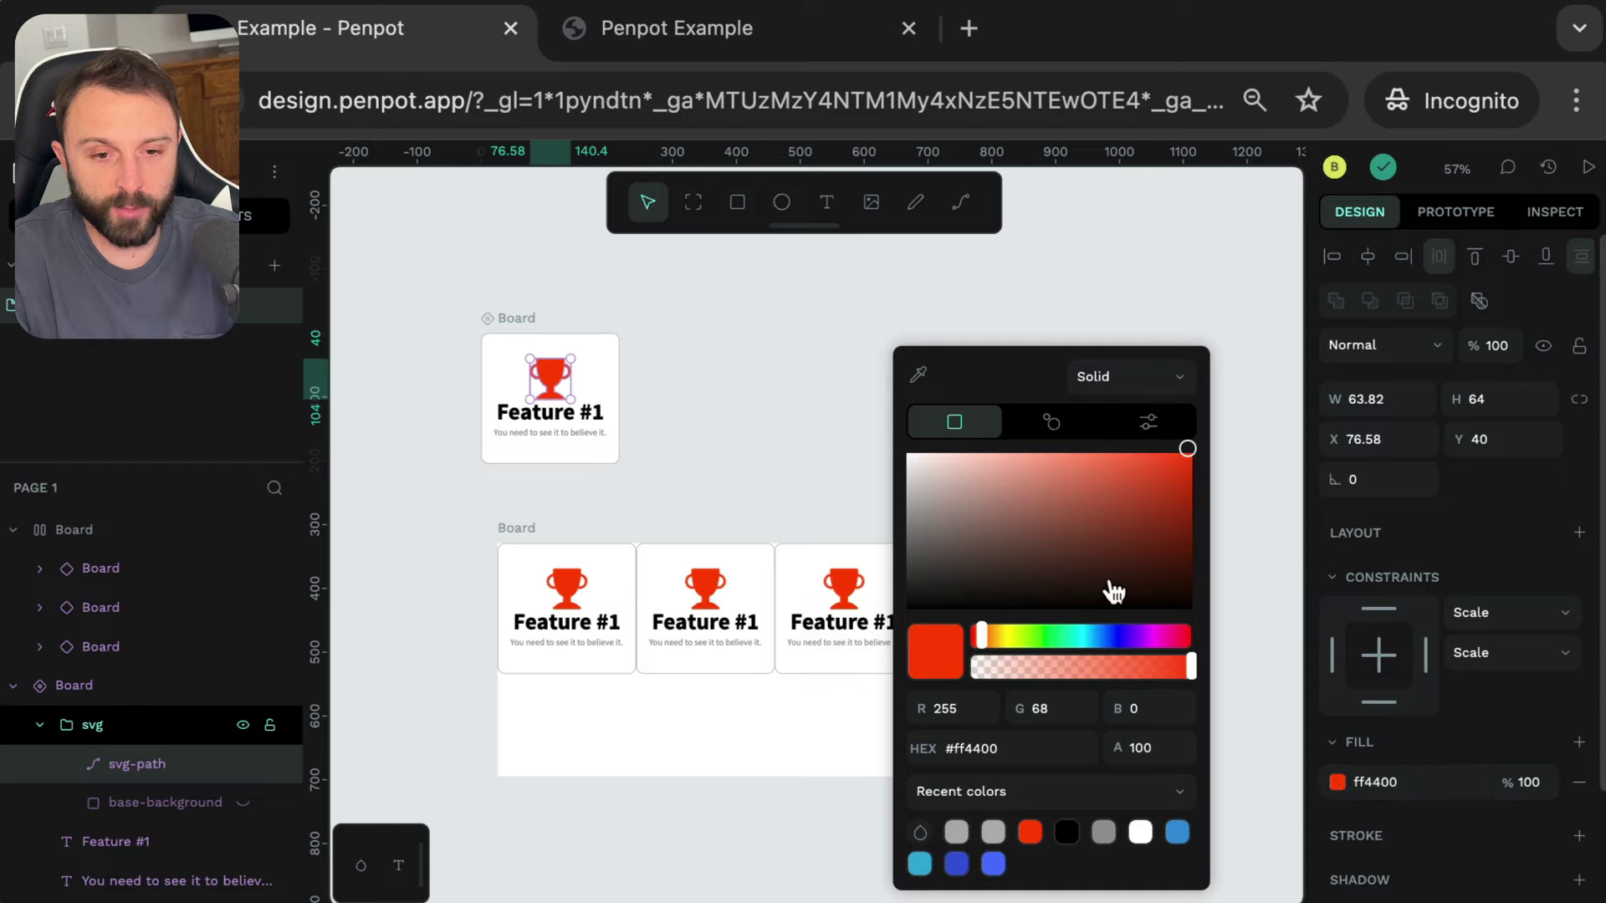
{"action": "left_click", "coordinate": [1118, 641]}
{"action": "left_click_drag", "start_coordinate": [1050, 514], "coordinate": [1072, 449]}
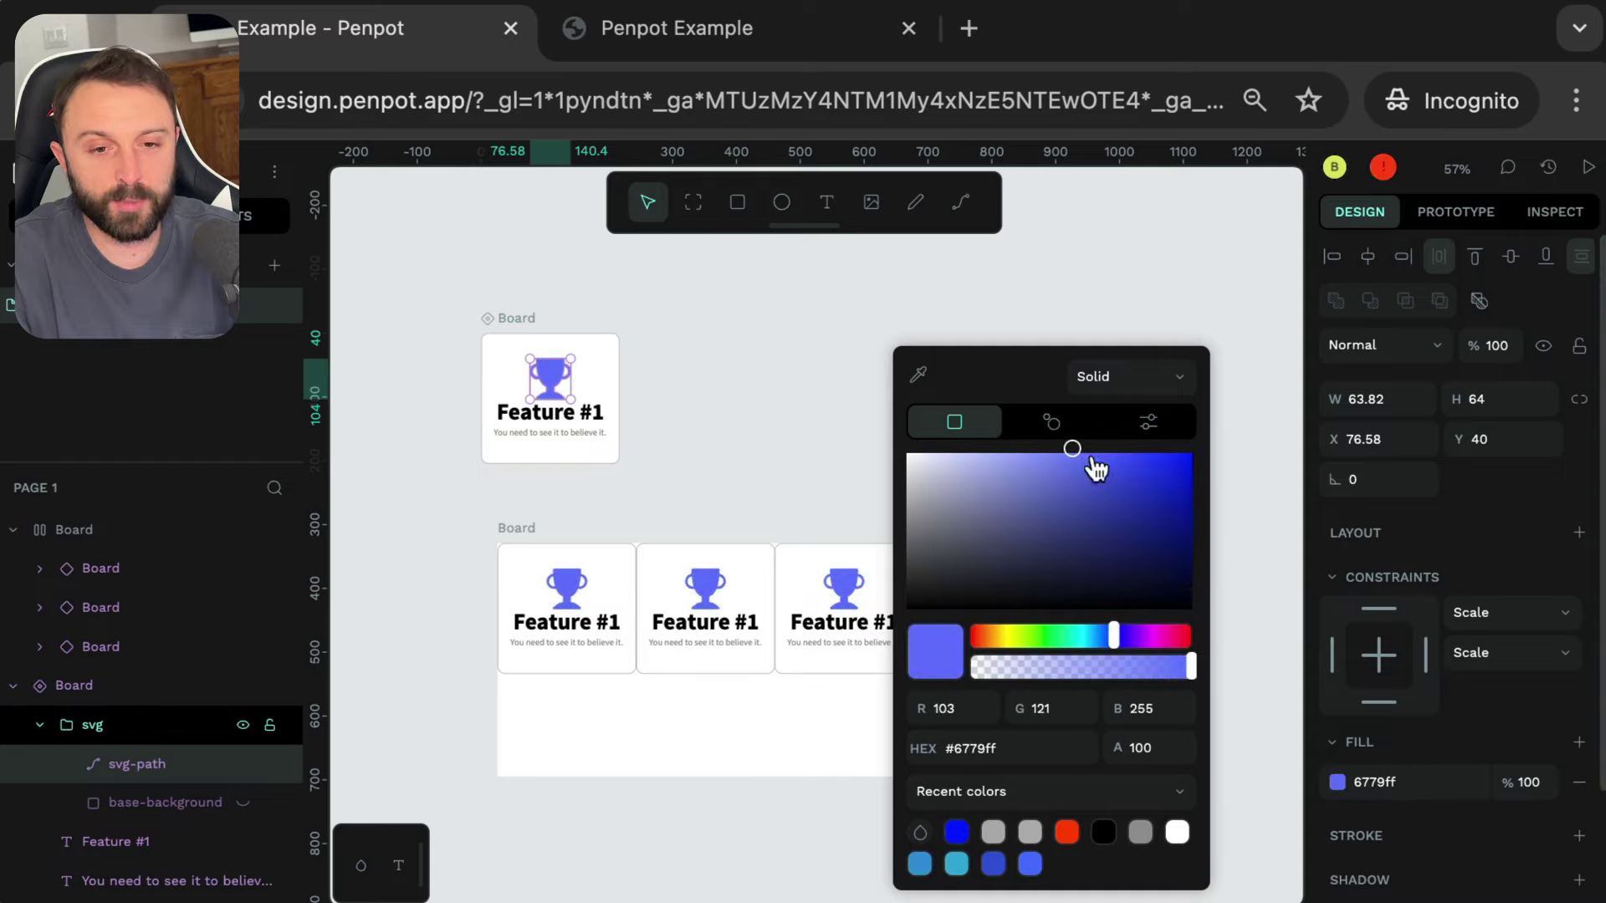
{"action": "left_click", "coordinate": [1205, 312]}
- Change the Feature #1 title text fill to grey 585858
{"action": "left_click", "coordinate": [563, 419]}
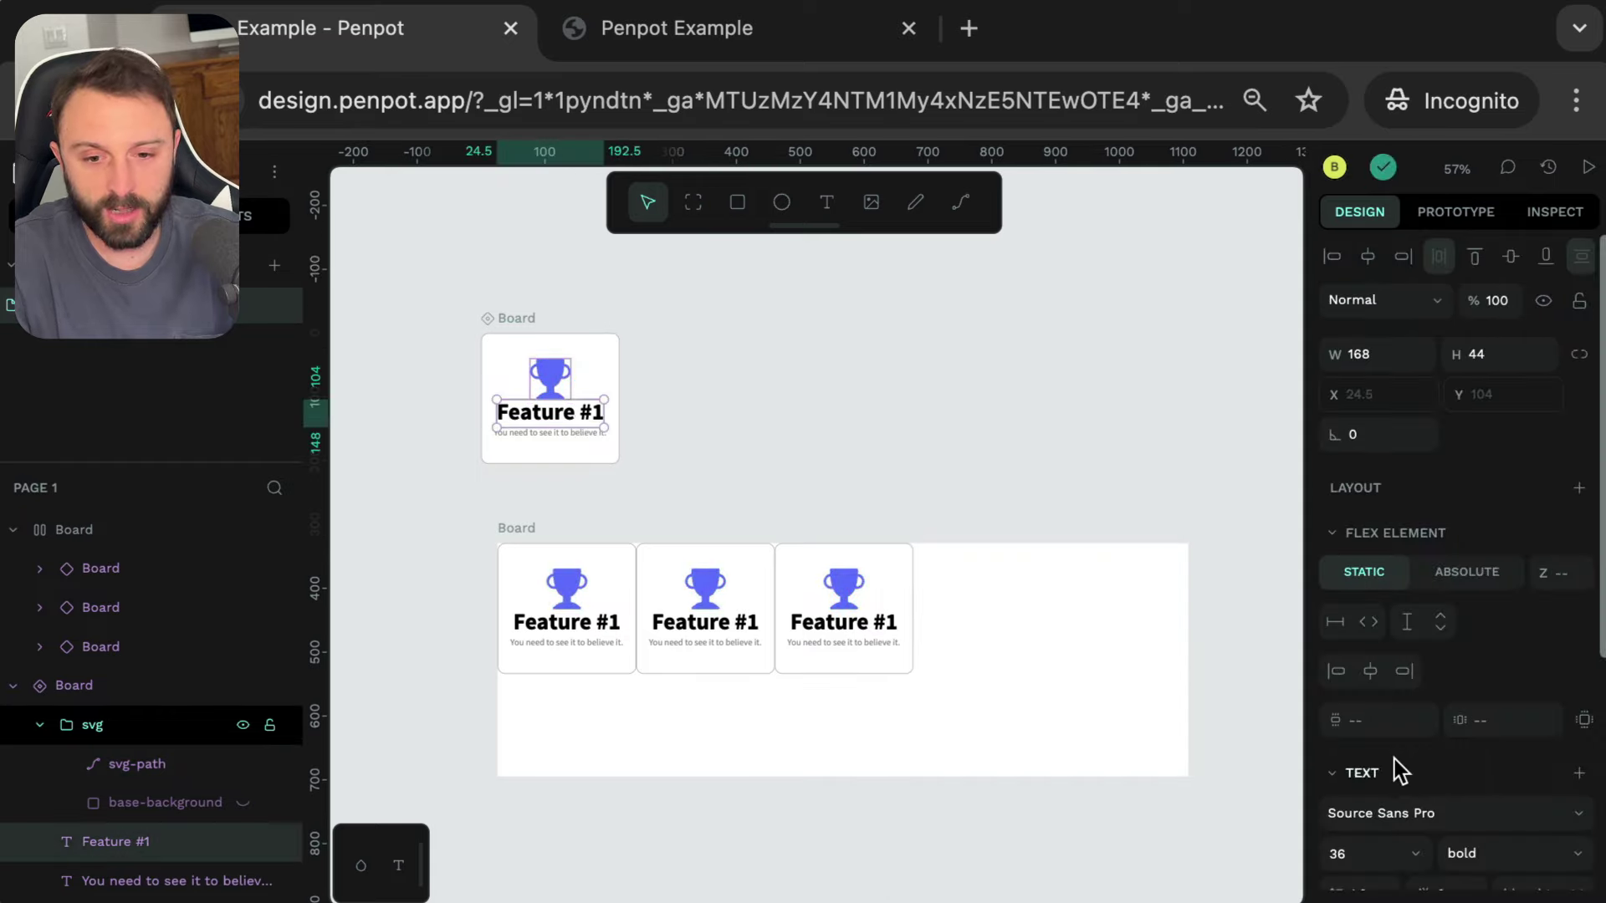
{"action": "scroll", "coordinate": [1392, 756], "scroll_direction": "down", "scroll_amount": 3}
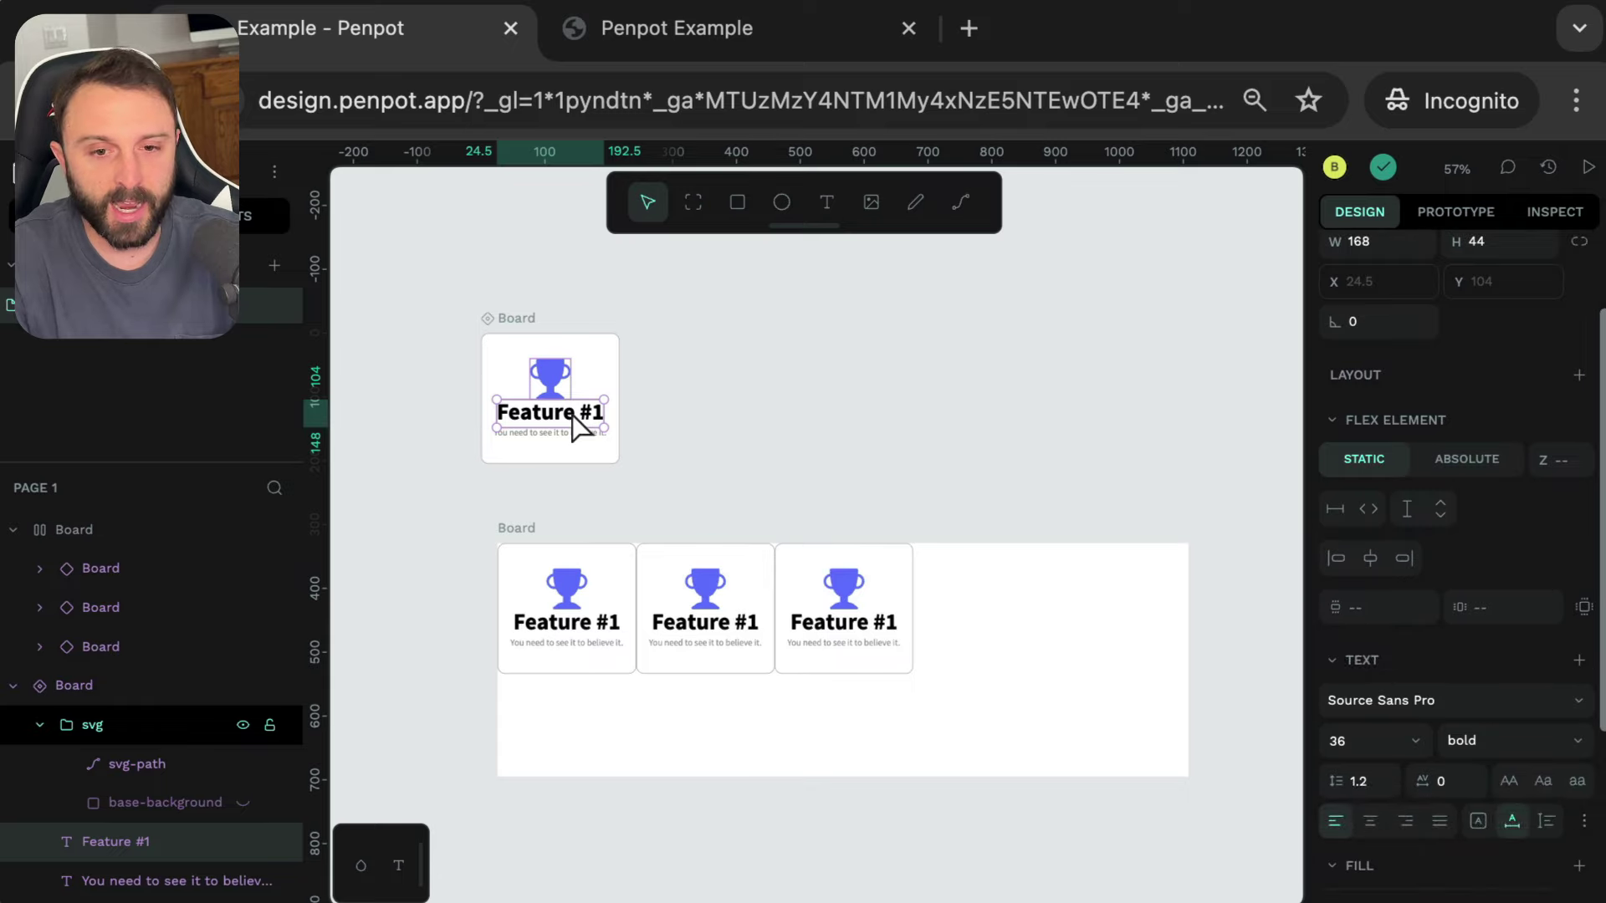
{"action": "scroll", "coordinate": [1392, 756], "scroll_direction": "down", "scroll_amount": 5}
{"action": "left_click", "coordinate": [1338, 672]}
{"action": "left_click_drag", "start_coordinate": [1187, 531], "coordinate": [852, 574]}
{"action": "left_click", "coordinate": [1244, 394]}
{"action": "scroll", "coordinate": [1037, 491], "scroll_direction": "up", "scroll_amount": 3}
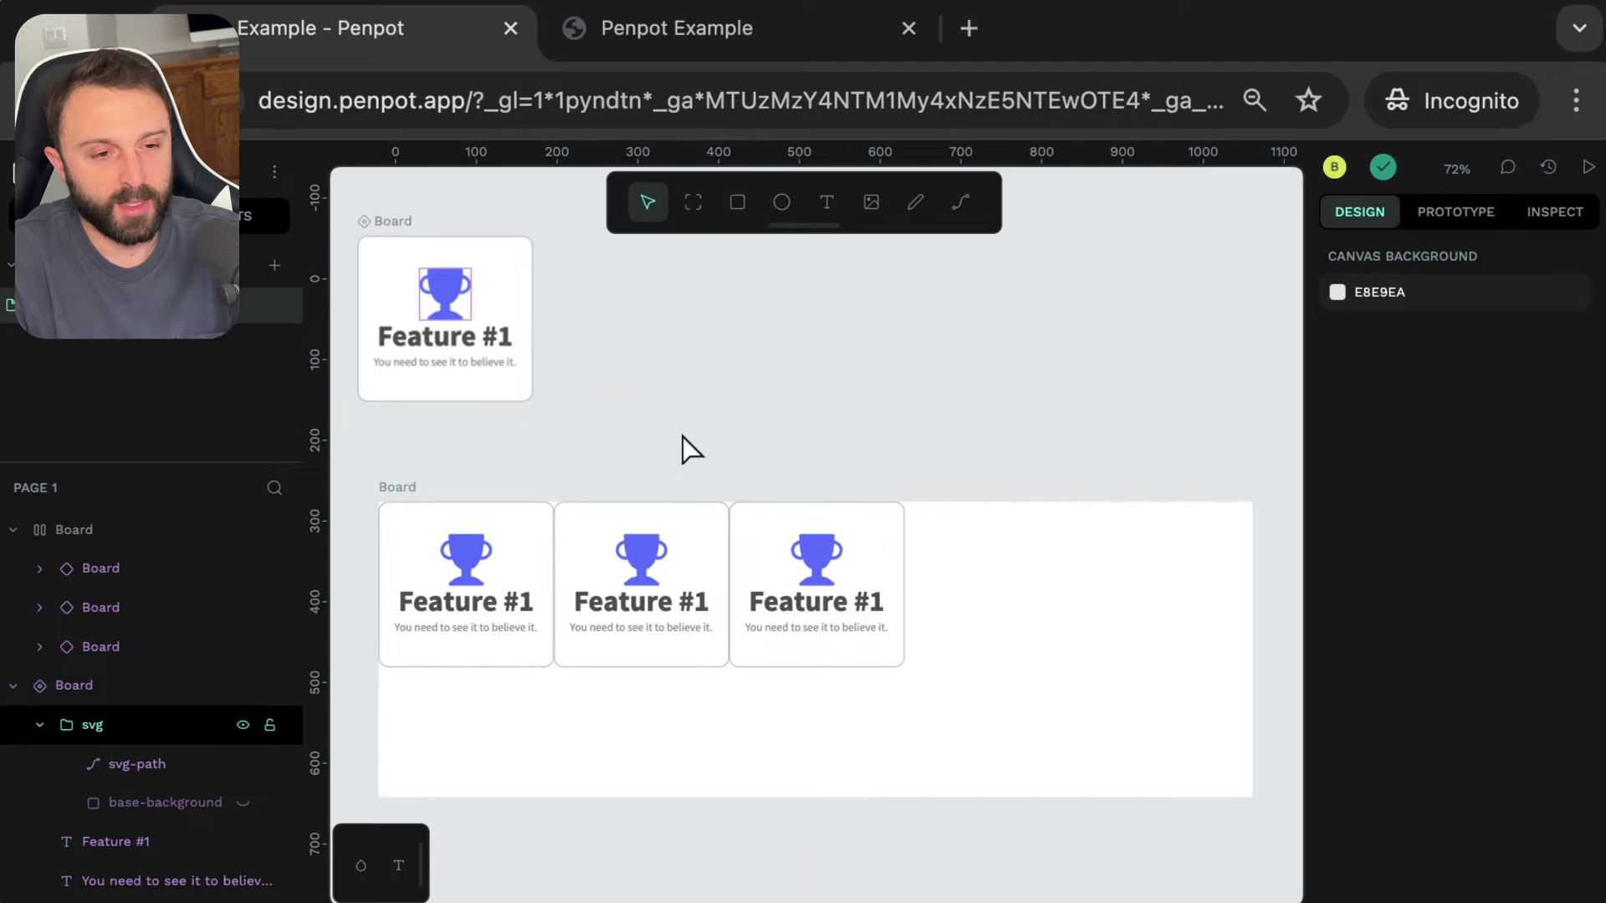
{"action": "left_click_drag", "start_coordinate": [441, 490], "coordinate": [1168, 720]}
- Set each of the three cards' width sizing to Fill so they share the row equally
{"action": "left_click", "coordinate": [540, 532]}
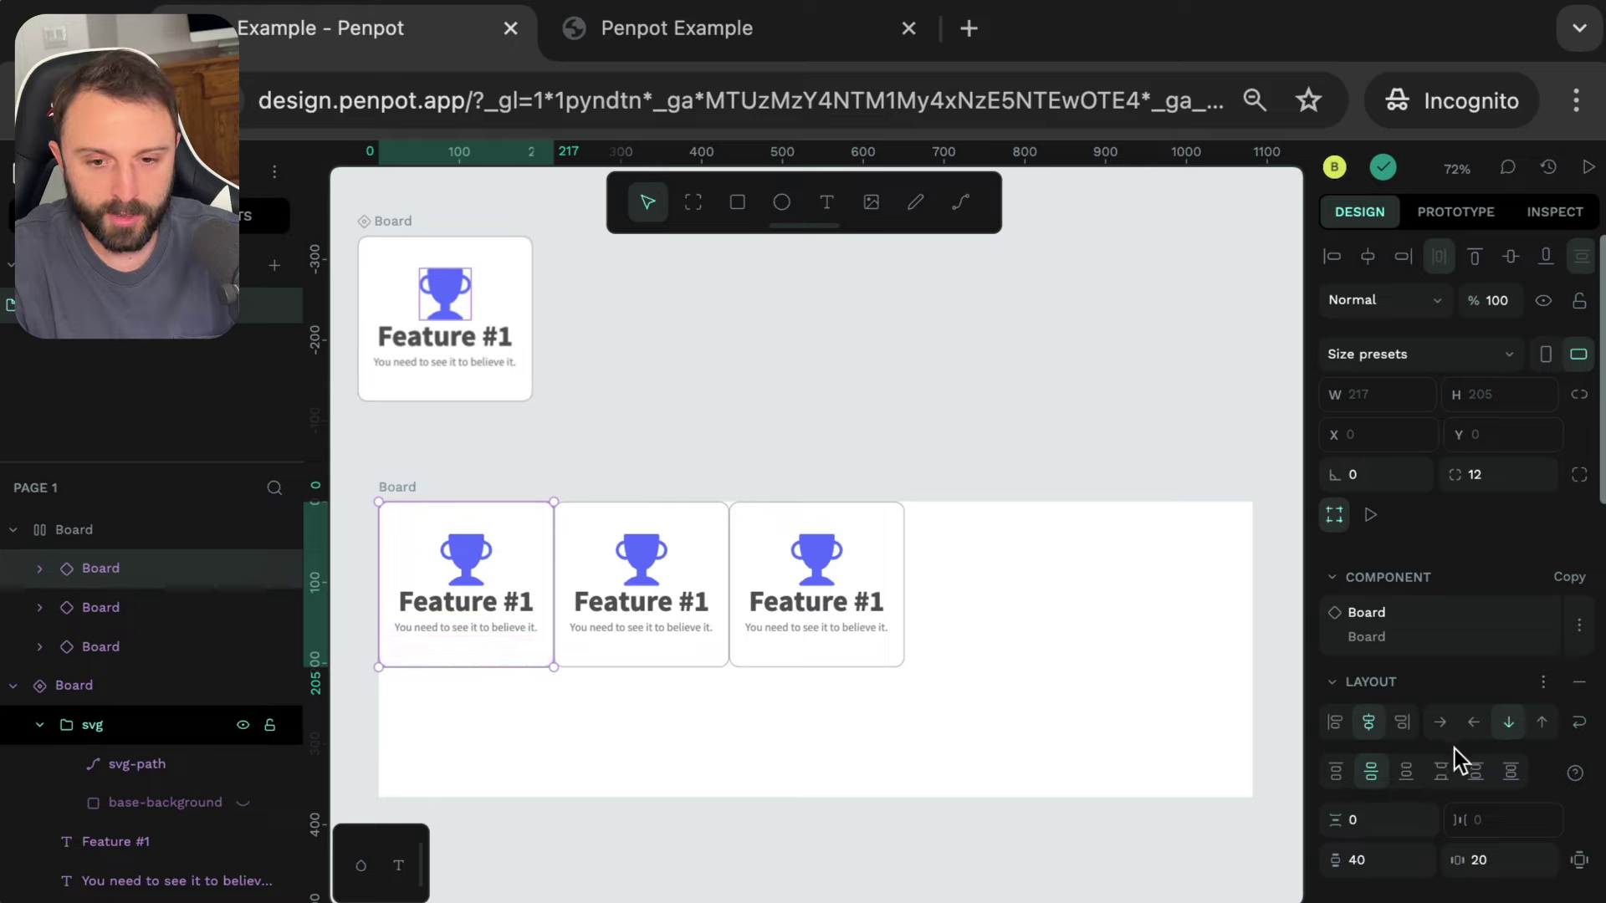
{"action": "scroll", "coordinate": [1454, 749], "scroll_direction": "down", "scroll_amount": 3}
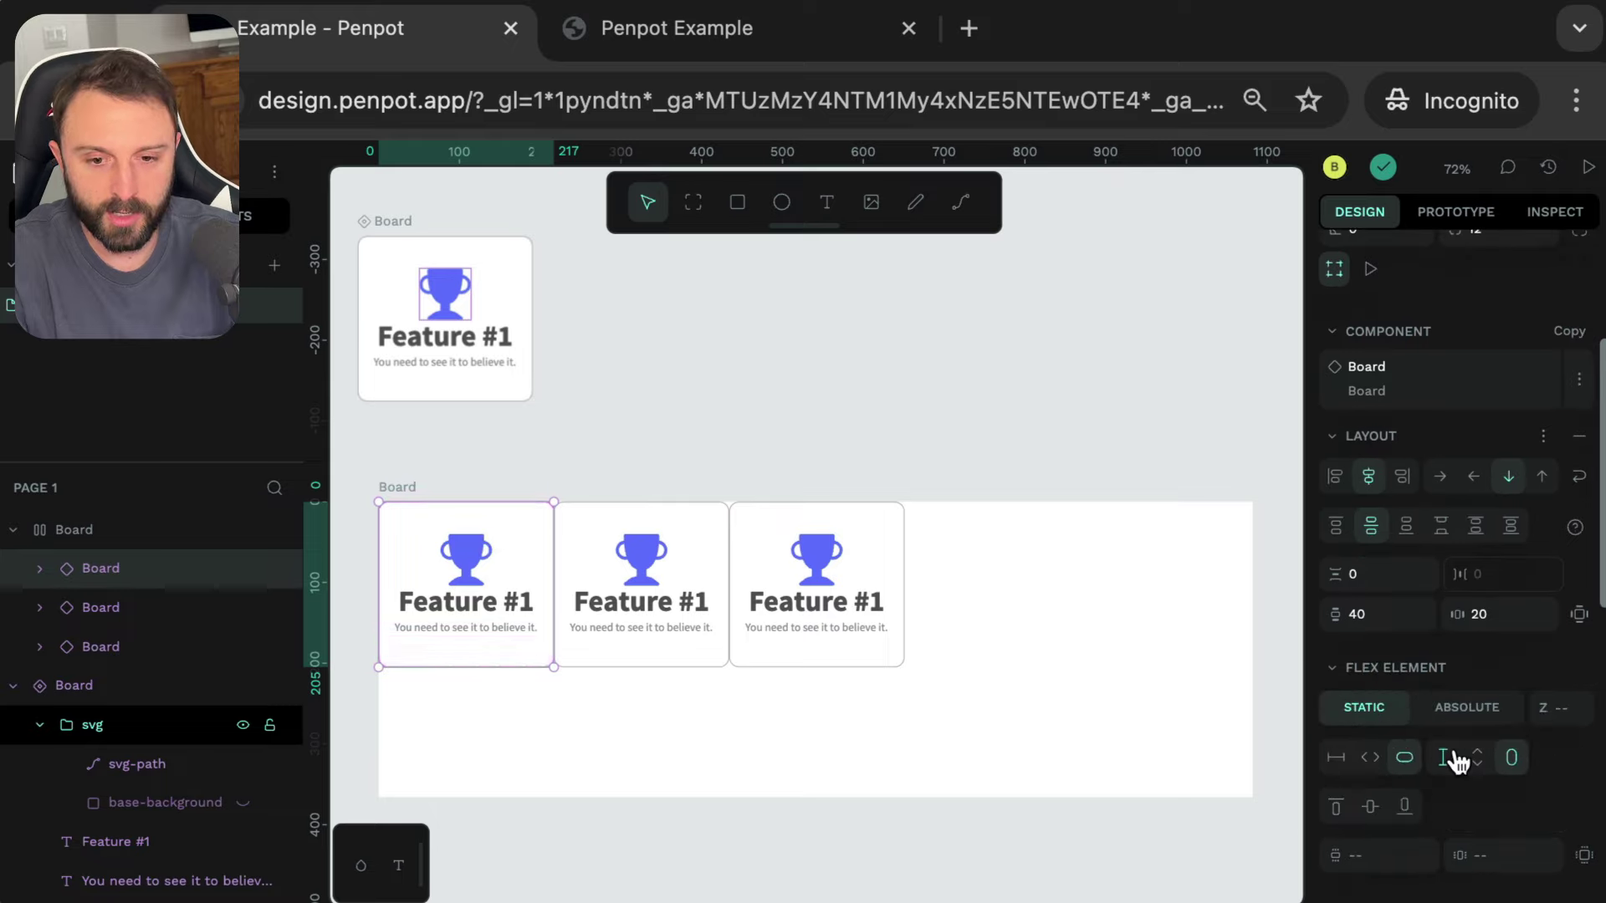
{"action": "left_click", "coordinate": [1372, 758]}
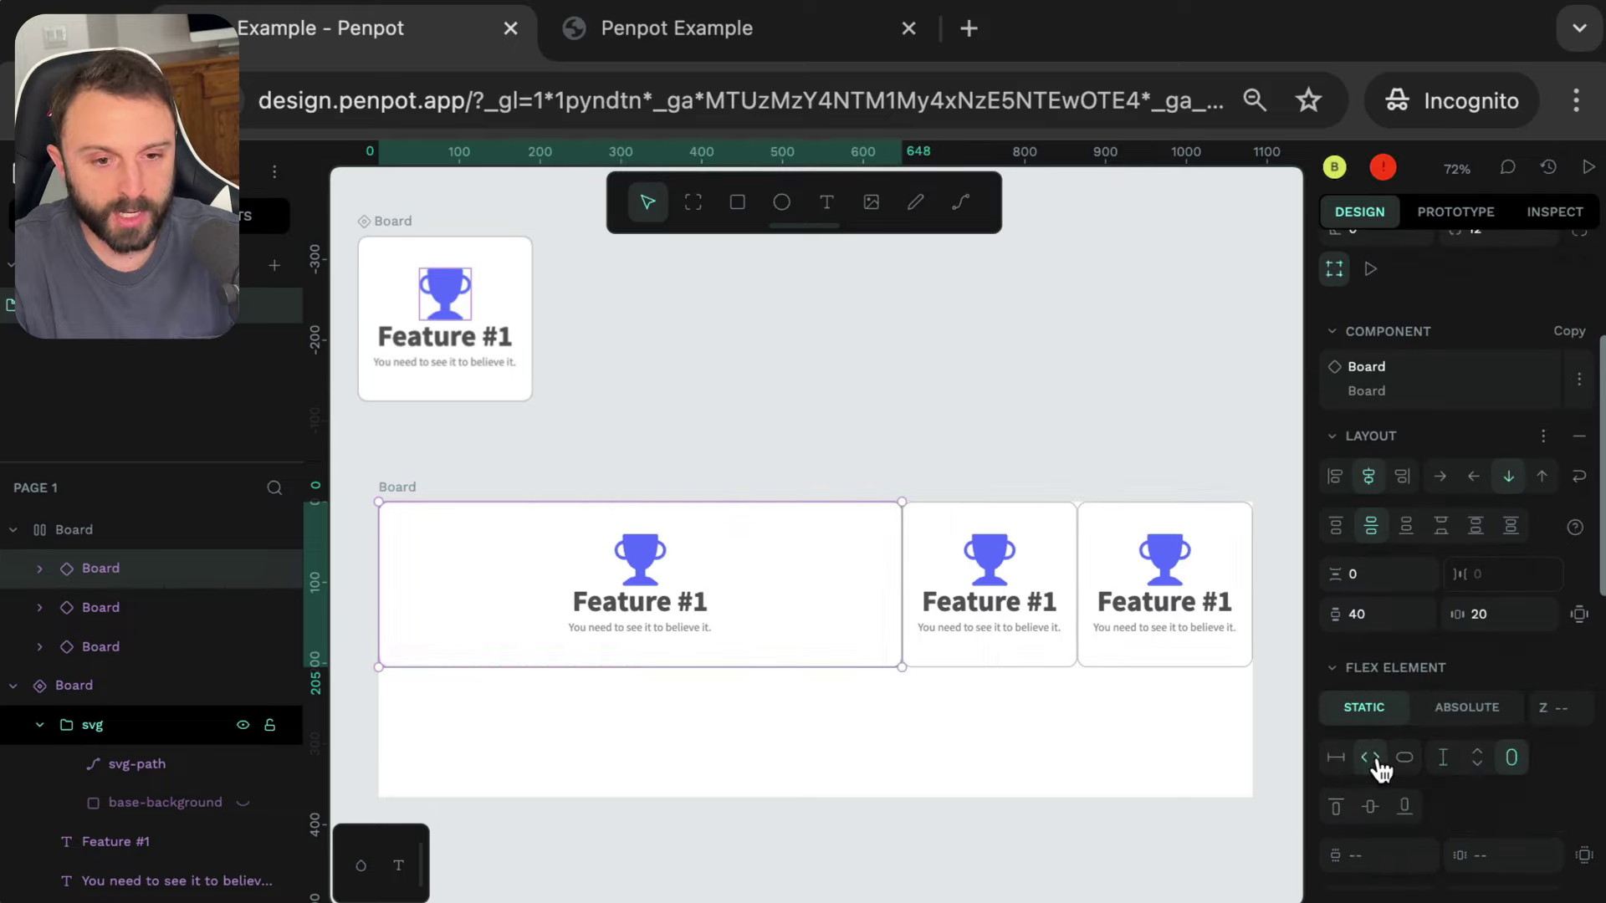
{"action": "left_click", "coordinate": [1050, 523]}
{"action": "left_click", "coordinate": [1371, 758]}
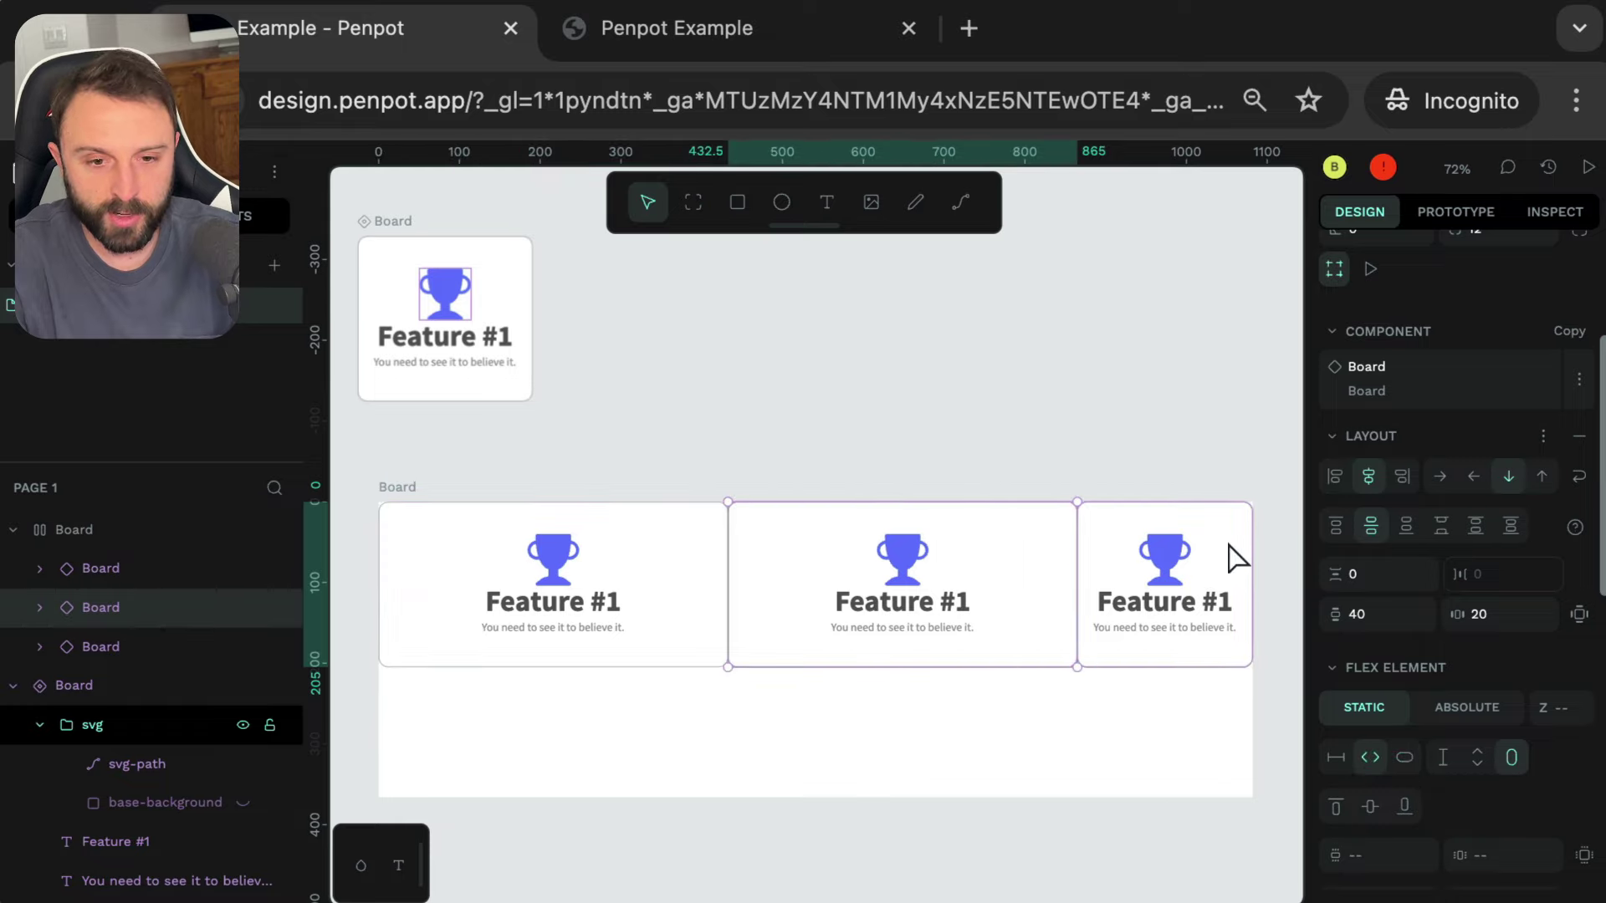
{"action": "left_click", "coordinate": [1232, 556]}
{"action": "left_click", "coordinate": [1372, 758]}
{"action": "left_click", "coordinate": [1295, 728]}
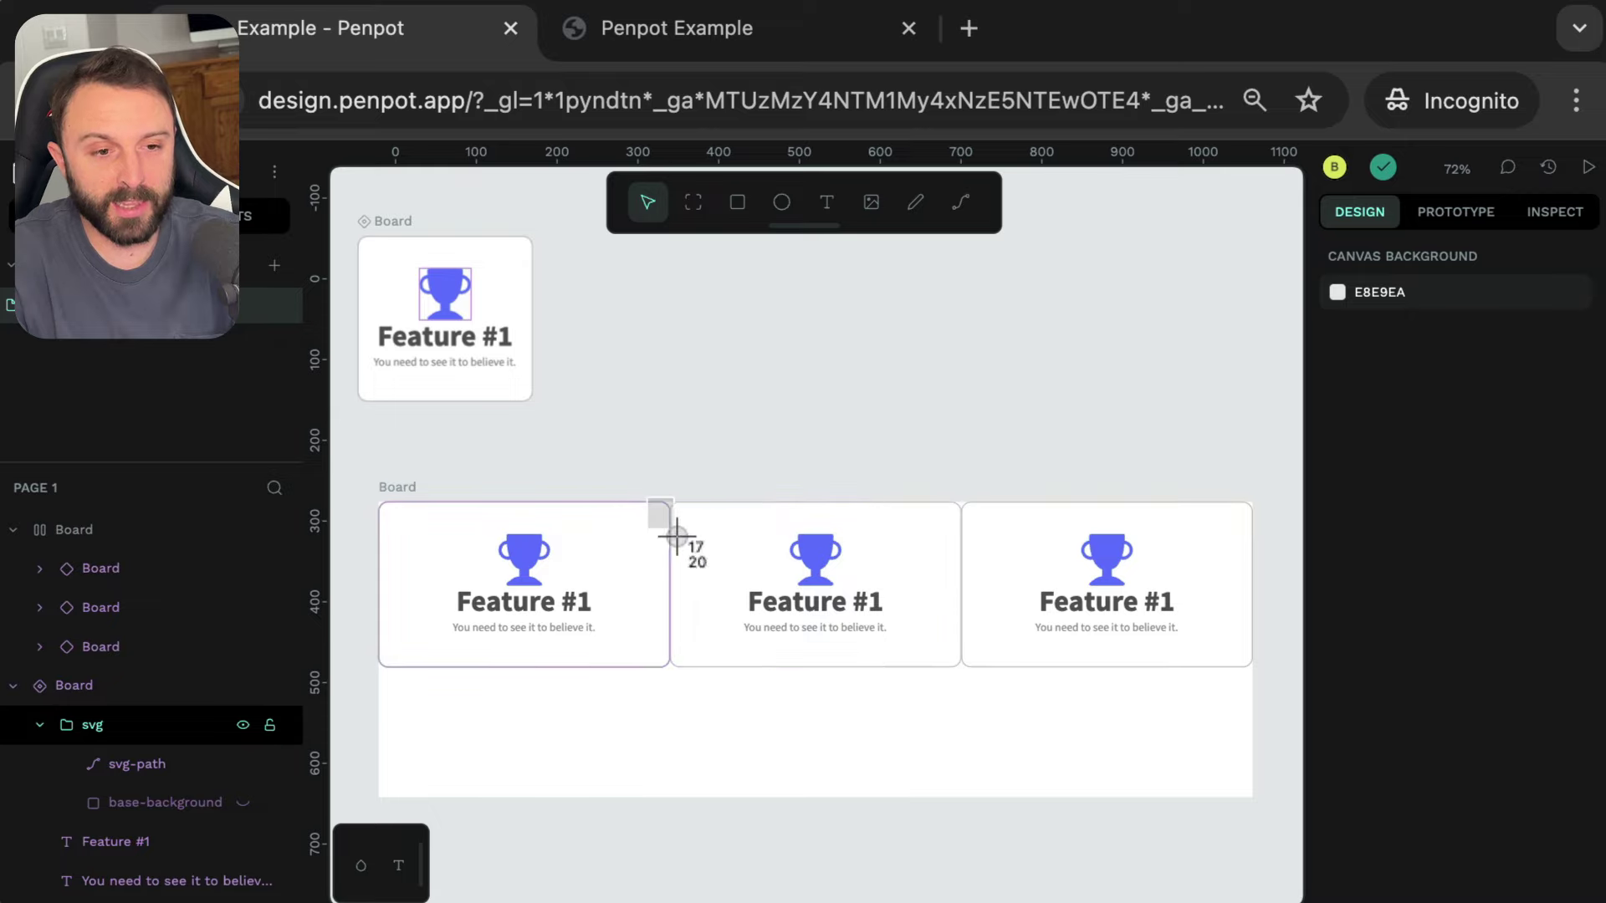
- Set the flex board's column gap to 24 px between the three cards
{"action": "left_click", "coordinate": [389, 485]}
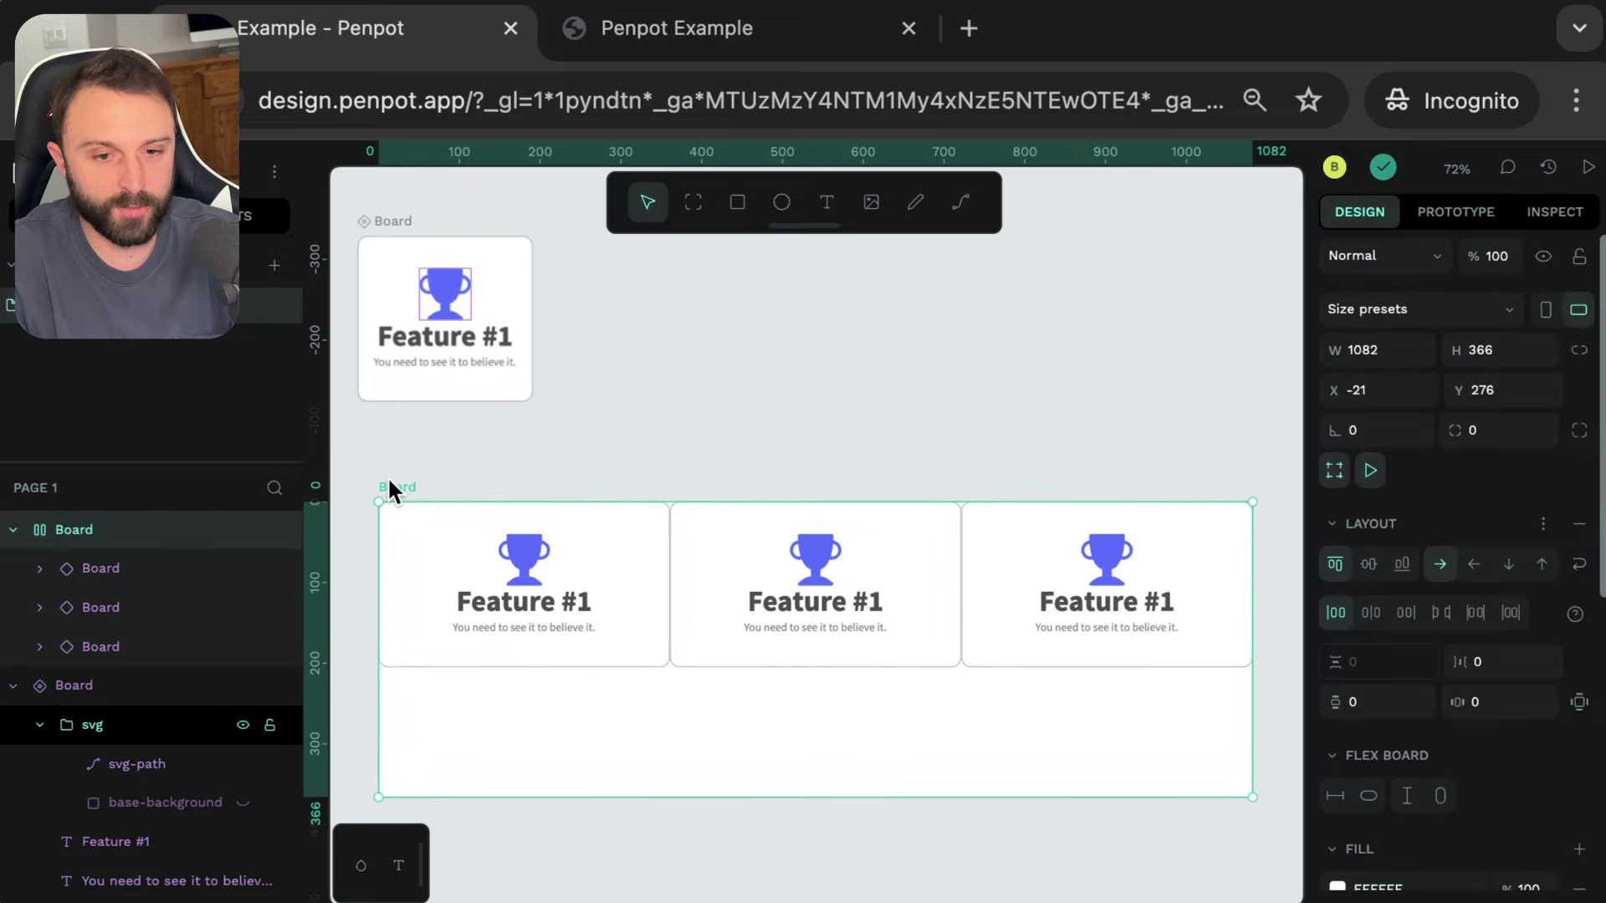
{"action": "left_click", "coordinate": [1466, 665]}
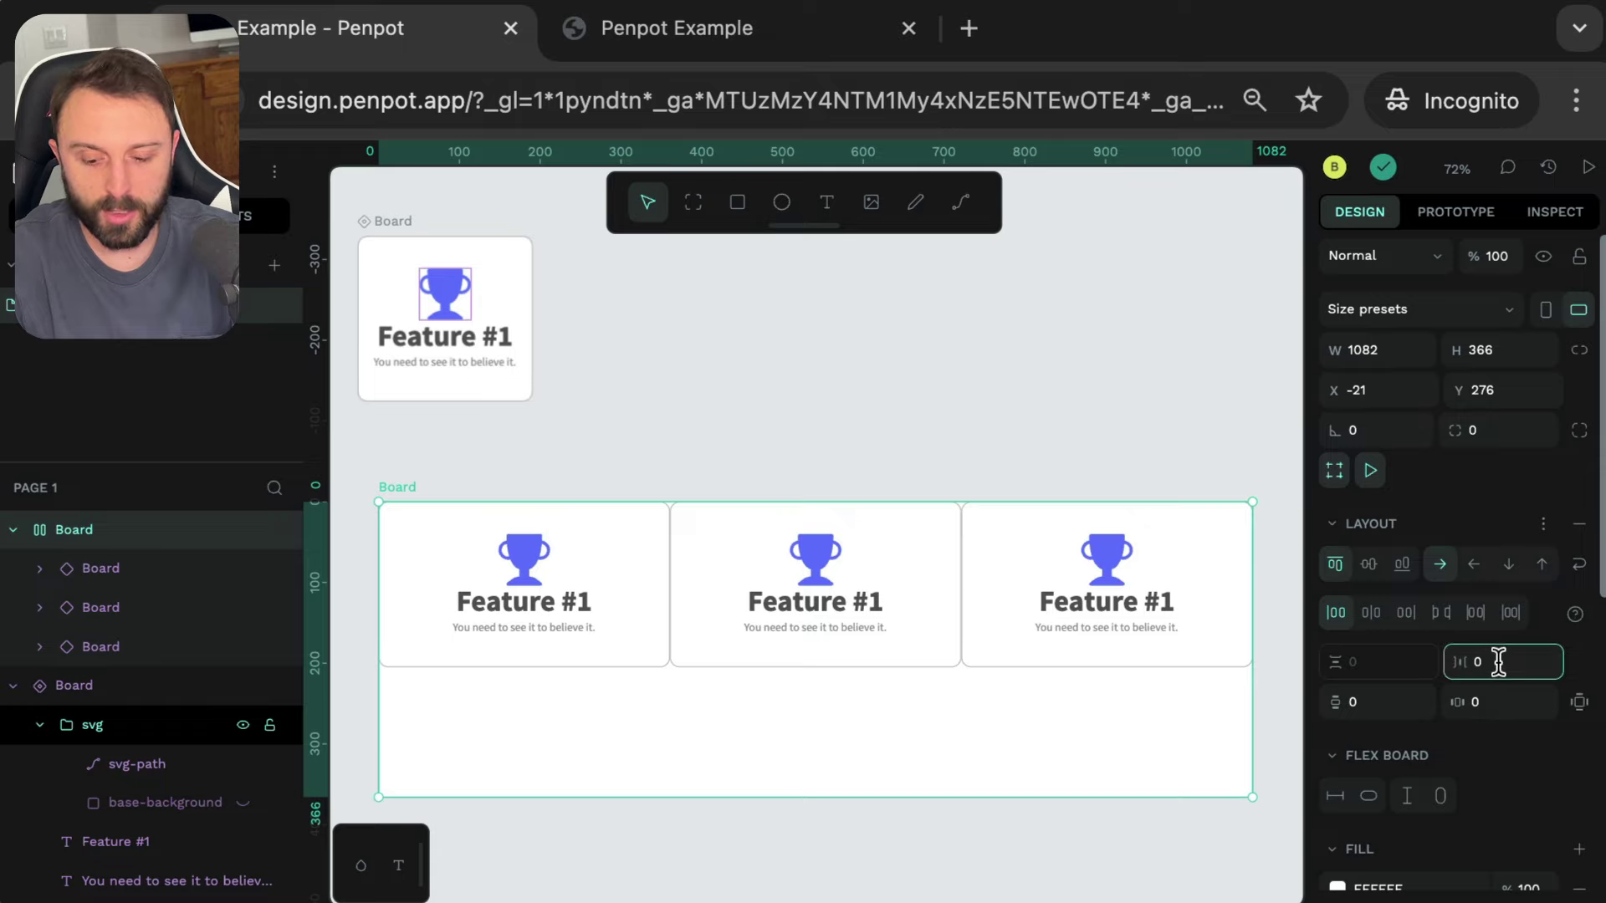
{"action": "type", "text": "24"}
{"action": "key", "text": "Return"}
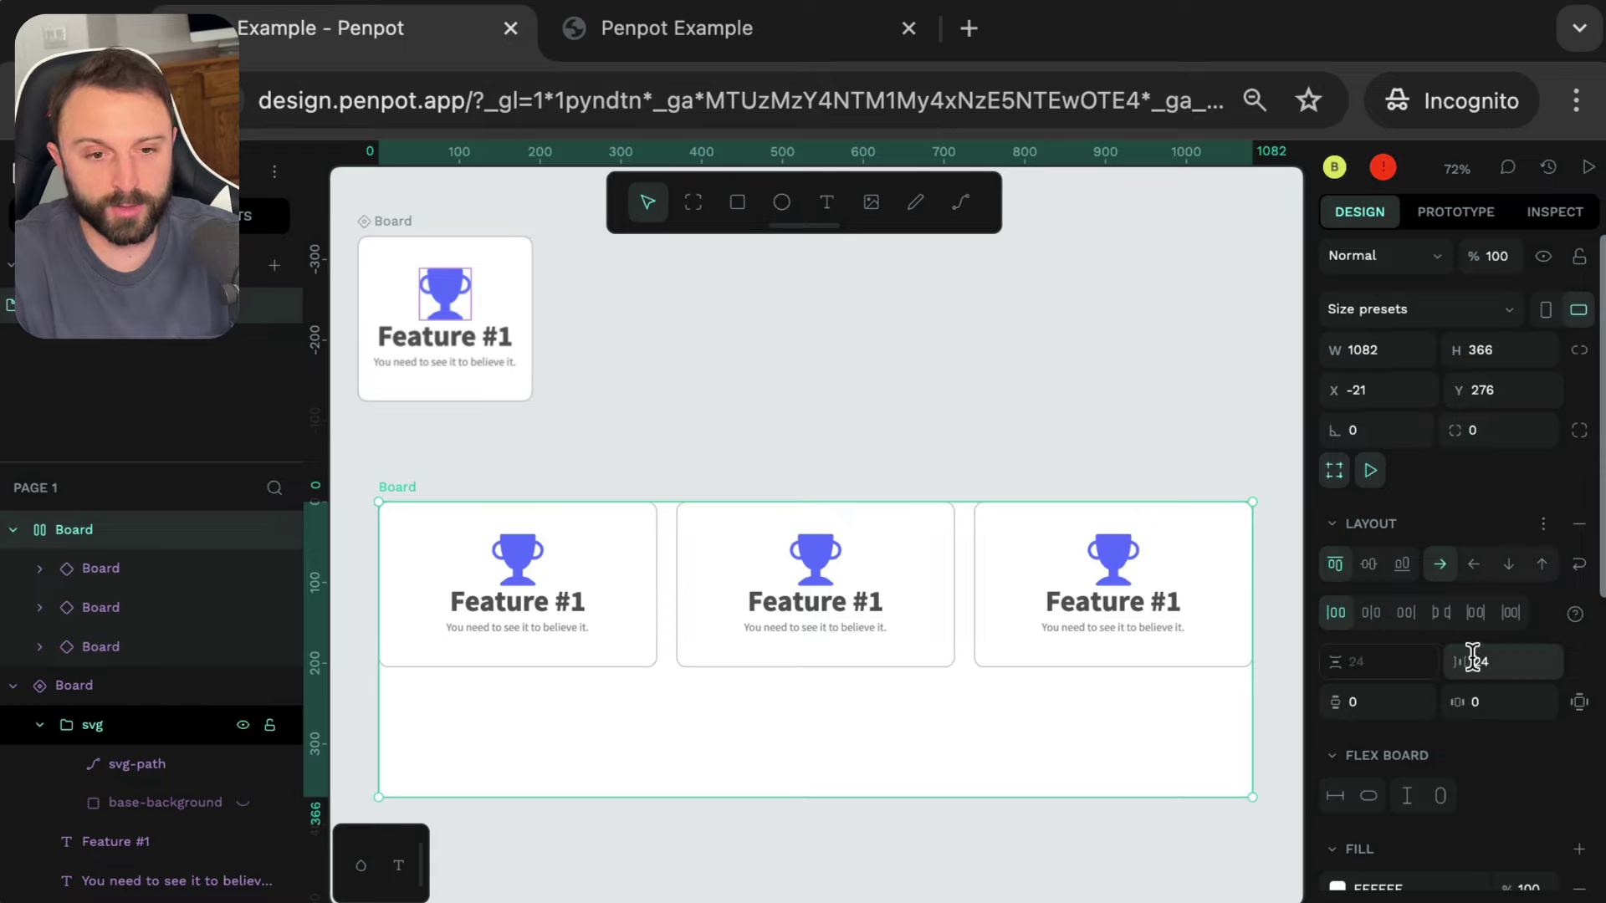
{"action": "left_click", "coordinate": [692, 444]}
{"action": "left_click_drag", "start_coordinate": [667, 430], "coordinate": [736, 678]}
{"action": "left_click_drag", "start_coordinate": [936, 455], "coordinate": [1030, 708]}
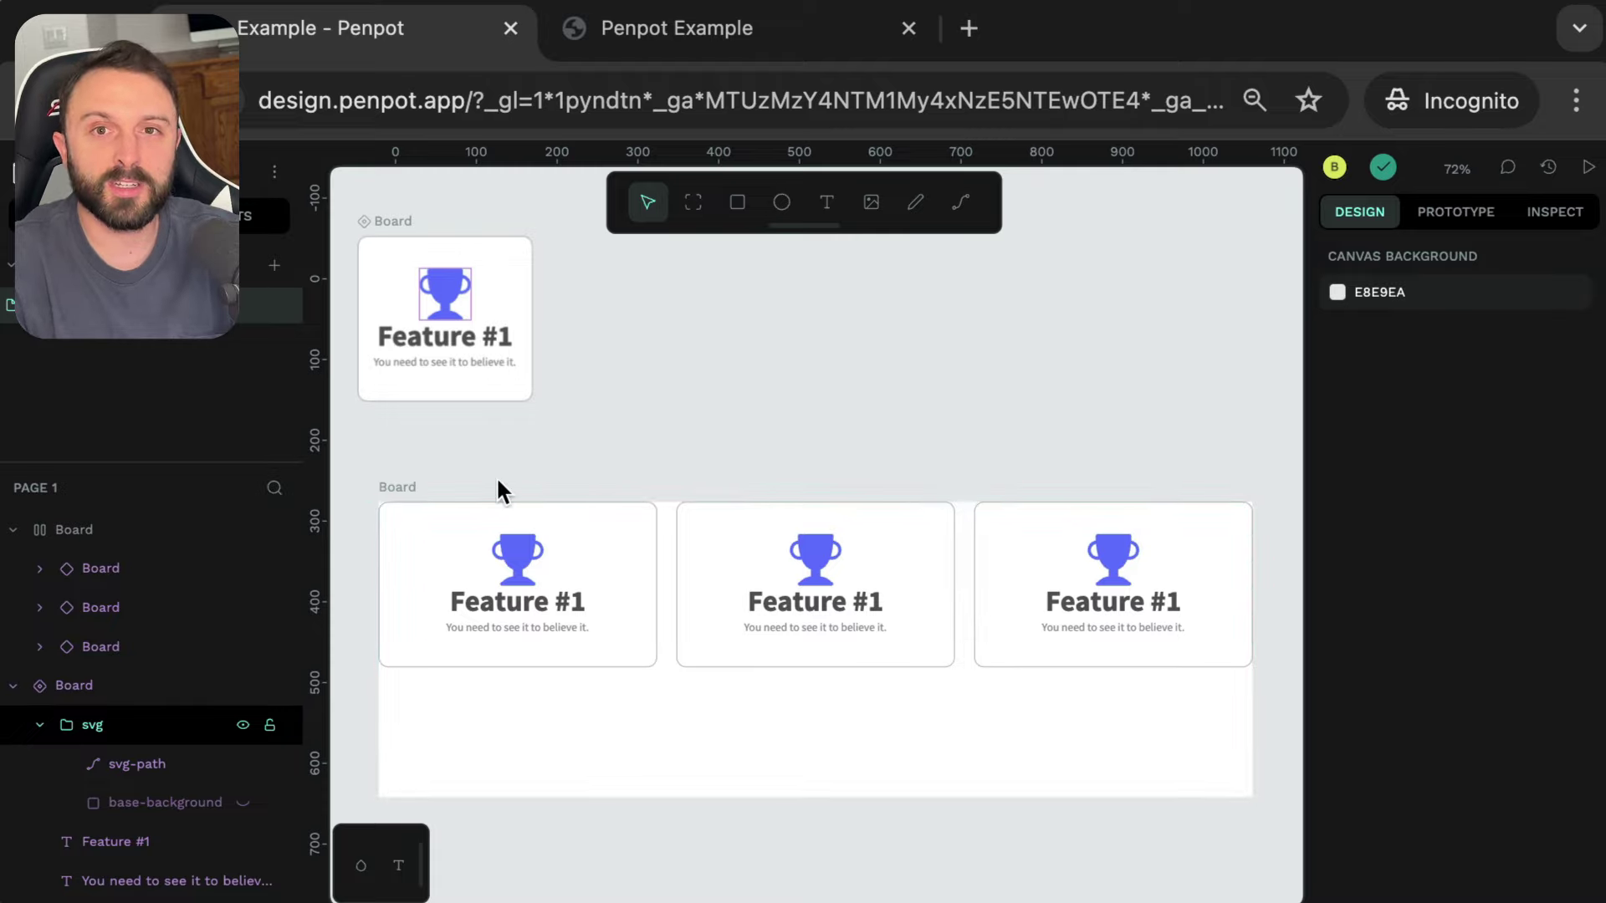
{"action": "left_click", "coordinate": [397, 484]}
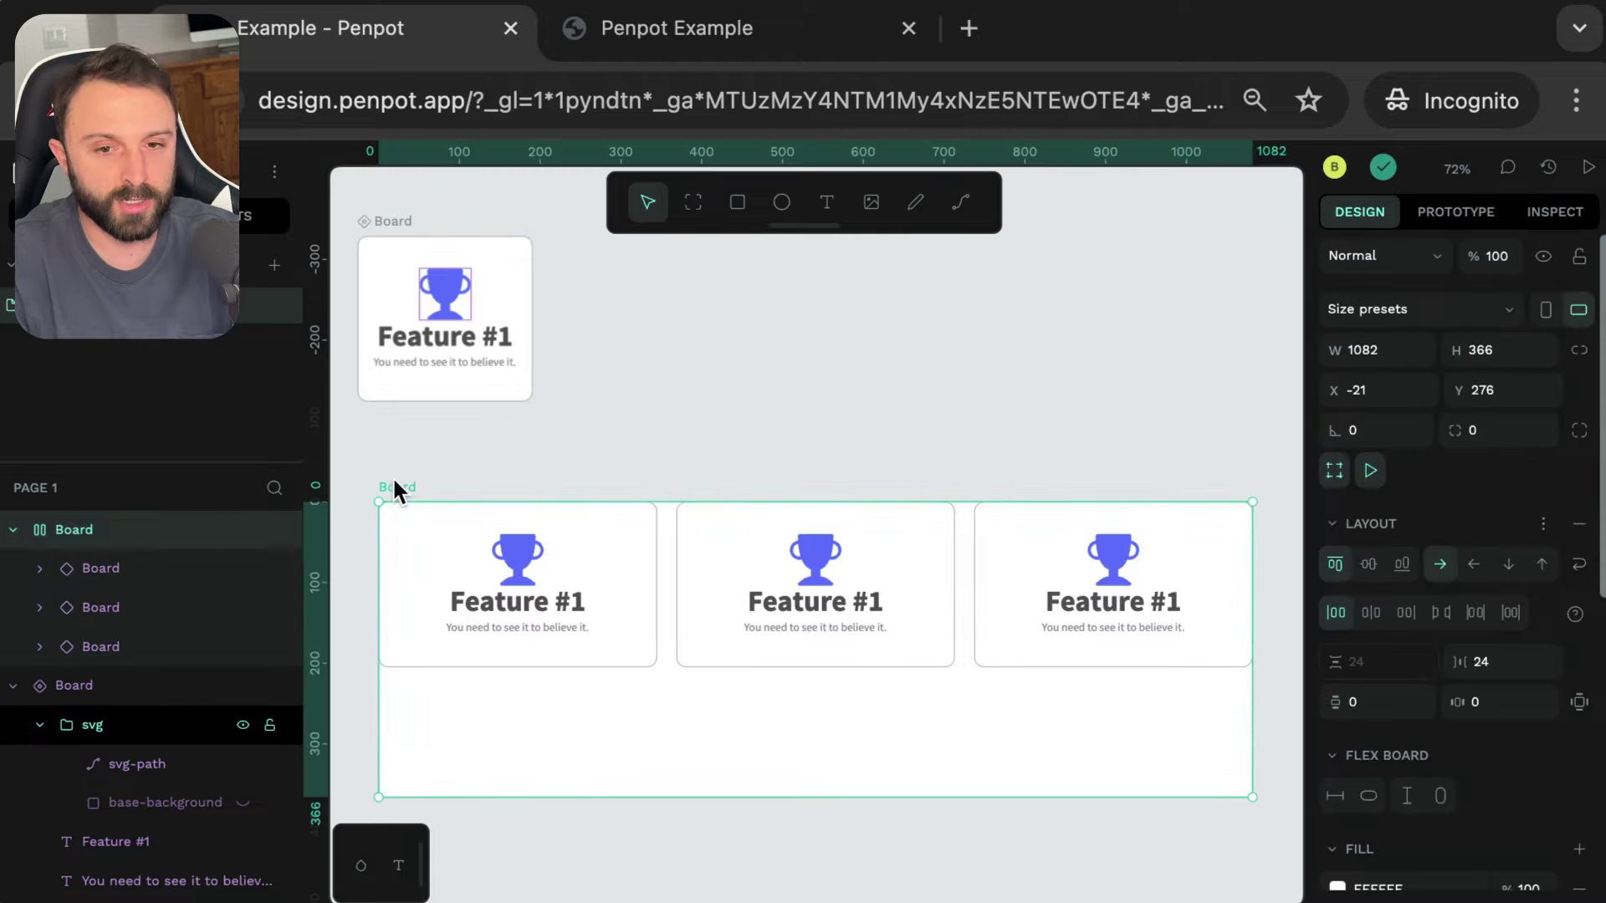
- Switch to Inspect mode and view the trophy icon's generated CSS and HTML code
{"action": "left_click", "coordinate": [1554, 220]}
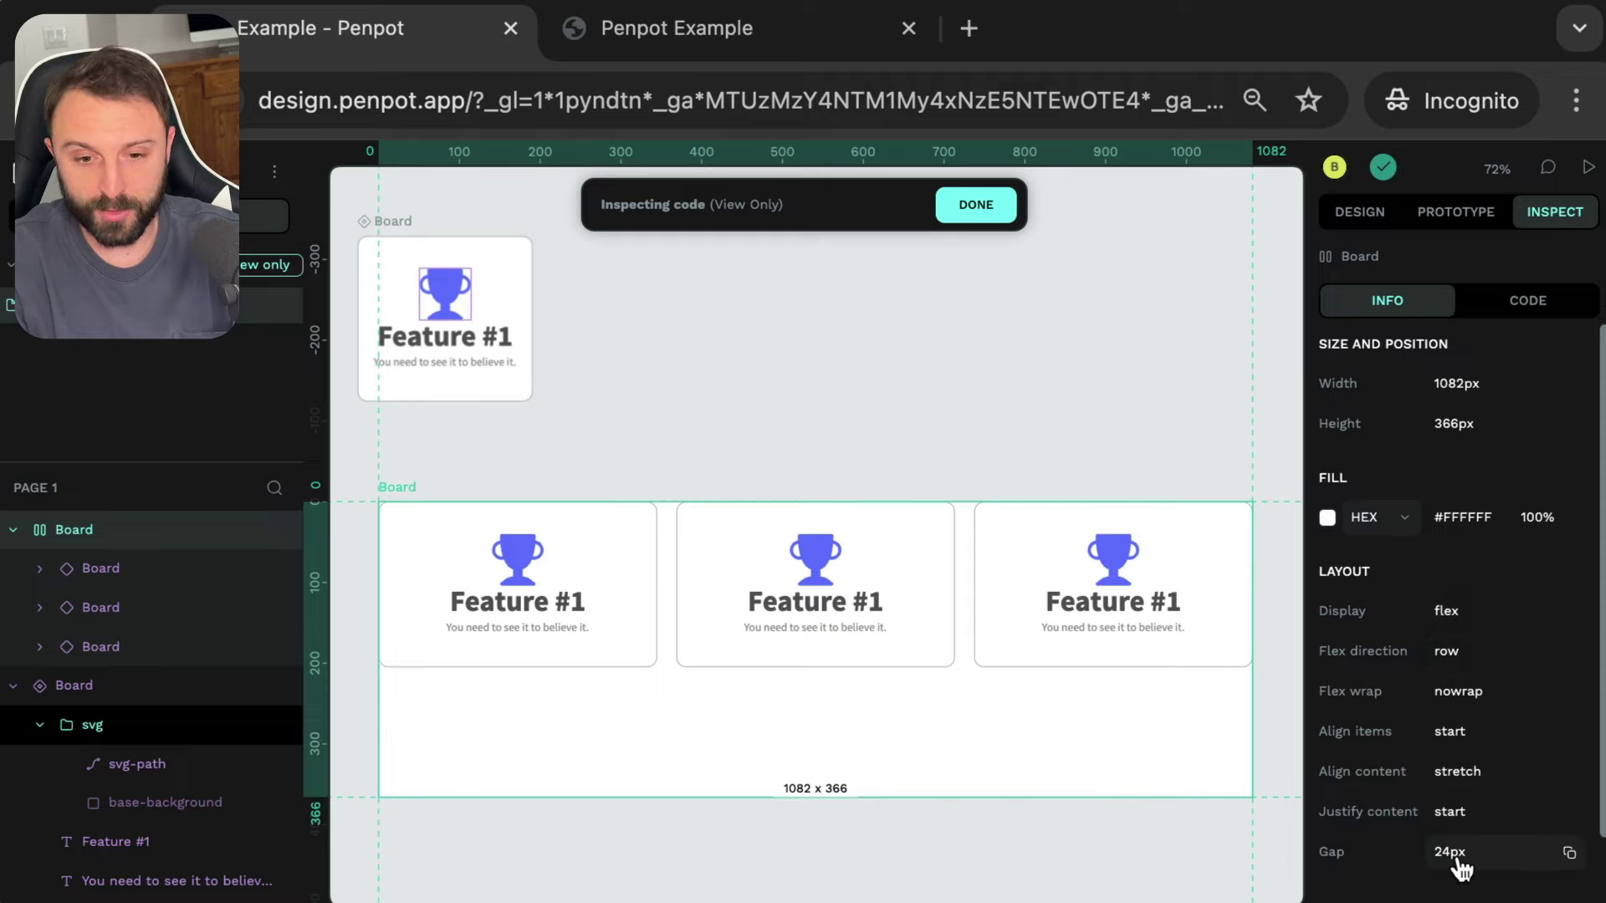
{"action": "scroll", "coordinate": [1459, 861], "scroll_direction": "down", "scroll_amount": 1}
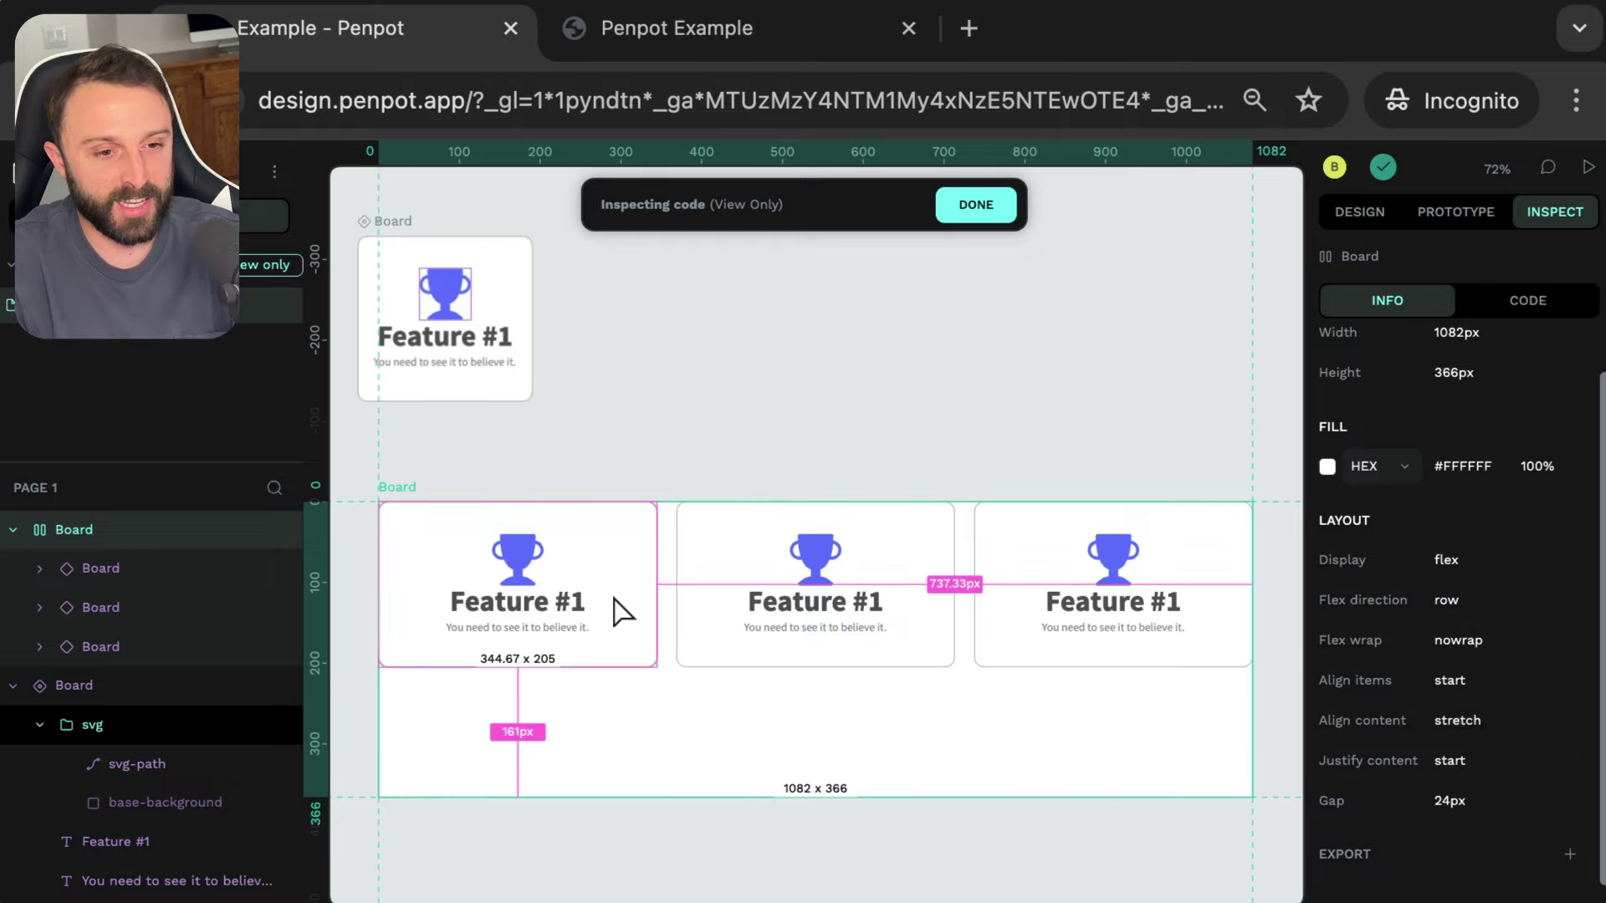
{"action": "left_click", "coordinate": [525, 563]}
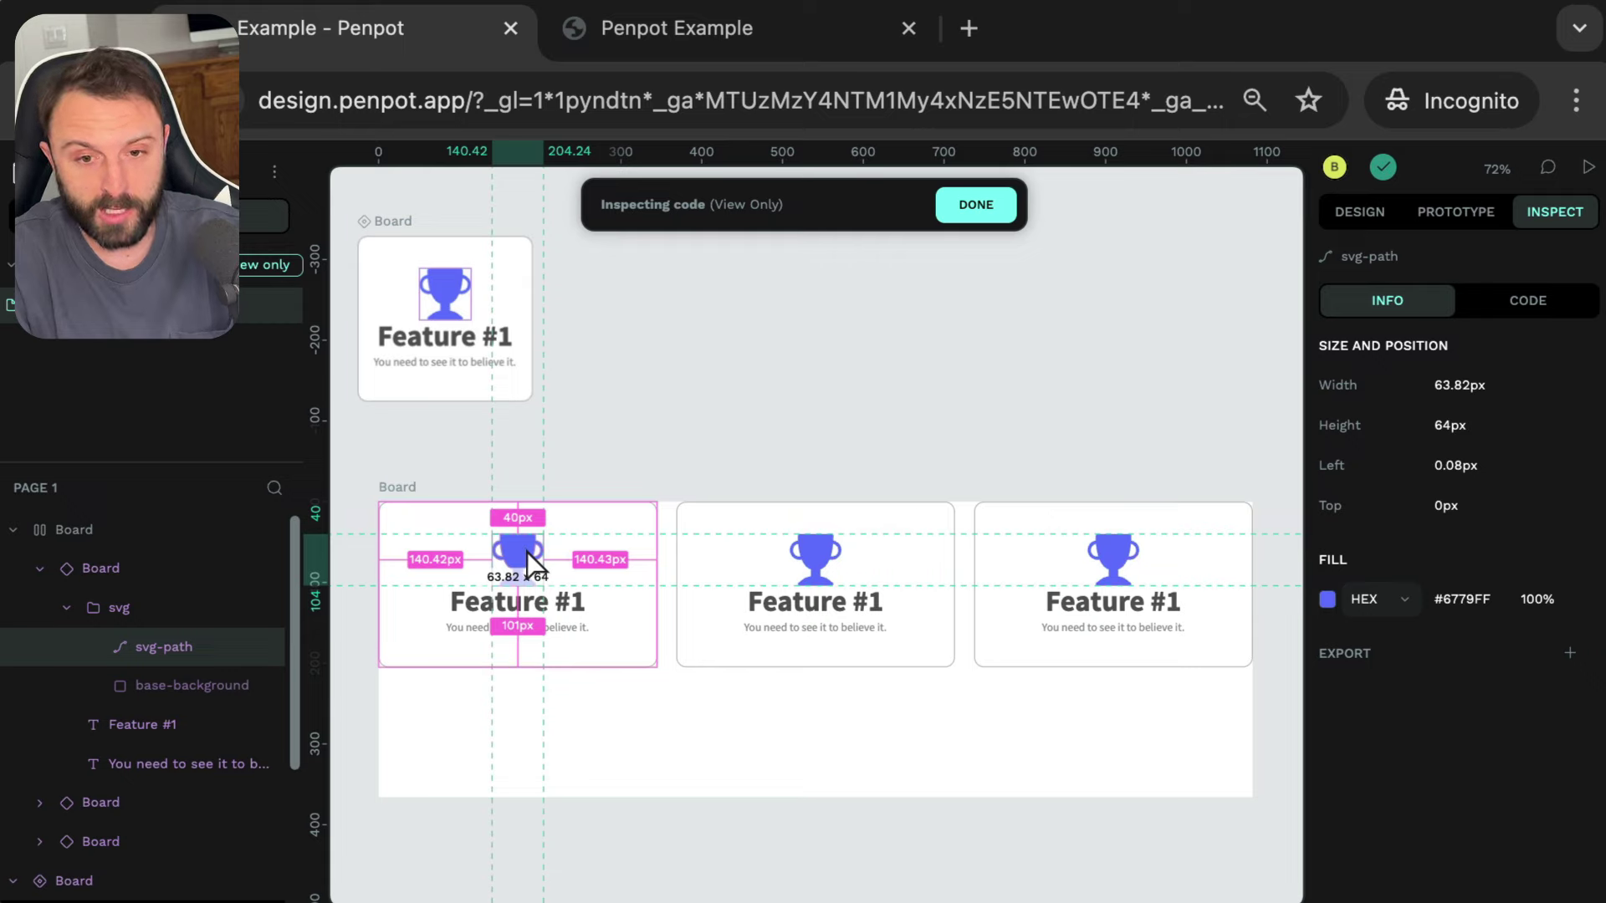
{"action": "left_click", "coordinate": [1493, 295]}
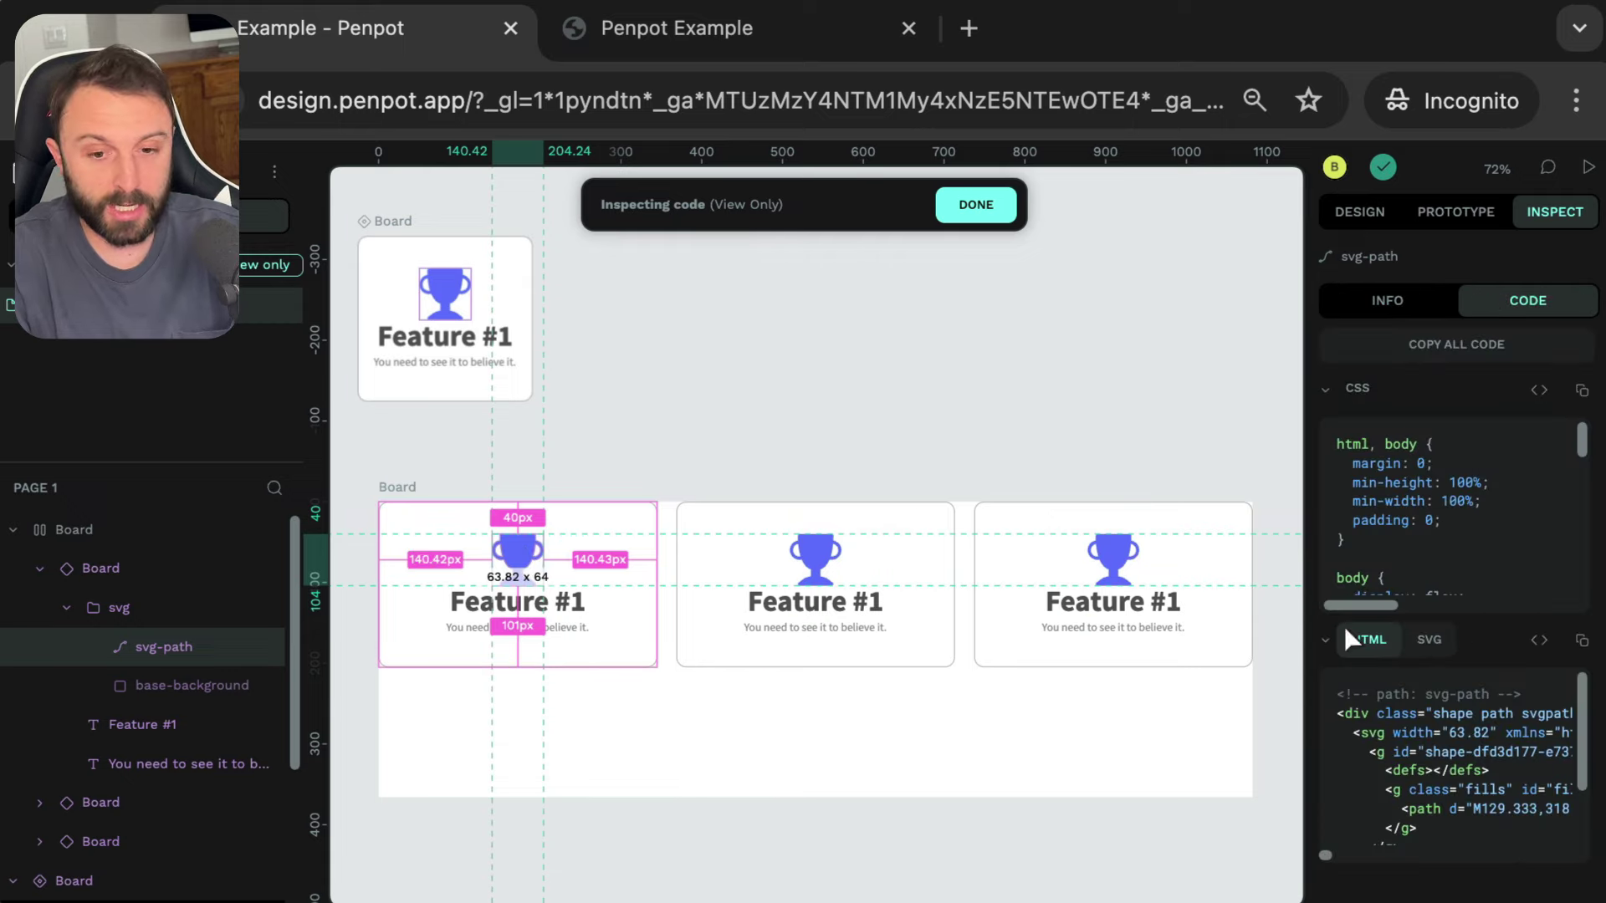
{"action": "scroll", "coordinate": [1463, 724], "scroll_direction": "down", "scroll_amount": 2}
{"action": "scroll", "coordinate": [1396, 694], "scroll_direction": "up", "scroll_amount": 2}
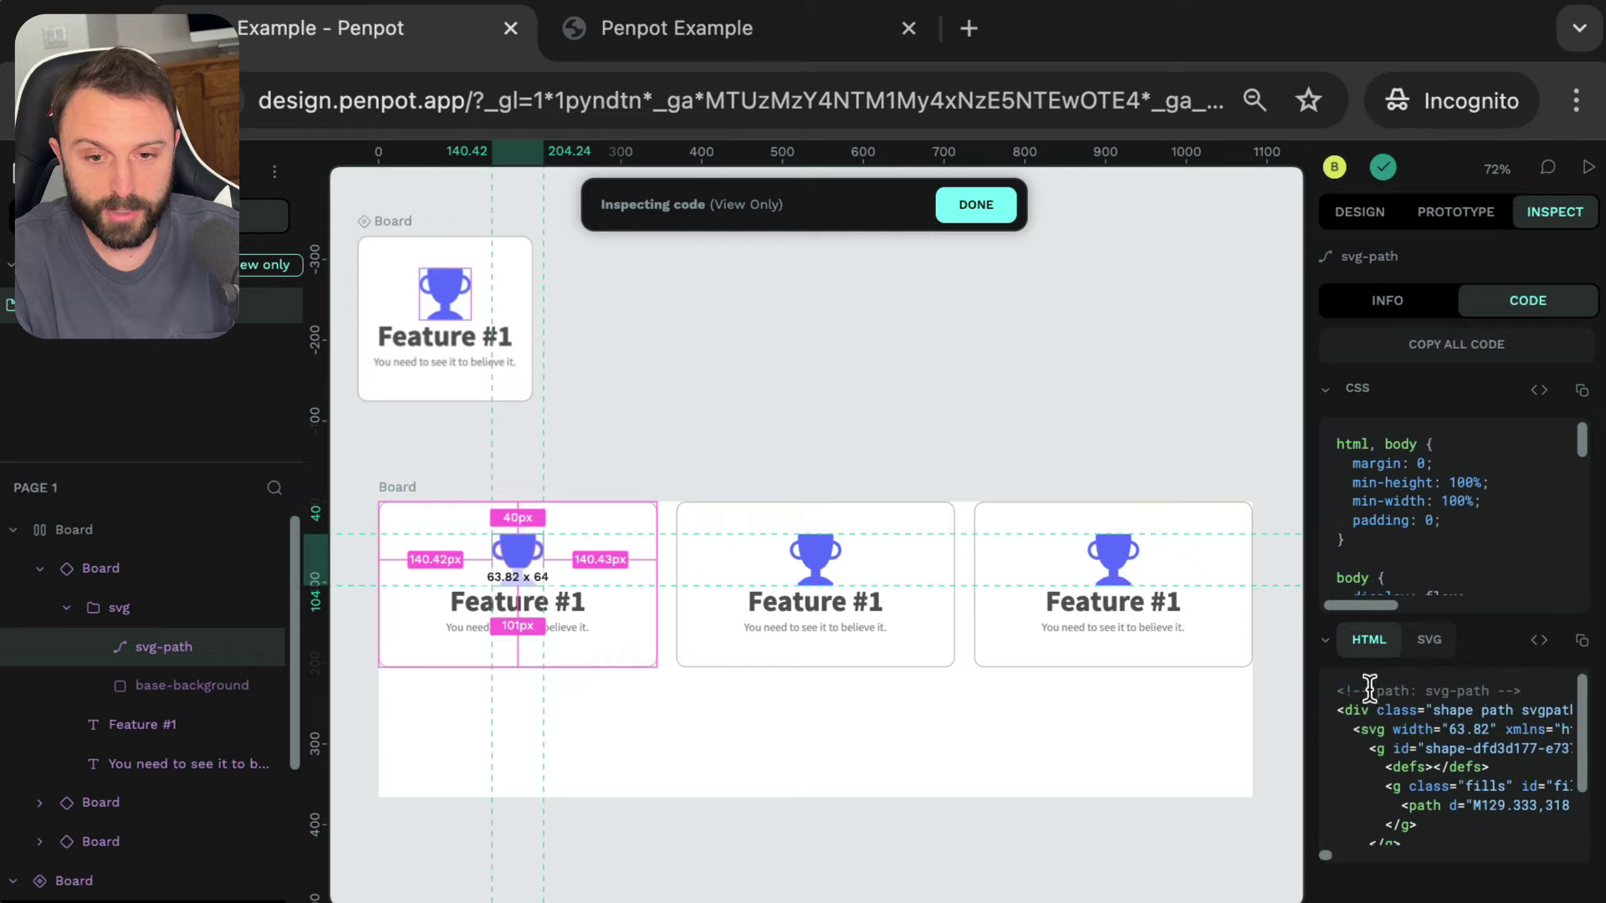
{"action": "scroll", "coordinate": [1341, 734], "scroll_direction": "down", "scroll_amount": 1}
{"action": "scroll", "coordinate": [1378, 734], "scroll_direction": "down", "scroll_amount": 2}
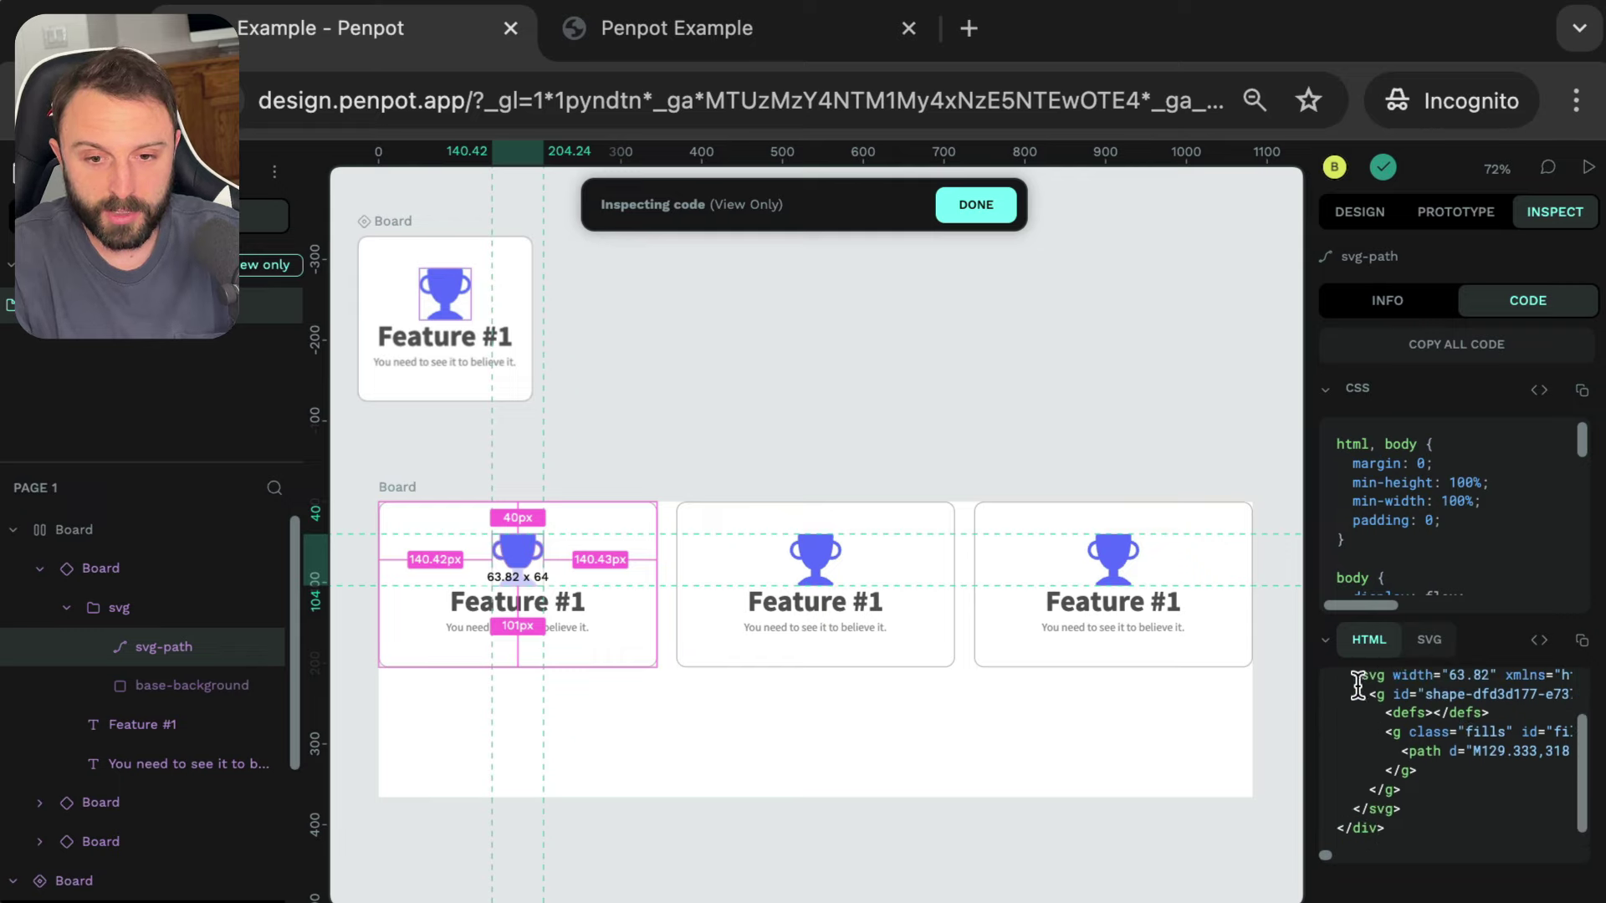
{"action": "left_click_drag", "start_coordinate": [1358, 681], "coordinate": [1415, 793]}
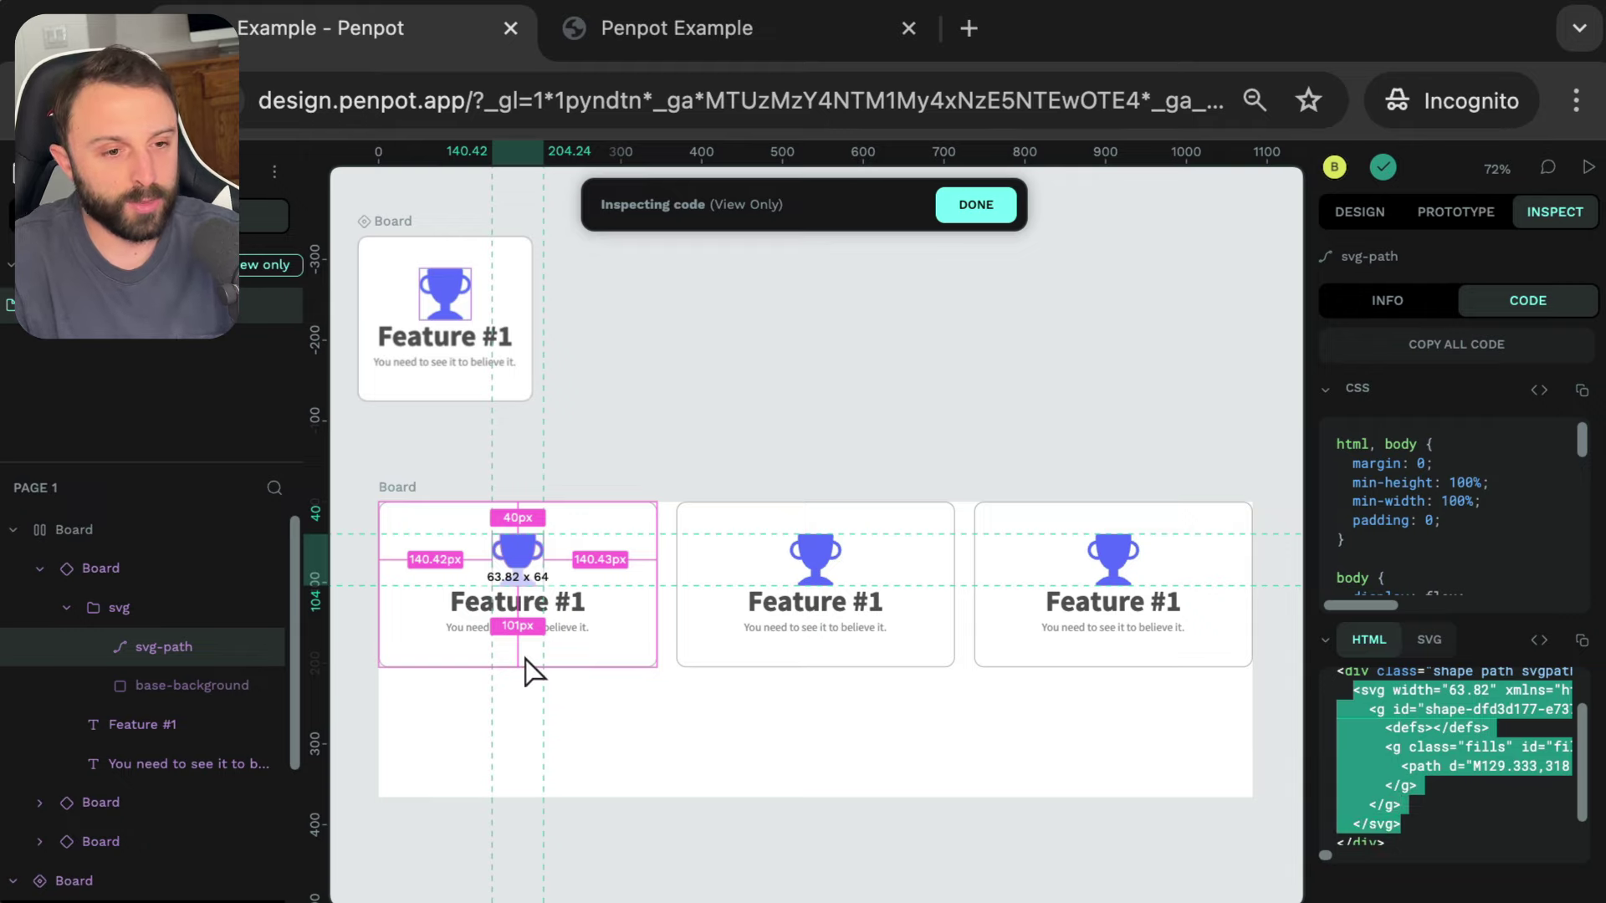
- Review the second card subtitle's typography info and copy its sample text
{"action": "left_click", "coordinate": [783, 628]}
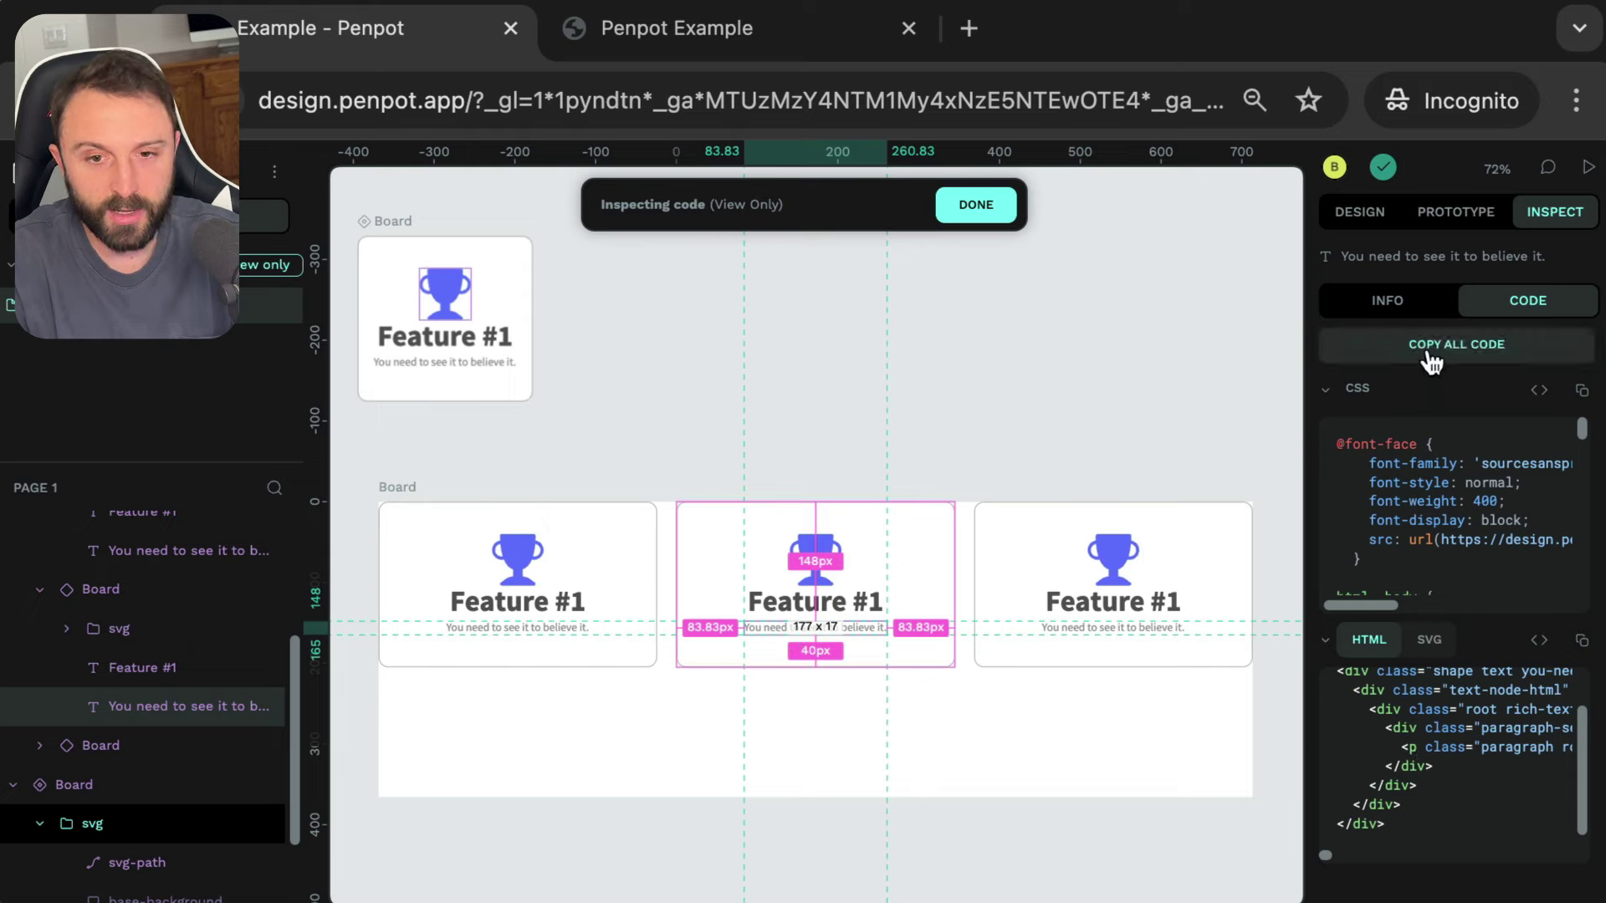
{"action": "left_click", "coordinate": [1422, 312]}
{"action": "scroll", "coordinate": [1455, 686], "scroll_direction": "down", "scroll_amount": 1}
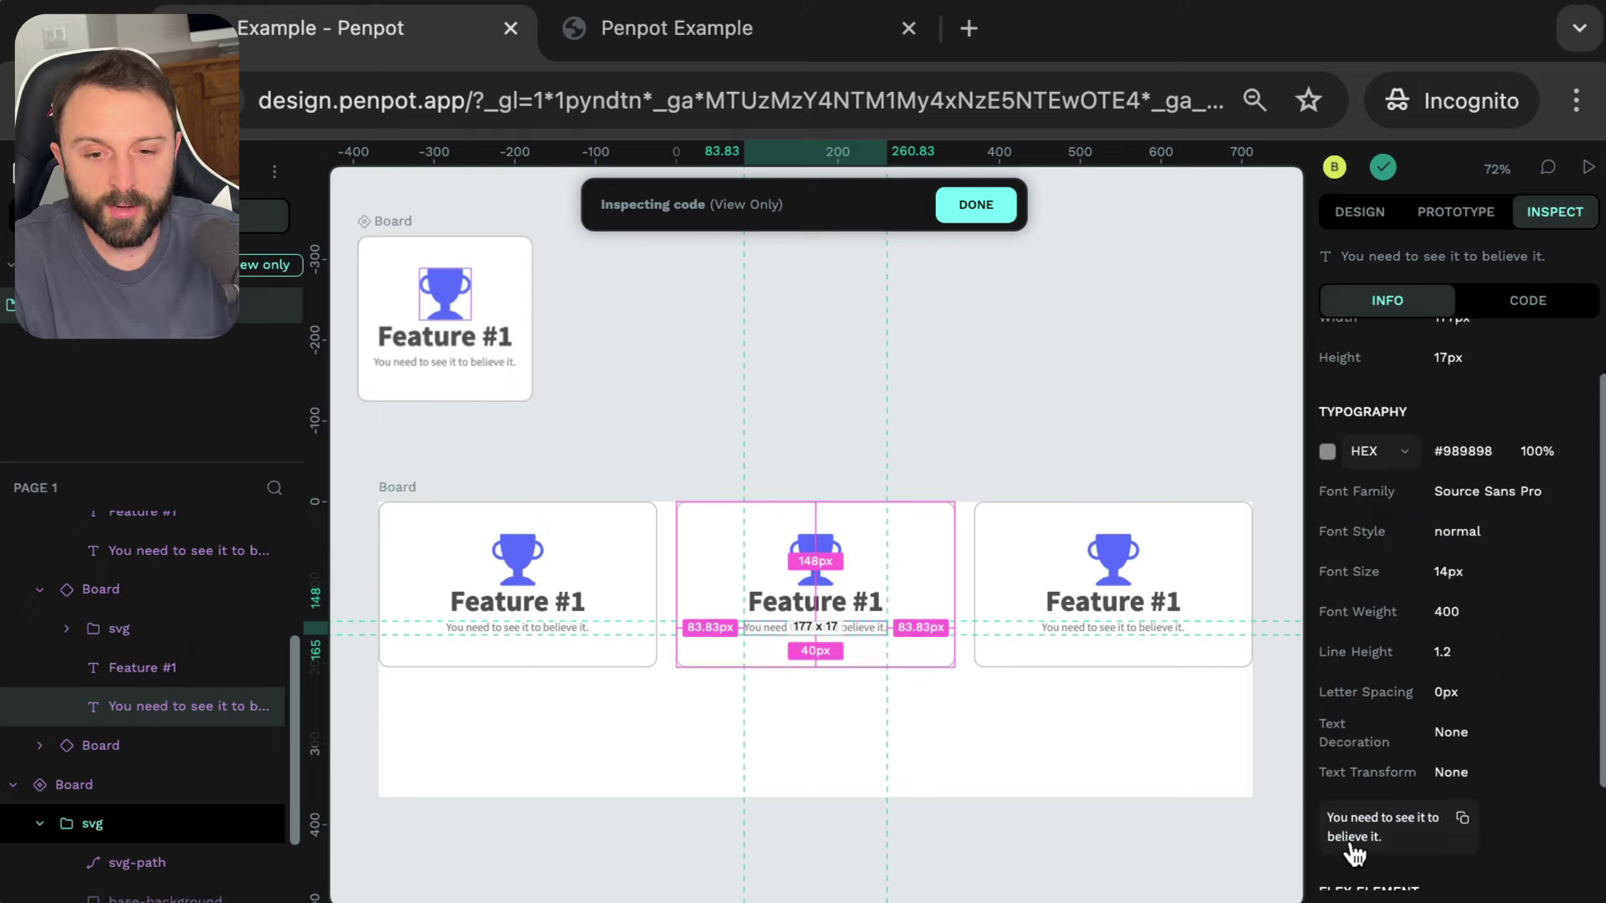
{"action": "scroll", "coordinate": [1369, 839], "scroll_direction": "down", "scroll_amount": 1}
{"action": "key", "text": "super+shift+4"}
{"action": "left_click_drag", "start_coordinate": [1318, 734], "coordinate": [1433, 785]}
{"action": "left_click", "coordinate": [1463, 766]}
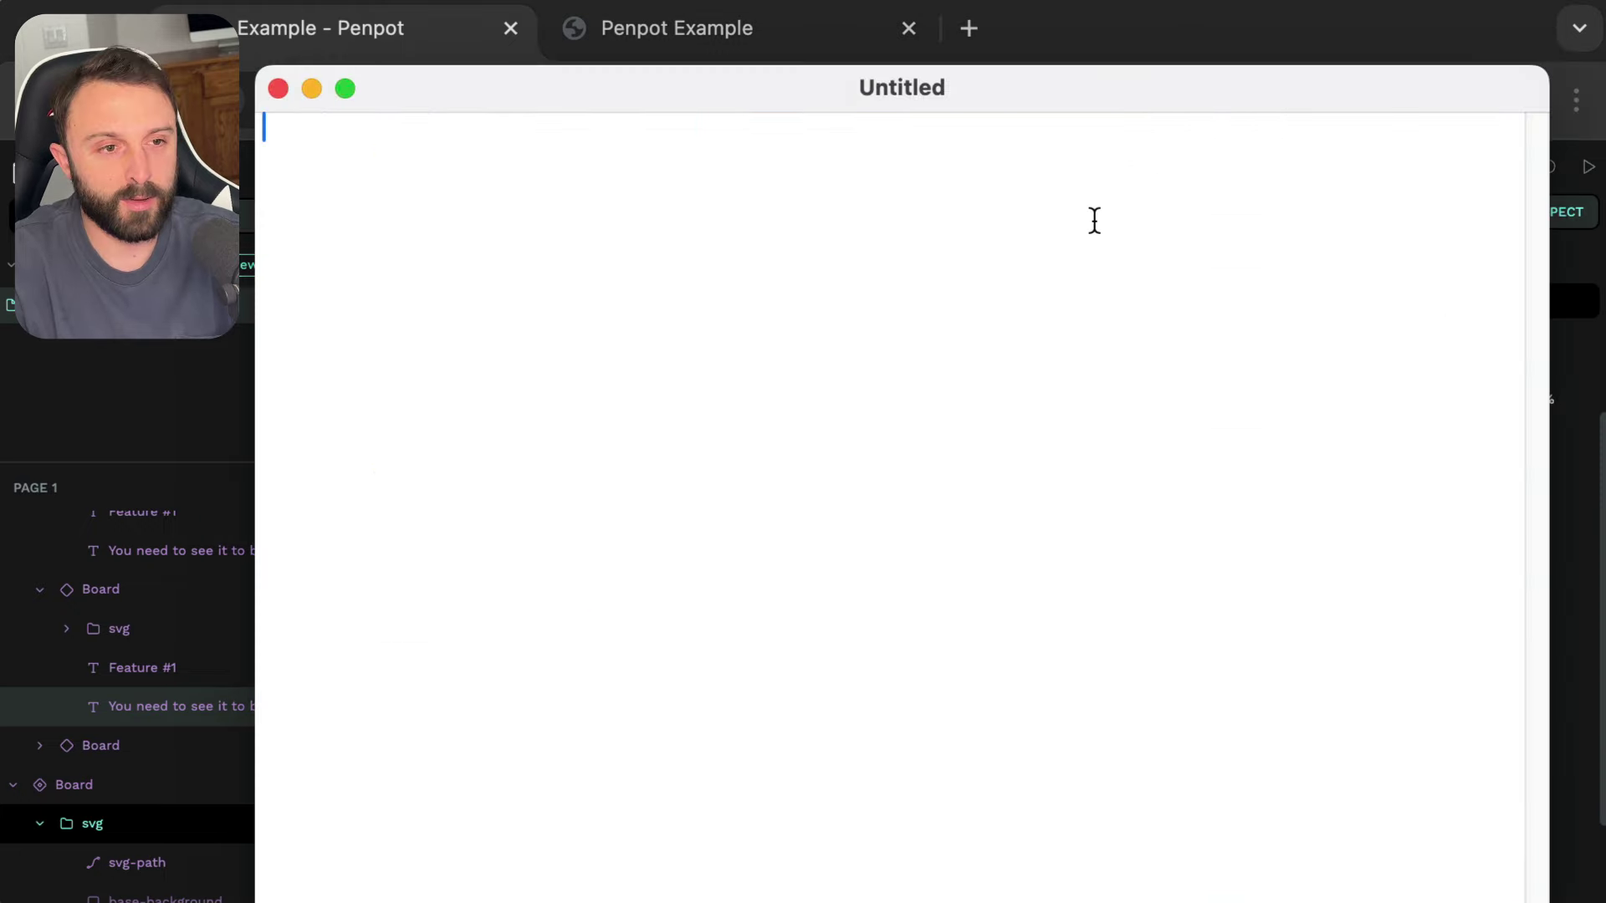
{"action": "type", "text": "You need to see it to believe it."}
{"action": "triple_click", "coordinate": [502, 118]}
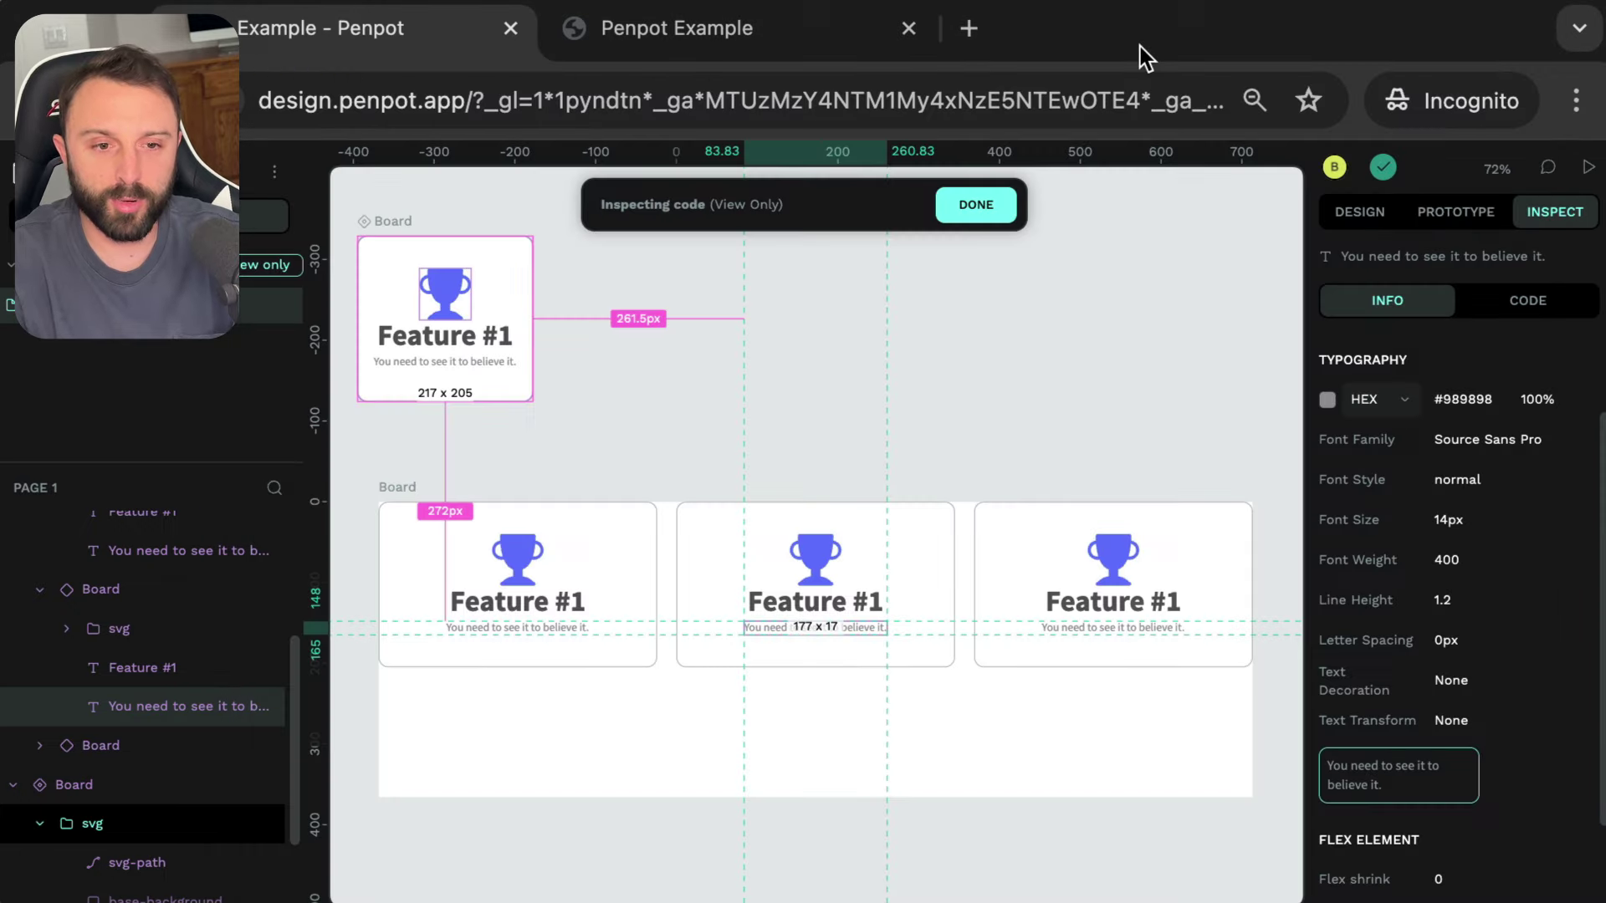
{"action": "left_click", "coordinate": [1262, 402]}
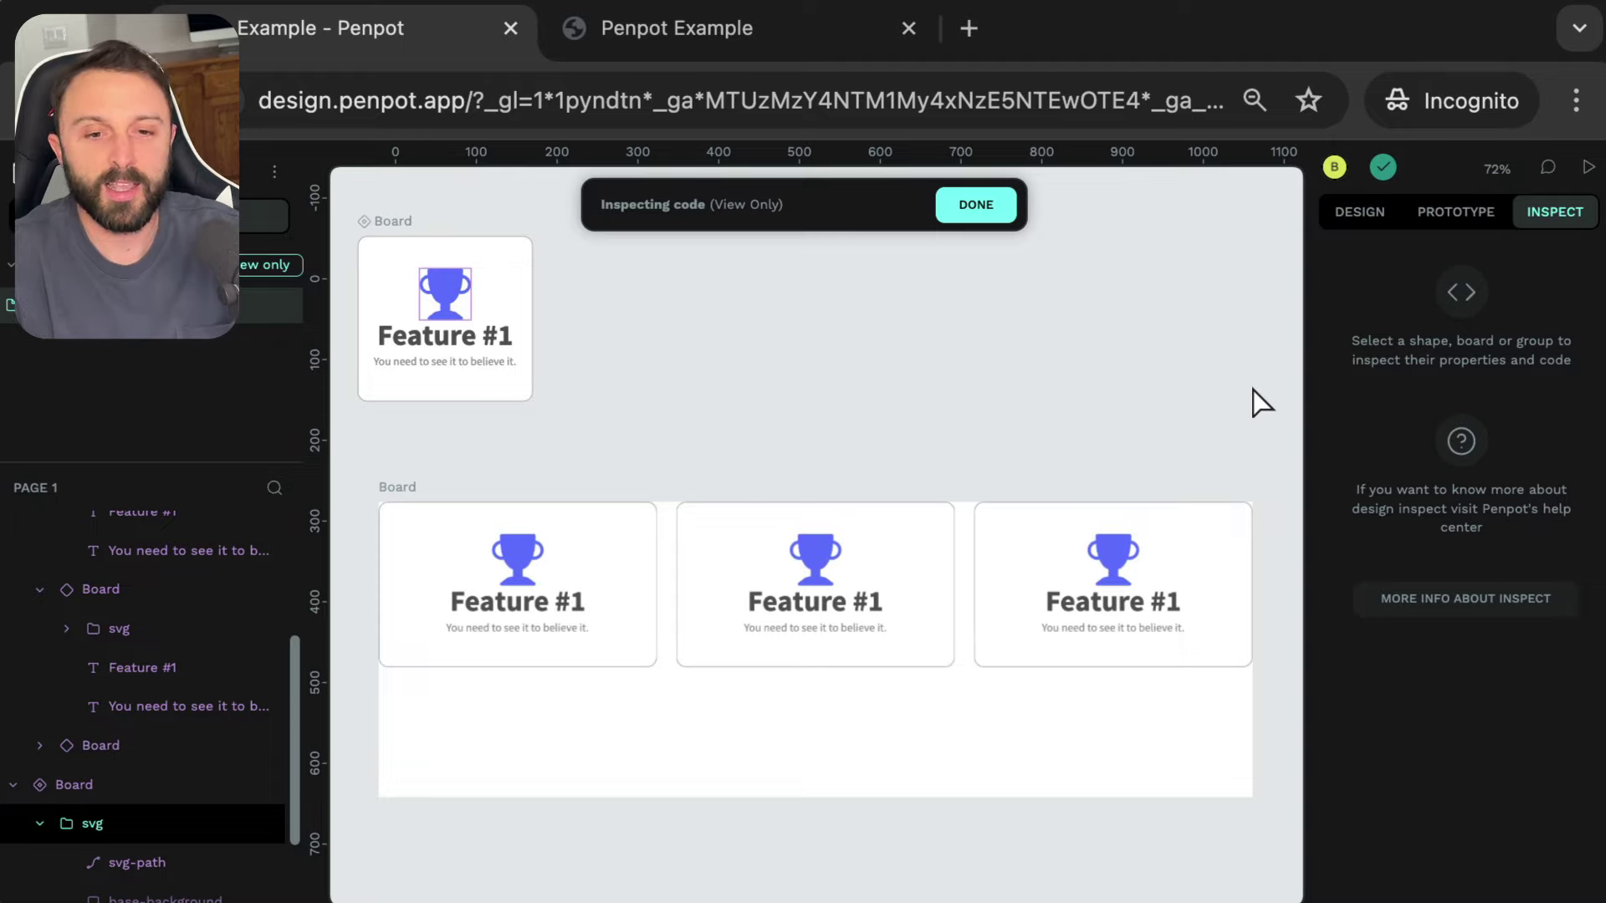
- Return to the Design workspace, marquee-selecting and then deselecting the three feature cards
{"action": "left_click", "coordinate": [1360, 213]}
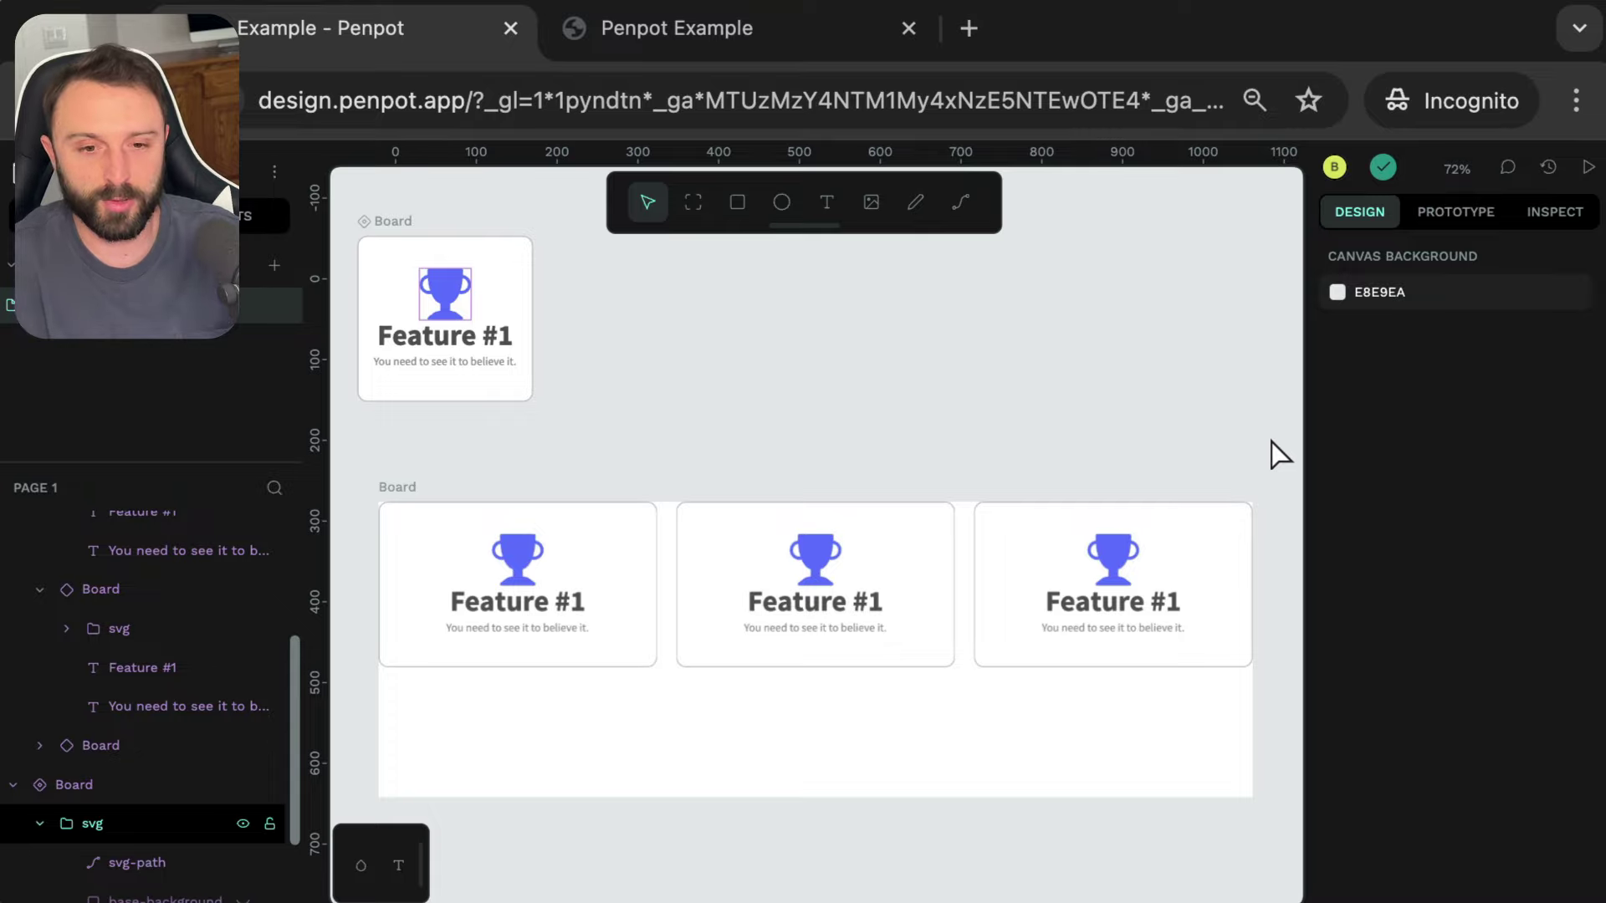
{"action": "left_click_drag", "start_coordinate": [1278, 629], "coordinate": [845, 498]}
{"action": "left_click", "coordinate": [887, 432]}
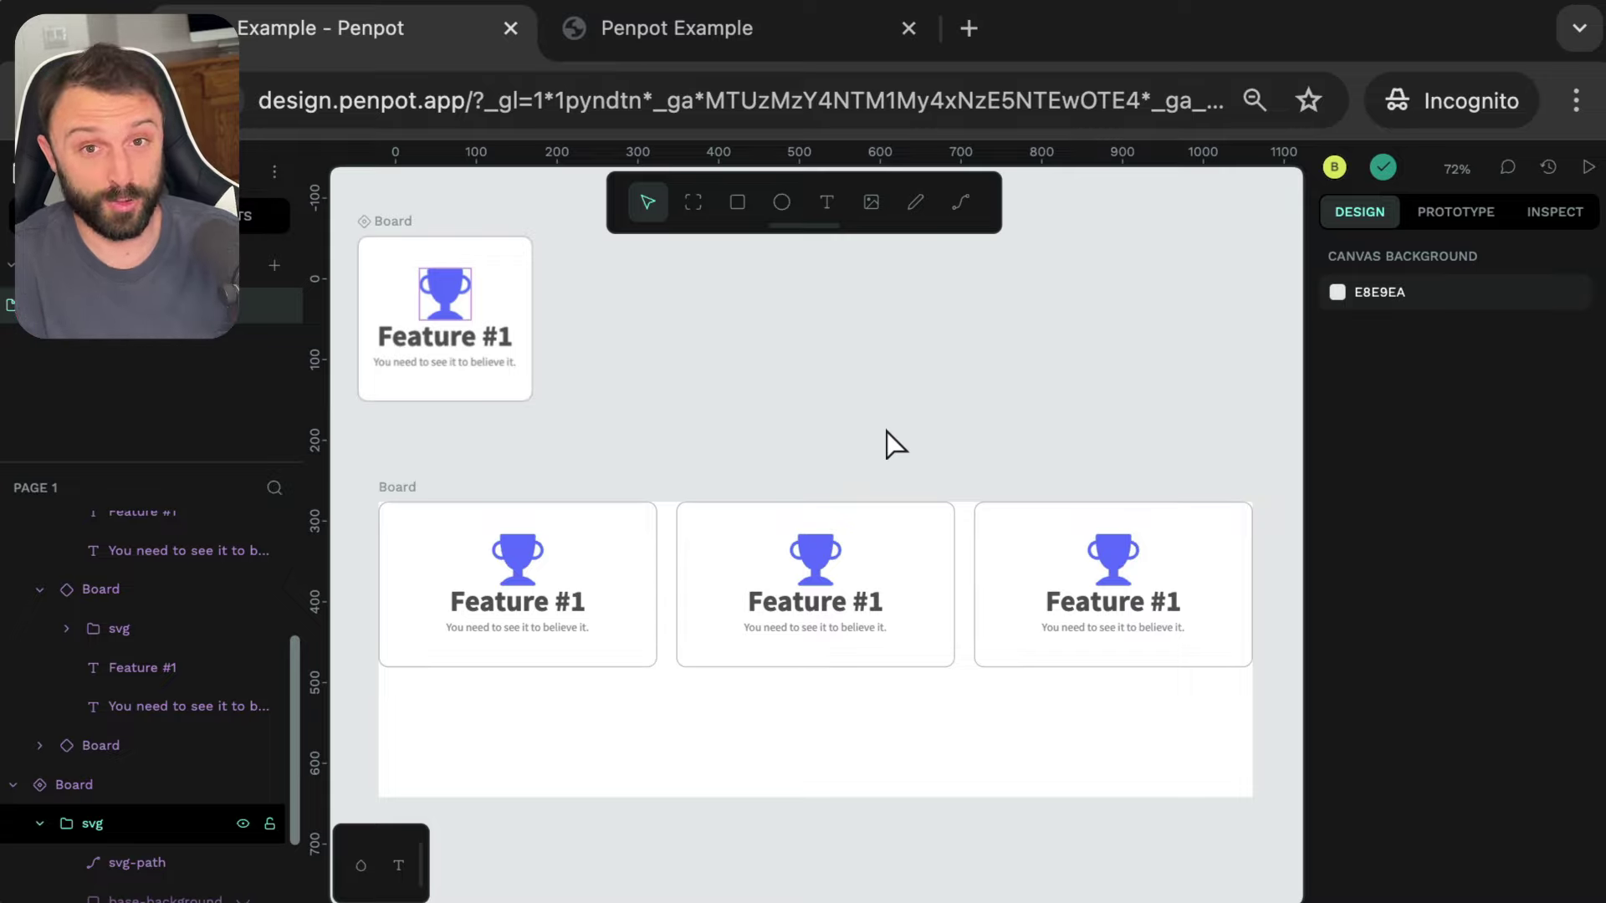
{"action": "left_click_drag", "start_coordinate": [1286, 459], "coordinate": [348, 716]}
{"action": "left_click", "coordinate": [350, 711]}
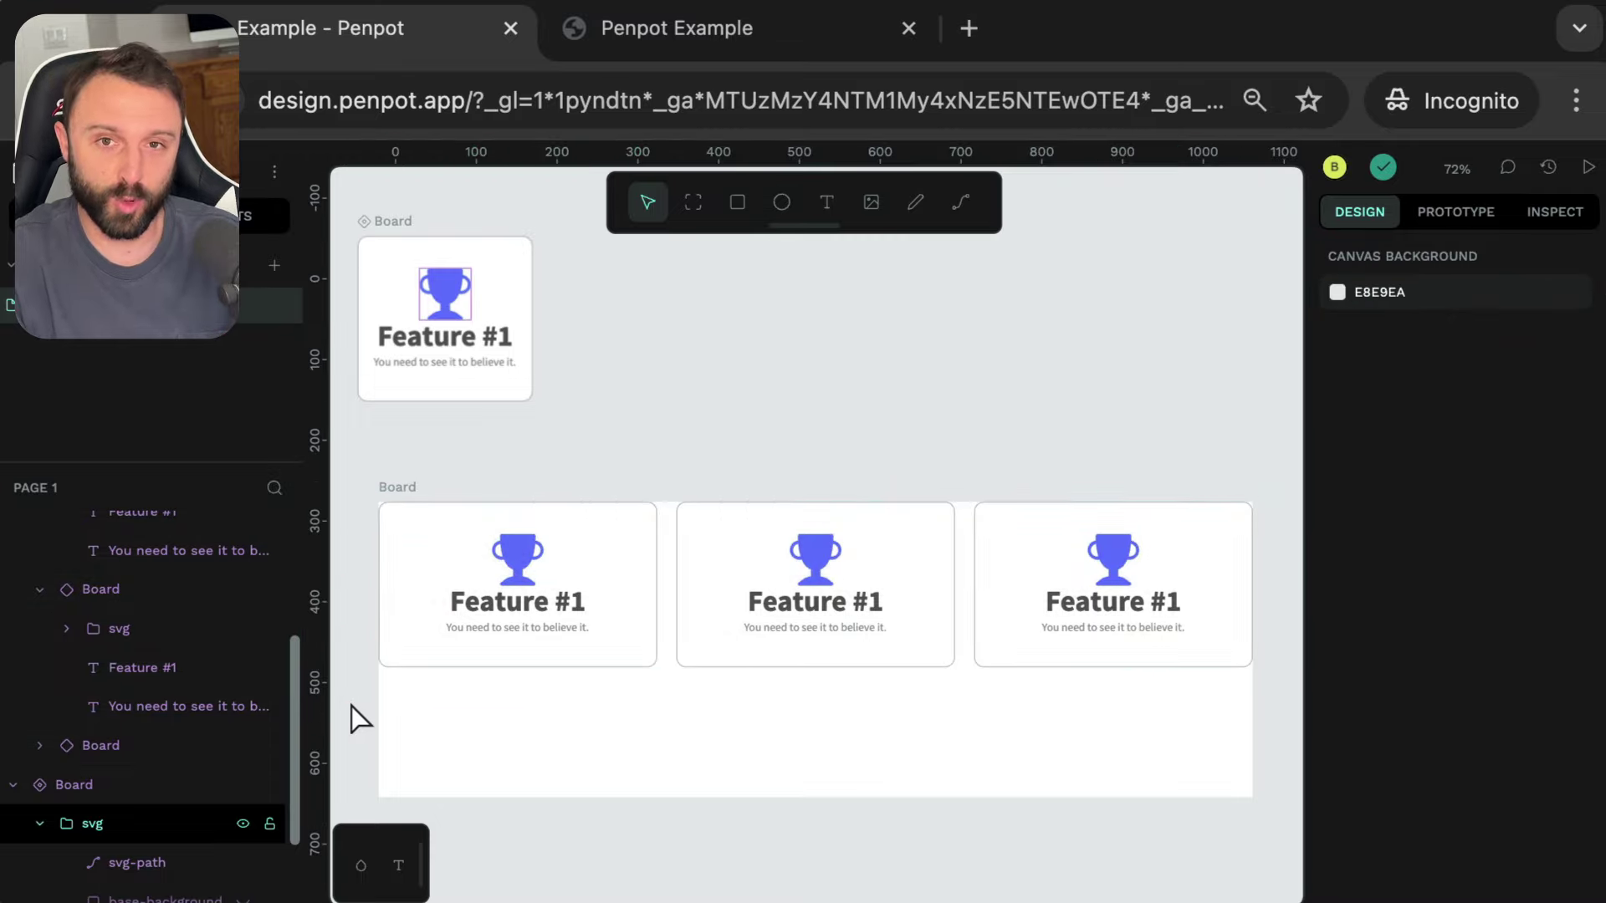
- Delete the card row board along with its three cards
{"action": "left_click", "coordinate": [396, 488]}
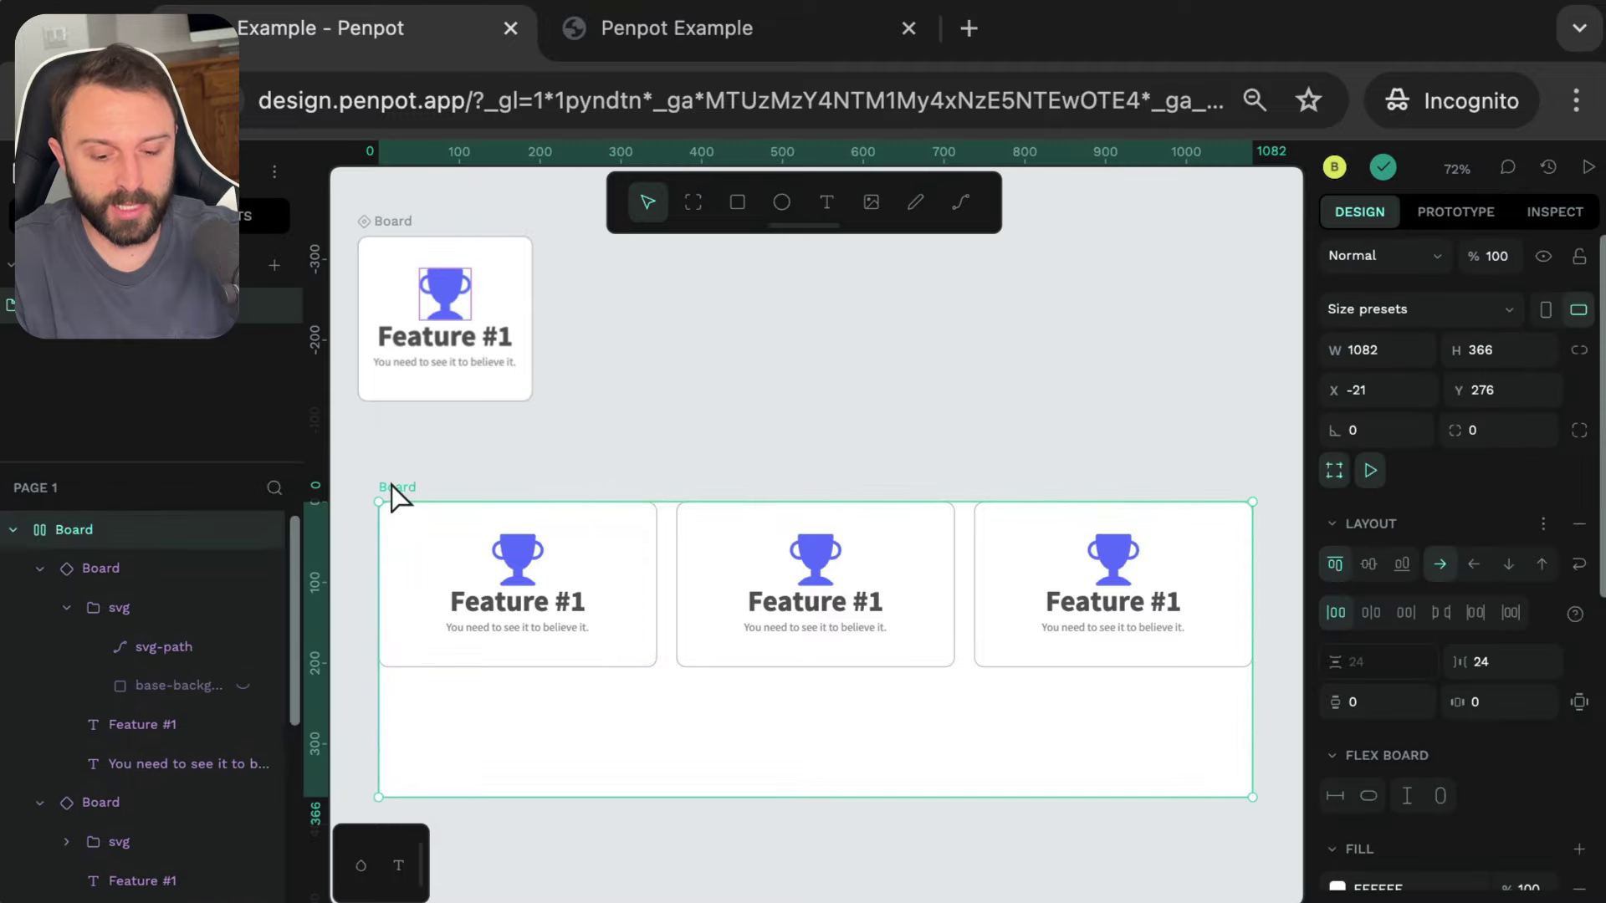
{"action": "key", "text": "Delete"}
{"action": "left_click_drag", "start_coordinate": [644, 501], "coordinate": [378, 227]}
{"action": "left_click", "coordinate": [783, 329]}
- Draw a new white board below the trophy card, sized about 967×567
{"action": "left_click", "coordinate": [692, 201]}
{"action": "left_click_drag", "start_coordinate": [386, 488], "coordinate": [1213, 882]}
{"action": "scroll", "coordinate": [1192, 824], "scroll_direction": "down", "scroll_amount": 1}
{"action": "scroll", "coordinate": [1192, 699], "scroll_direction": "down", "scroll_amount": 2}
{"action": "left_click_drag", "start_coordinate": [1215, 797], "coordinate": [1165, 850]}
{"action": "left_click", "coordinate": [1219, 574]}
{"action": "left_click_drag", "start_coordinate": [455, 495], "coordinate": [533, 525]}
- Give the new board a grid layout
{"action": "left_click", "coordinate": [484, 416]}
{"action": "left_click", "coordinate": [1579, 525]}
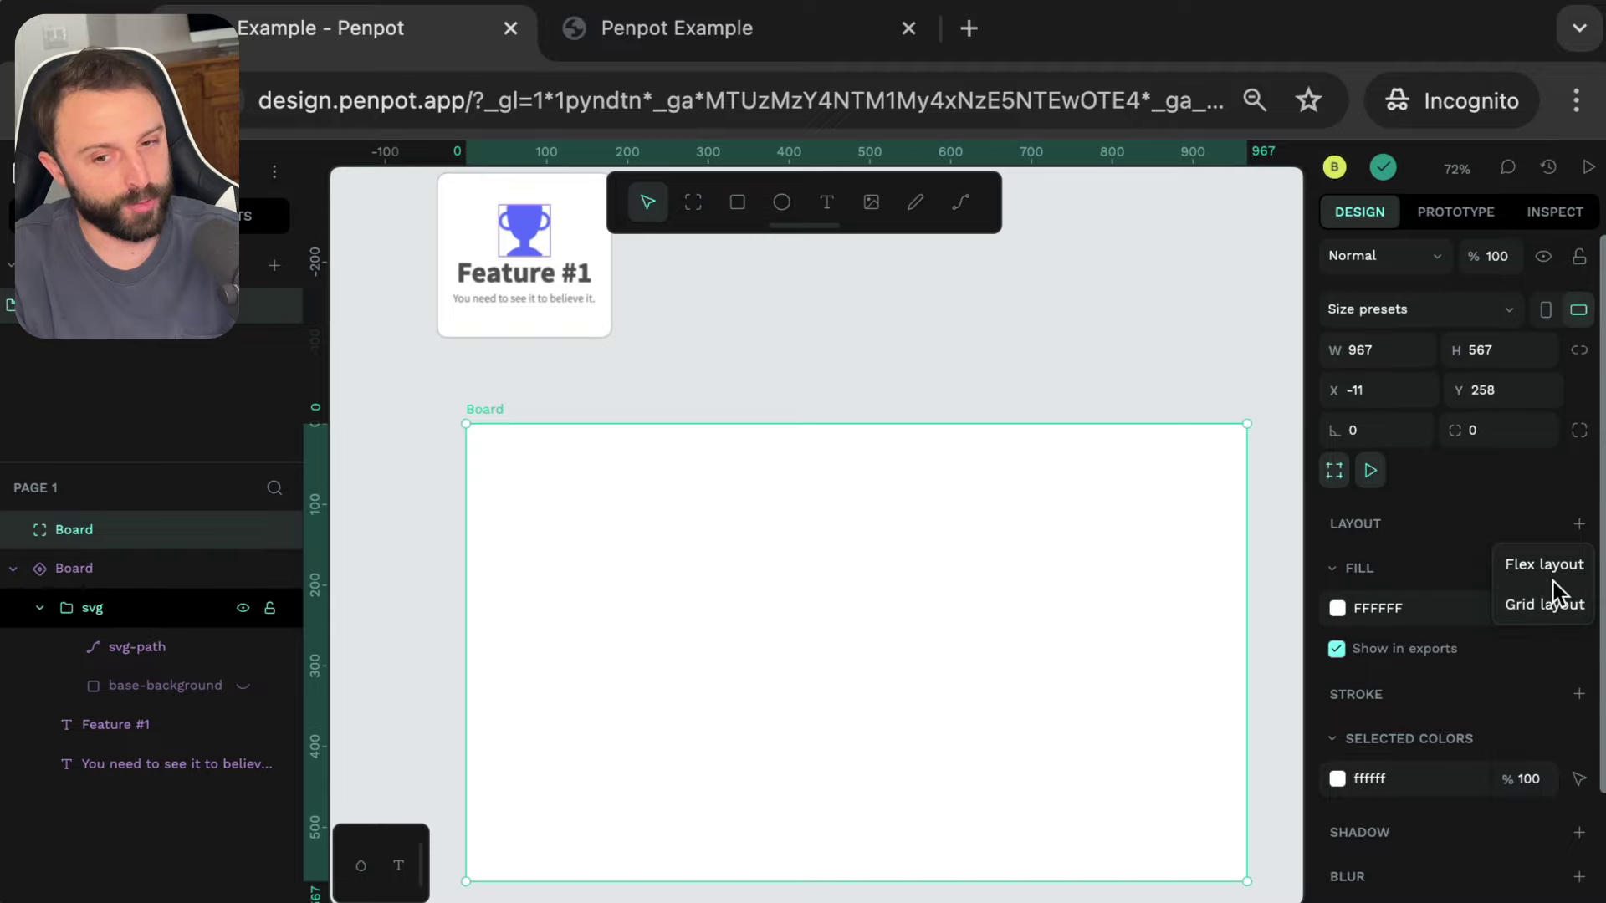
{"action": "left_click", "coordinate": [1547, 606]}
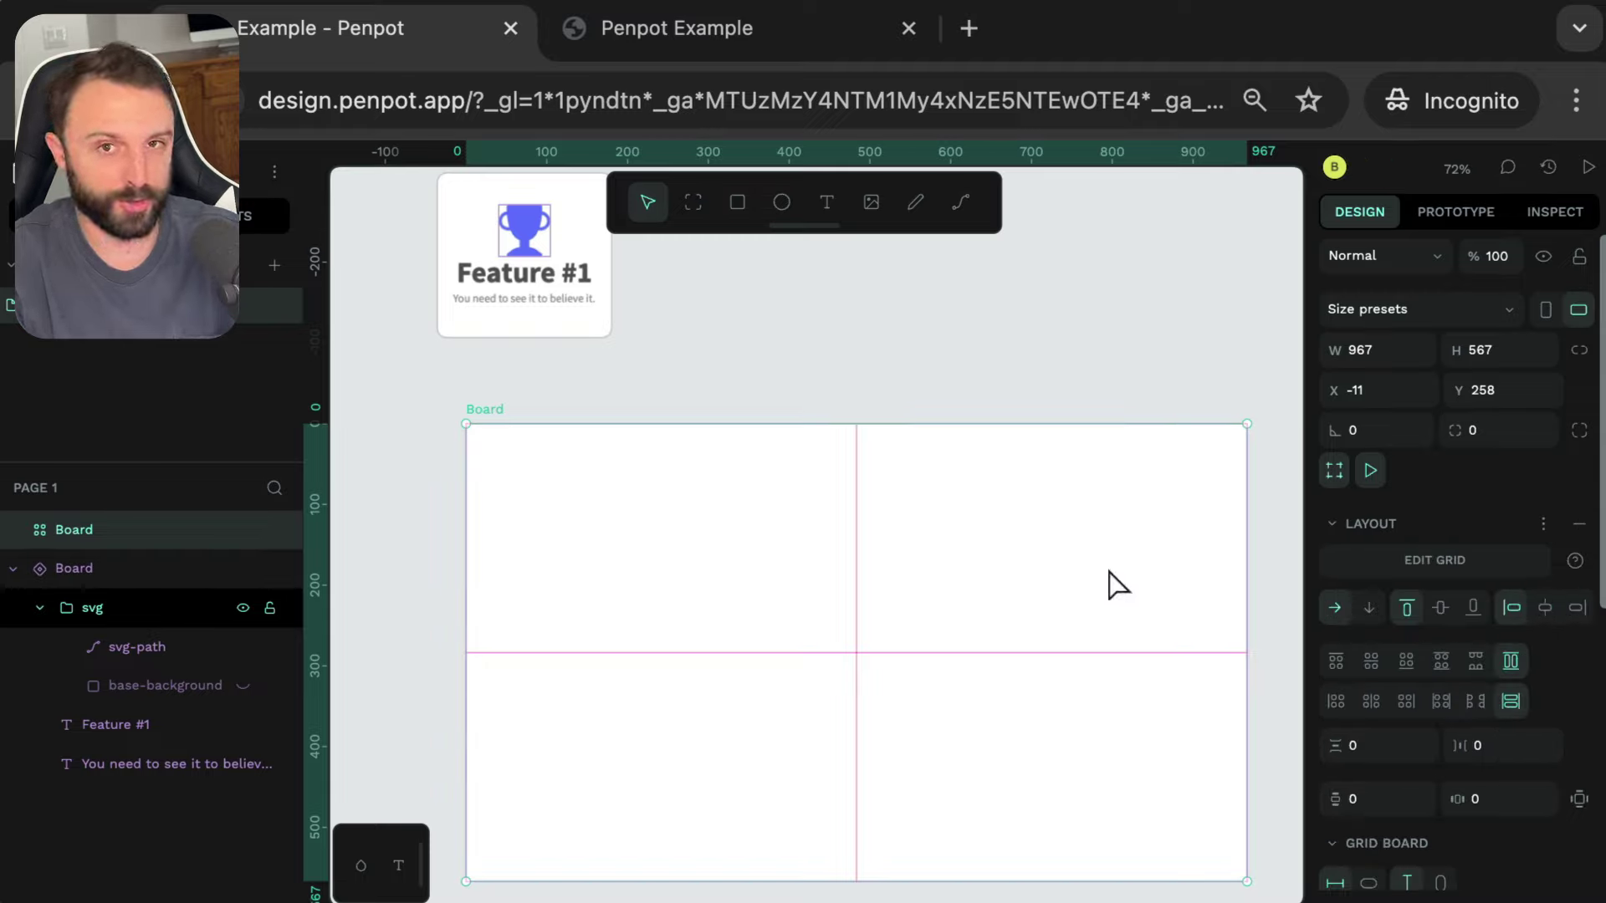
- In grid edit mode, add a third column and a third row to the grid
{"action": "left_click", "coordinate": [1416, 575]}
{"action": "left_click", "coordinate": [1178, 487]}
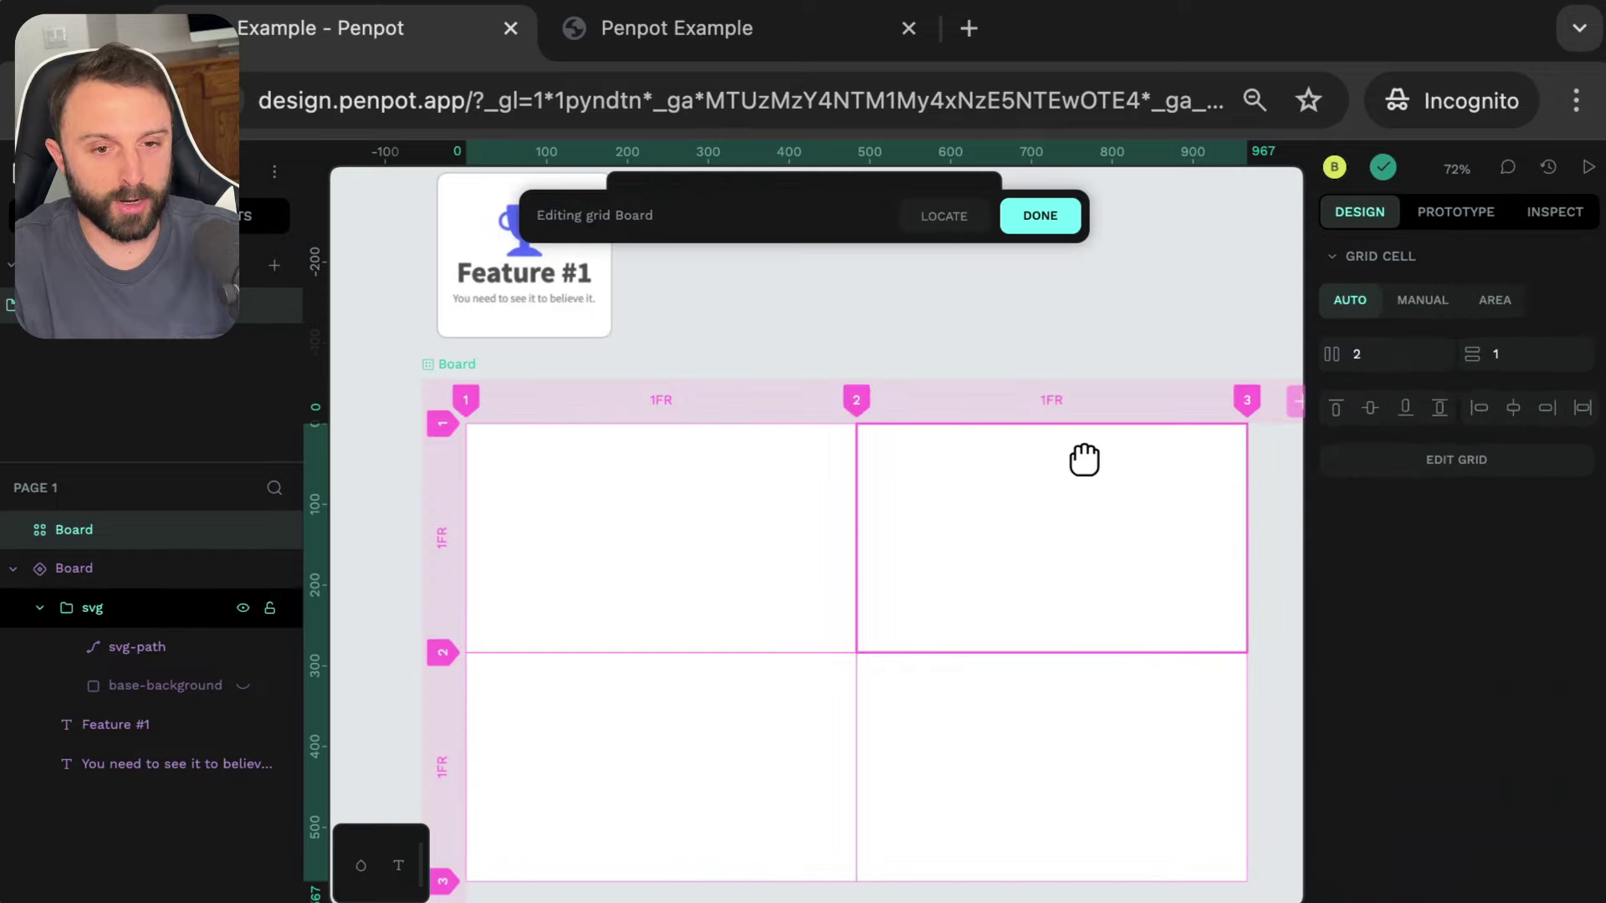
{"action": "left_click", "coordinate": [1297, 410]}
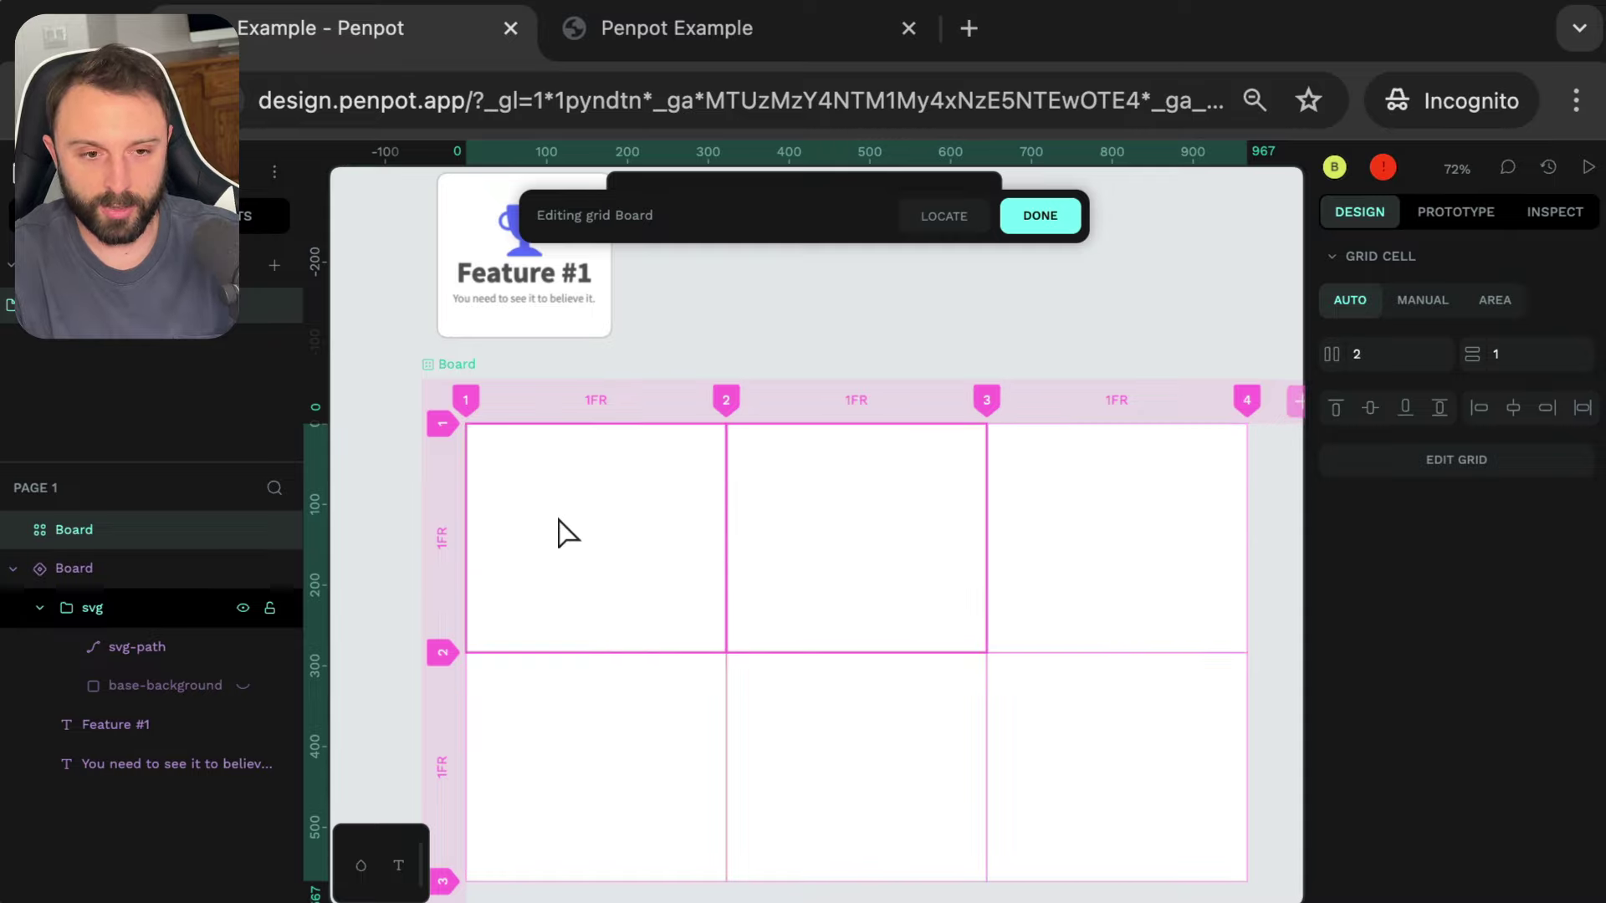
{"action": "scroll", "coordinate": [1123, 545], "scroll_direction": "down", "scroll_amount": 3}
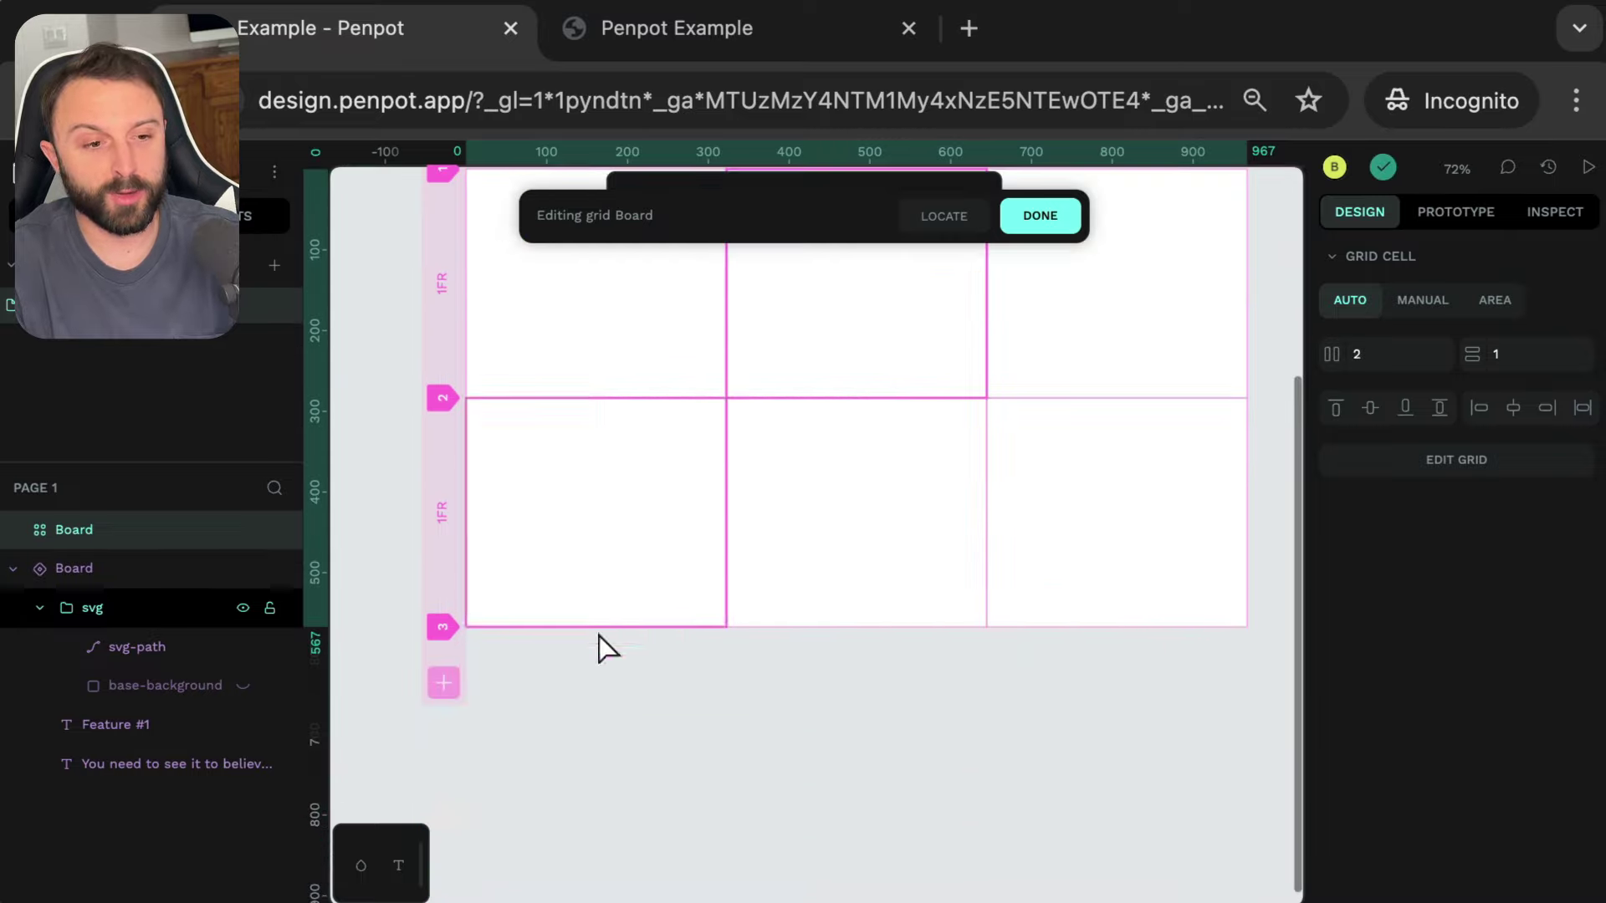
{"action": "left_click", "coordinate": [443, 684]}
{"action": "scroll", "coordinate": [631, 586], "scroll_direction": "up", "scroll_amount": 2}
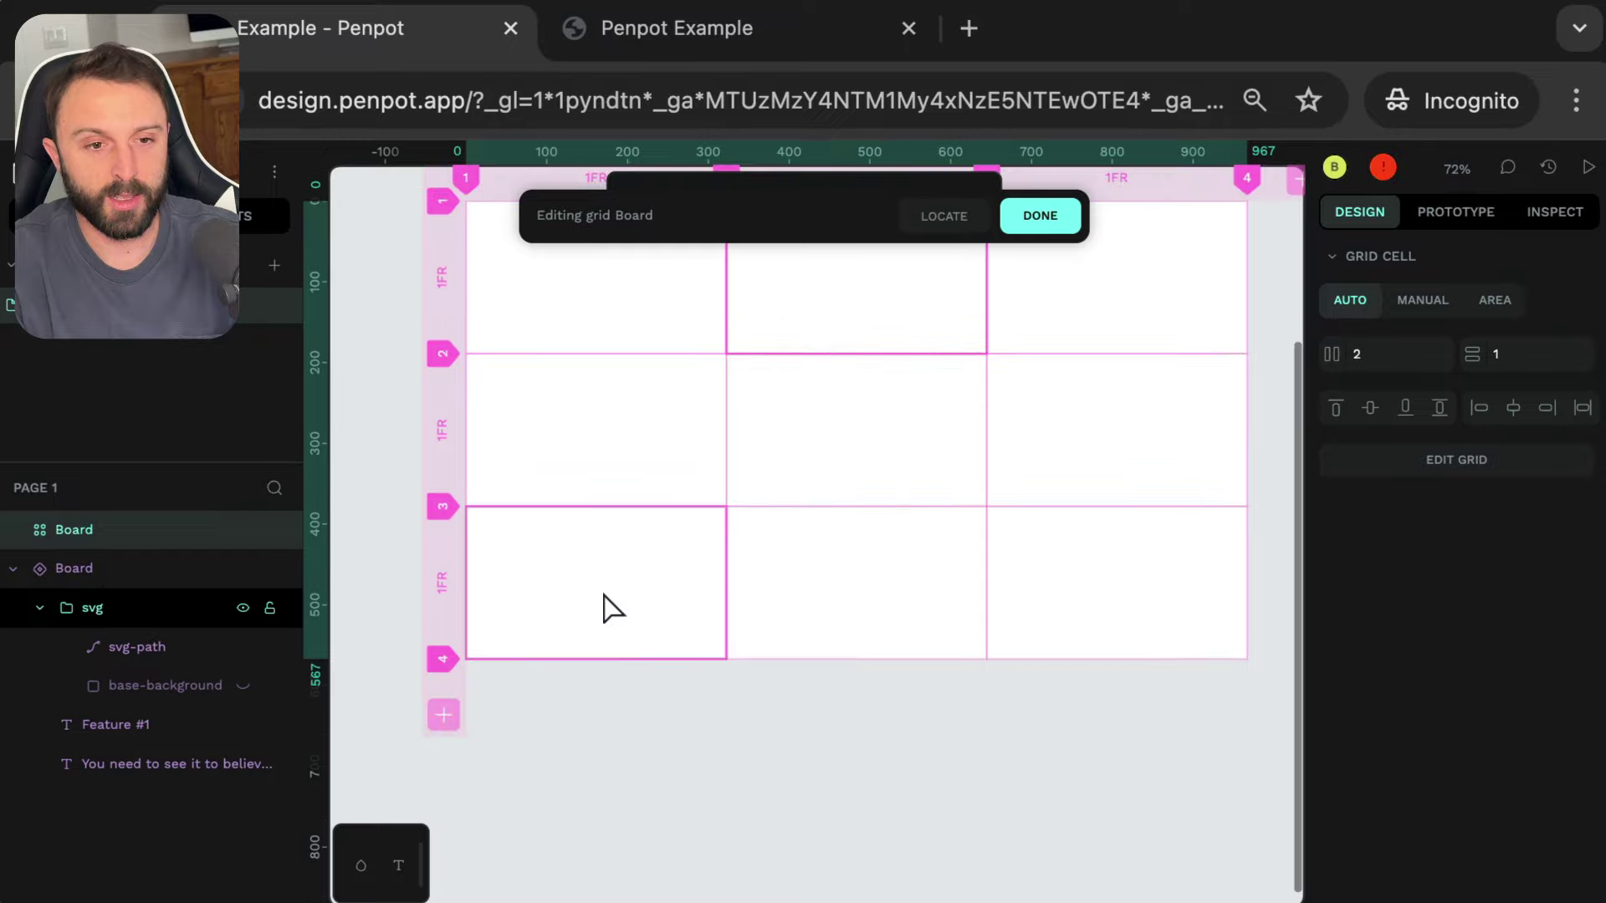
- Set the top-left cell to manual placement with column end 3 and row end 3
{"action": "key", "text": "r"}
{"action": "mouse_move", "coordinate": [466, 329]}
{"action": "left_mouse_down"}
{"action": "mouse_move", "coordinate": [961, 581]}
{"action": "mouse_move", "coordinate": [981, 623]}
{"action": "mouse_move", "coordinate": [964, 639]}
{"action": "mouse_move", "coordinate": [767, 534]}
{"action": "mouse_move", "coordinate": [990, 566]}
{"action": "mouse_move", "coordinate": [978, 633]}
{"action": "left_mouse_up"}
{"action": "left_click", "coordinate": [658, 401]}
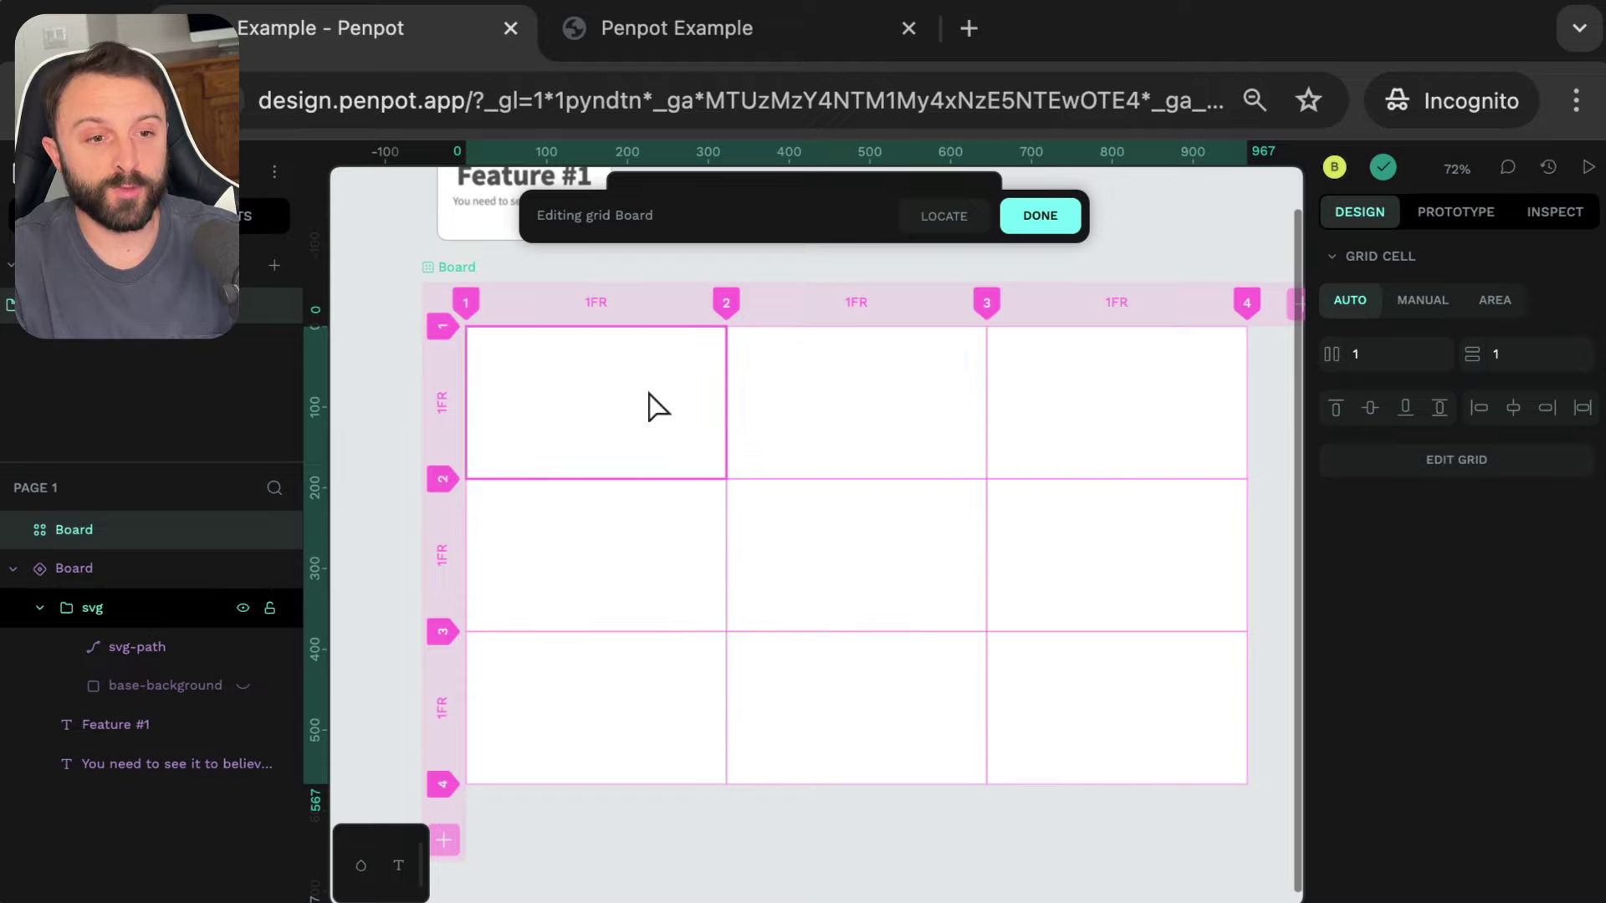
{"action": "left_click", "coordinate": [1434, 309]}
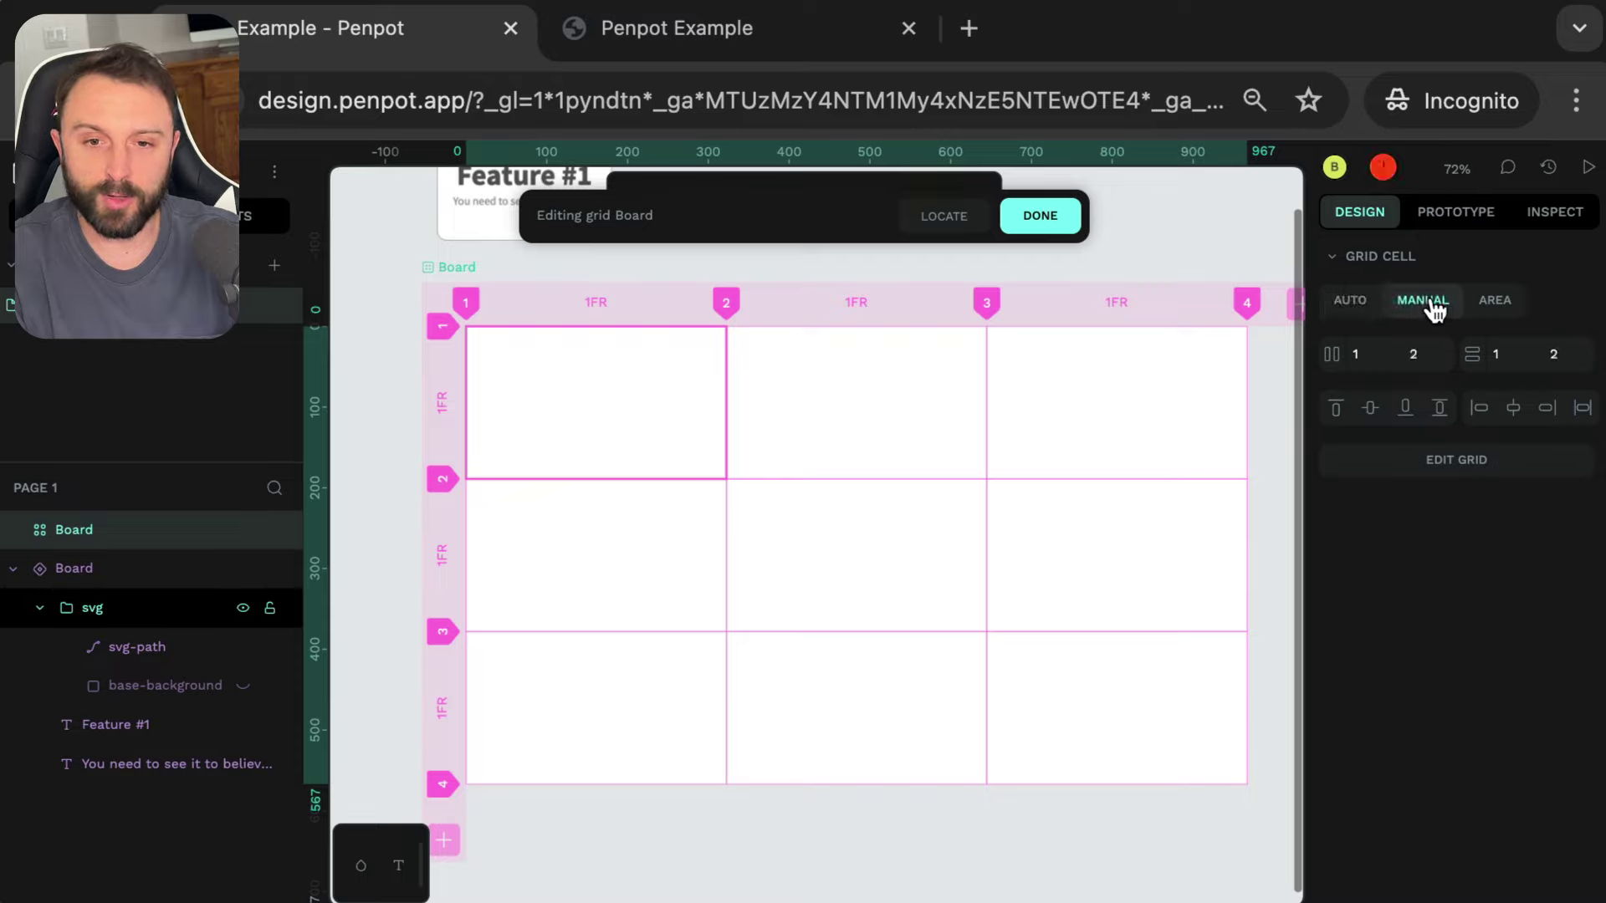
{"action": "left_click", "coordinate": [1414, 355]}
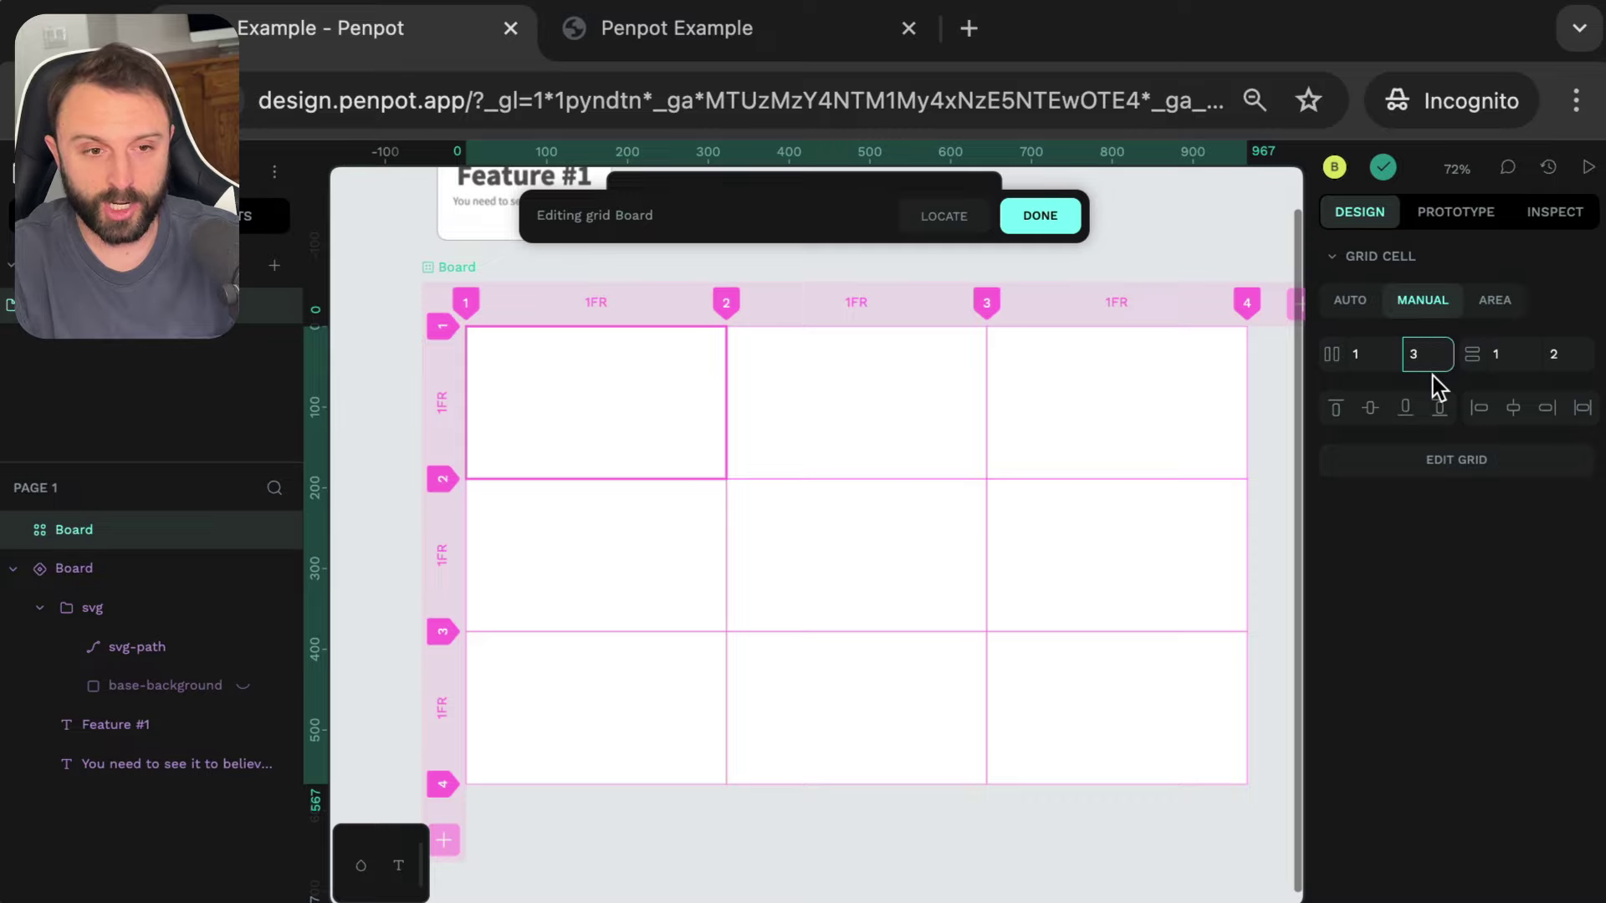
{"action": "type", "text": "3"}
{"action": "key", "text": "Return"}
{"action": "left_click", "coordinate": [1562, 355]}
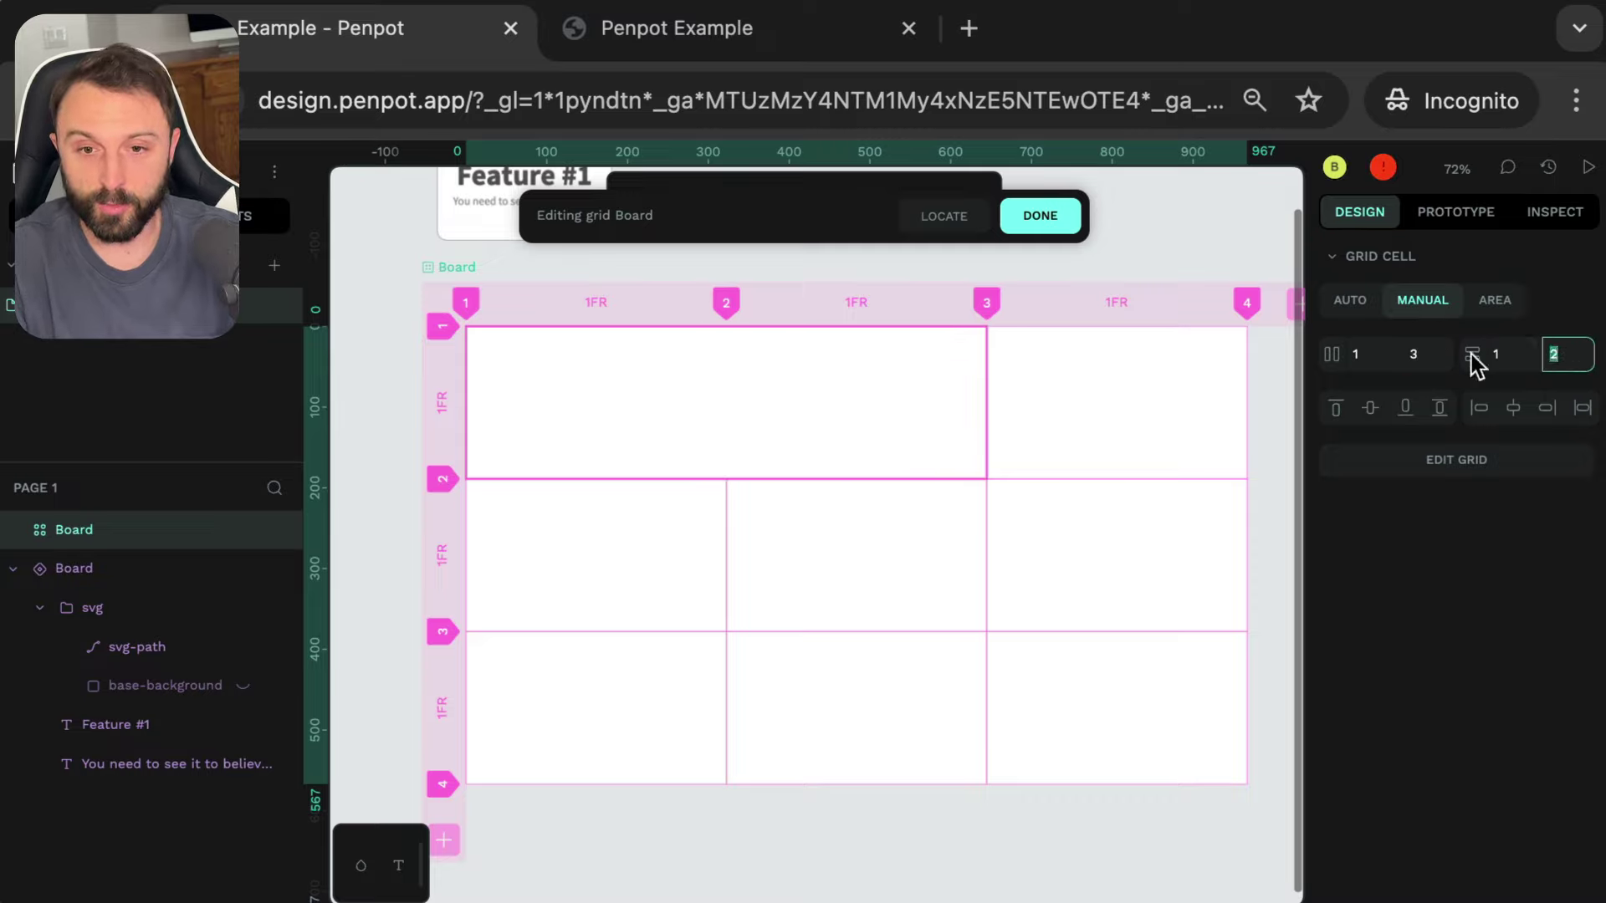
{"action": "type", "text": "3"}
{"action": "key", "text": "Return"}
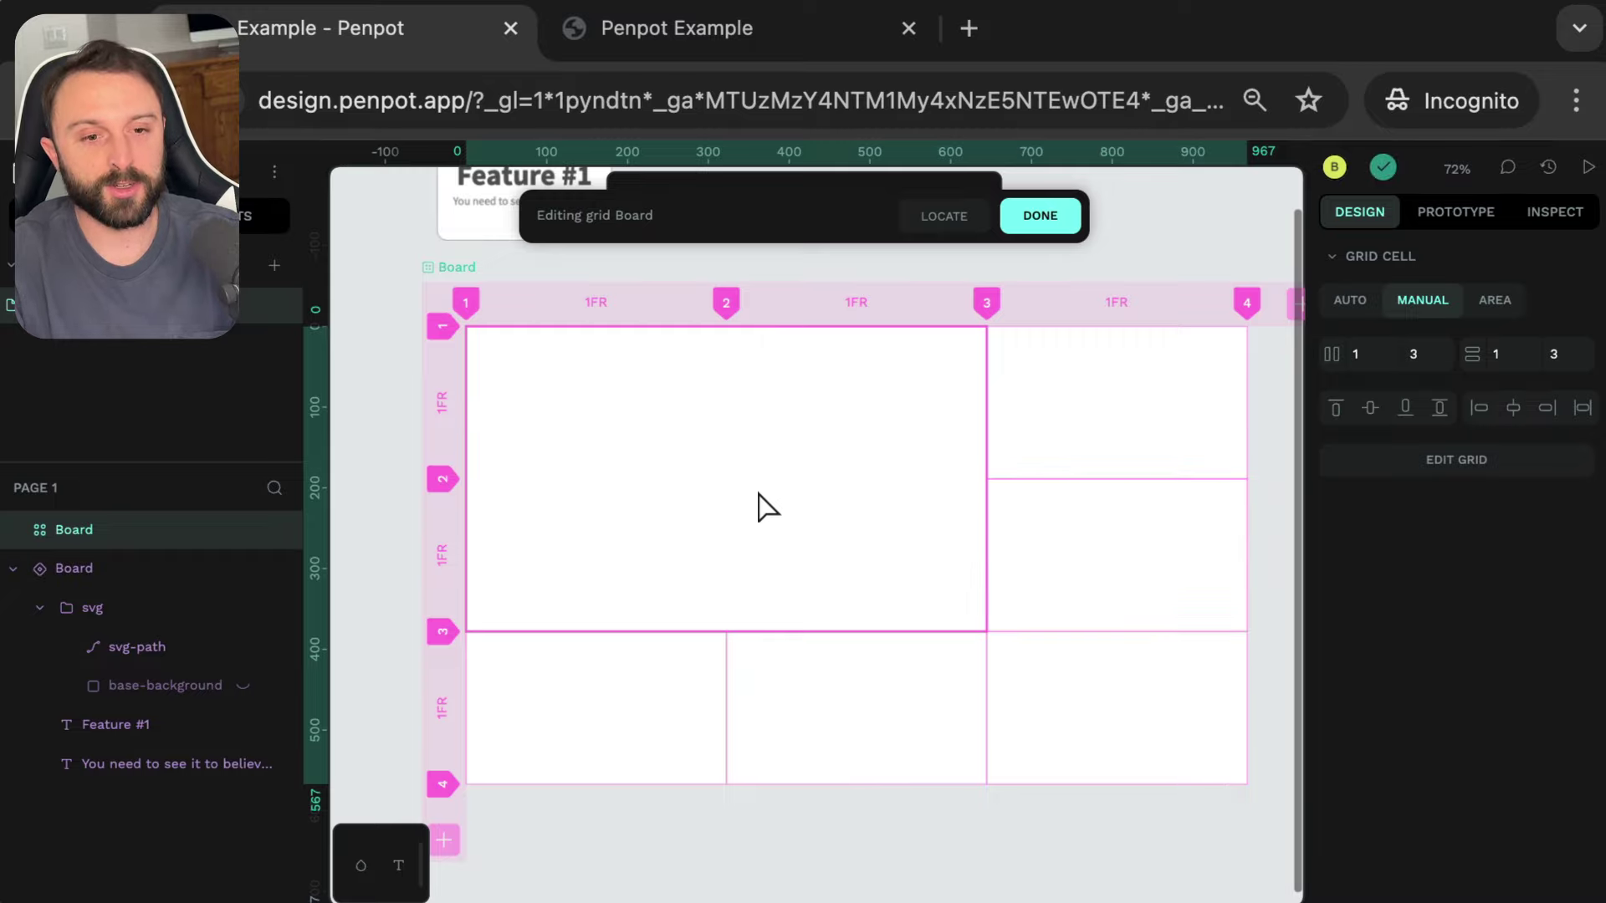
- Finish grid editing and place a Feature #1 copy filling the large merged cell
{"action": "left_click", "coordinate": [1149, 289]}
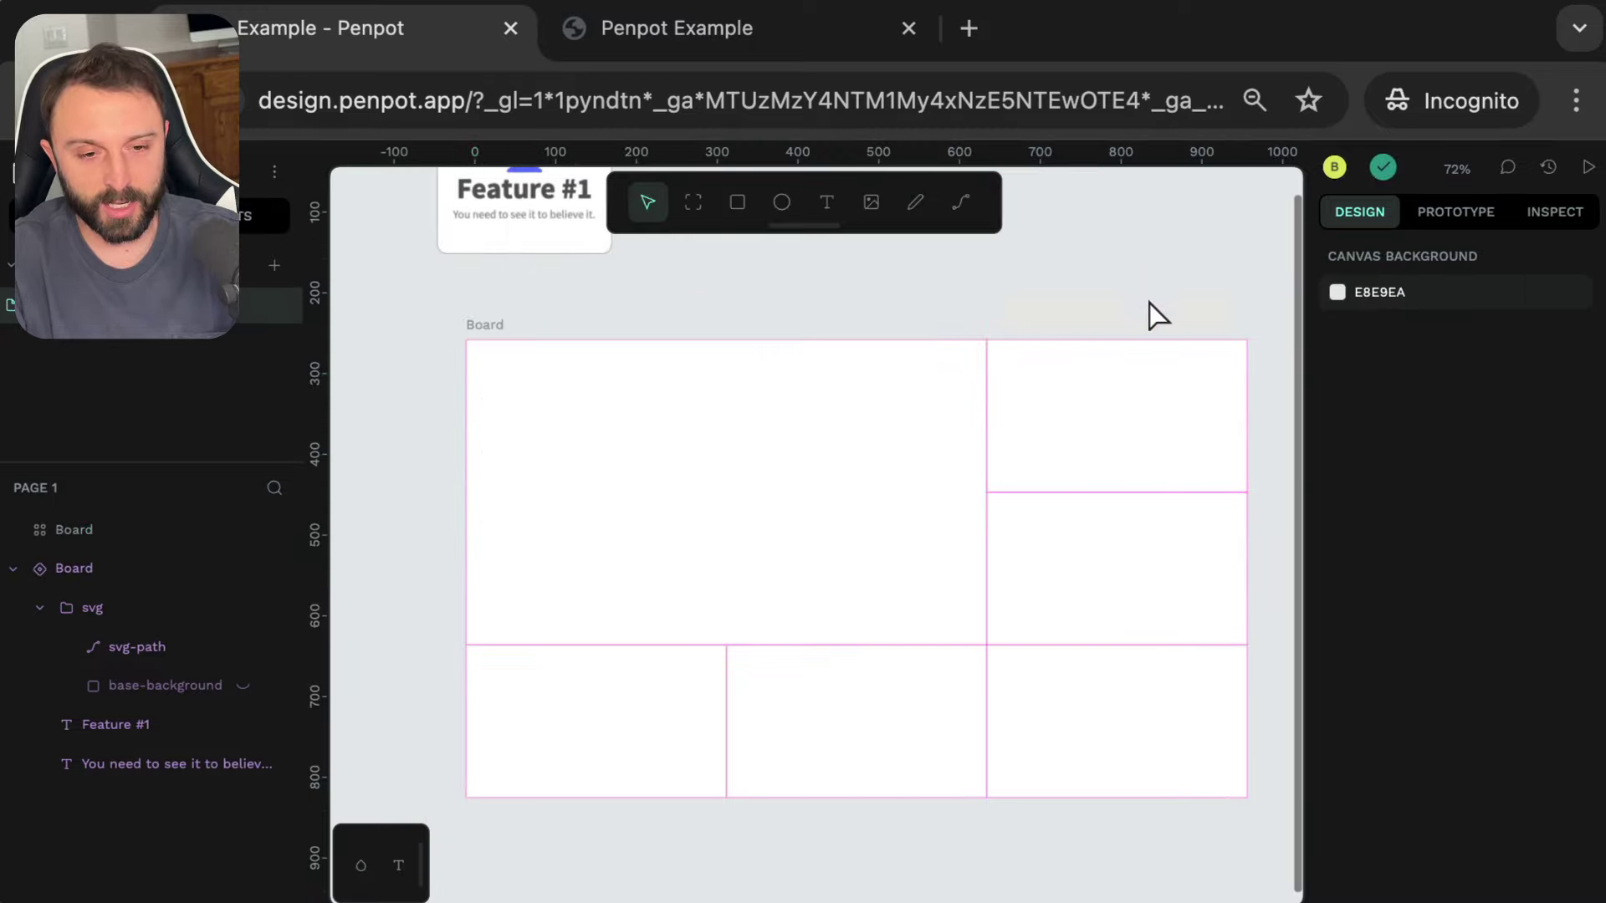
{"action": "scroll", "coordinate": [1157, 316], "scroll_direction": "up", "scroll_amount": 5}
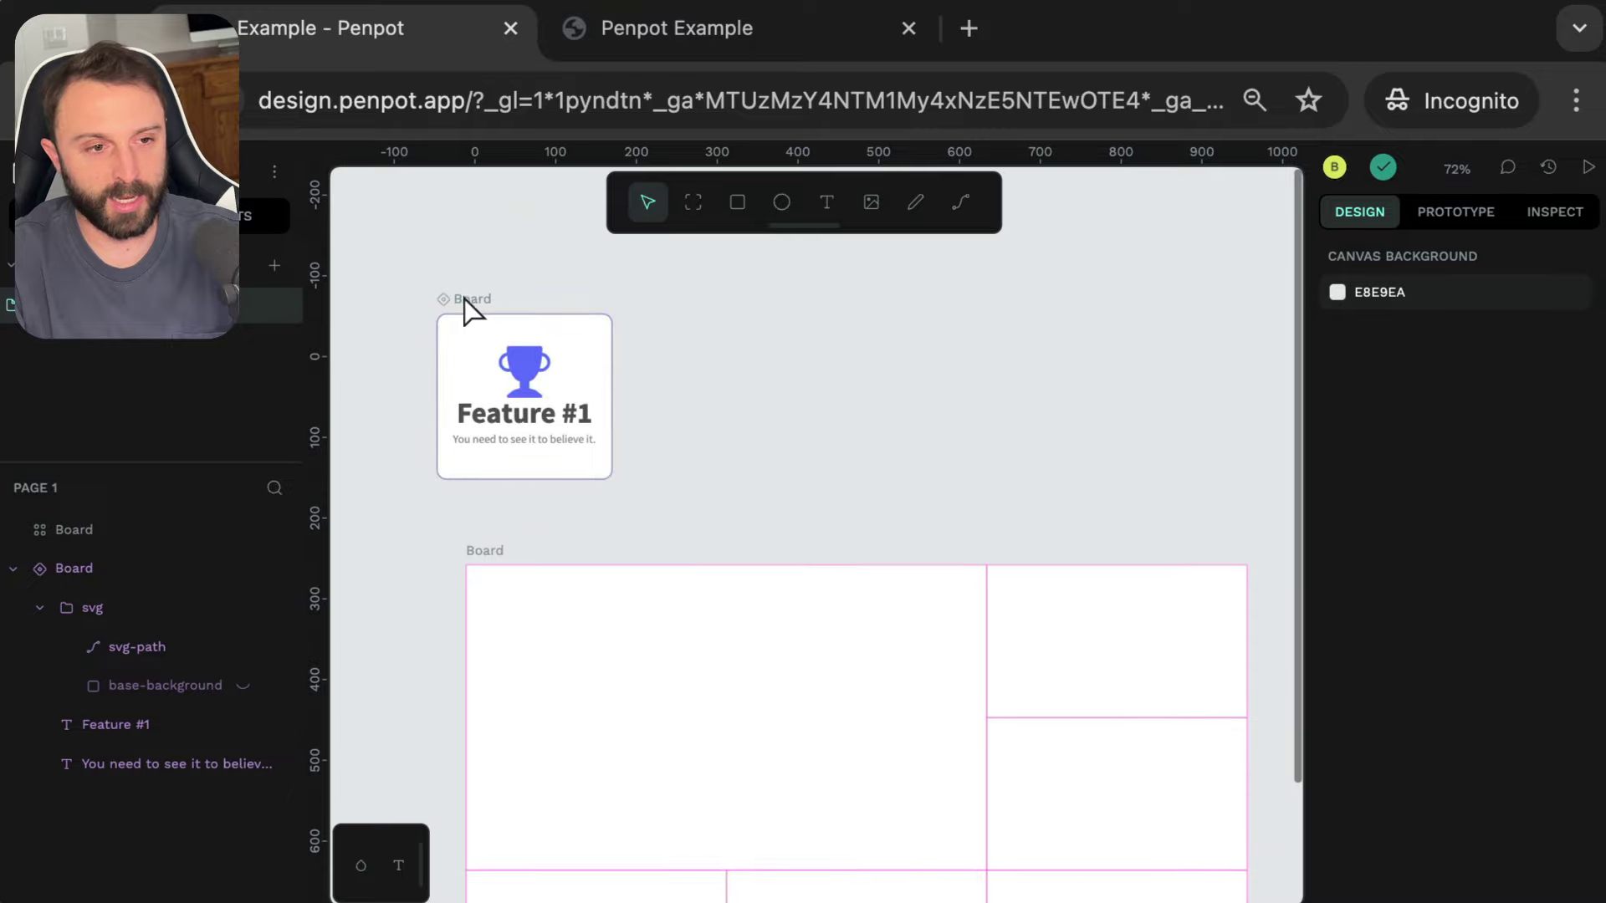
{"action": "left_click", "coordinate": [468, 299]}
{"action": "scroll", "coordinate": [465, 280], "scroll_direction": "down", "scroll_amount": 1}
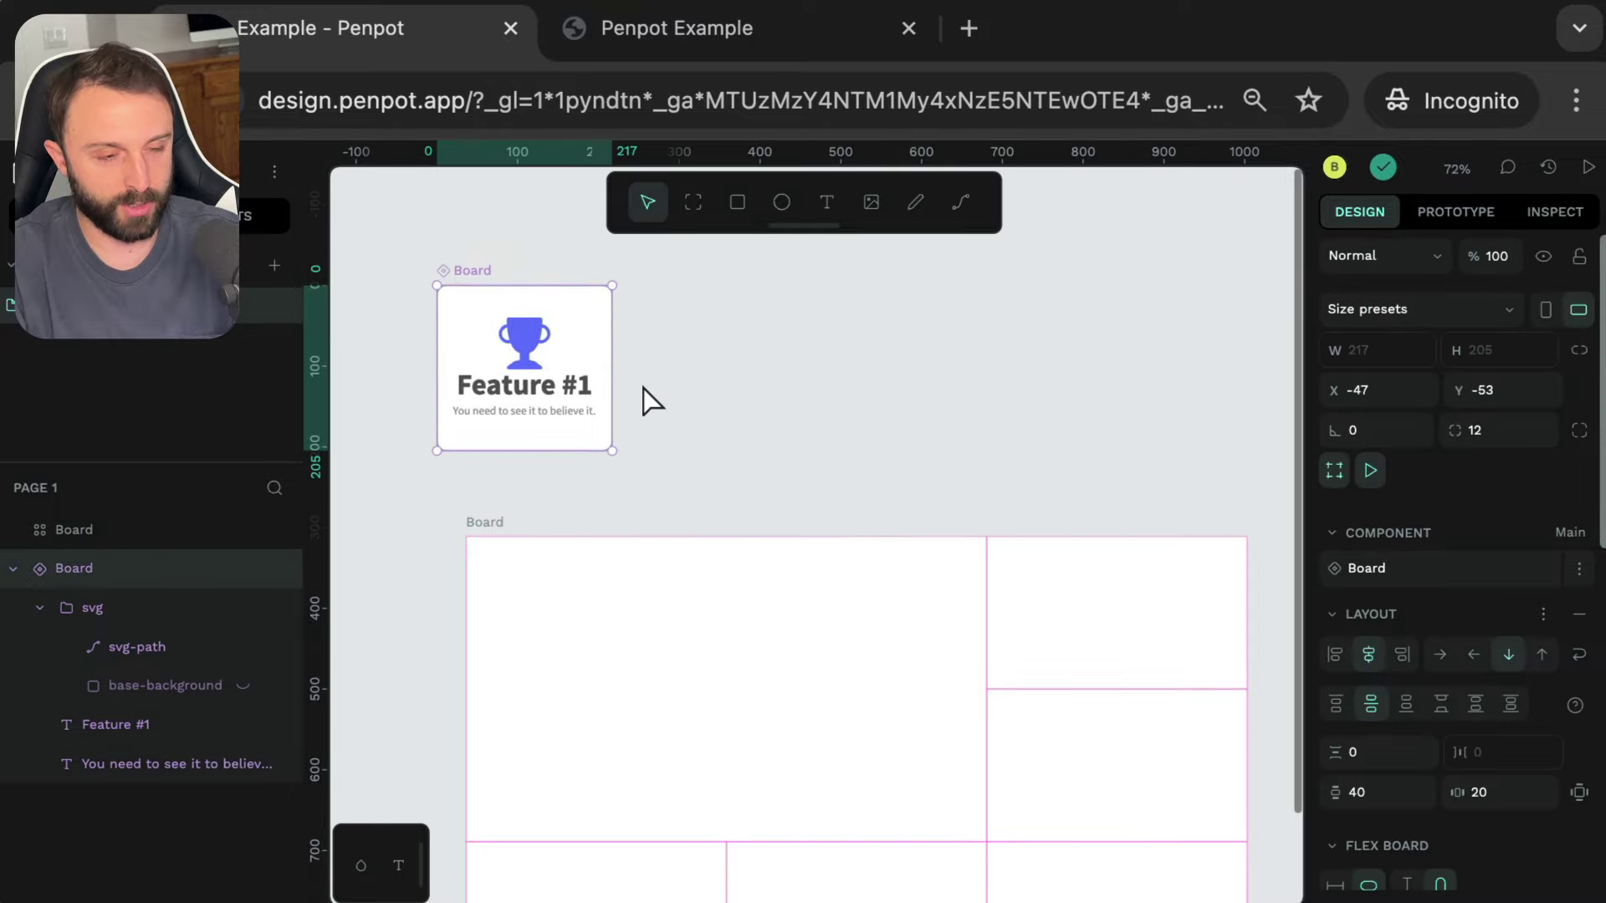
{"action": "key", "text": "ctrl+d"}
{"action": "left_click_drag", "start_coordinate": [736, 340], "coordinate": [699, 609]}
{"action": "scroll", "coordinate": [776, 574], "scroll_direction": "down", "scroll_amount": 5}
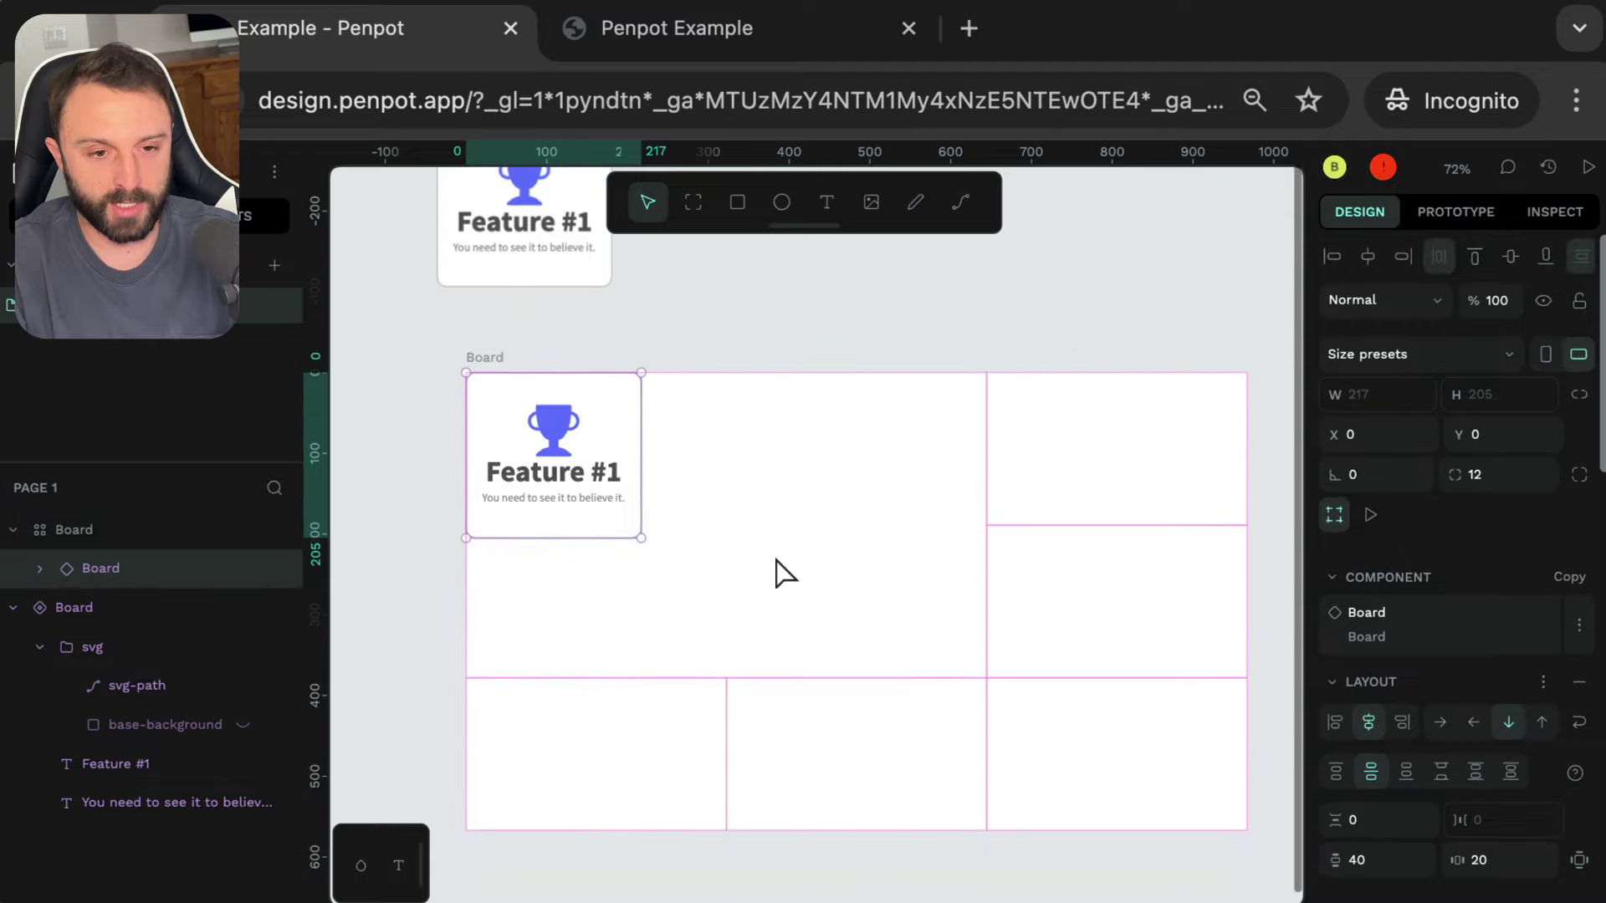
{"action": "scroll", "coordinate": [1405, 736], "scroll_direction": "down", "scroll_amount": 4}
{"action": "scroll", "coordinate": [1410, 733], "scroll_direction": "down", "scroll_amount": 1}
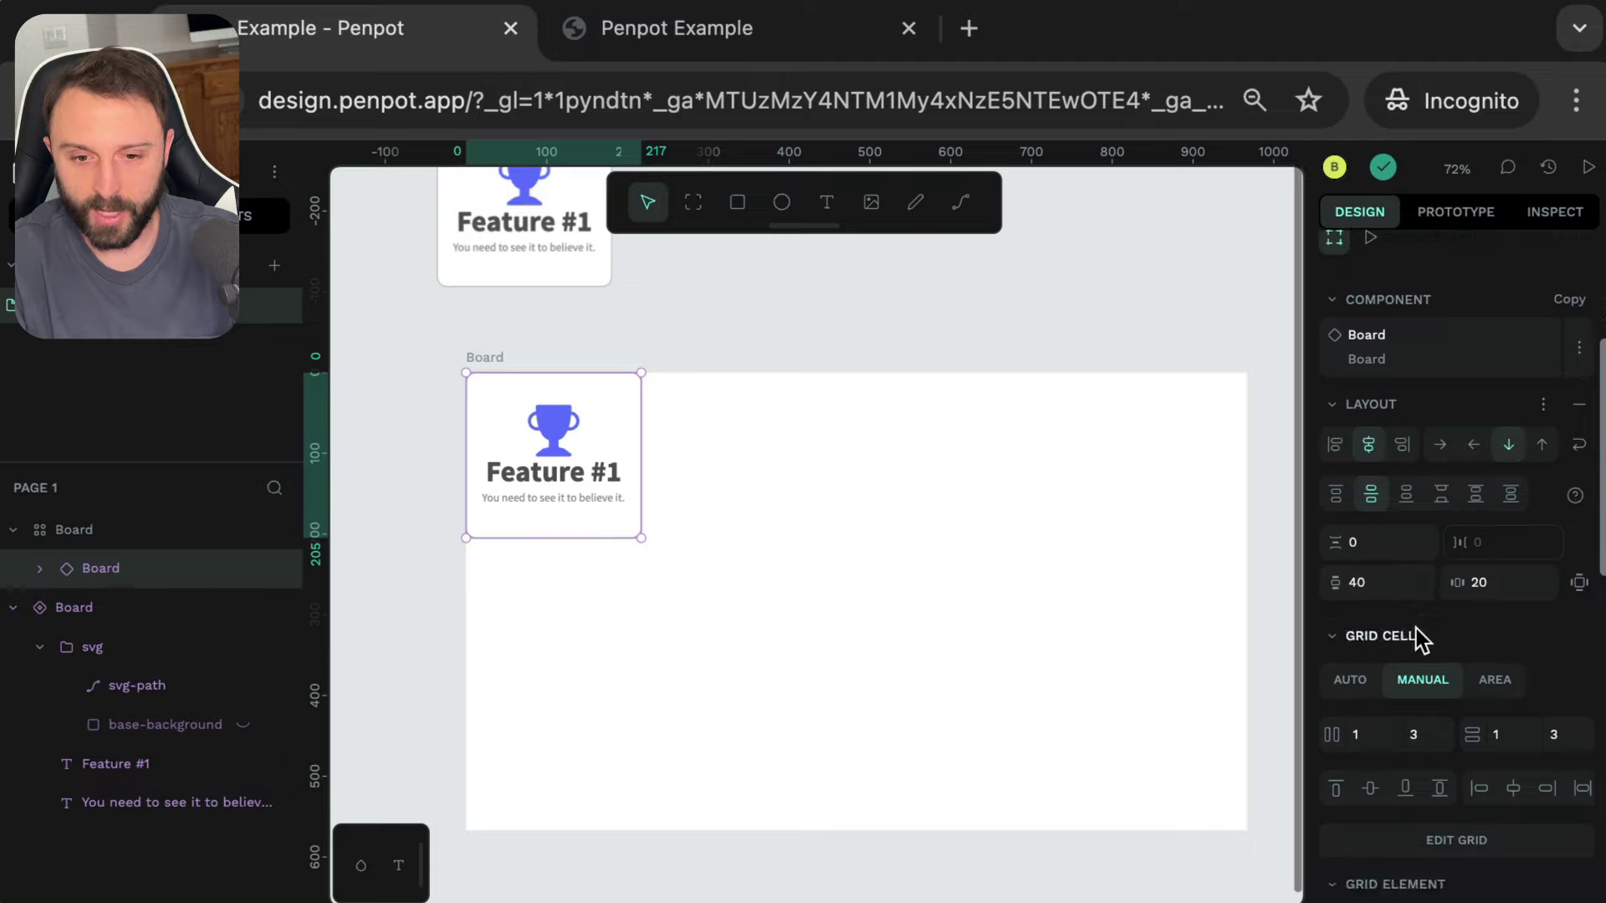
{"action": "scroll", "coordinate": [1416, 637], "scroll_direction": "down", "scroll_amount": 4}
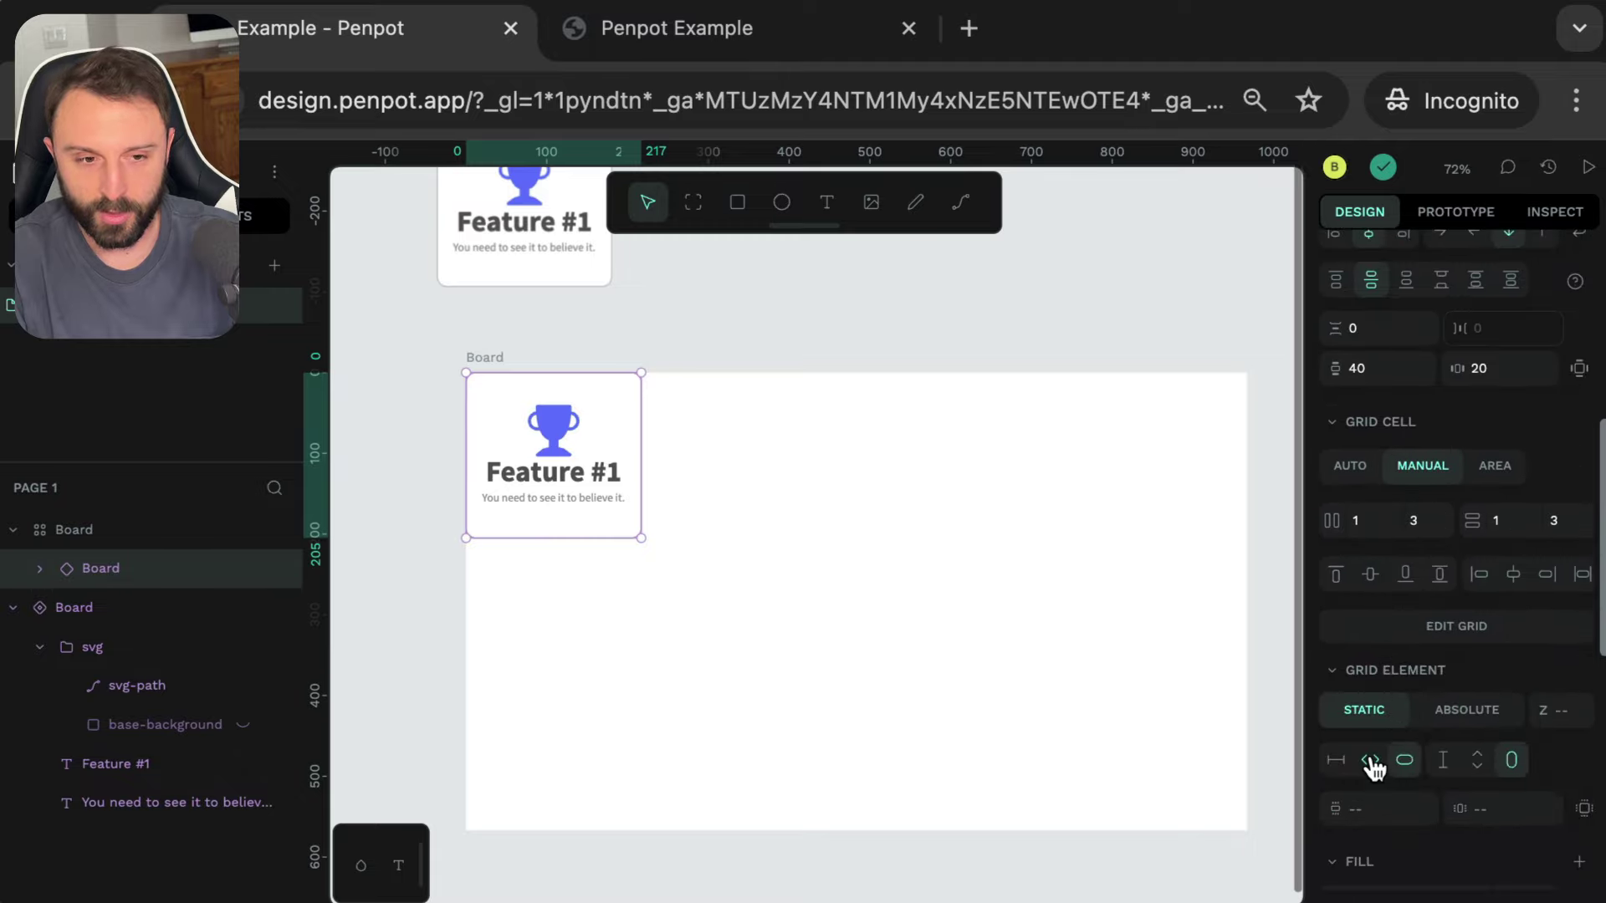
{"action": "left_click", "coordinate": [1370, 761]}
{"action": "left_click", "coordinate": [1482, 765]}
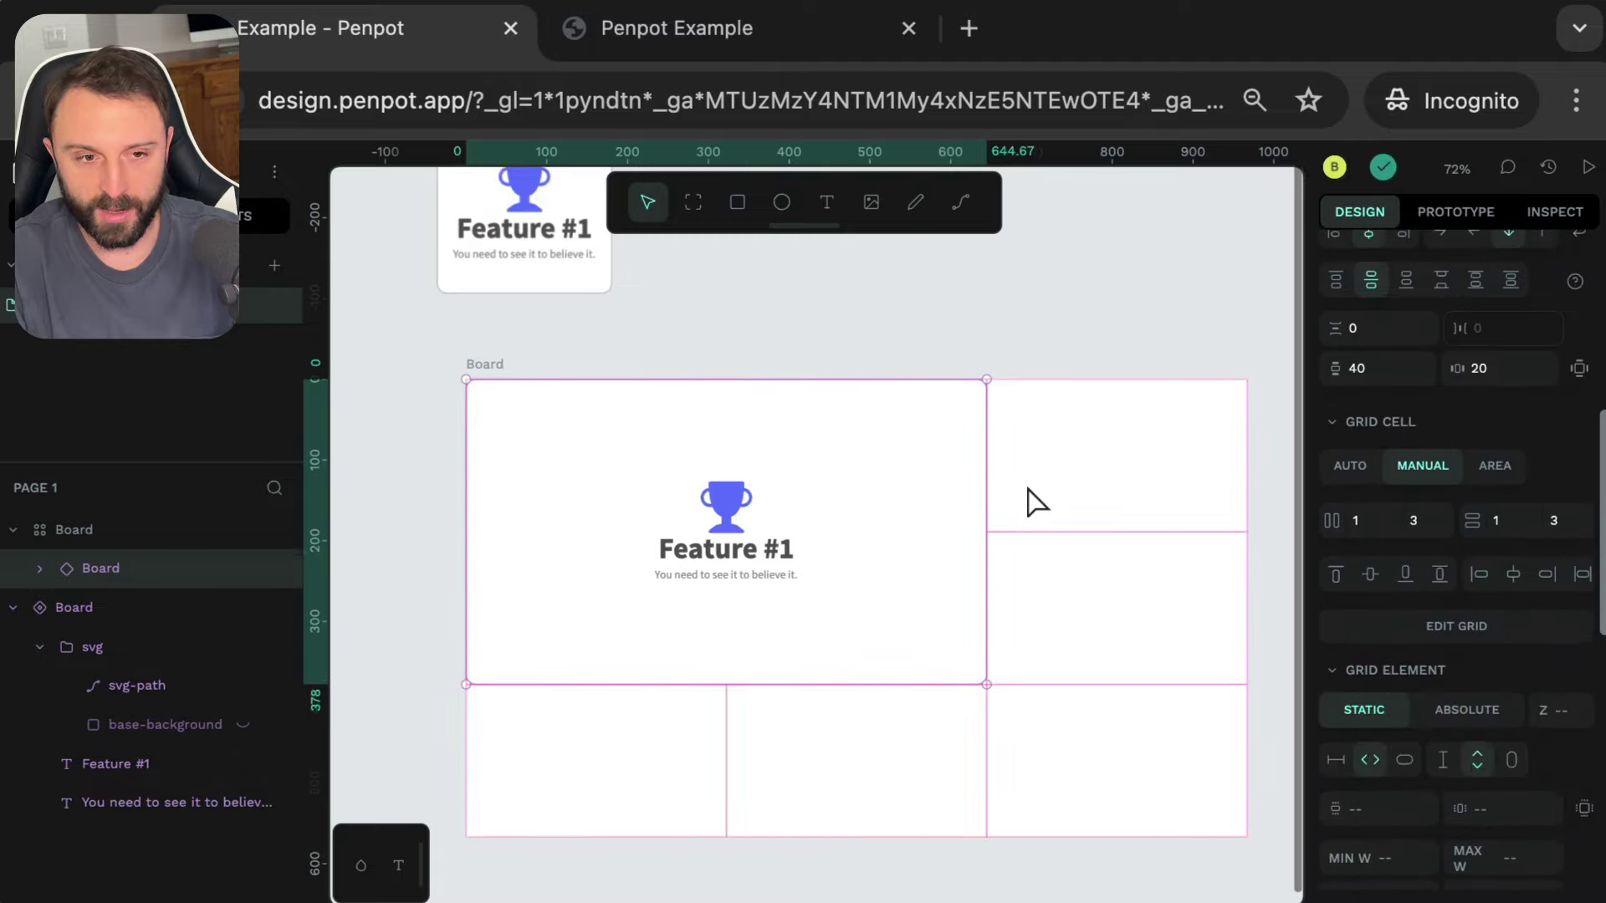
{"action": "scroll", "coordinate": [836, 401], "scroll_direction": "up", "scroll_amount": 1}
- Paste another Feature #1 copy into the top-right cell and make it fill the cell
{"action": "left_click", "coordinate": [547, 314]}
{"action": "left_click", "coordinate": [878, 327]}
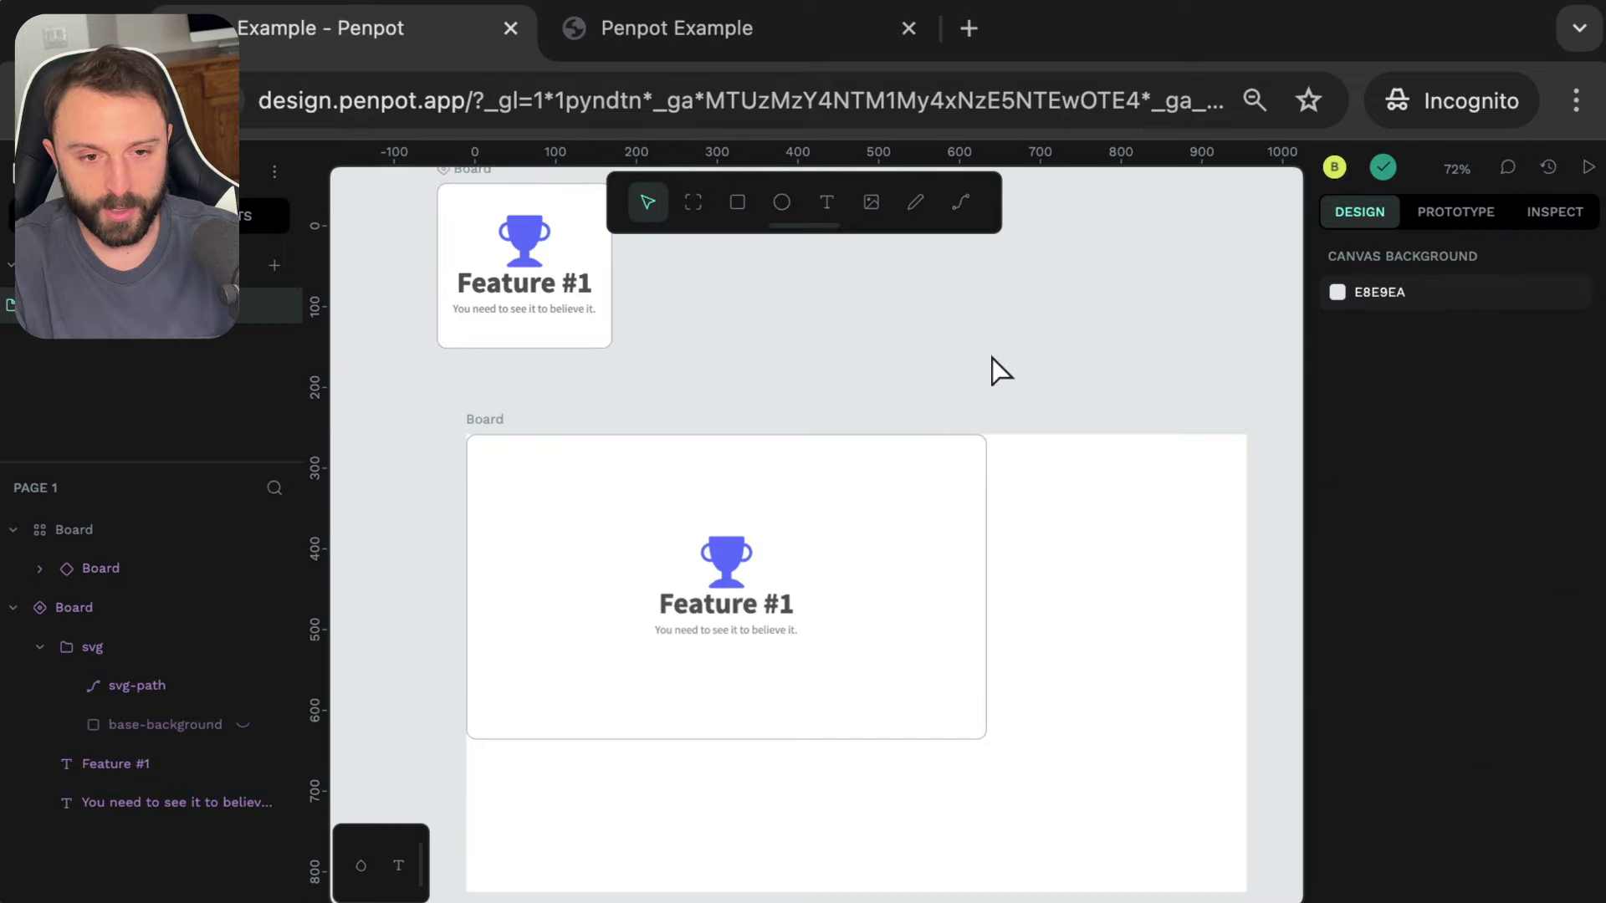
{"action": "key", "text": "ctrl+v"}
{"action": "left_click_drag", "start_coordinate": [1040, 387], "coordinate": [1089, 492]}
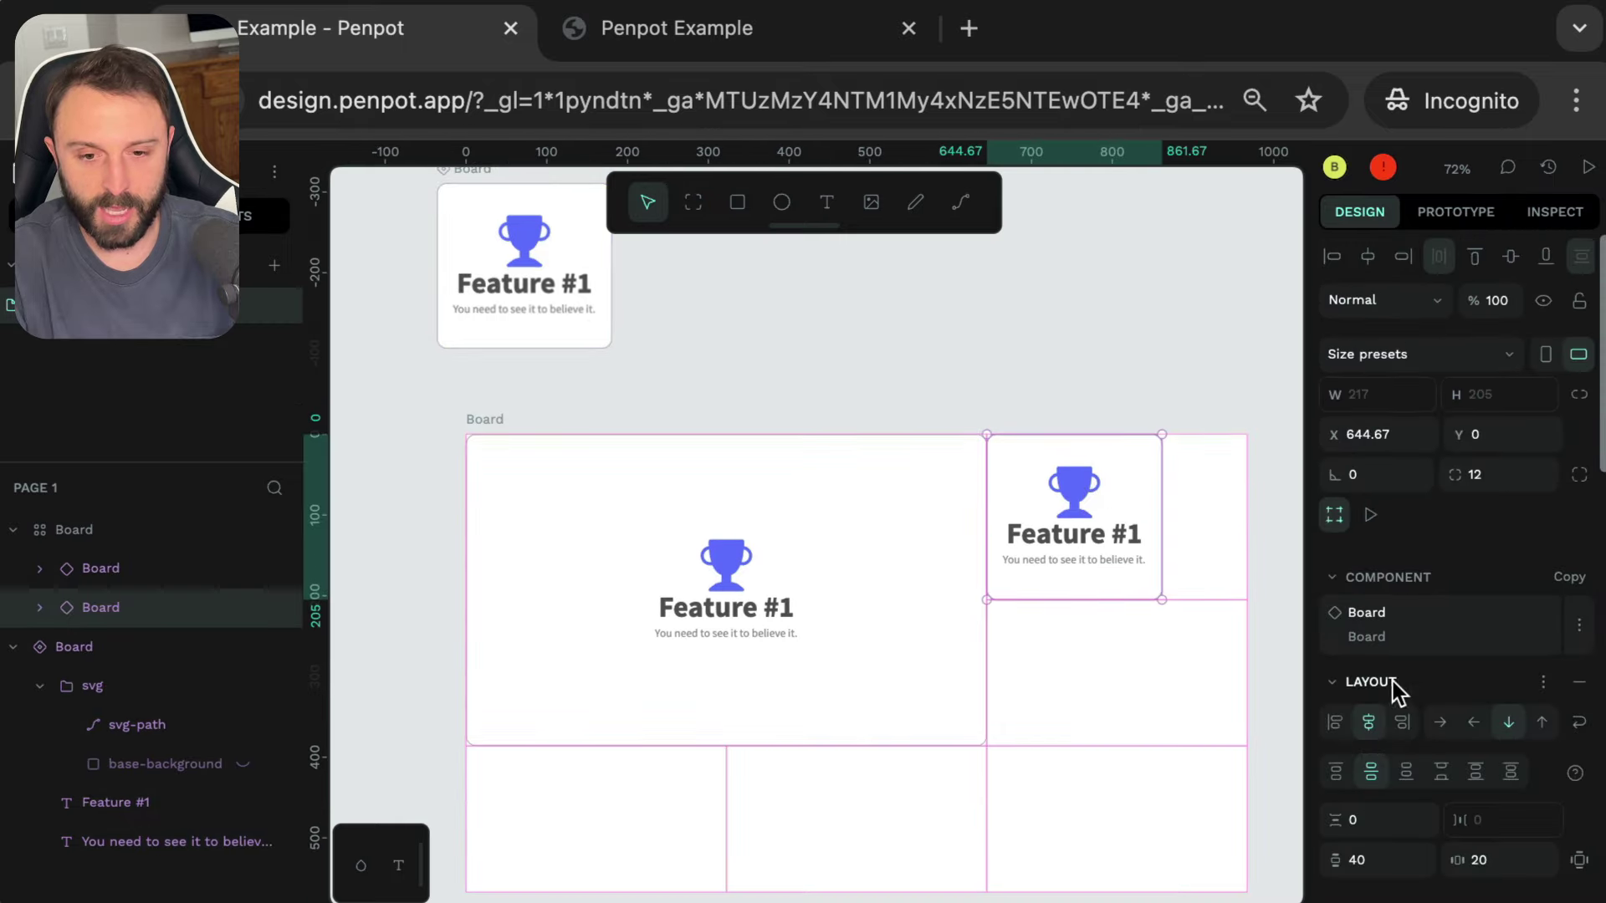
{"action": "scroll", "coordinate": [1408, 716], "scroll_direction": "down", "scroll_amount": 3}
{"action": "scroll", "coordinate": [1372, 796], "scroll_direction": "down", "scroll_amount": 4}
{"action": "left_click", "coordinate": [1416, 699]}
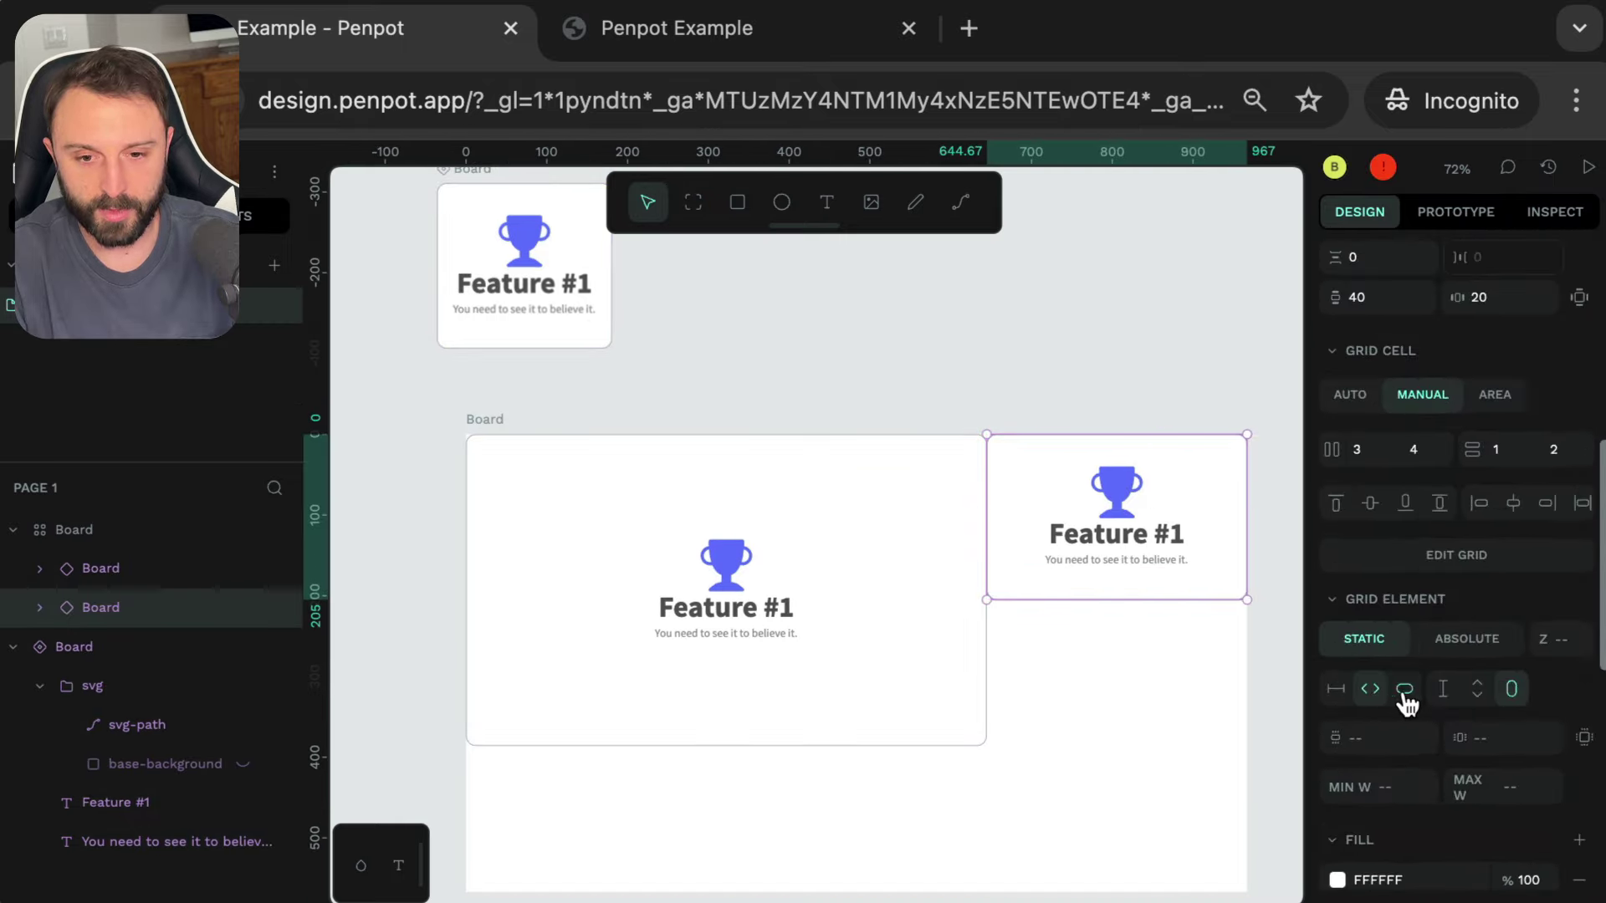
- Duplicate the card into the next cell and the bottom-left cell, each filling width and height
{"action": "key", "text": "ctrl+d"}
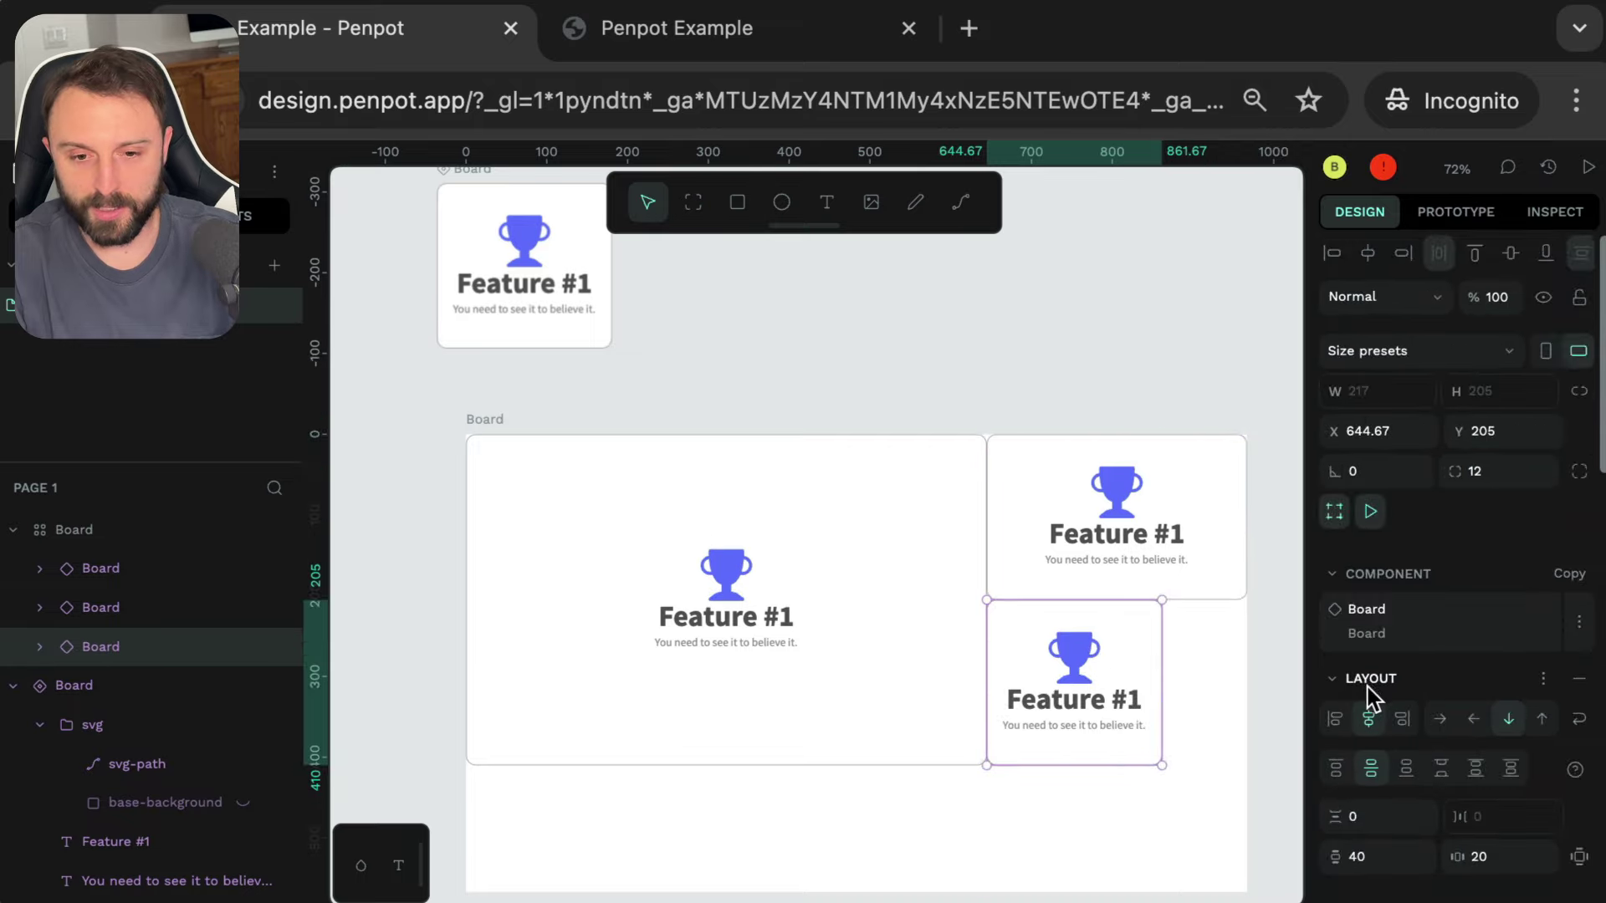
{"action": "scroll", "coordinate": [1366, 699], "scroll_direction": "down", "scroll_amount": 7}
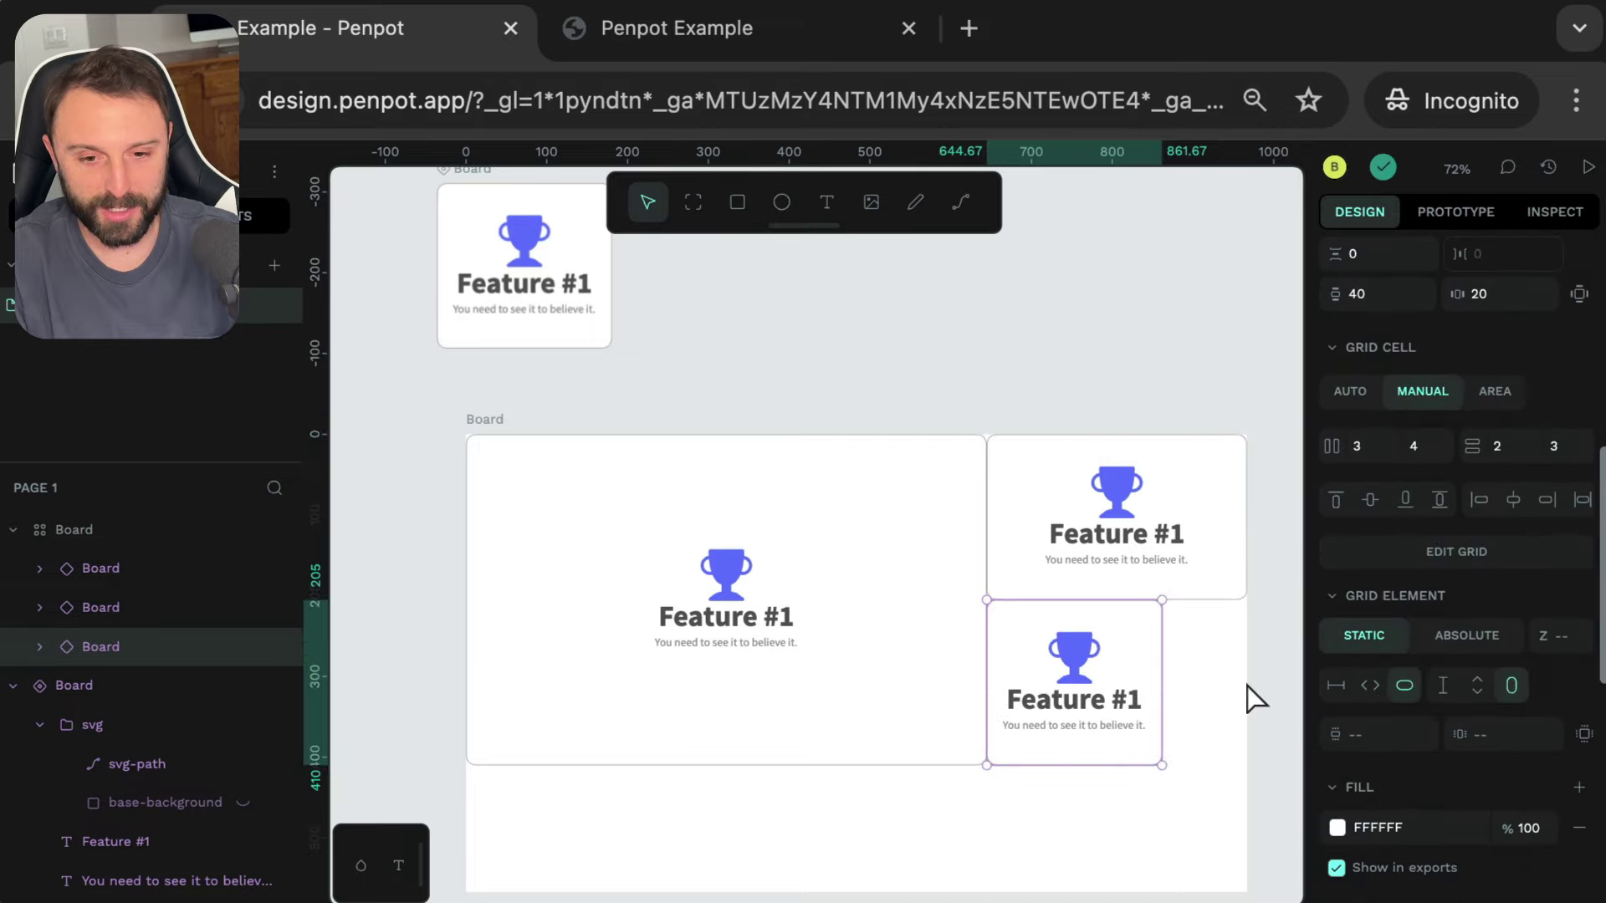
{"action": "left_click", "coordinate": [1370, 686]}
{"action": "left_click", "coordinate": [1477, 686]}
{"action": "scroll", "coordinate": [1201, 687], "scroll_direction": "down", "scroll_amount": 4}
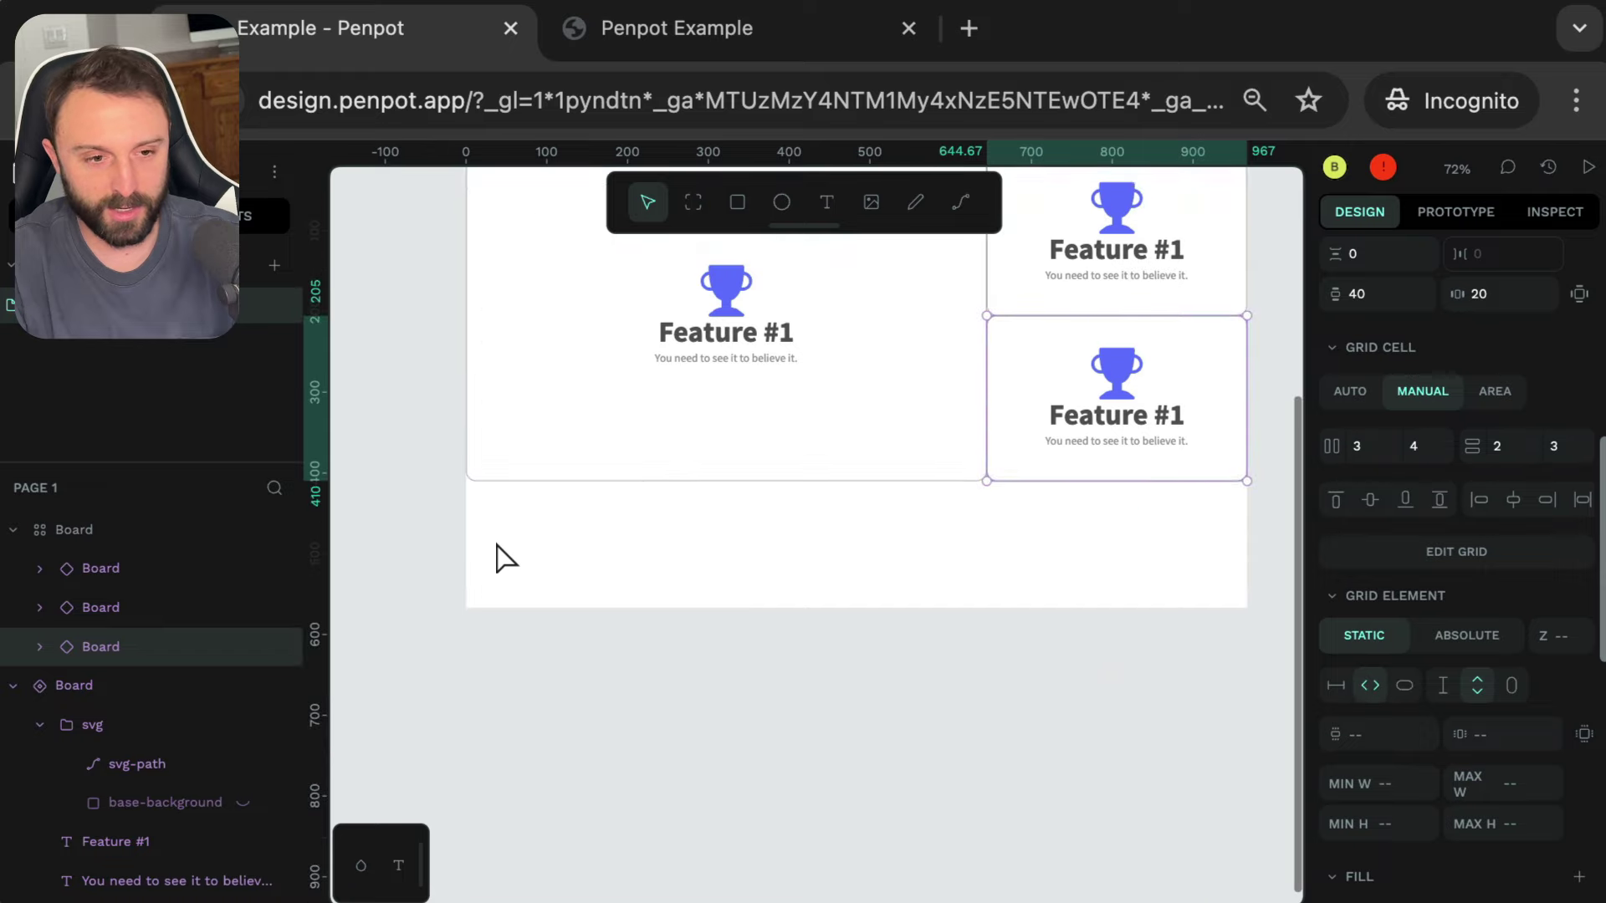
{"action": "key", "text": "ctrl+d"}
{"action": "scroll", "coordinate": [1414, 753], "scroll_direction": "down", "scroll_amount": 5}
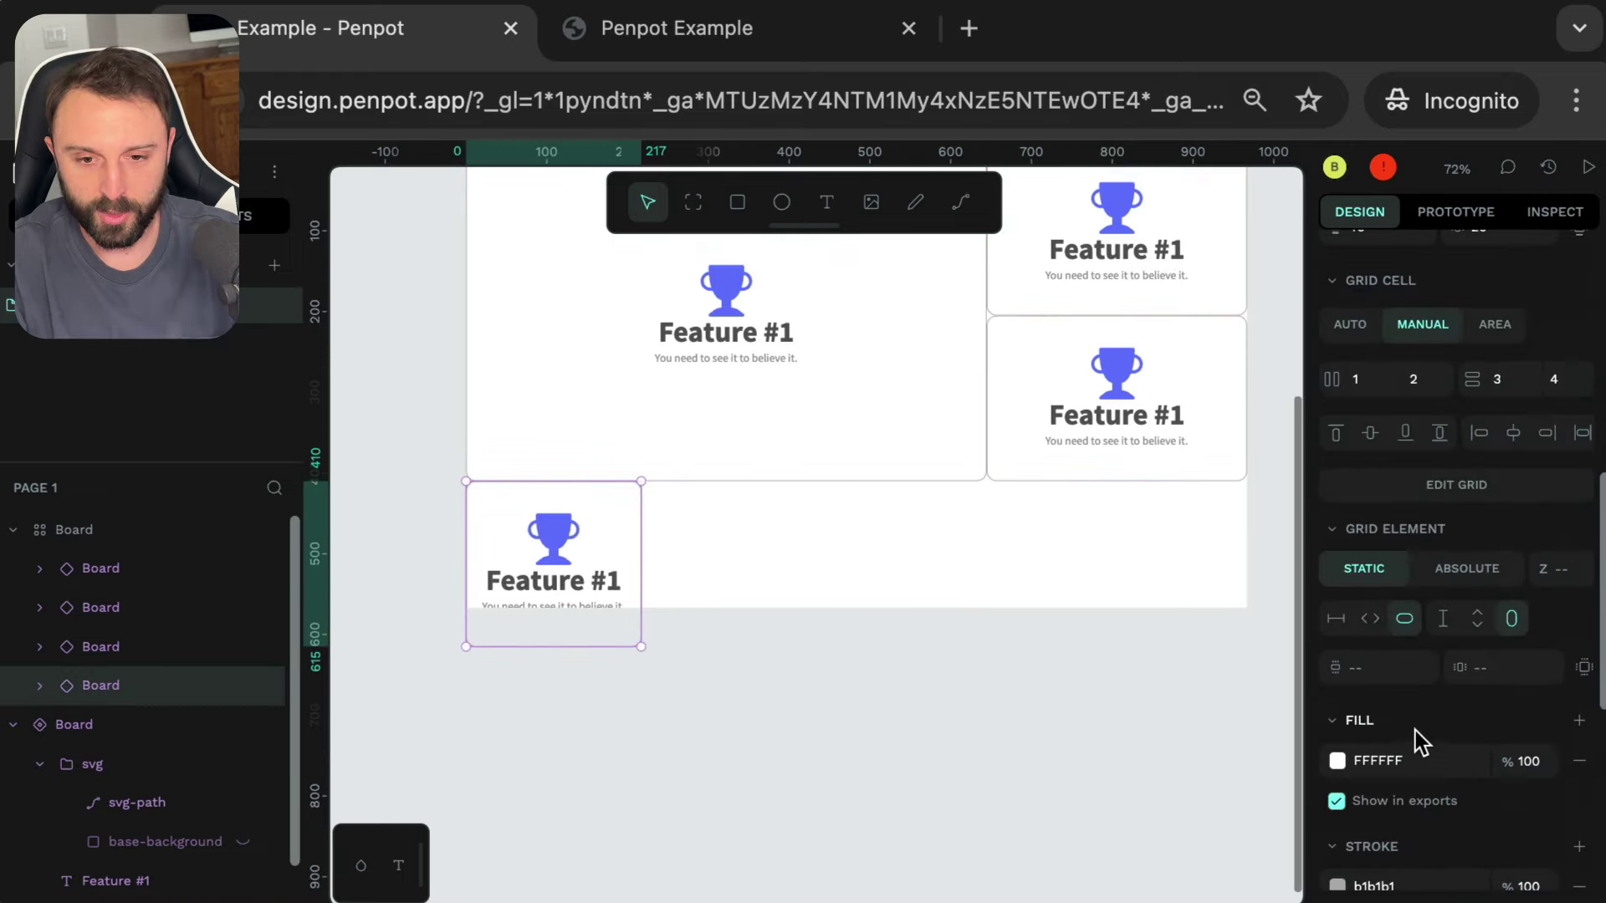
{"action": "left_click", "coordinate": [1370, 618]}
{"action": "left_click", "coordinate": [1477, 618]}
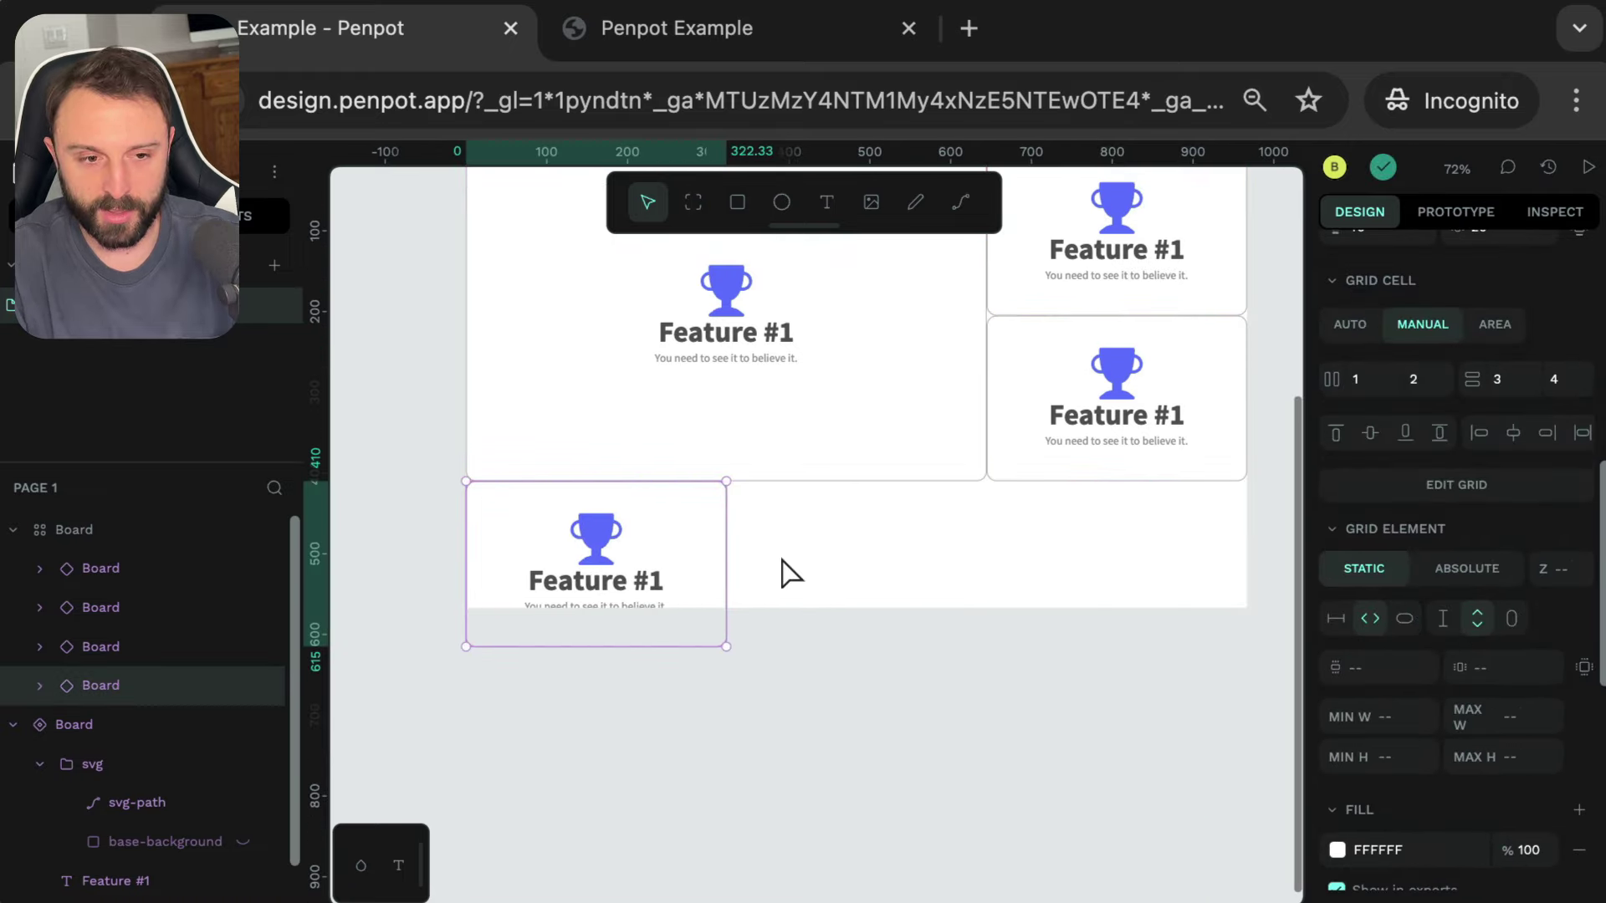
{"action": "scroll", "coordinate": [878, 635], "scroll_direction": "up", "scroll_amount": 2}
- Make the grid board taller so the cards grow with it
{"action": "key", "text": "r"}
{"action": "left_click_drag", "start_coordinate": [550, 548], "coordinate": [638, 577]}
{"action": "key", "text": "Escape"}
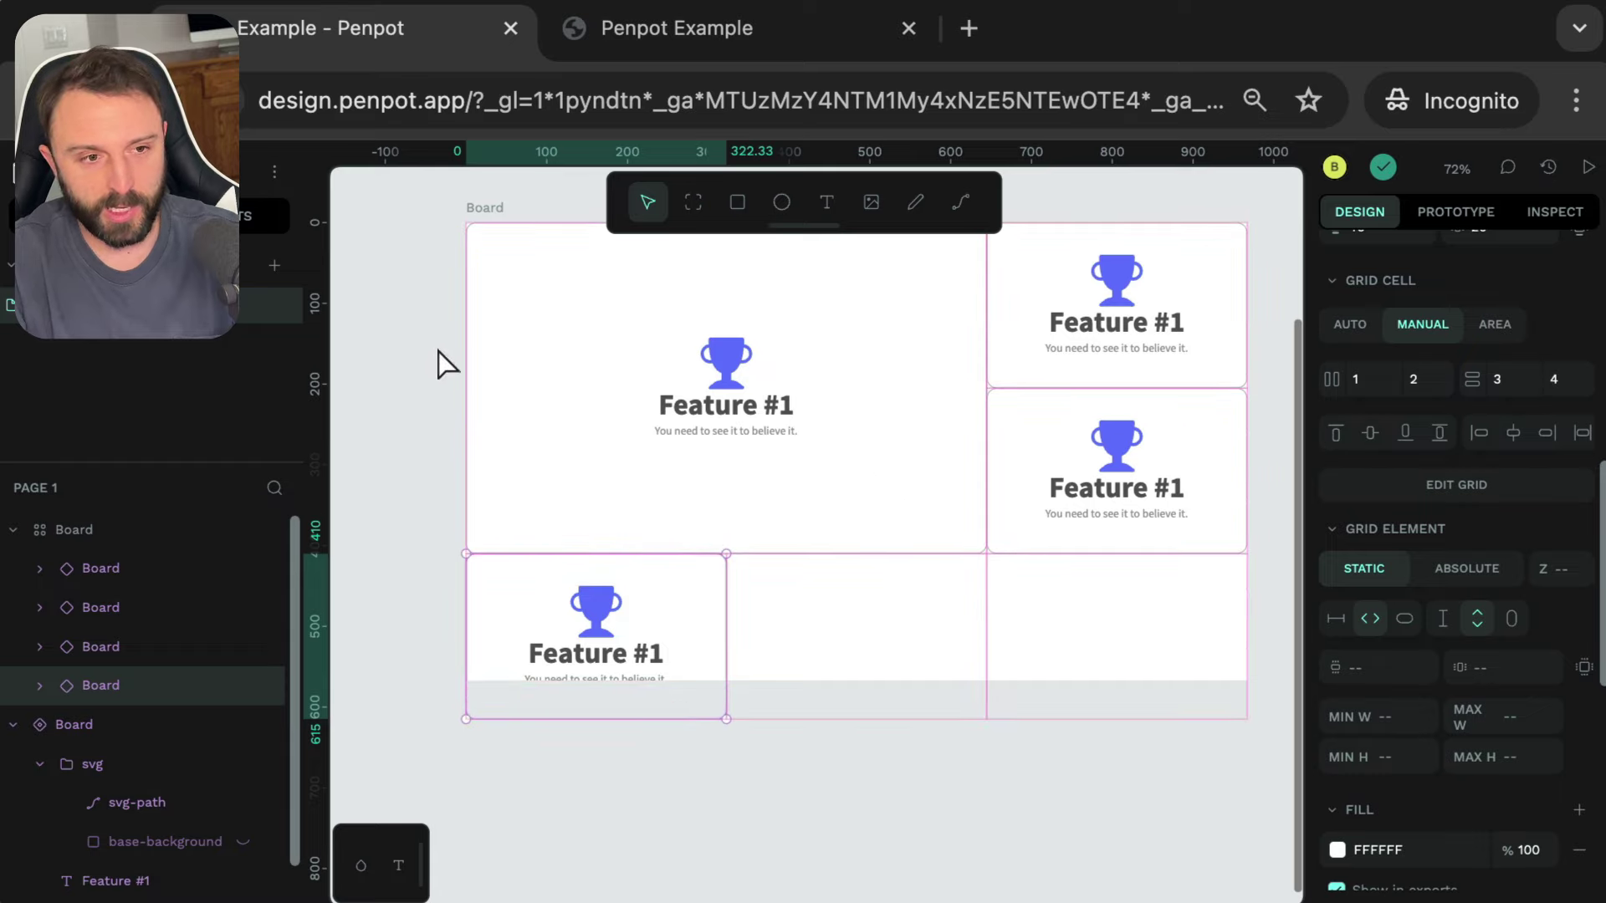
{"action": "scroll", "coordinate": [468, 343], "scroll_direction": "up", "scroll_amount": 3}
{"action": "left_click", "coordinate": [494, 322]}
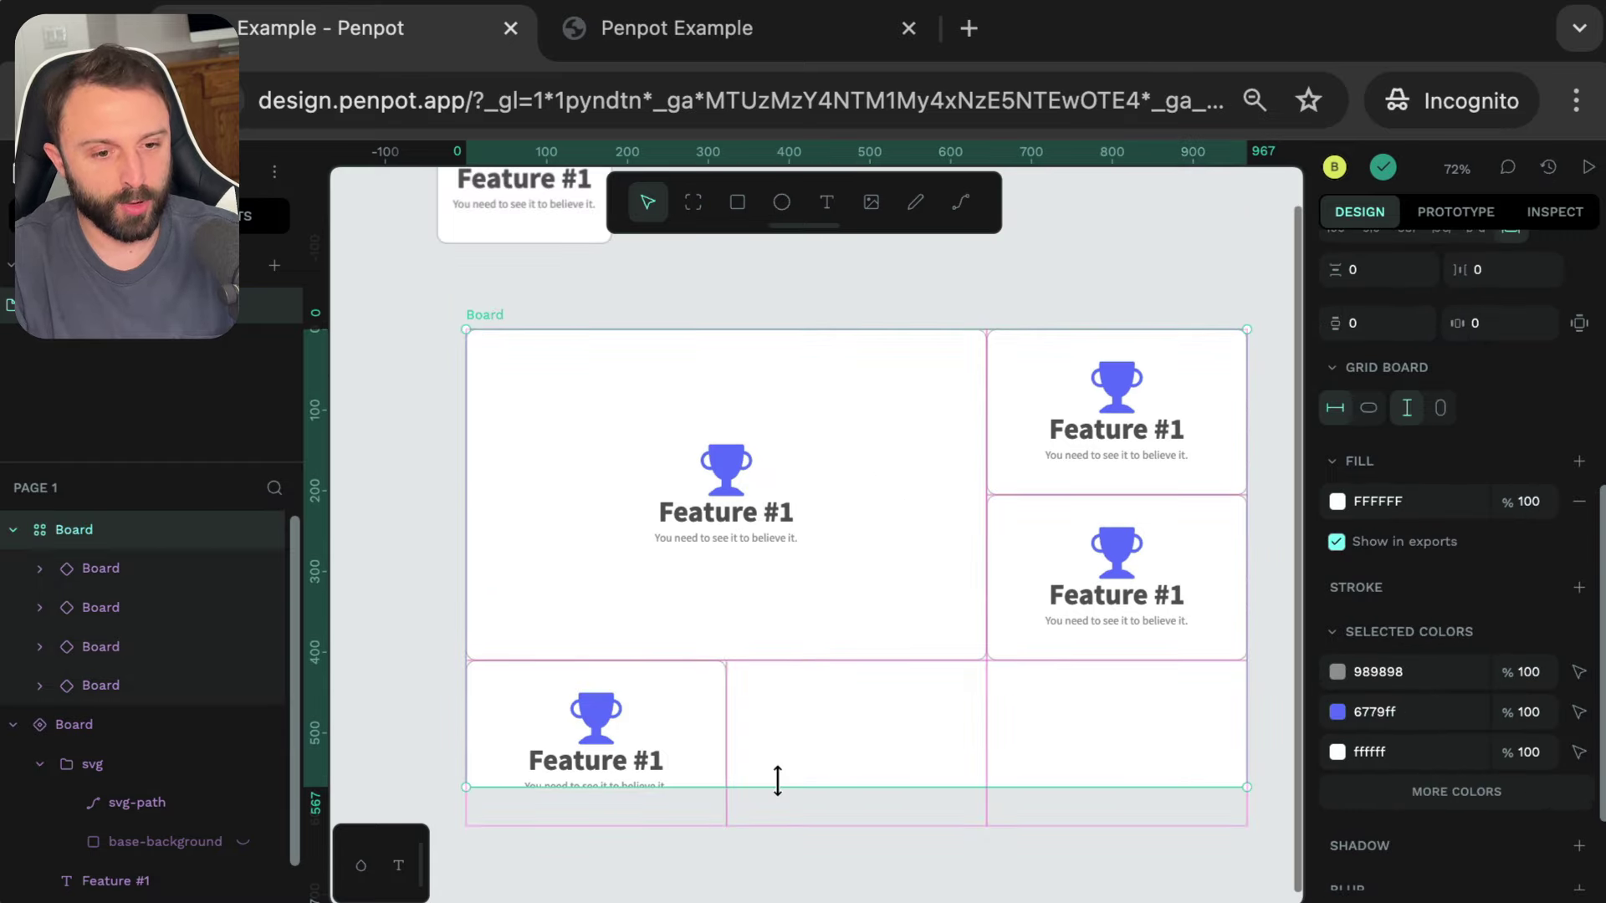
{"action": "left_click_drag", "start_coordinate": [784, 809], "coordinate": [783, 859]}
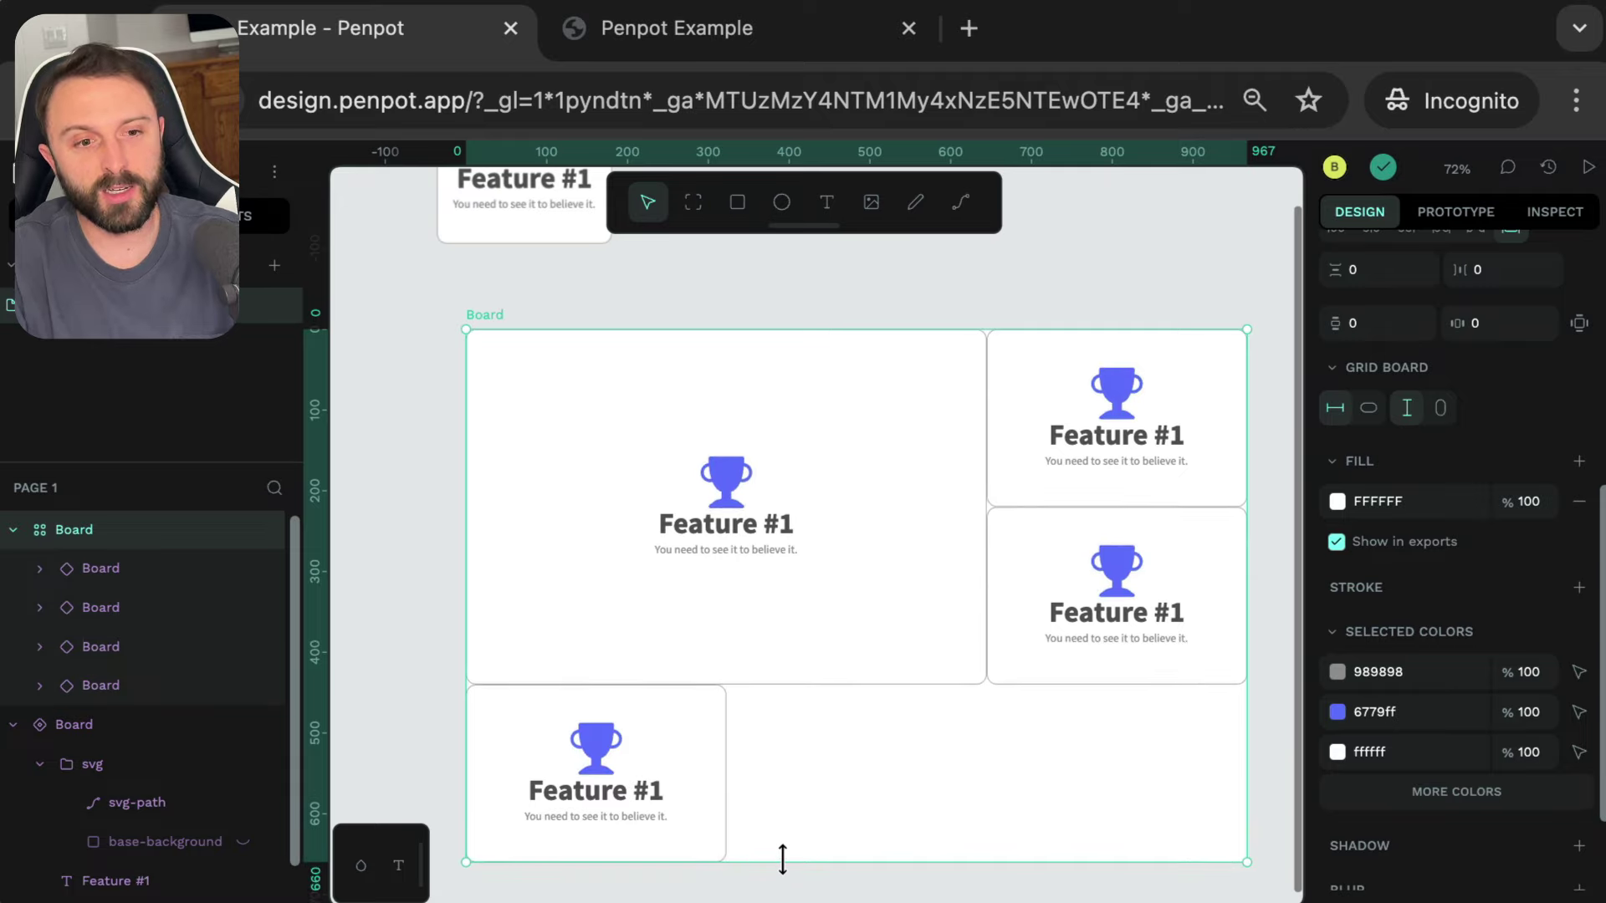
{"action": "left_click", "coordinate": [387, 500]}
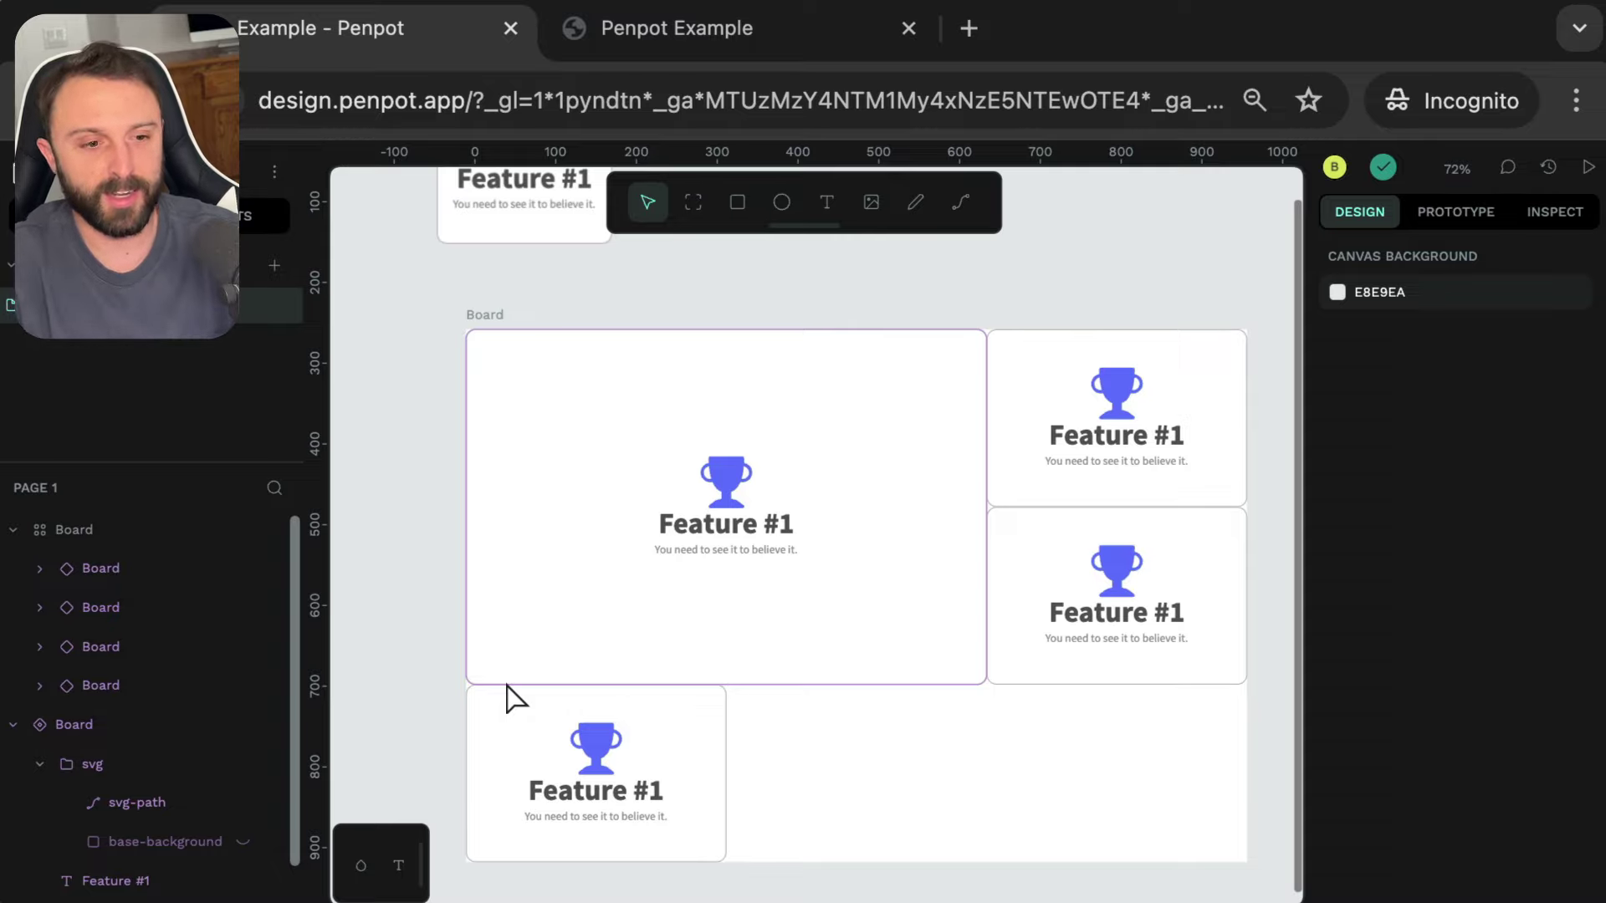
- Place a Feature #1 copy in the bottom-middle cell, filling its width
{"action": "left_click", "coordinate": [590, 747]}
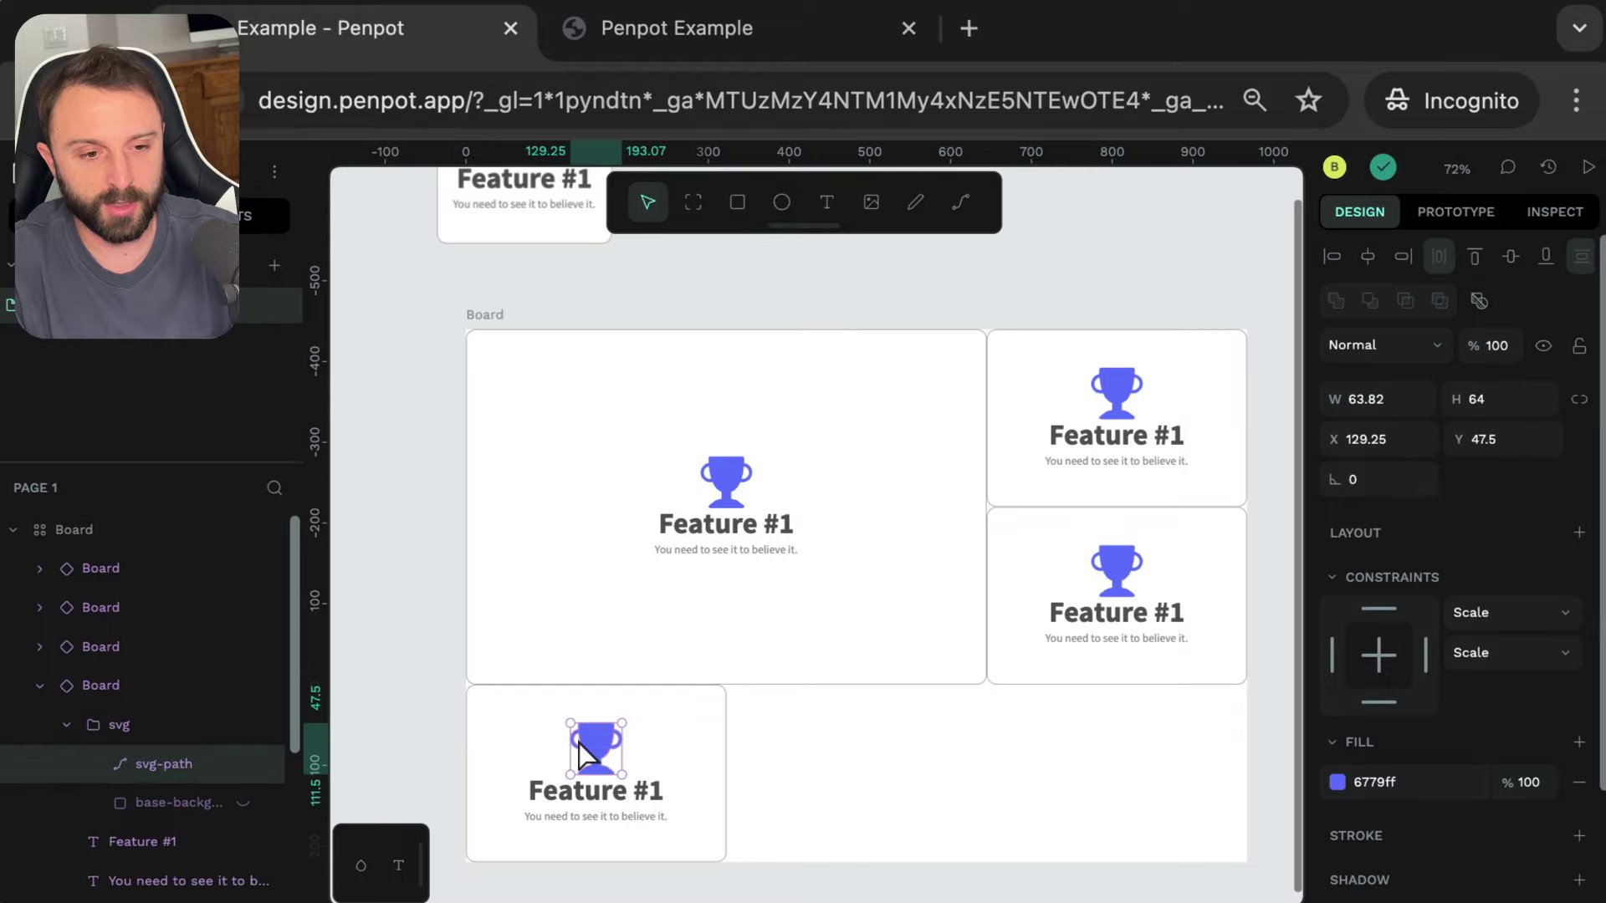
{"action": "key", "text": "Escape"}
{"action": "scroll", "coordinate": [481, 395], "scroll_direction": "up", "scroll_amount": 5}
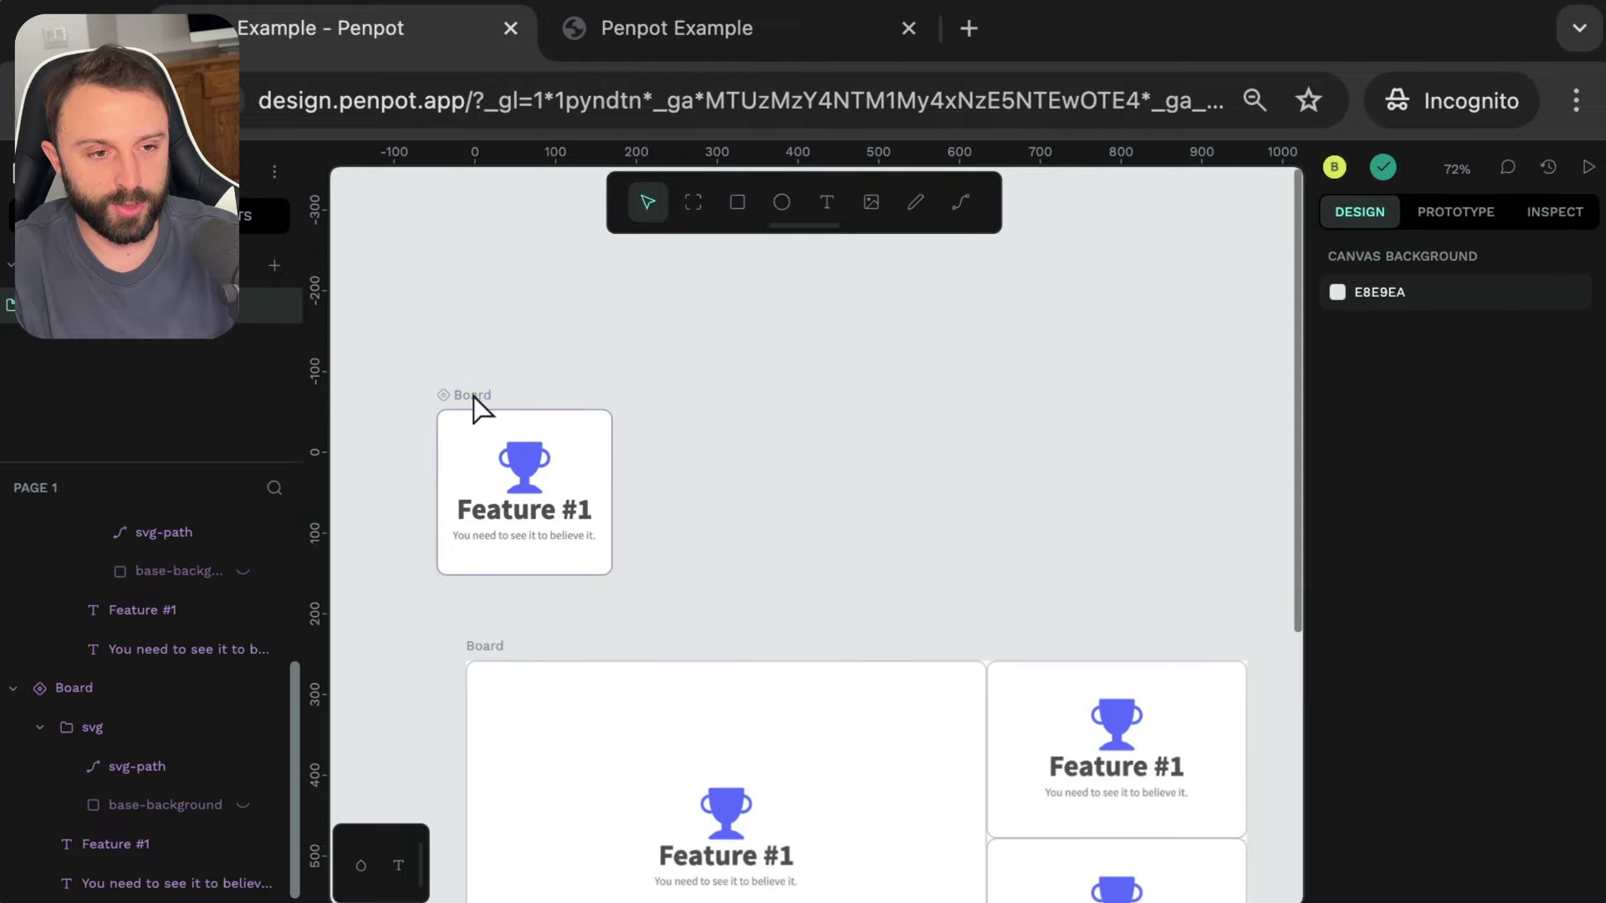
{"action": "left_click", "coordinate": [477, 396]}
{"action": "key", "text": "ctrl+d"}
{"action": "scroll", "coordinate": [861, 470], "scroll_direction": "down", "scroll_amount": 4}
{"action": "left_click_drag", "start_coordinate": [749, 285], "coordinate": [861, 803]}
{"action": "scroll", "coordinate": [1419, 717], "scroll_direction": "down", "scroll_amount": 5}
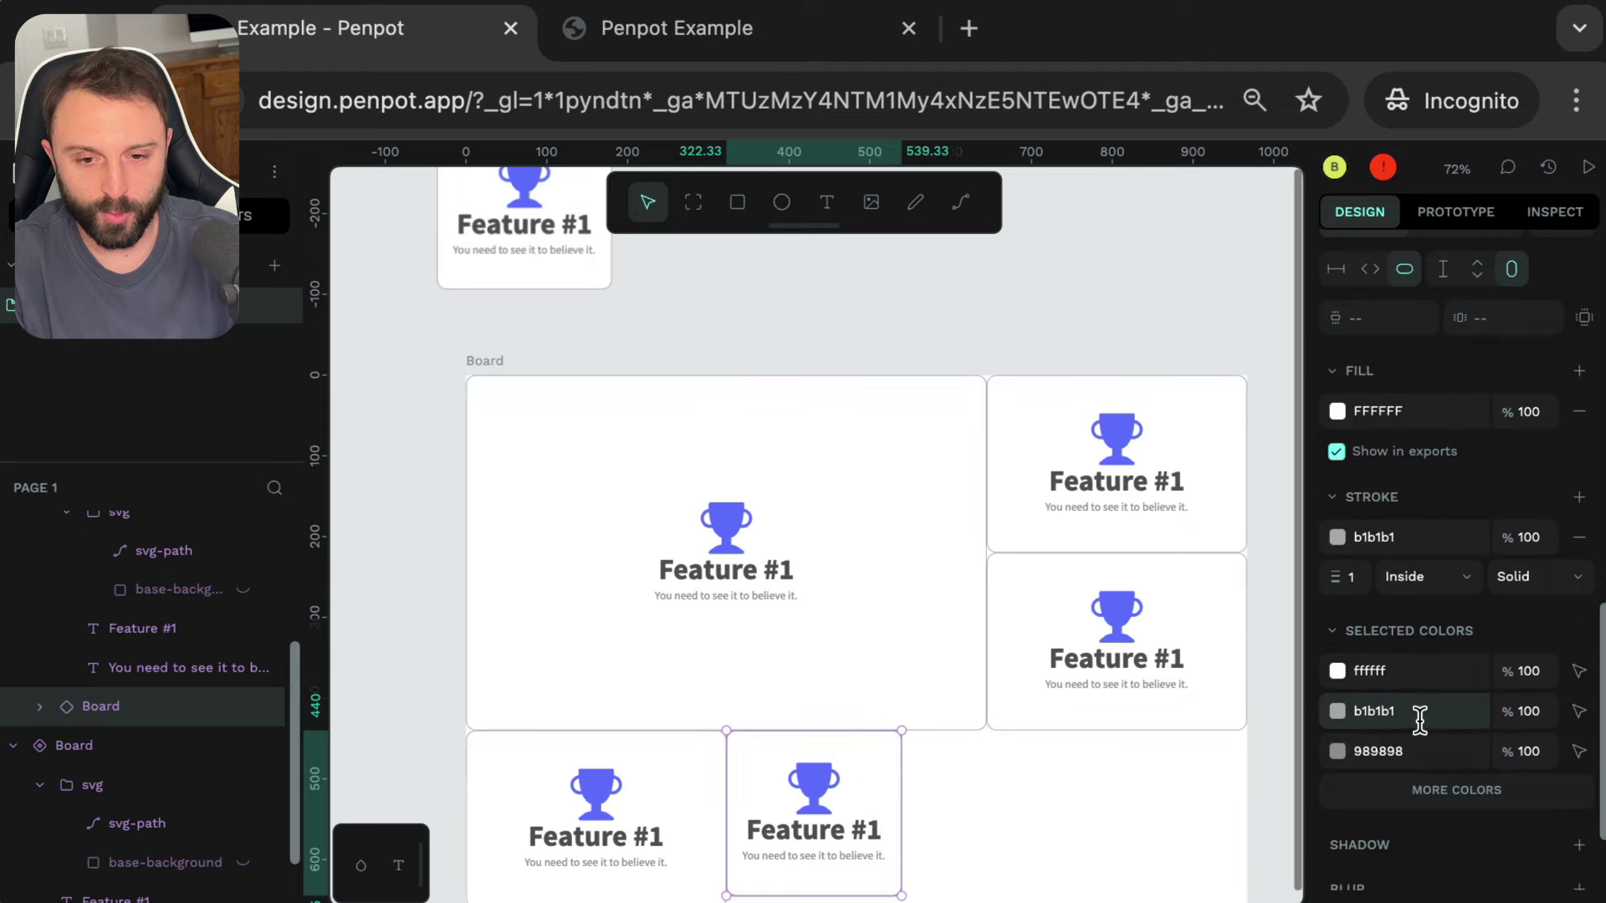
{"action": "scroll", "coordinate": [1434, 645], "scroll_direction": "up", "scroll_amount": 2}
{"action": "left_click", "coordinate": [1370, 337]}
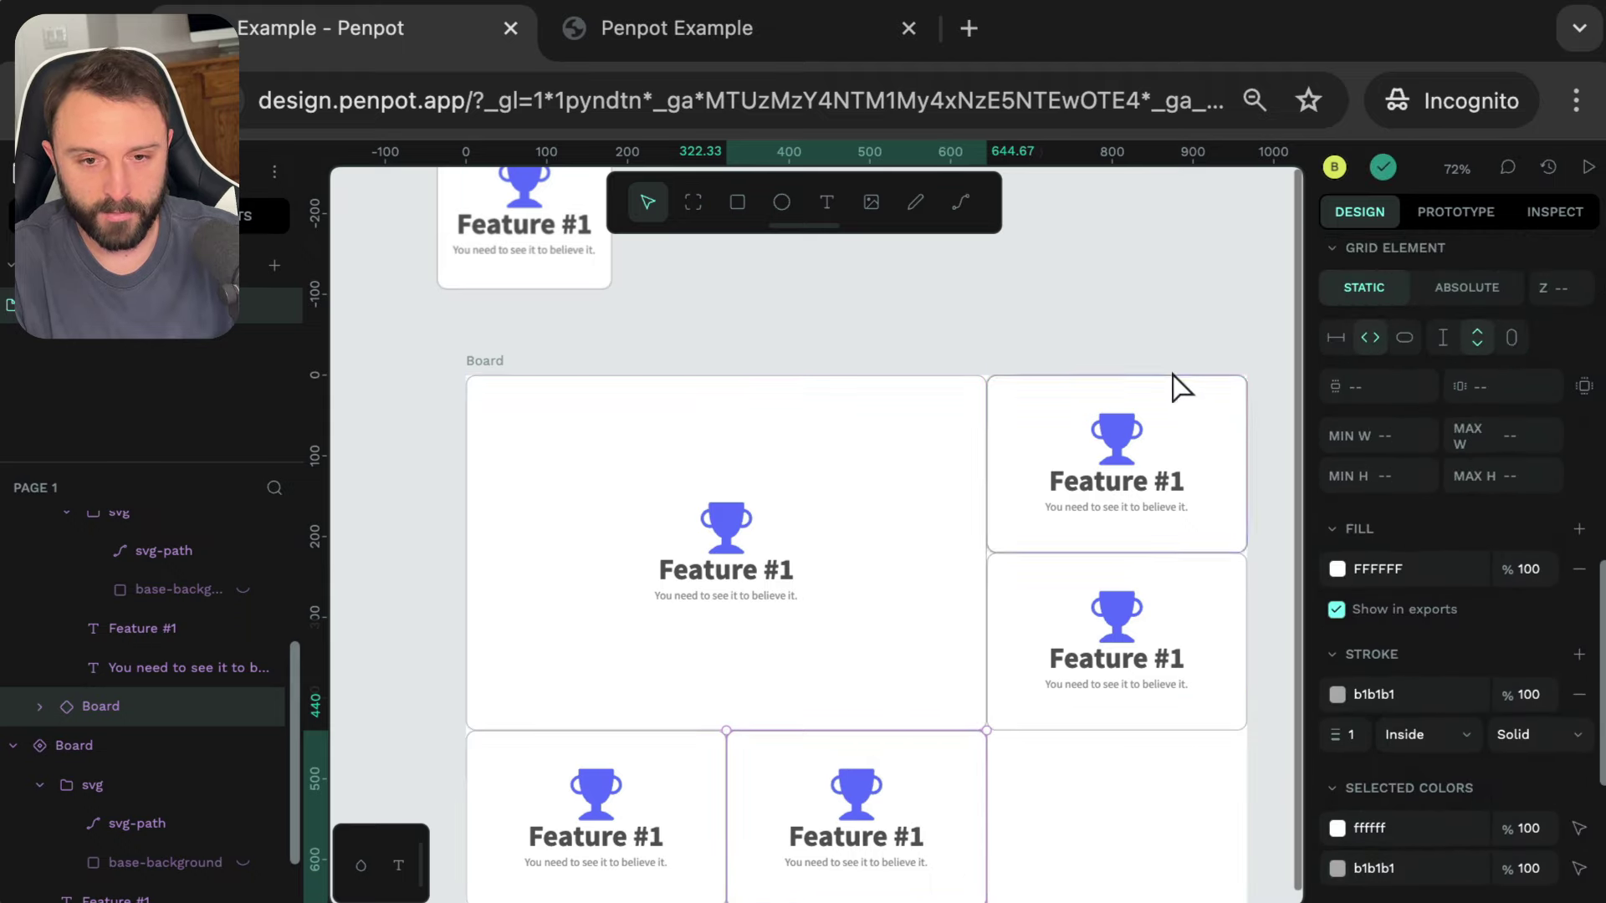
- Add a copy in the bottom-right cell filling width and height, then select the grid board
{"action": "key", "text": "ctrl+d"}
{"action": "left_click_drag", "start_coordinate": [1086, 502], "coordinate": [1057, 824]}
{"action": "scroll", "coordinate": [1445, 761], "scroll_direction": "down", "scroll_amount": 5}
{"action": "left_click", "coordinate": [1404, 786]}
{"action": "left_click", "coordinate": [1477, 786]}
{"action": "left_click", "coordinate": [1219, 327]}
{"action": "scroll", "coordinate": [1271, 577], "scroll_direction": "down", "scroll_amount": 1}
{"action": "scroll", "coordinate": [1271, 577], "scroll_direction": "right", "scroll_amount": 1}
{"action": "left_click_drag", "start_coordinate": [878, 326], "coordinate": [987, 774]}
{"action": "left_click", "coordinate": [428, 297]}
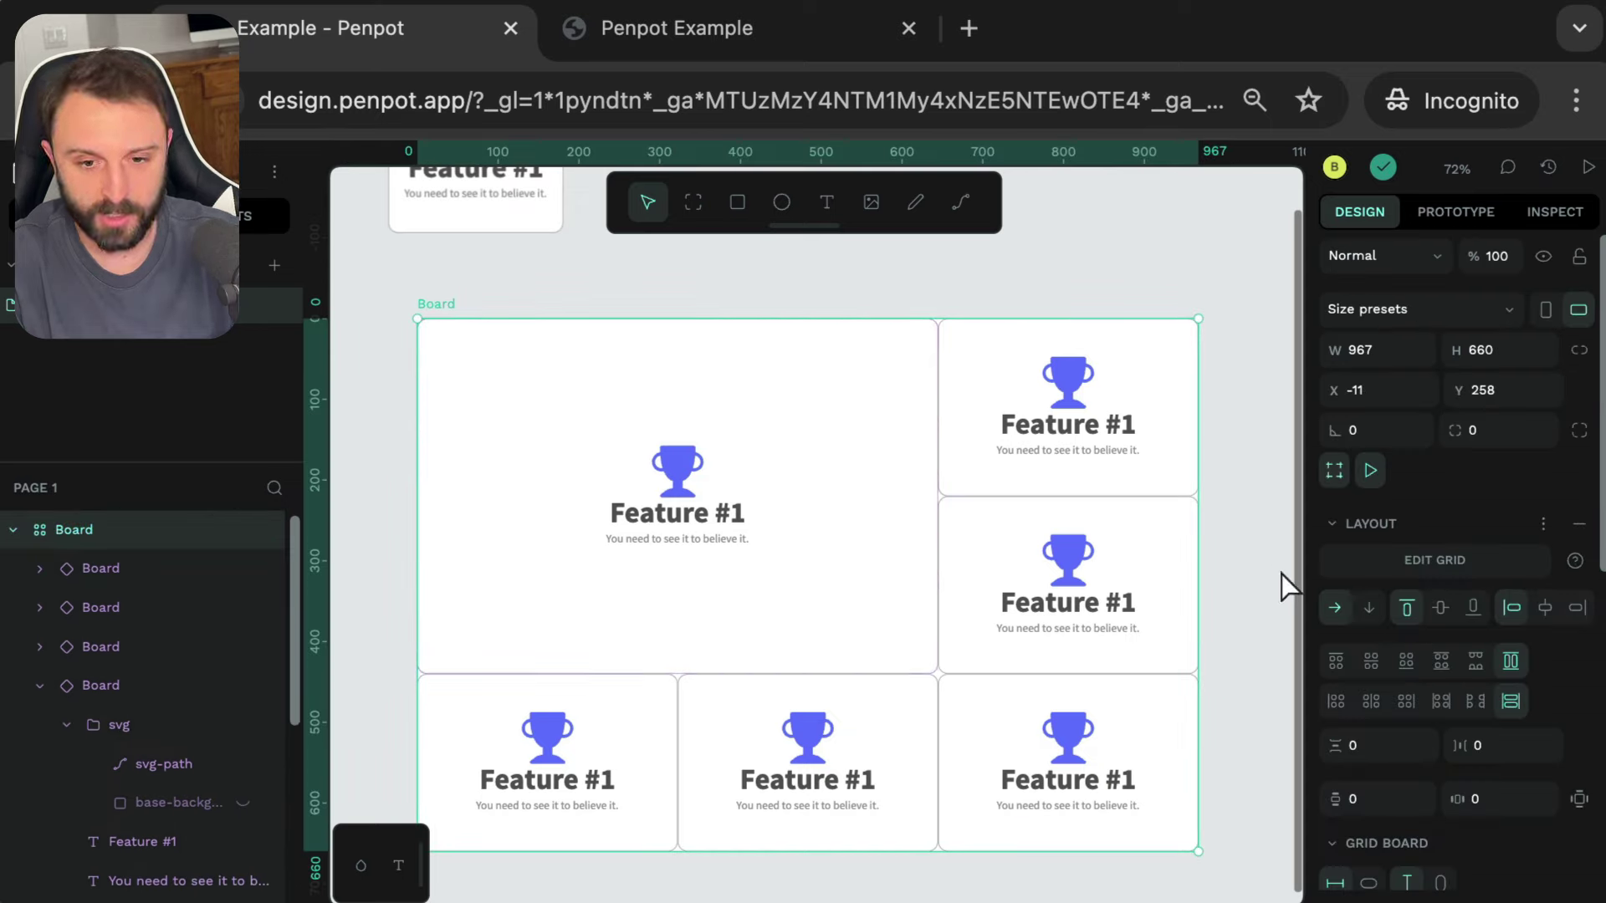
- Set the grid's column gap, row gap and padding to 24 px
{"action": "left_click", "coordinate": [1447, 745]}
{"action": "type", "text": "2"}
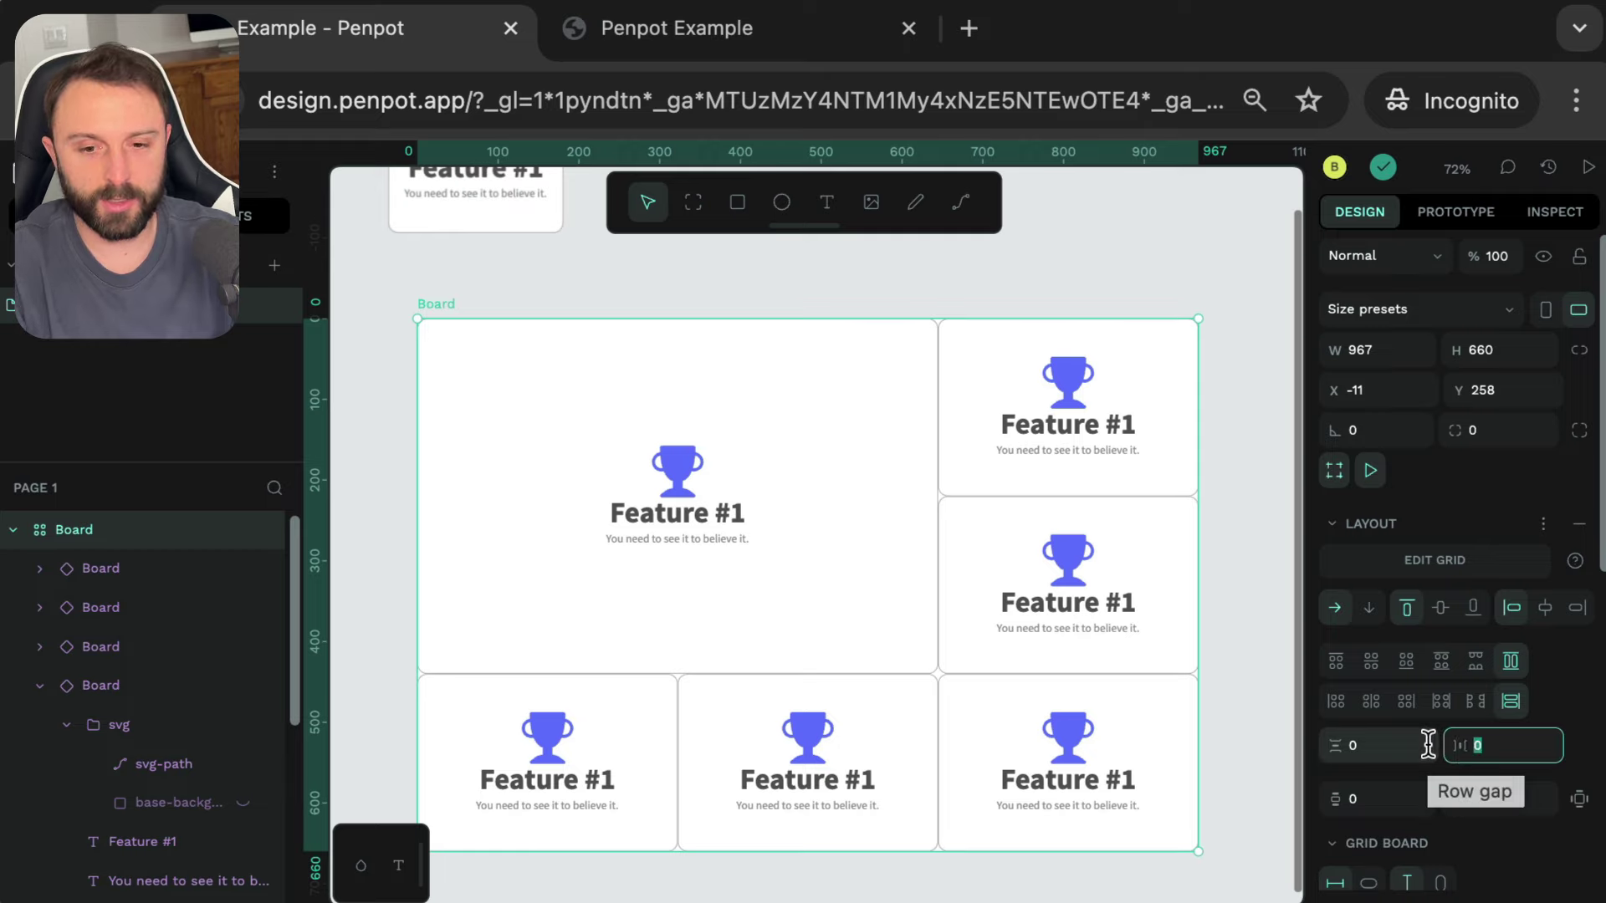
{"action": "type", "text": "4"}
{"action": "key", "text": "Return"}
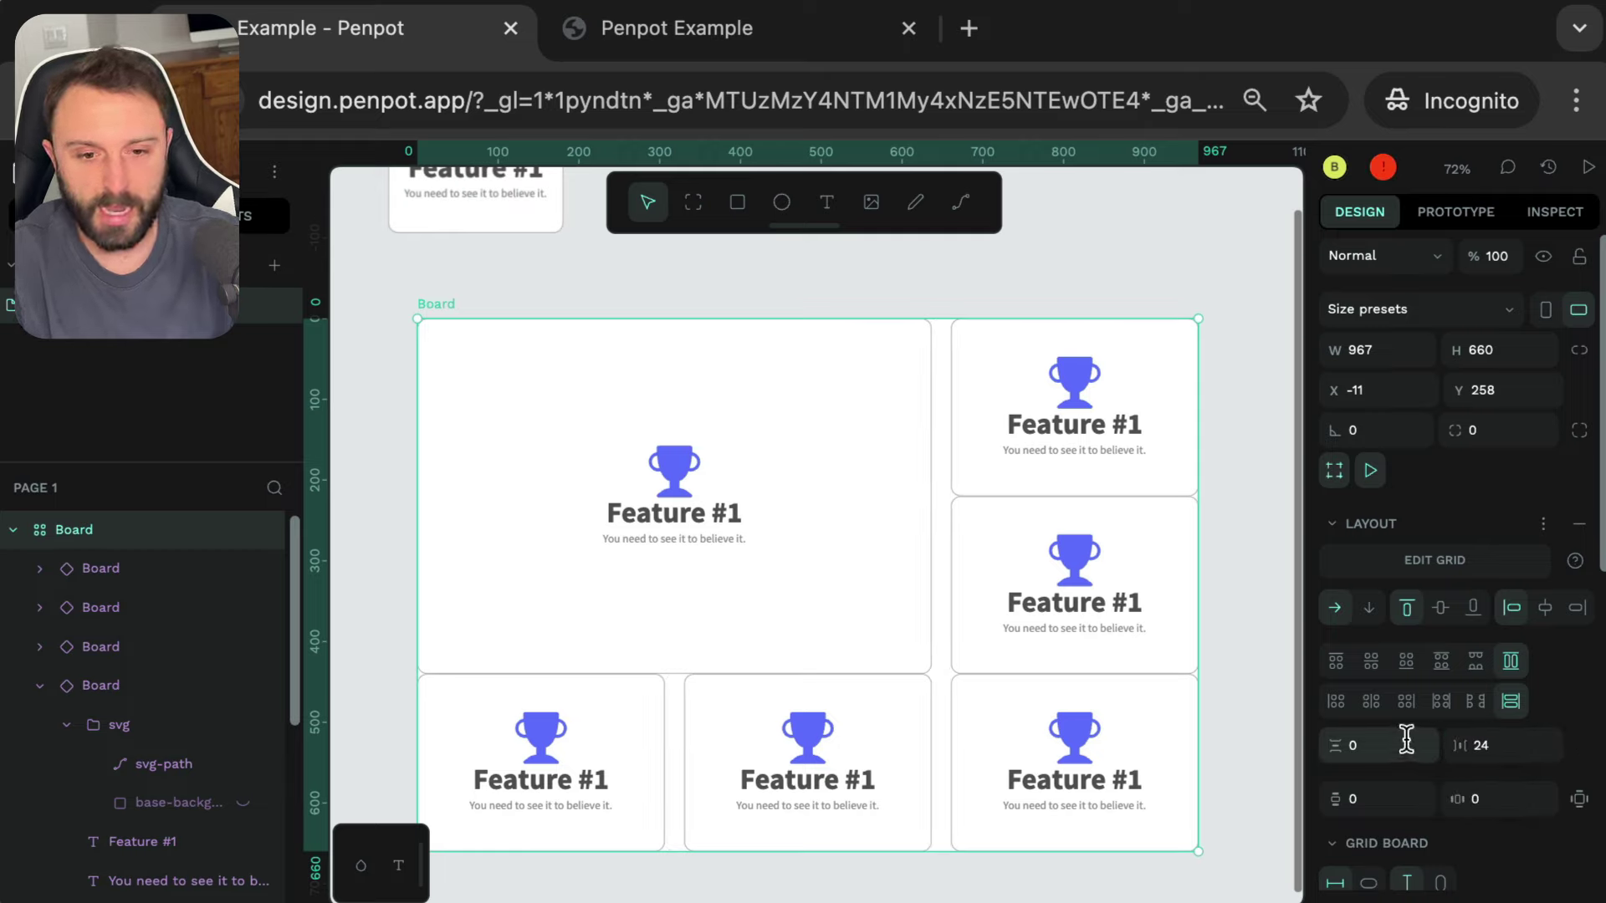
{"action": "left_click", "coordinate": [1355, 744]}
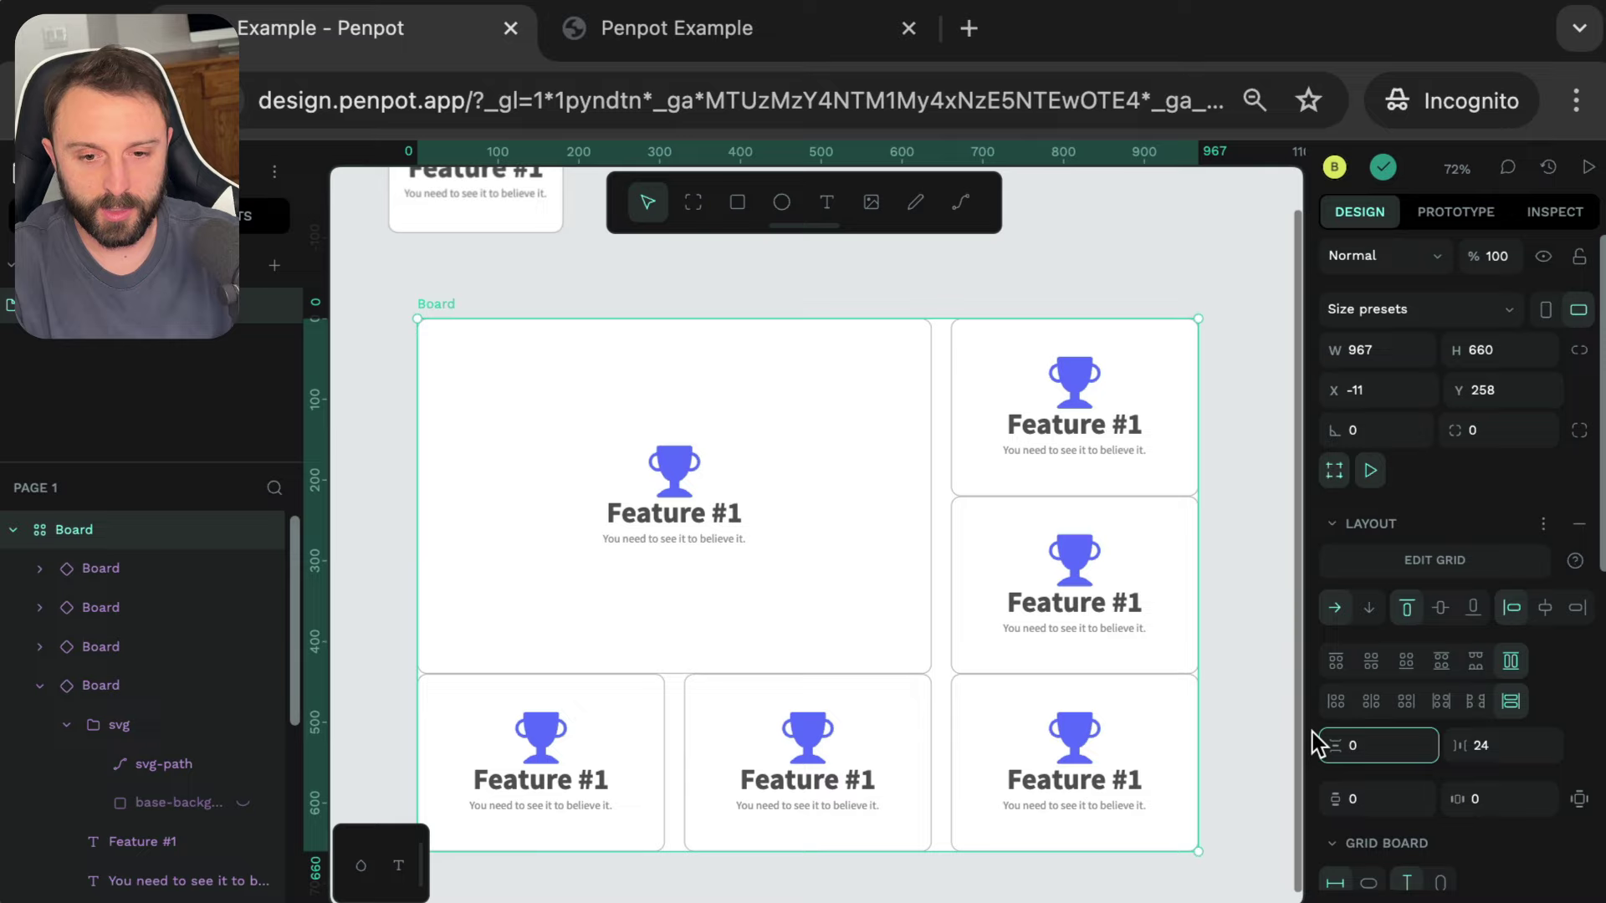
{"action": "key", "text": "Return"}
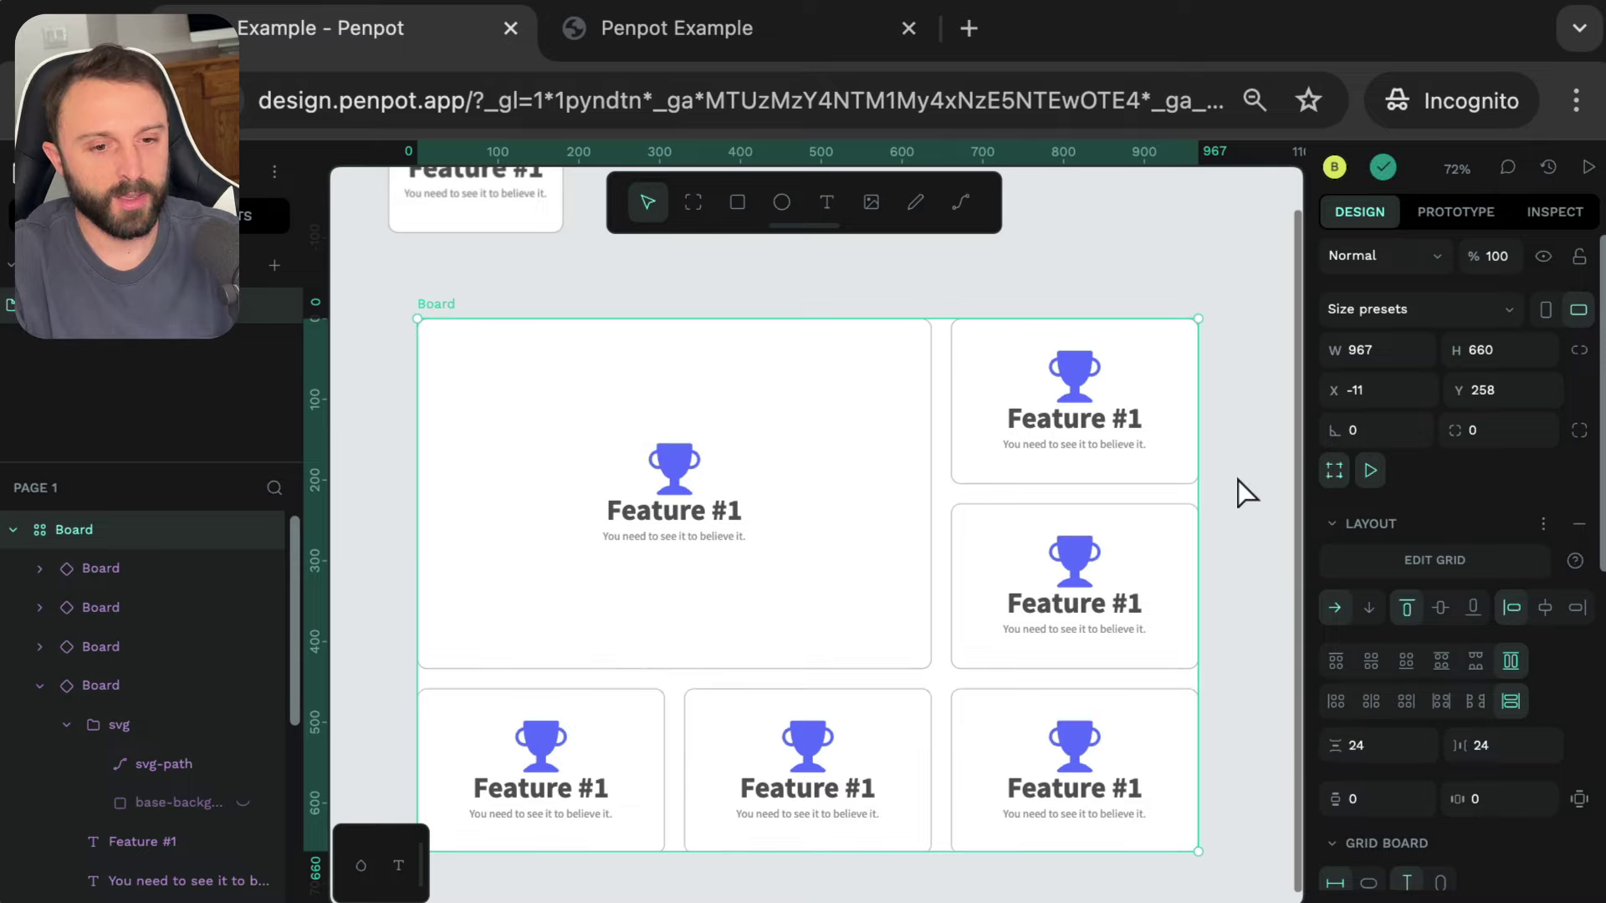
{"action": "left_click_drag", "start_coordinate": [448, 315], "coordinate": [957, 670]}
{"action": "left_click", "coordinate": [1330, 802]}
{"action": "key", "text": "Return"}
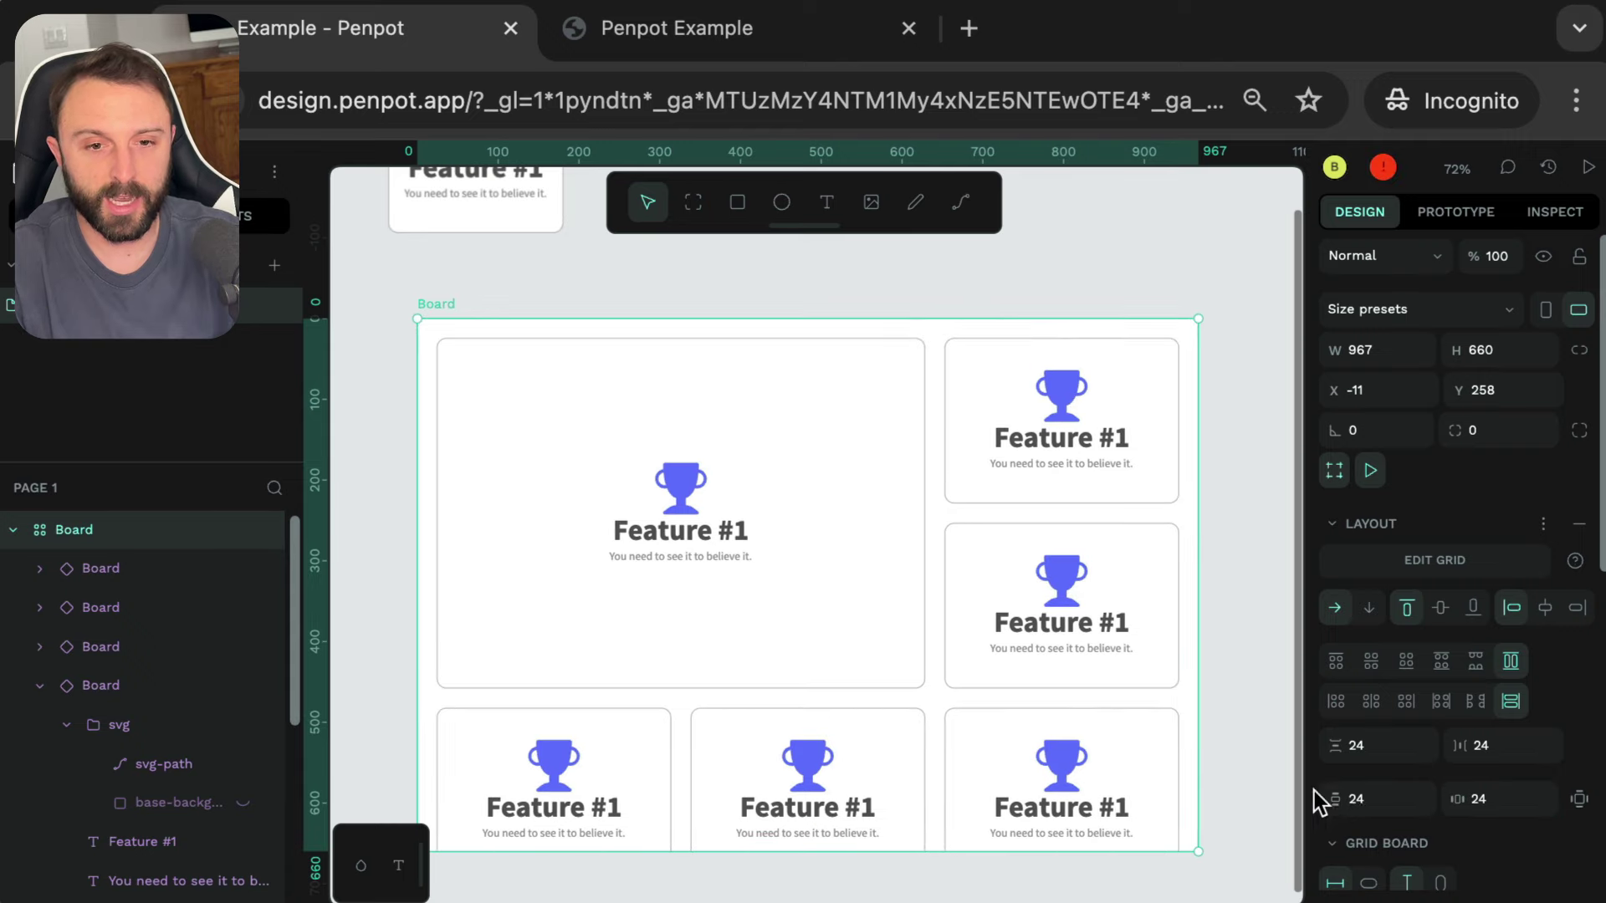
{"action": "left_click", "coordinate": [1245, 680]}
- Make the grid board taller, to about 967×768, so all cards fit
{"action": "left_click", "coordinate": [430, 316]}
{"action": "scroll", "coordinate": [753, 728], "scroll_direction": "down", "scroll_amount": 4}
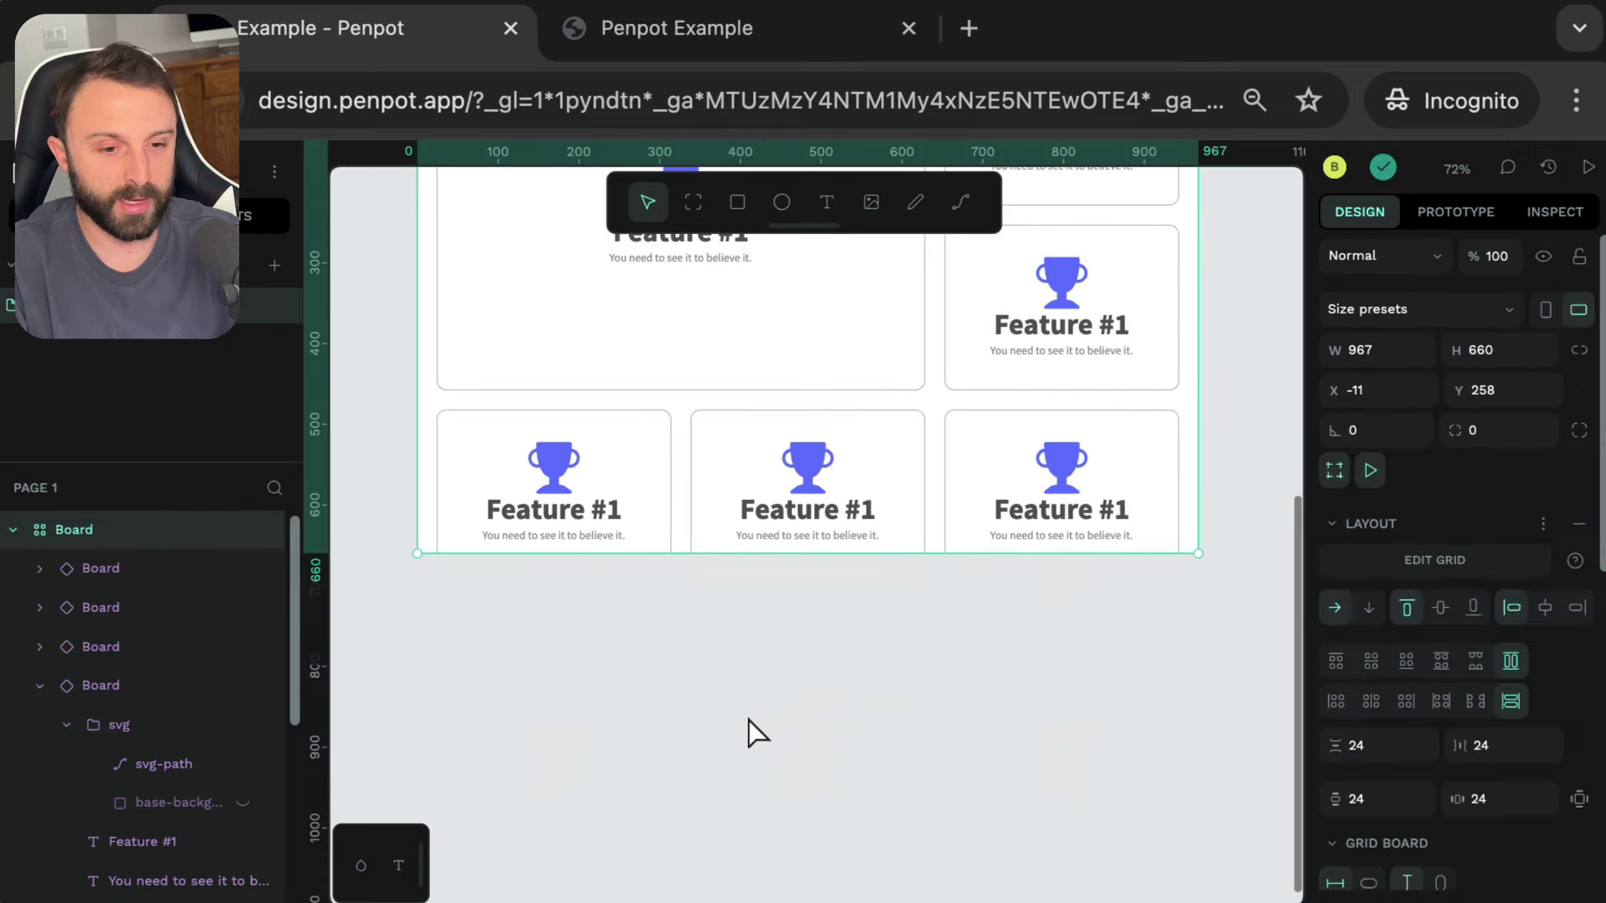
{"action": "left_click_drag", "start_coordinate": [790, 552], "coordinate": [789, 641]}
{"action": "scroll", "coordinate": [1263, 611], "scroll_direction": "up", "scroll_amount": 4}
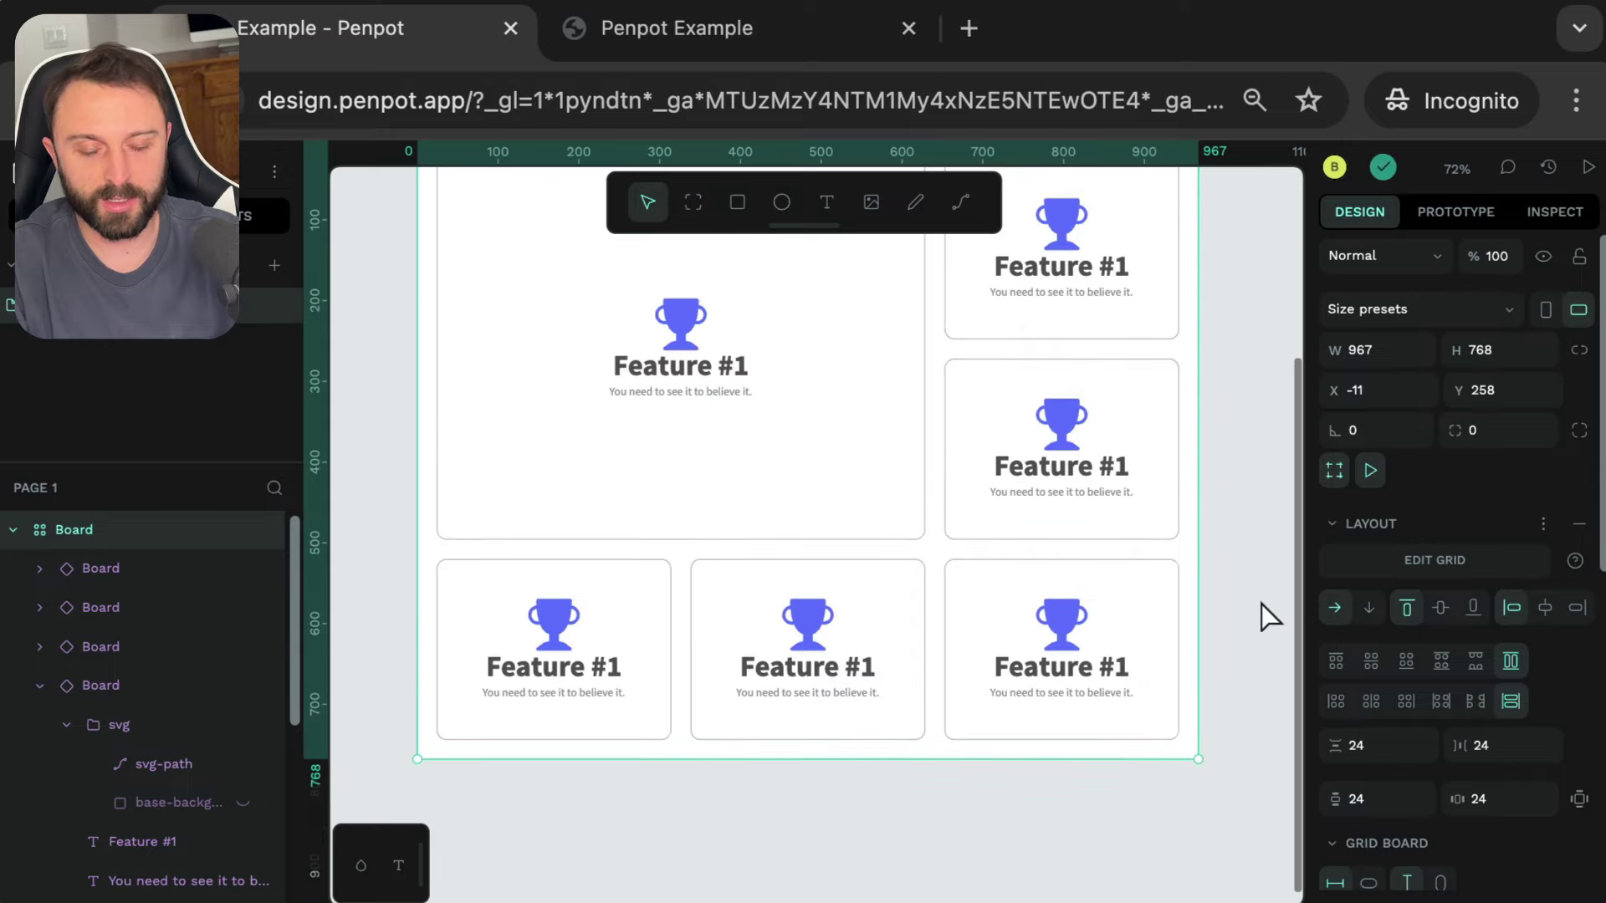
{"action": "left_click", "coordinate": [1269, 609]}
{"action": "scroll", "coordinate": [1270, 609], "scroll_direction": "up", "scroll_amount": 1}
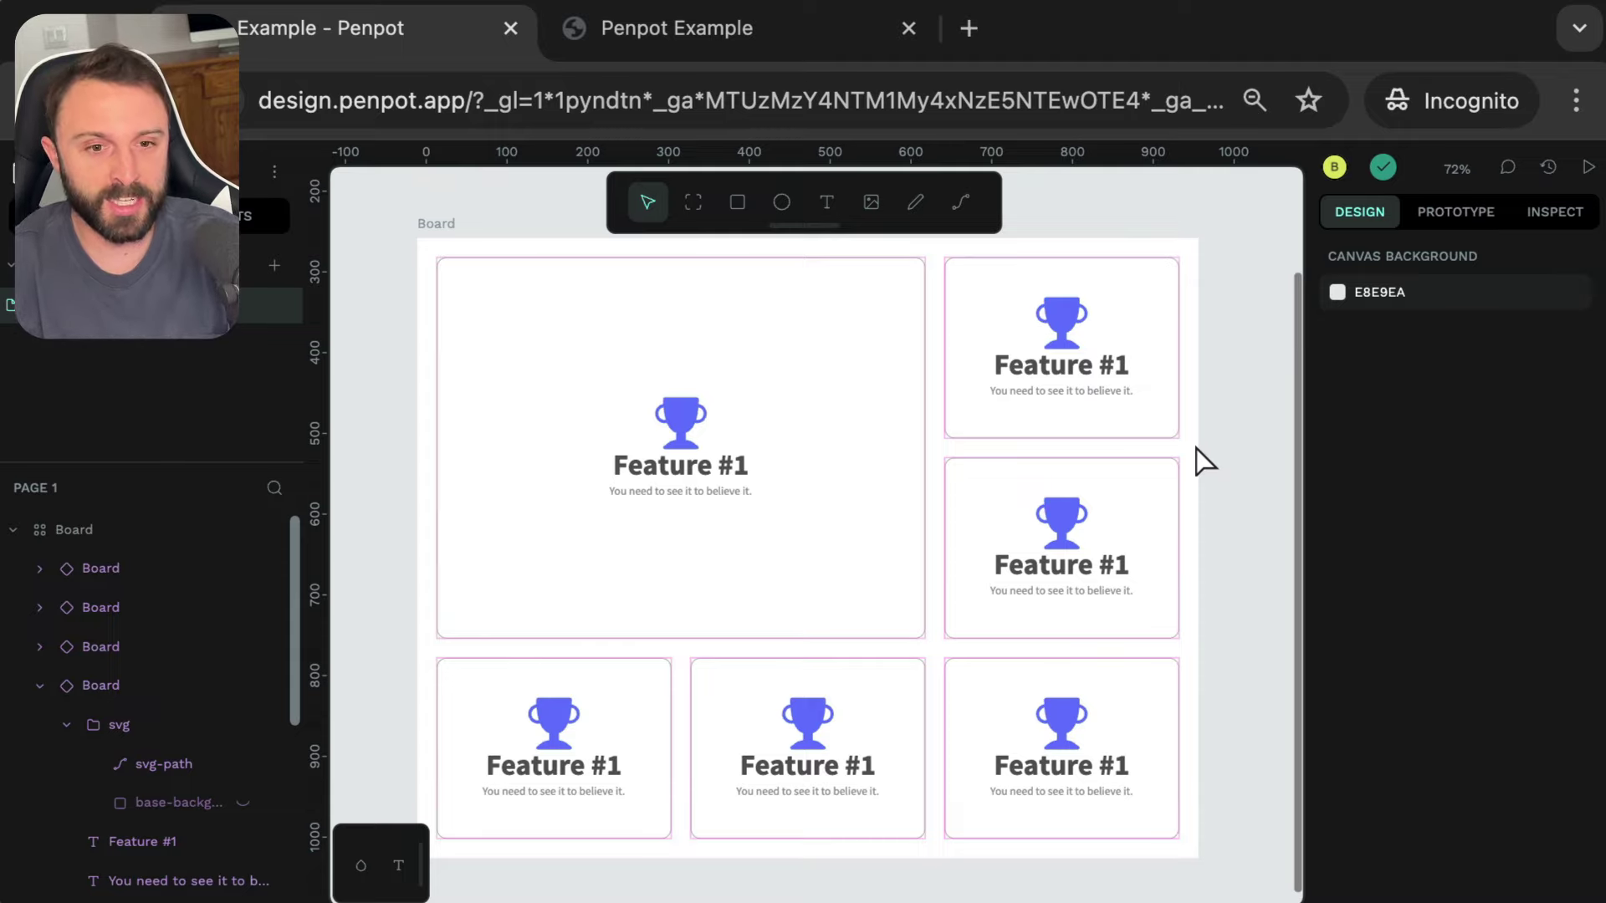
- Inspect the trophy board's gap and padding code, then the large Feature #1 card's flex properties
{"action": "left_click", "coordinate": [446, 223]}
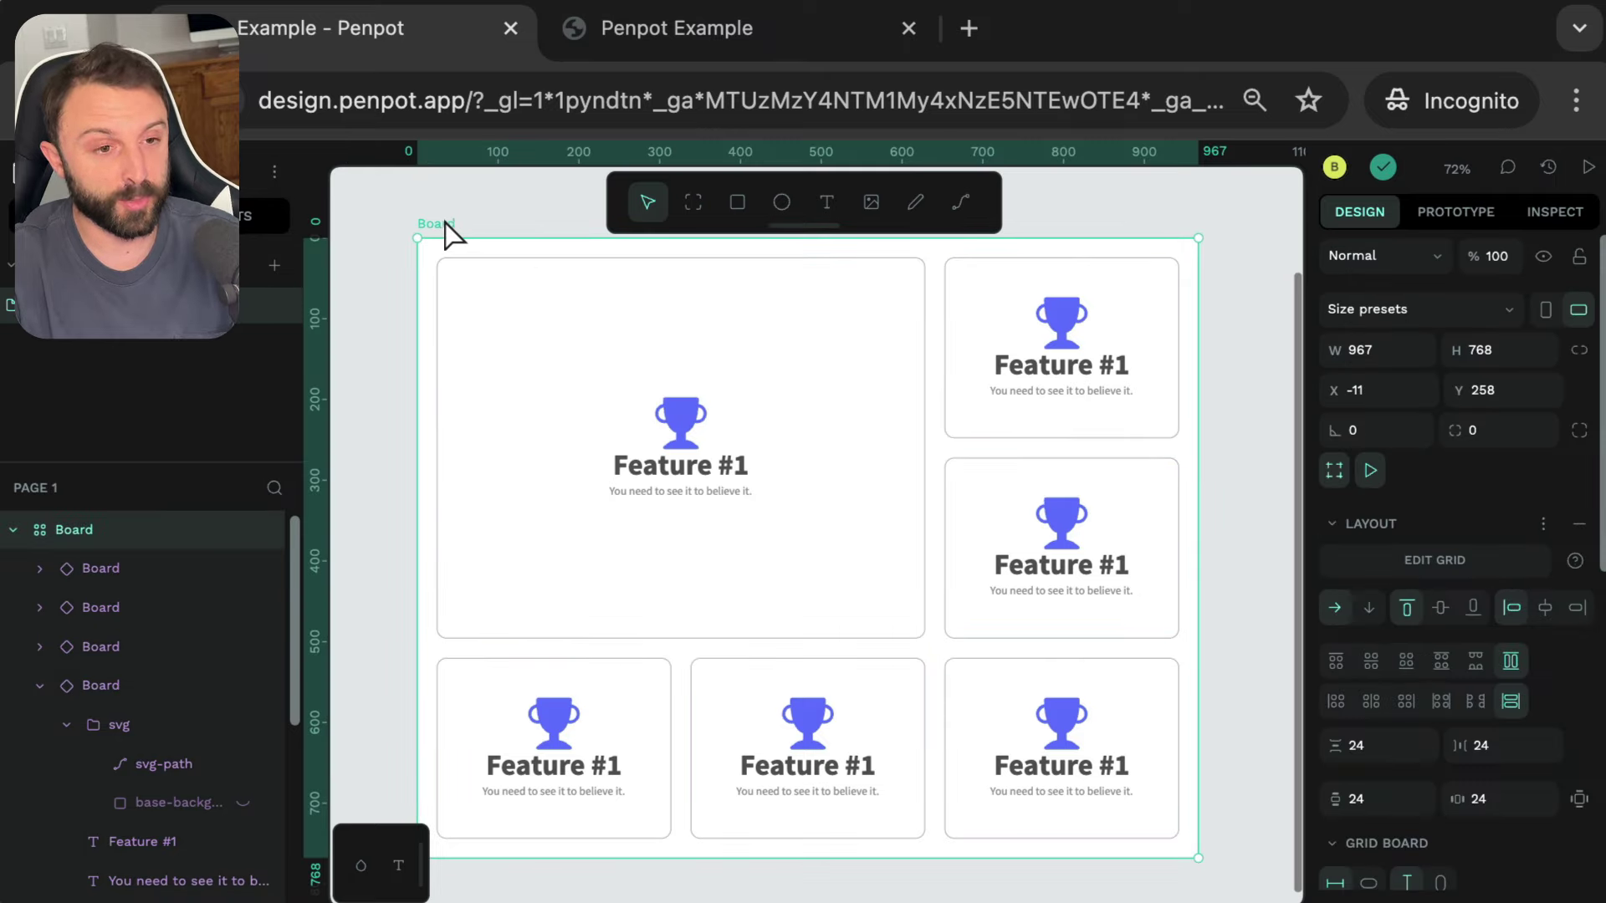
{"action": "left_click", "coordinate": [1555, 212]}
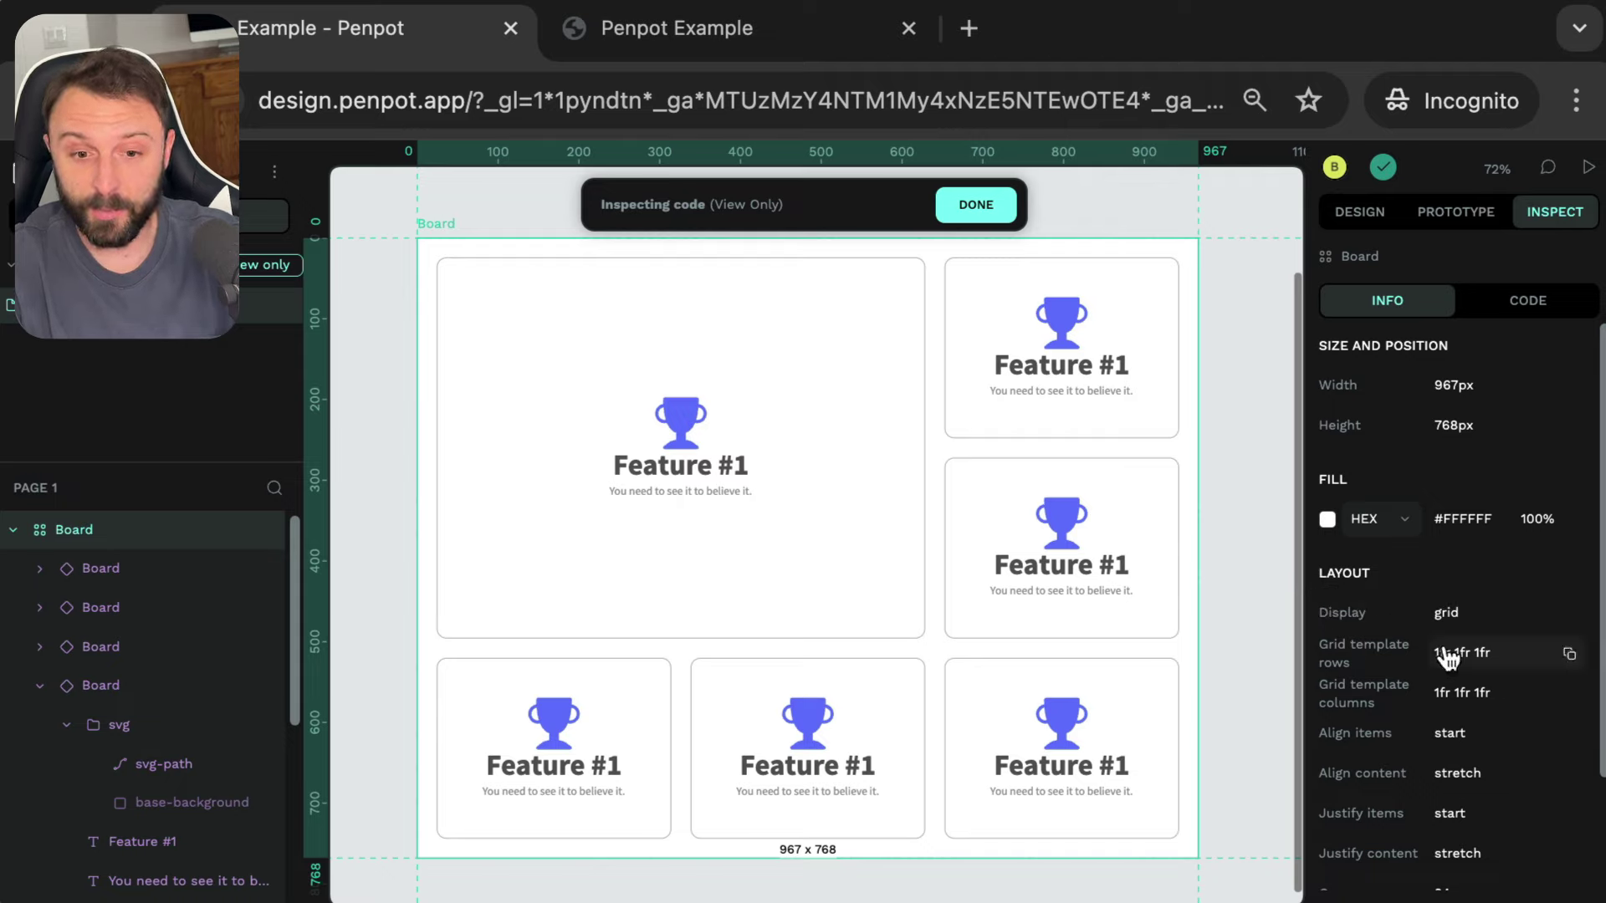
{"action": "scroll", "coordinate": [1384, 710], "scroll_direction": "down", "scroll_amount": 3}
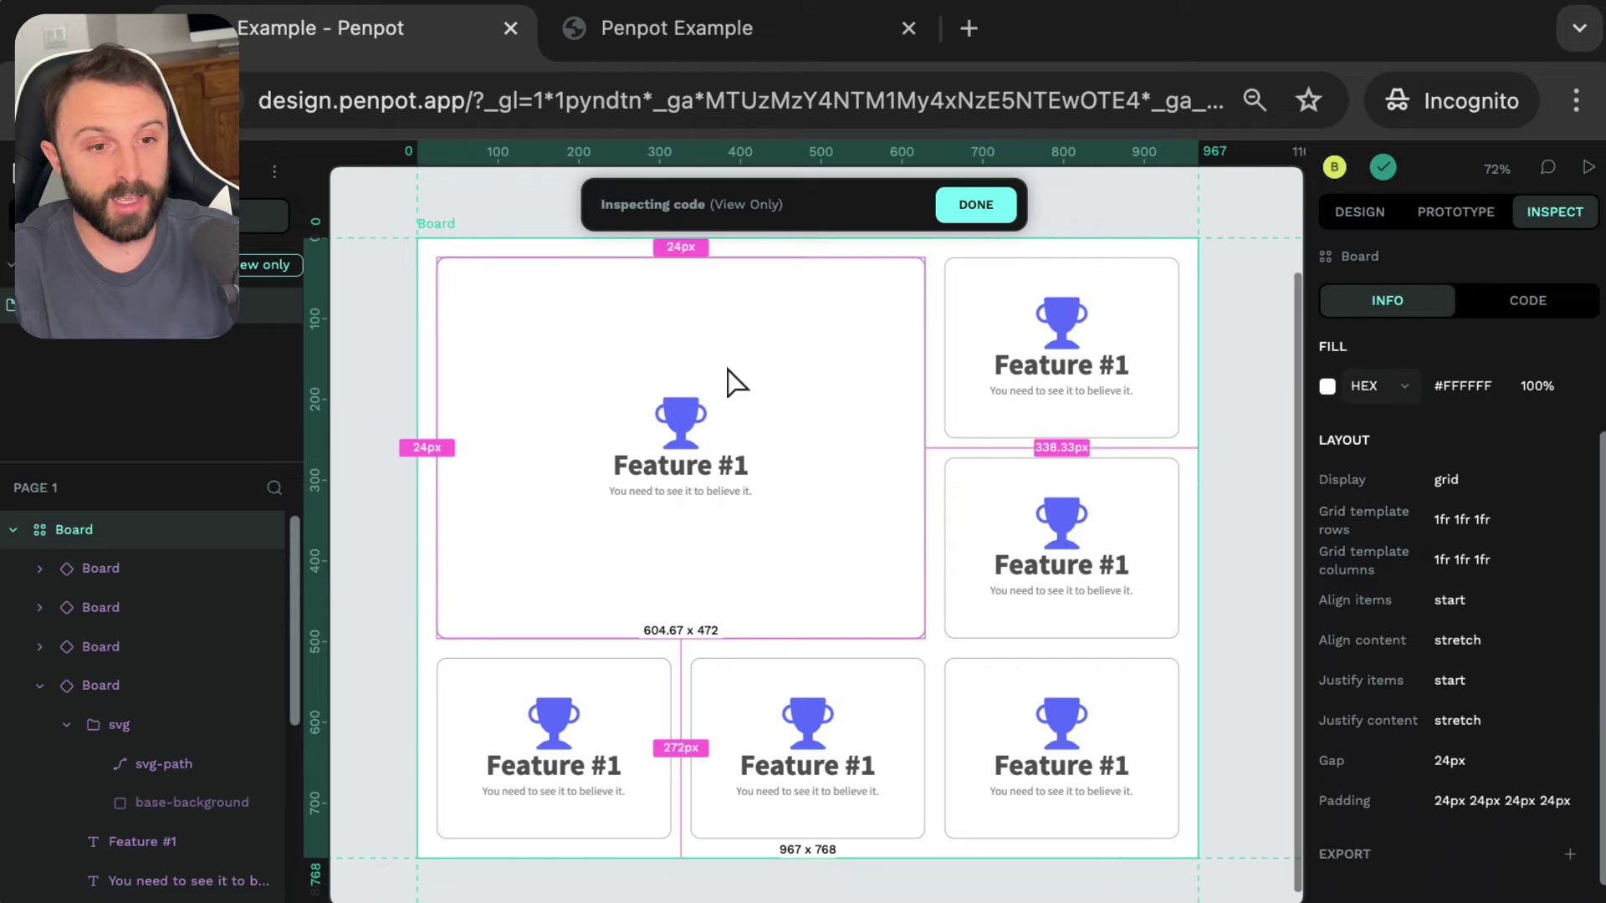
{"action": "left_click", "coordinate": [693, 324]}
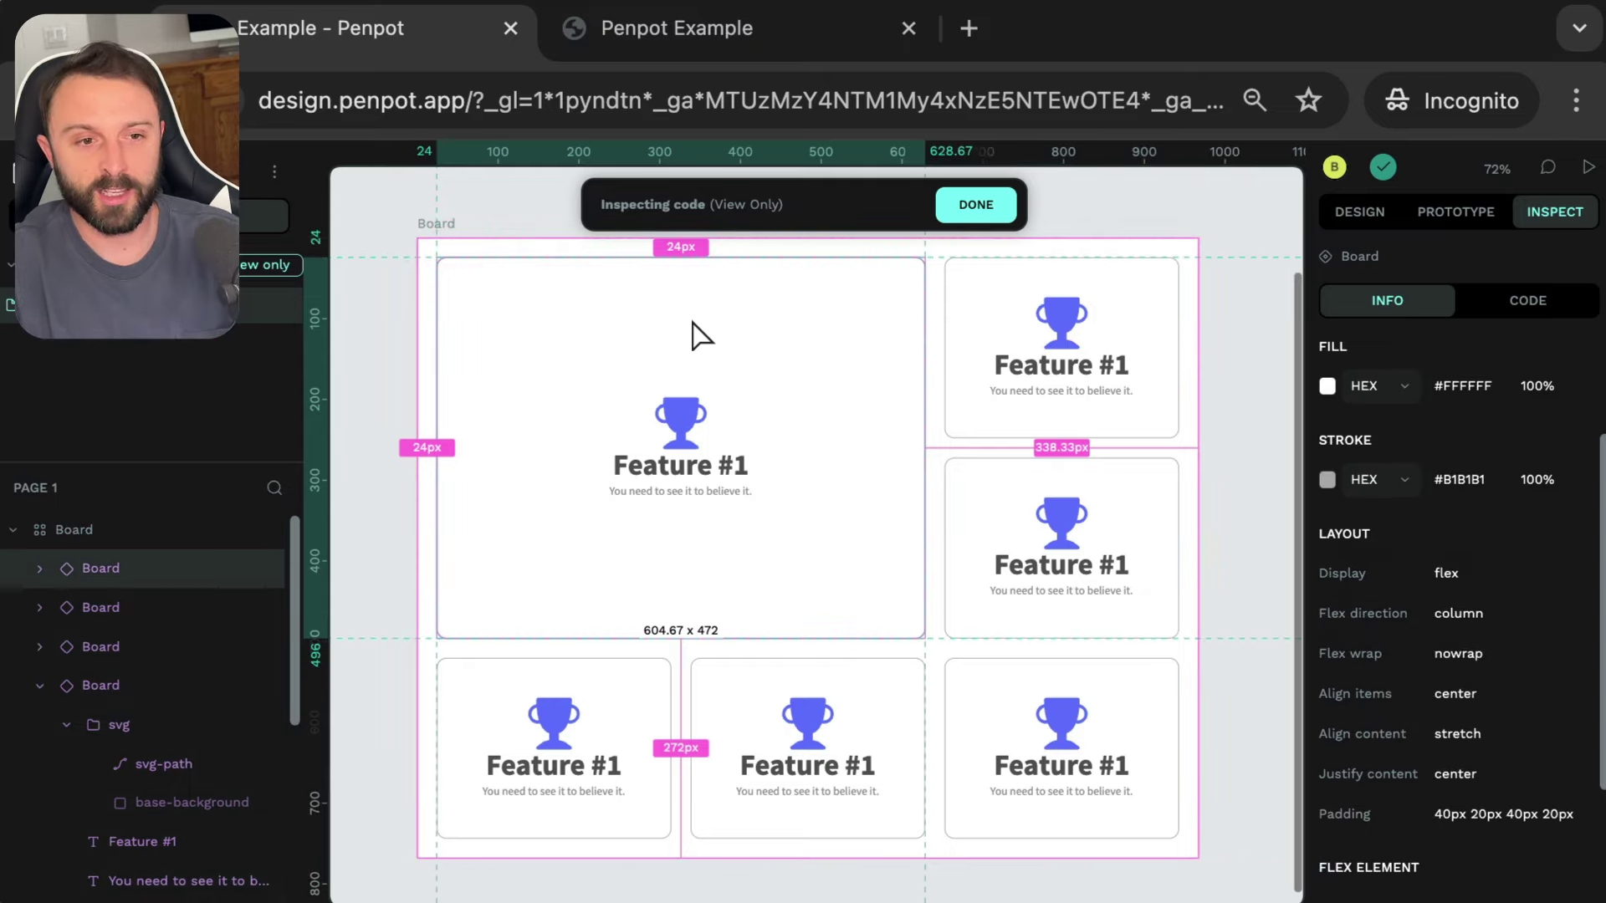
{"action": "left_click_drag", "start_coordinate": [369, 244], "coordinate": [900, 577]}
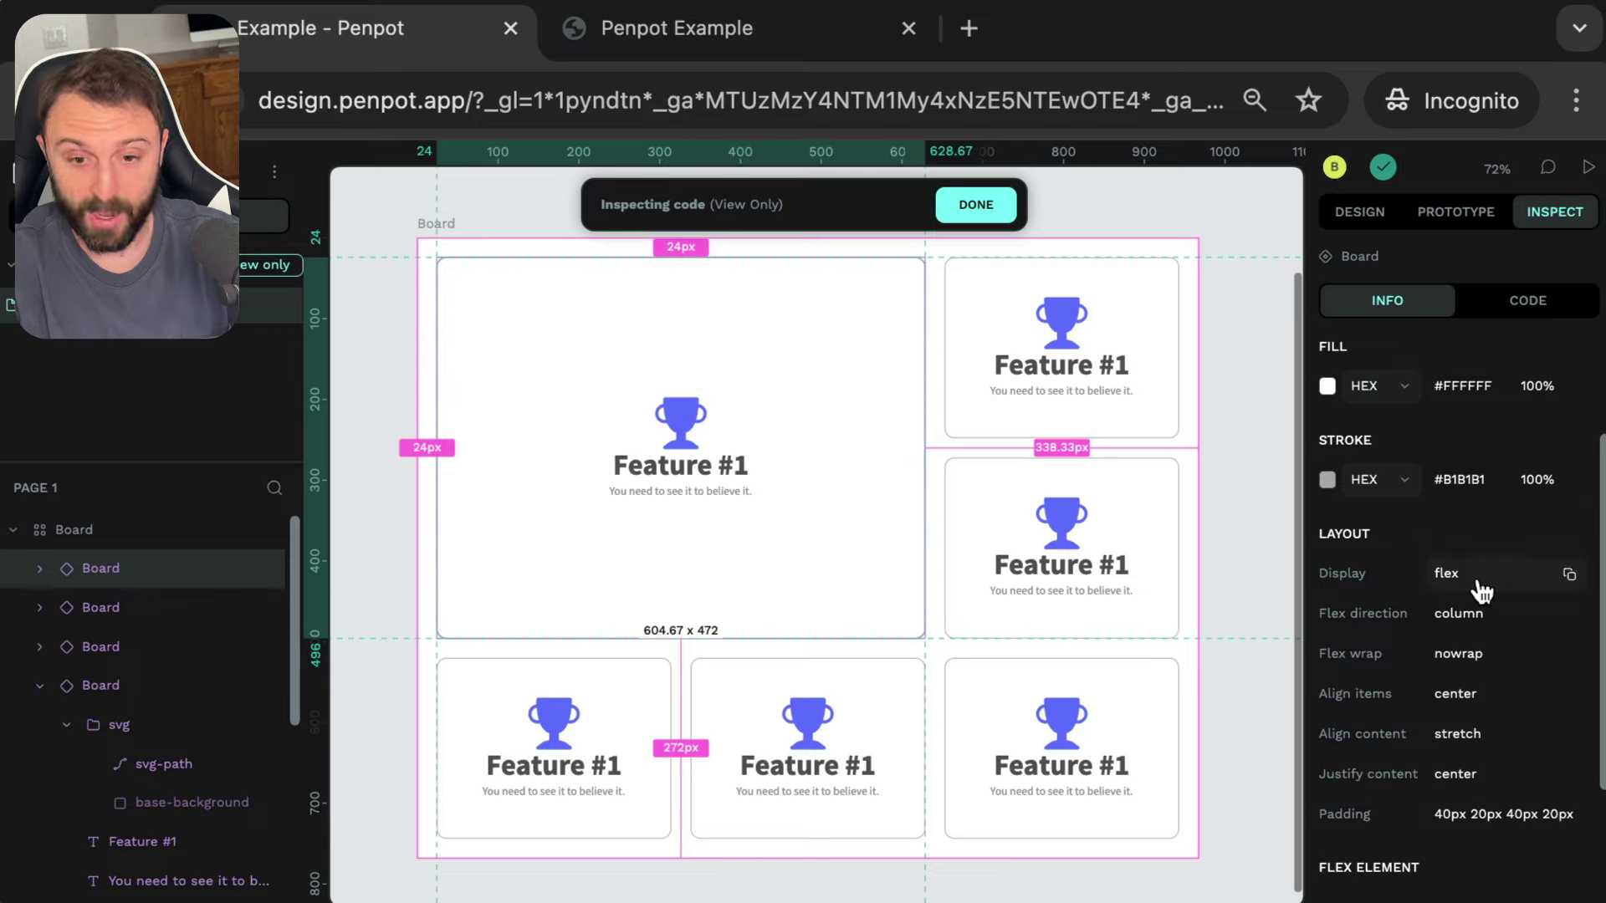
{"action": "scroll", "coordinate": [1489, 673], "scroll_direction": "down", "scroll_amount": 2}
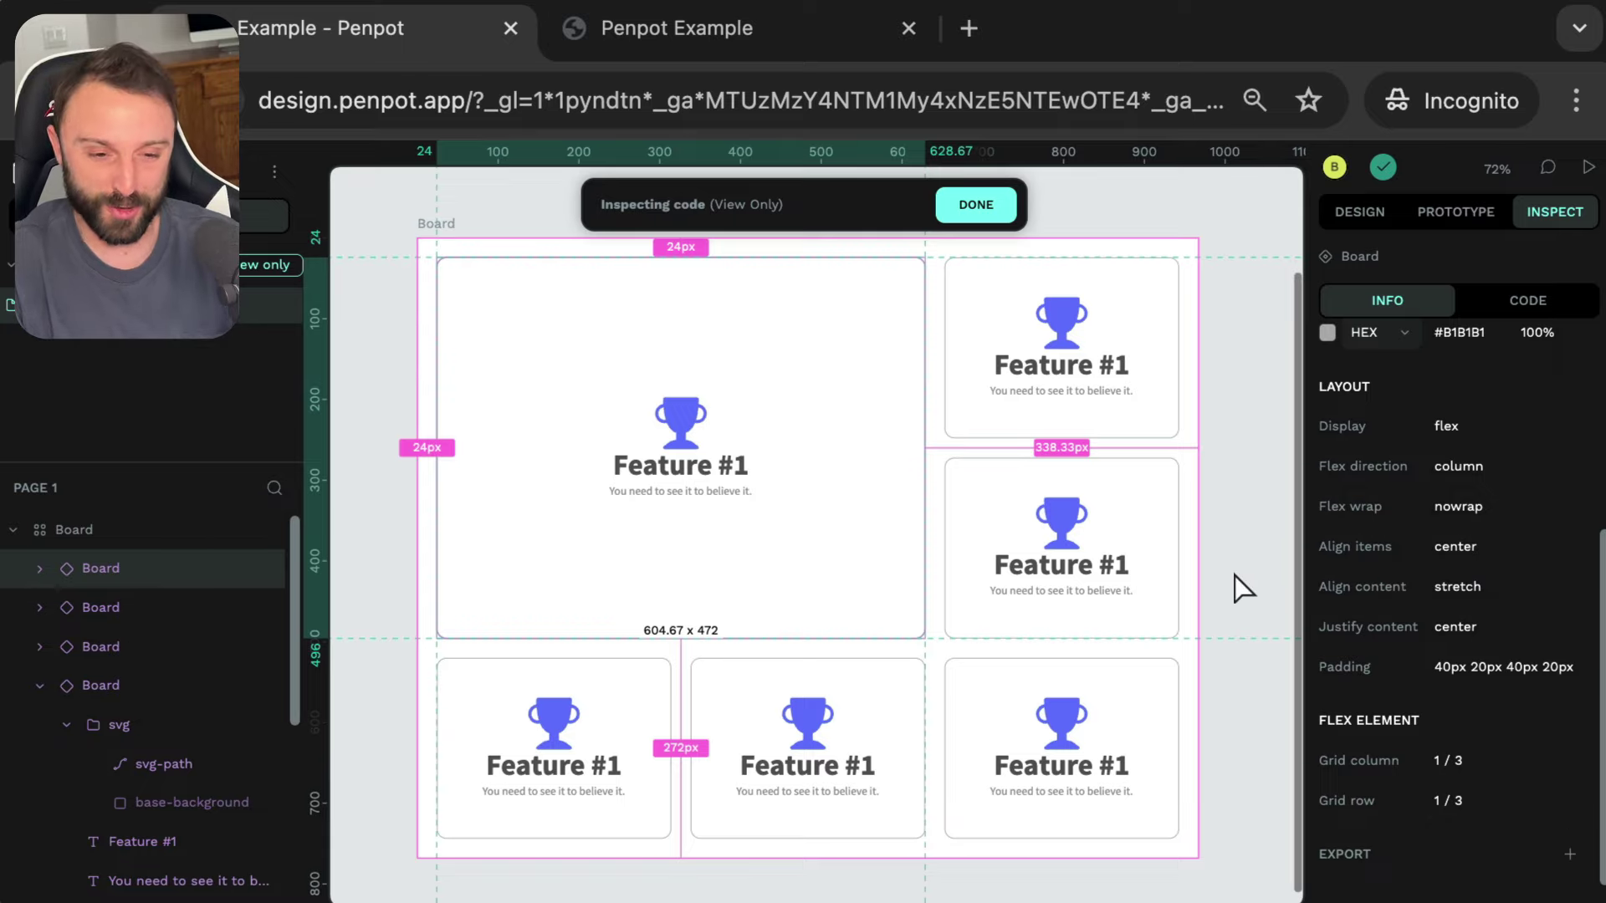
{"action": "scroll", "coordinate": [1255, 623], "scroll_direction": "up", "scroll_amount": 1}
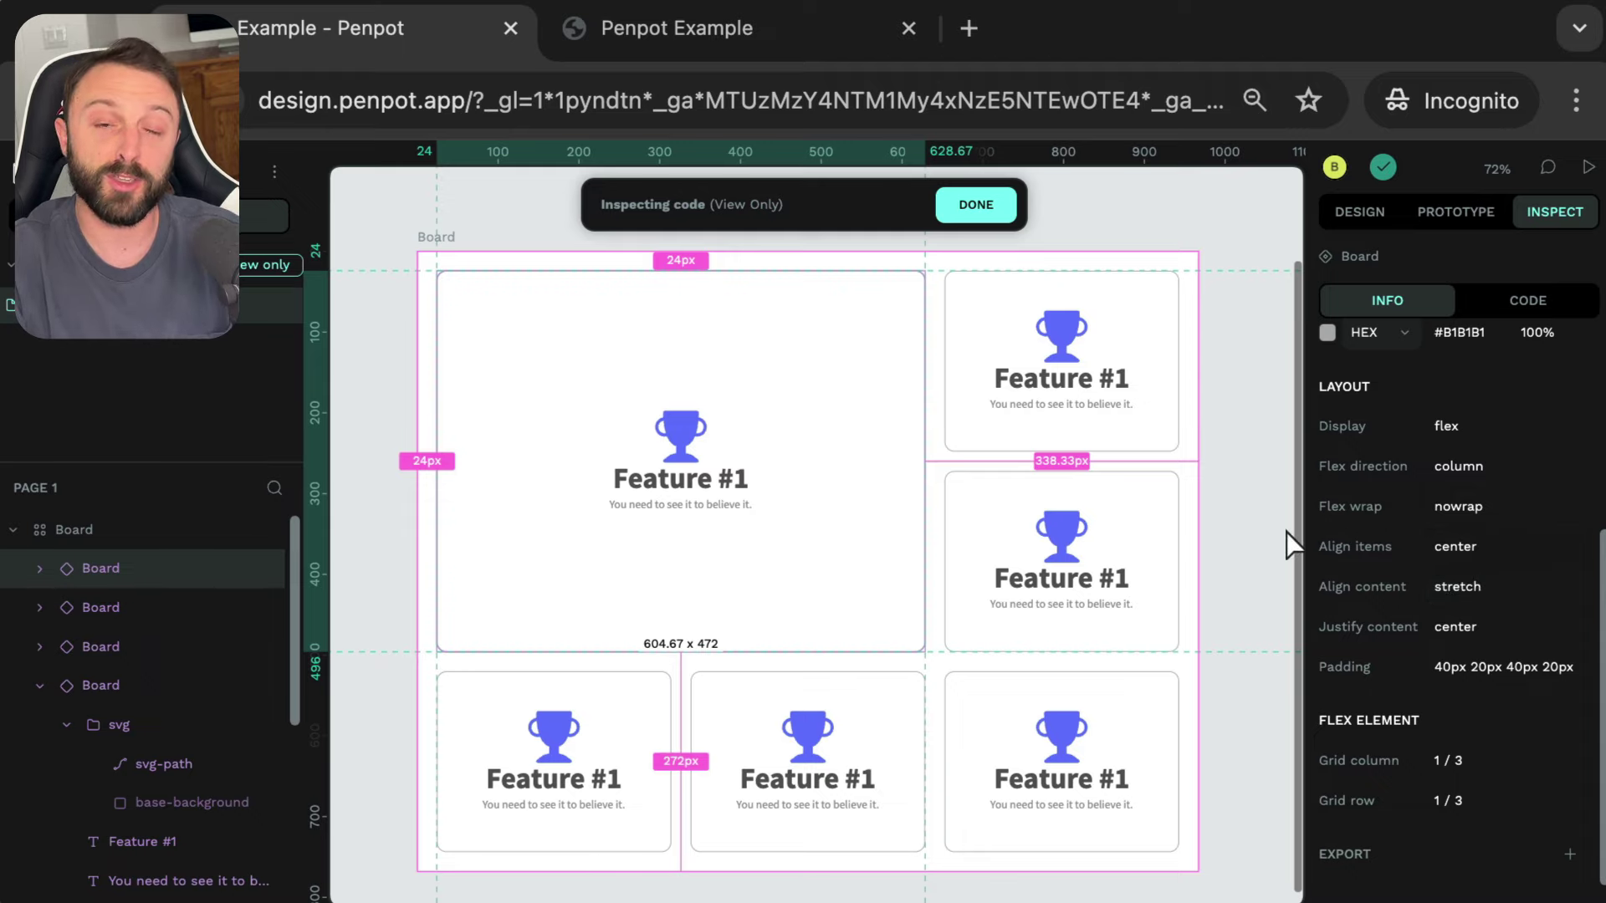
{"action": "left_click", "coordinate": [1232, 512]}
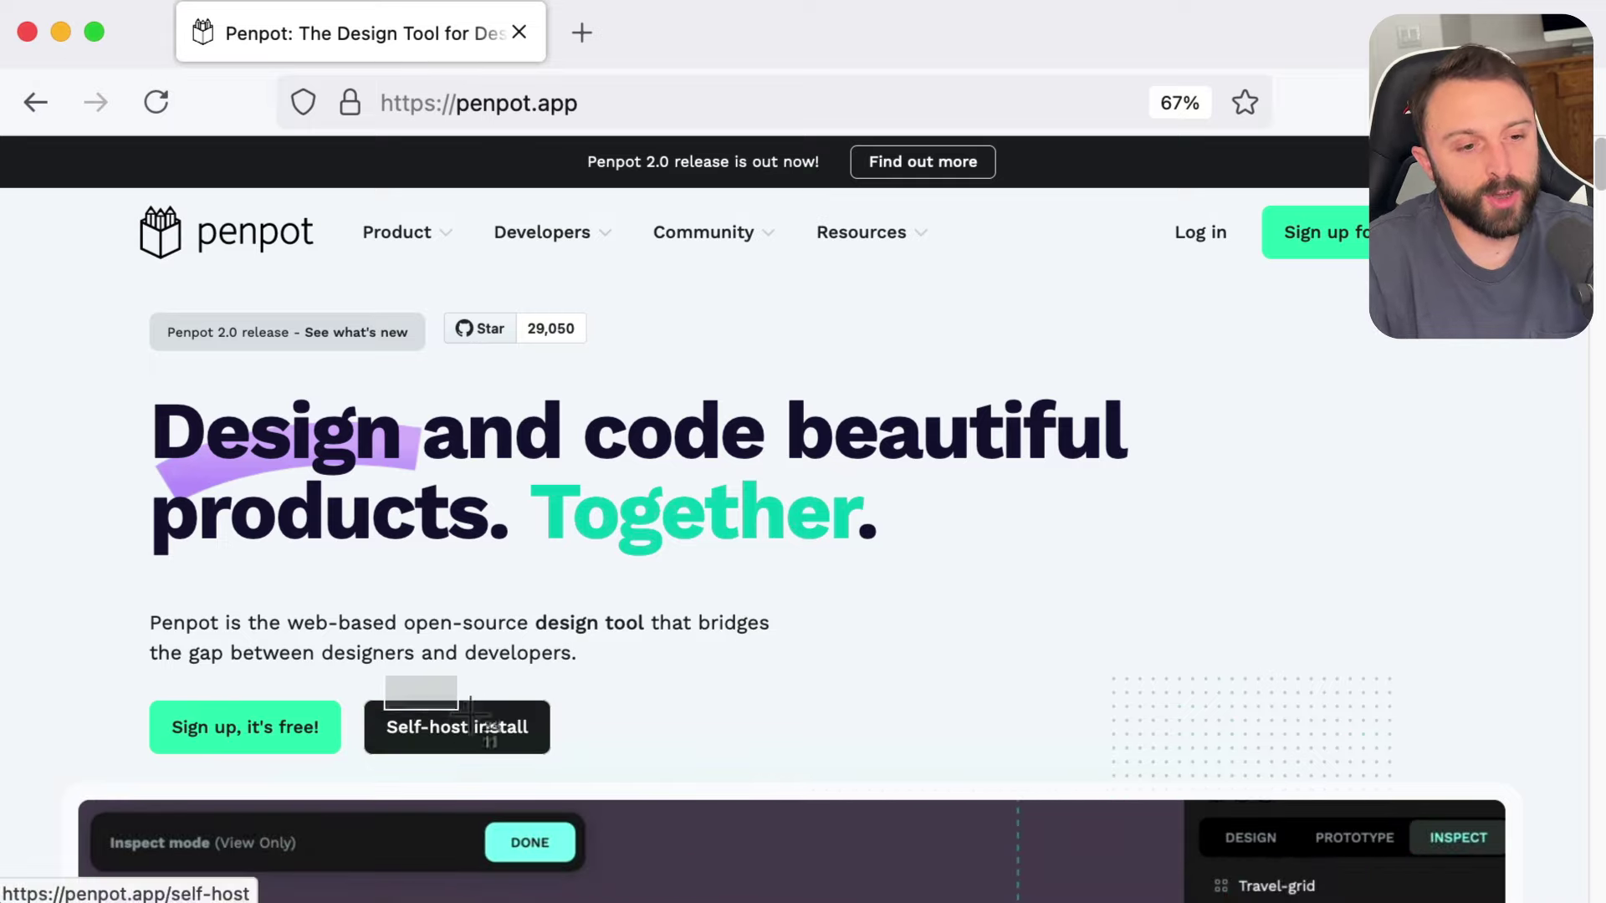
- Go to penpot.app's Developers > Self-host page and open the Install with Docker guide
{"action": "mouse_move", "coordinate": [424, 239]}
{"action": "mouse_move", "coordinate": [556, 240]}
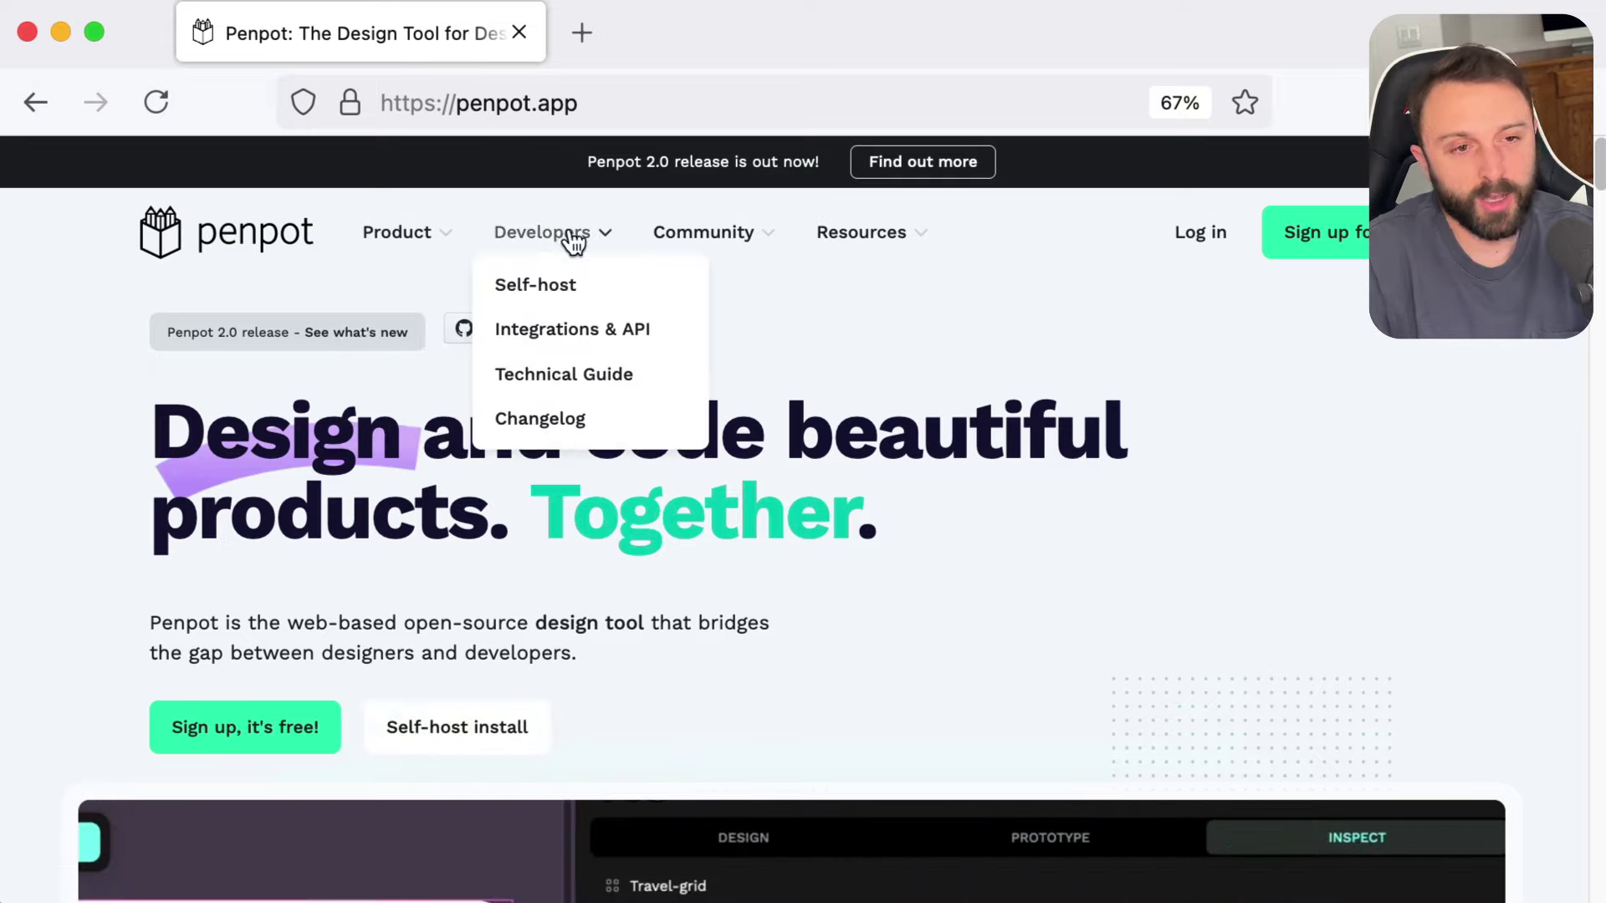
{"action": "left_click", "coordinate": [535, 288]}
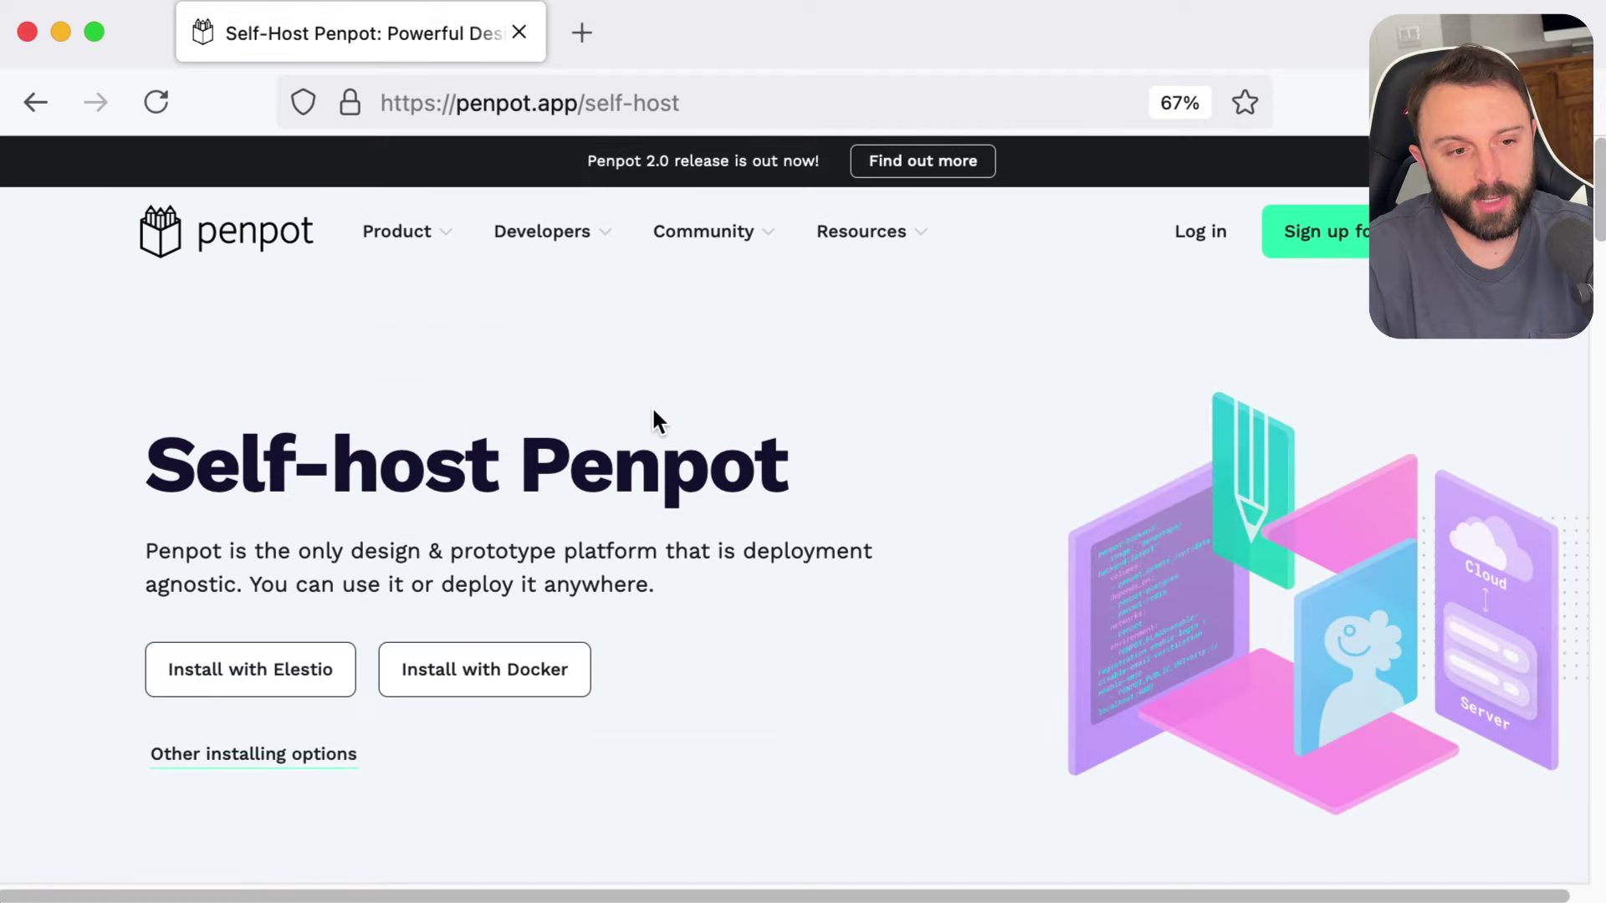
{"action": "scroll", "coordinate": [585, 485], "scroll_direction": "down", "scroll_amount": 2}
{"action": "left_click", "coordinate": [519, 555]}
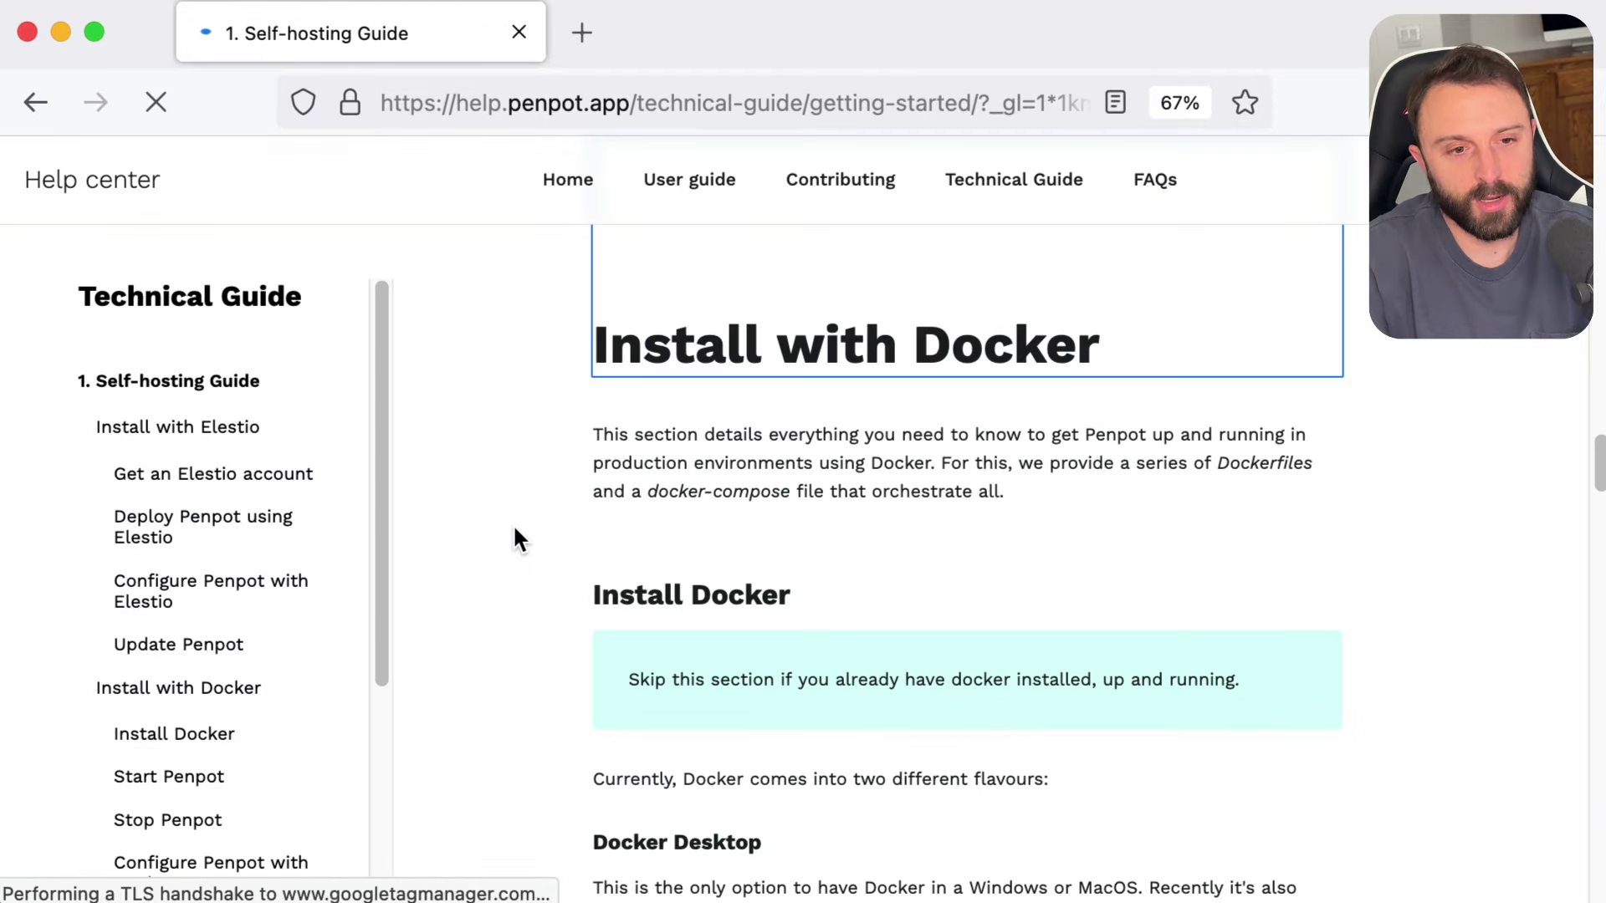
- Scroll to Start Penpot and select the curl command that downloads docker-compose.yaml
{"action": "scroll", "coordinate": [515, 495], "scroll_direction": "down", "scroll_amount": 8}
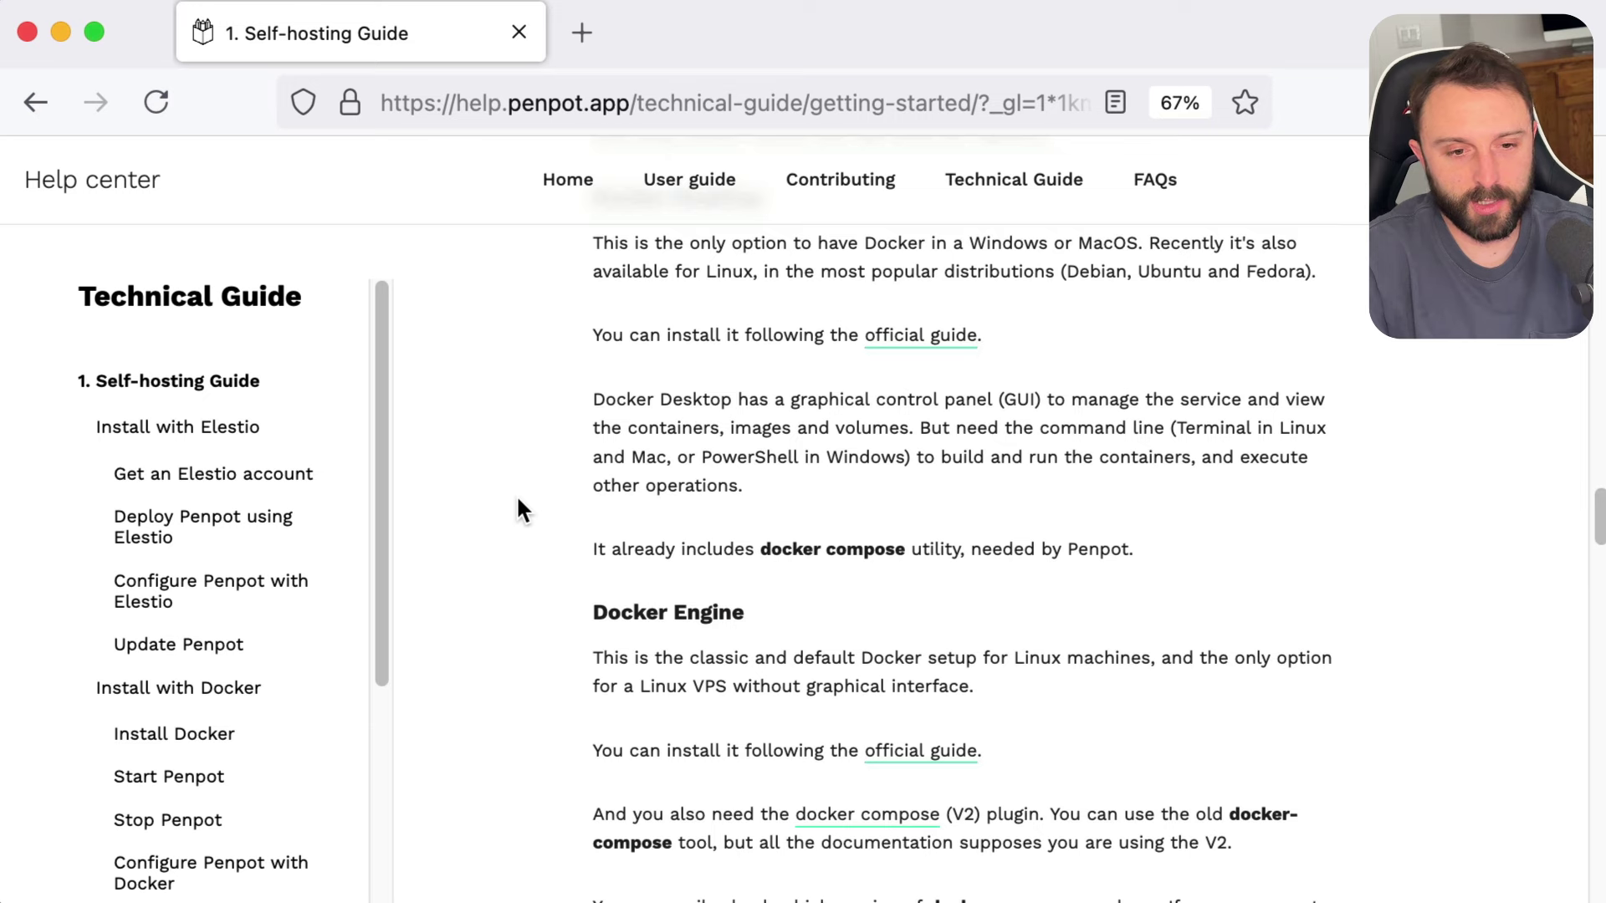
{"action": "scroll", "coordinate": [526, 488], "scroll_direction": "down", "scroll_amount": 7}
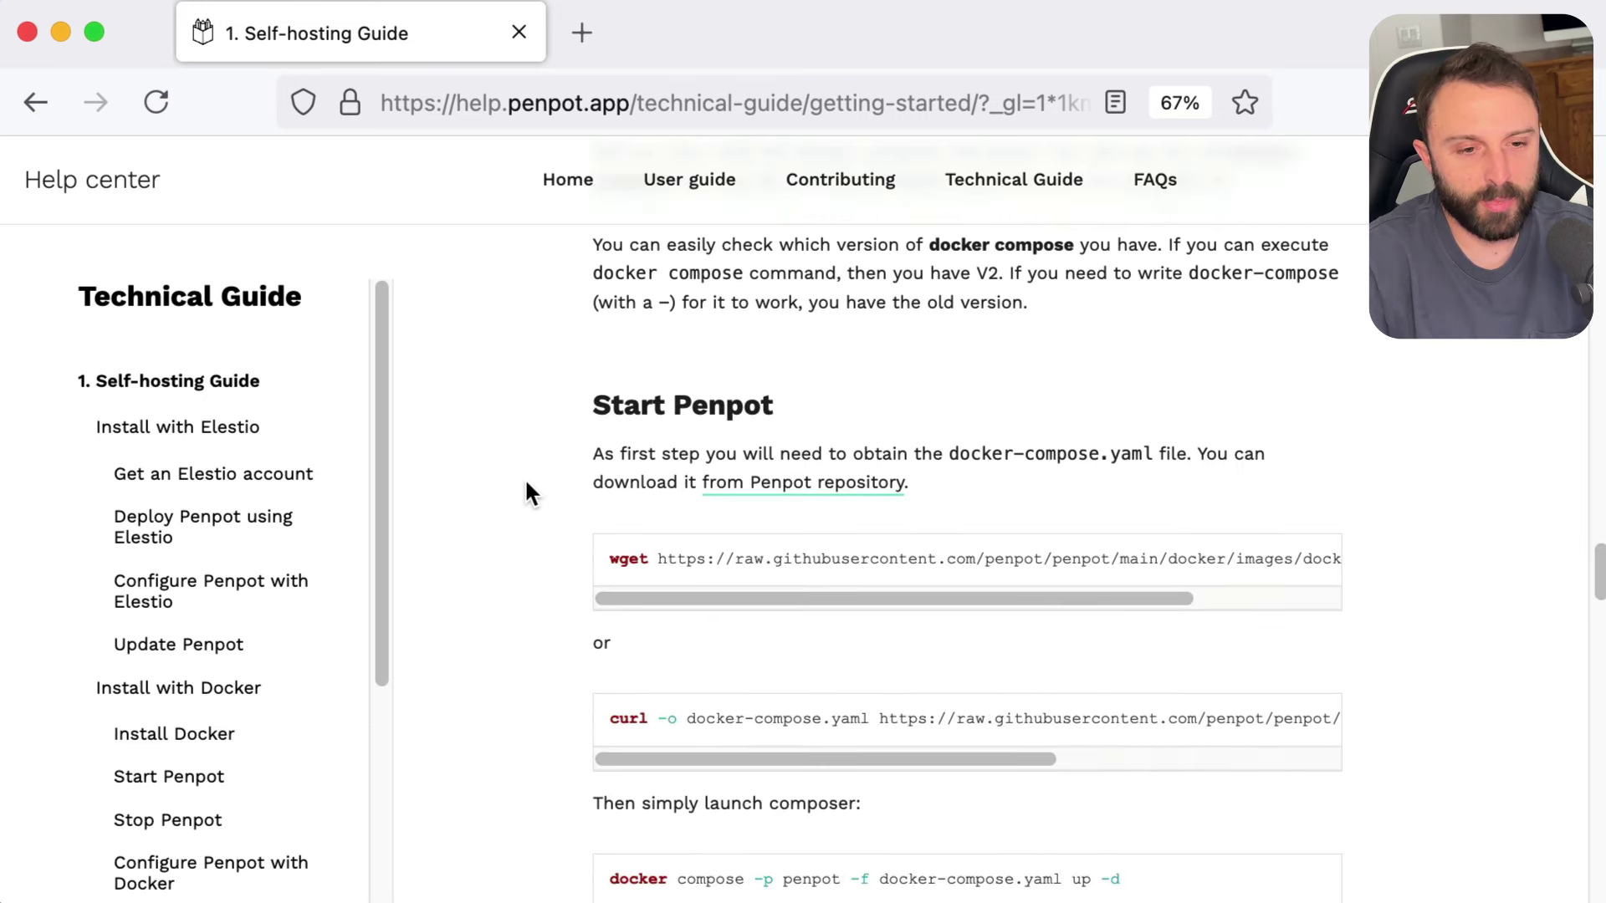
{"action": "left_click_drag", "start_coordinate": [787, 598], "coordinate": [874, 559]}
{"action": "left_click", "coordinate": [1331, 555]}
{"action": "left_click", "coordinate": [1301, 563]}
{"action": "left_click_drag", "start_coordinate": [1284, 599], "coordinate": [989, 599]}
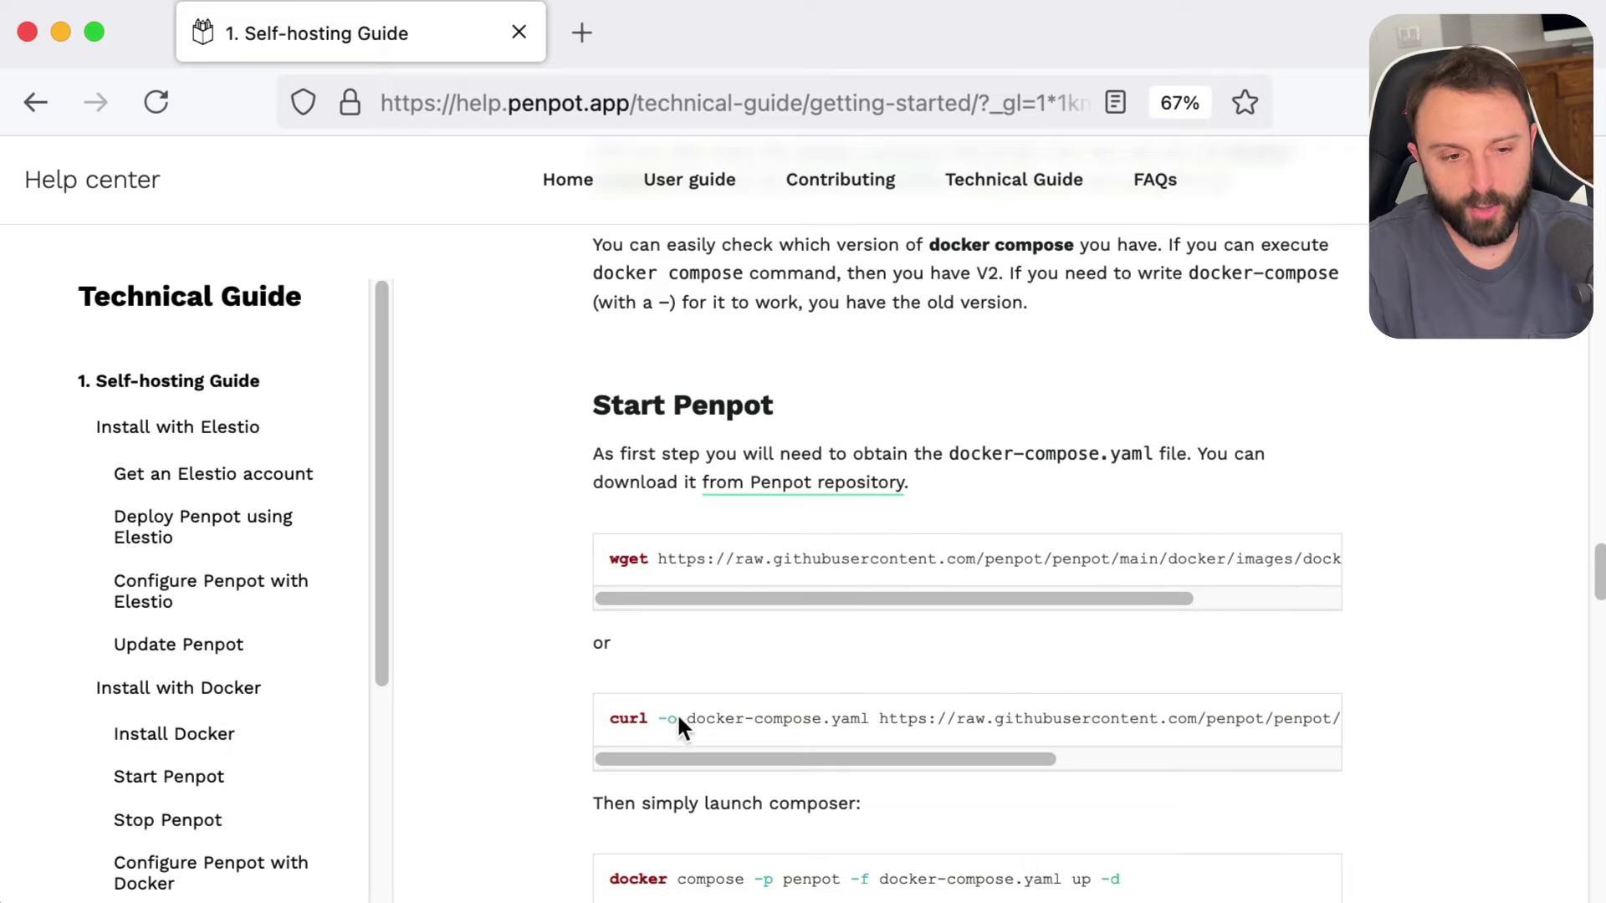
{"action": "left_click_drag", "start_coordinate": [603, 719], "coordinate": [1382, 728]}
{"action": "key", "text": "super+c"}
- Copy the curl command and create a desktop folder named self-host-test
{"action": "key", "text": "F11"}
{"action": "right_click", "coordinate": [858, 295]}
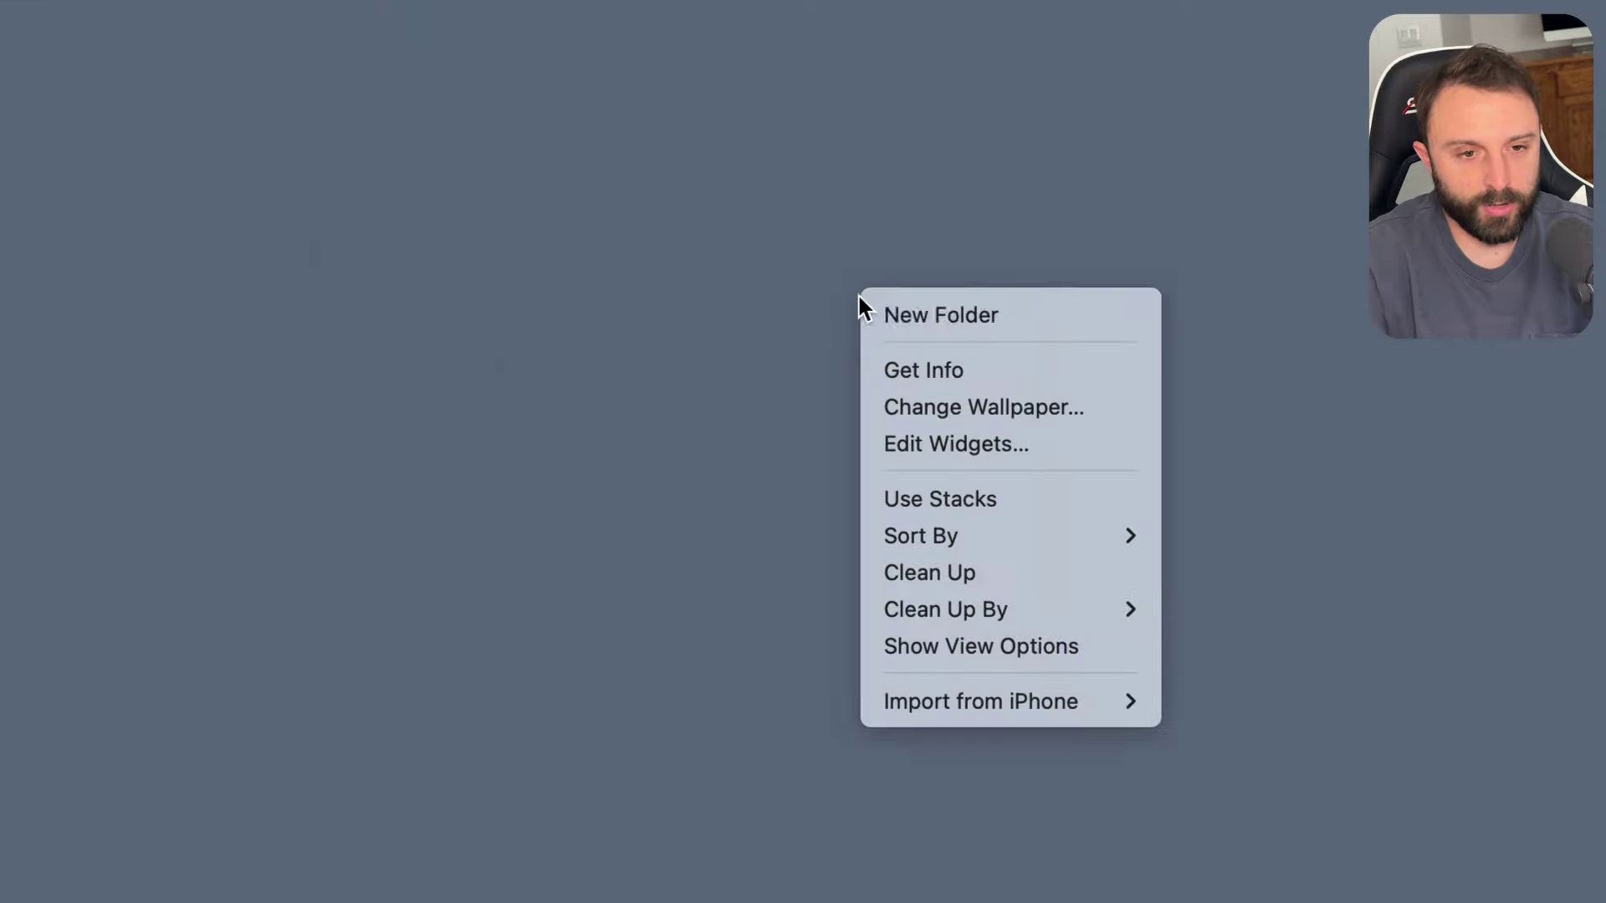
{"action": "left_click", "coordinate": [875, 316]}
{"action": "type", "text": "self-h"}
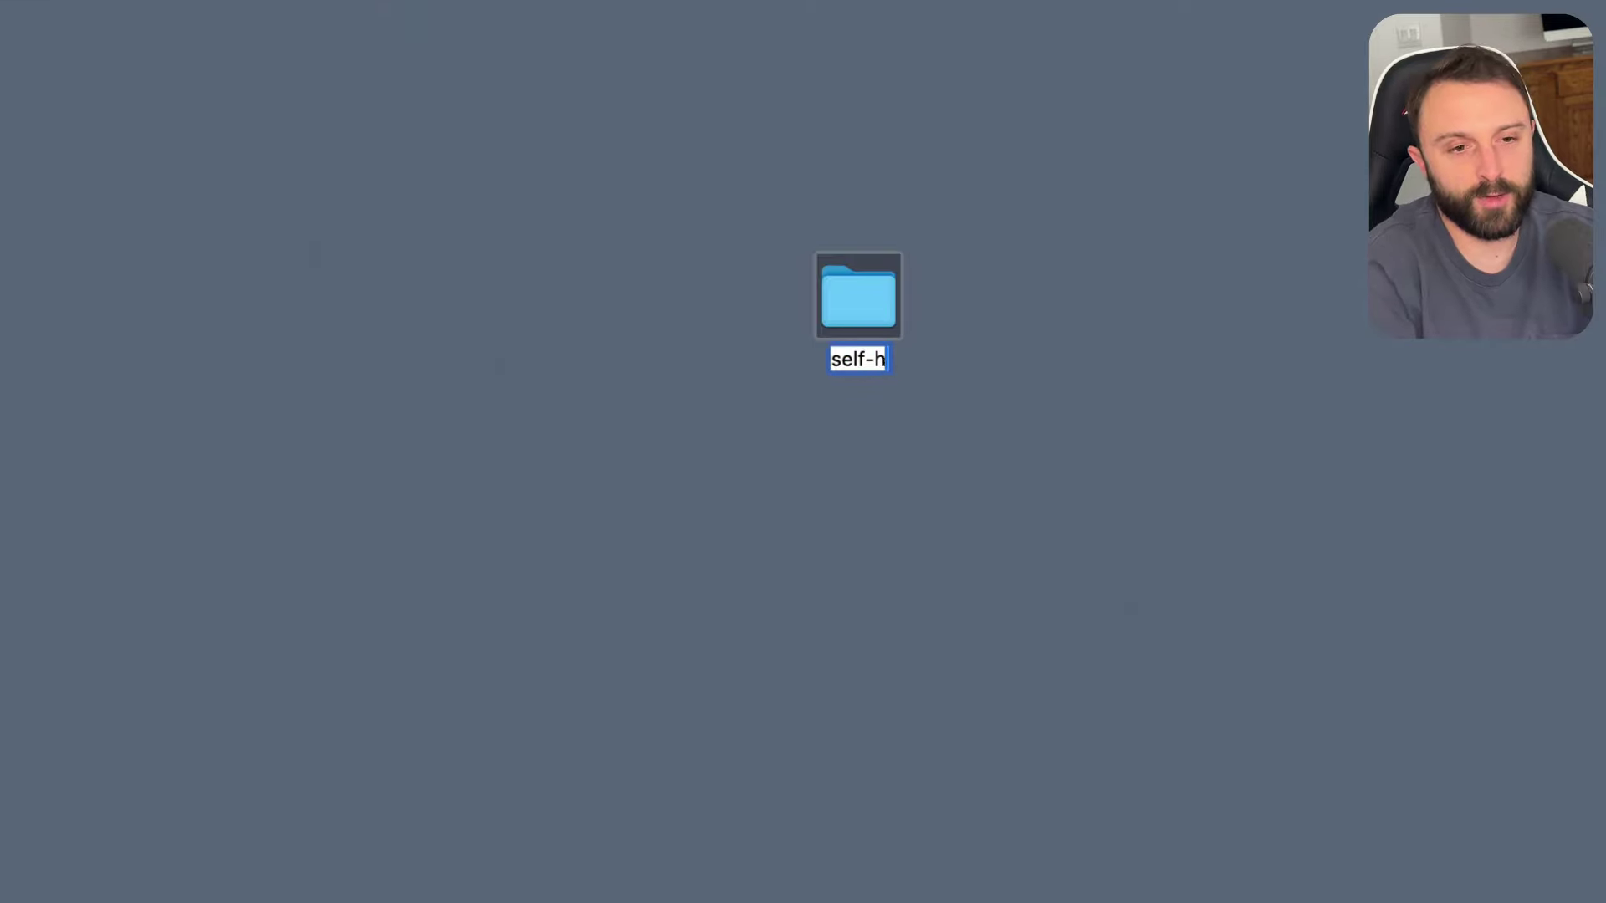
{"action": "type", "text": "ost-test"}
{"action": "key", "text": "Return"}
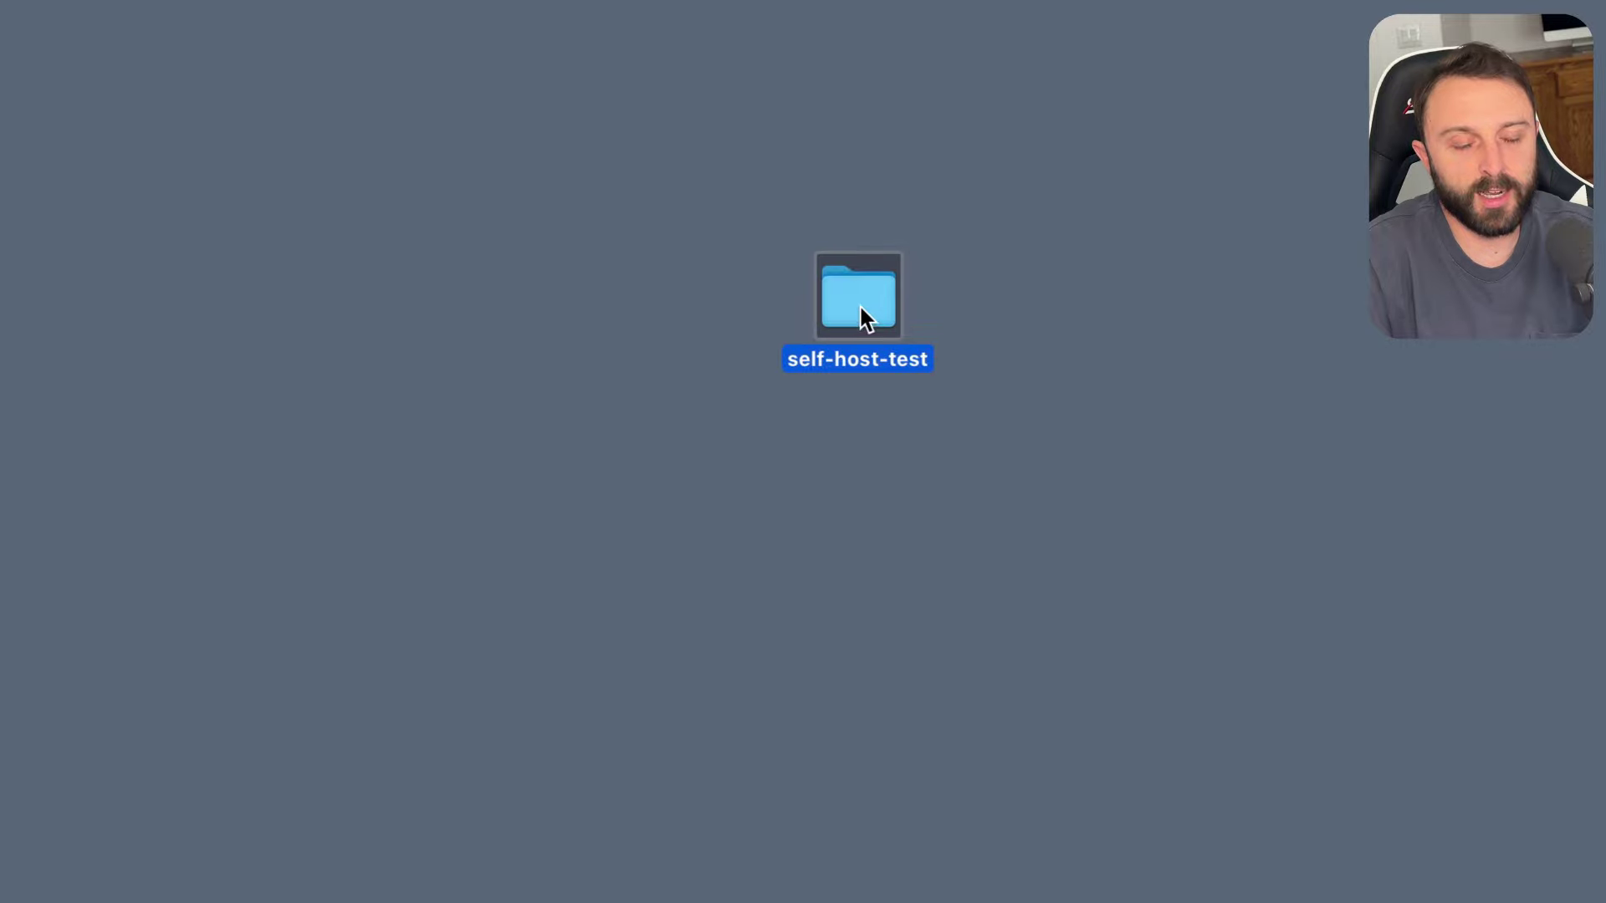
- Run the curl command in a Terminal inside self-host-test and confirm docker-compose.yaml downloaded
{"action": "left_click_drag", "start_coordinate": [866, 319], "coordinate": [914, 438]}
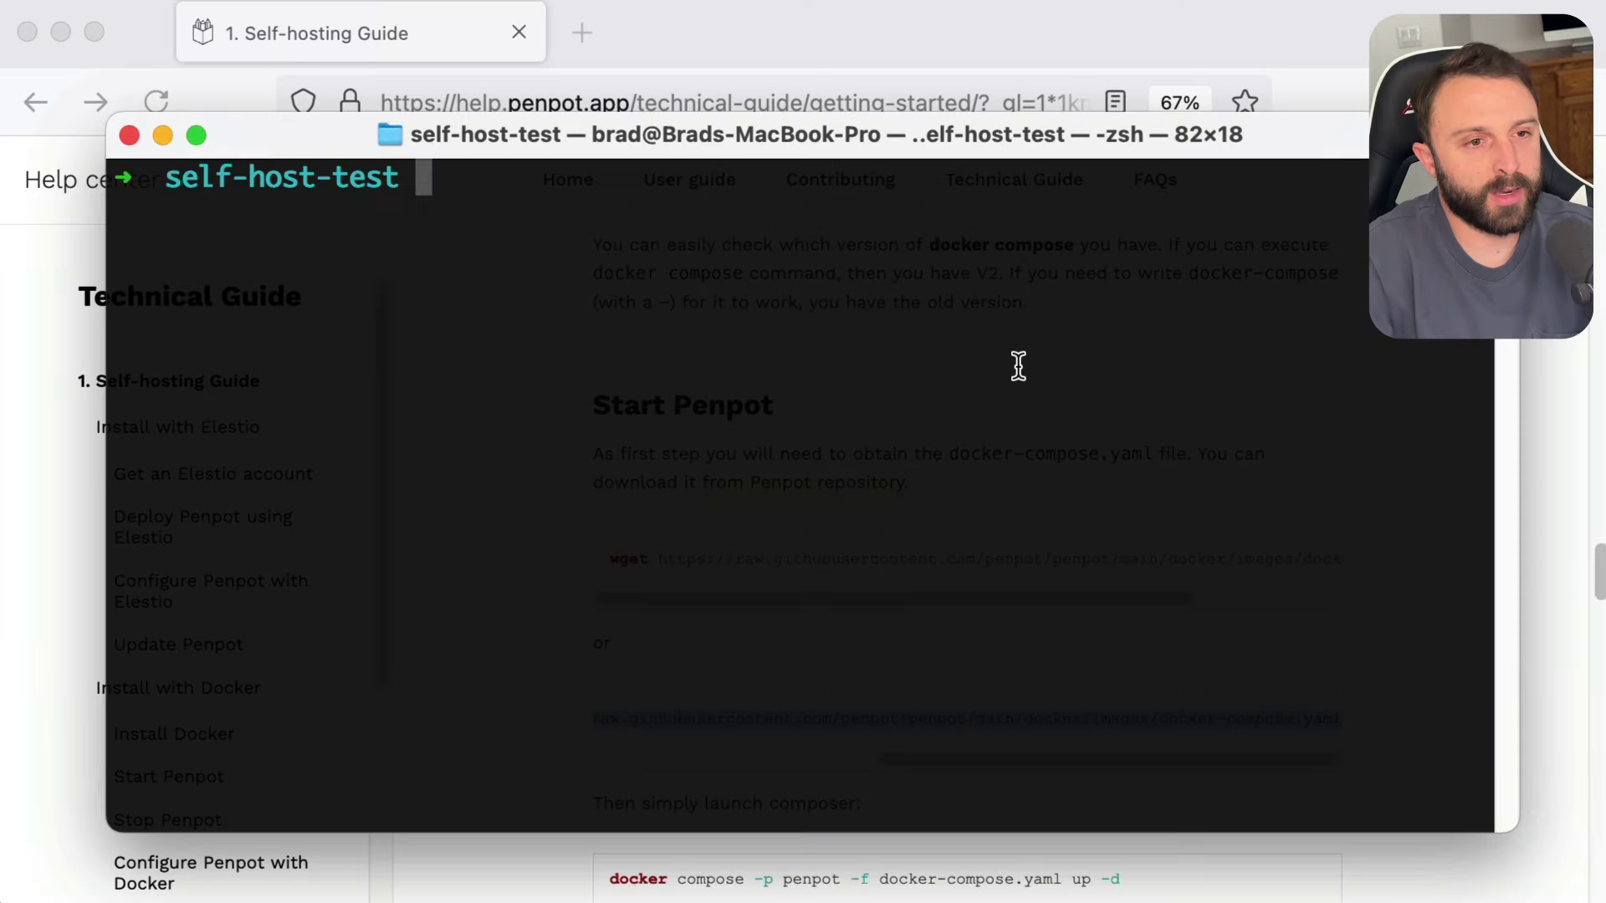
{"action": "key", "text": "super+v"}
{"action": "key", "text": "Return"}
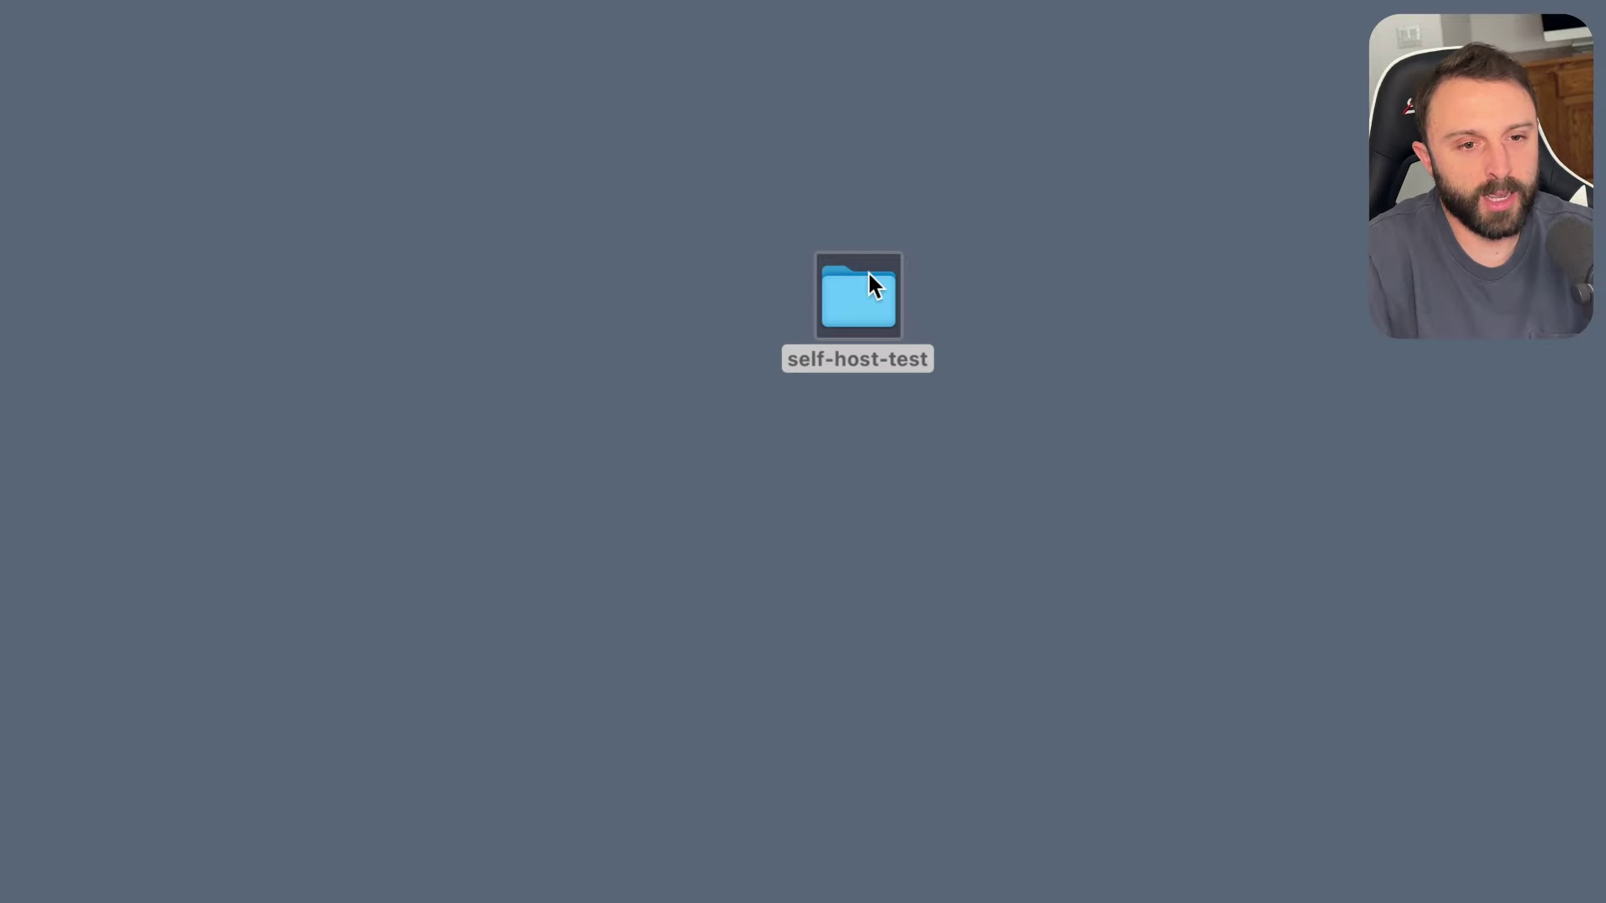
{"action": "double_click", "coordinate": [867, 276]}
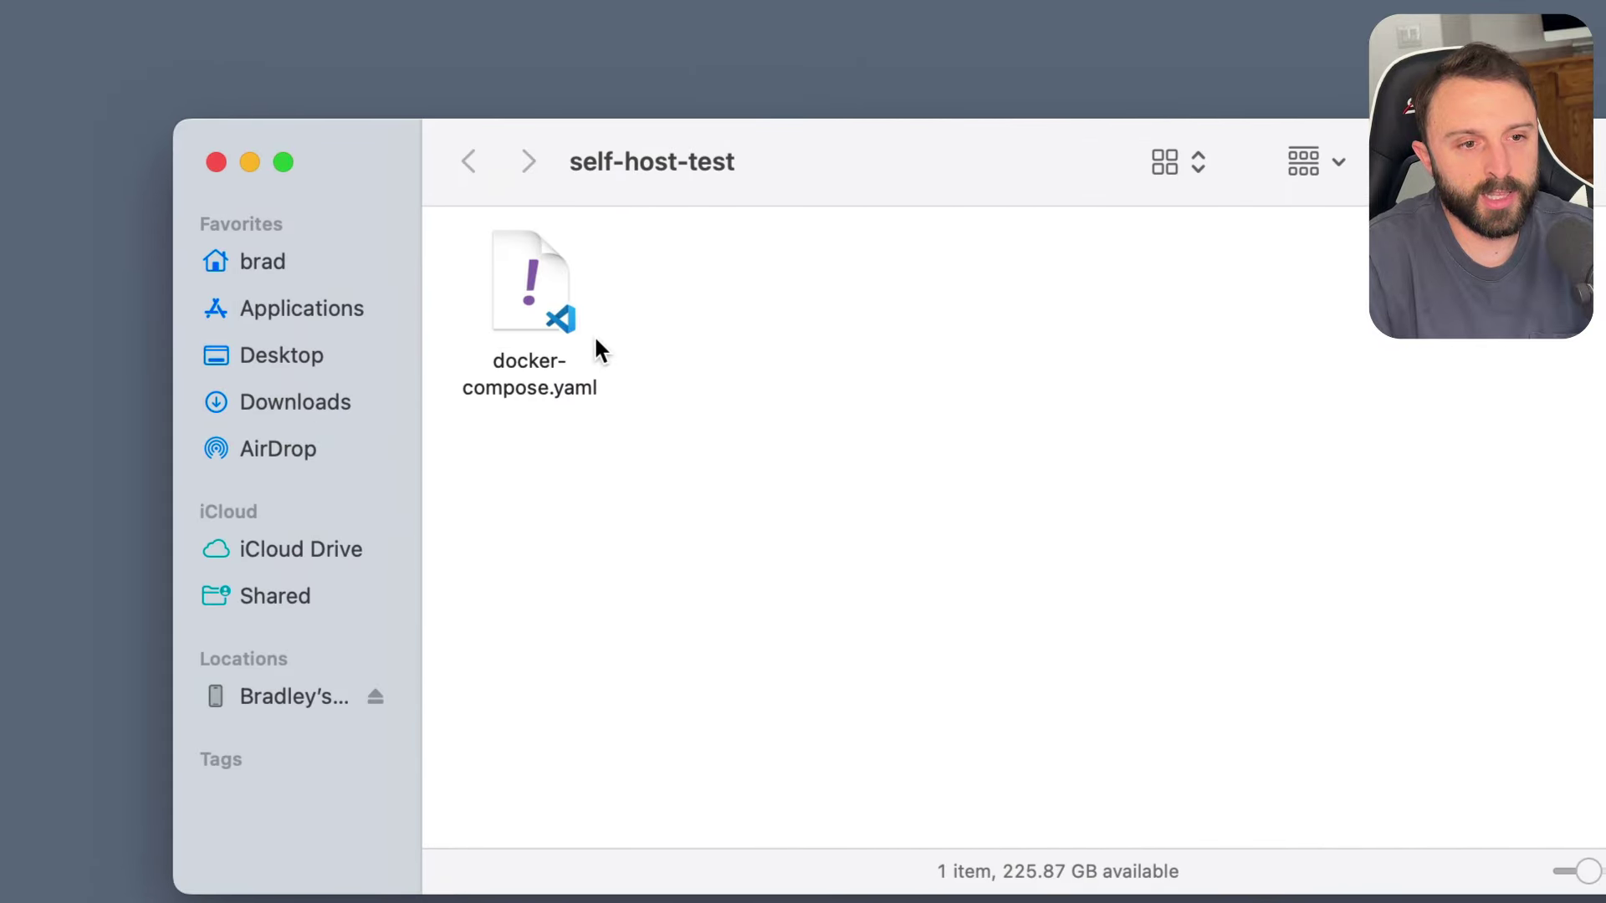
{"action": "left_click", "coordinate": [530, 304]}
{"action": "left_click_drag", "start_coordinate": [935, 162], "coordinate": [950, 168]}
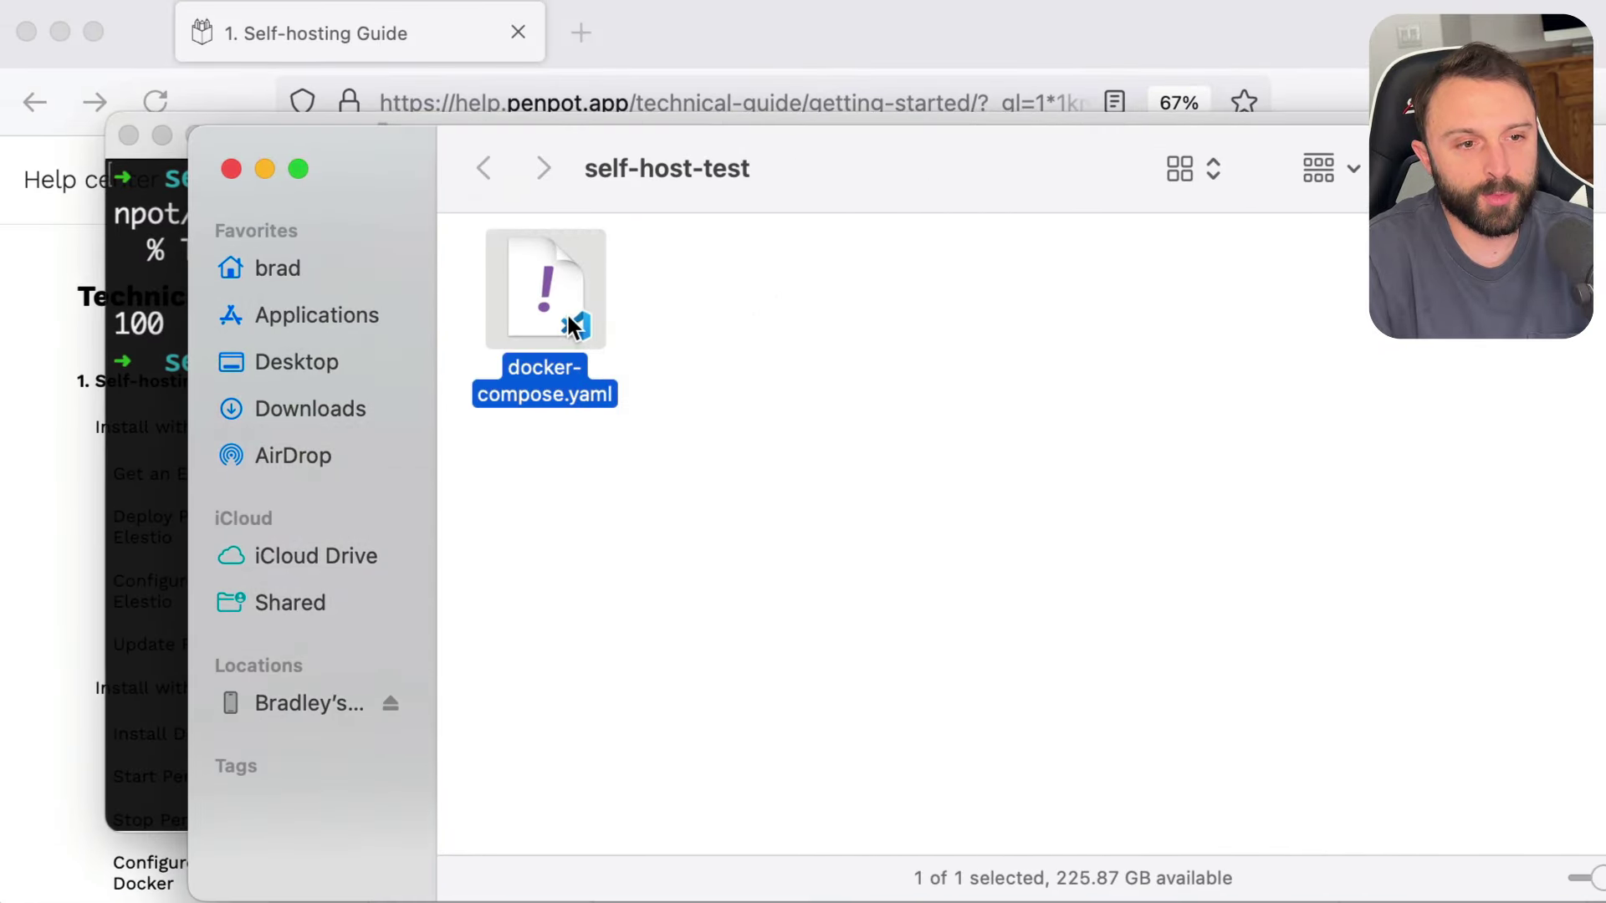
{"action": "left_click", "coordinate": [83, 439]}
- Copy the guide's docker compose -p penpot … up -d command and run it in Terminal
{"action": "scroll", "coordinate": [645, 525], "scroll_direction": "down", "scroll_amount": 2}
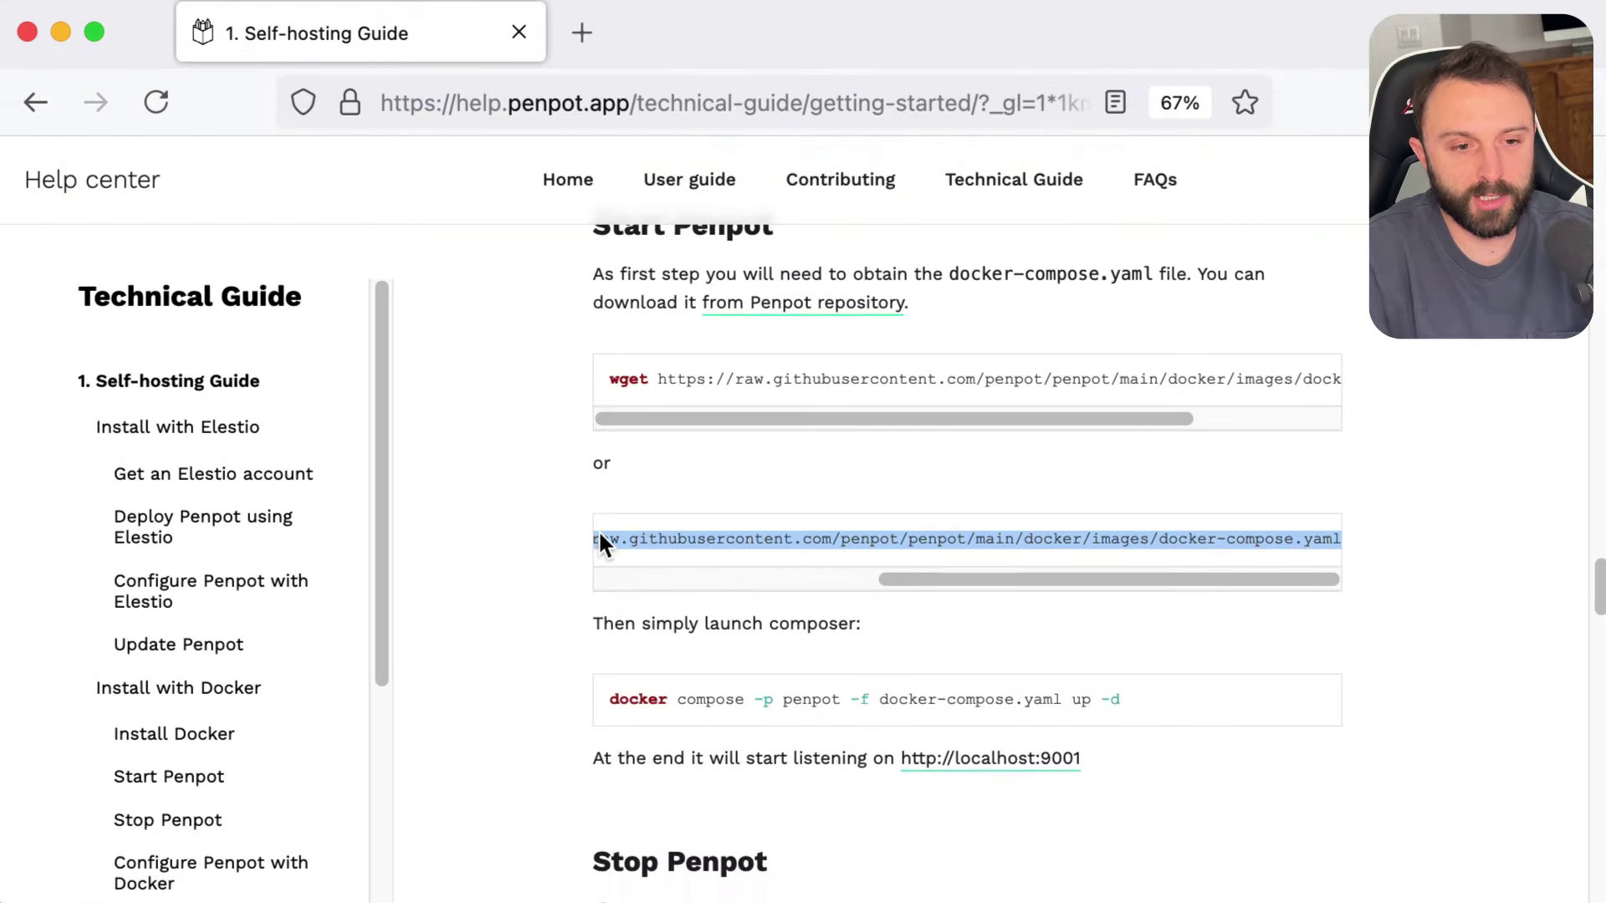
{"action": "scroll", "coordinate": [601, 535], "scroll_direction": "down", "scroll_amount": 2}
{"action": "left_click_drag", "start_coordinate": [609, 602], "coordinate": [1164, 595]}
{"action": "key", "text": "super+c"}
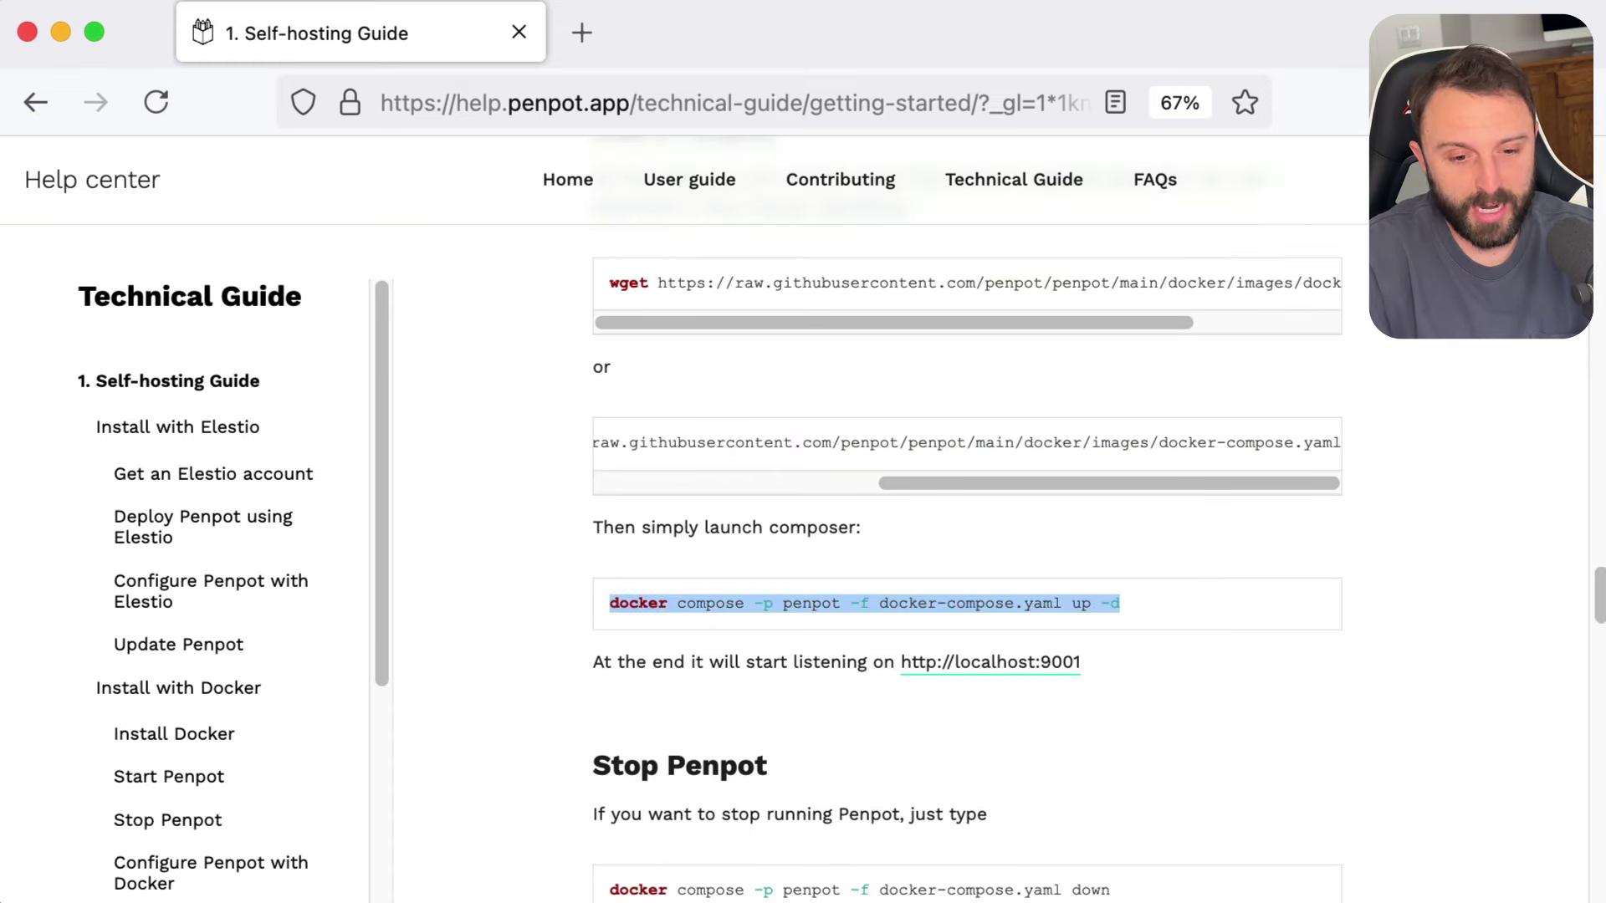
{"action": "key", "text": "super+Tab"}
{"action": "key", "text": "super+v"}
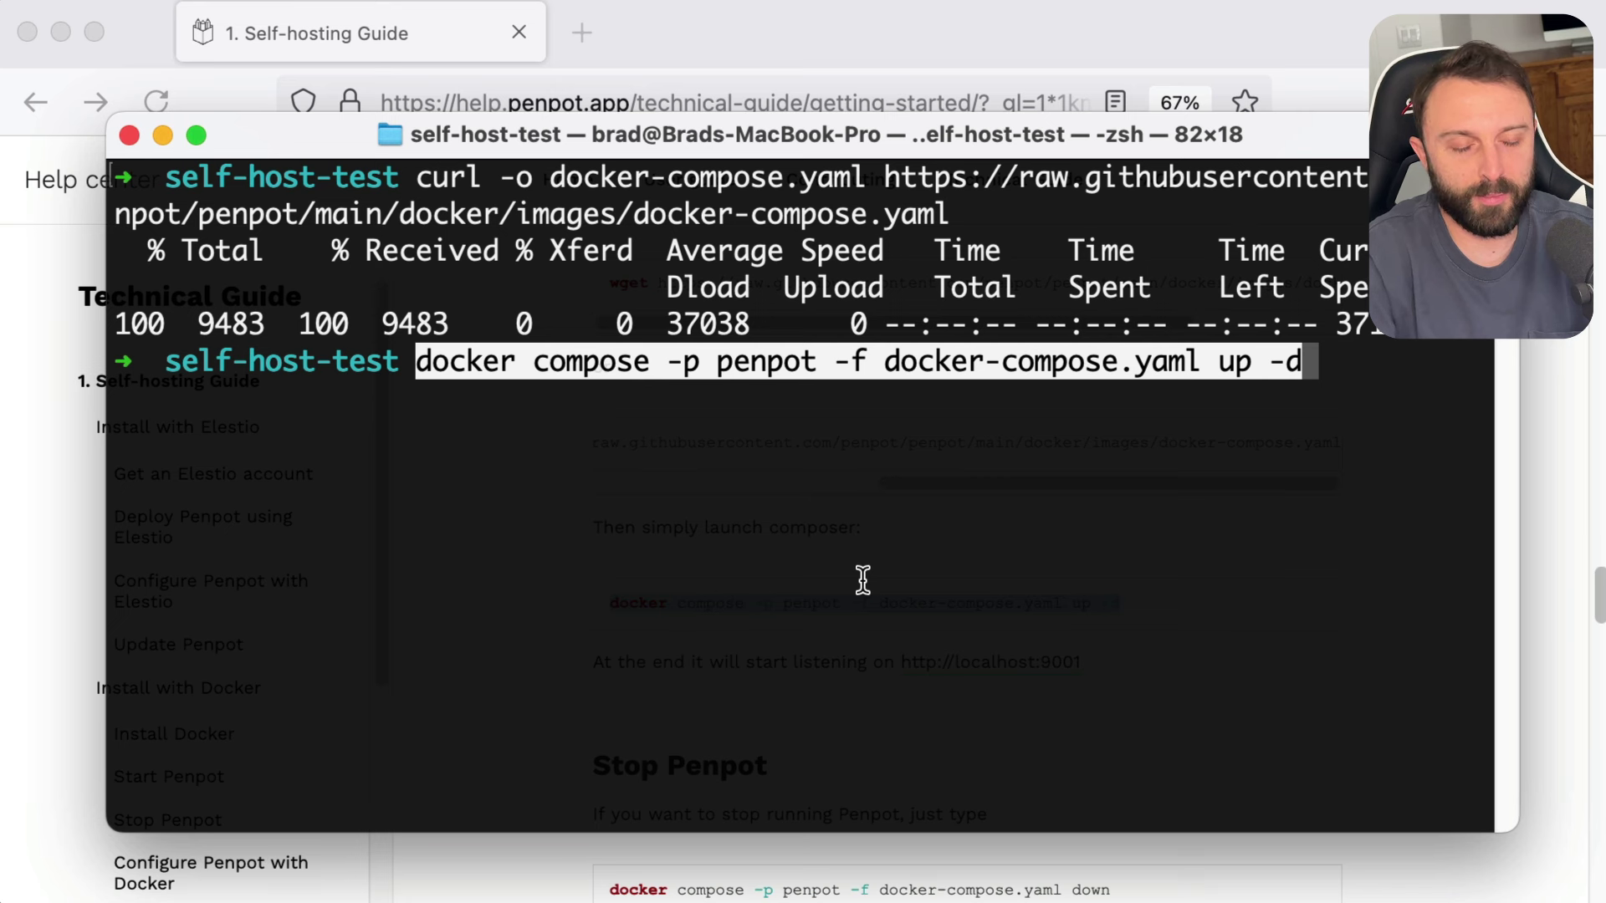
{"action": "key", "text": "Return"}
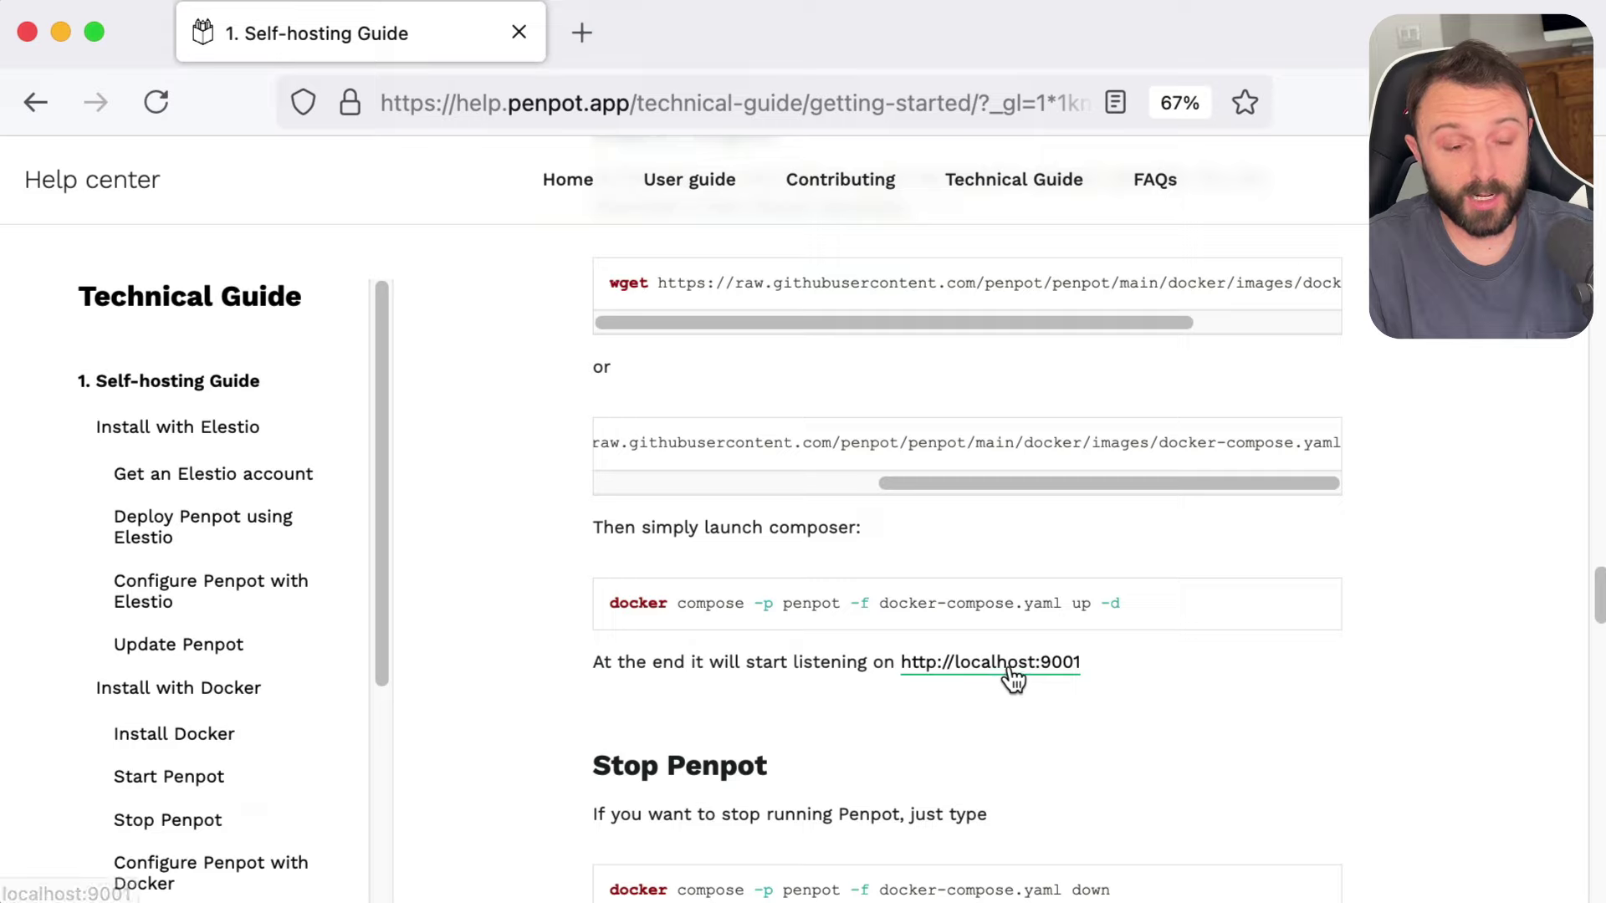
{"action": "left_click_drag", "start_coordinate": [705, 663], "coordinate": [987, 675]}
{"action": "left_click", "coordinate": [1008, 675]}
{"action": "left_click", "coordinate": [1006, 676], "text": "super"}
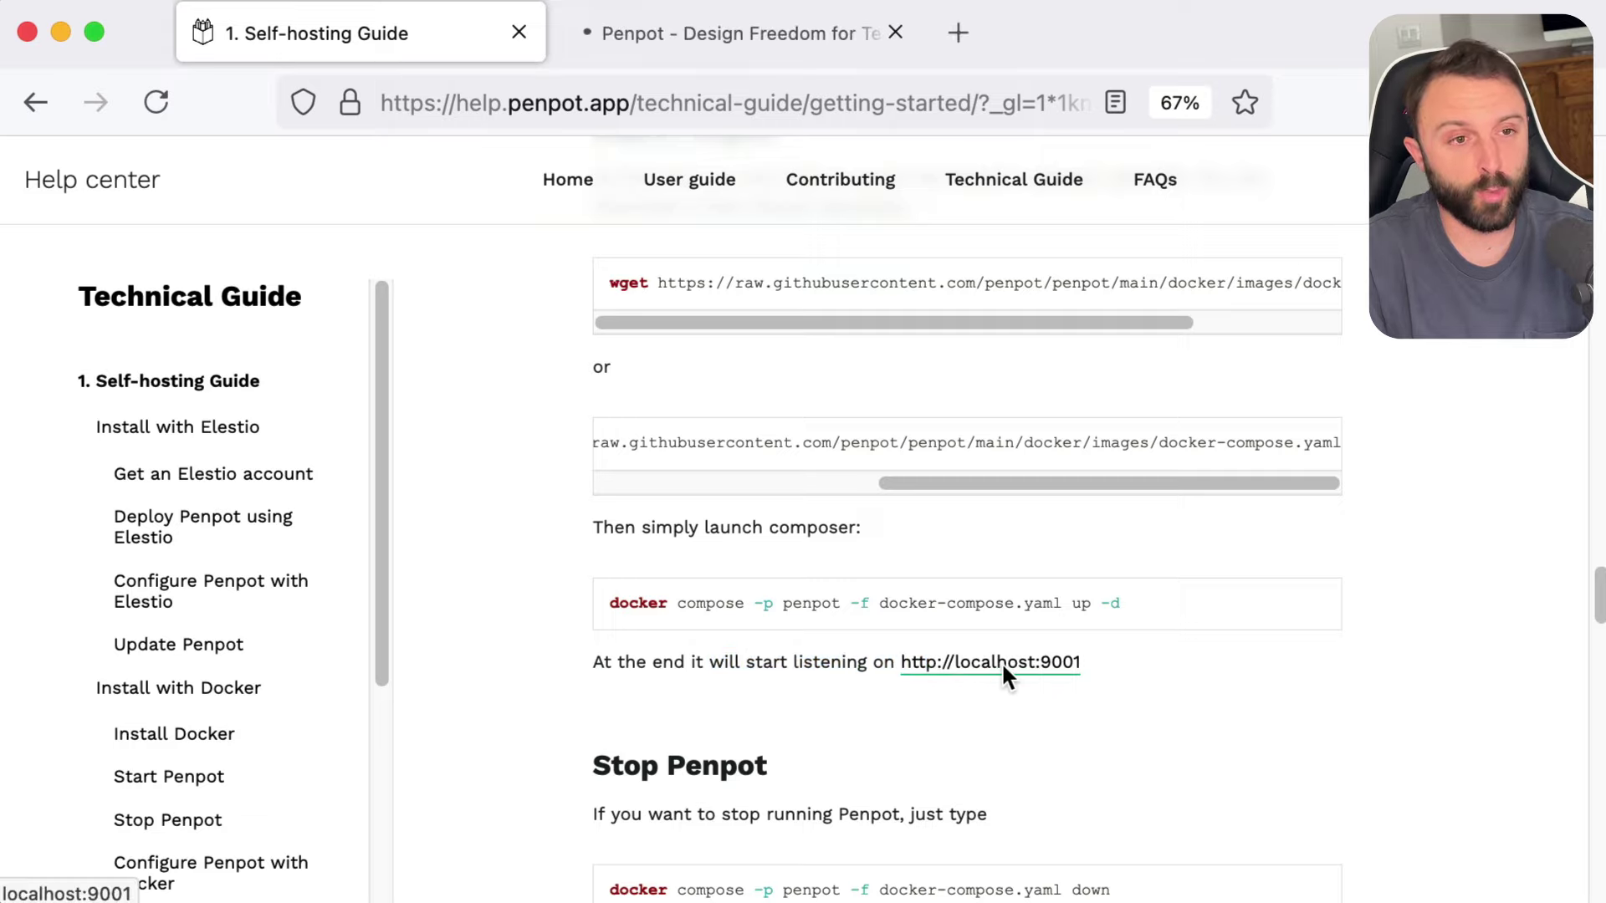
{"action": "left_click", "coordinate": [749, 28]}
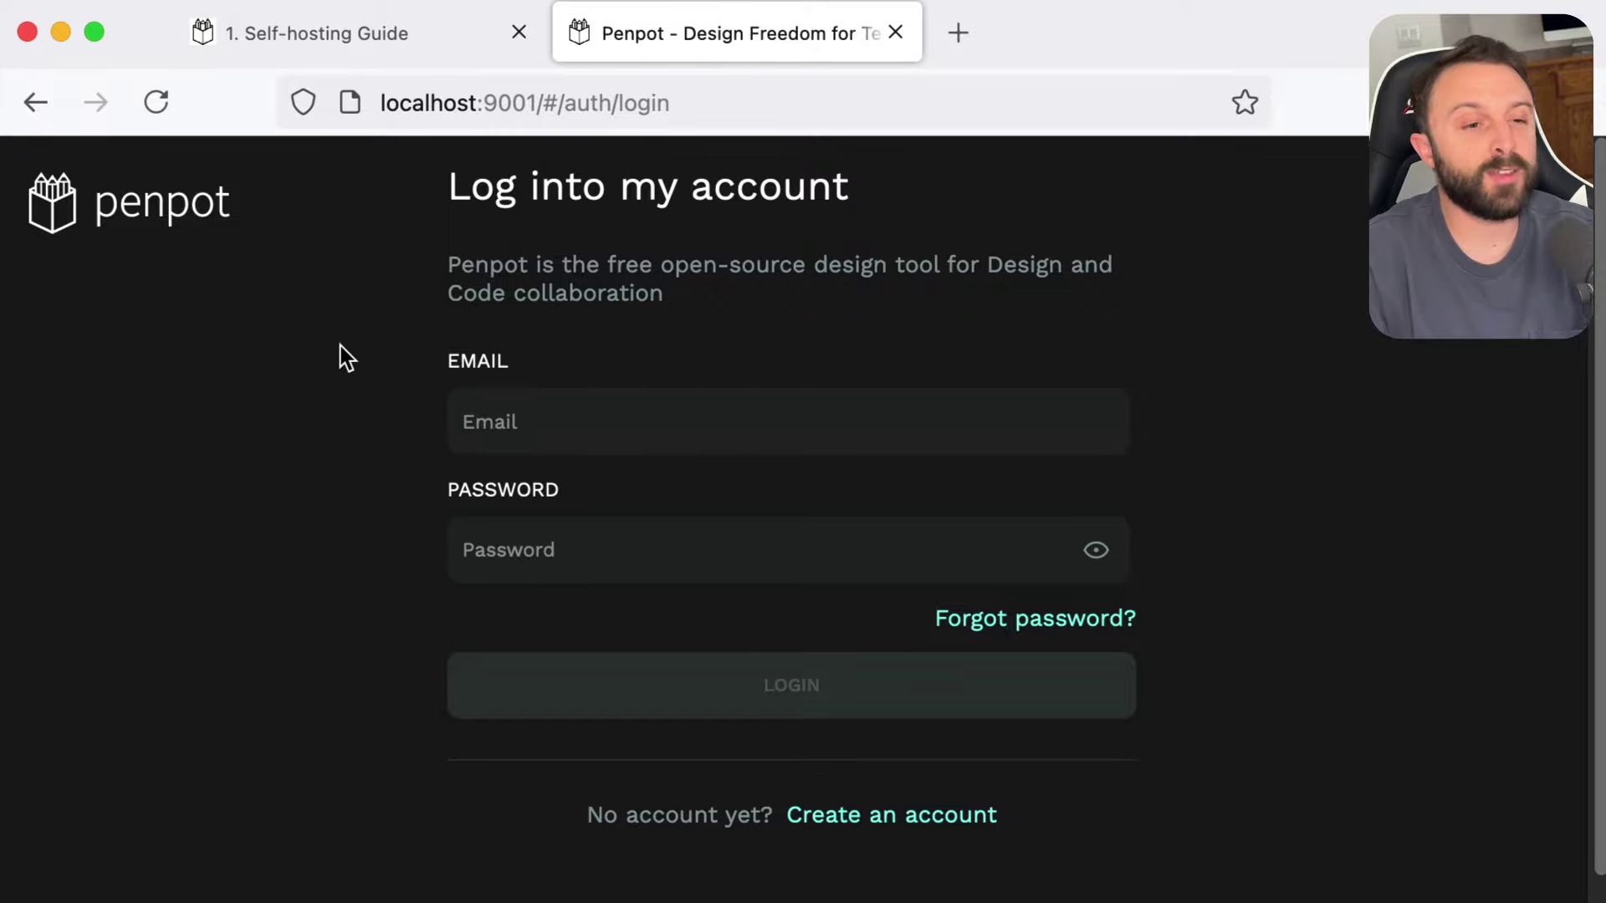
{"action": "key", "text": "super+shift+4"}
{"action": "left_click_drag", "start_coordinate": [350, 167], "coordinate": [1312, 649]}
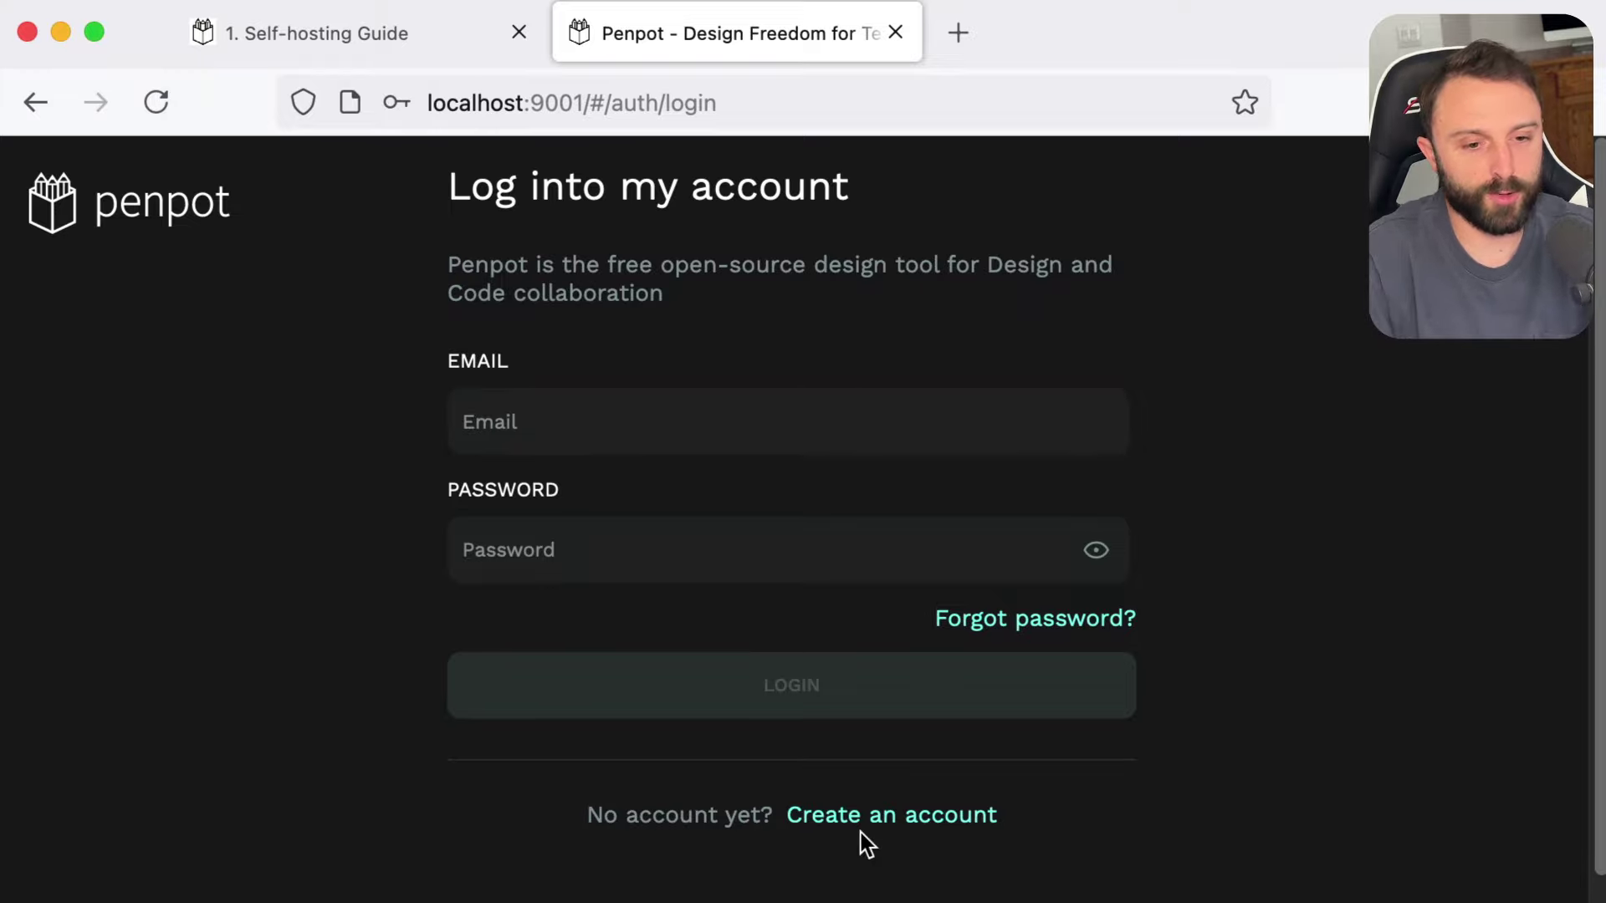
- Register a new account, skip the onboarding questions, and create the blank draft 'New File 1'
{"action": "left_click", "coordinate": [952, 818]}
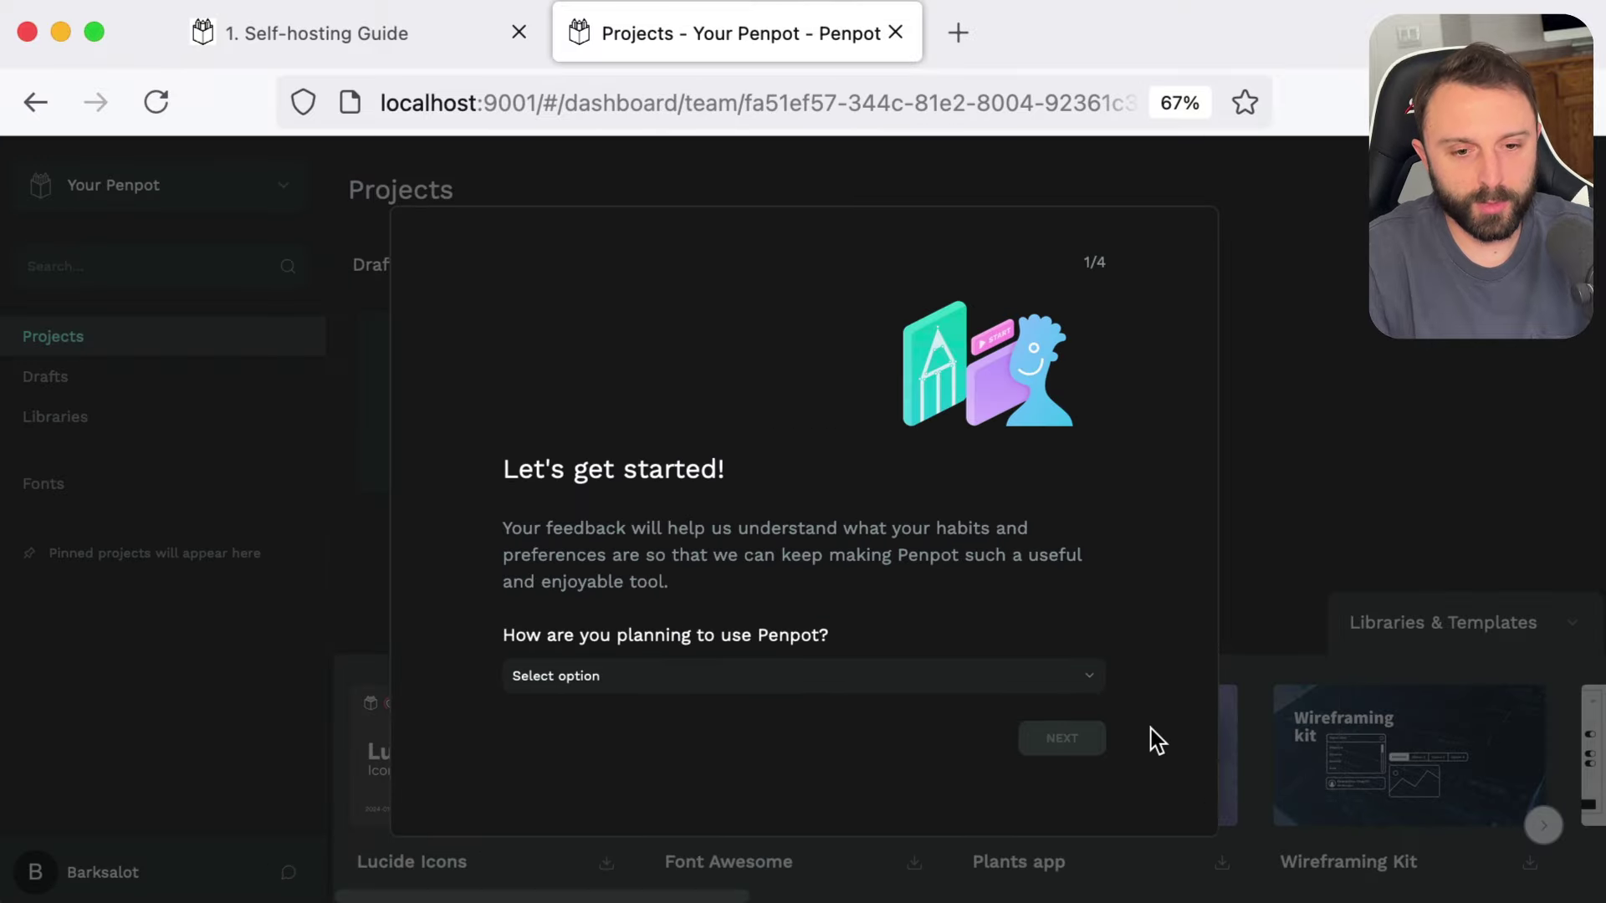
{"action": "key", "text": "Escape"}
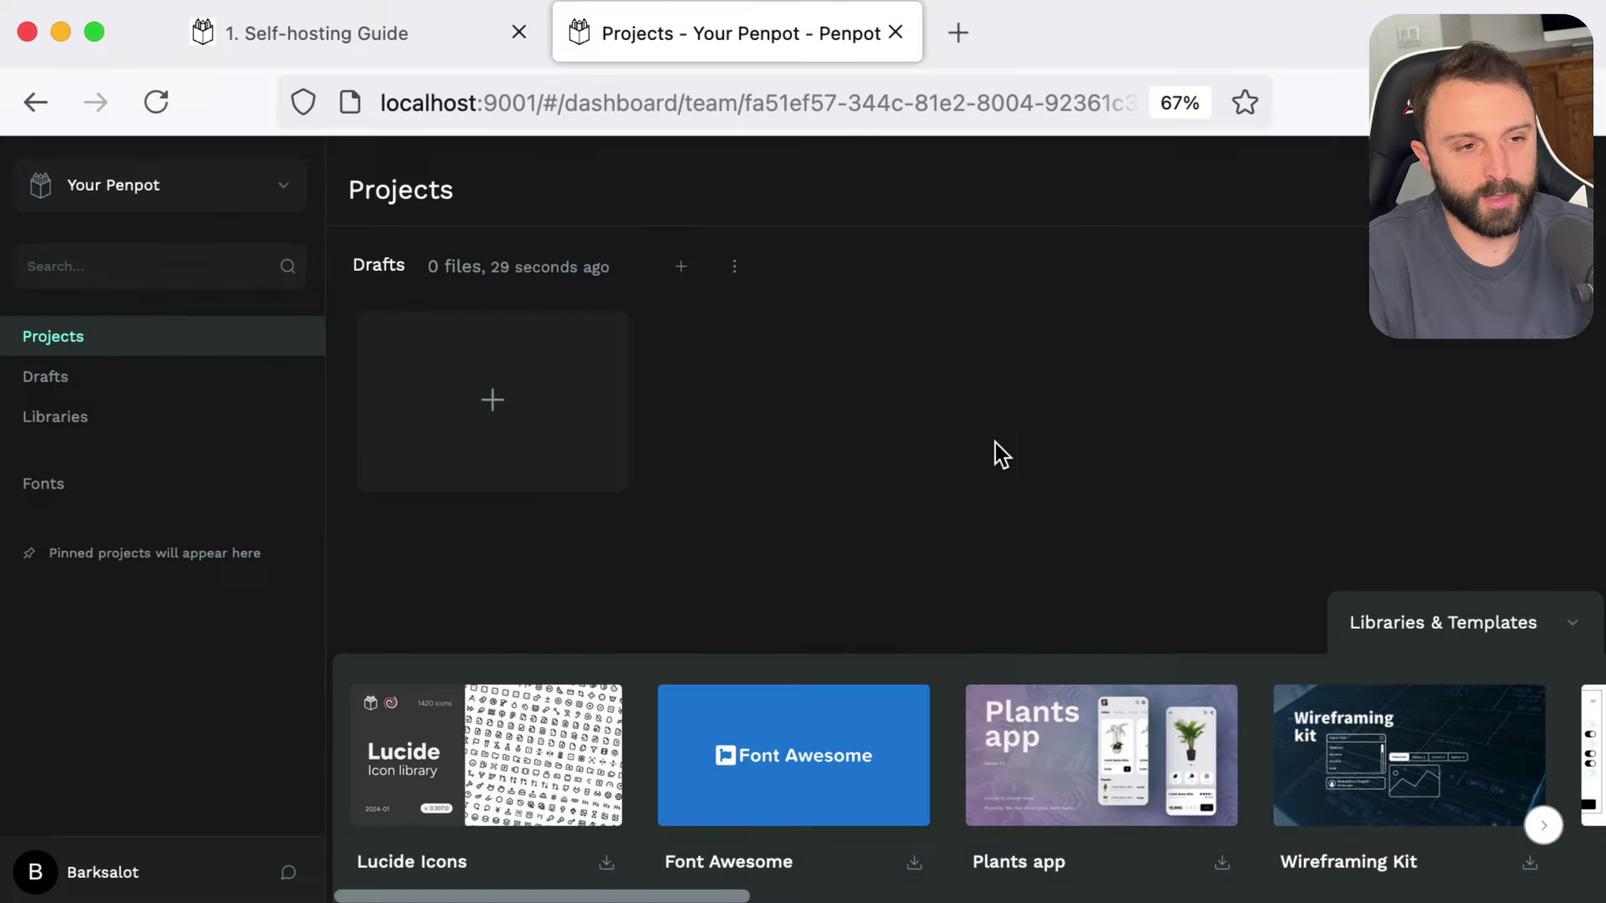
{"action": "left_click", "coordinate": [525, 398]}
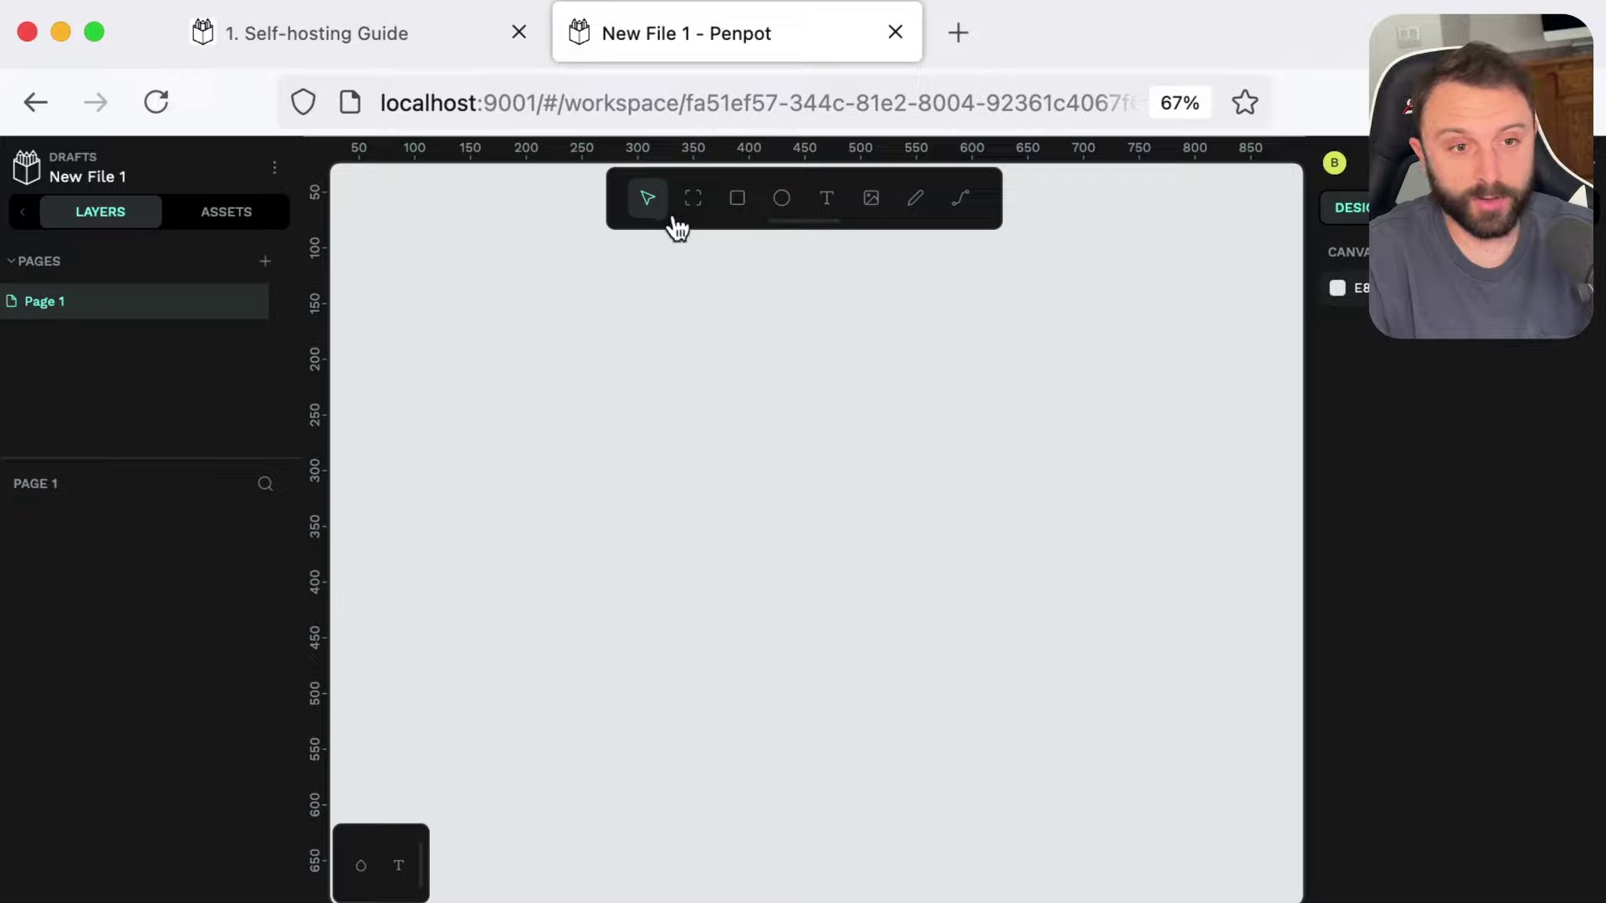